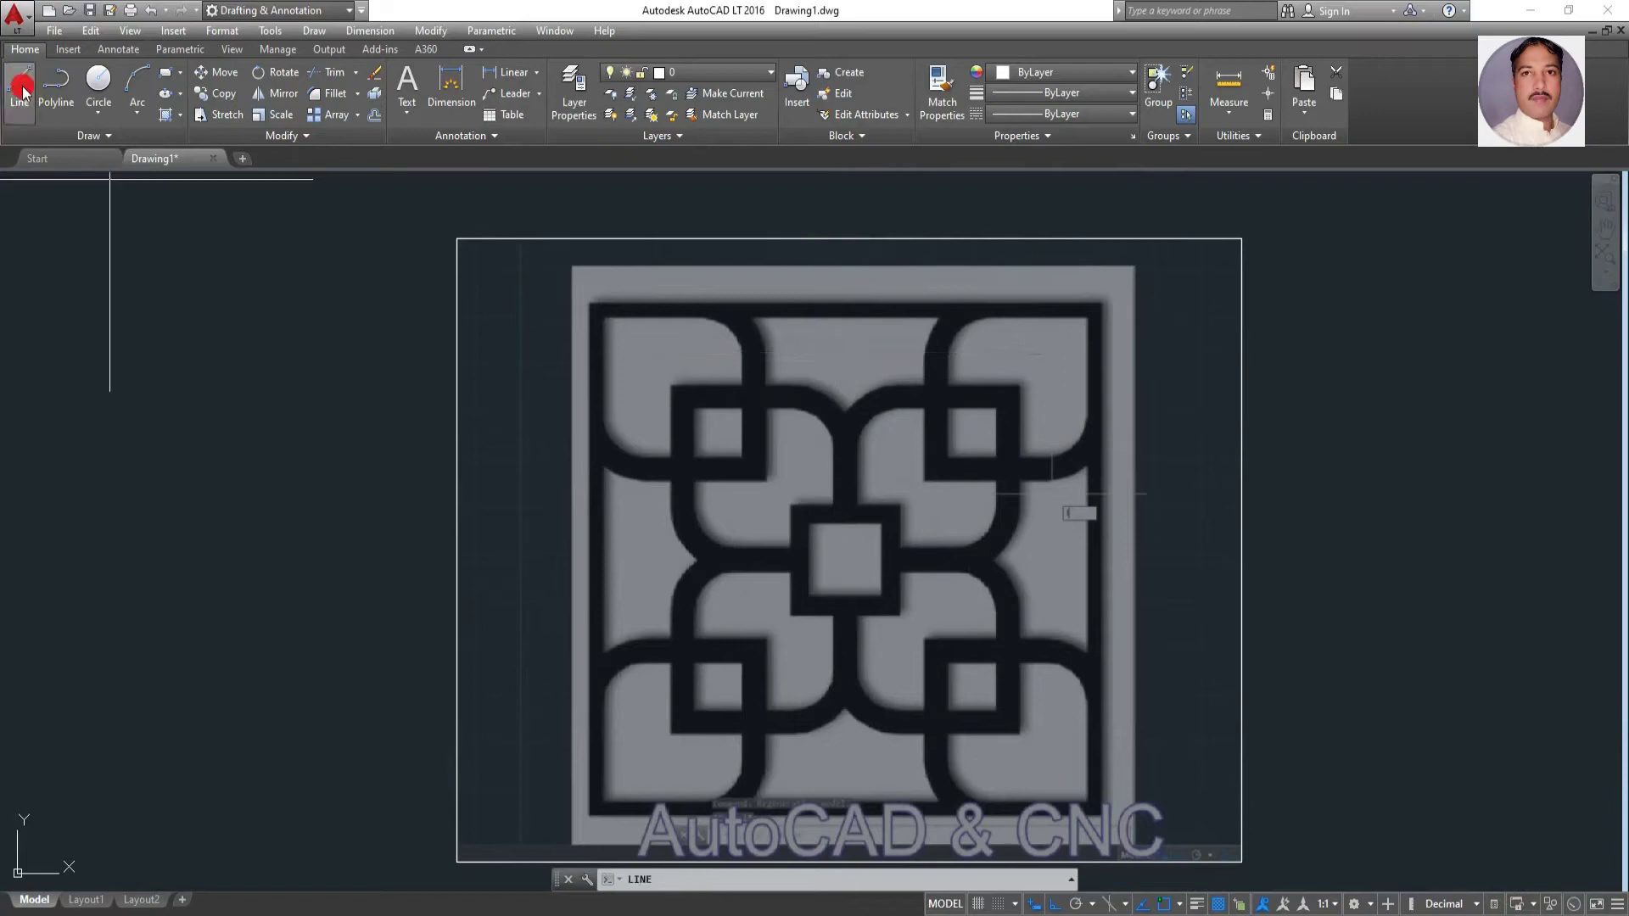
# Draw the vertical centre line from the top centre cusp down to the central square
pyautogui.scroll(4, 871, 509)
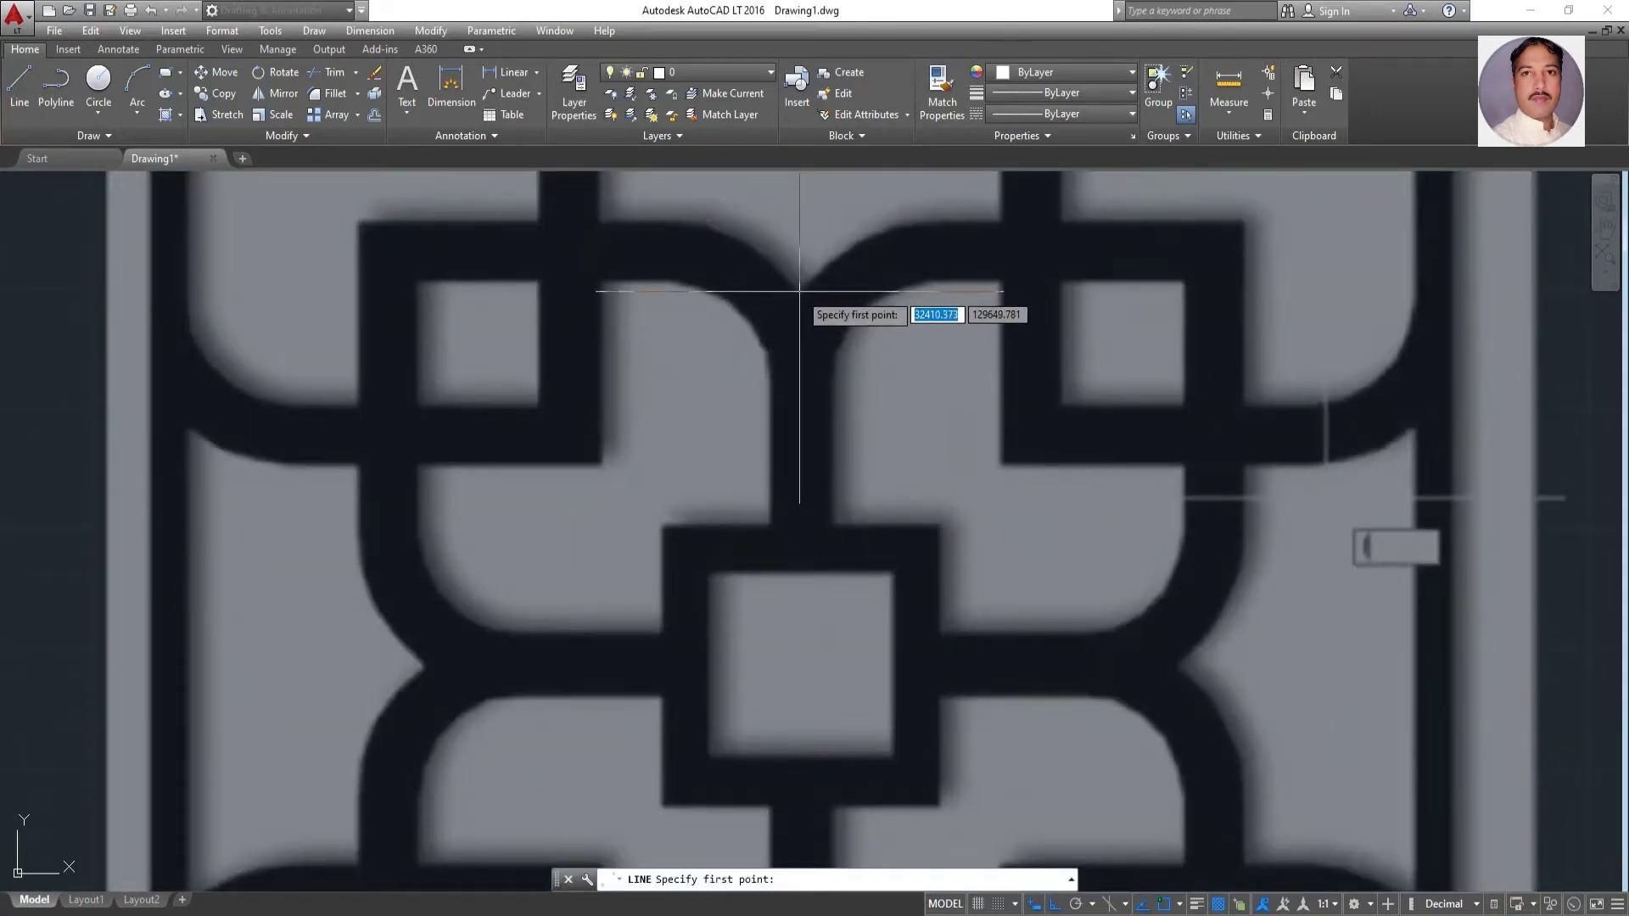
pyautogui.click(800, 291)
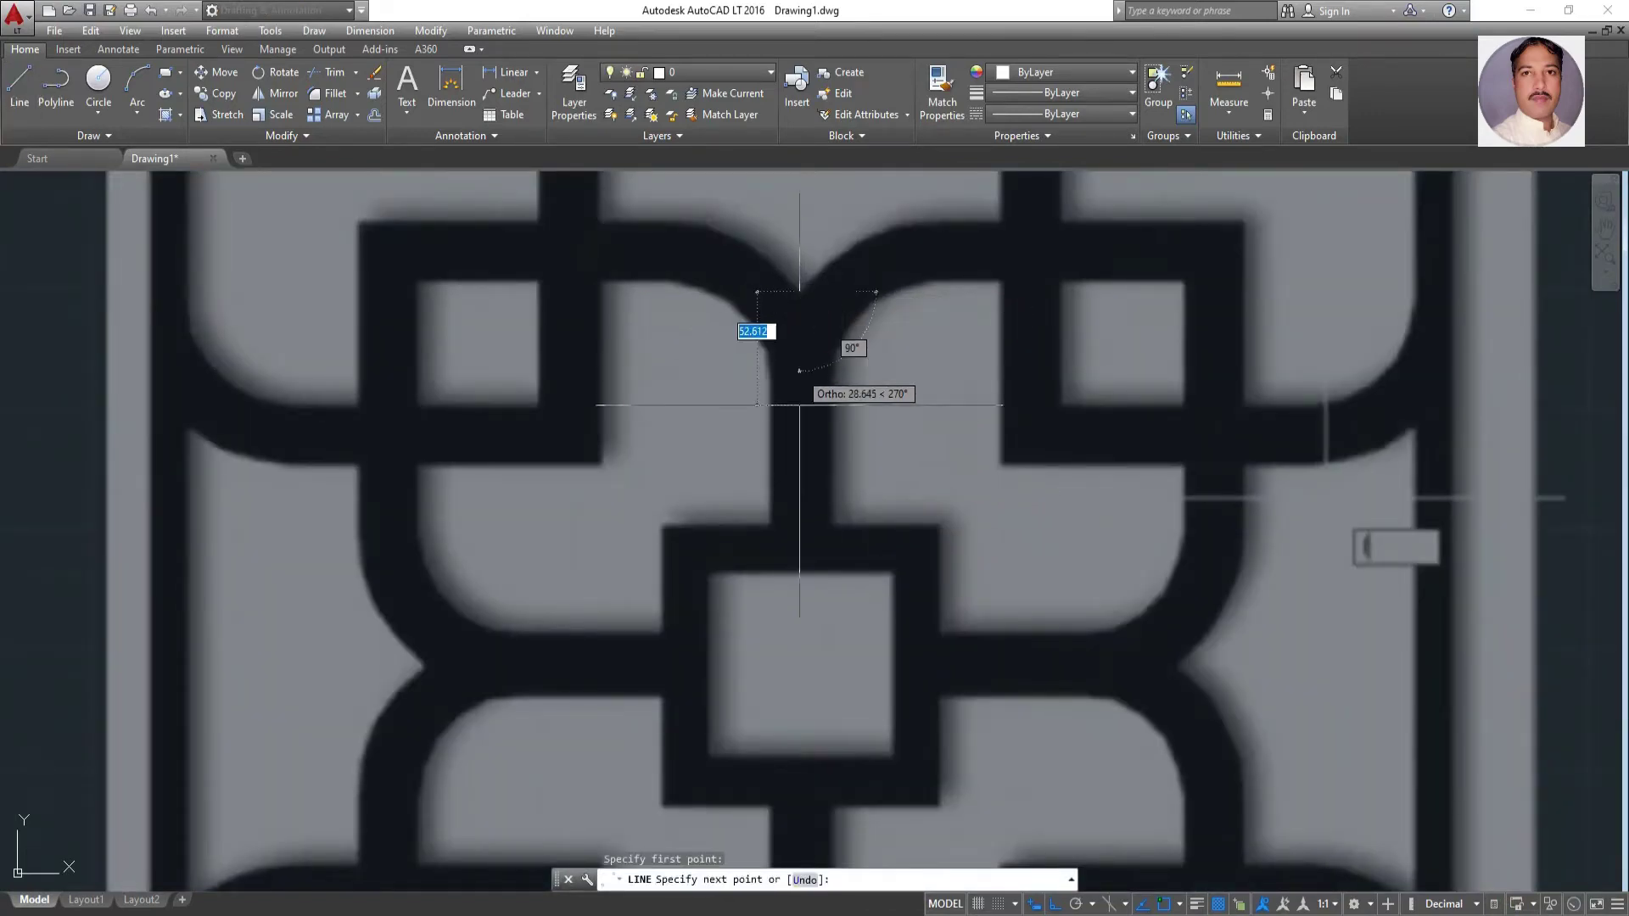
pyautogui.click(799, 704)
pyautogui.press('Escape')
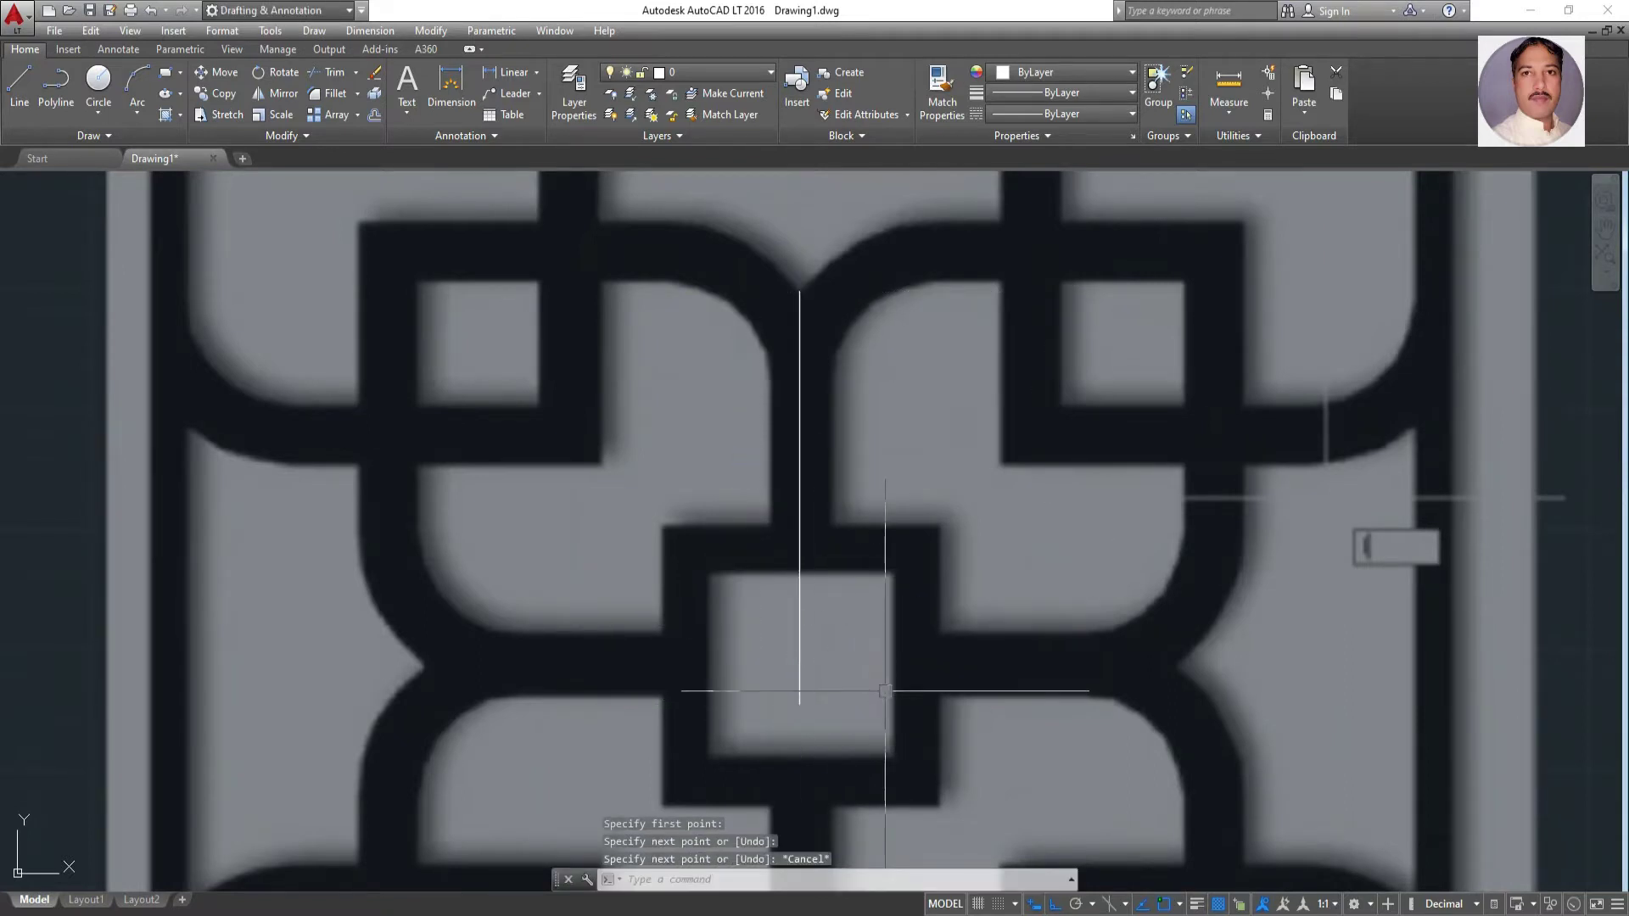
pyautogui.scroll(-2, 875, 628)
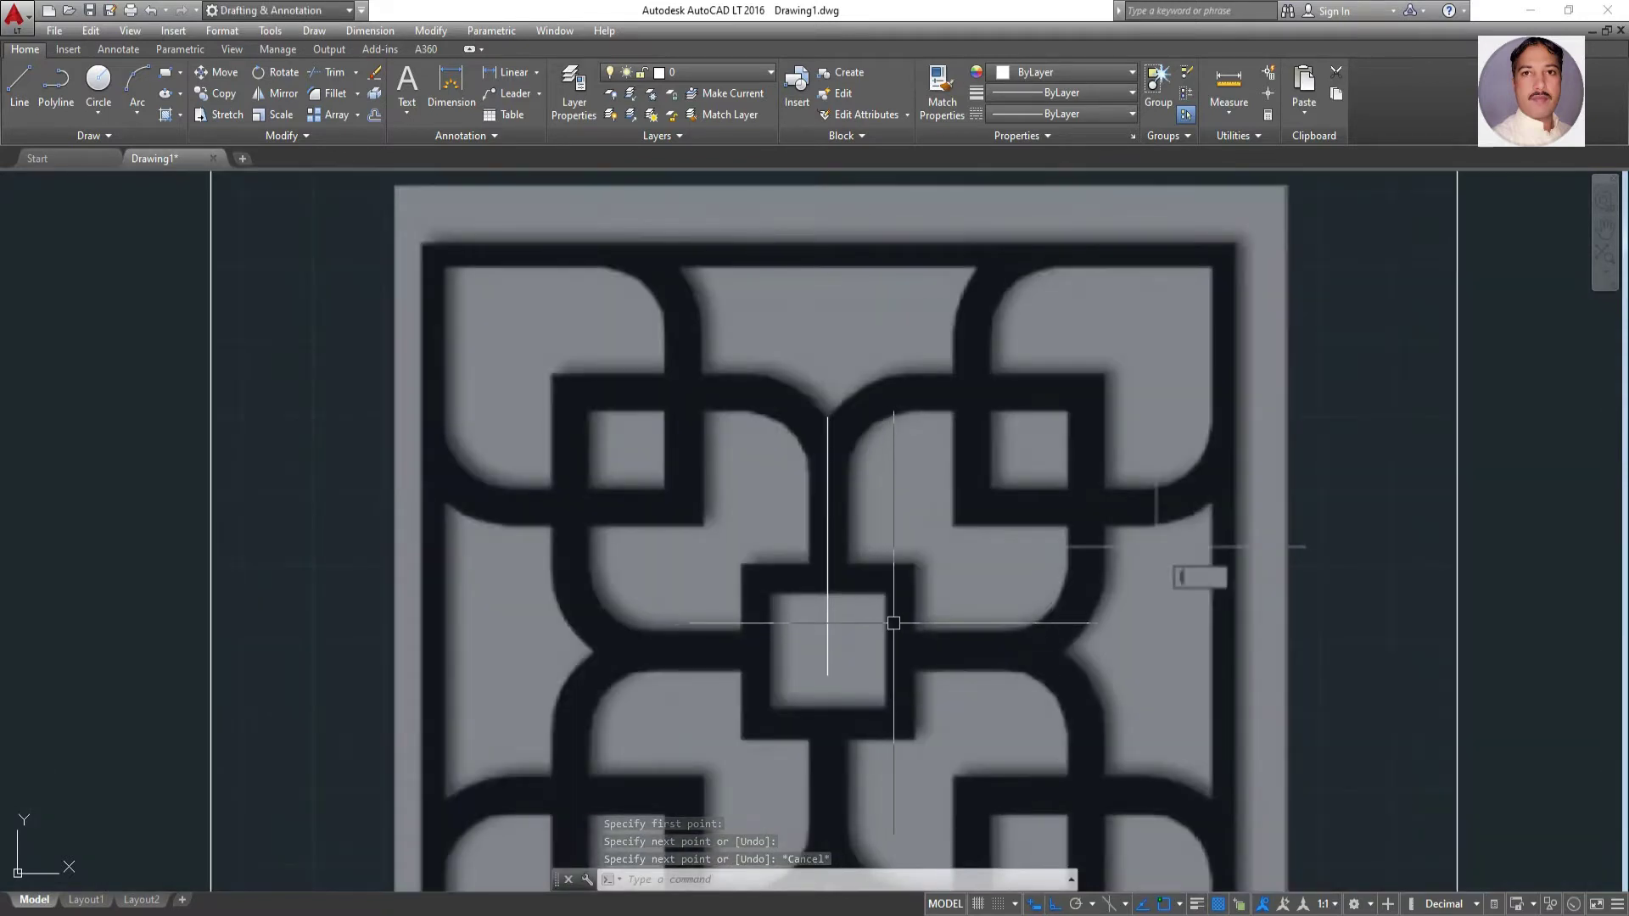
# Draw a horizontal line from the right curve back to the vertical line
pyautogui.press('Return')
pyautogui.scroll(2, 1052, 662)
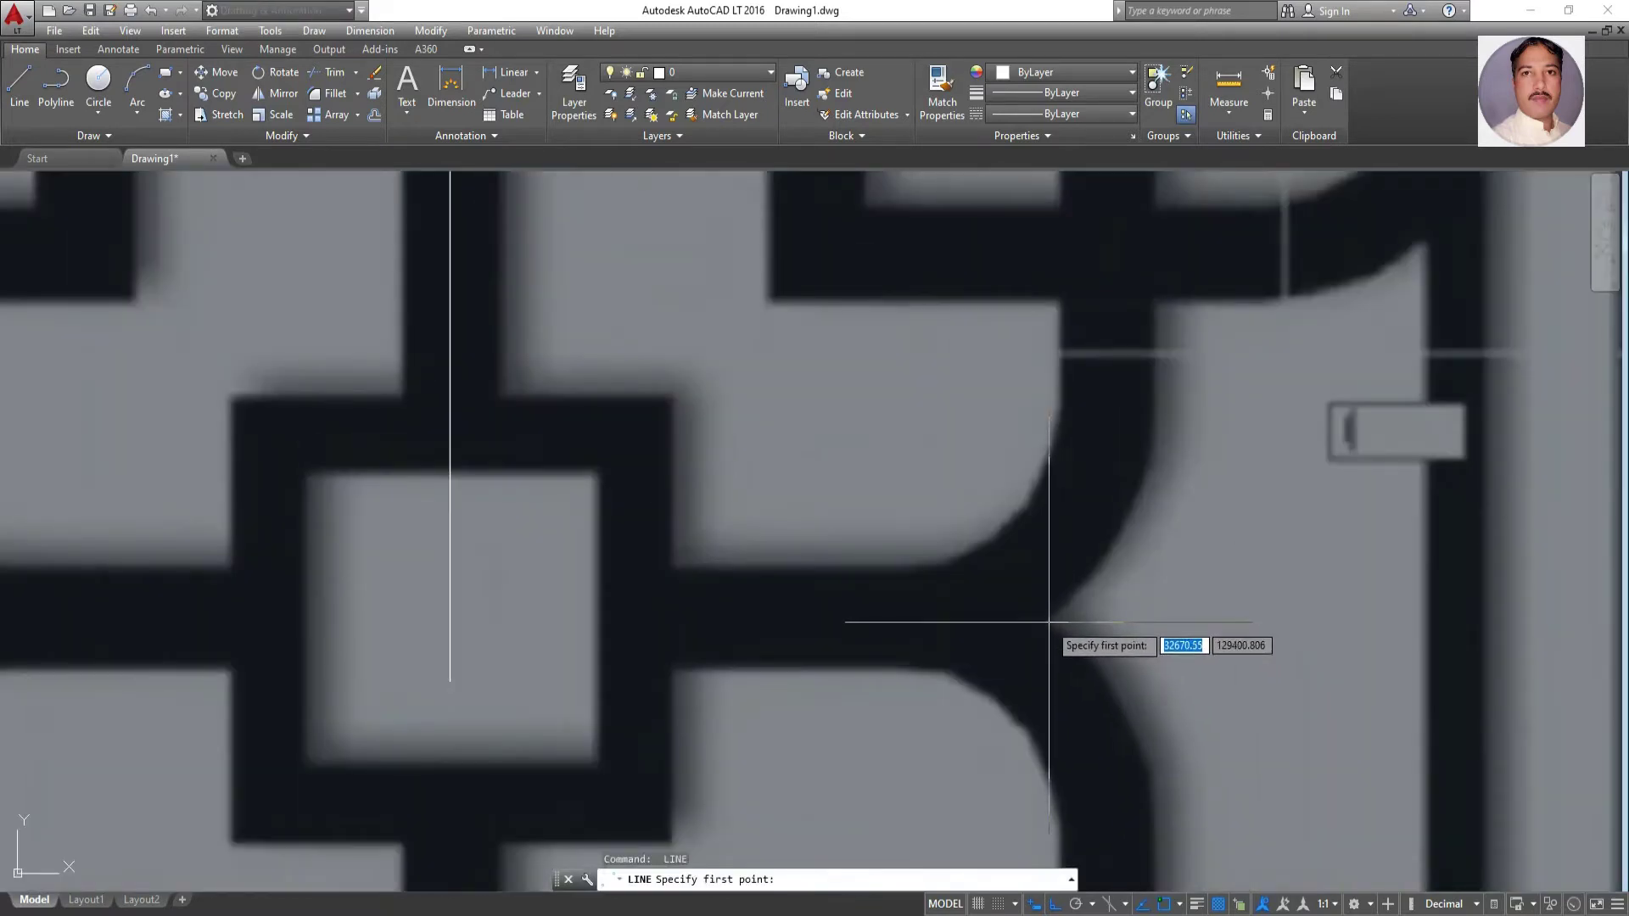
pyautogui.click(1050, 622)
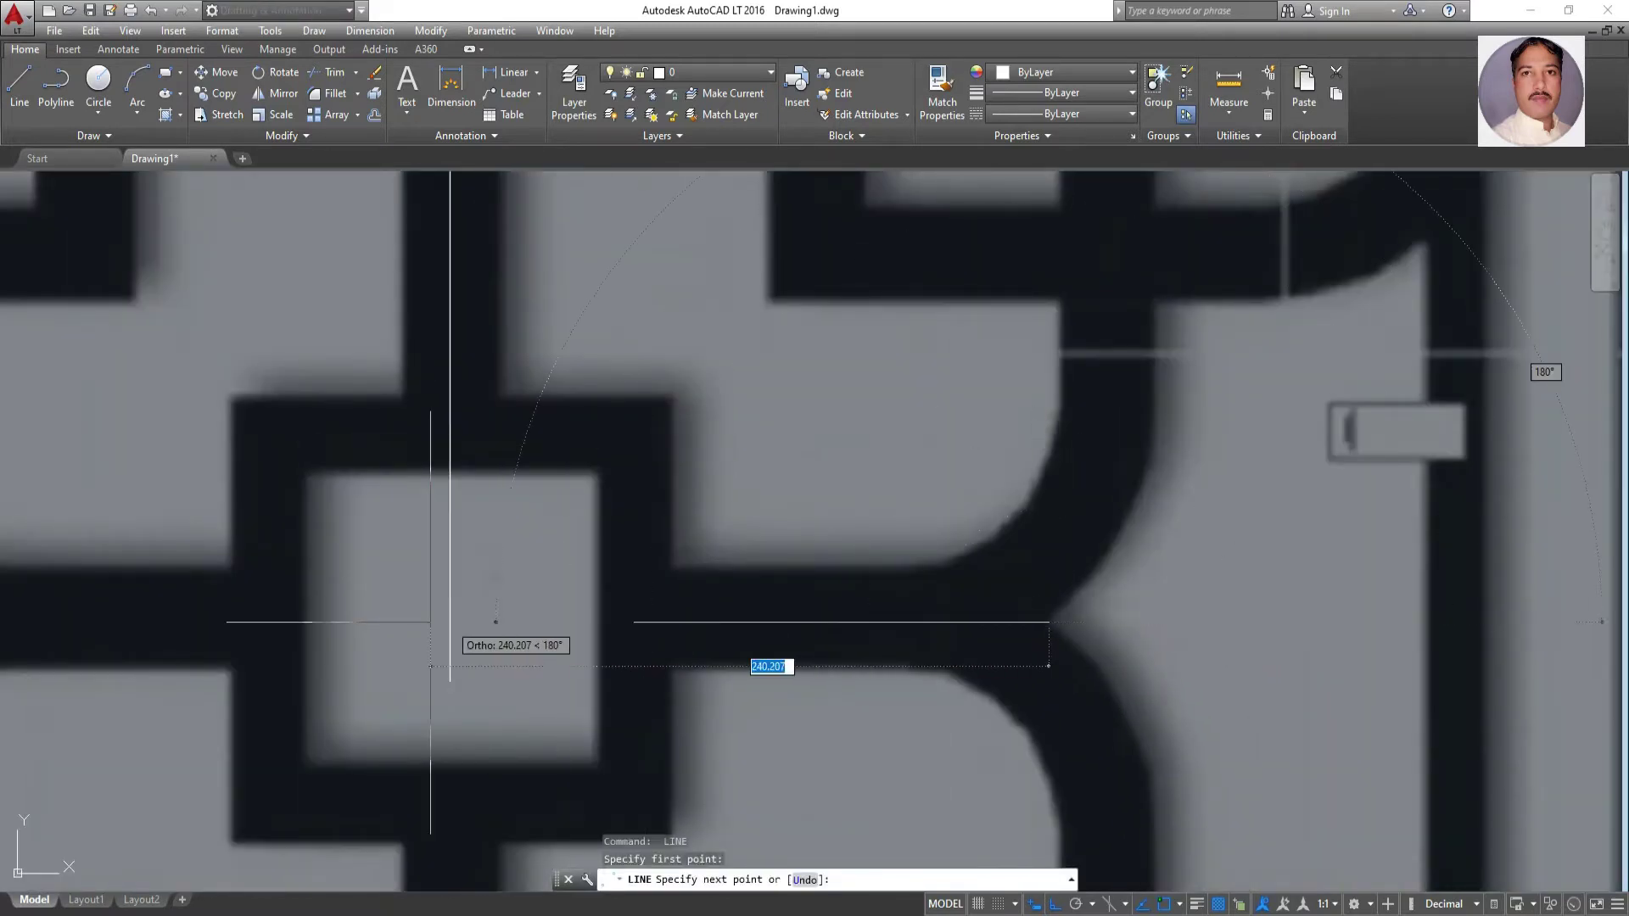
pyautogui.click(427, 622)
pyautogui.press('Escape')
pyautogui.scroll(-4, 786, 688)
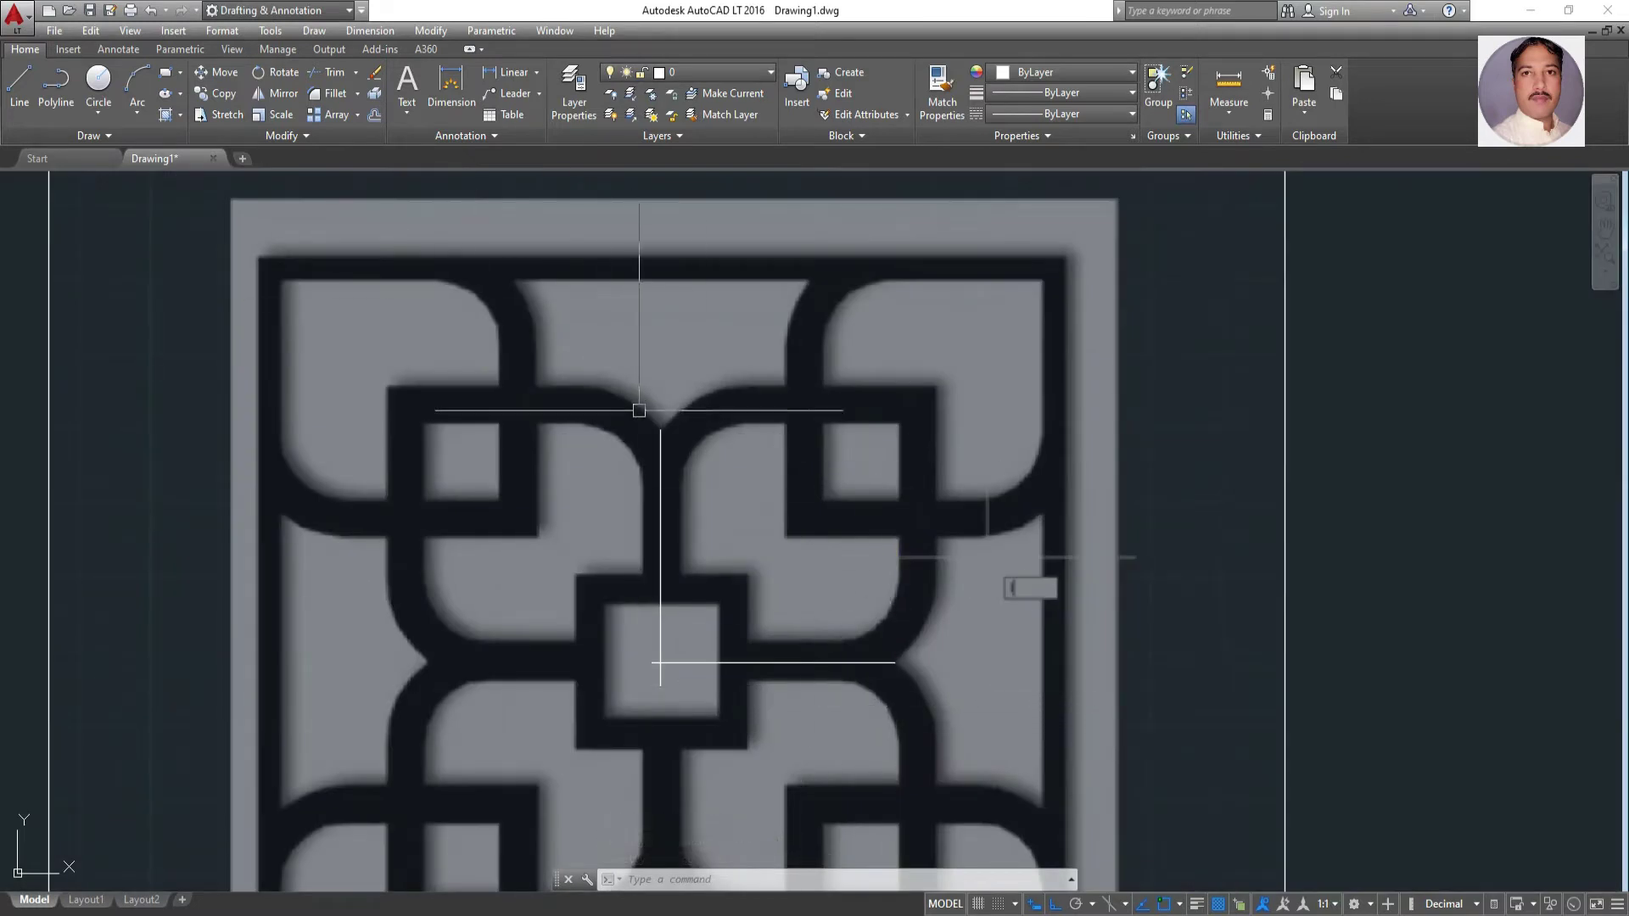
# Draw the top border line from above the centre cusp to the panel's right border
pyautogui.press('space')
pyautogui.scroll(2, 623, 254)
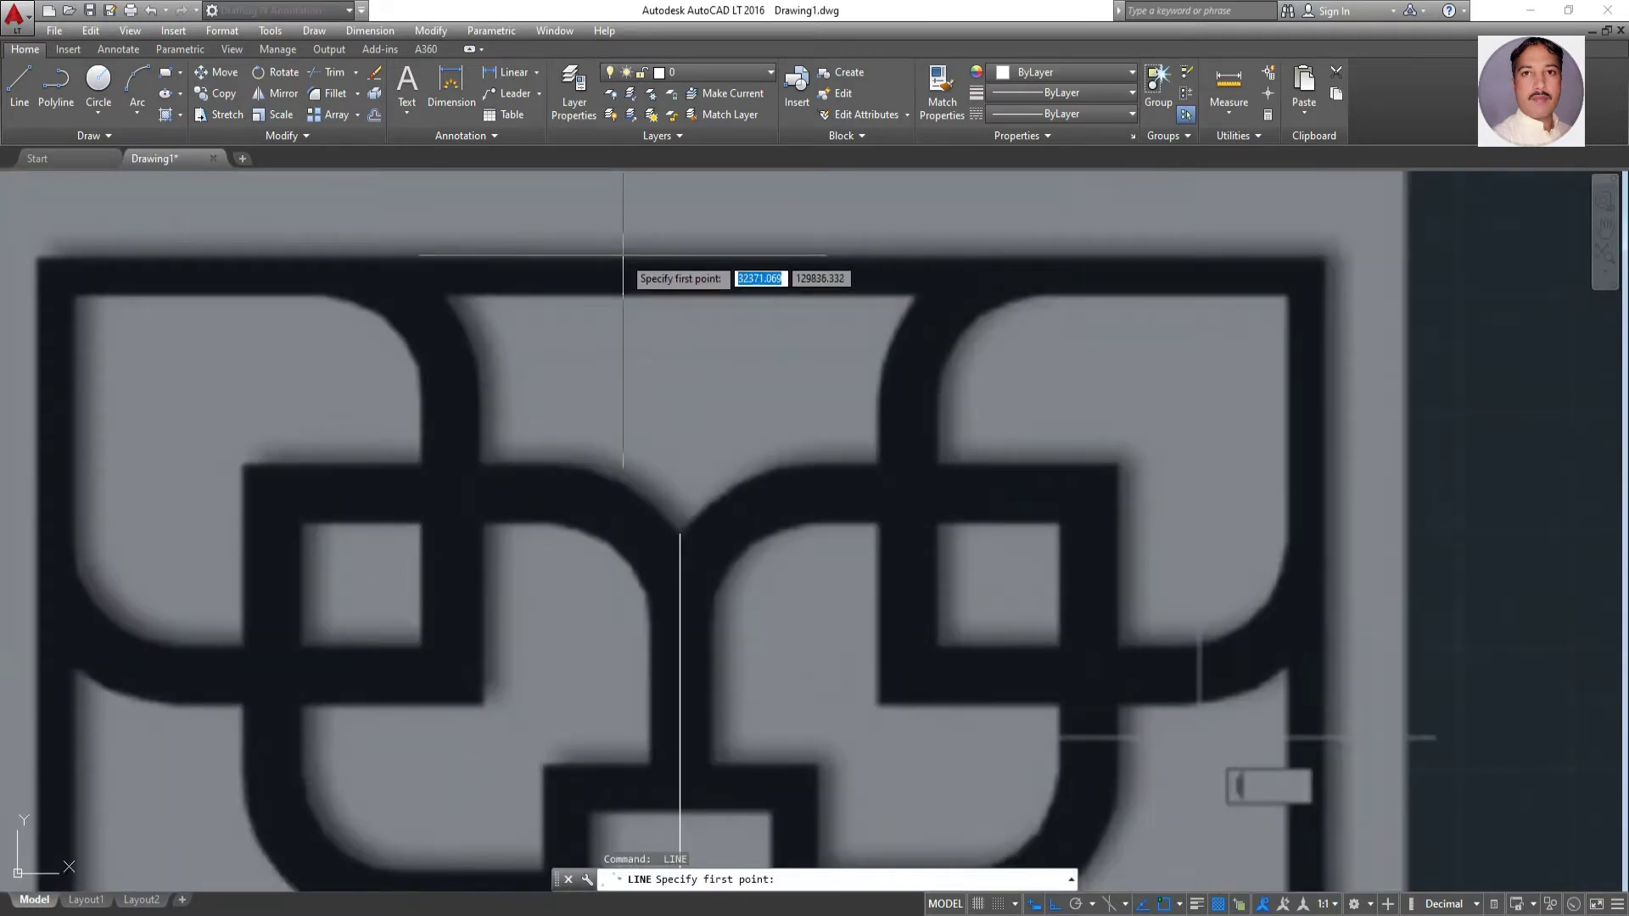
pyautogui.click(623, 254)
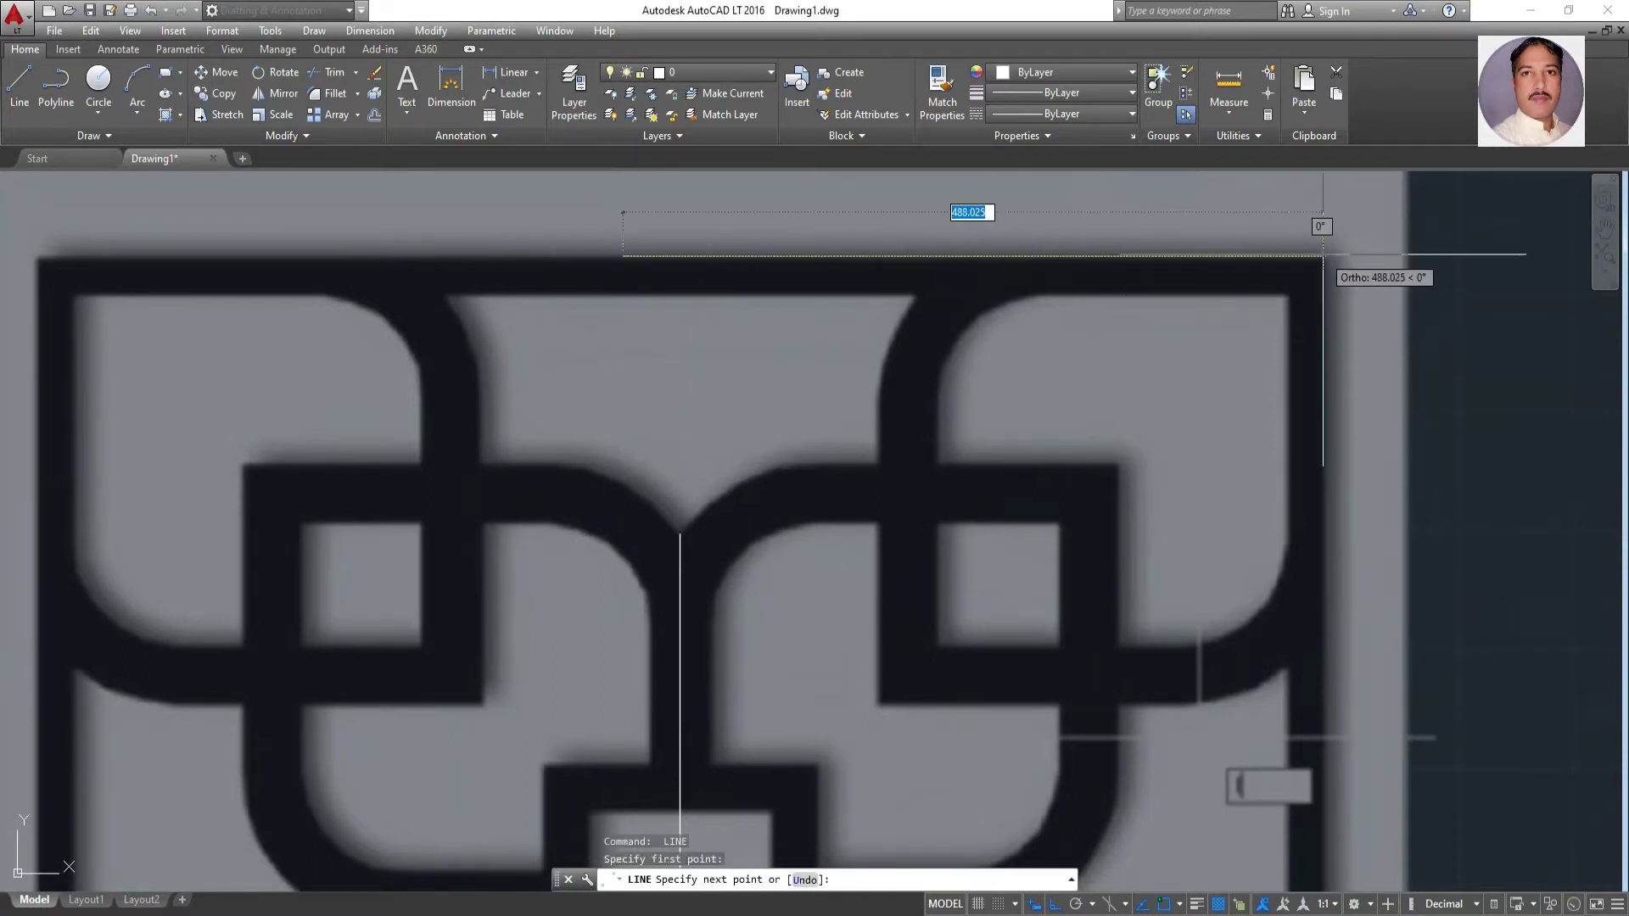
pyautogui.click(1322, 255)
pyautogui.press('Escape')
pyautogui.scroll(-2, 1205, 357)
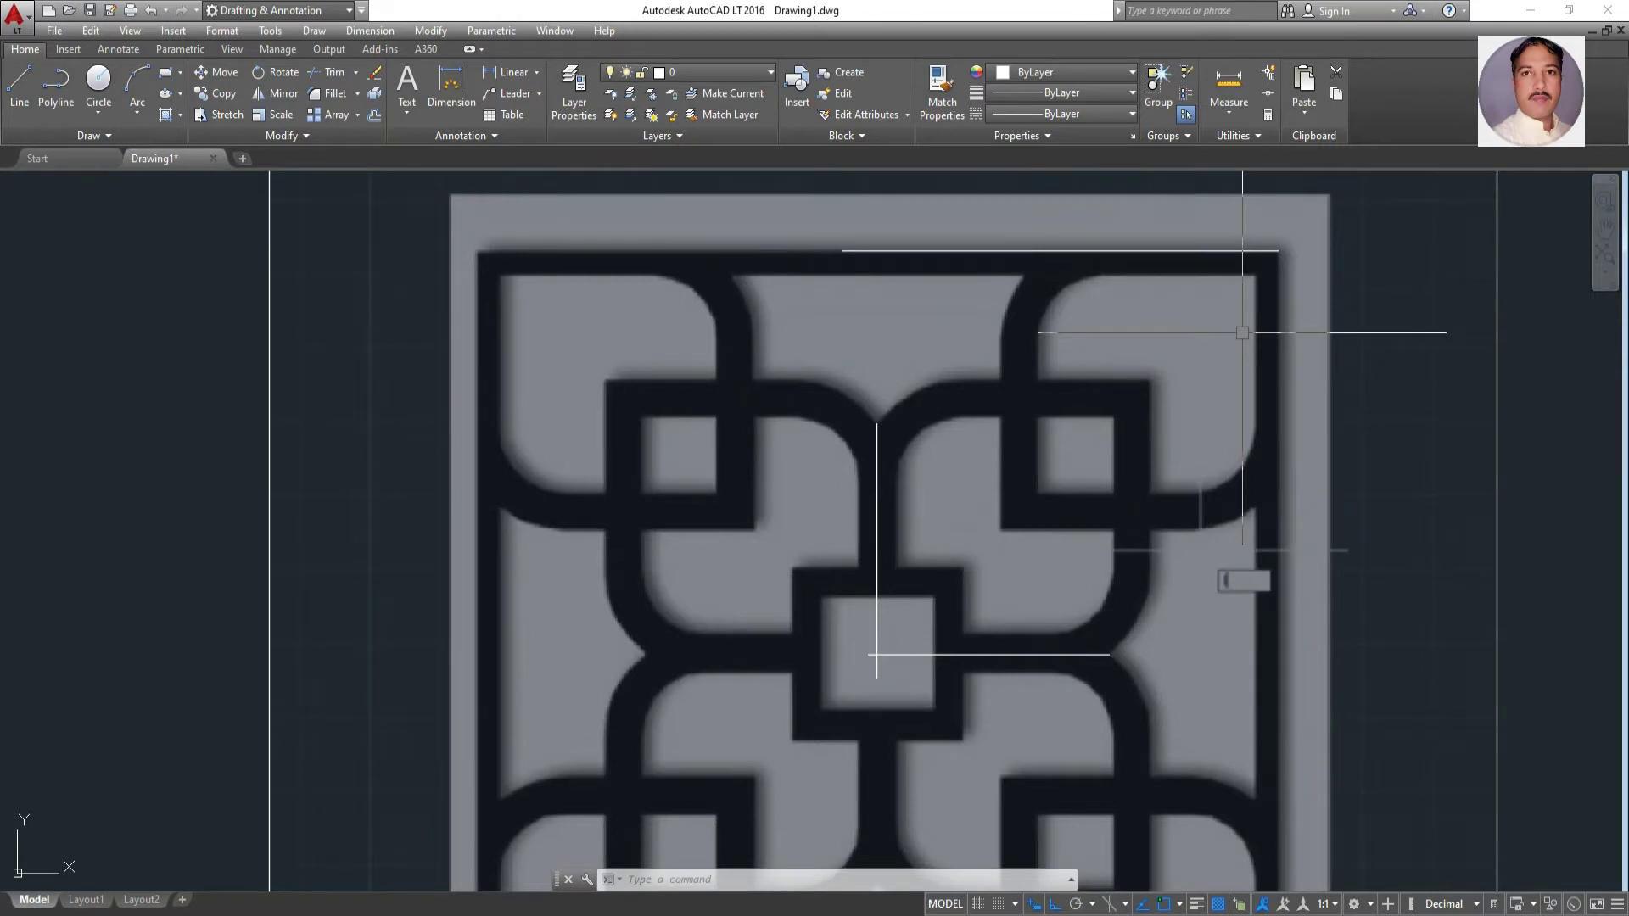
pyautogui.click(1249, 251)
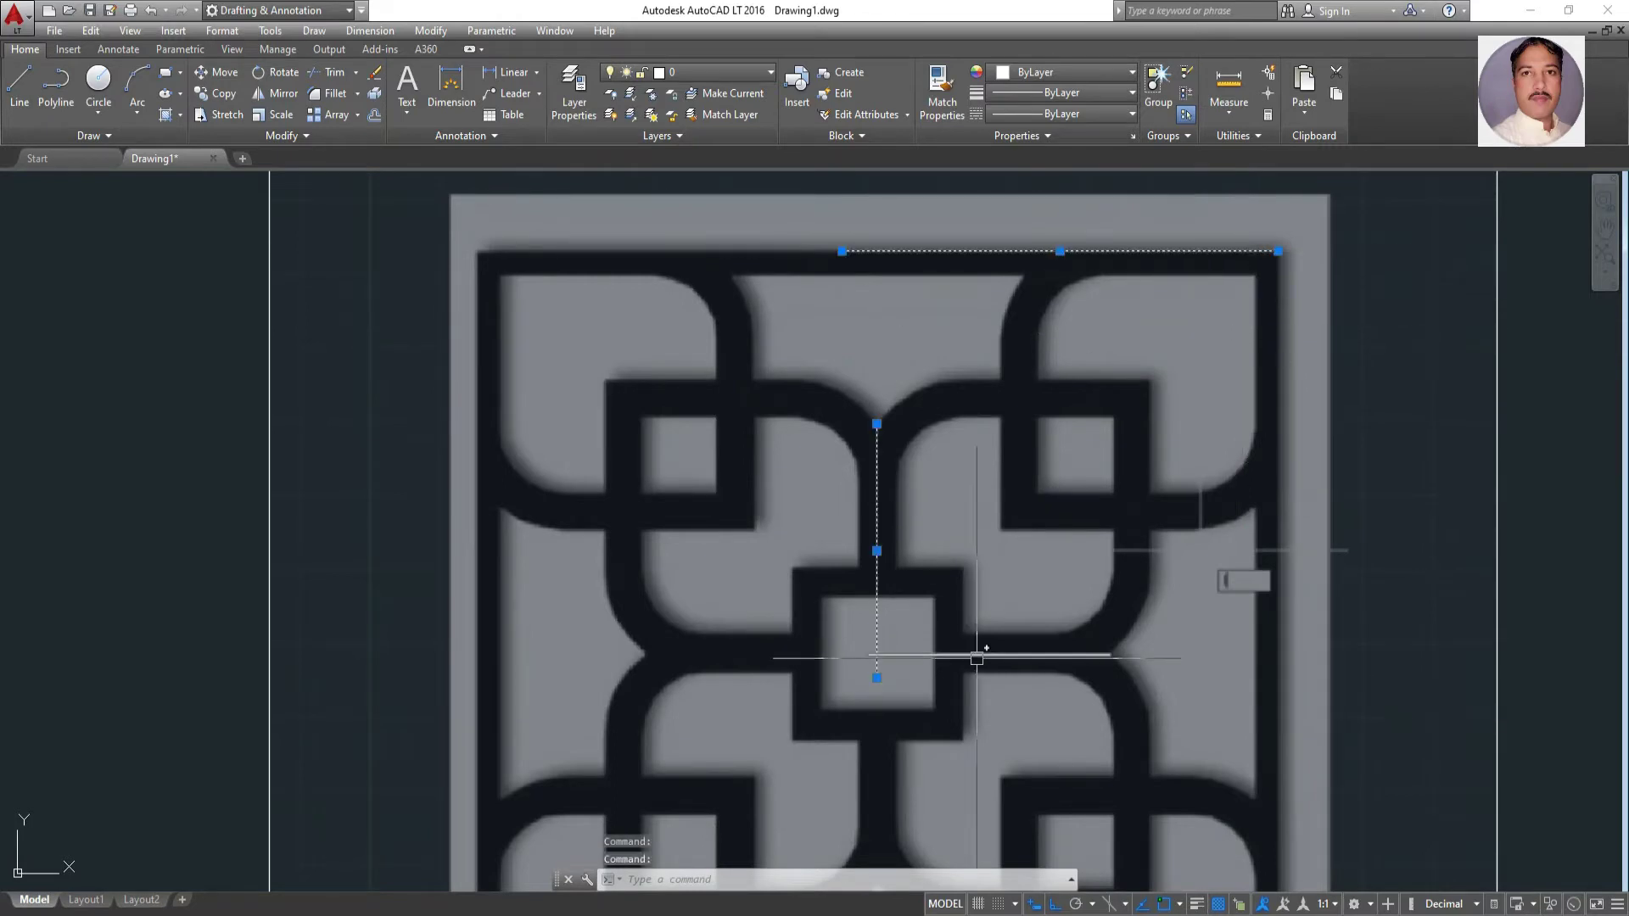
pyautogui.rightClick(941, 414)
pyautogui.press('Escape')
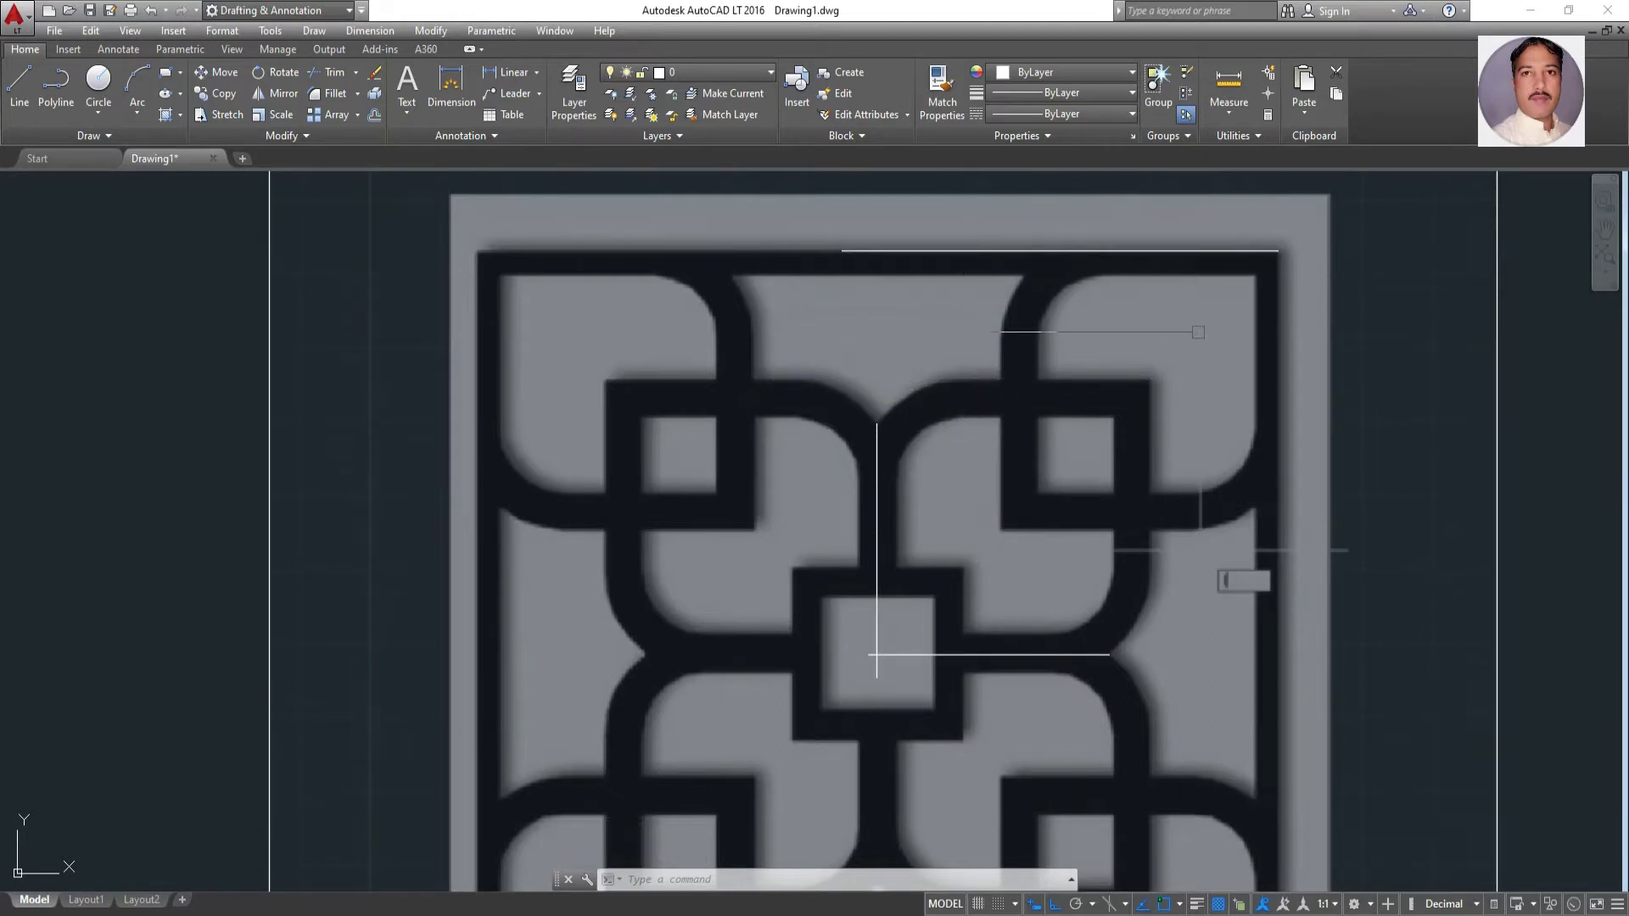
# Trim the guide-line stub past the corner
pyautogui.click(365, 87)
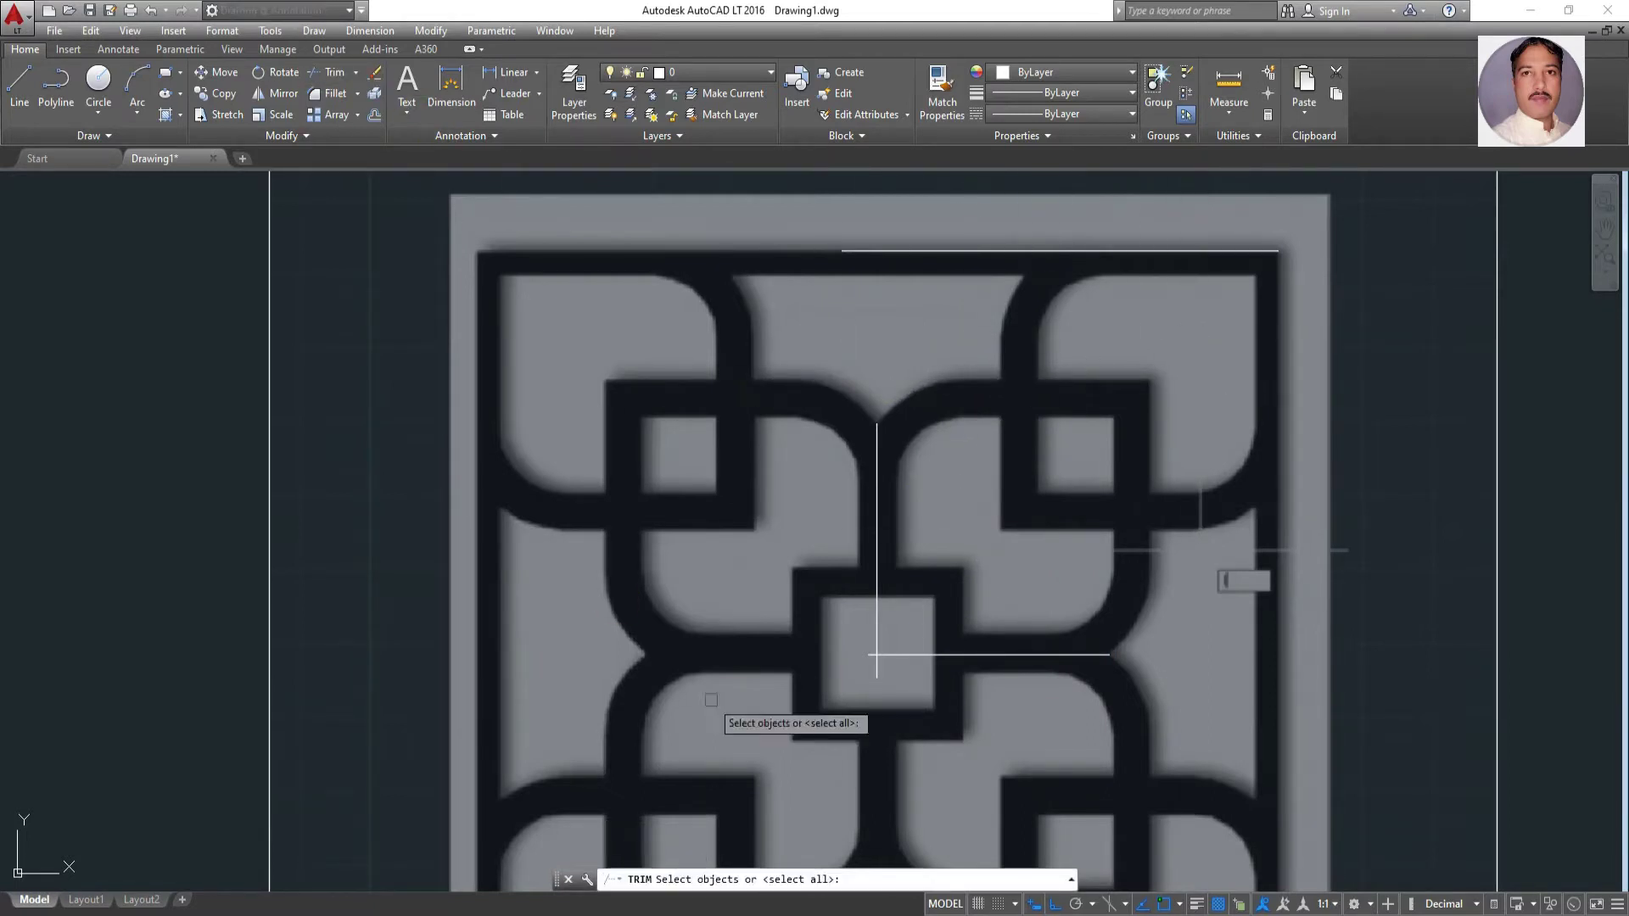
pyautogui.press('Return')
pyautogui.click(877, 668)
pyautogui.scroll(1, 852, 664)
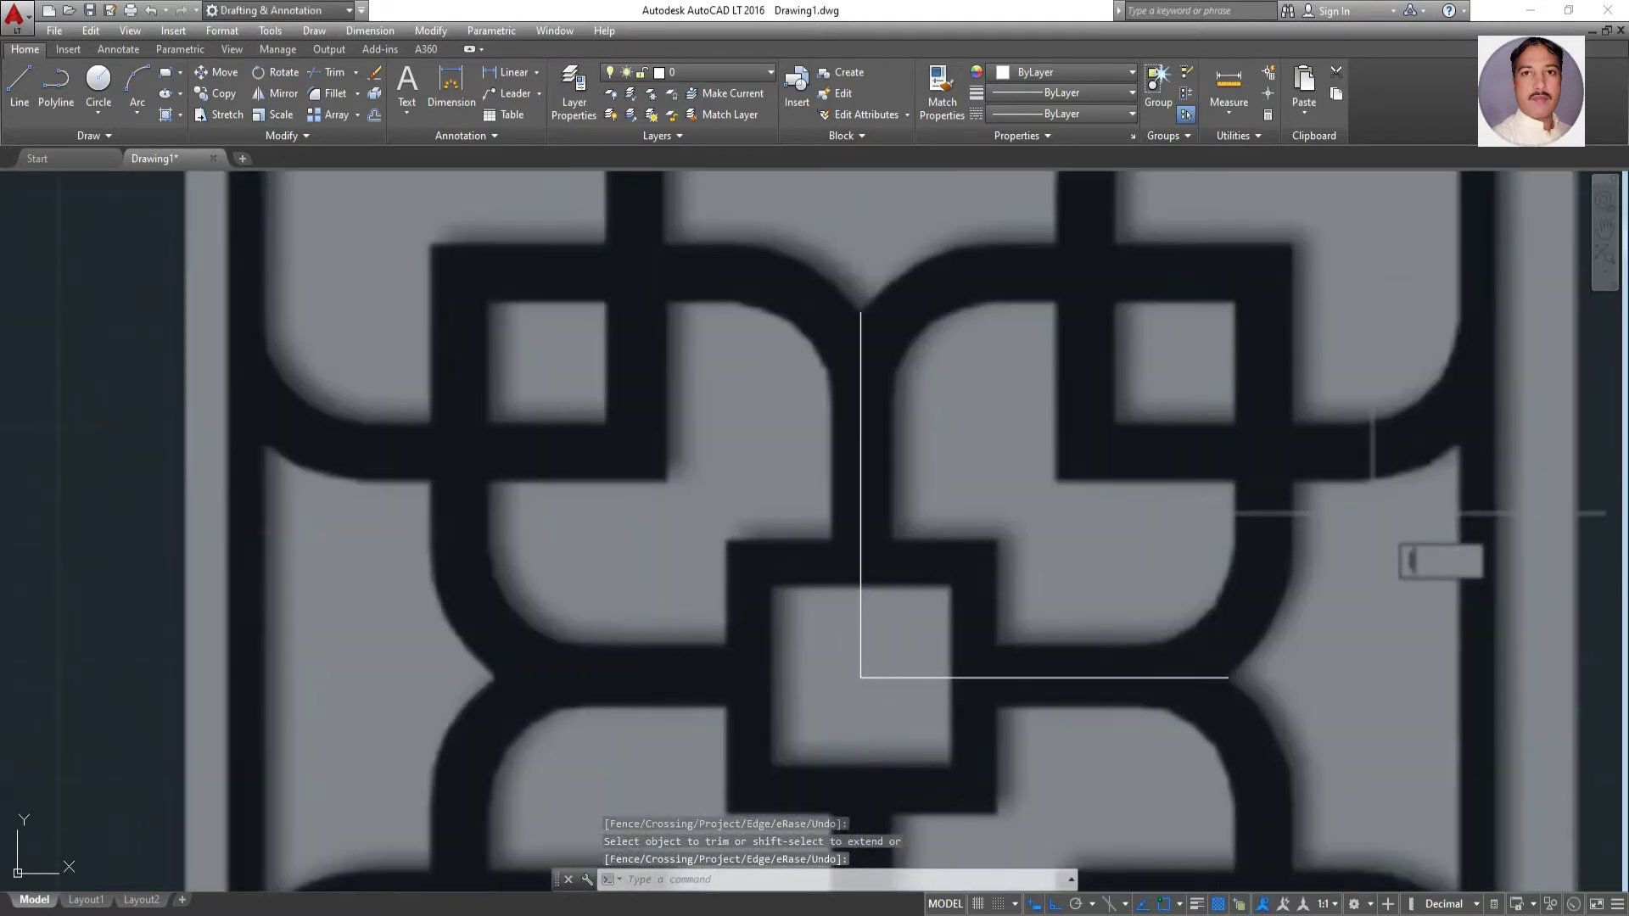
pyautogui.scroll(-3, 853, 664)
# Draw a 450 square from the centre line's foot, then delete it
pyautogui.click(166, 72)
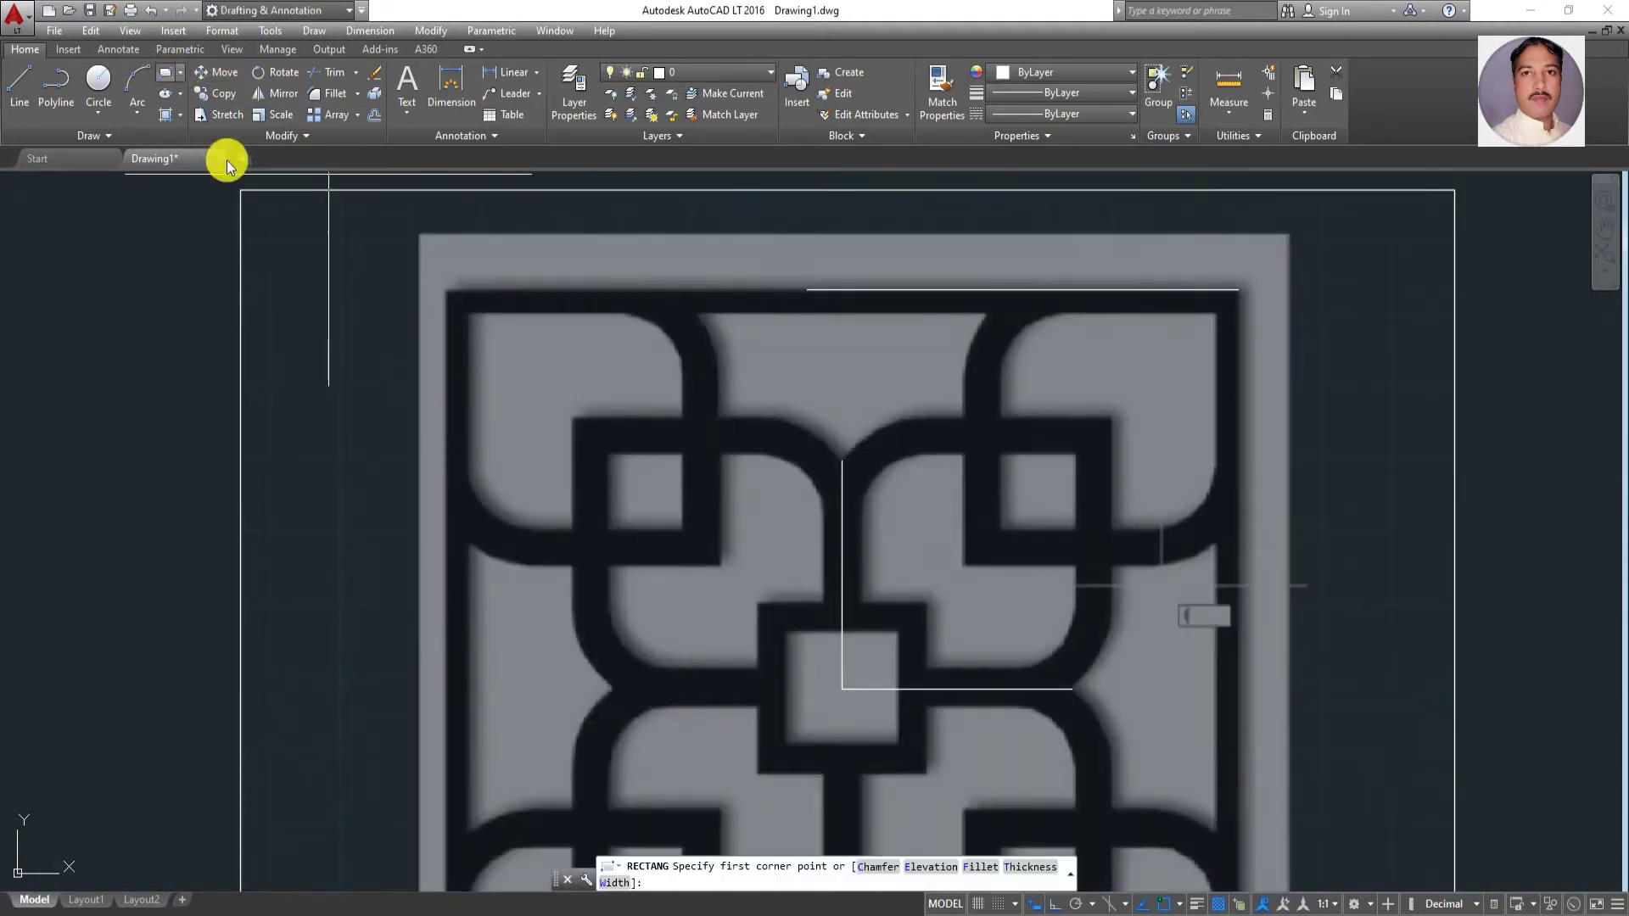
pyautogui.click(842, 689)
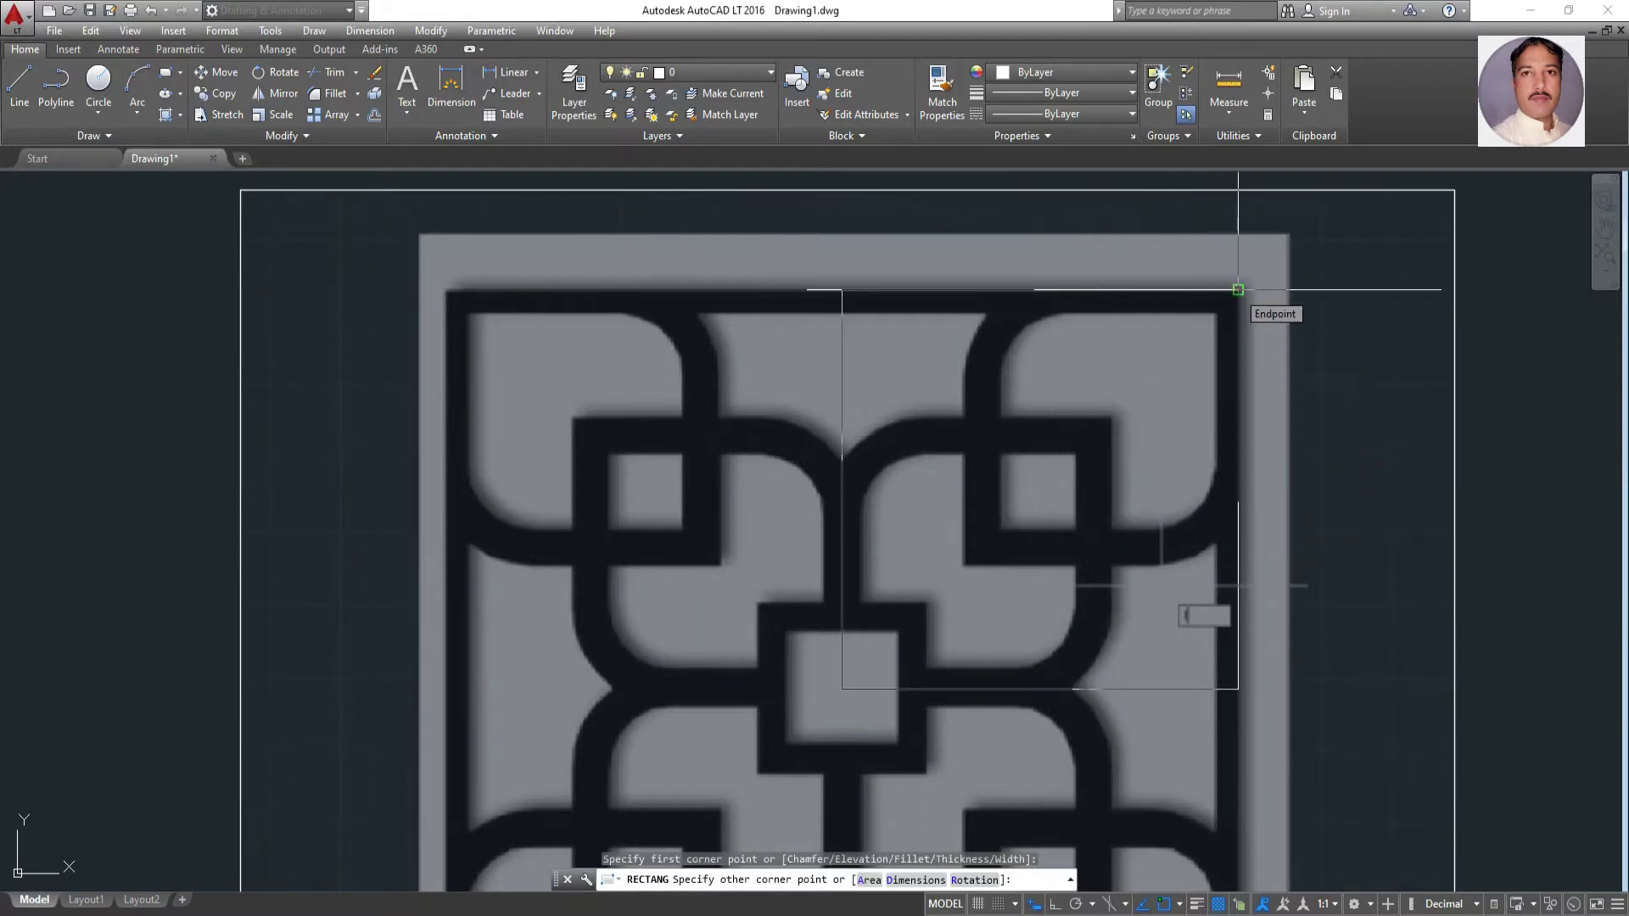
pyautogui.write('4')
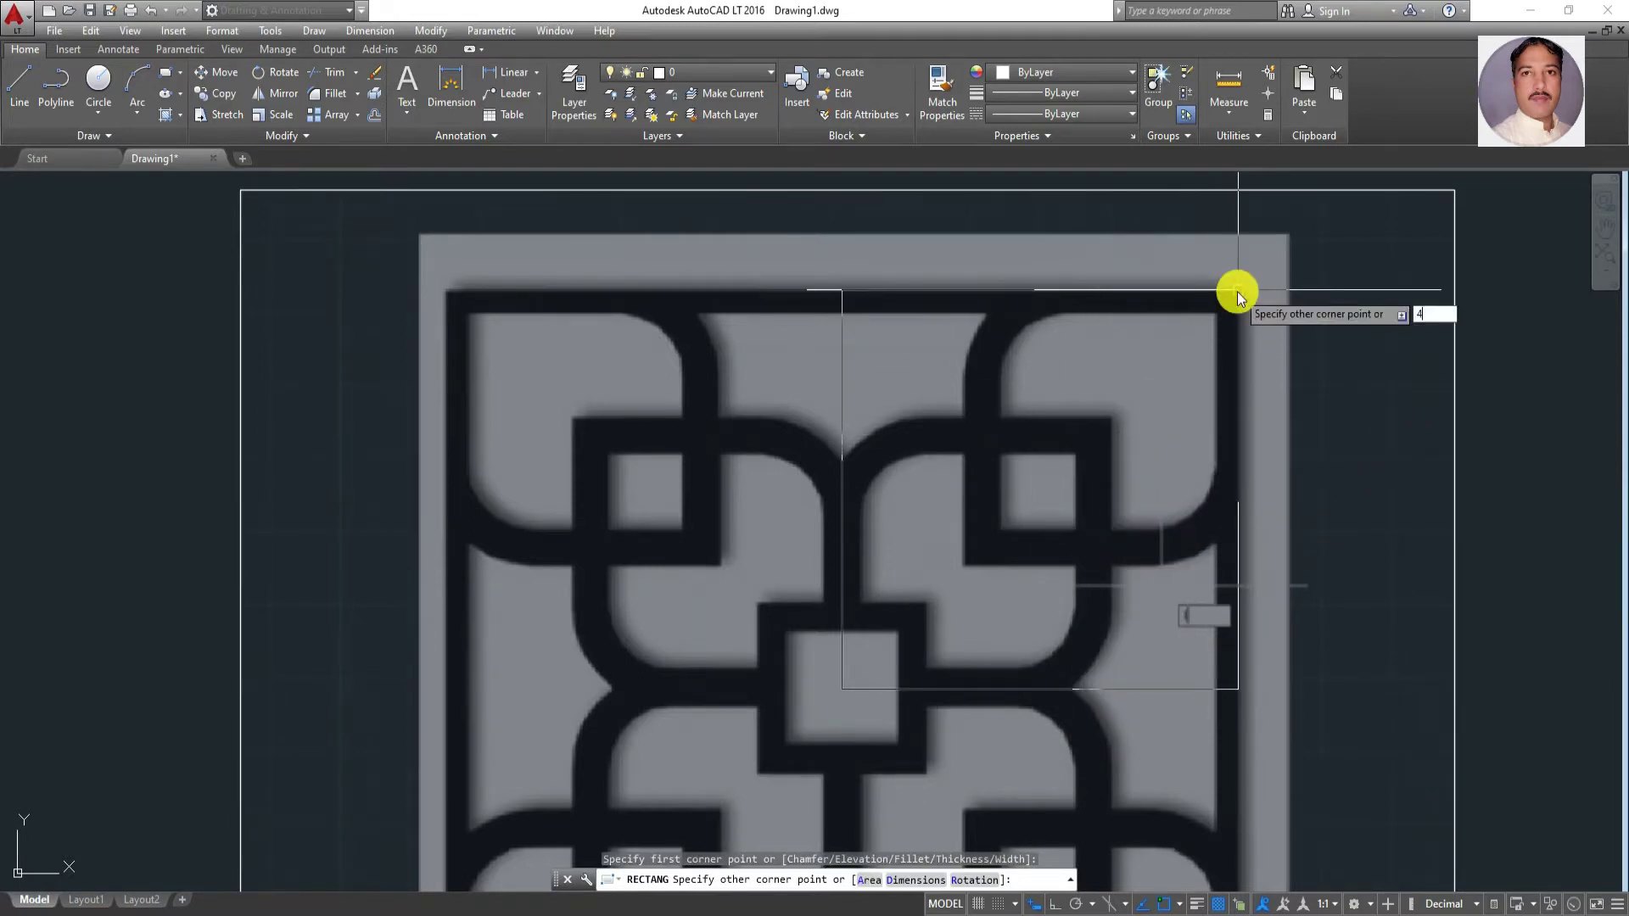
pyautogui.write('50')
pyautogui.press('Return')
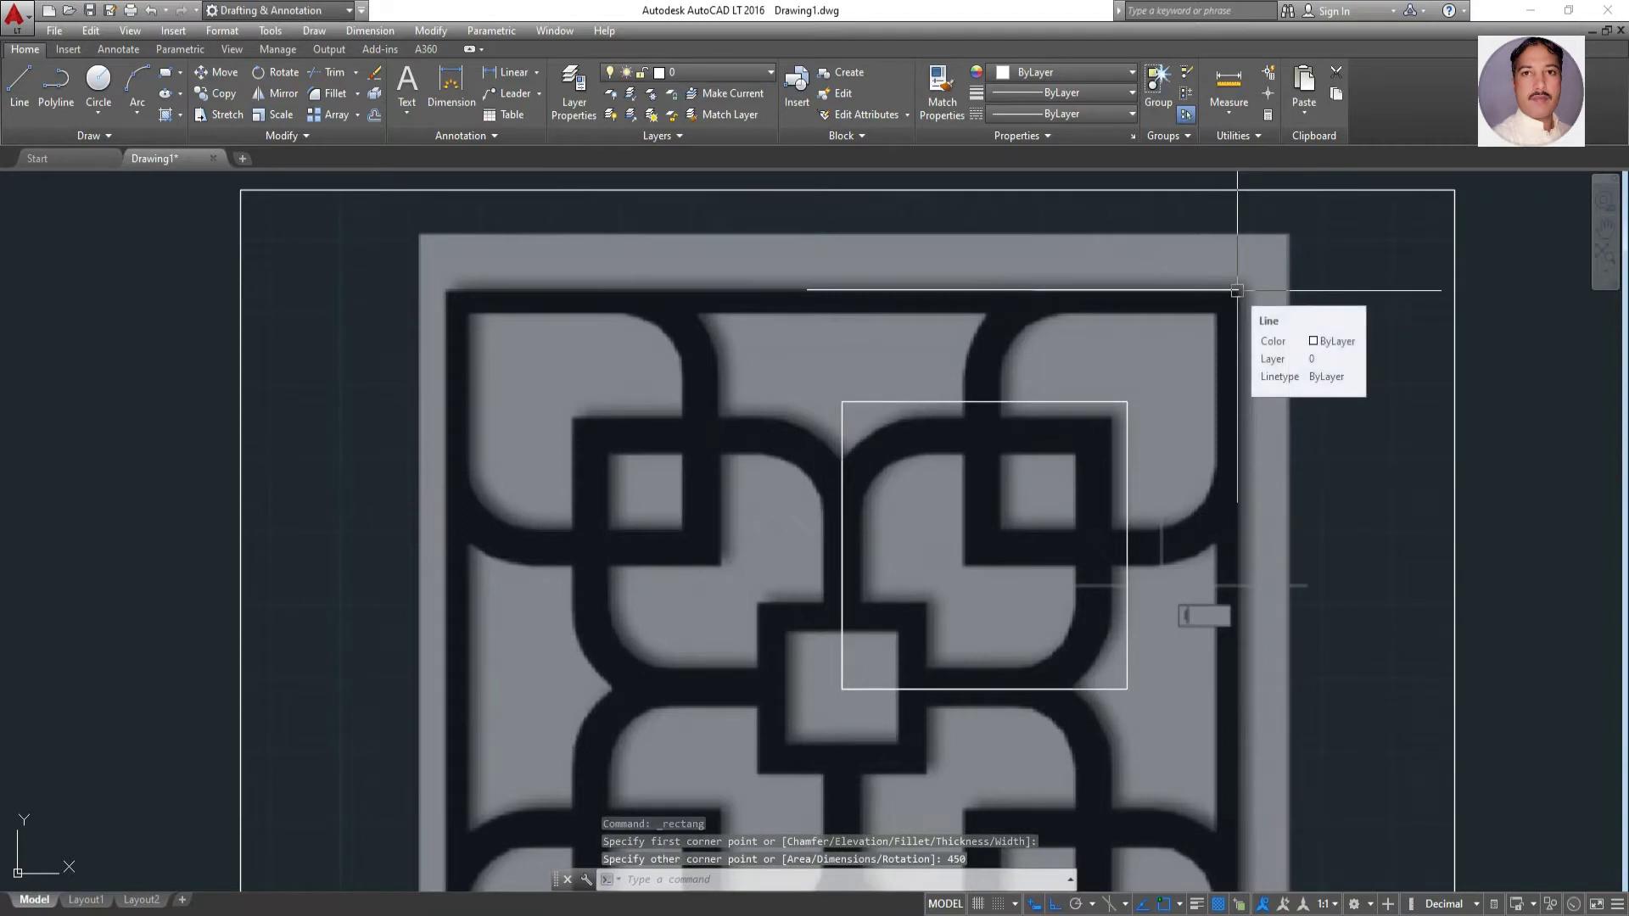
pyautogui.press('Escape')
pyautogui.press('Escape')
pyautogui.click(1127, 465)
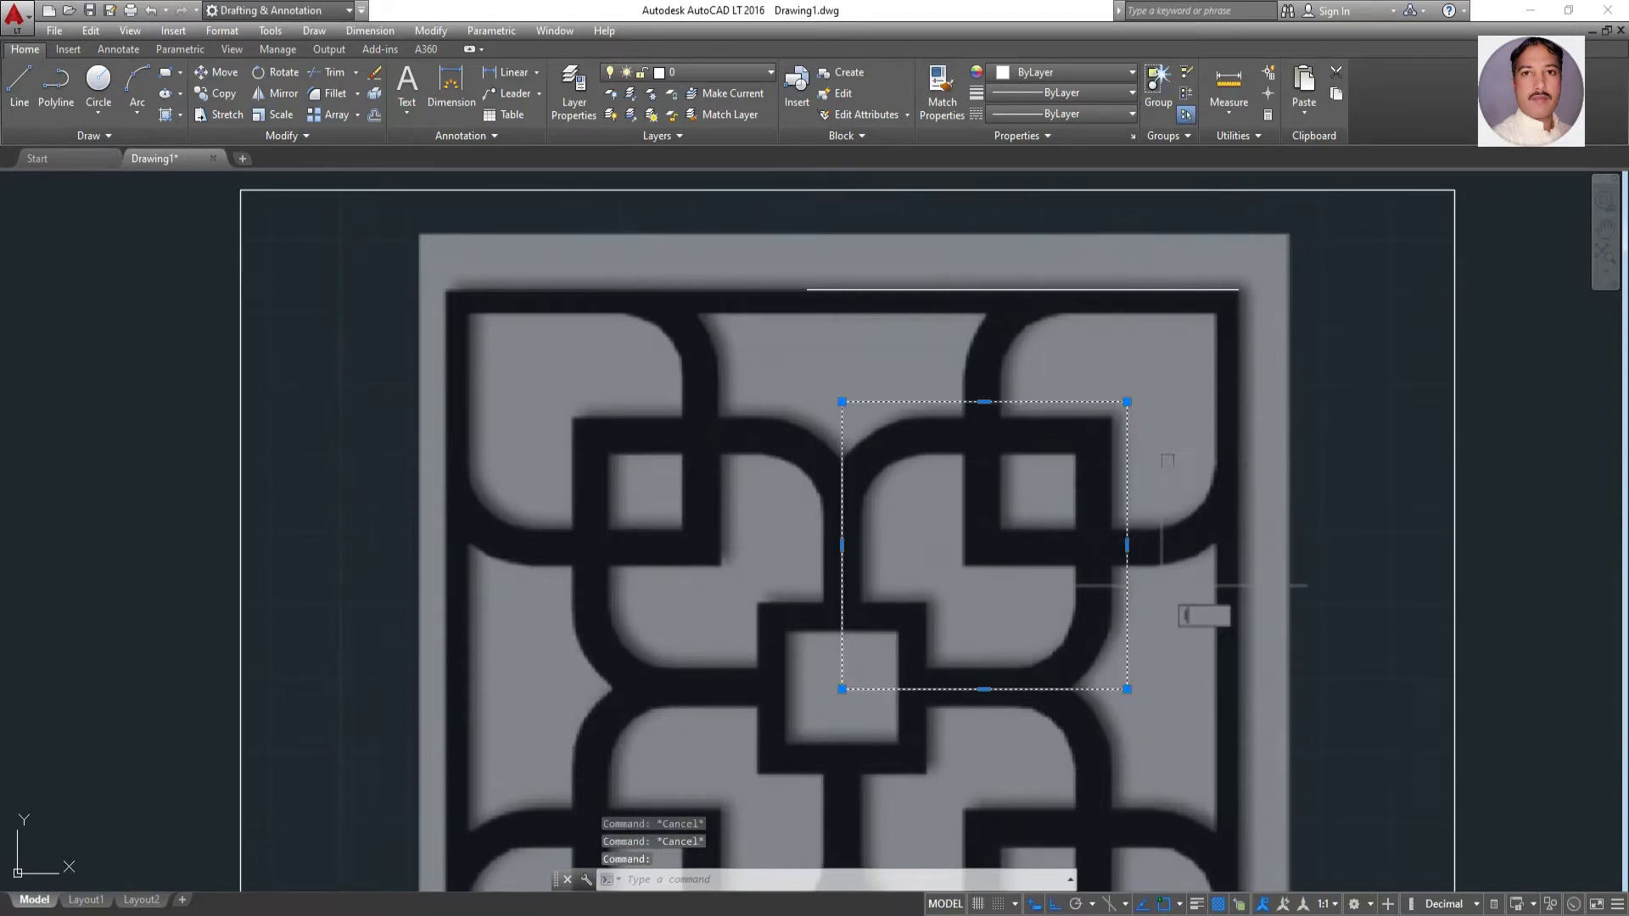
pyautogui.press('Delete')
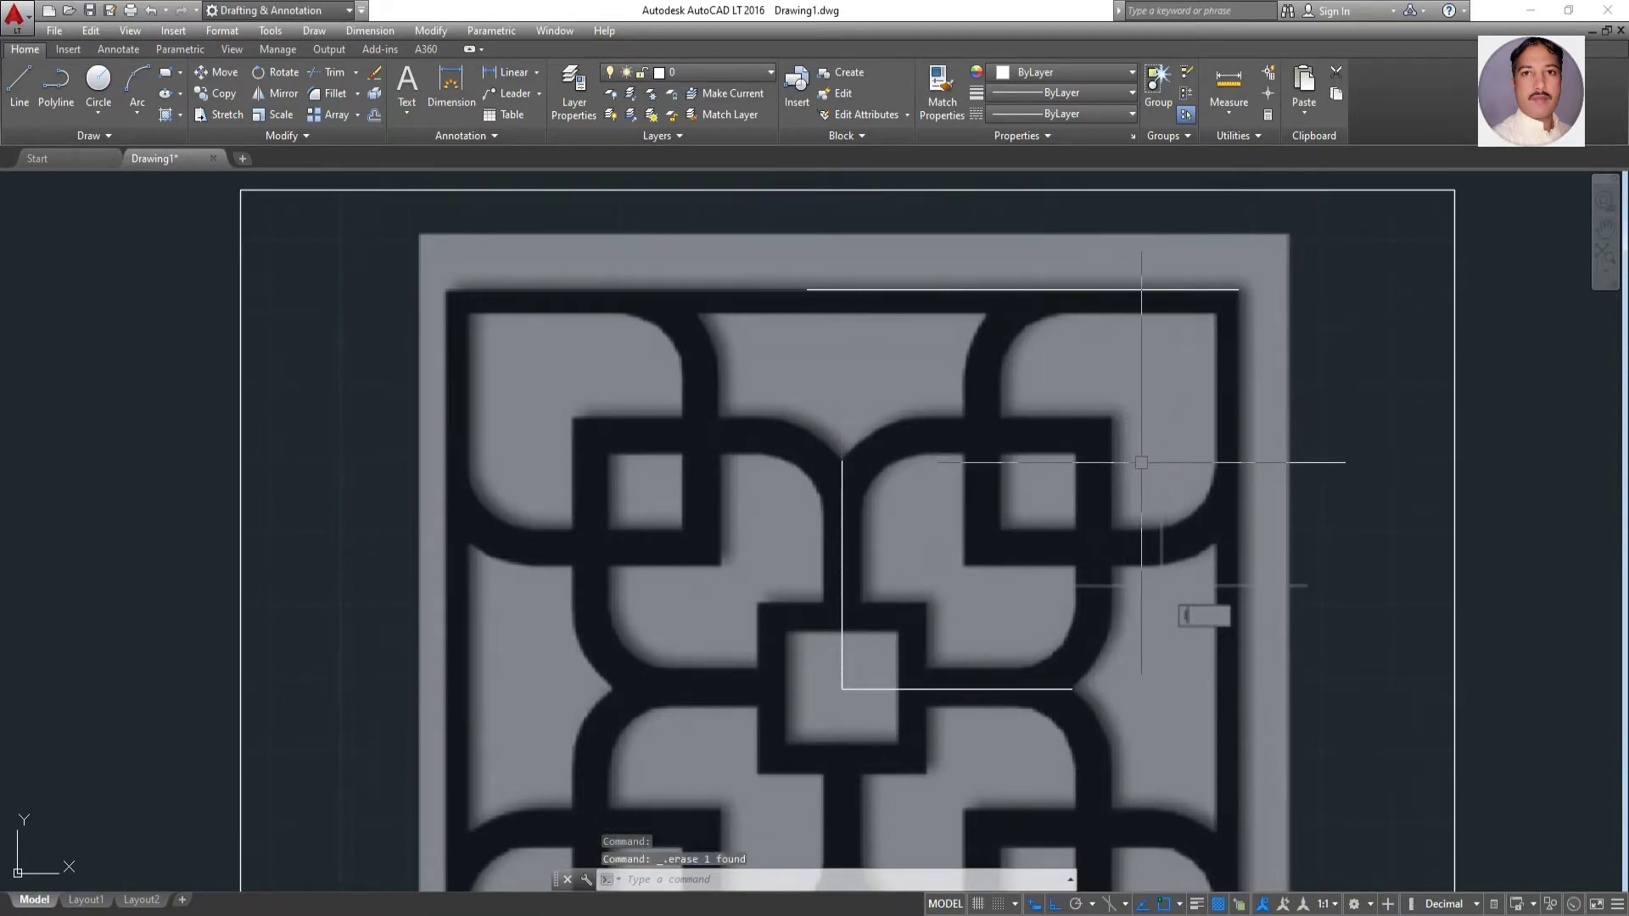
# Draw the right edge line from the top line's end down to the horizontal line's level
pyautogui.scroll(2, 1025, 544)
pyautogui.scroll(-2, 1022, 535)
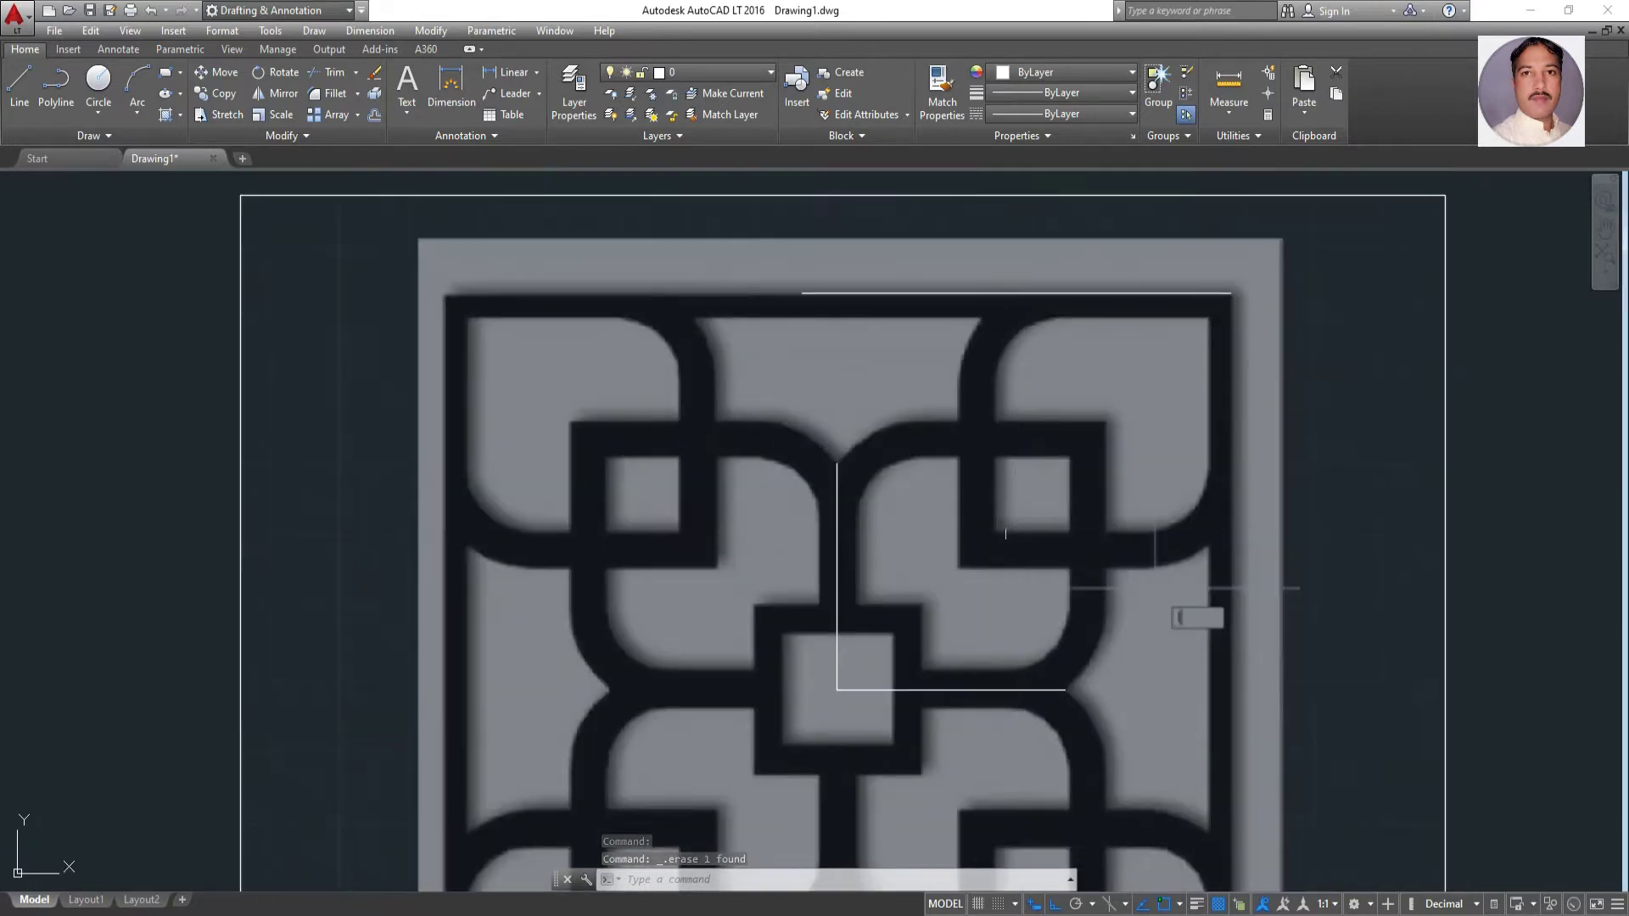
pyautogui.click(20, 85)
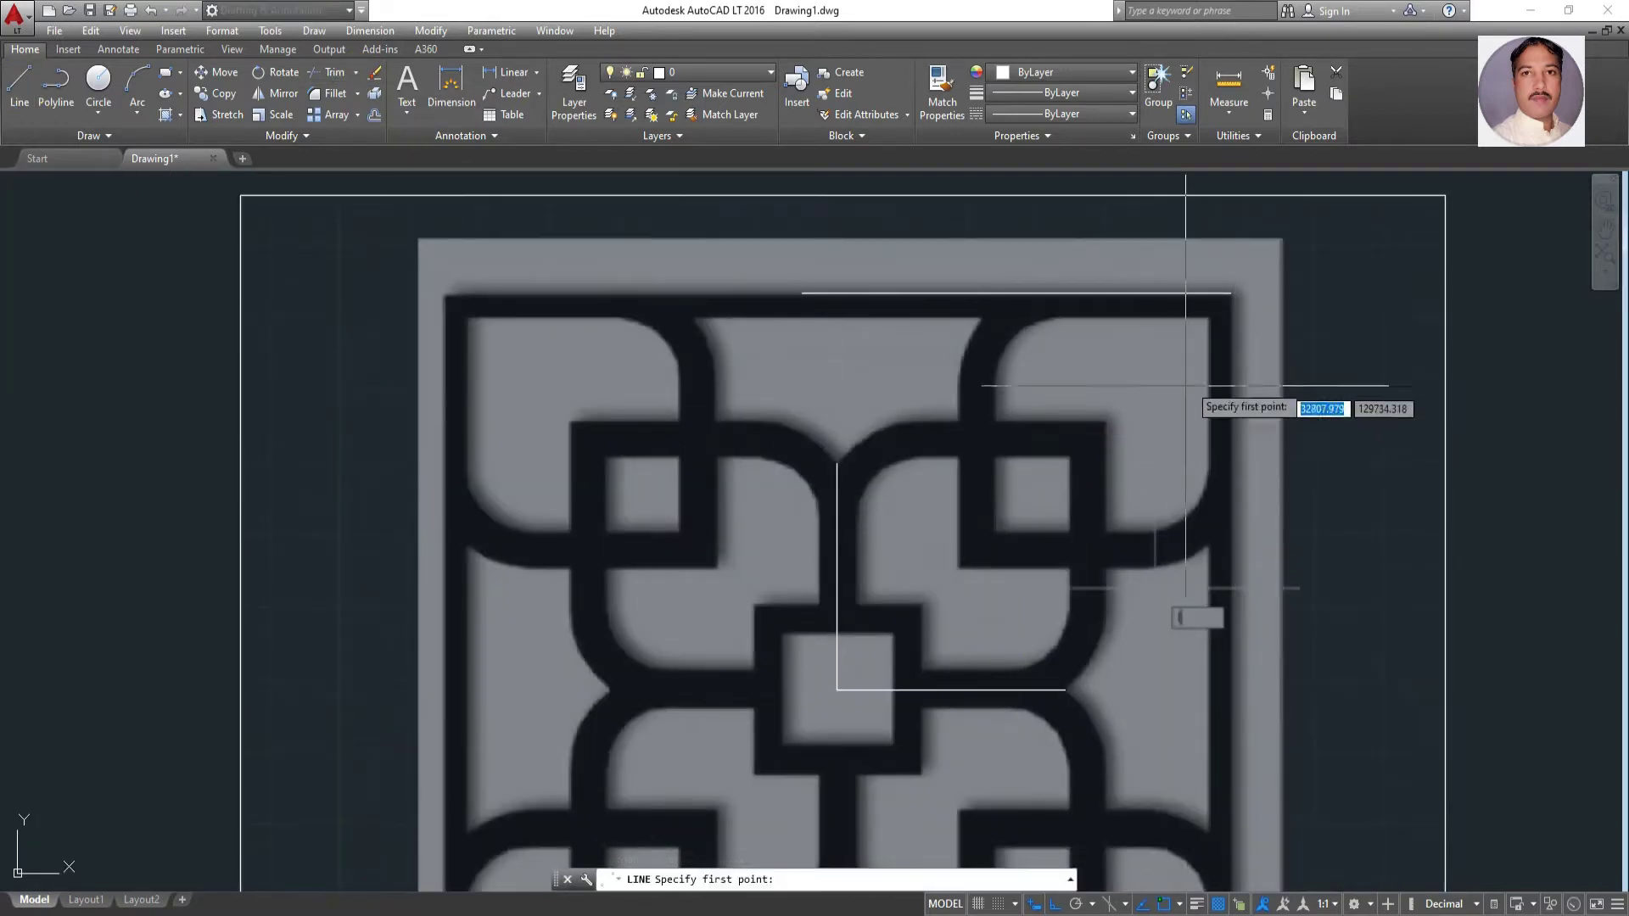
pyautogui.click(1231, 293)
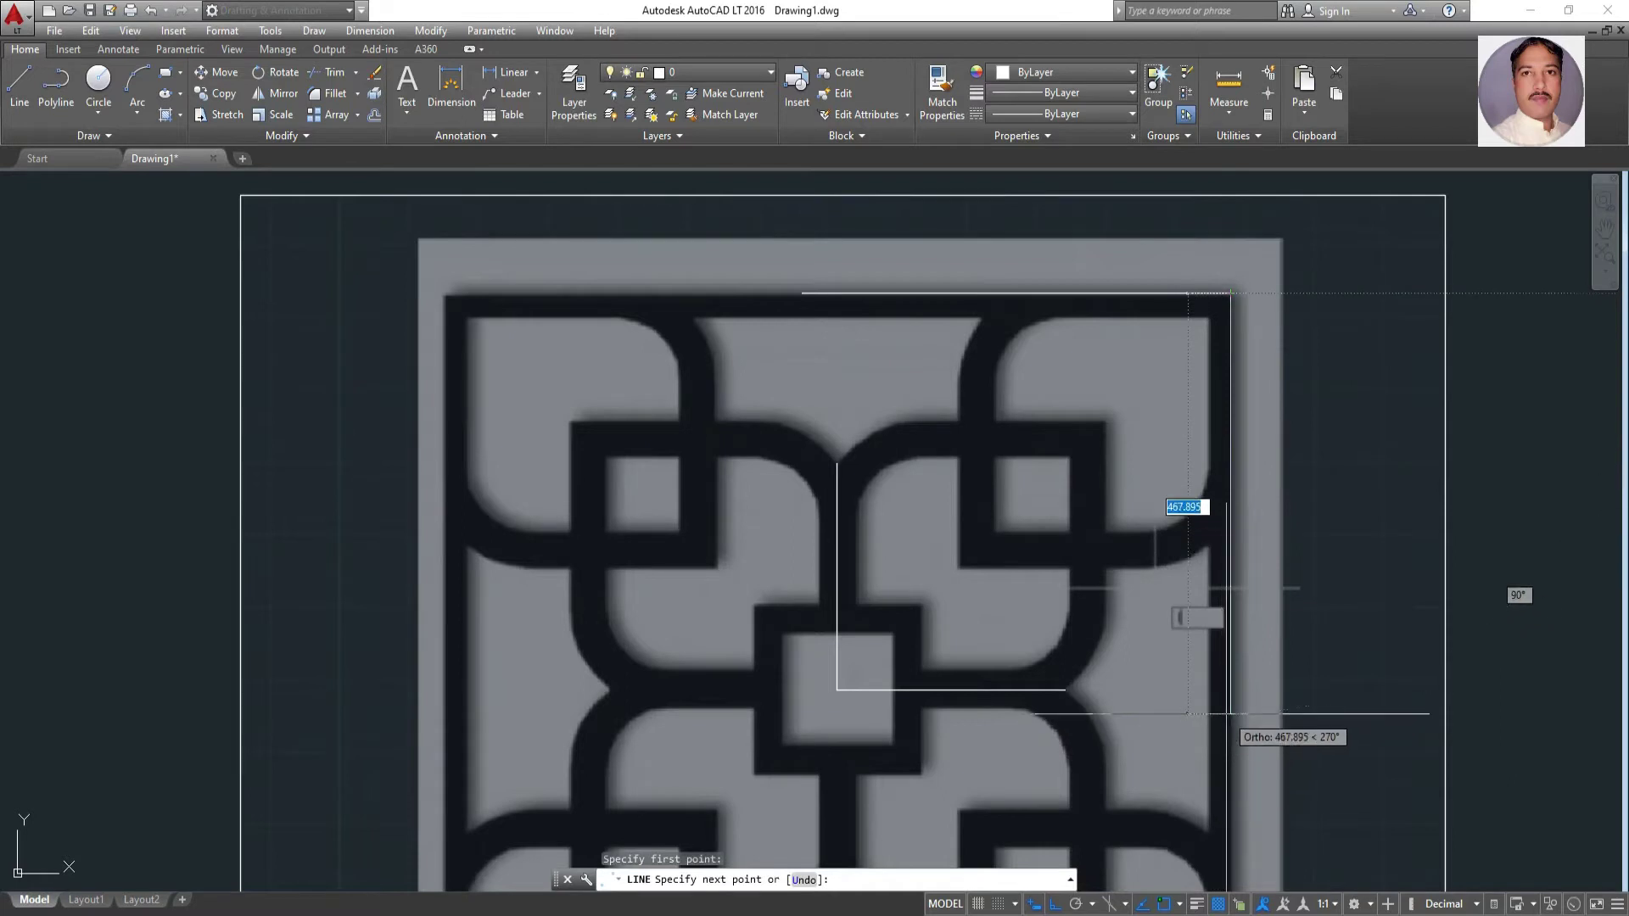
pyautogui.click(1231, 695)
pyautogui.press('Return')
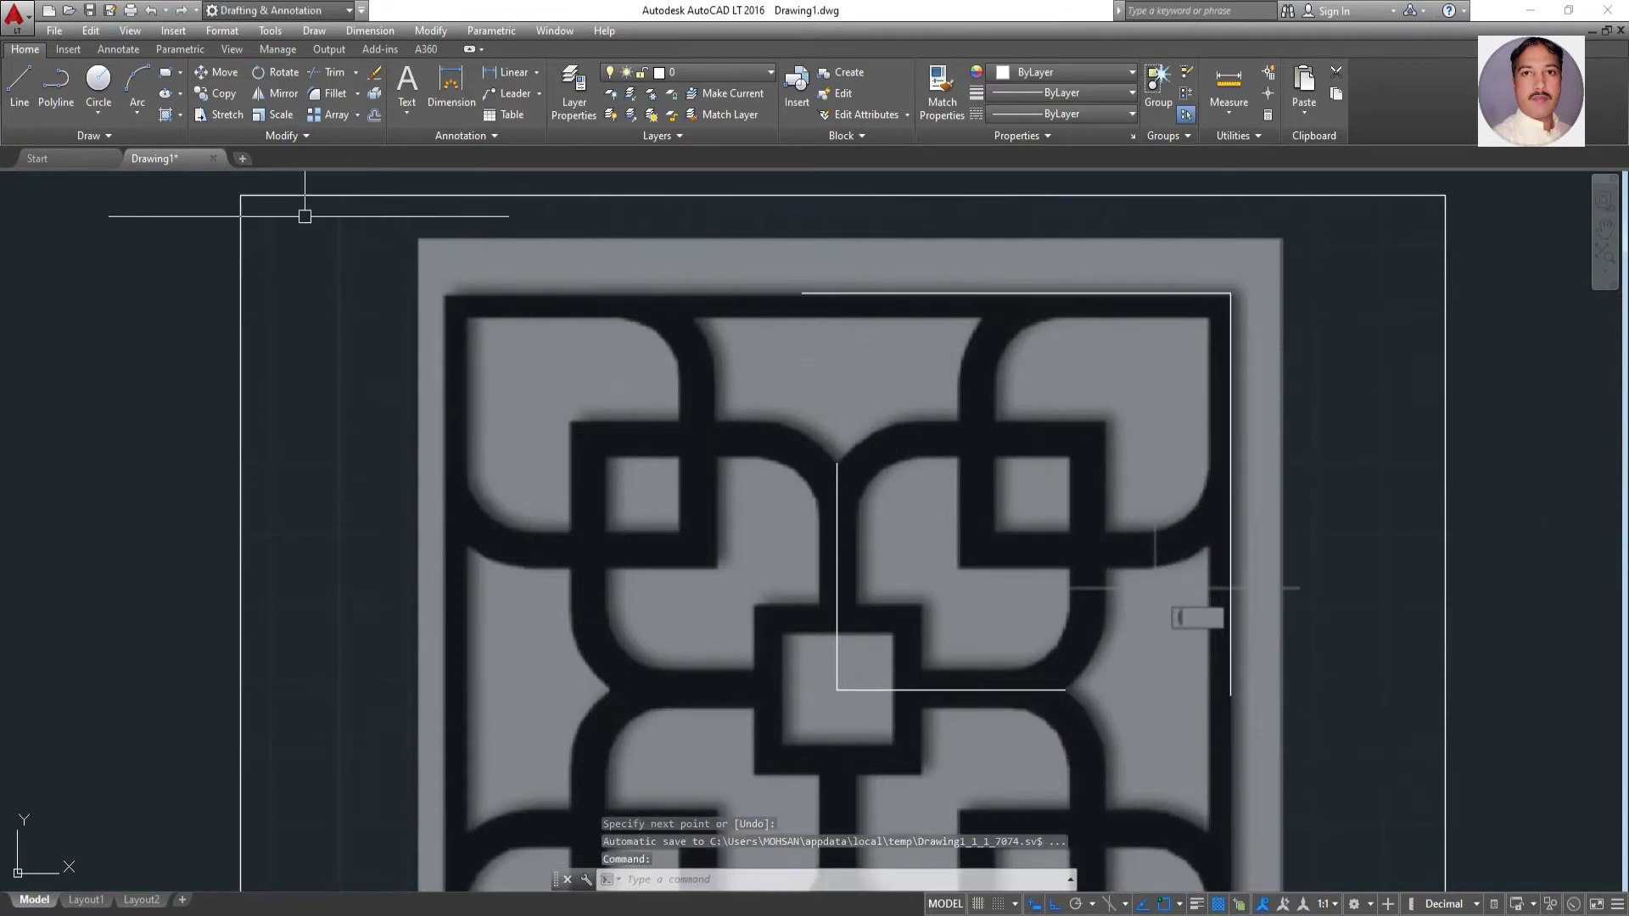
# Extend the guide lines so the square's corners meet
pyautogui.click(356, 73)
pyautogui.click(334, 119)
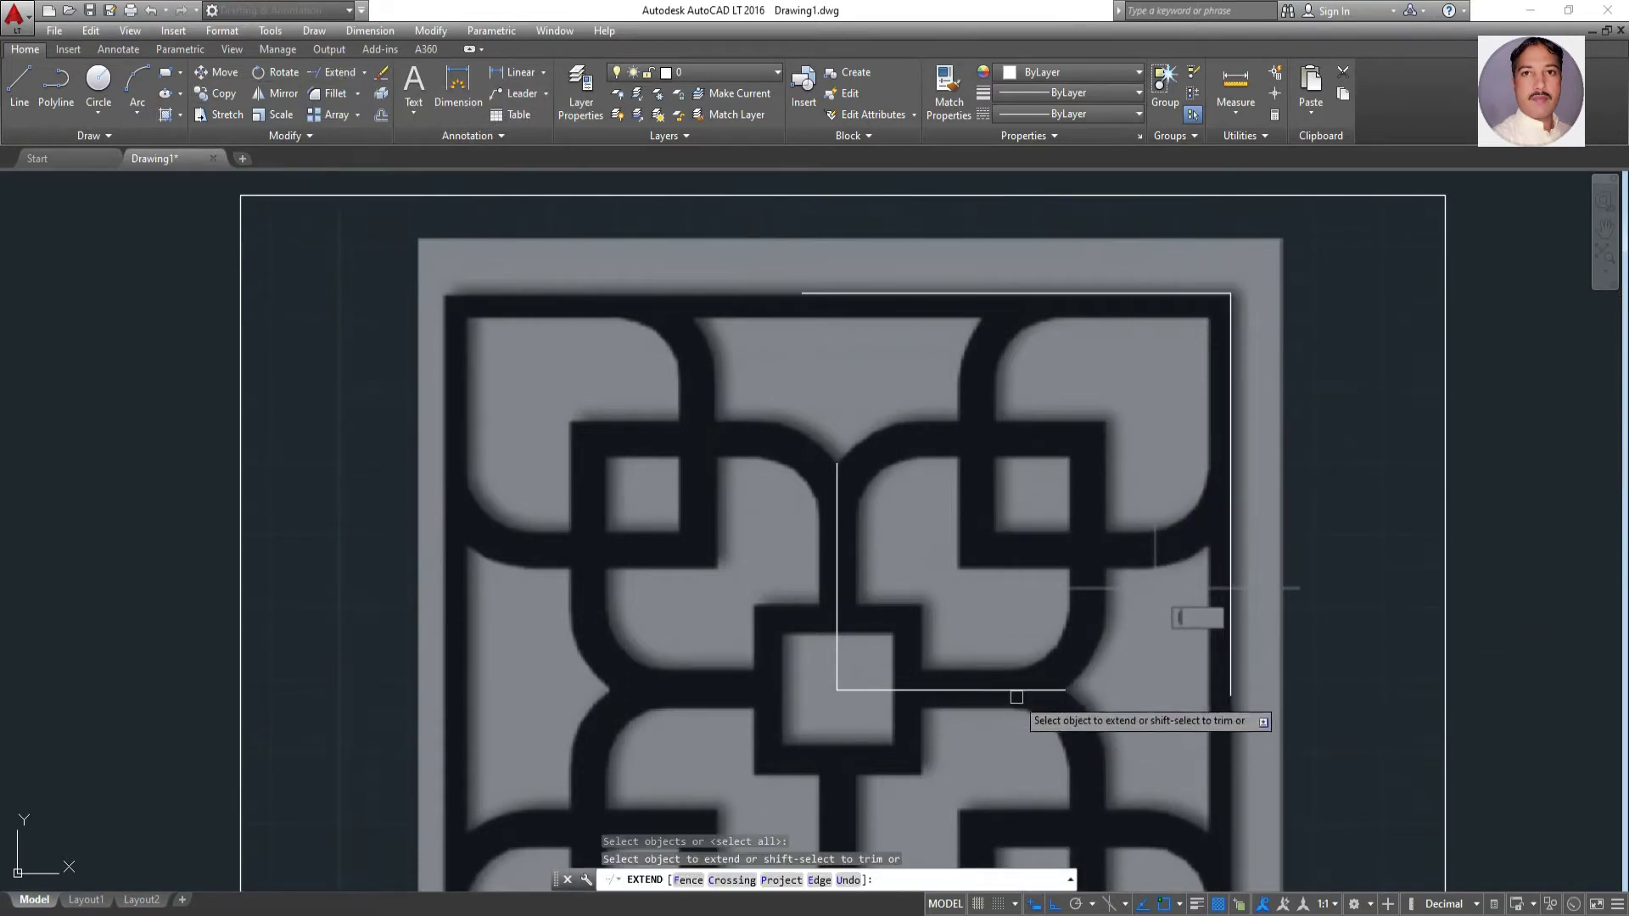
pyautogui.press('Escape')
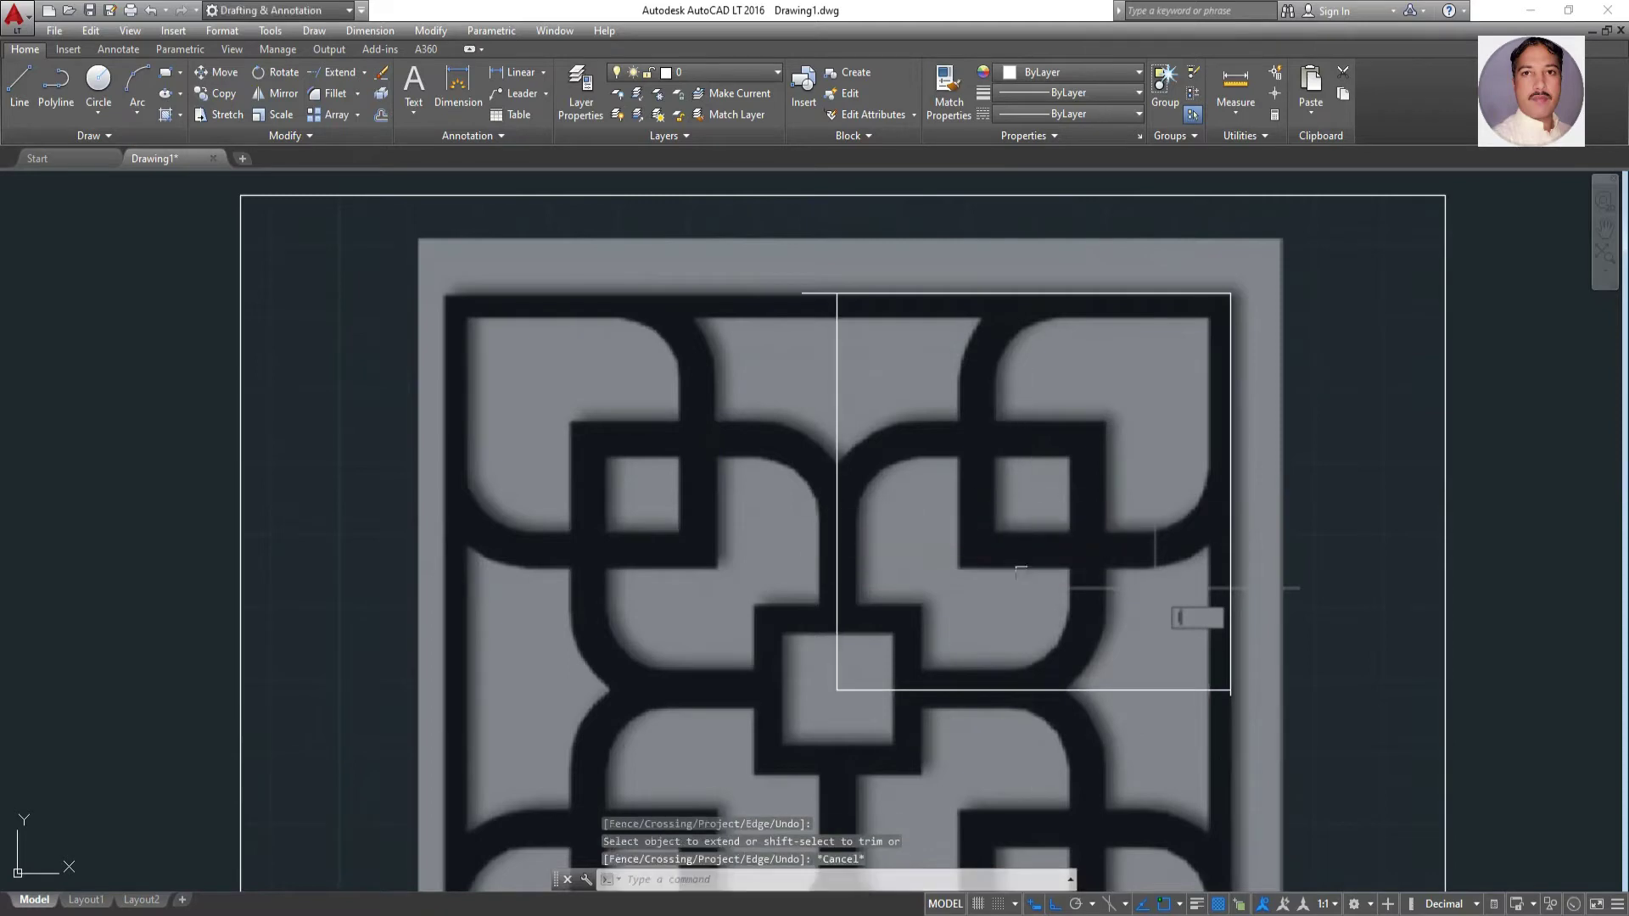
# Trim the overhanging line ends at the square's corners
pyautogui.click(364, 78)
pyautogui.click(335, 94)
pyautogui.press('Return')
pyautogui.scroll(3, 1230, 690)
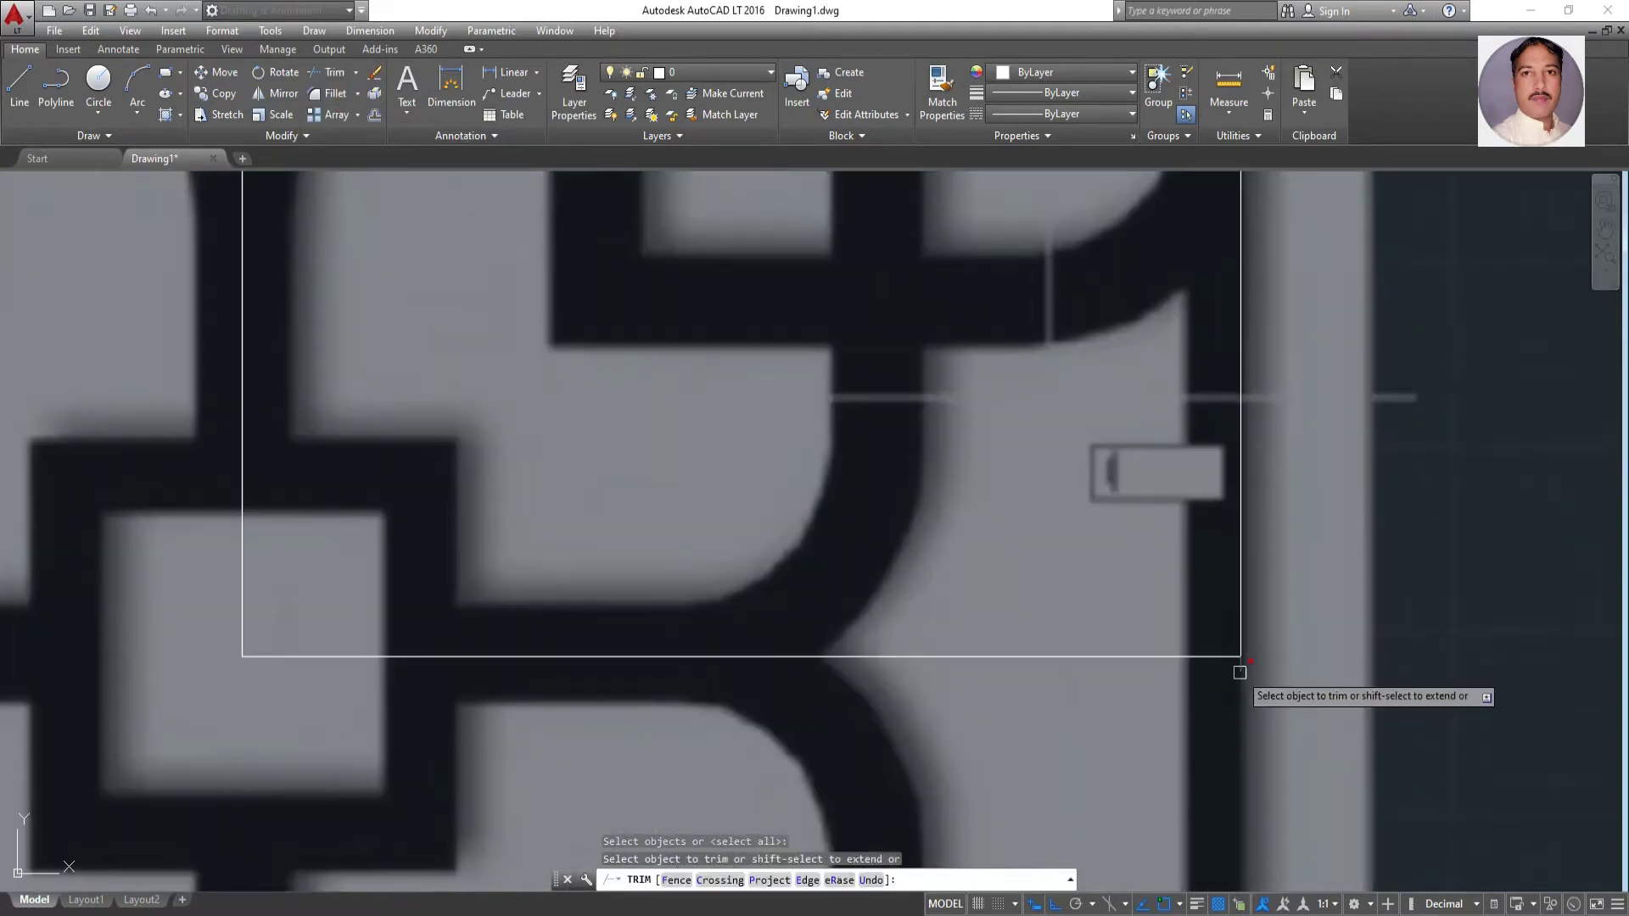
pyautogui.scroll(-3, 552, 472)
pyautogui.scroll(-5, 526, 382)
pyautogui.scroll(2, 509, 301)
pyautogui.scroll(-3, 510, 331)
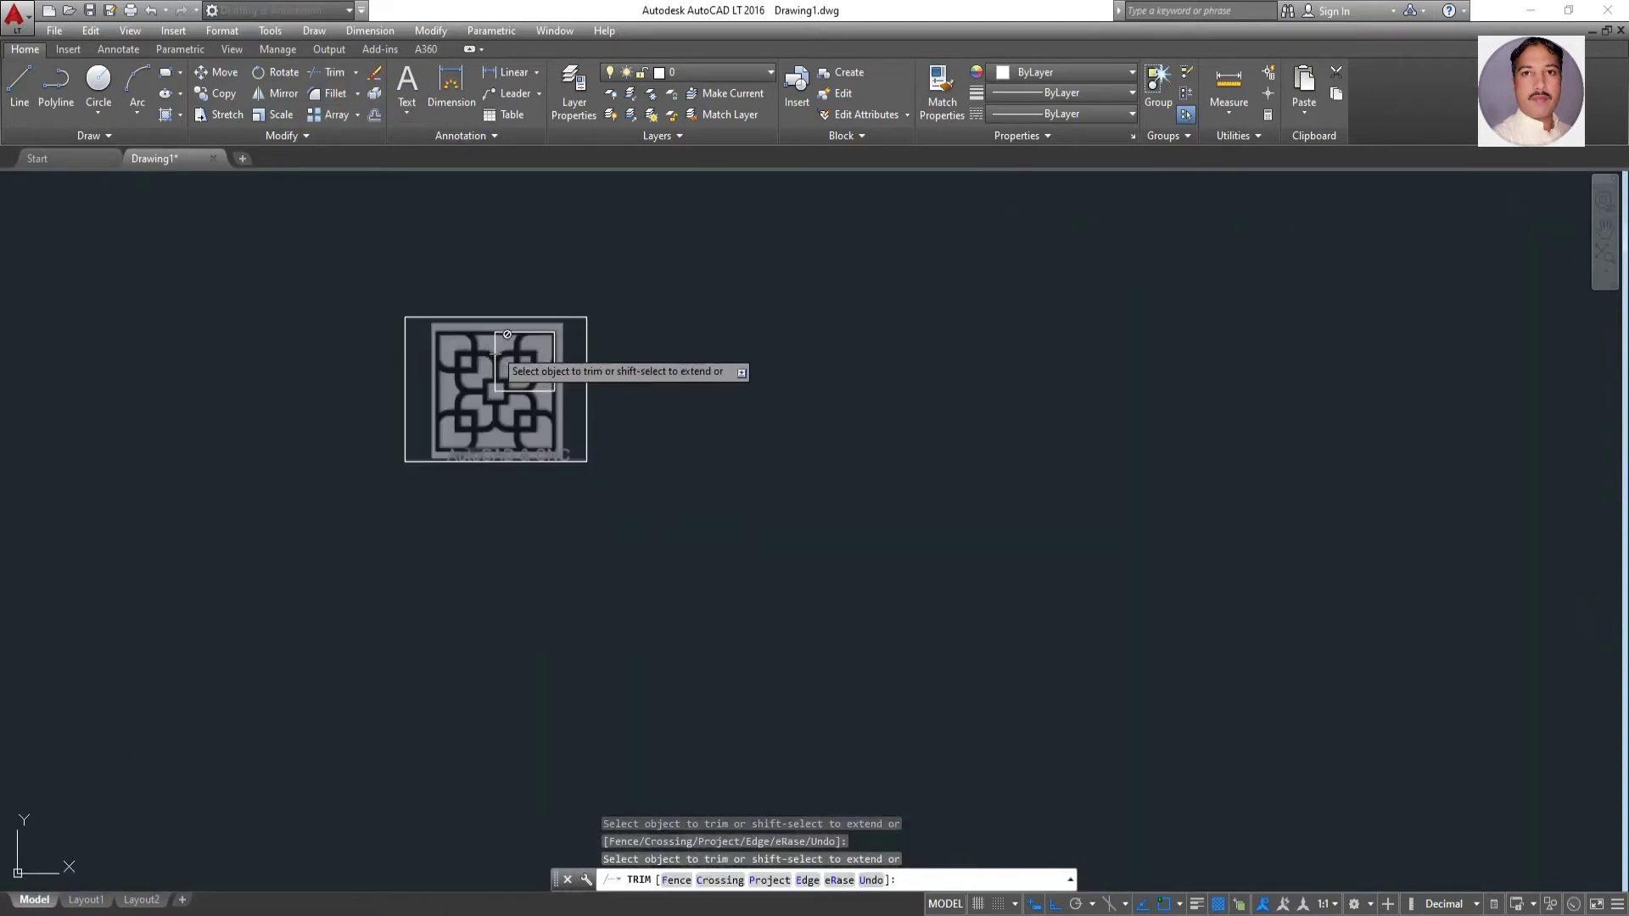
pyautogui.scroll(7, 484, 407)
# Draw a diagonal from the square's lower-left corner to its top-right corner
pyautogui.press('Escape')
pyautogui.click(18, 85)
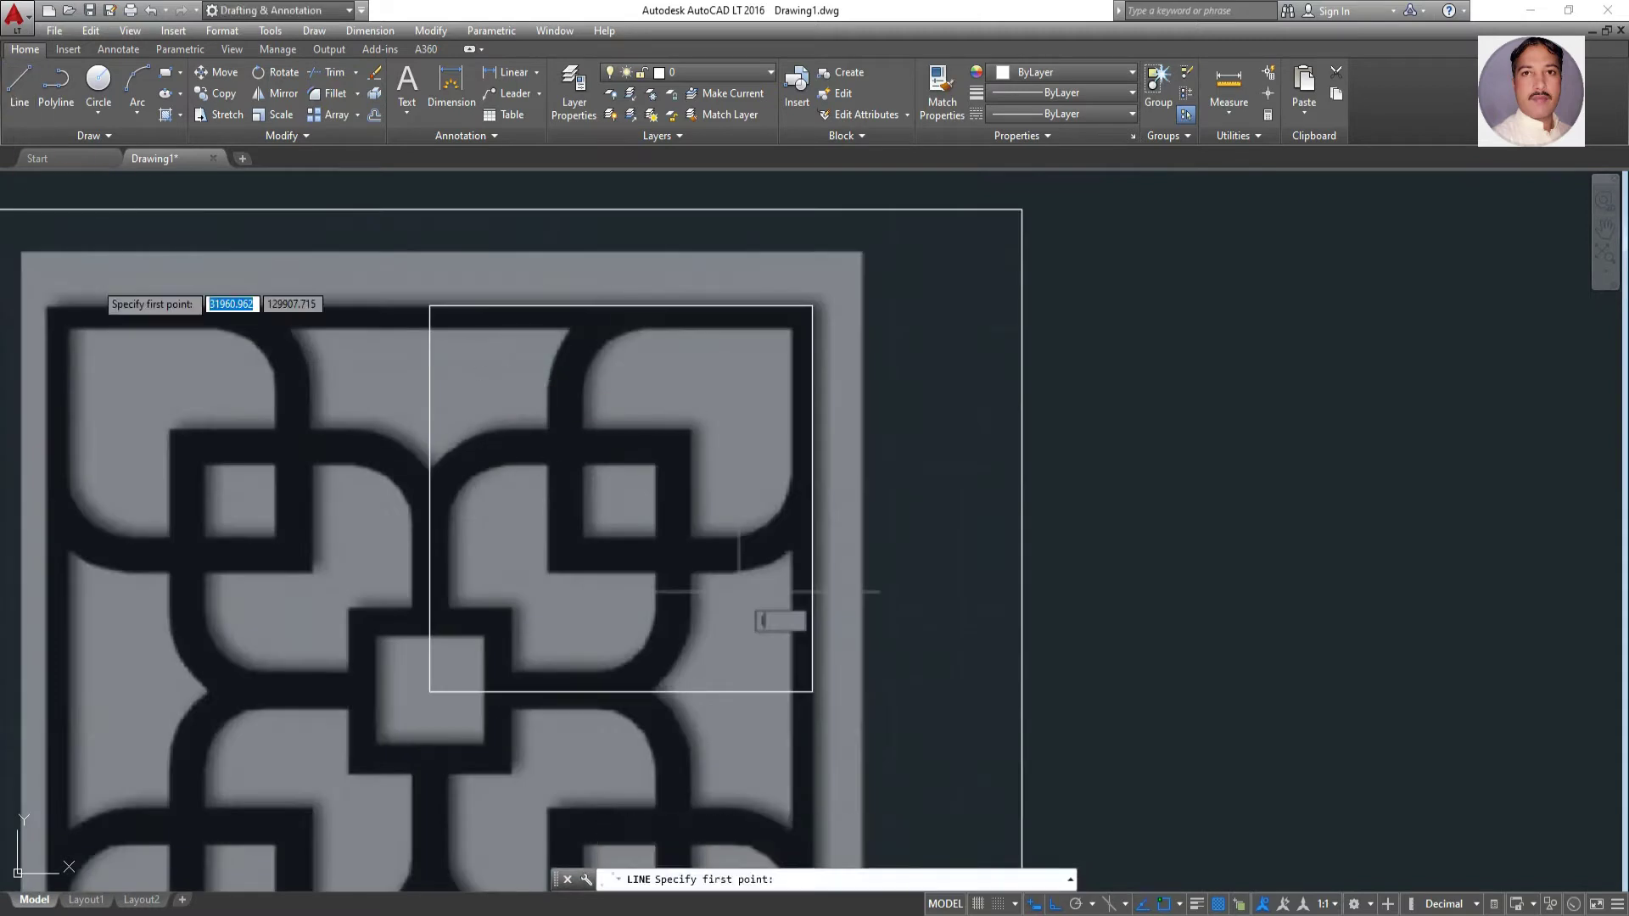
pyautogui.click(430, 691)
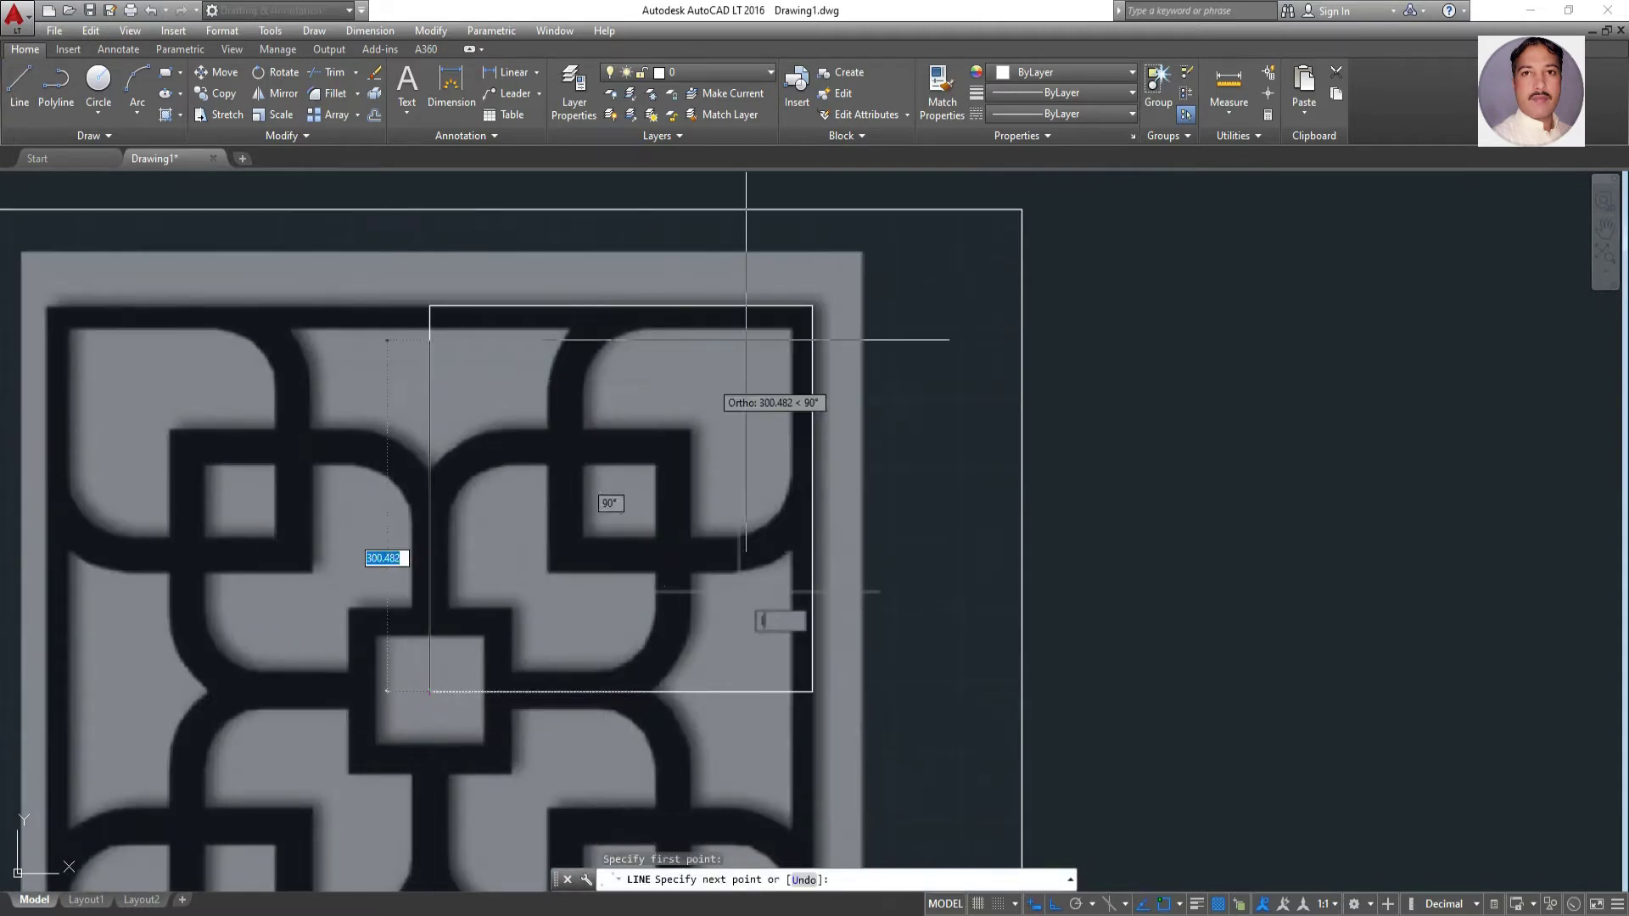
pyautogui.click(812, 309)
pyautogui.press('Escape')
pyautogui.scroll(-5, 862, 364)
pyautogui.scroll(7, 753, 455)
pyautogui.scroll(-2, 749, 460)
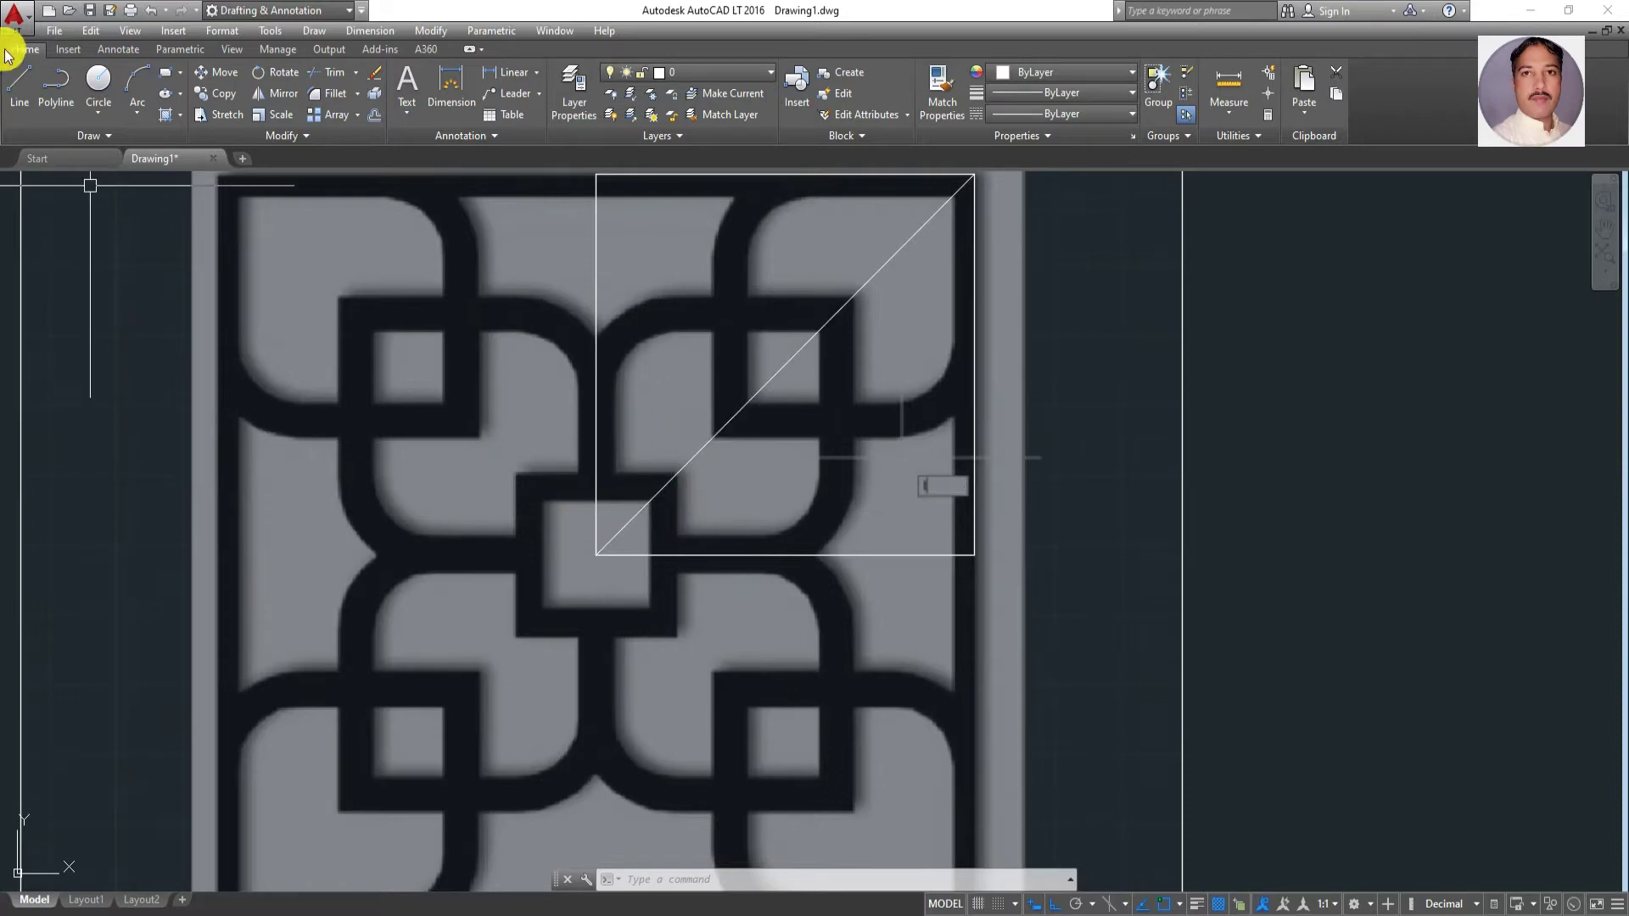
# Draw a horizontal line from the border's left edge to just past the diagonal
pyautogui.click(19, 85)
pyautogui.scroll(4, 599, 509)
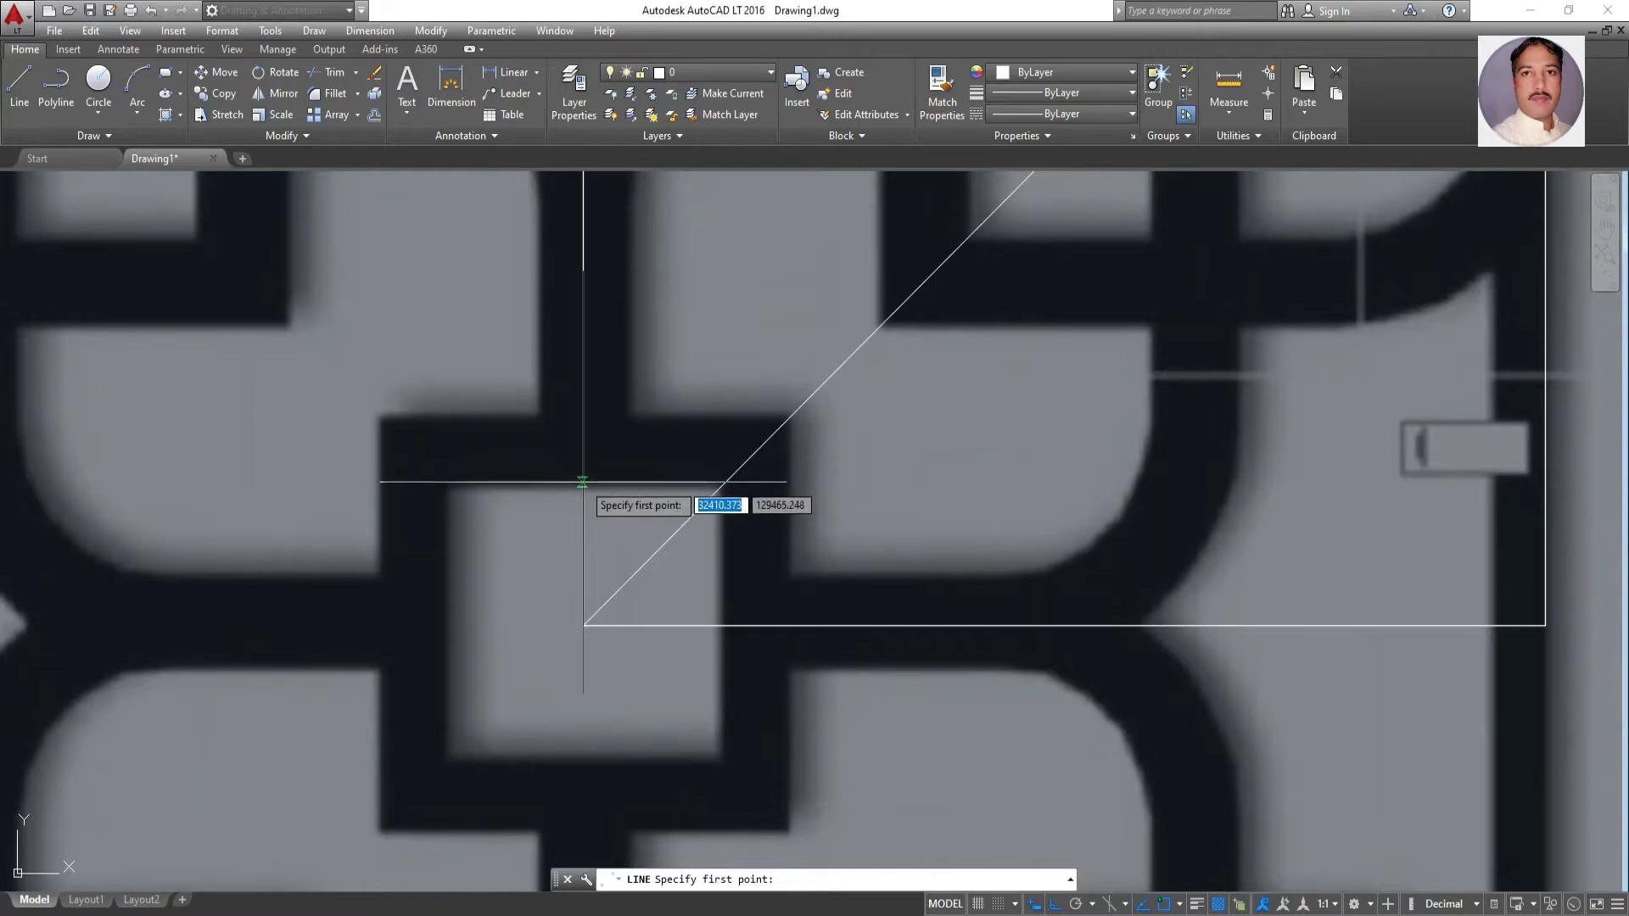
pyautogui.click(582, 482)
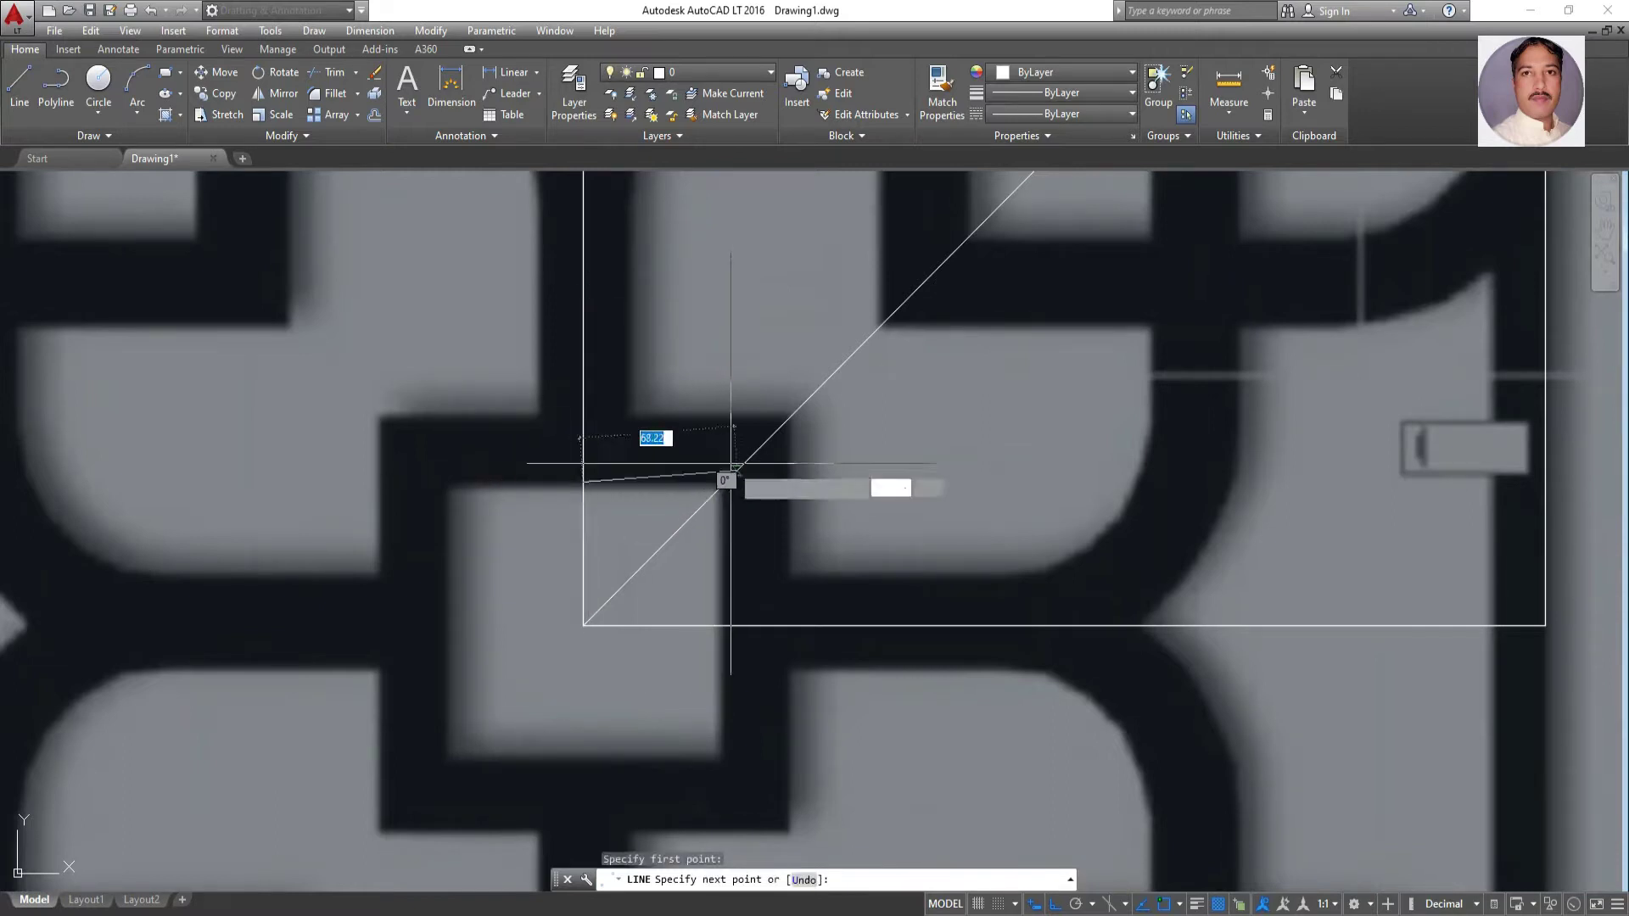
pyautogui.click(777, 480)
pyautogui.press('Return')
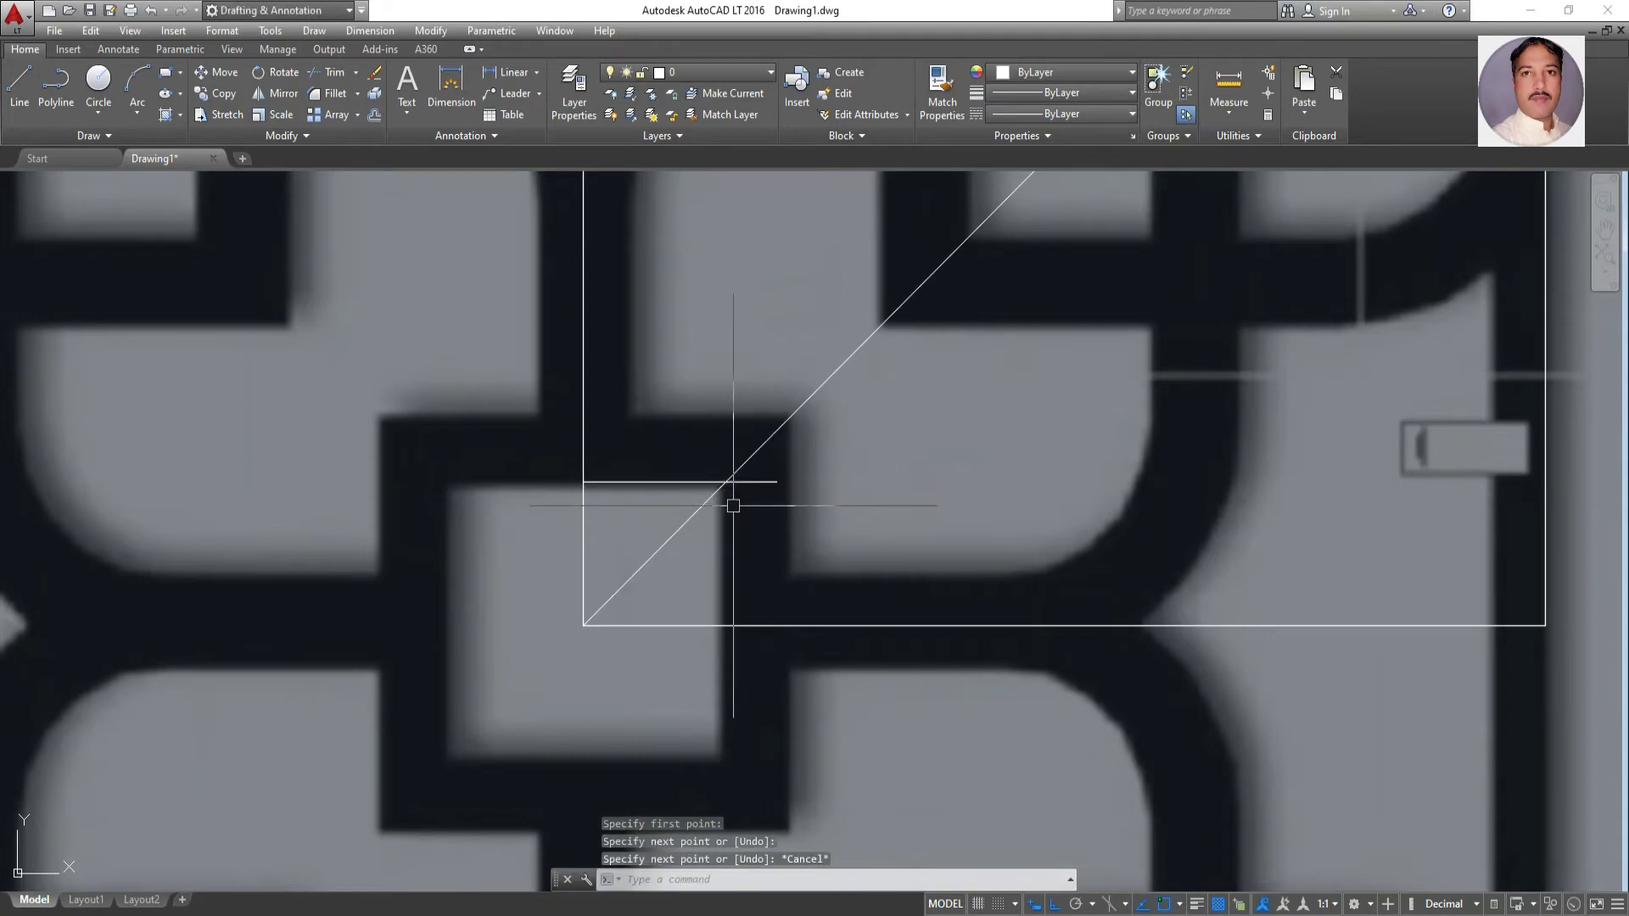
# Draw a vertical line up from the bottom edge past the horizontal line
pyautogui.press('Return')
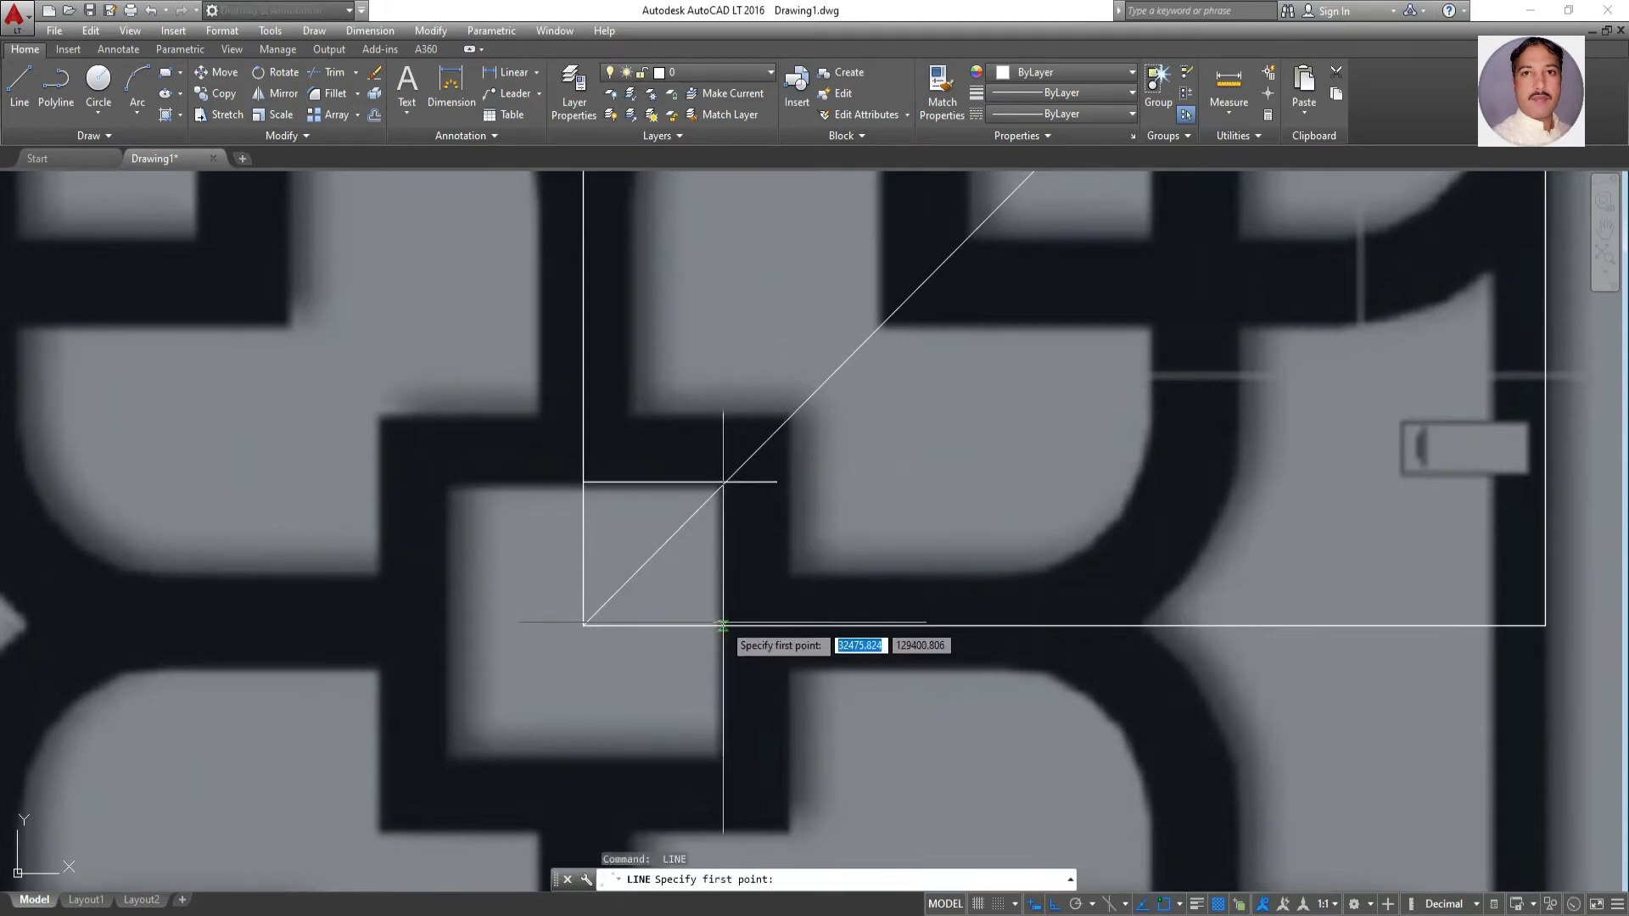
pyautogui.click(721, 624)
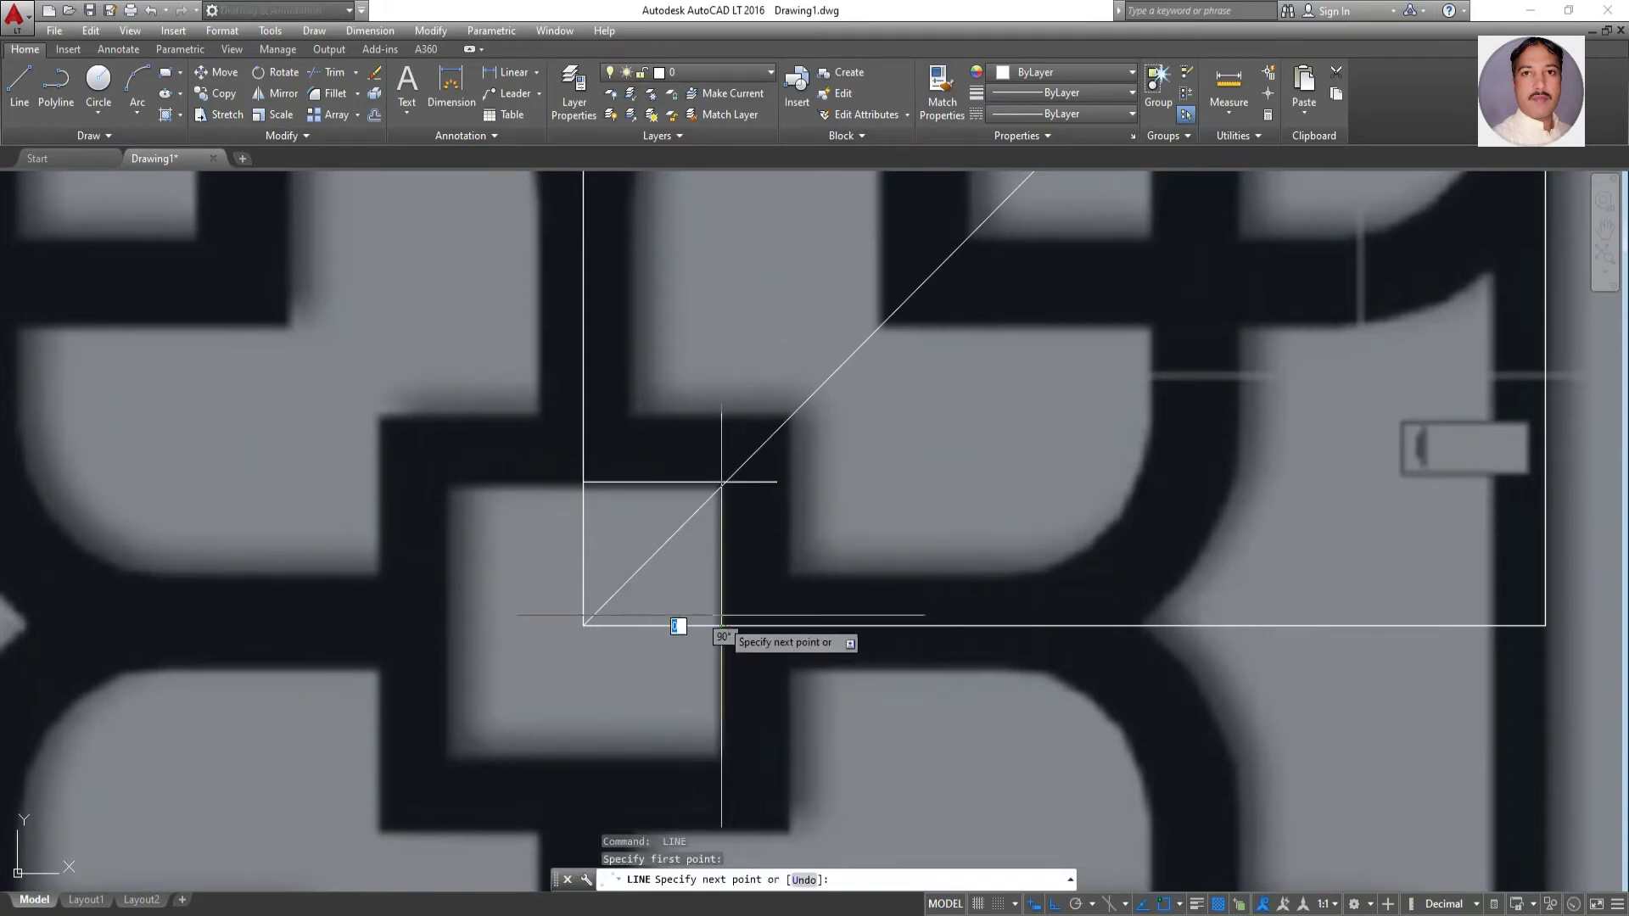
pyautogui.click(721, 428)
pyautogui.press('Return')
# Trim the horizontal stub right of the vertical line and the vertical stub above the diagonal
pyautogui.click(331, 72)
pyautogui.press('Return')
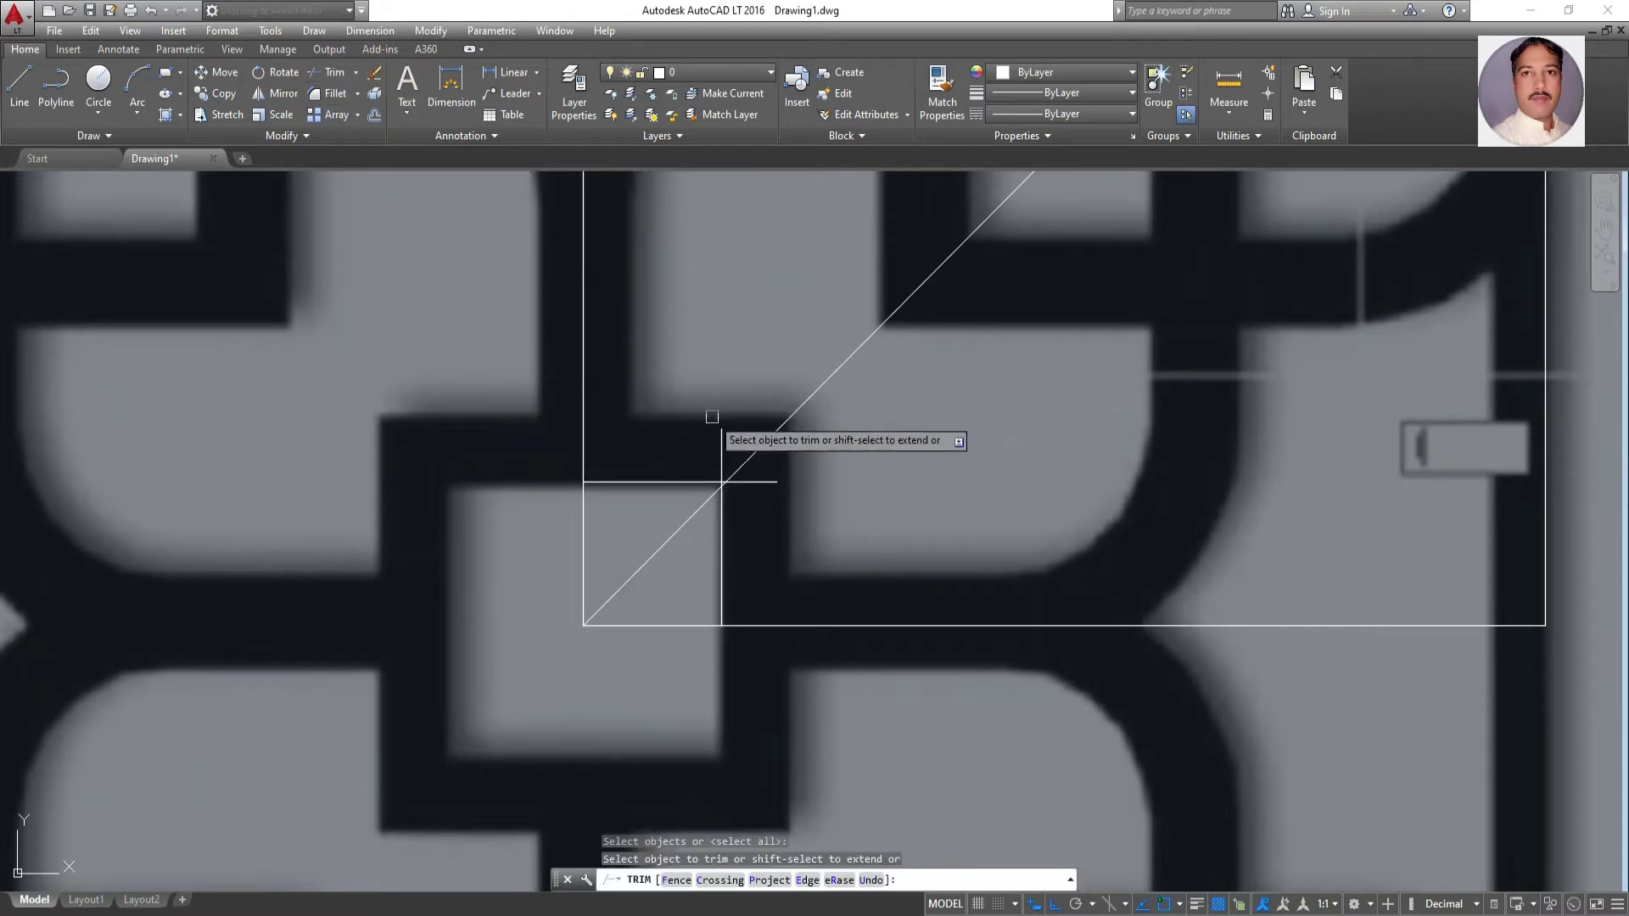
pyautogui.scroll(2, 751, 492)
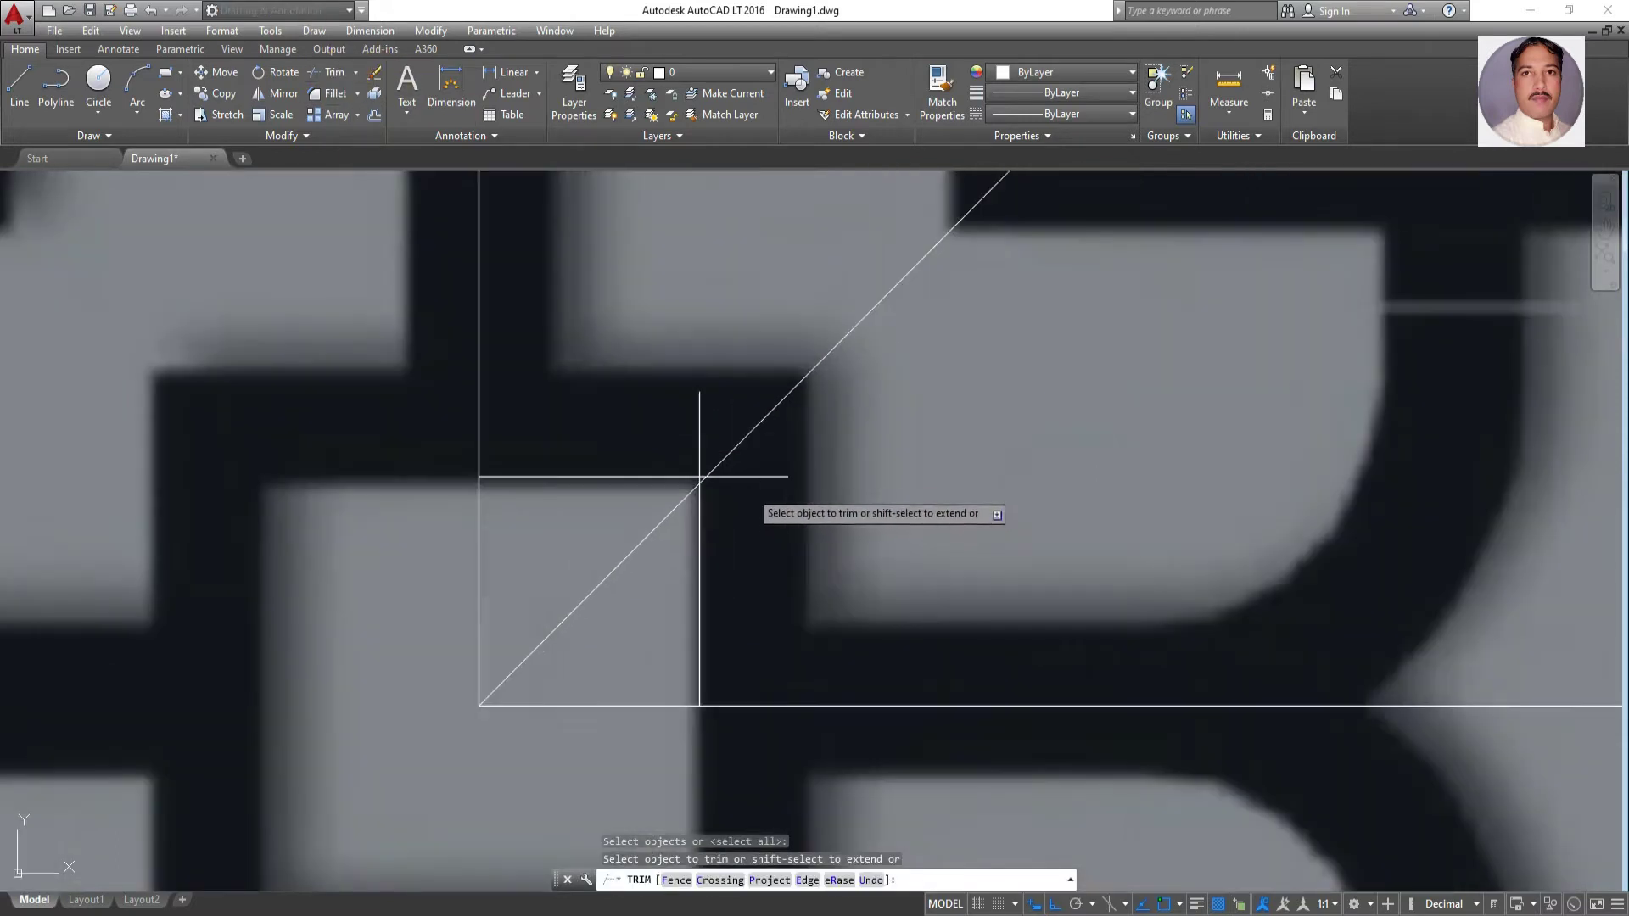
pyautogui.click(746, 482)
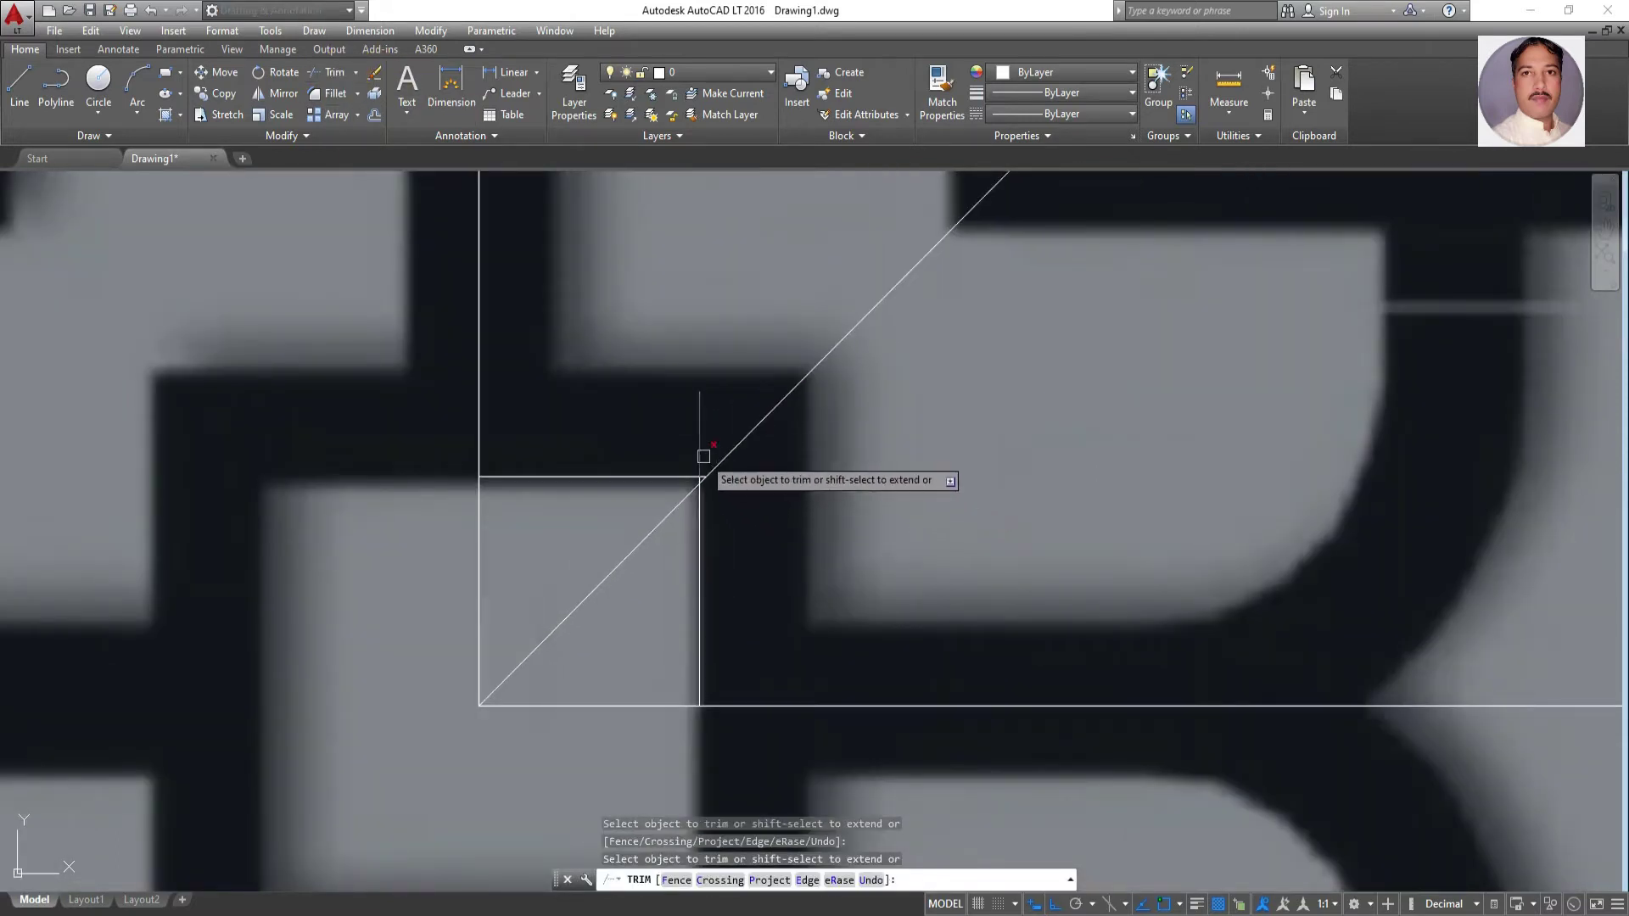
pyautogui.click(703, 457)
pyautogui.press('Escape')
# Delete the horizontal line
pyautogui.click(700, 543)
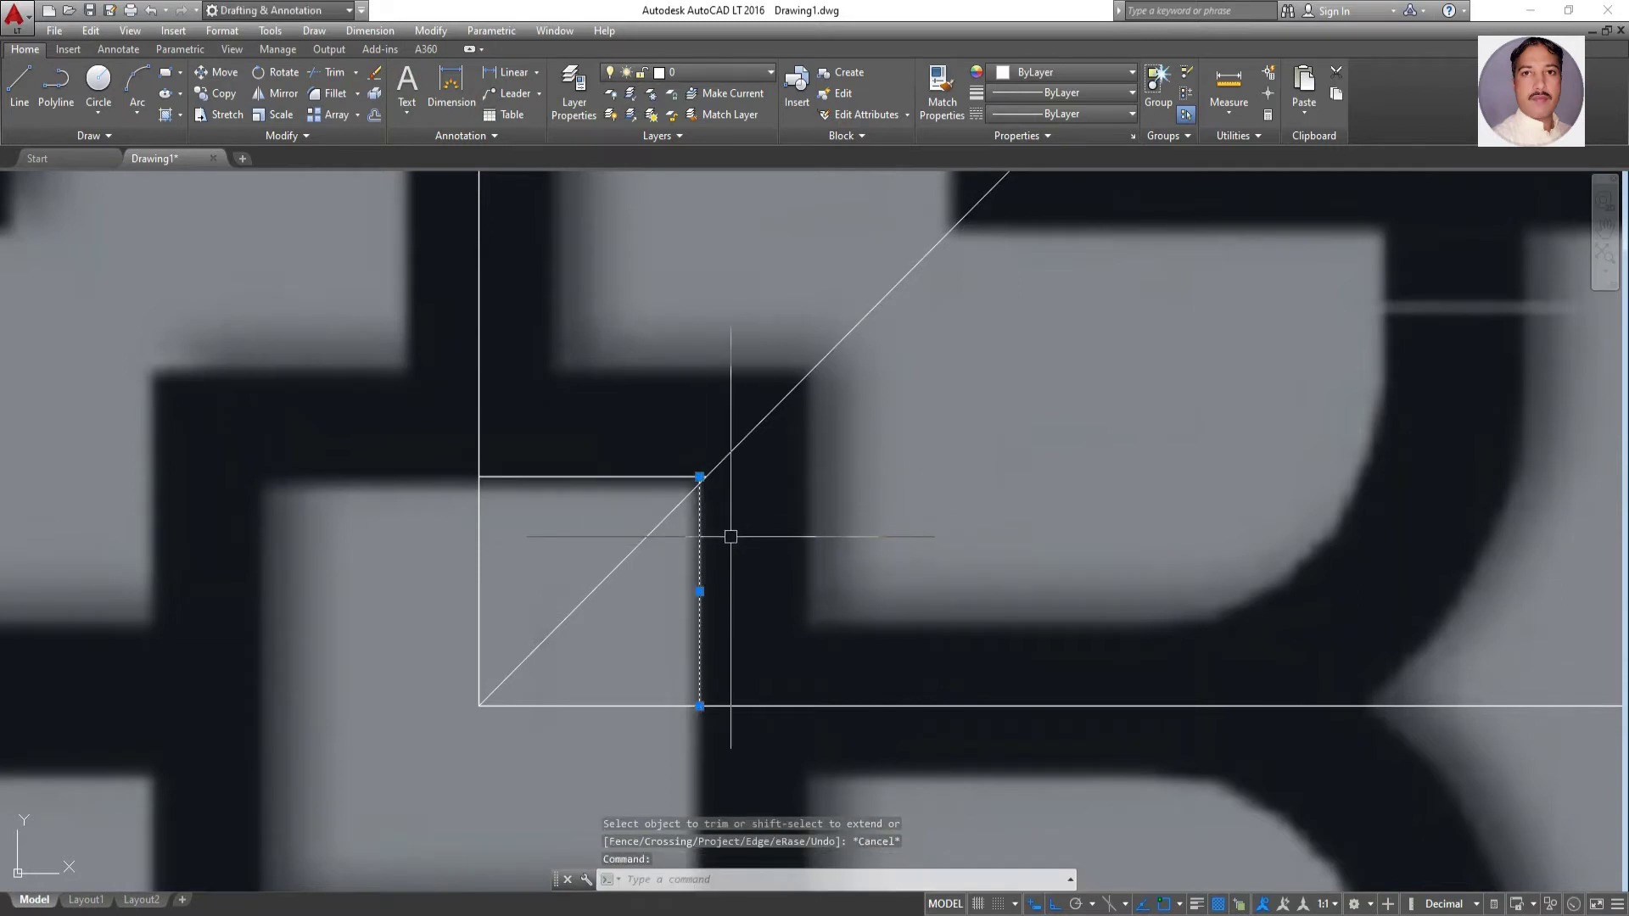
pyautogui.press('Escape')
pyautogui.click(628, 477)
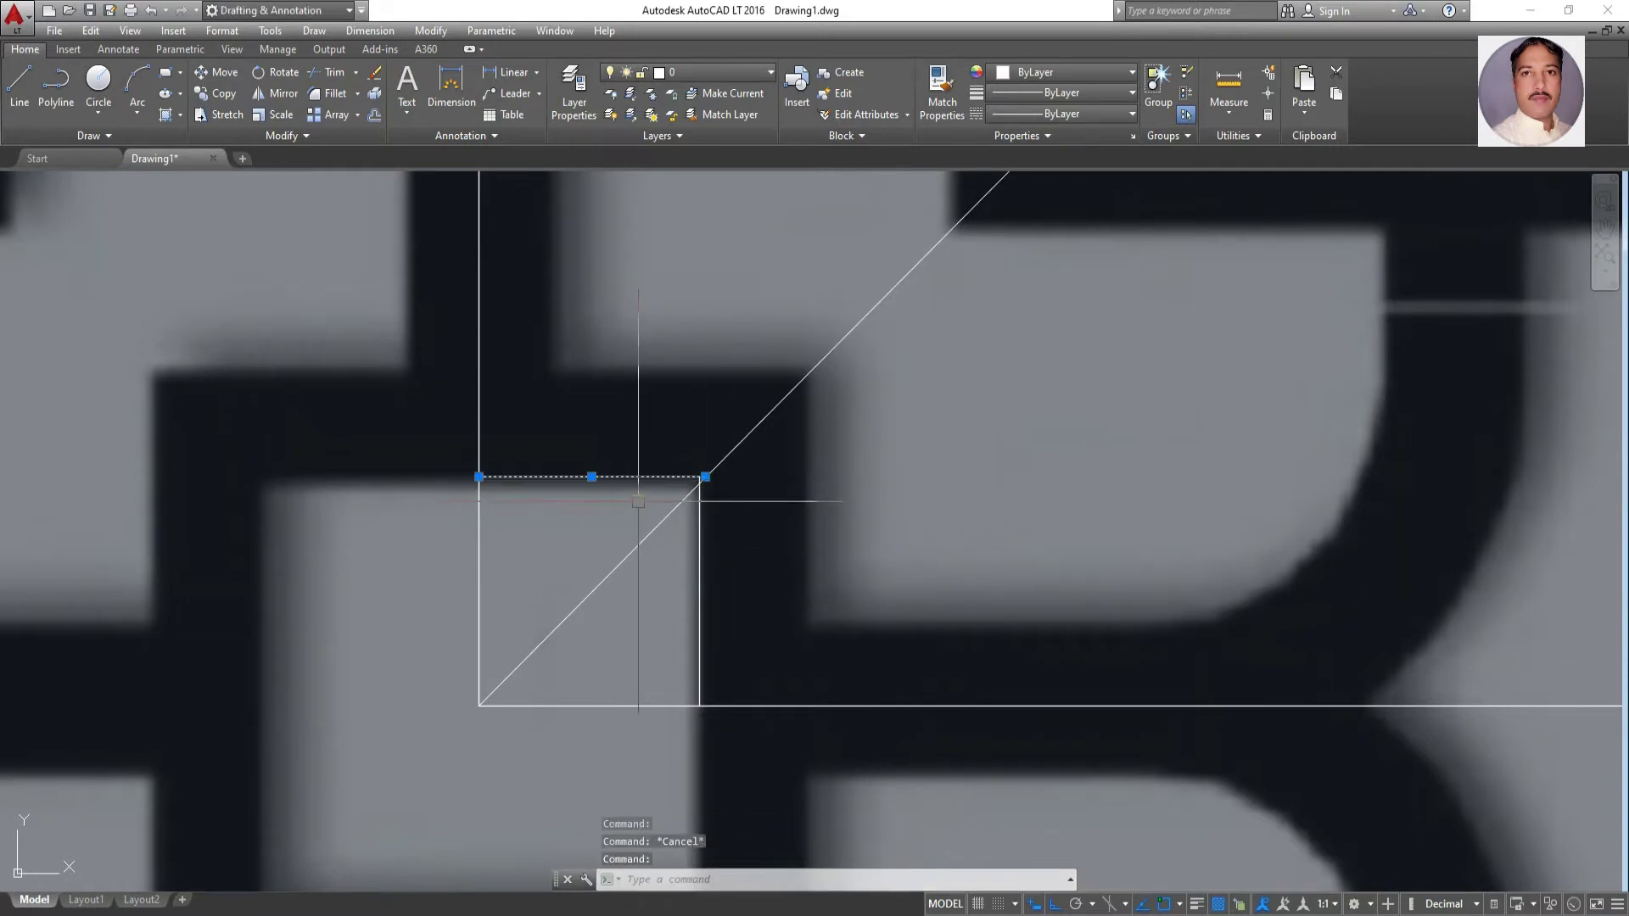
pyautogui.press('Delete')
pyautogui.scroll(2, 649, 505)
pyautogui.scroll(-2, 649, 505)
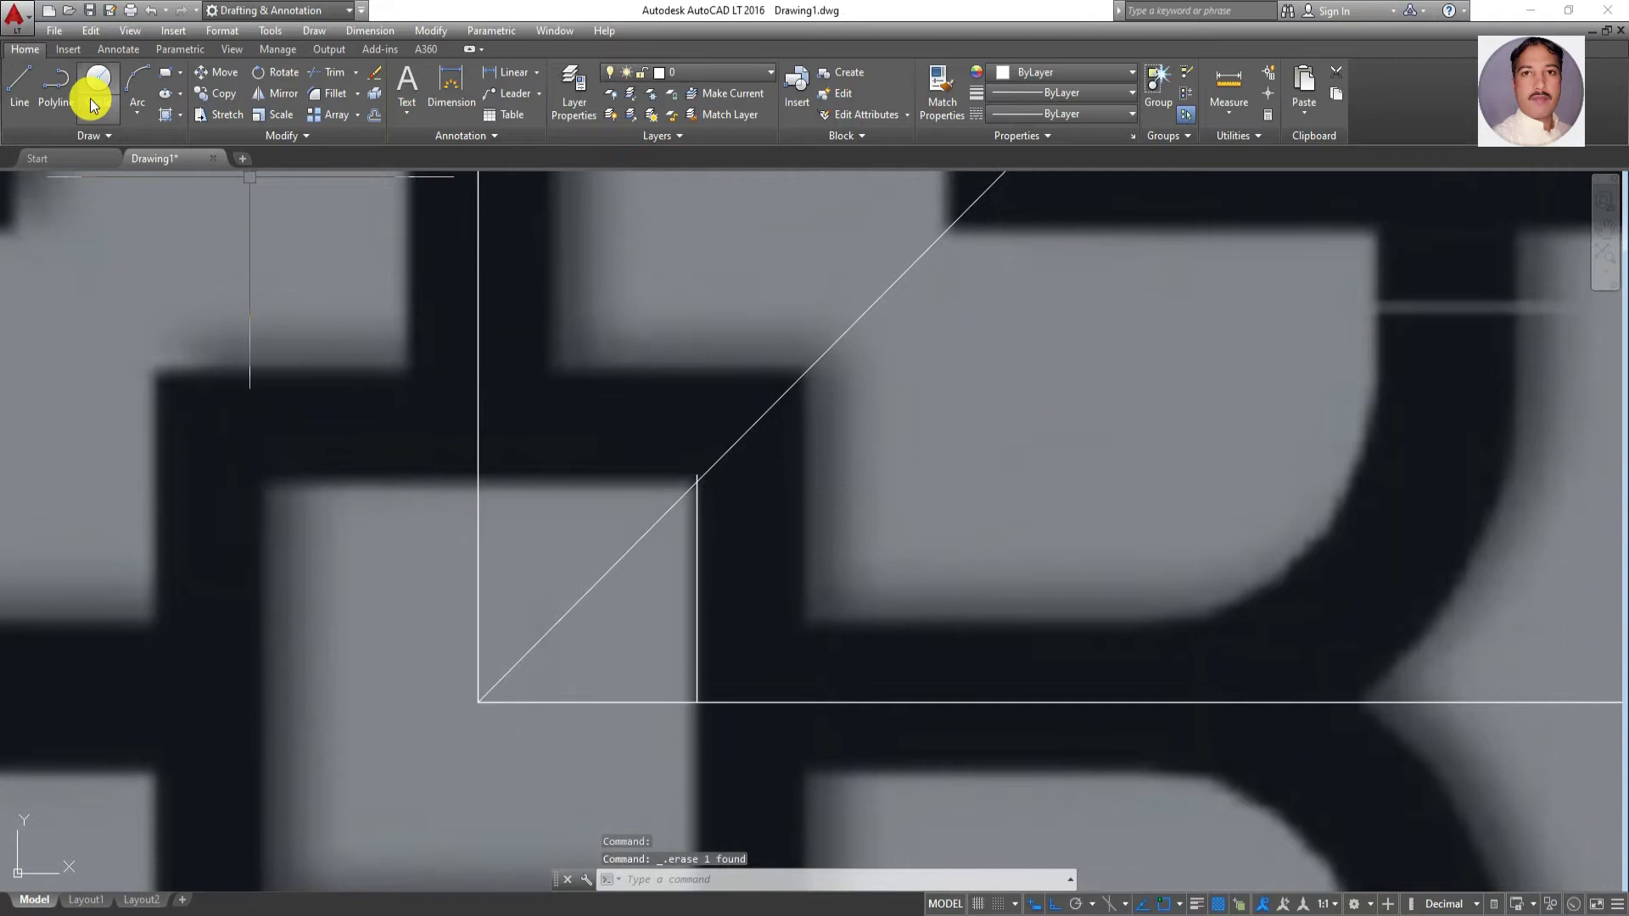
# Redraw the top edge from the diagonal–vertical crossing to the border's left edge
pyautogui.click(21, 93)
pyautogui.click(696, 478)
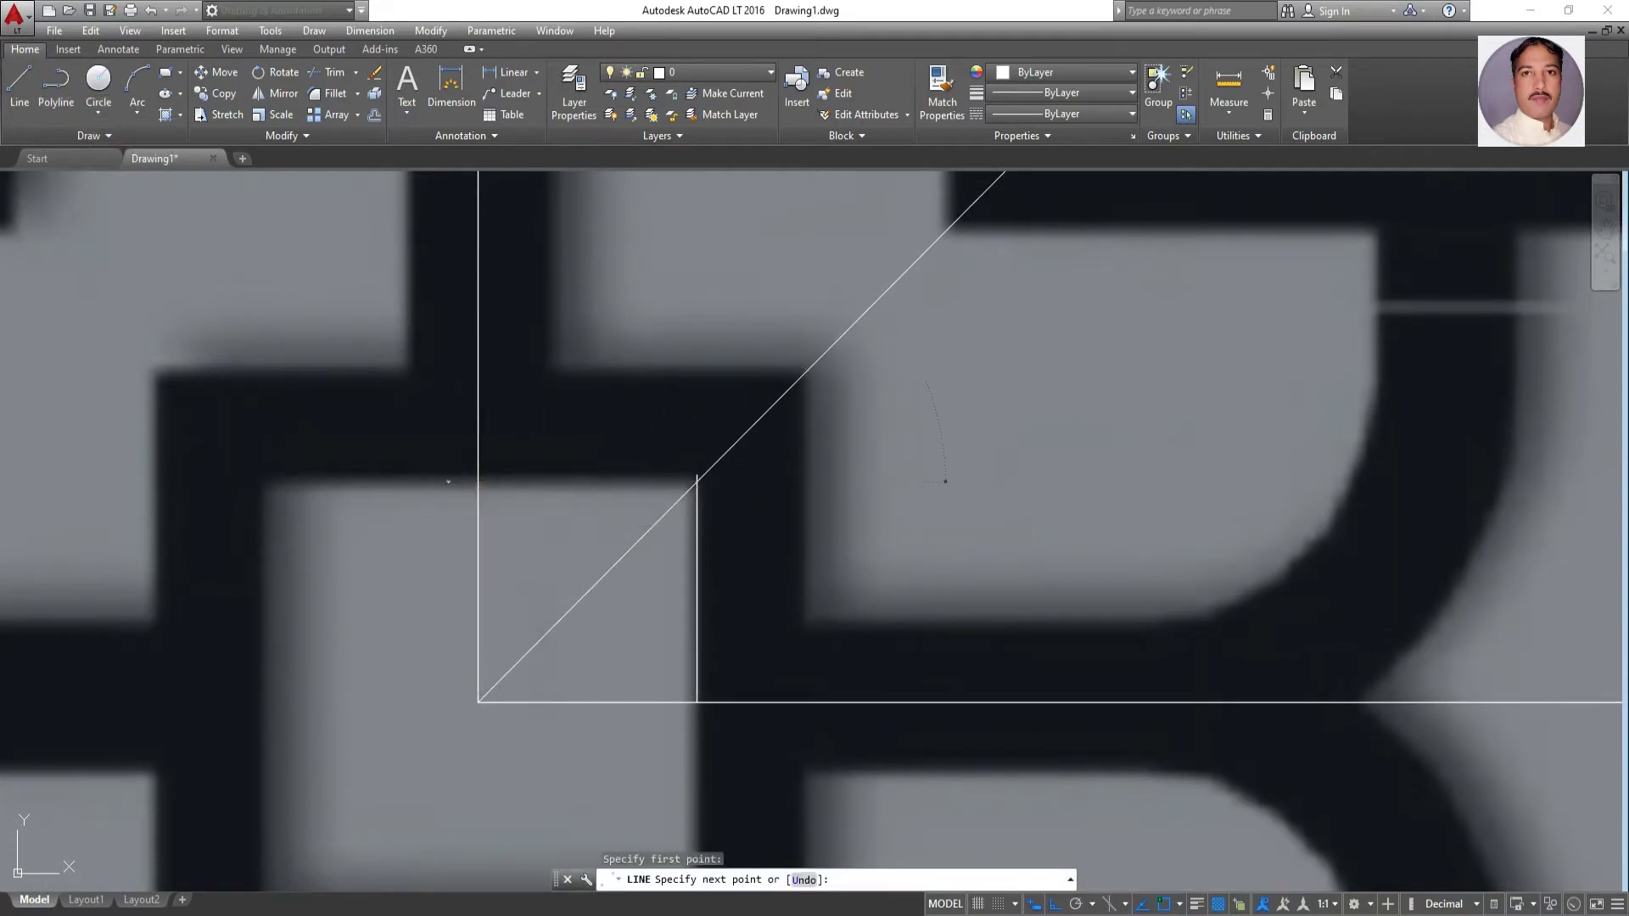
pyautogui.click(448, 482)
# Trim the short leftover stub past the left corner
pyautogui.click(326, 73)
pyautogui.press('Return')
pyautogui.click(458, 482)
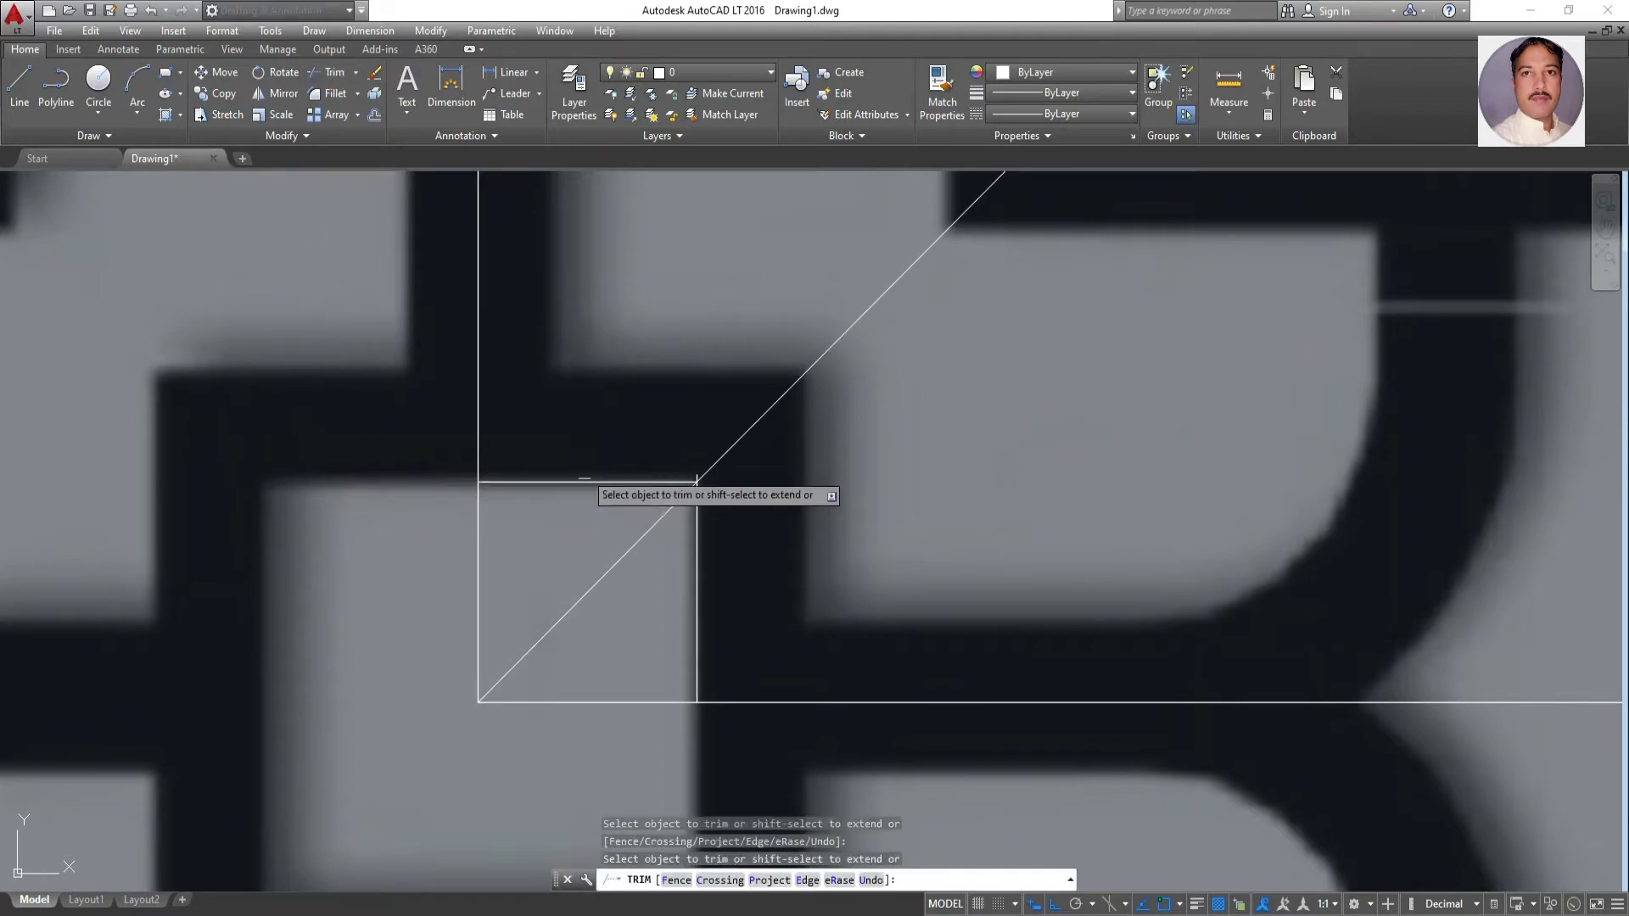
pyautogui.scroll(-2, 584, 479)
pyautogui.scroll(4, 641, 493)
pyautogui.scroll(-3, 675, 450)
pyautogui.scroll(3, 645, 497)
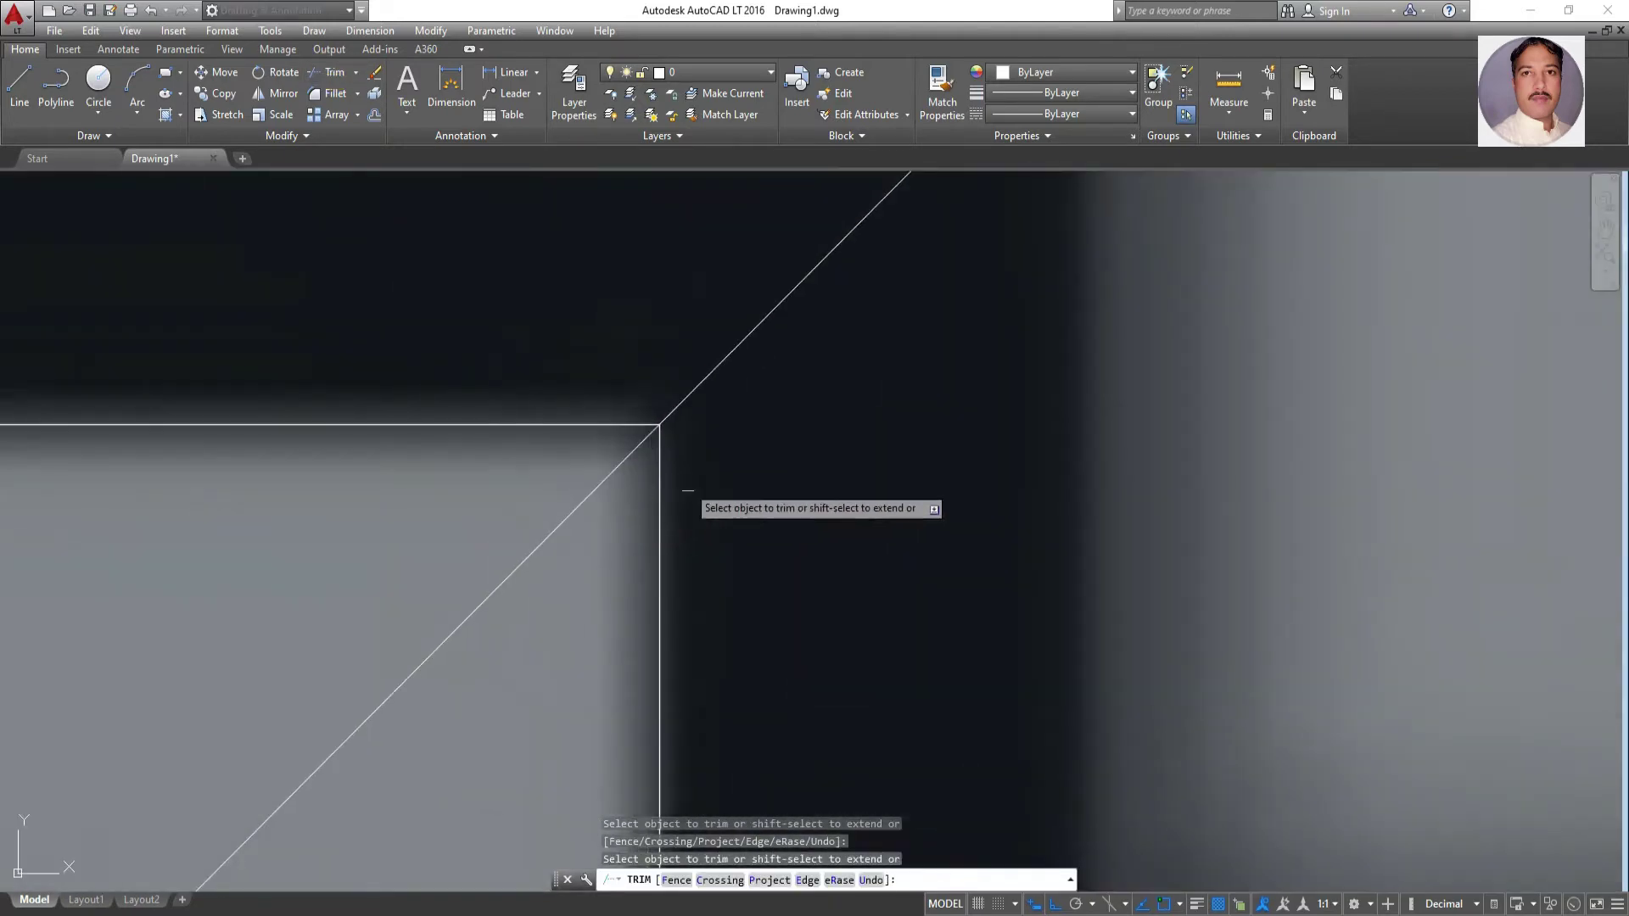
pyautogui.scroll(-2, 764, 488)
pyautogui.scroll(-3, 863, 493)
pyautogui.press('Escape')
pyautogui.press('Escape')
pyautogui.press('Escape')
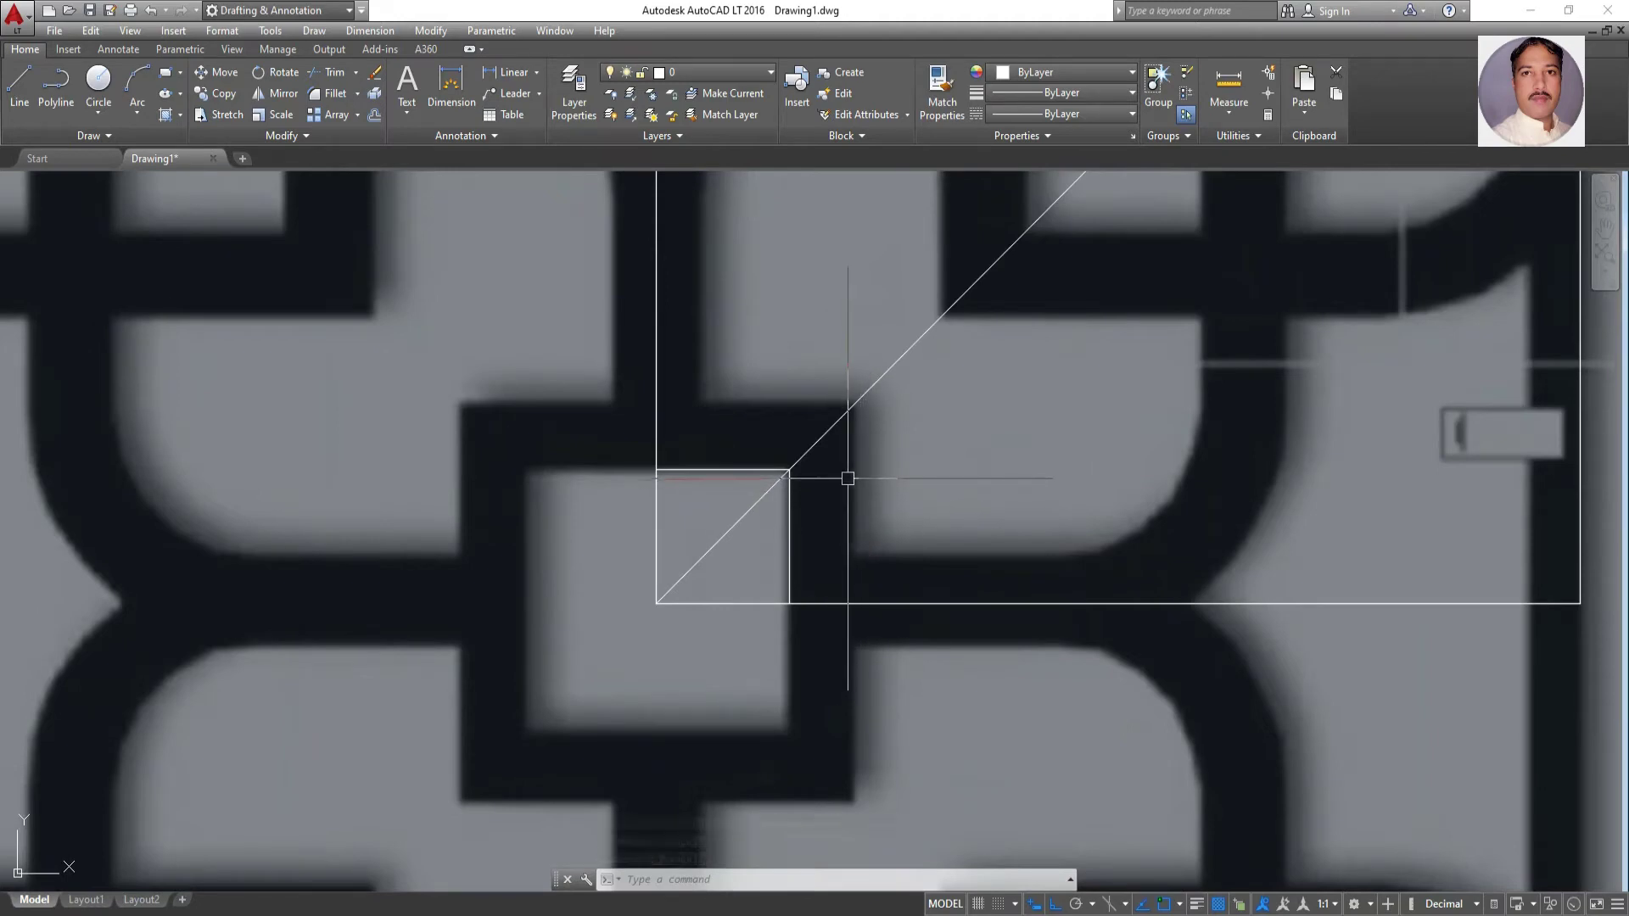
# Start measuring the small square with a dimension, then cancel it
pyautogui.click(448, 85)
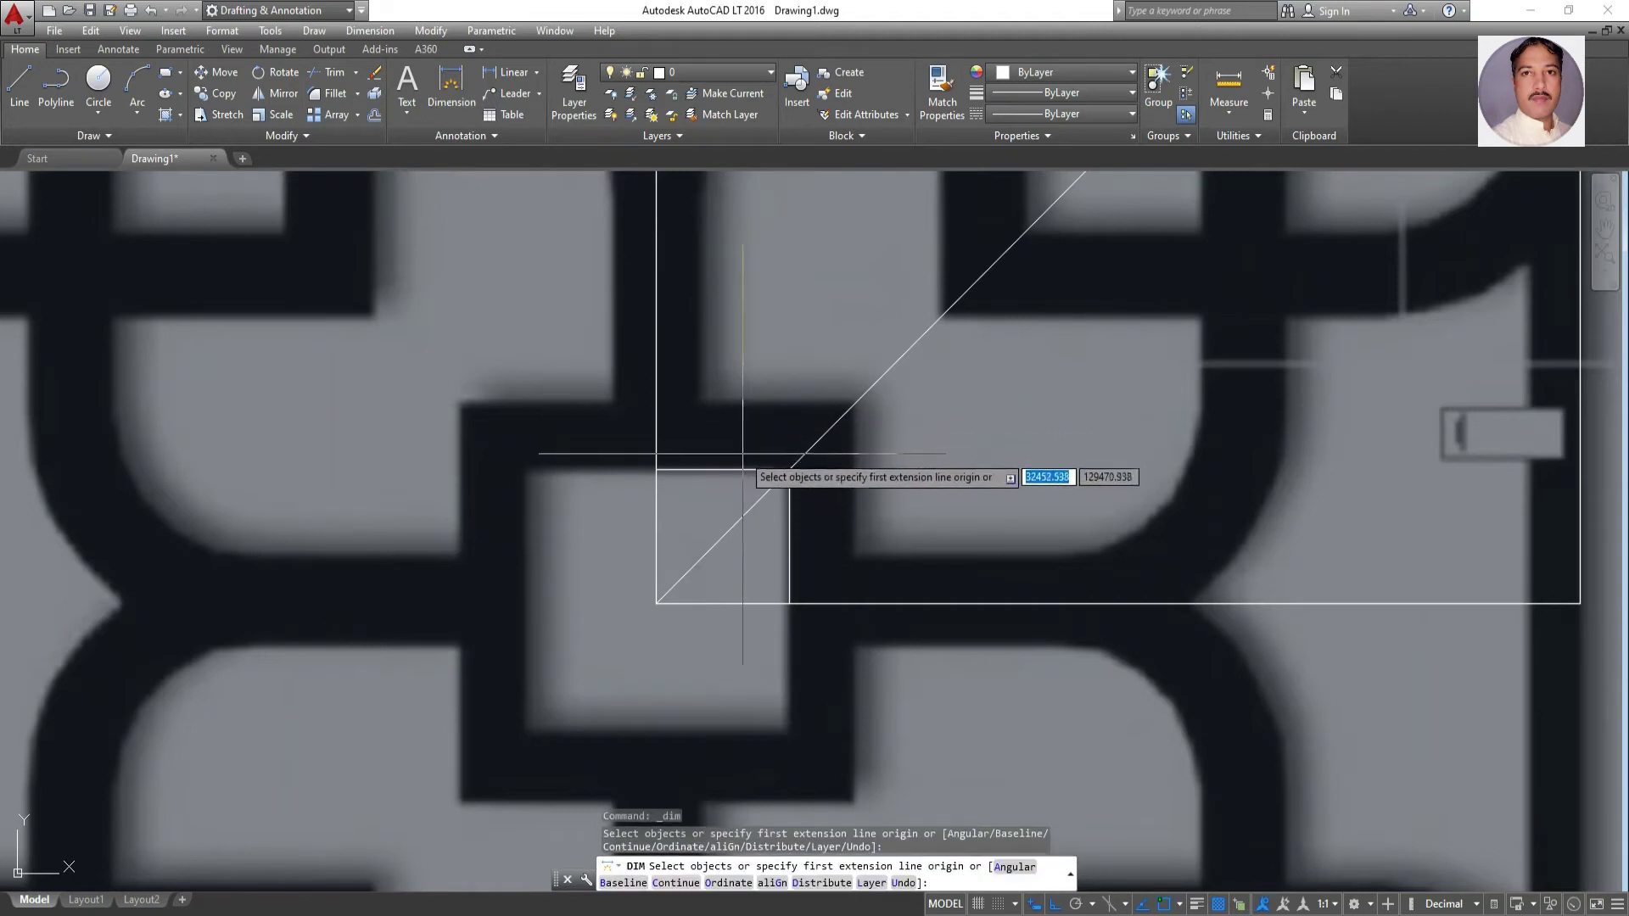
pyautogui.click(655, 470)
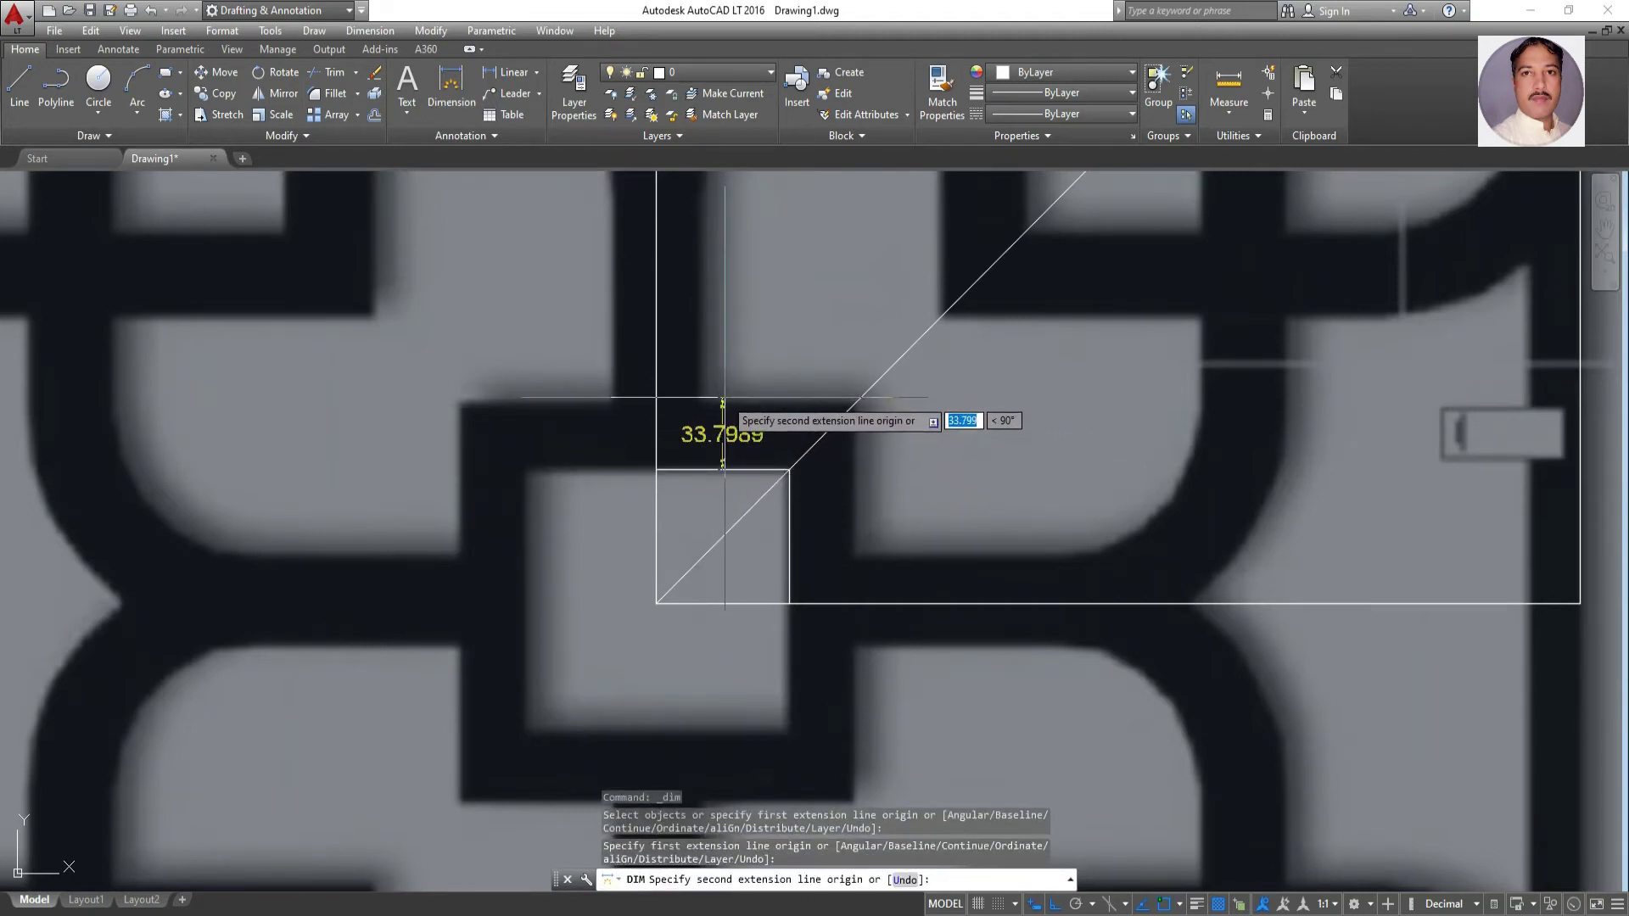
pyautogui.press('Escape')
# Offset the small square's top edge upward and right edge rightward by 32
pyautogui.click(375, 115)
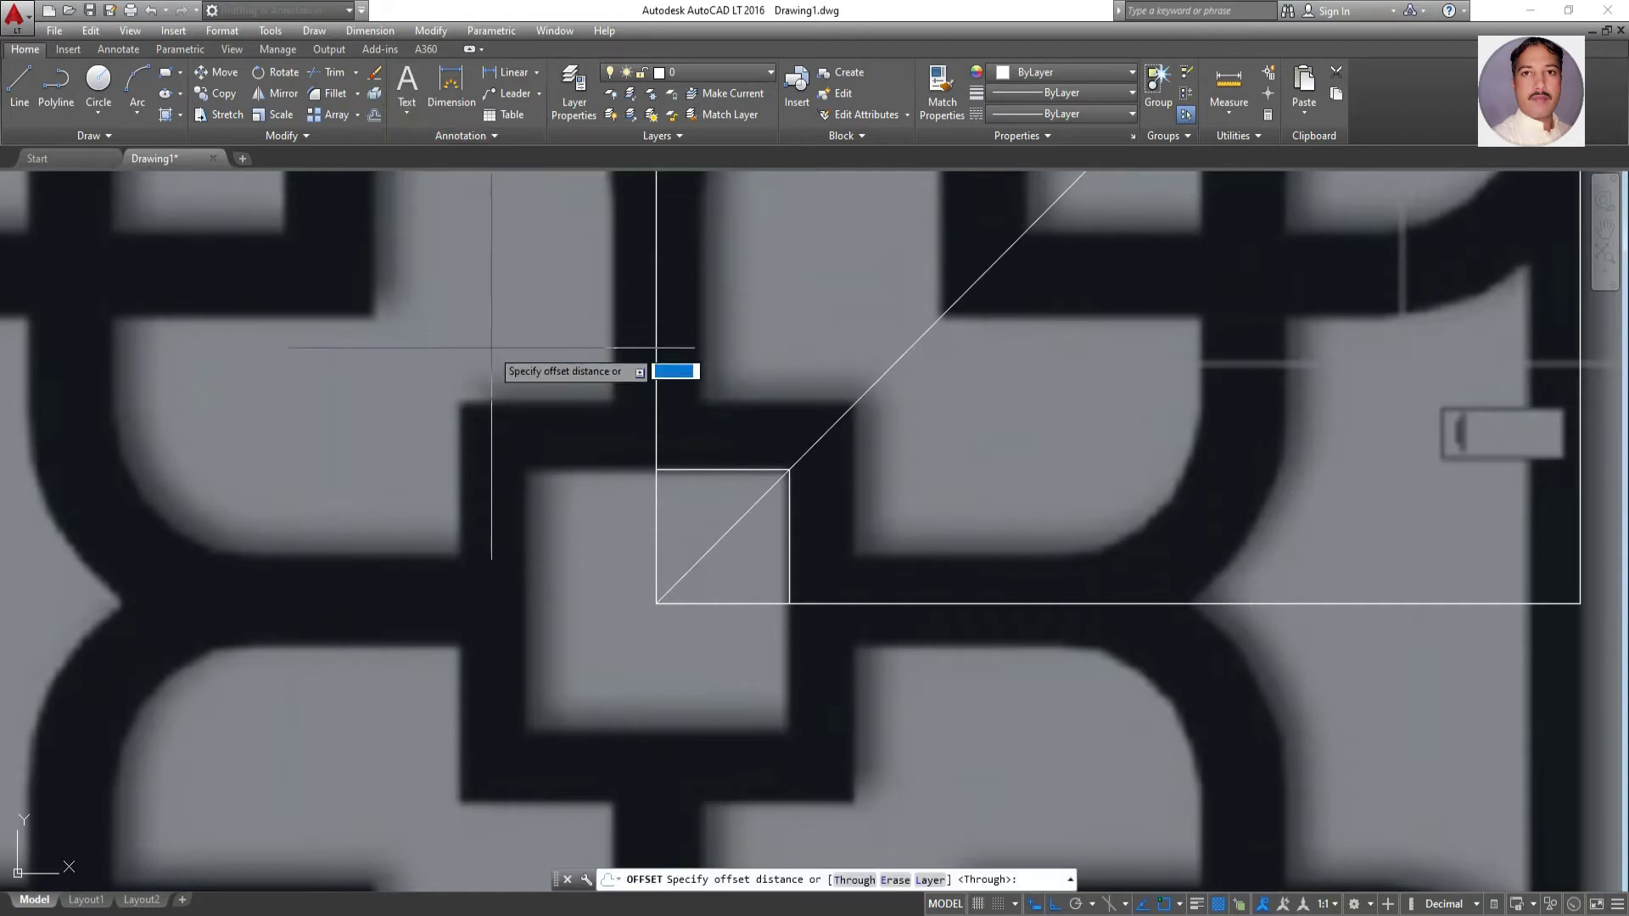
pyautogui.write('32')
pyautogui.press('Return')
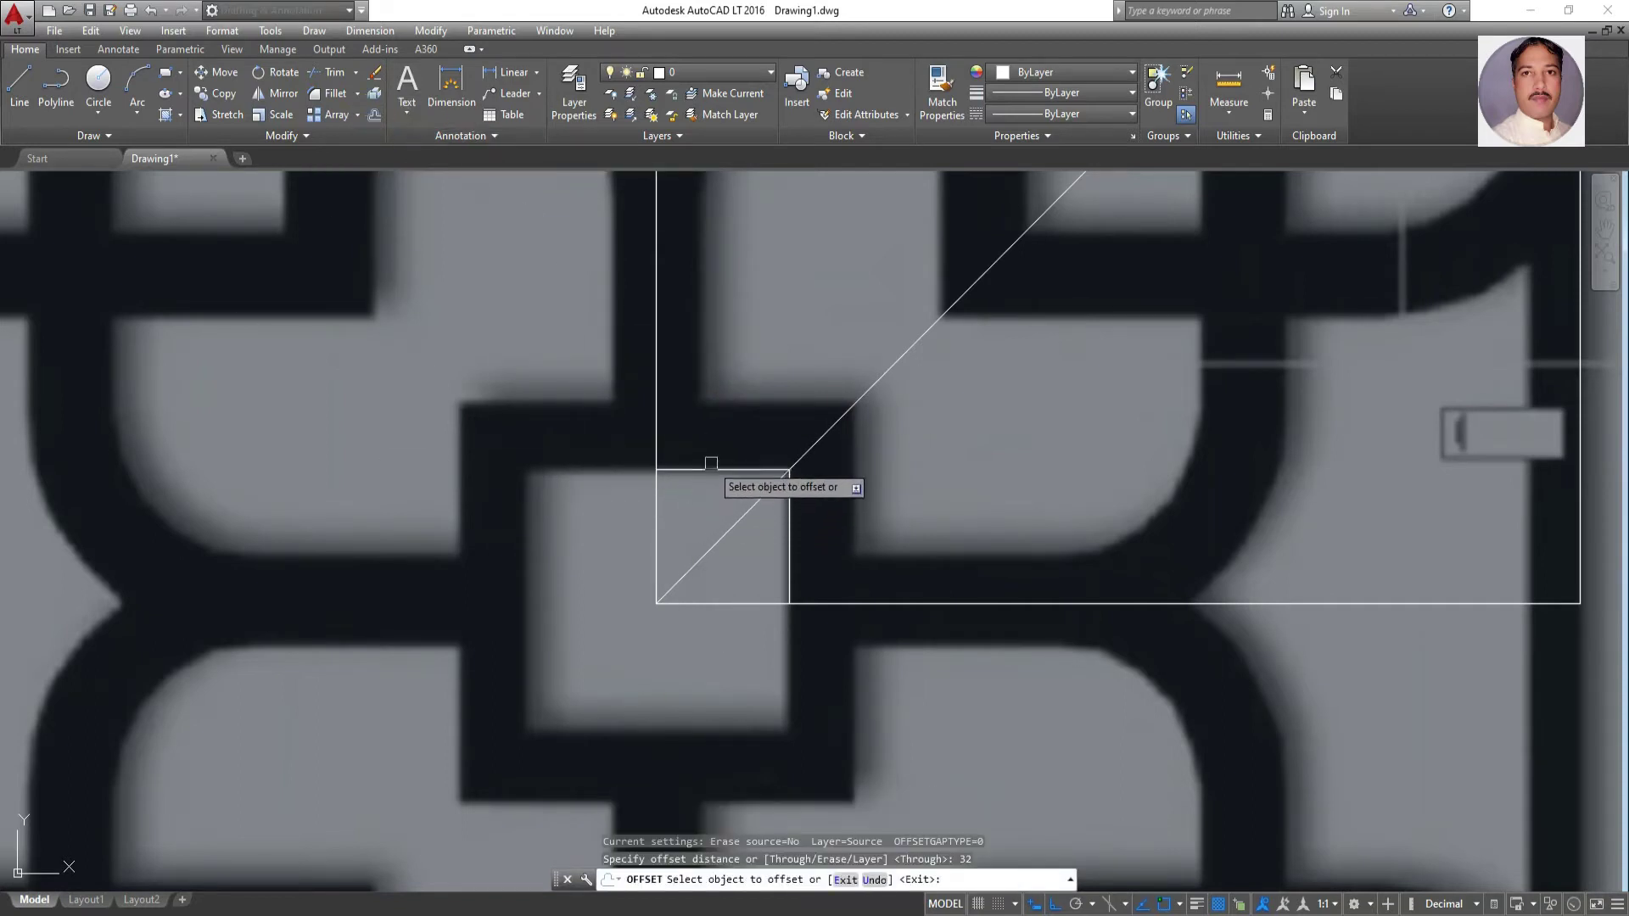
pyautogui.click(709, 469)
pyautogui.click(709, 432)
pyautogui.click(790, 543)
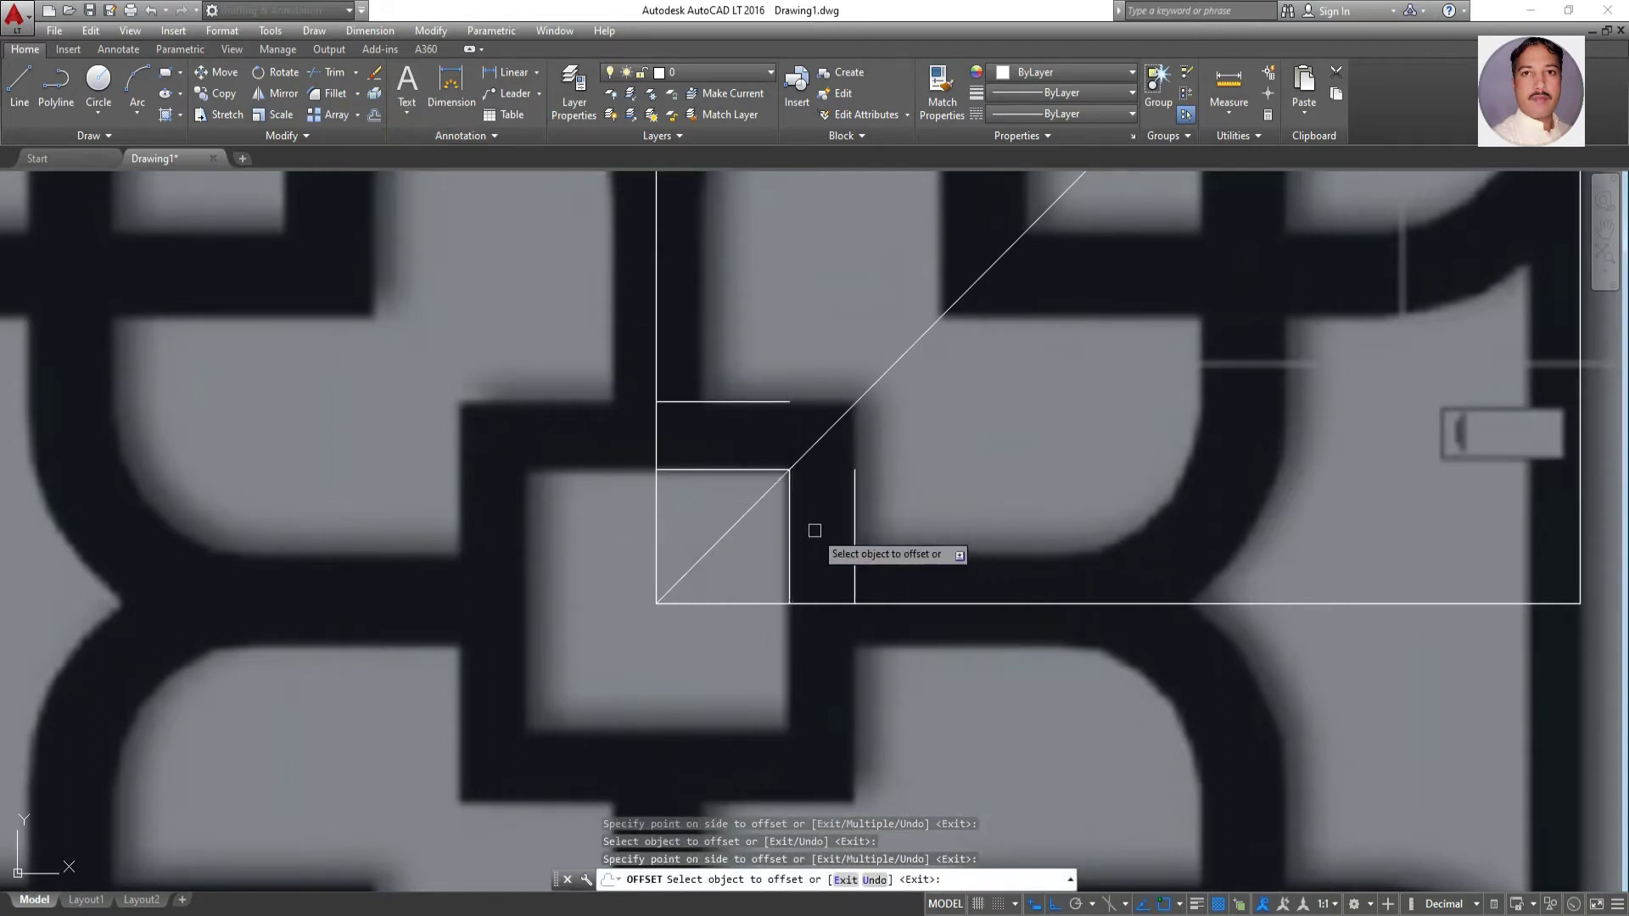
pyautogui.press('Escape')
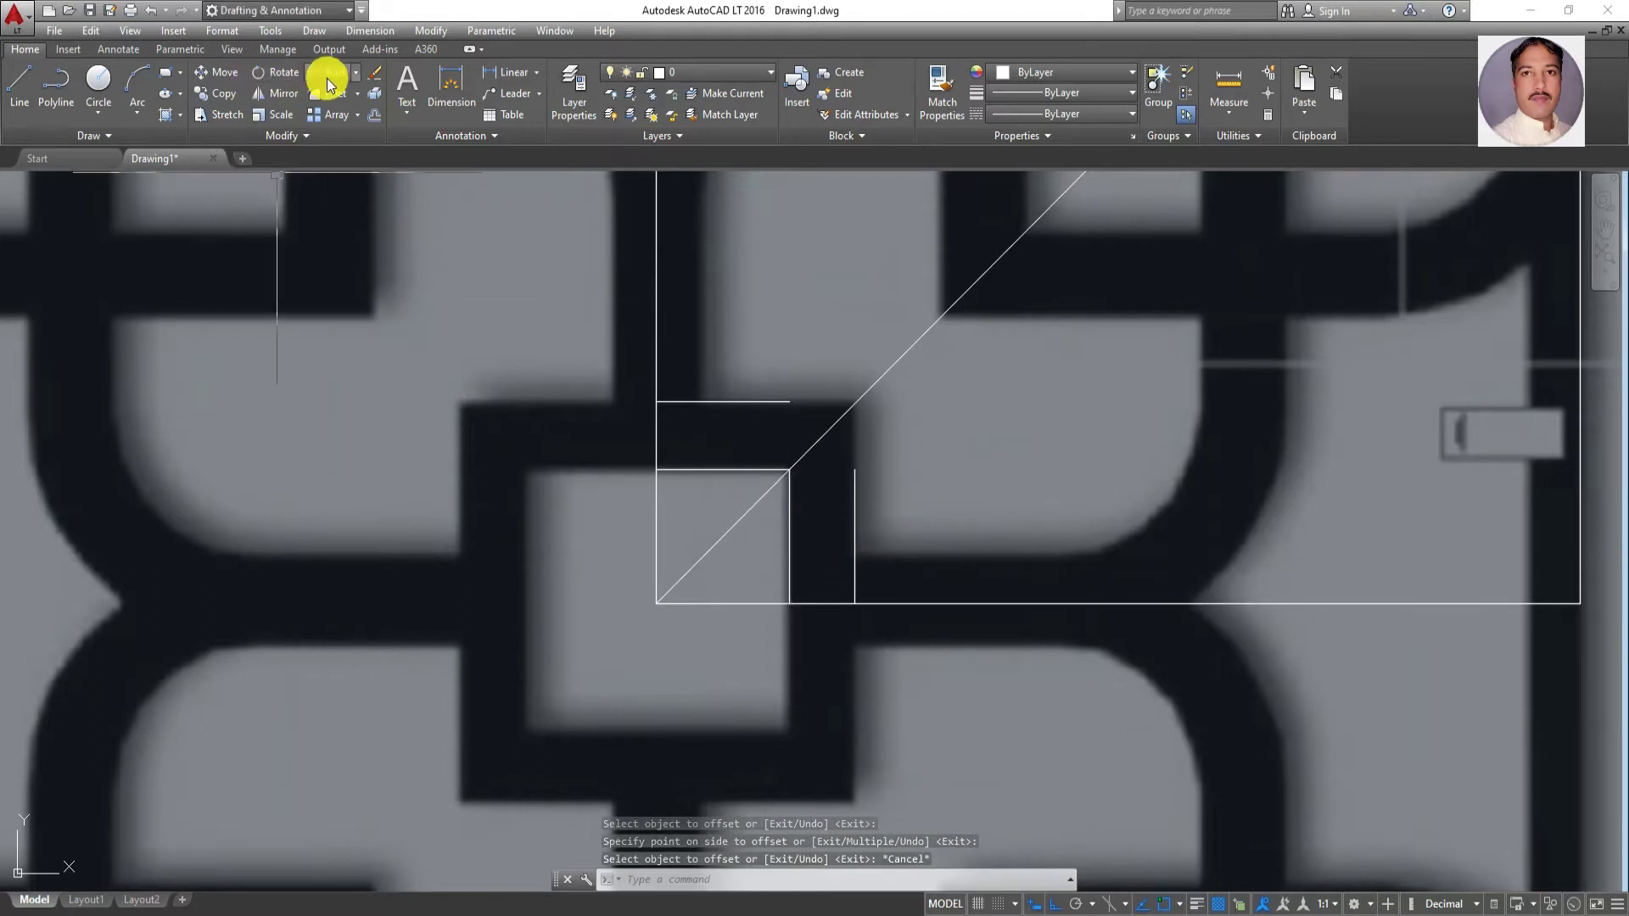
# Extend the right and top offset lines to each other using EX
pyautogui.write('Ex')
pyautogui.press('Return')
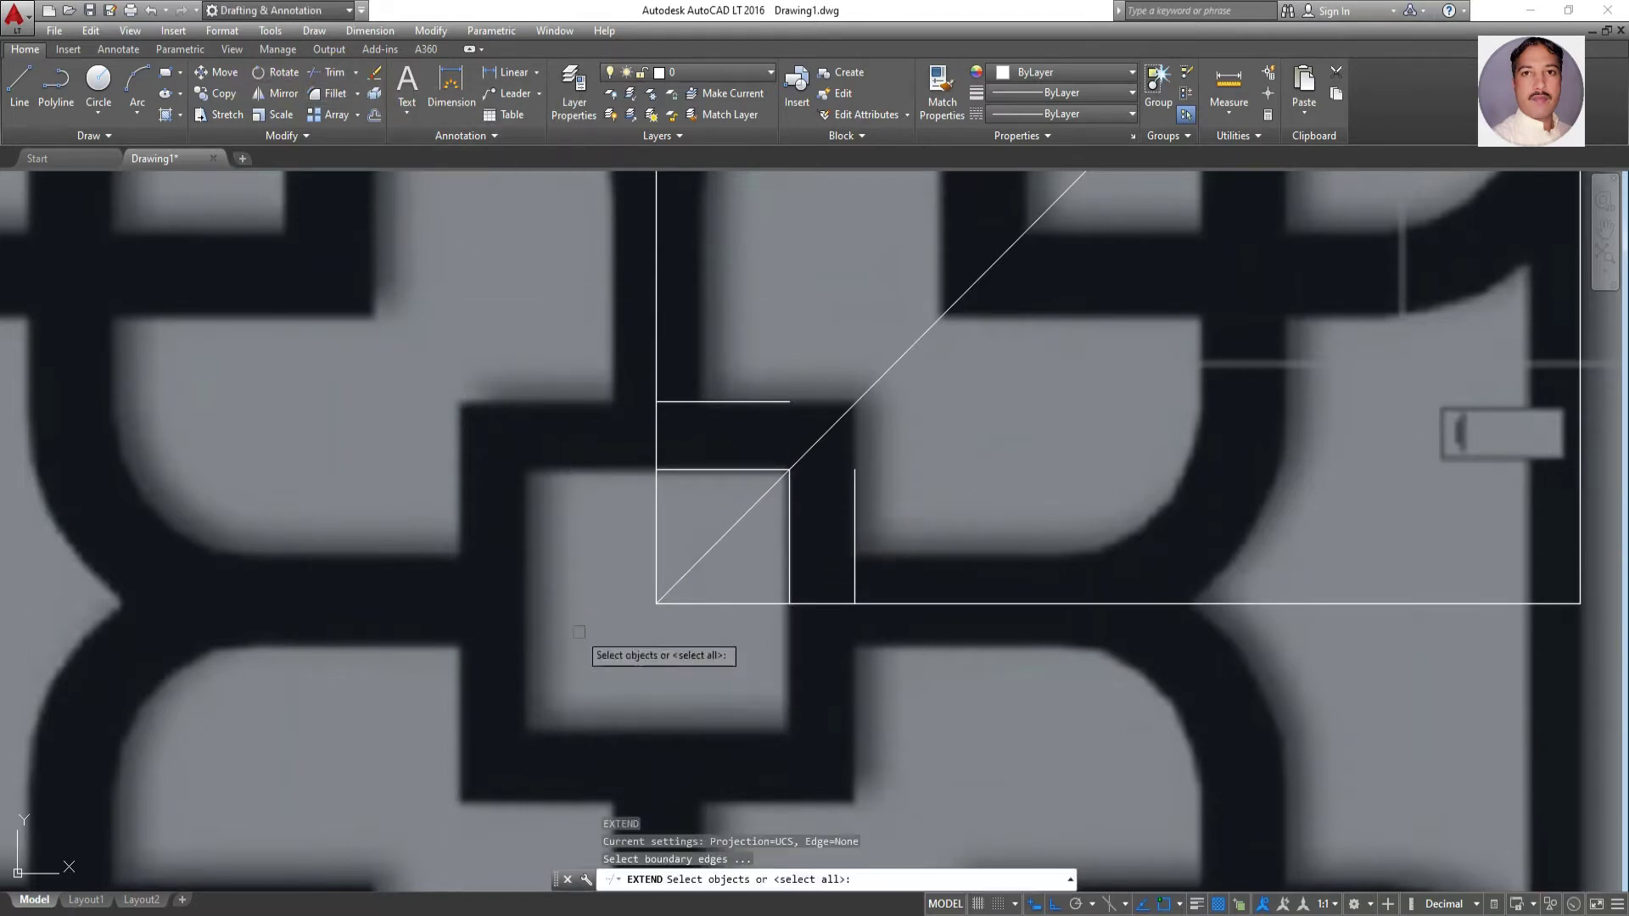
pyautogui.press('Return')
pyautogui.click(855, 518)
pyautogui.click(747, 404)
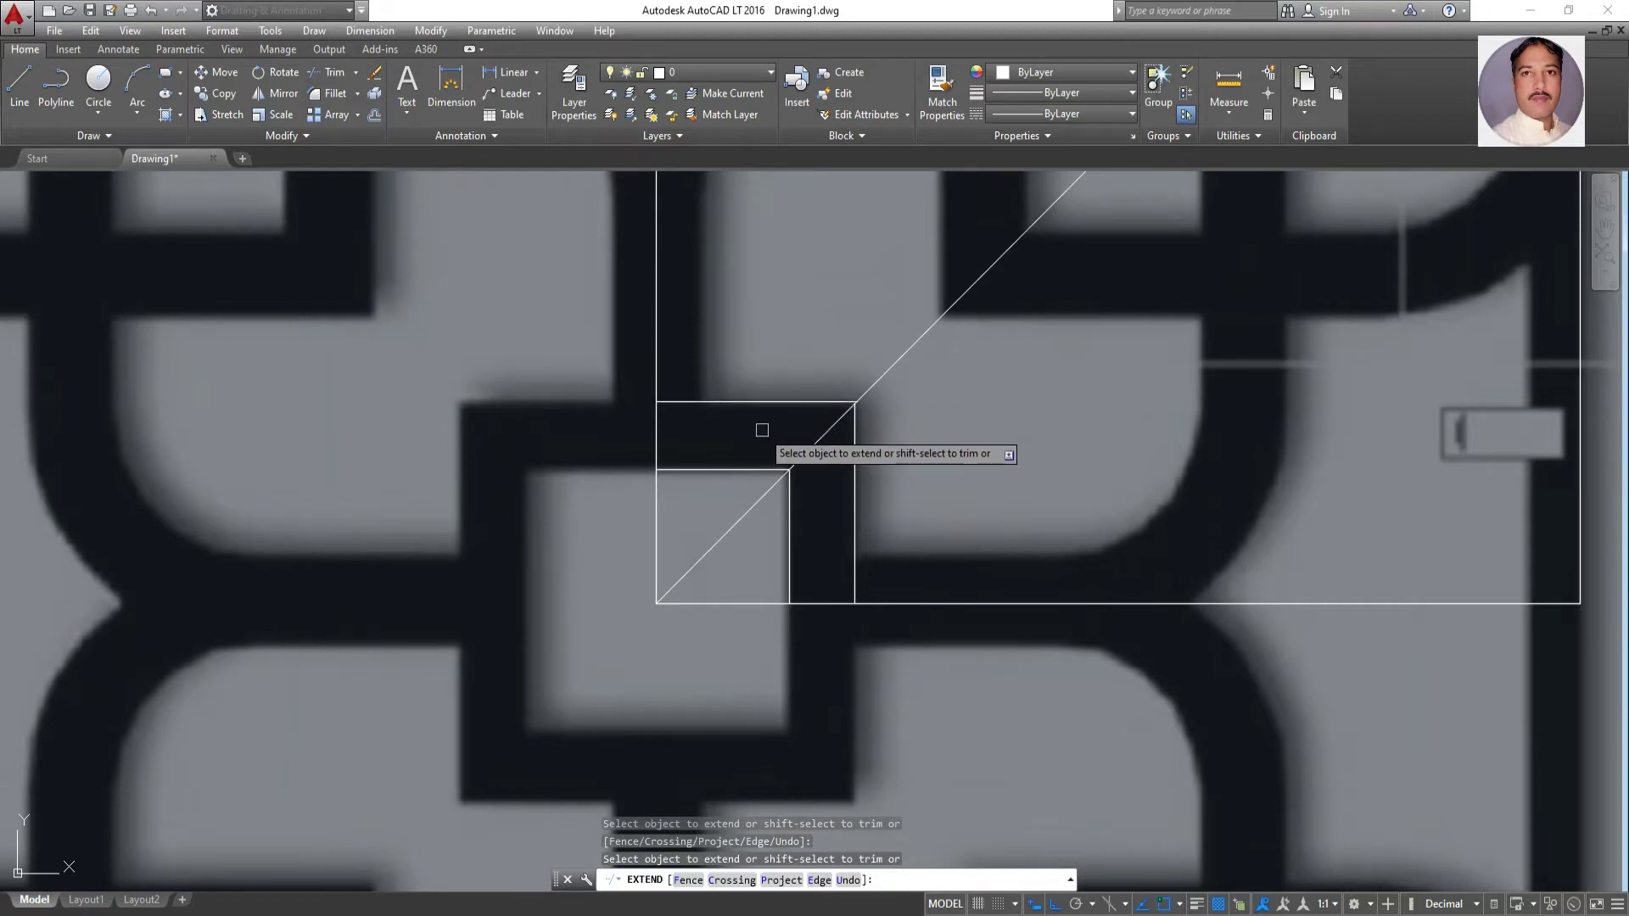
pyautogui.press('Escape')
pyautogui.scroll(-4, 763, 429)
pyautogui.scroll(8, 811, 404)
pyautogui.scroll(2, 812, 404)
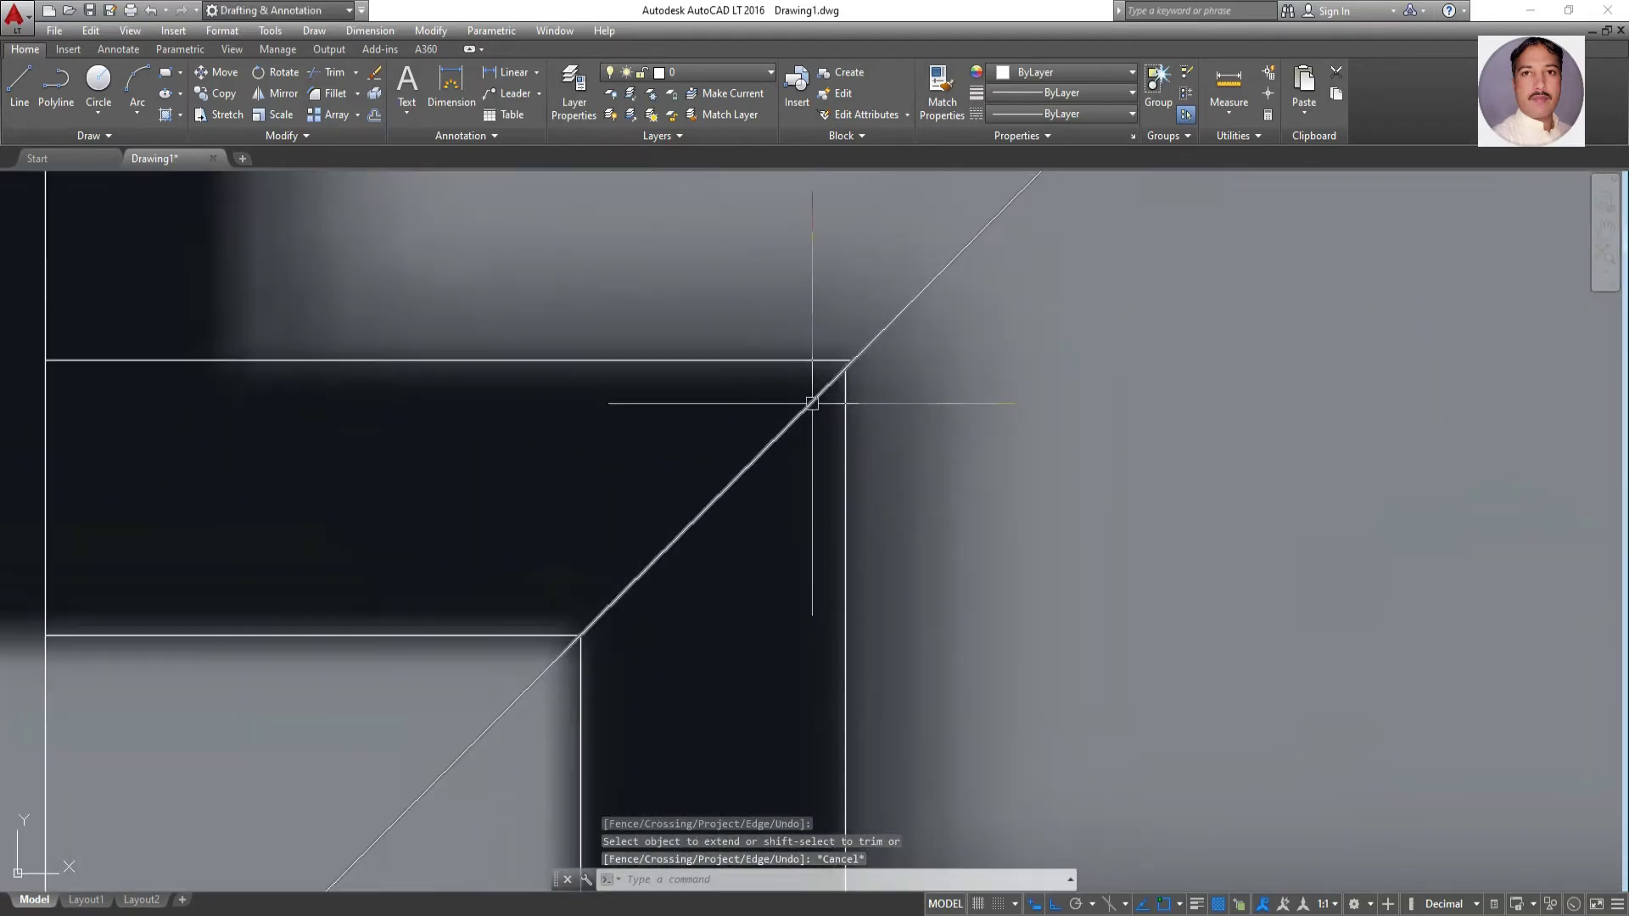
# Retry extending with the right offset line as the boundary, then cancel
pyautogui.press('Return')
pyautogui.click(845, 431)
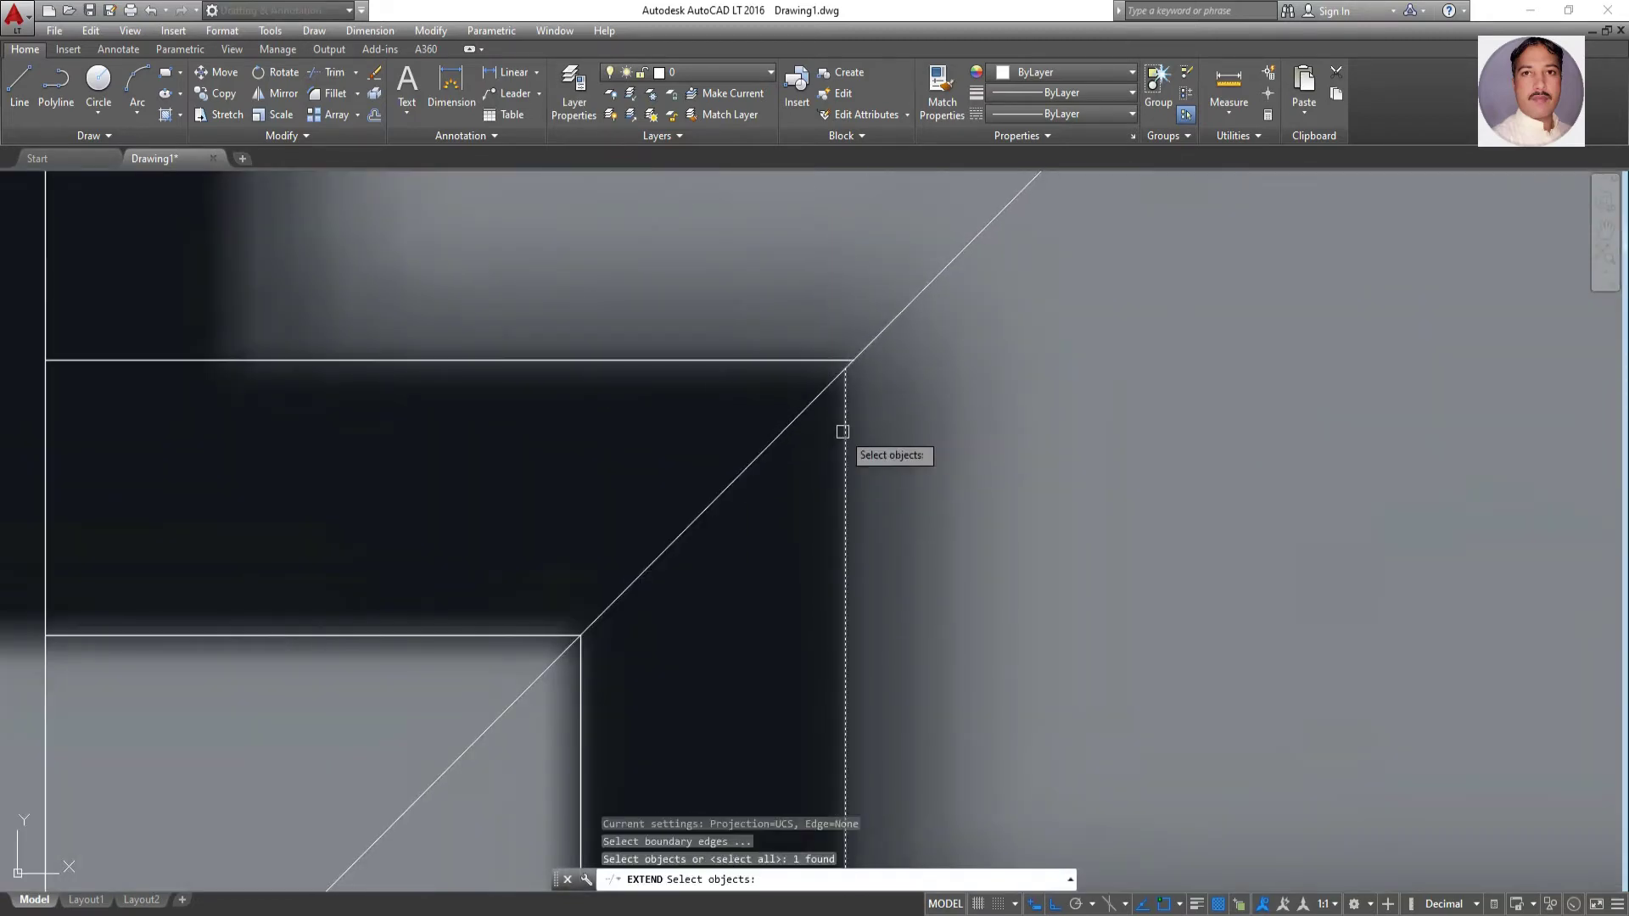
pyautogui.press('Return')
pyautogui.press('Escape')
pyautogui.press('Return')
pyautogui.press('Return')
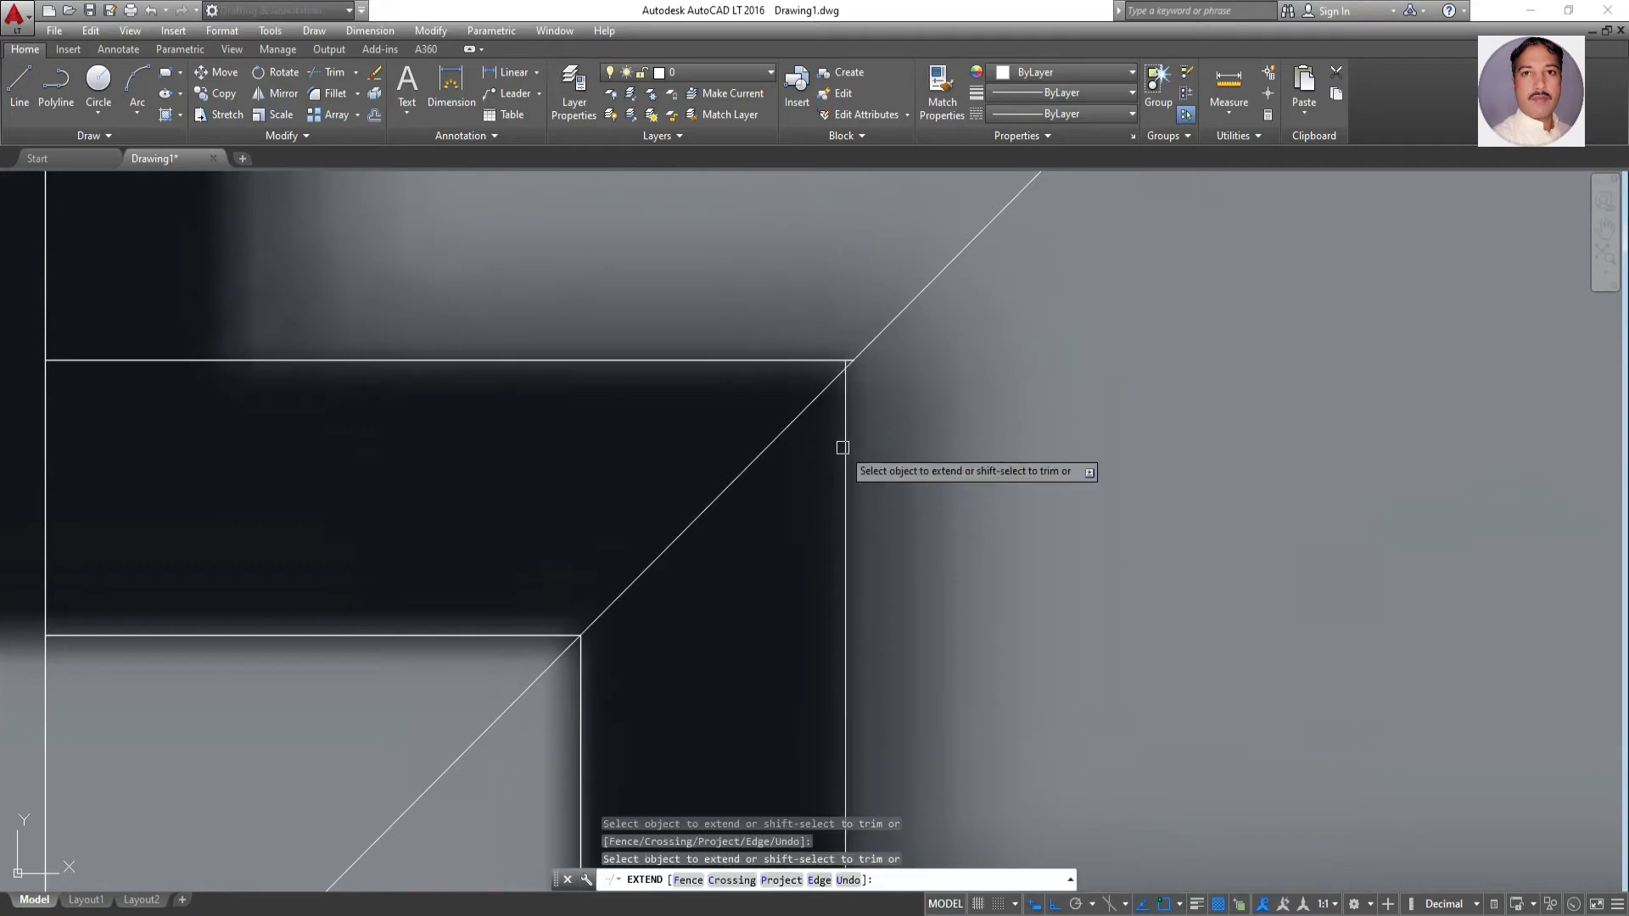
pyautogui.scroll(2, 811, 457)
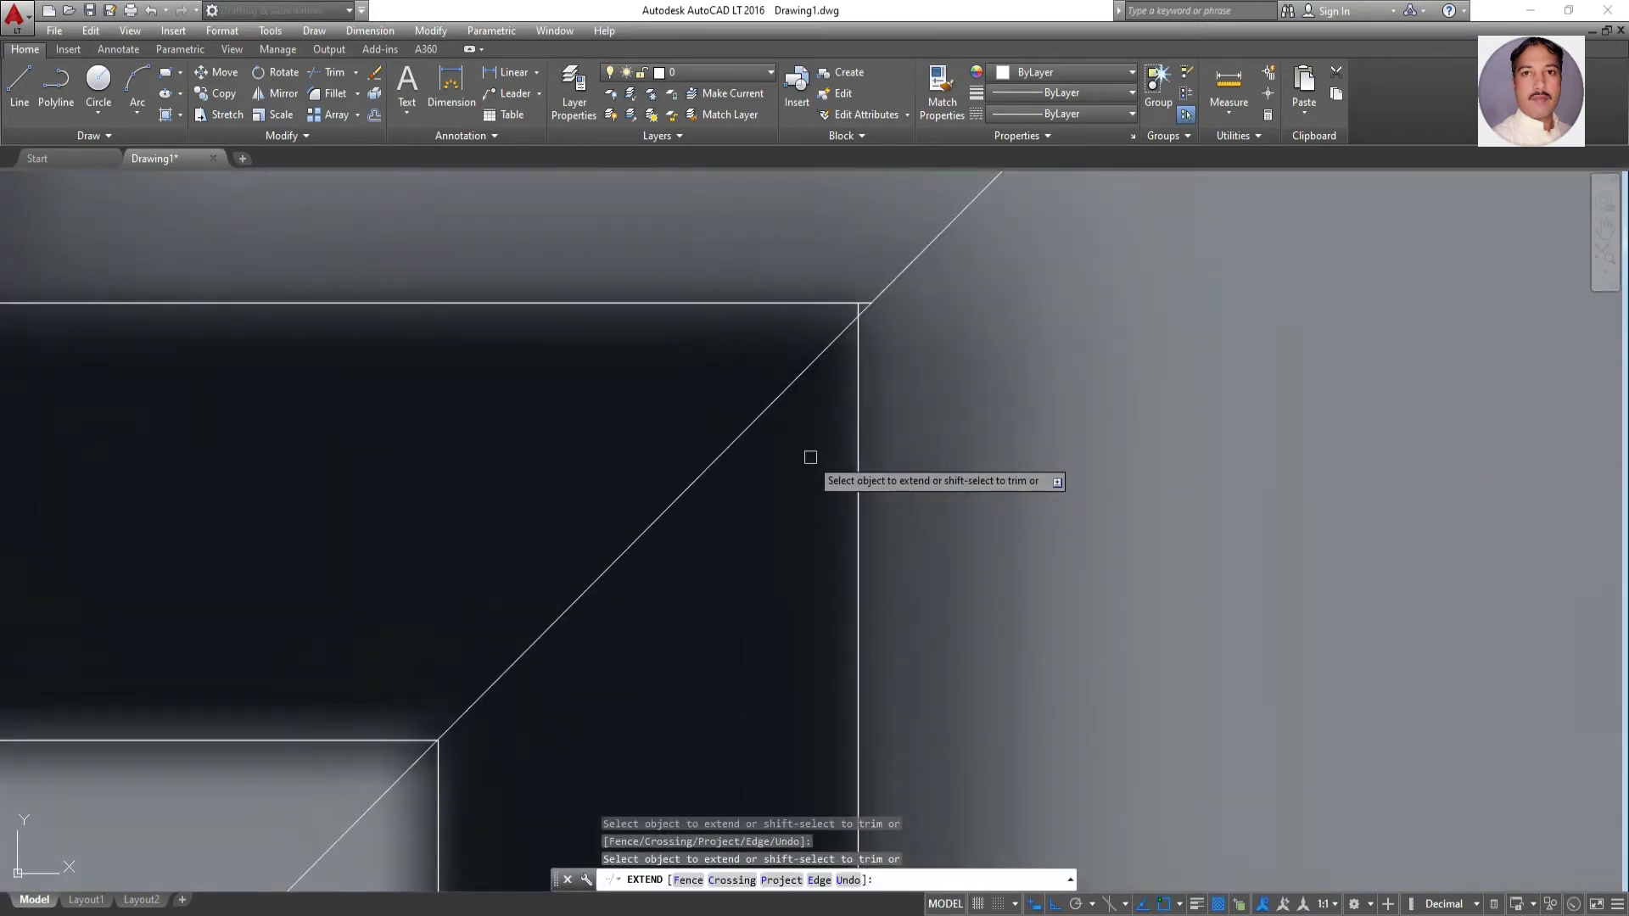
pyautogui.scroll(-5, 810, 457)
pyautogui.scroll(5, 811, 457)
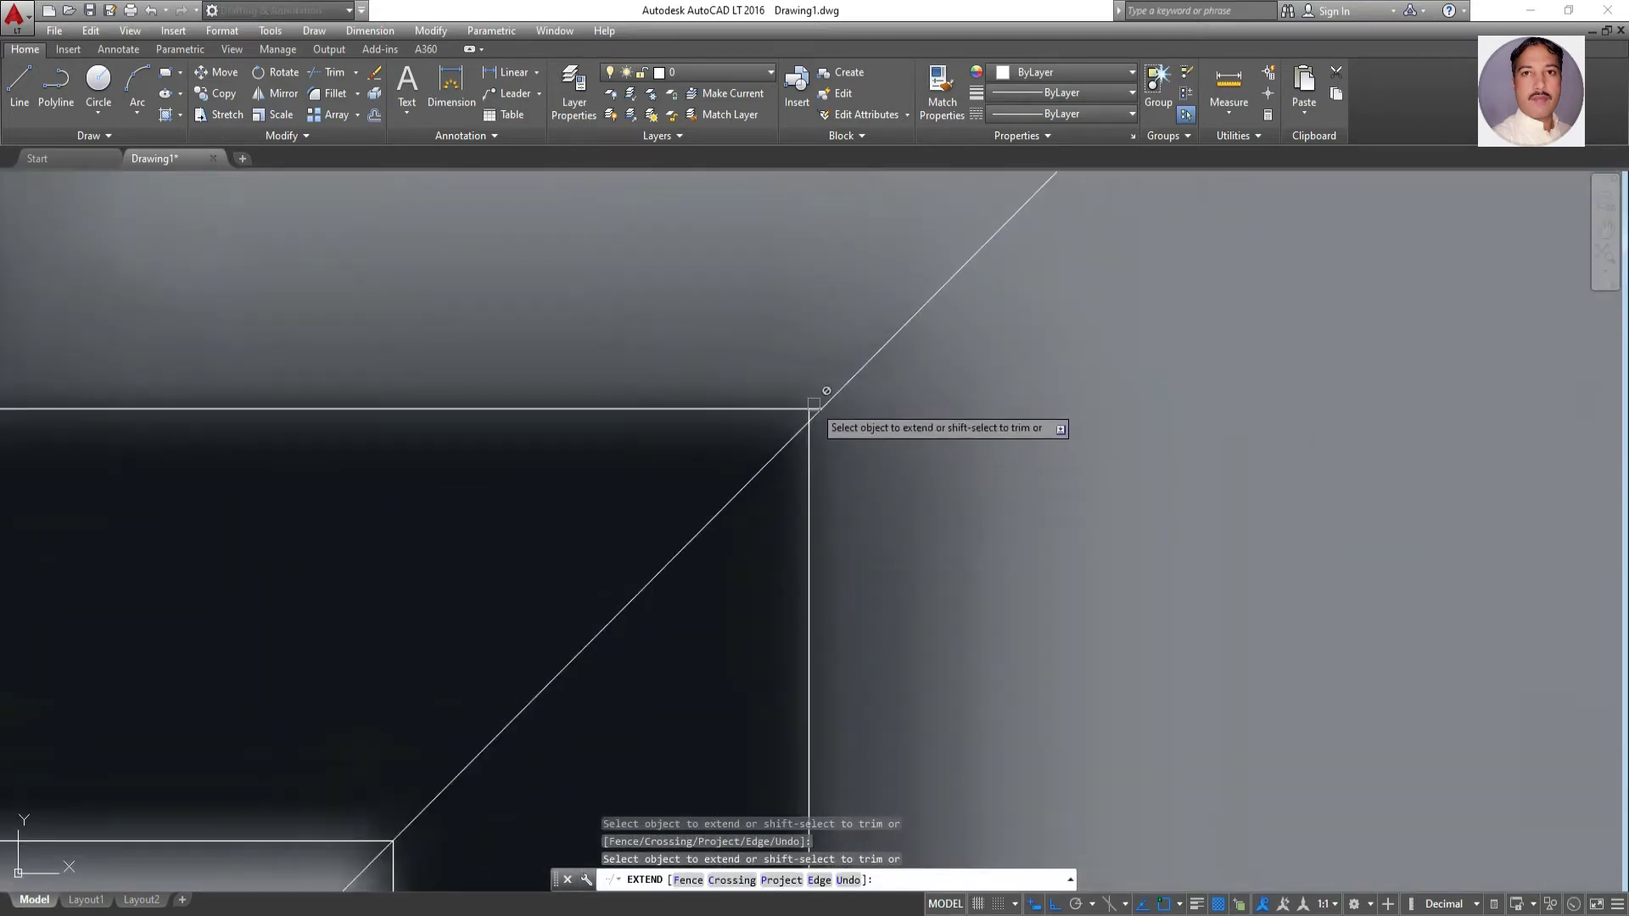
# Start trimming at the outer corner, then cancel the trim
pyautogui.click(327, 72)
pyautogui.press('Return')
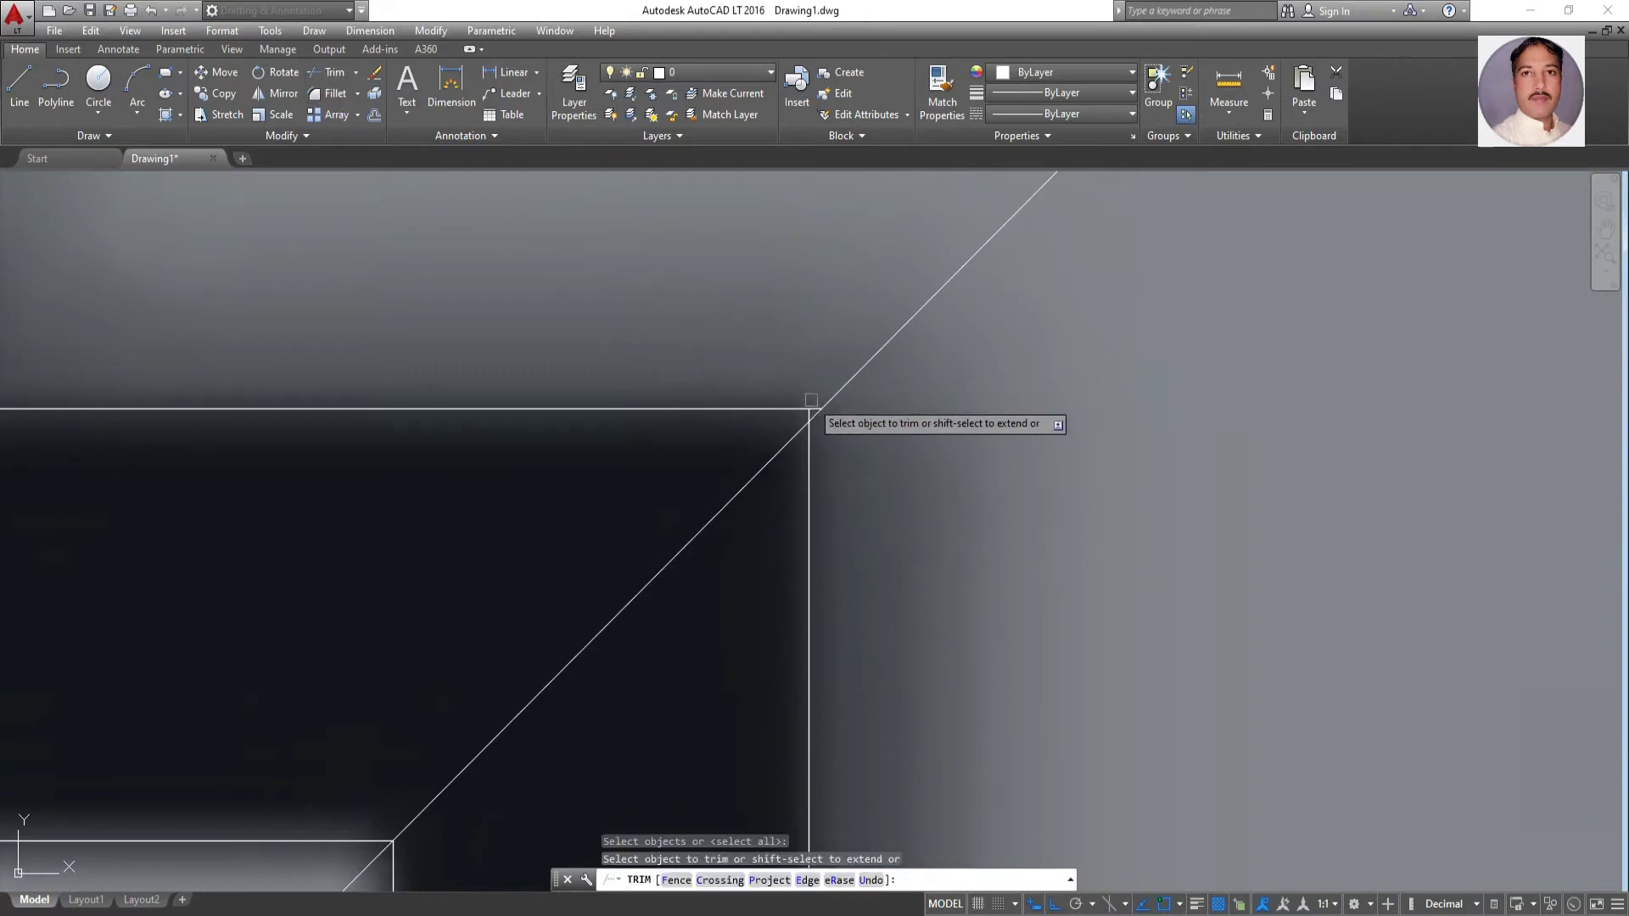
pyautogui.press('Escape')
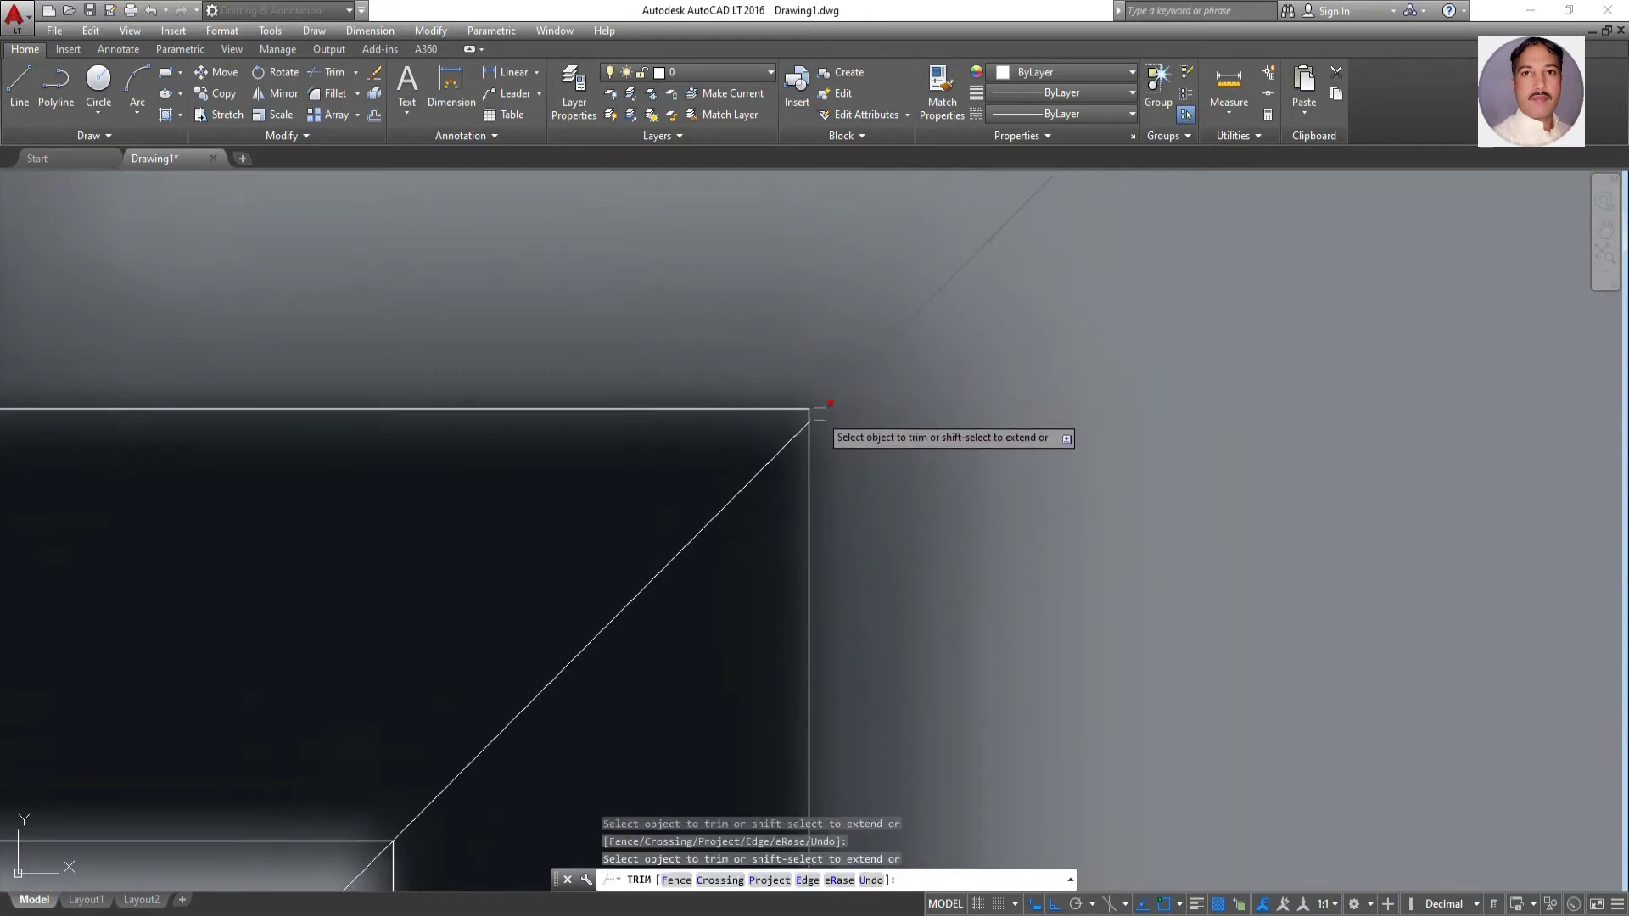
pyautogui.press('Escape')
pyautogui.press('Escape')
pyautogui.scroll(-3, 831, 434)
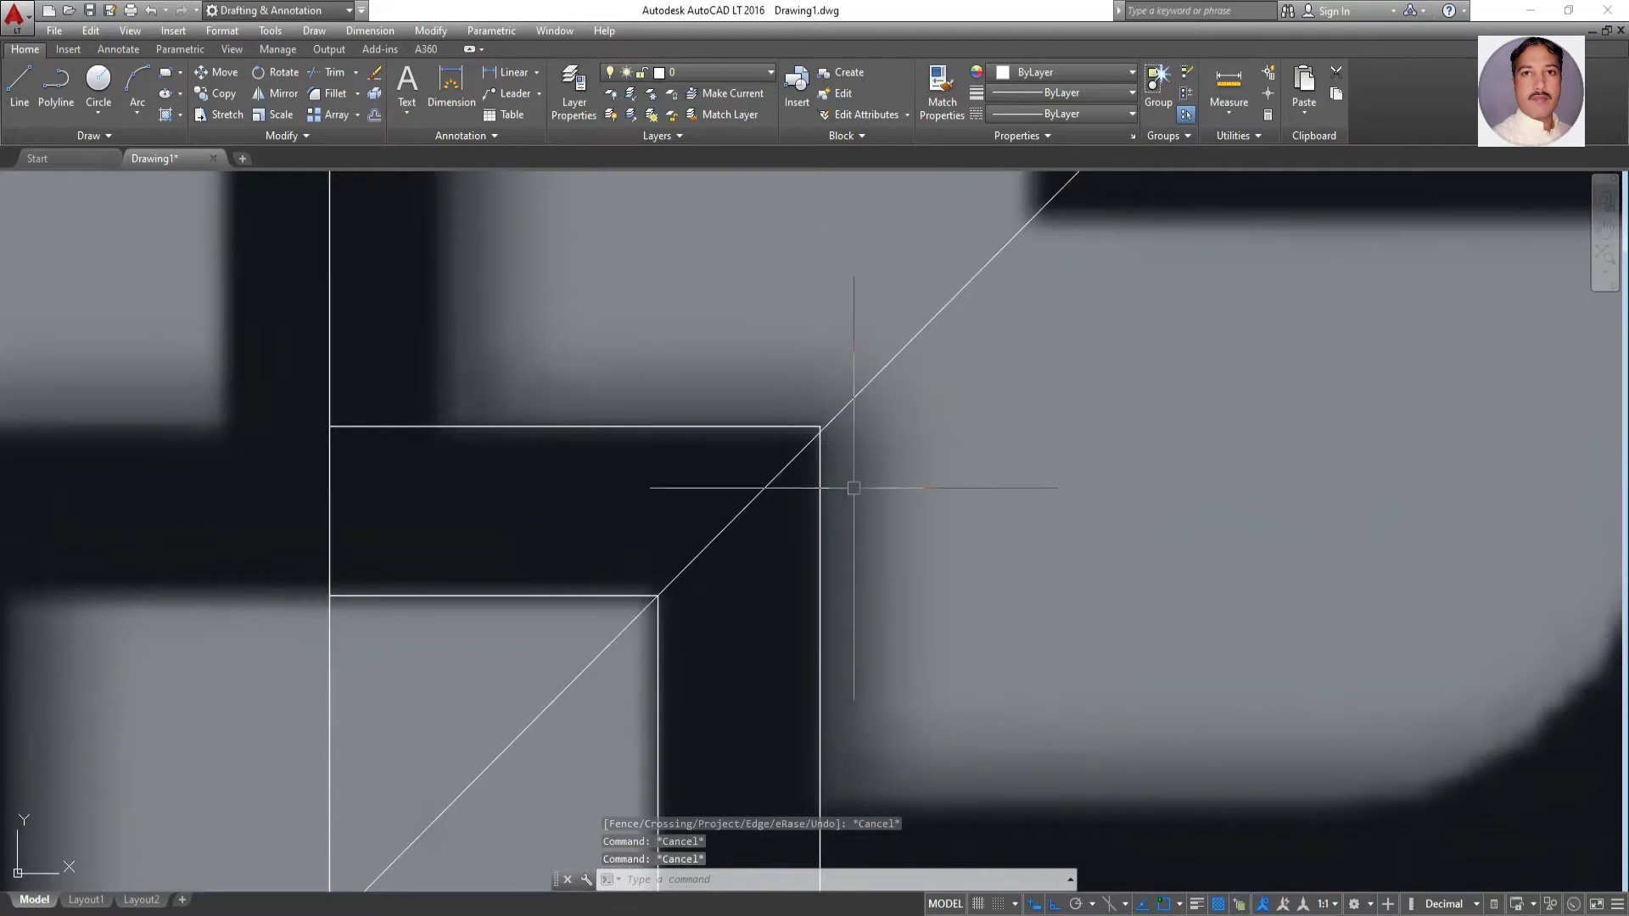
pyautogui.scroll(-1, 854, 488)
pyautogui.scroll(-1, 855, 484)
pyautogui.scroll(-1, 848, 479)
# Draw a horizontal line rightward from the corner square's right edge along the lower band
pyautogui.scroll(-1, 906, 517)
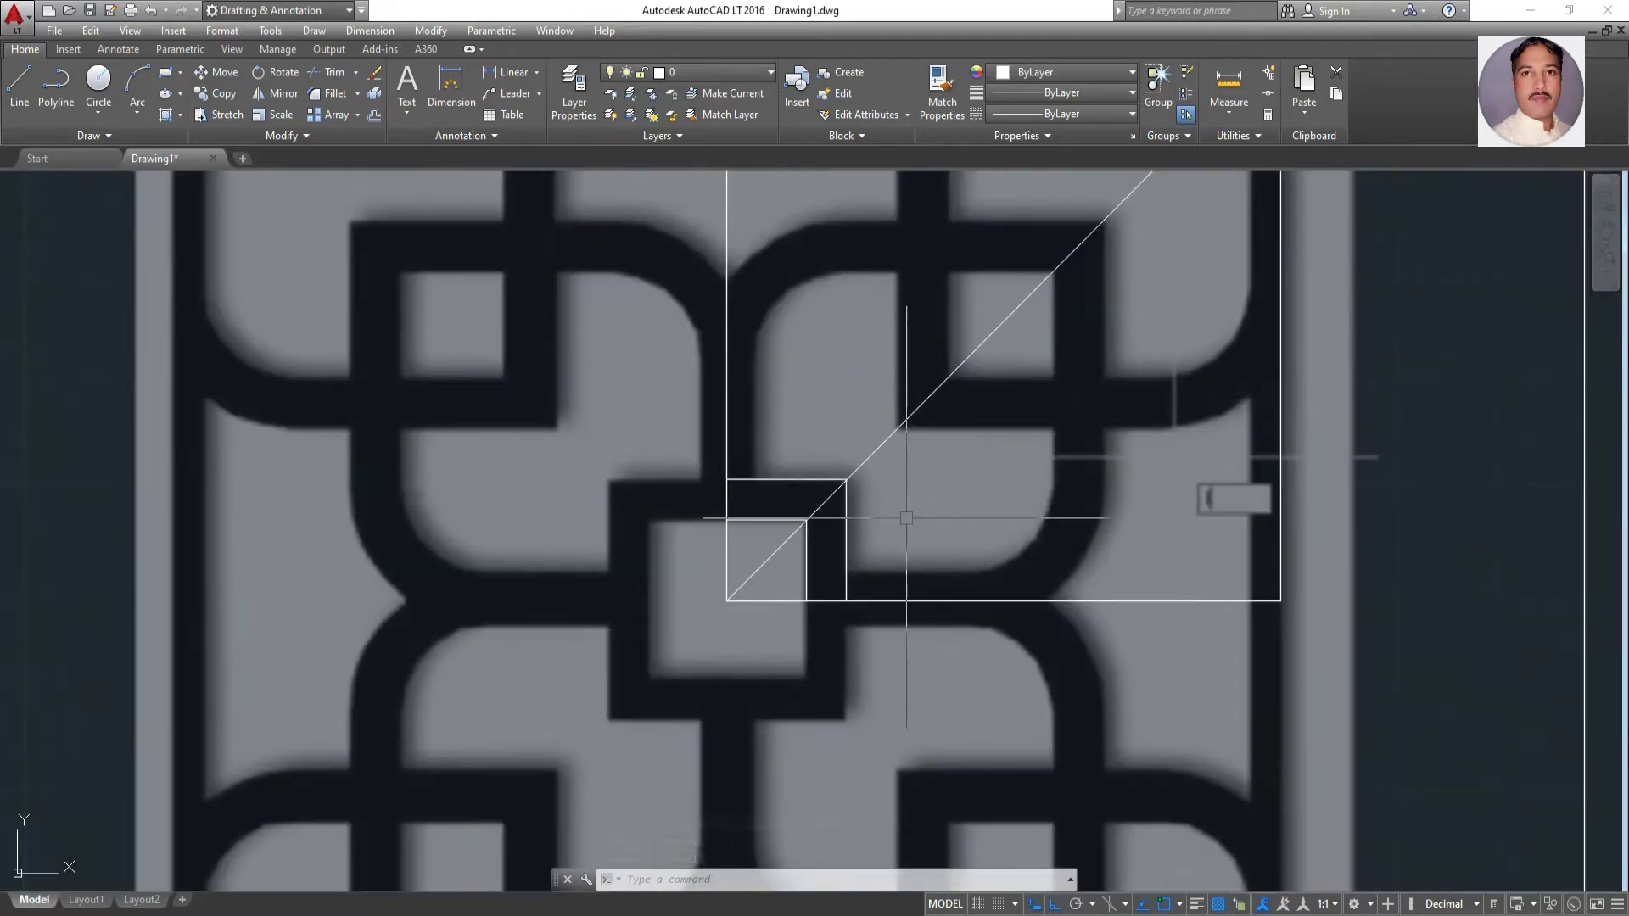
pyautogui.press('Escape')
pyautogui.scroll(5, 859, 479)
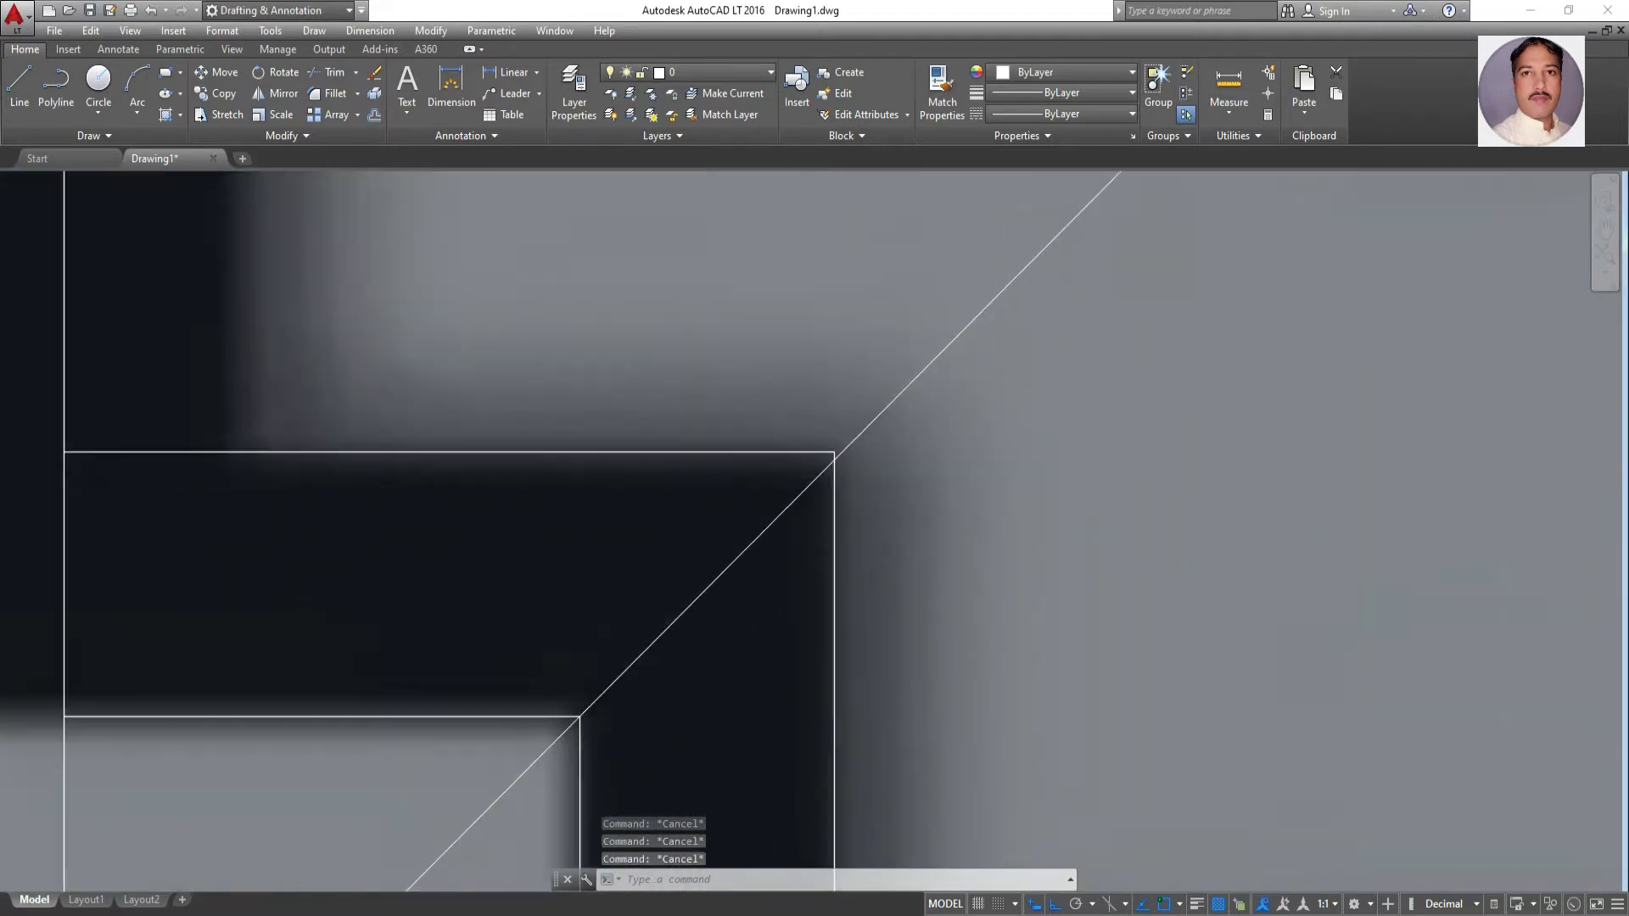
pyautogui.scroll(2, 844, 474)
pyautogui.scroll(-3, 844, 473)
pyautogui.scroll(-2, 883, 475)
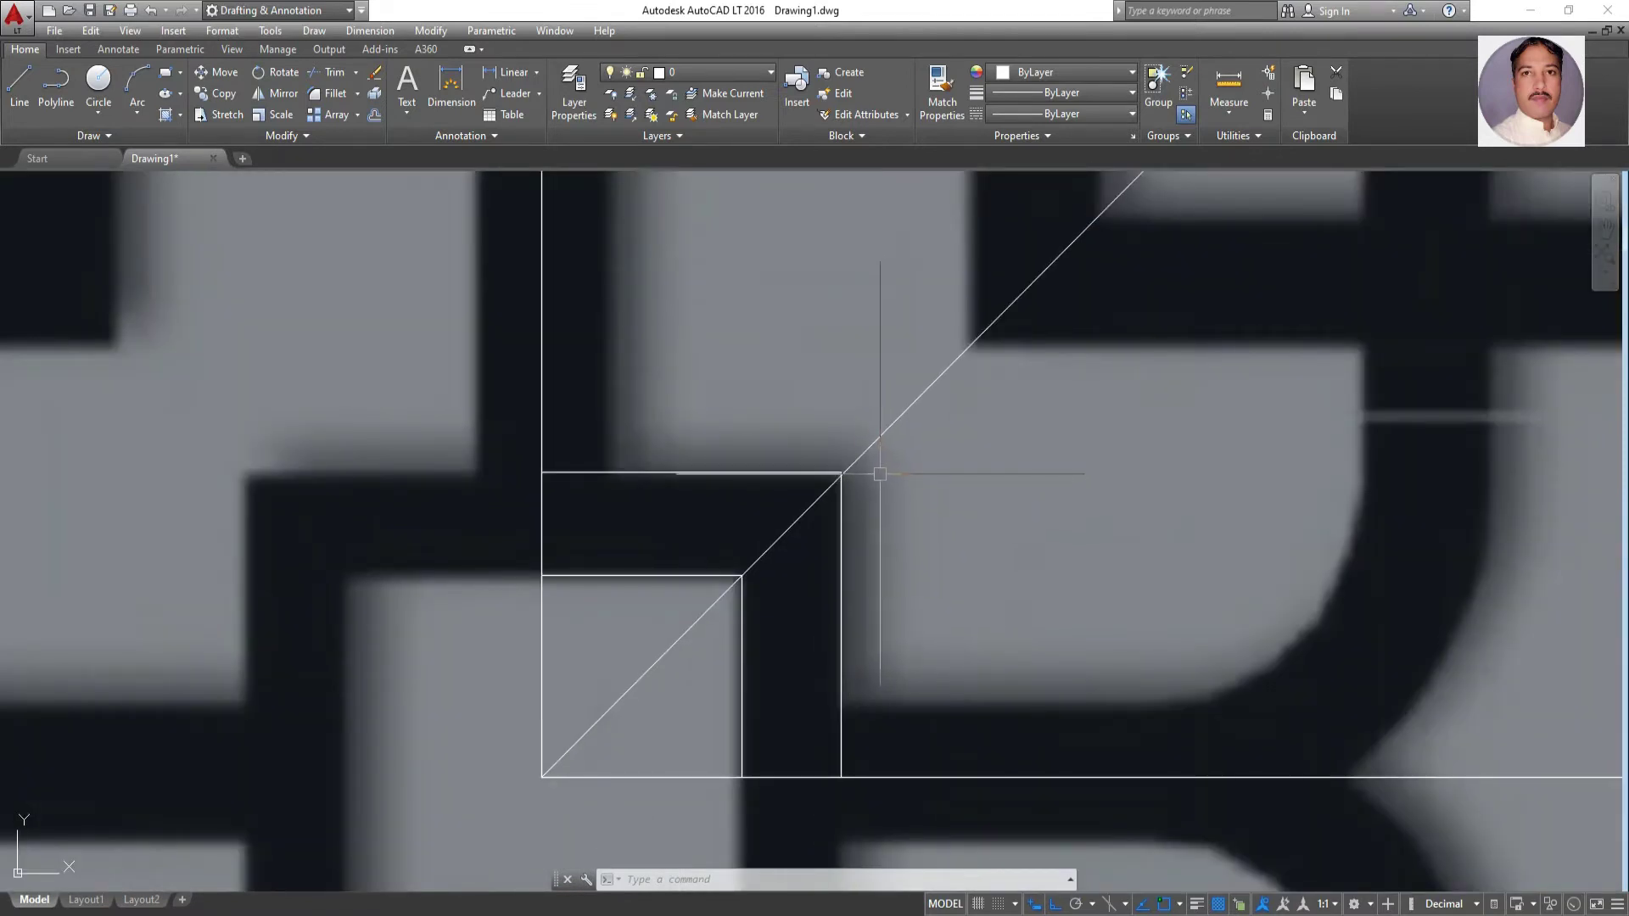
pyautogui.click(19, 85)
pyautogui.scroll(2, 875, 791)
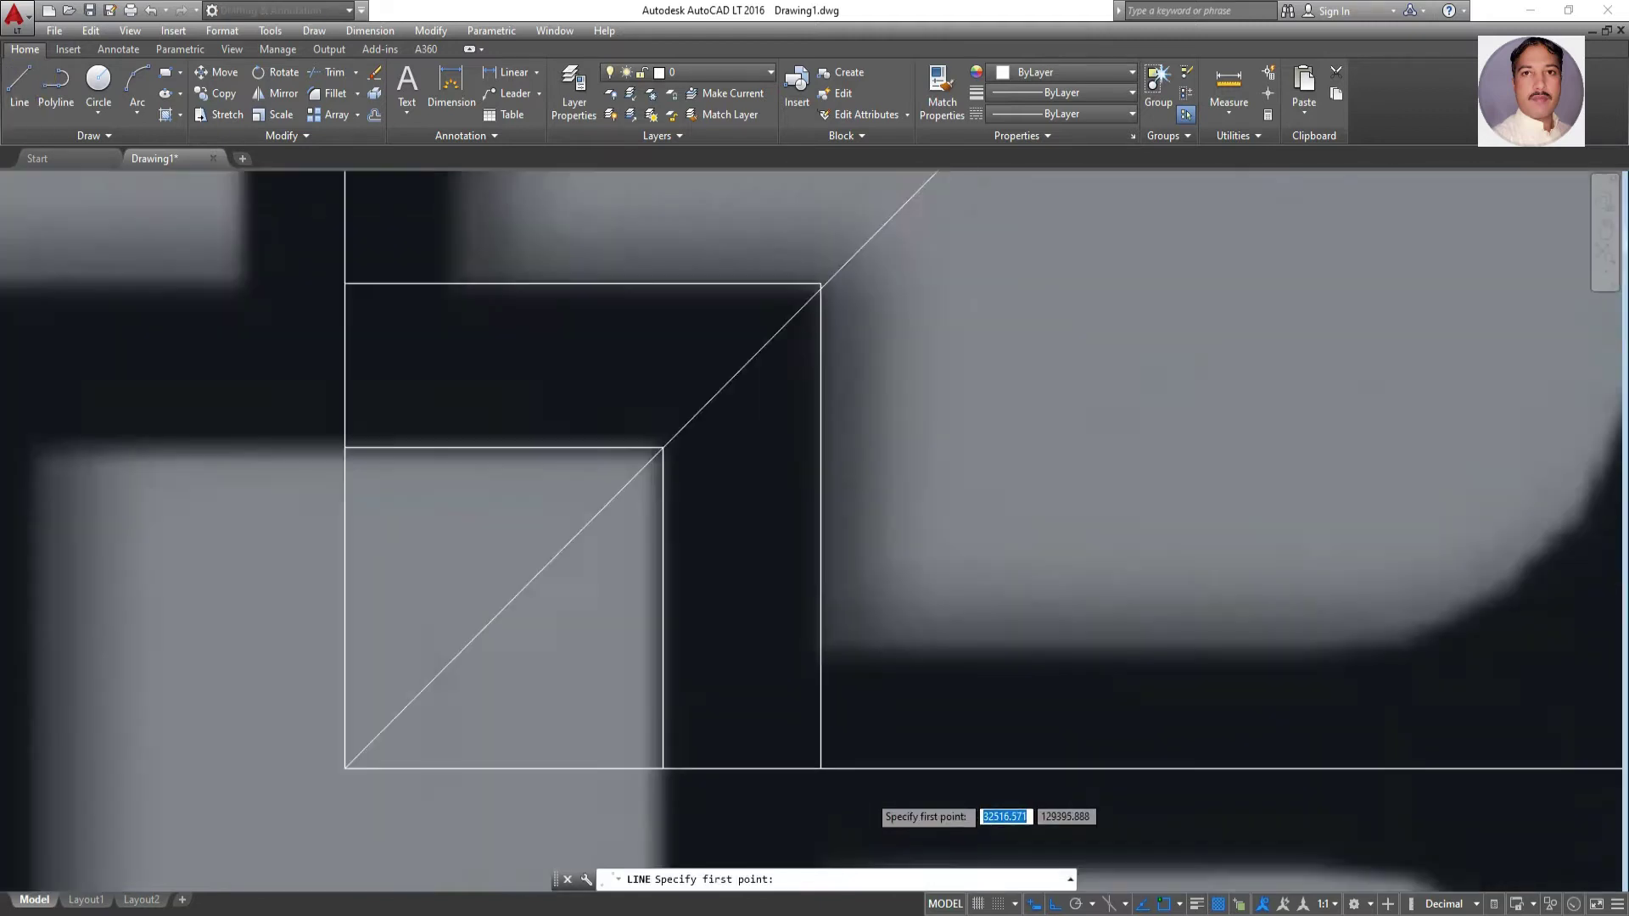
pyautogui.scroll(-4, 868, 792)
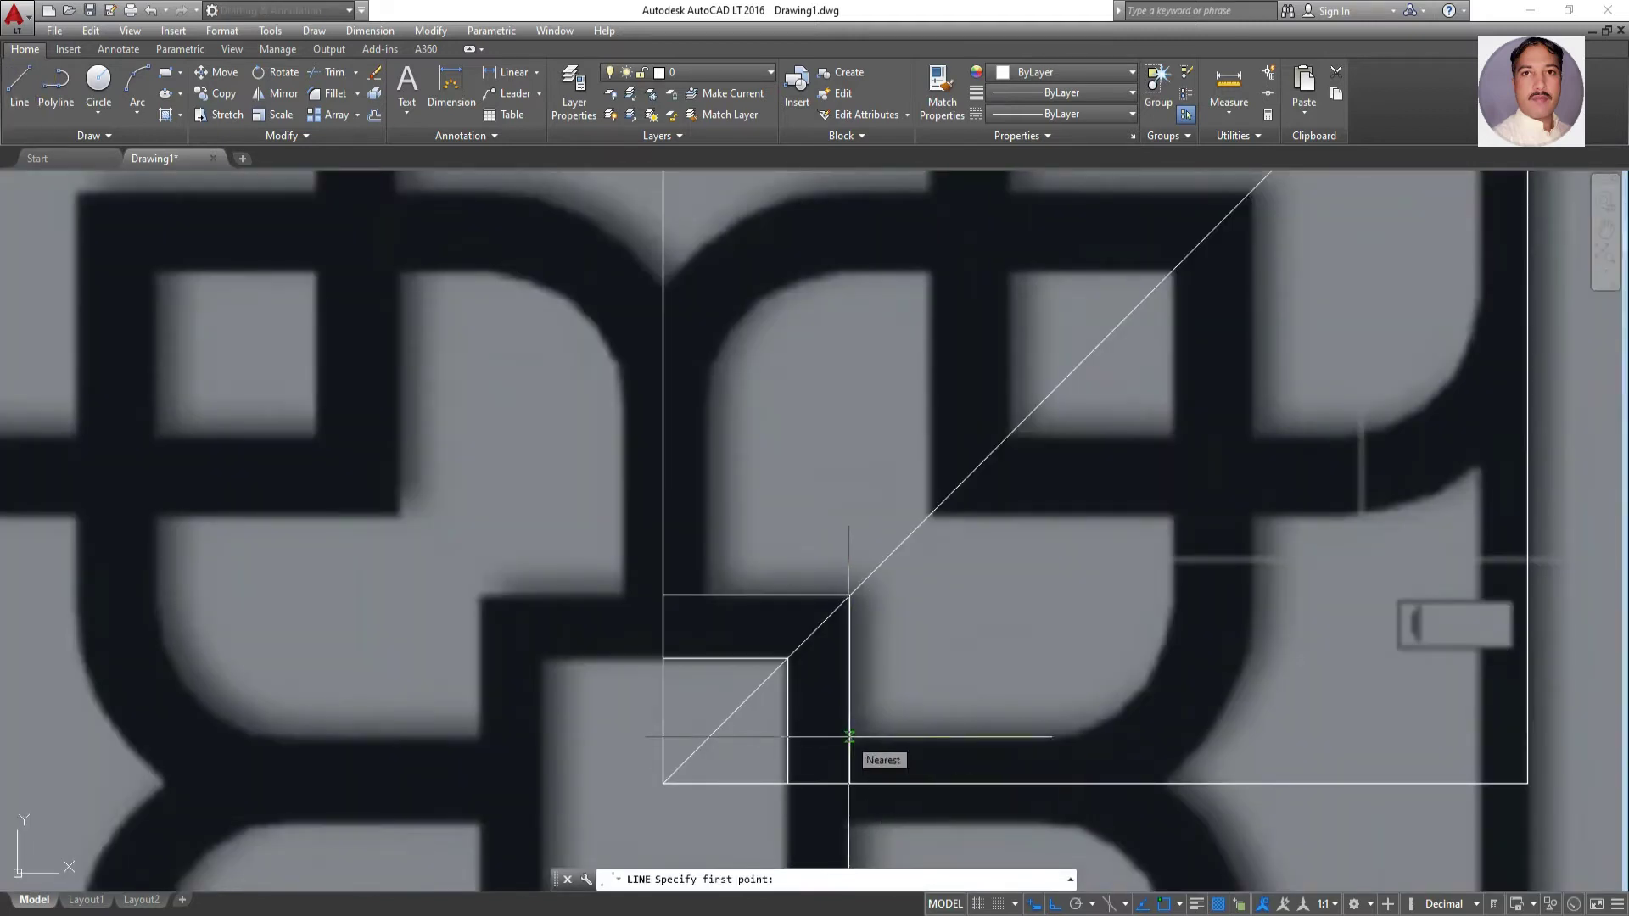
pyautogui.click(850, 736)
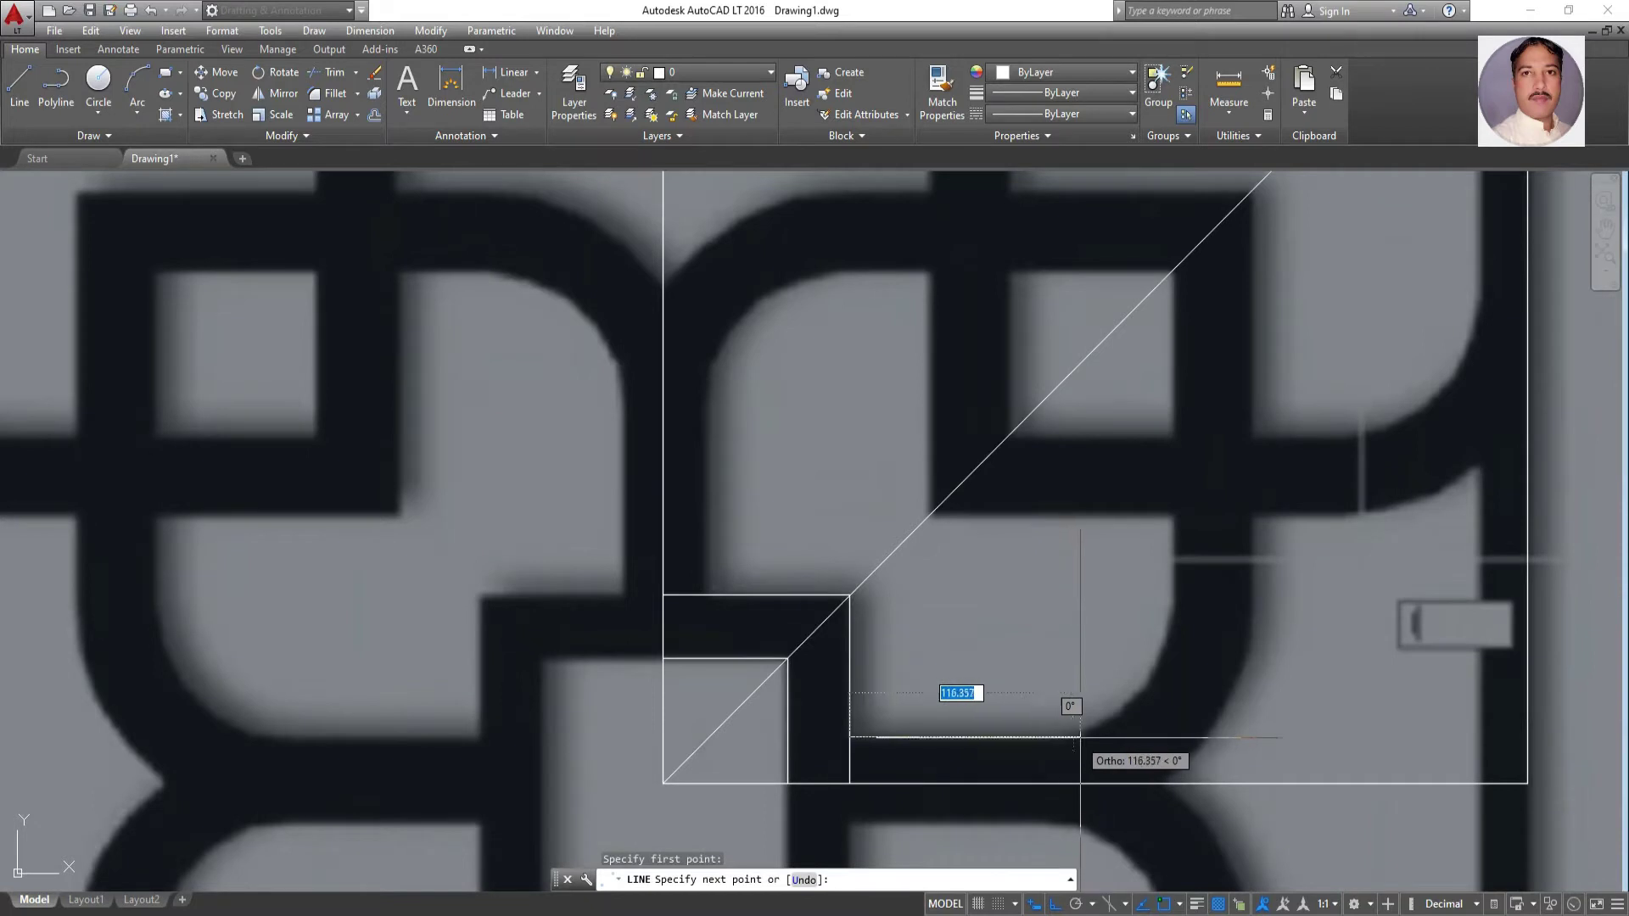
pyautogui.click(1067, 736)
pyautogui.press('Return')
pyautogui.write('AR')
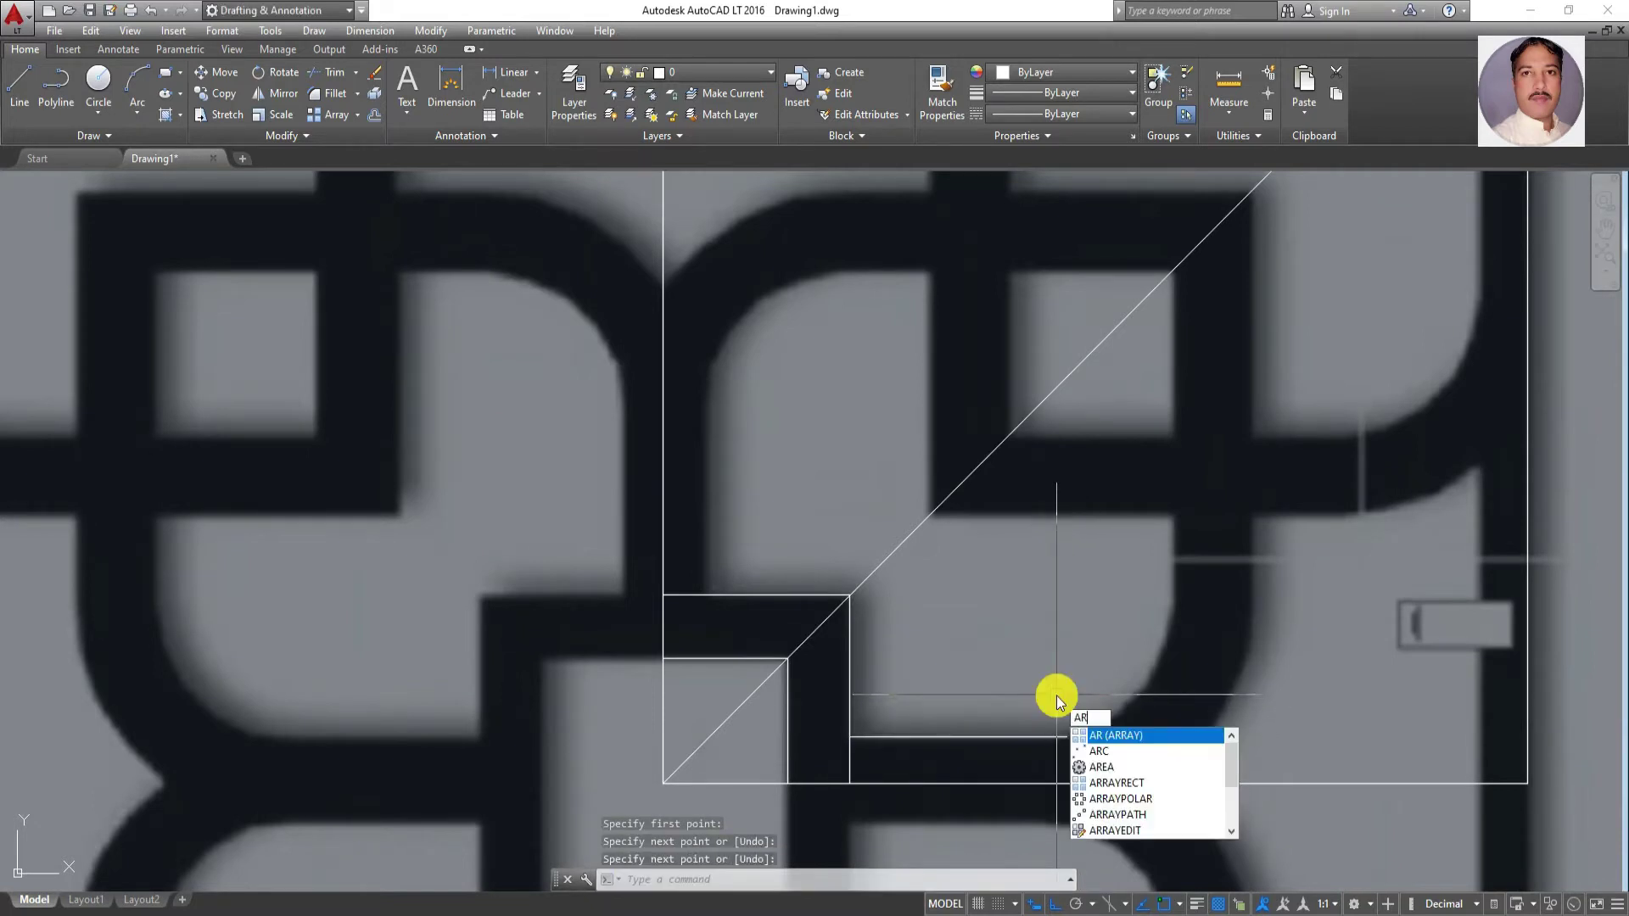
# Draw a three-point arc curving upward from the horizontal line's right end, with Ortho off
pyautogui.write('rc')
pyautogui.press('Return')
pyautogui.click(1067, 737)
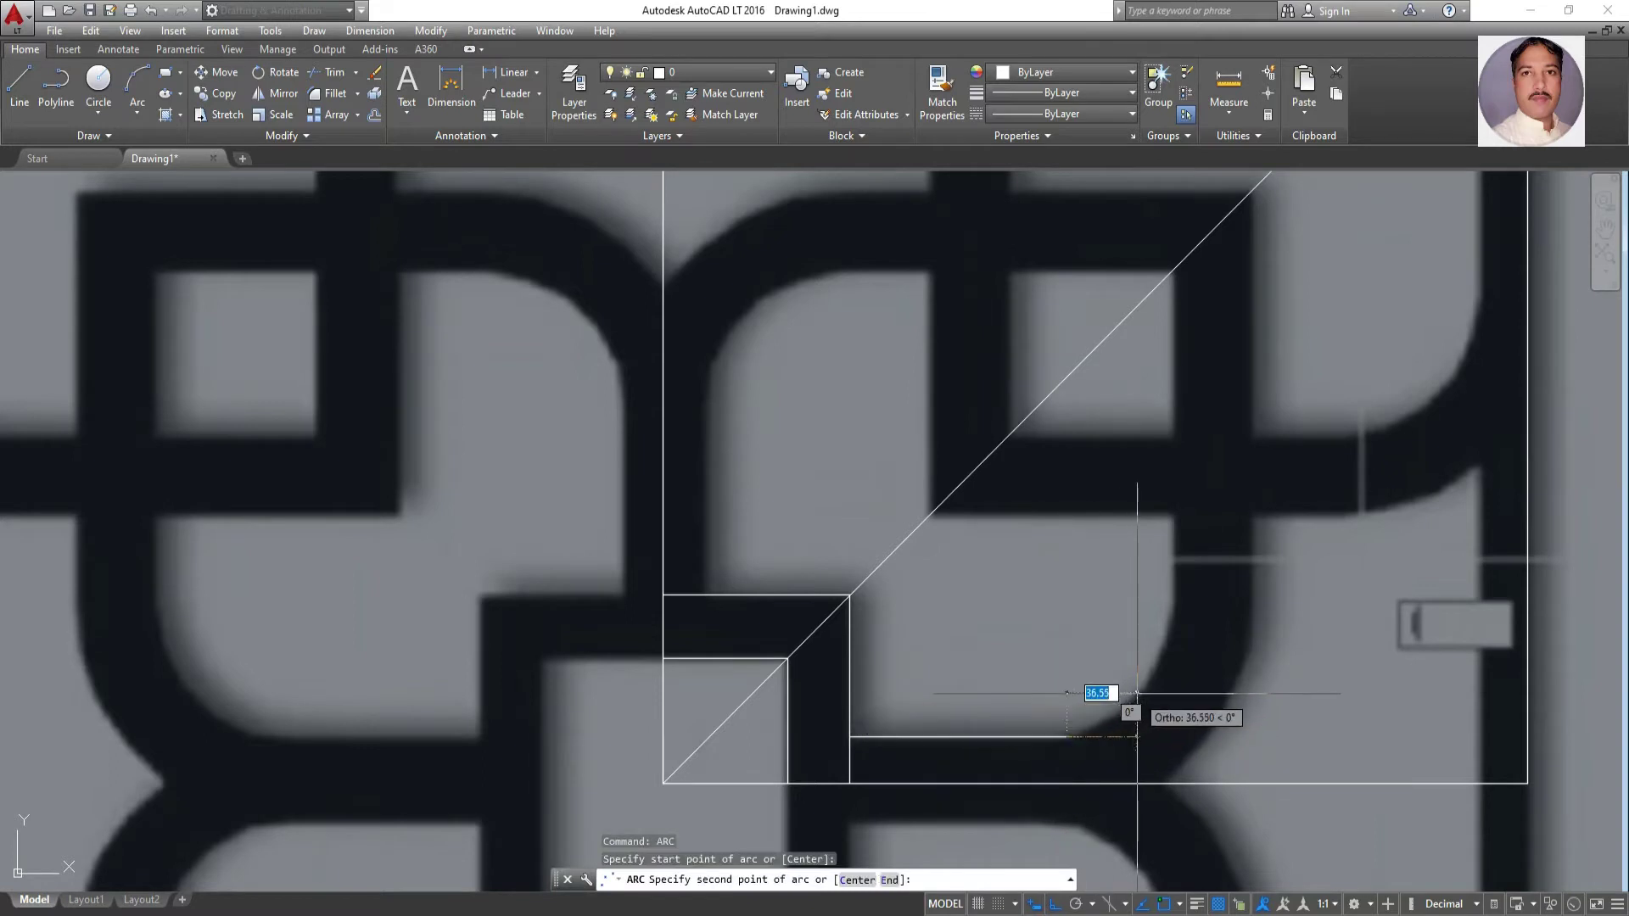
pyautogui.click(1054, 903)
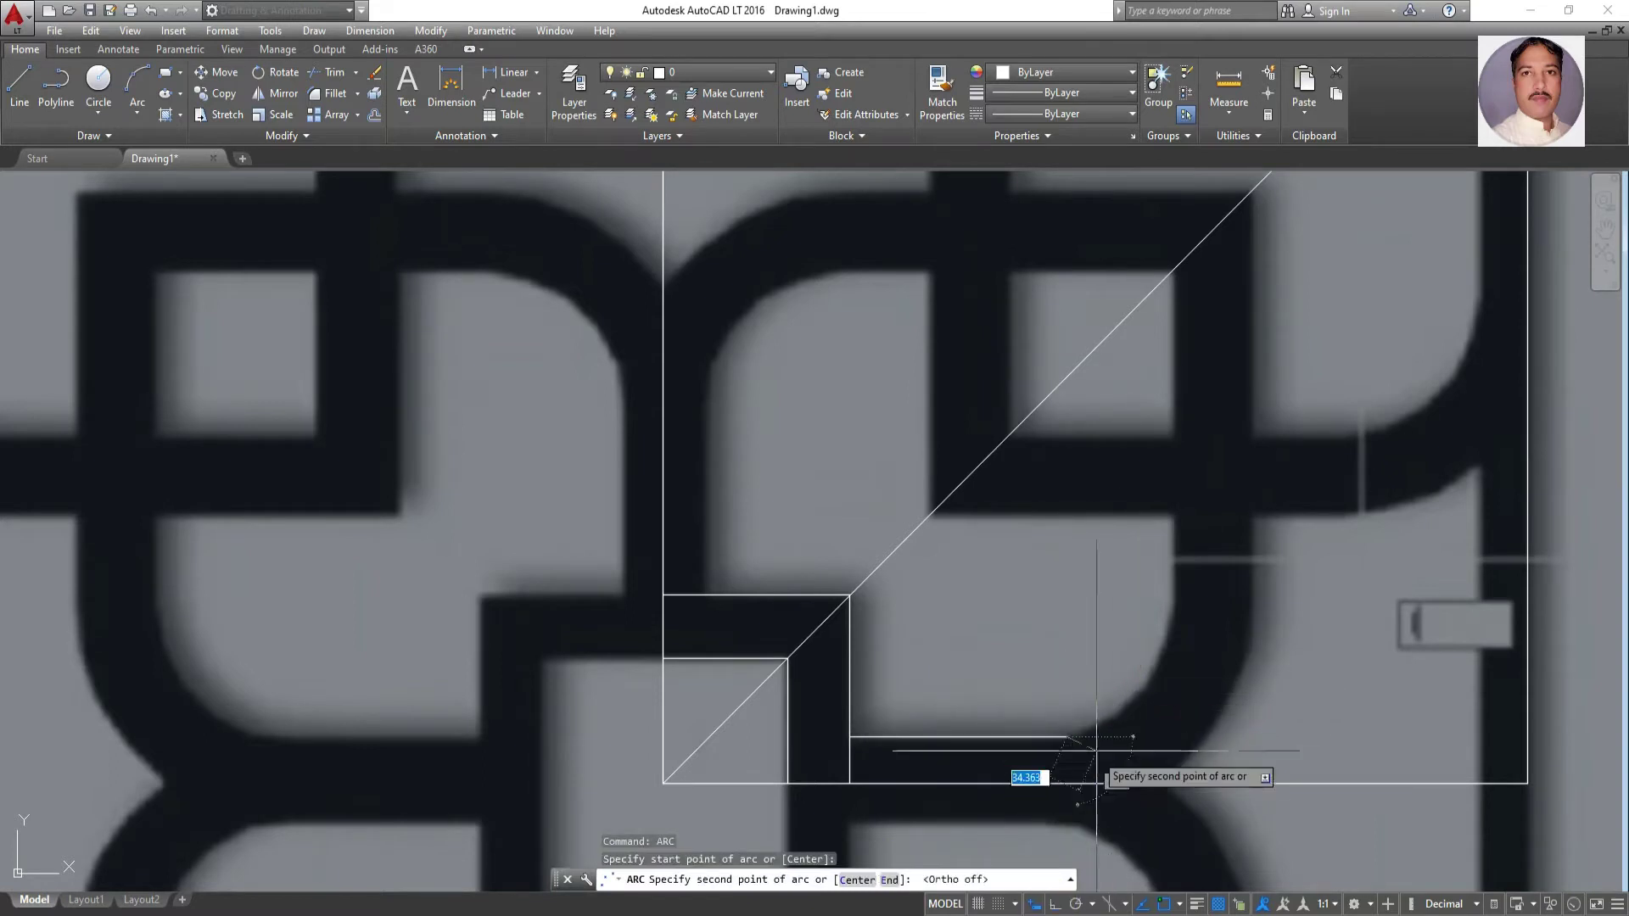
pyautogui.click(1146, 687)
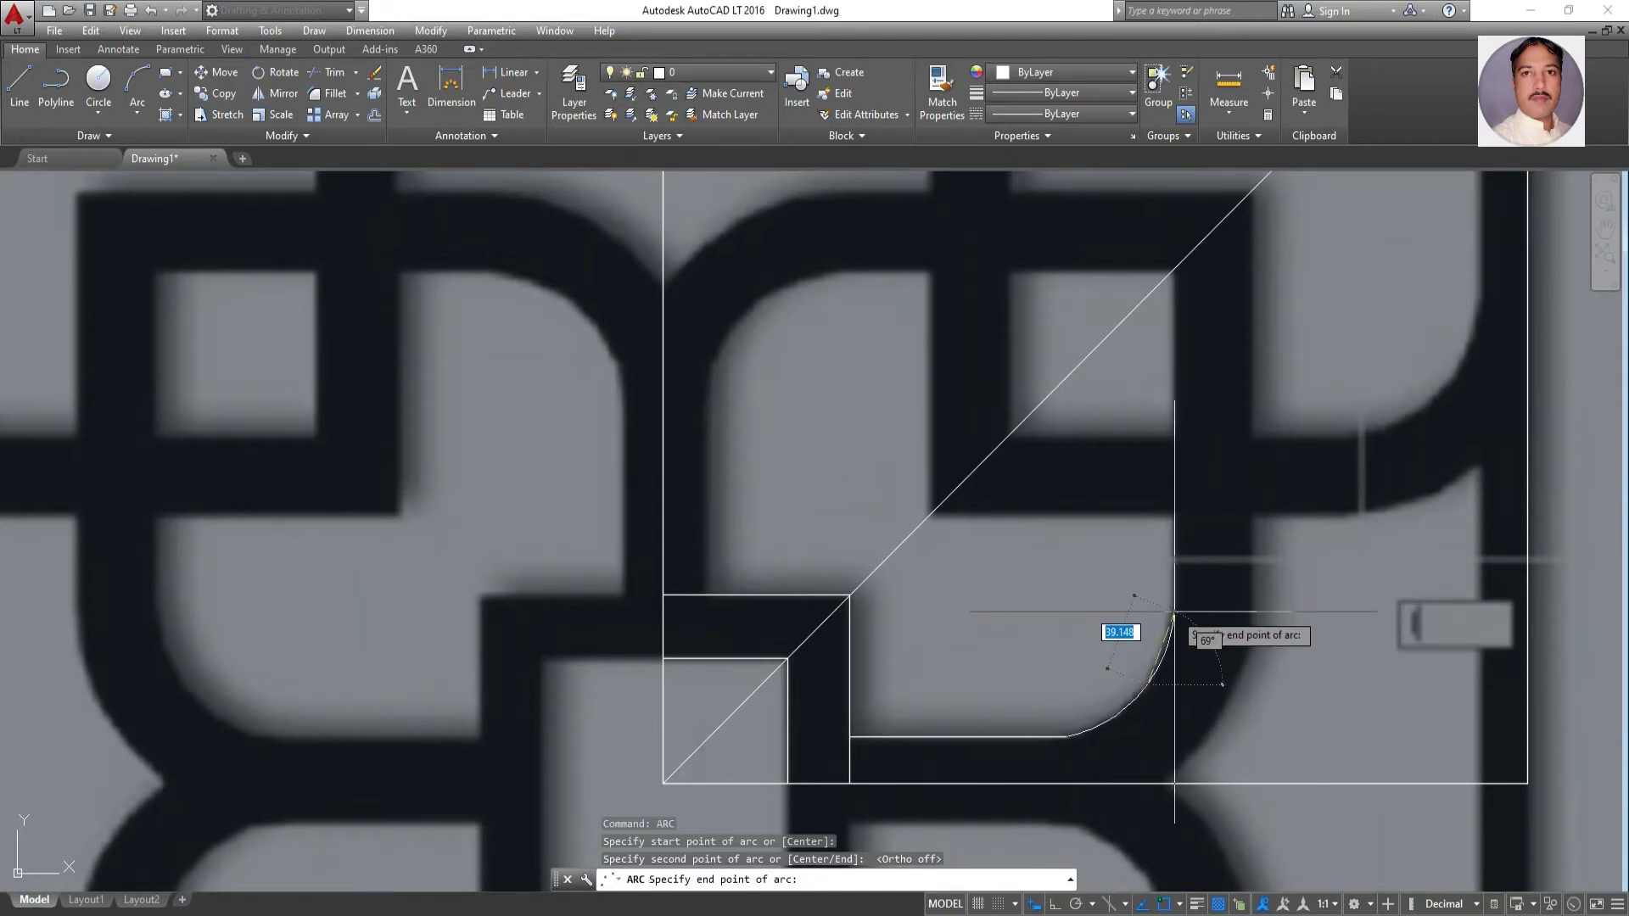
pyautogui.click(1173, 612)
pyautogui.scroll(-5, 1197, 657)
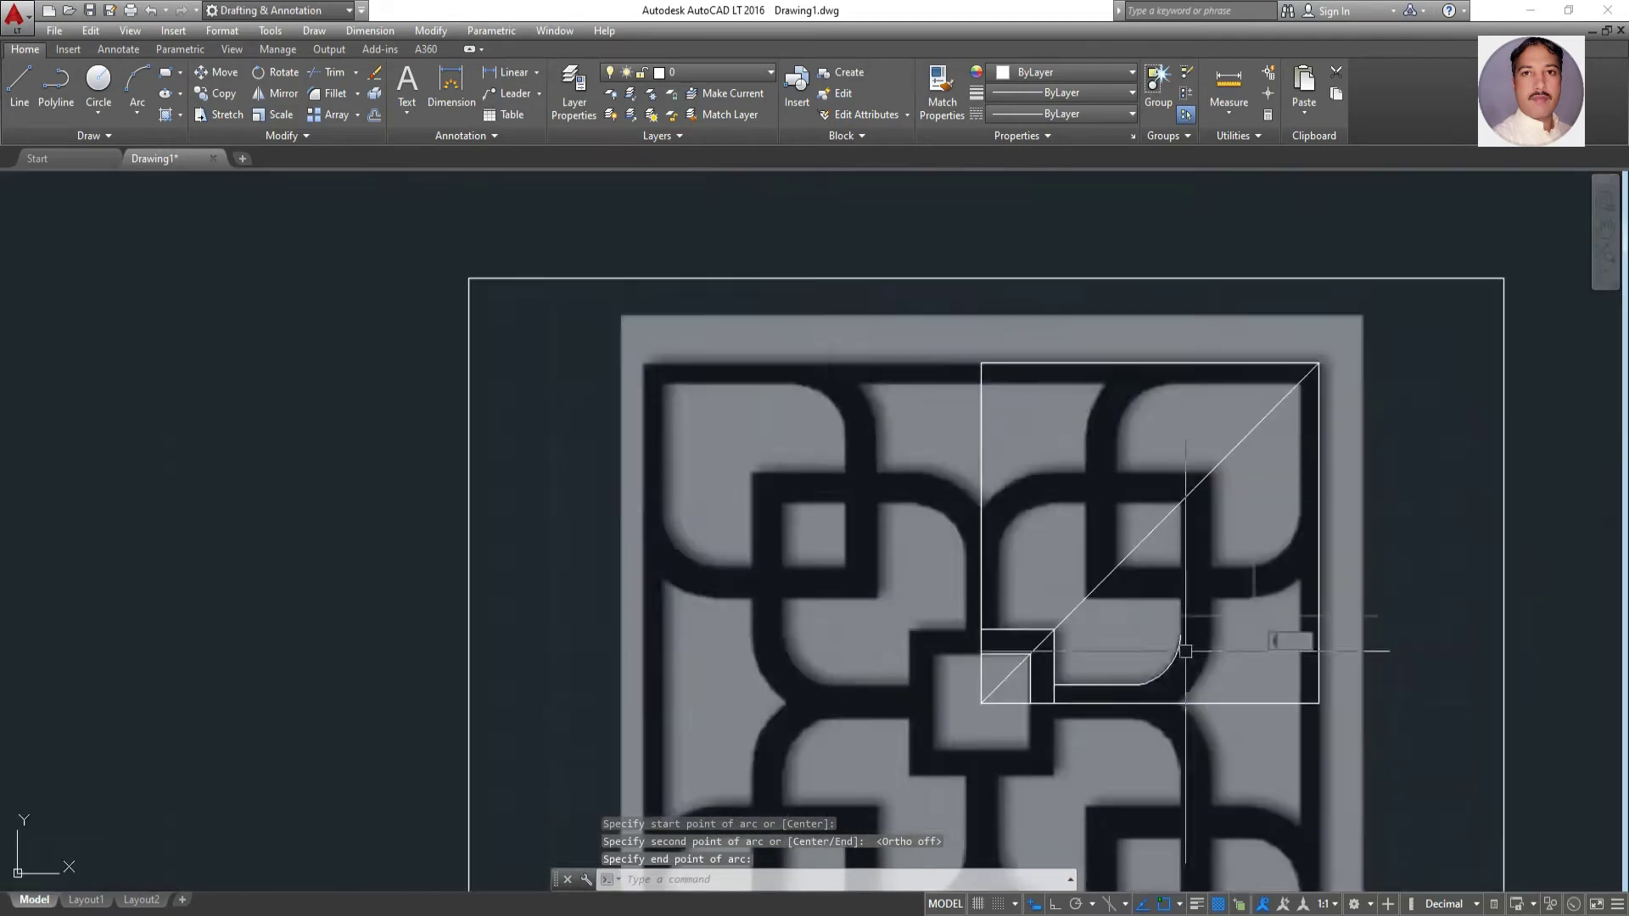
pyautogui.scroll(6, 1196, 658)
pyautogui.scroll(-1, 1195, 658)
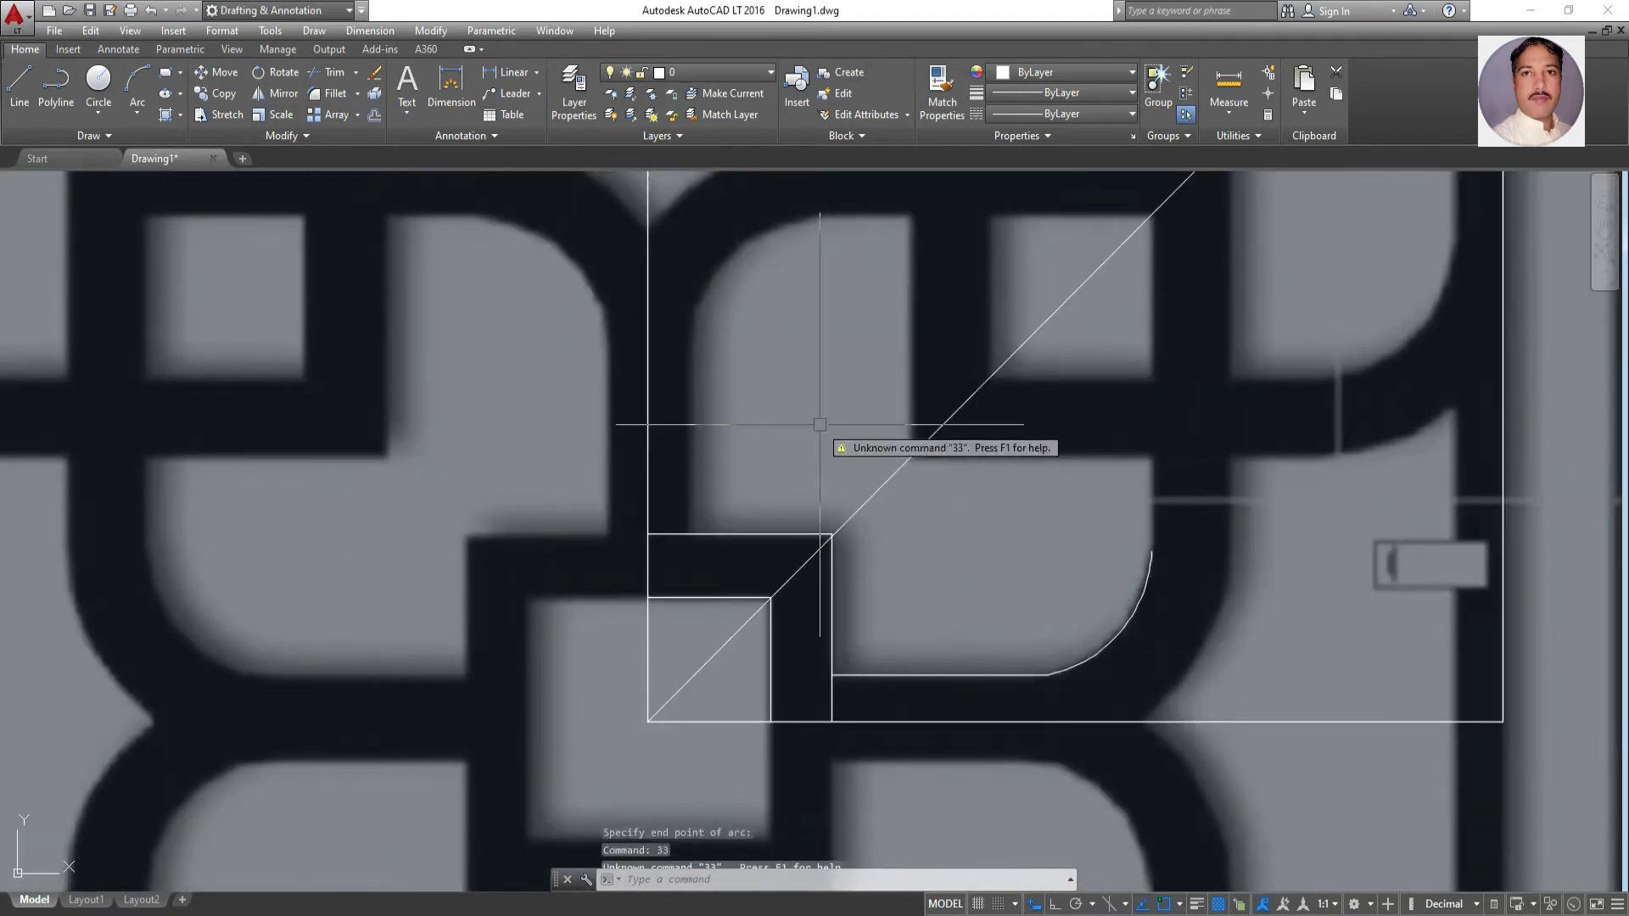
pyautogui.click(1144, 604)
pyautogui.press('space')
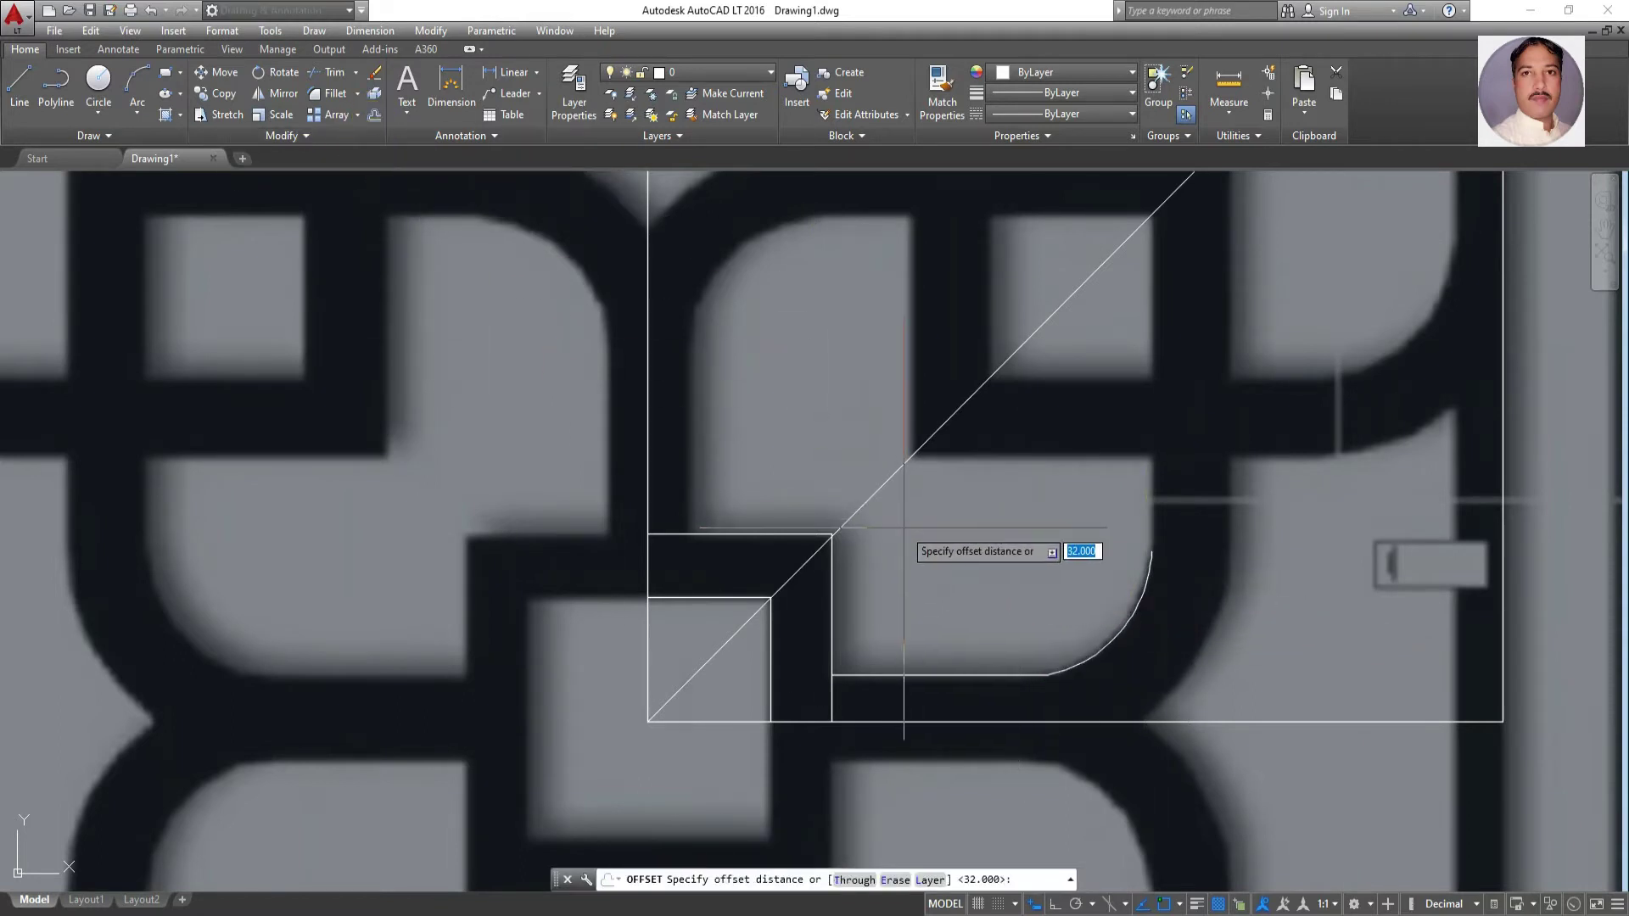
# Try offset distances of 32, 33 and 35 on the arc, cancelling each attempt
pyautogui.press('Return')
pyautogui.click(1120, 628)
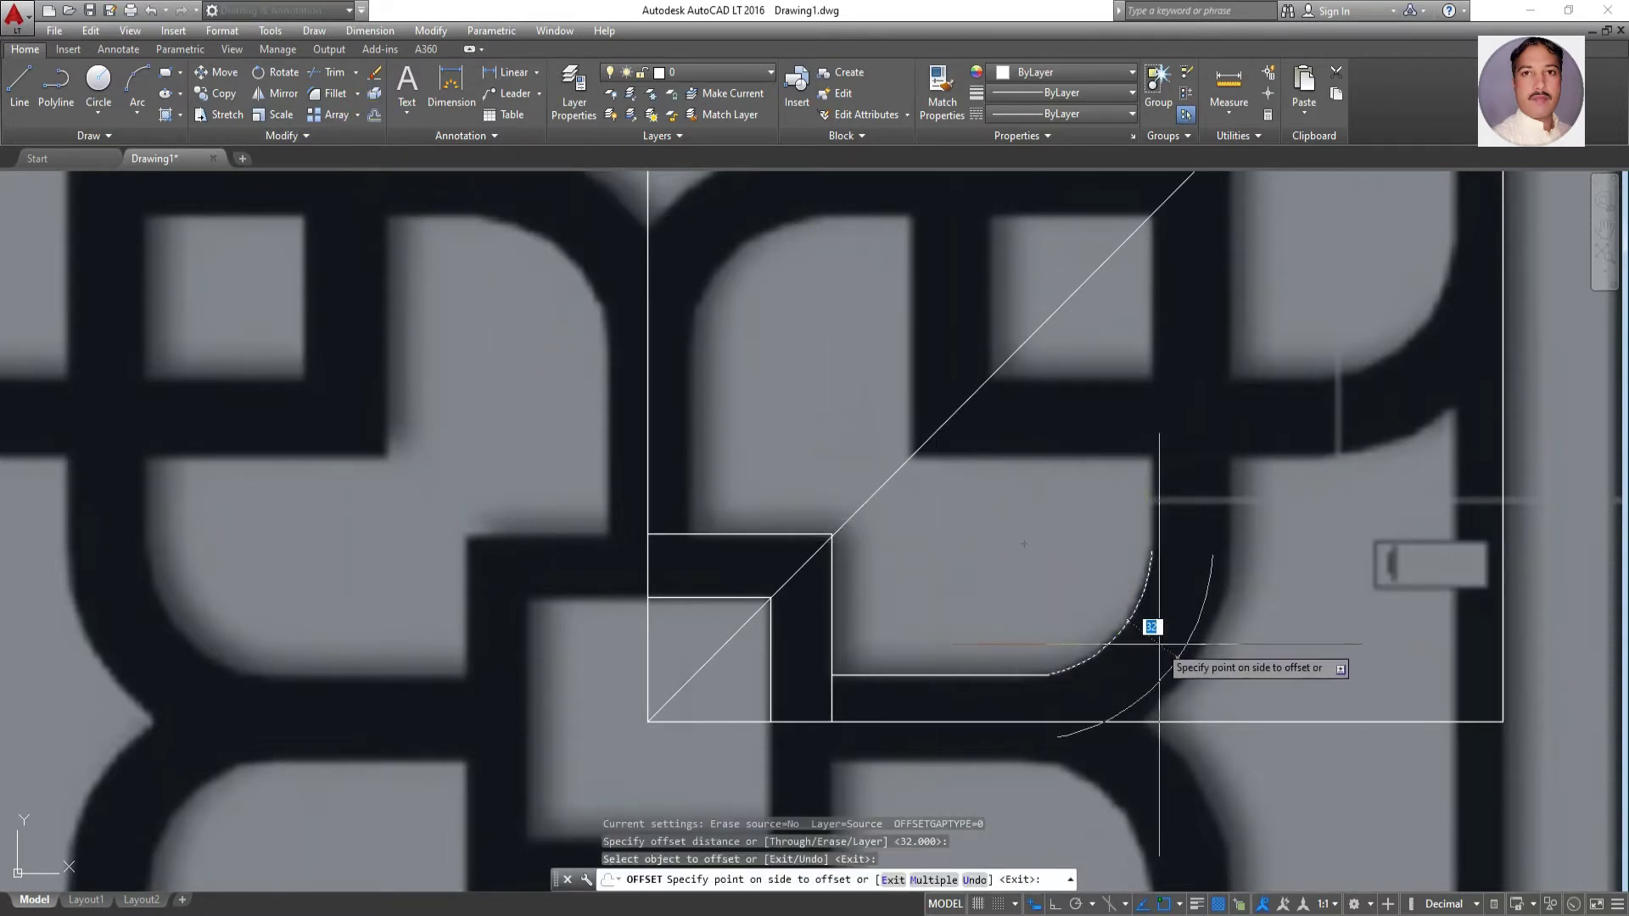
pyautogui.press('Escape')
pyautogui.scroll(2, 1149, 670)
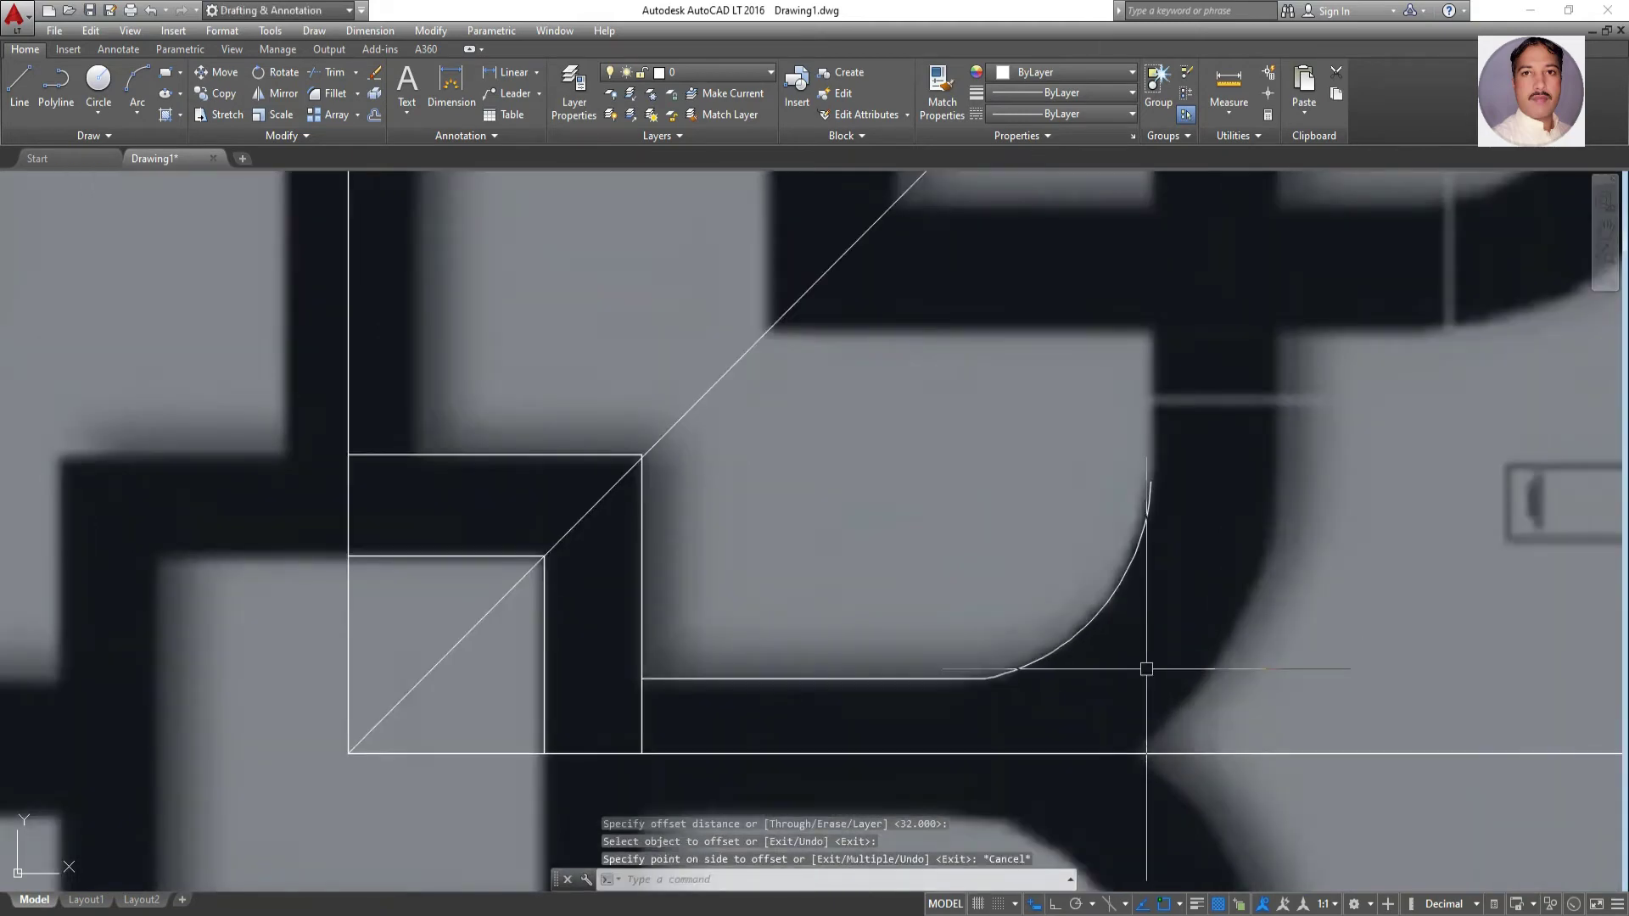
pyautogui.click(369, 121)
pyautogui.write('33')
pyautogui.press('Return')
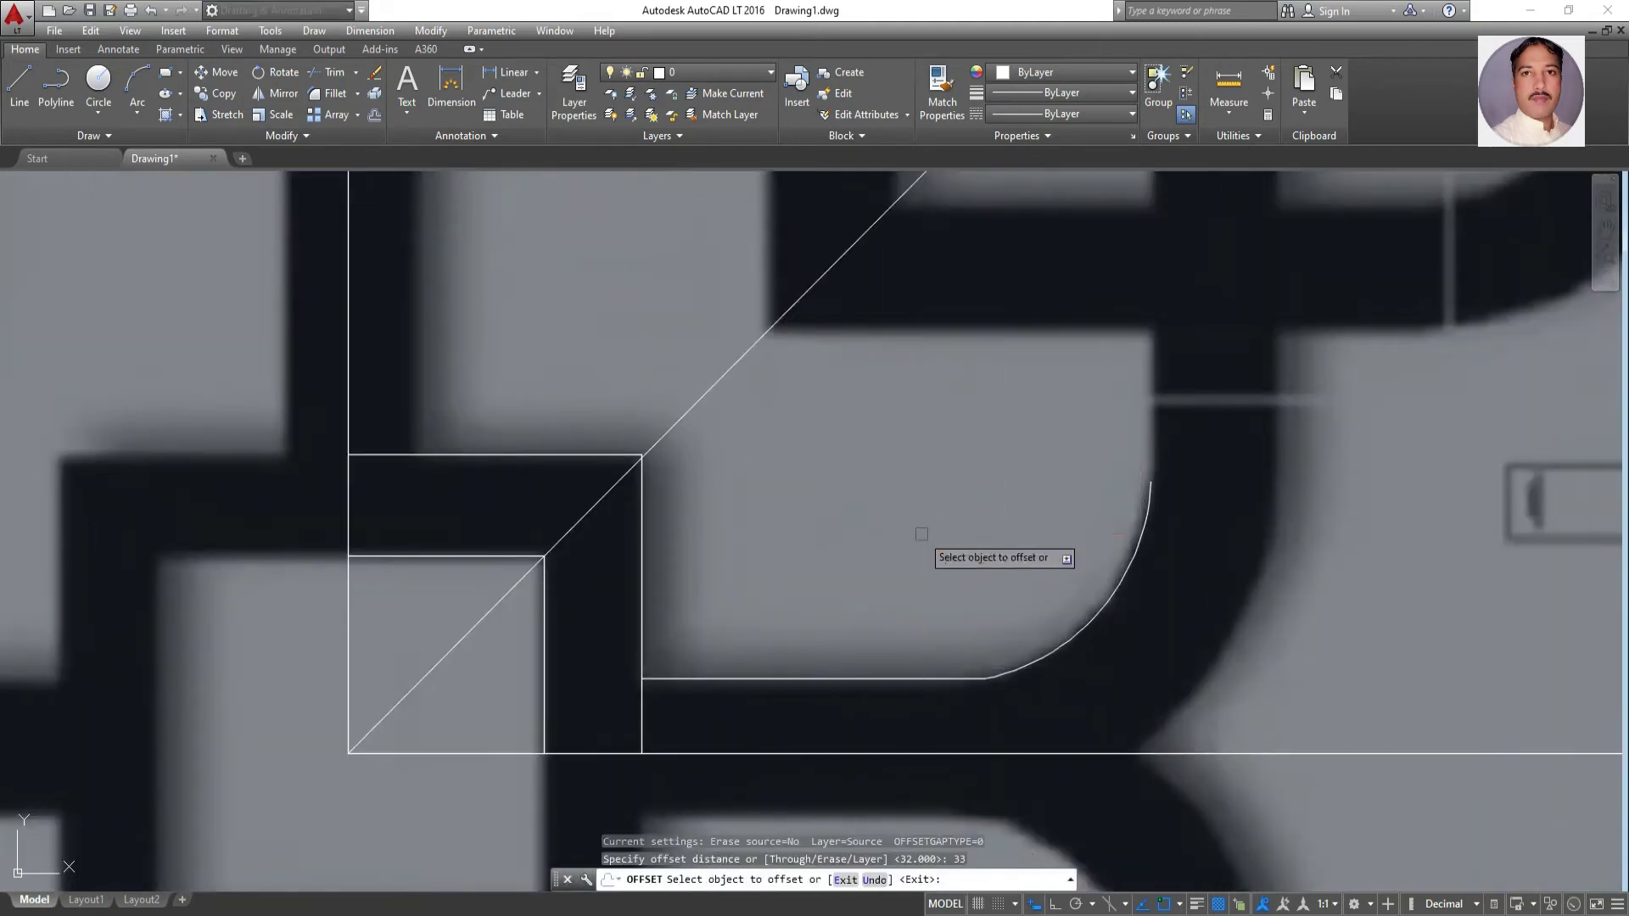
pyautogui.click(1108, 599)
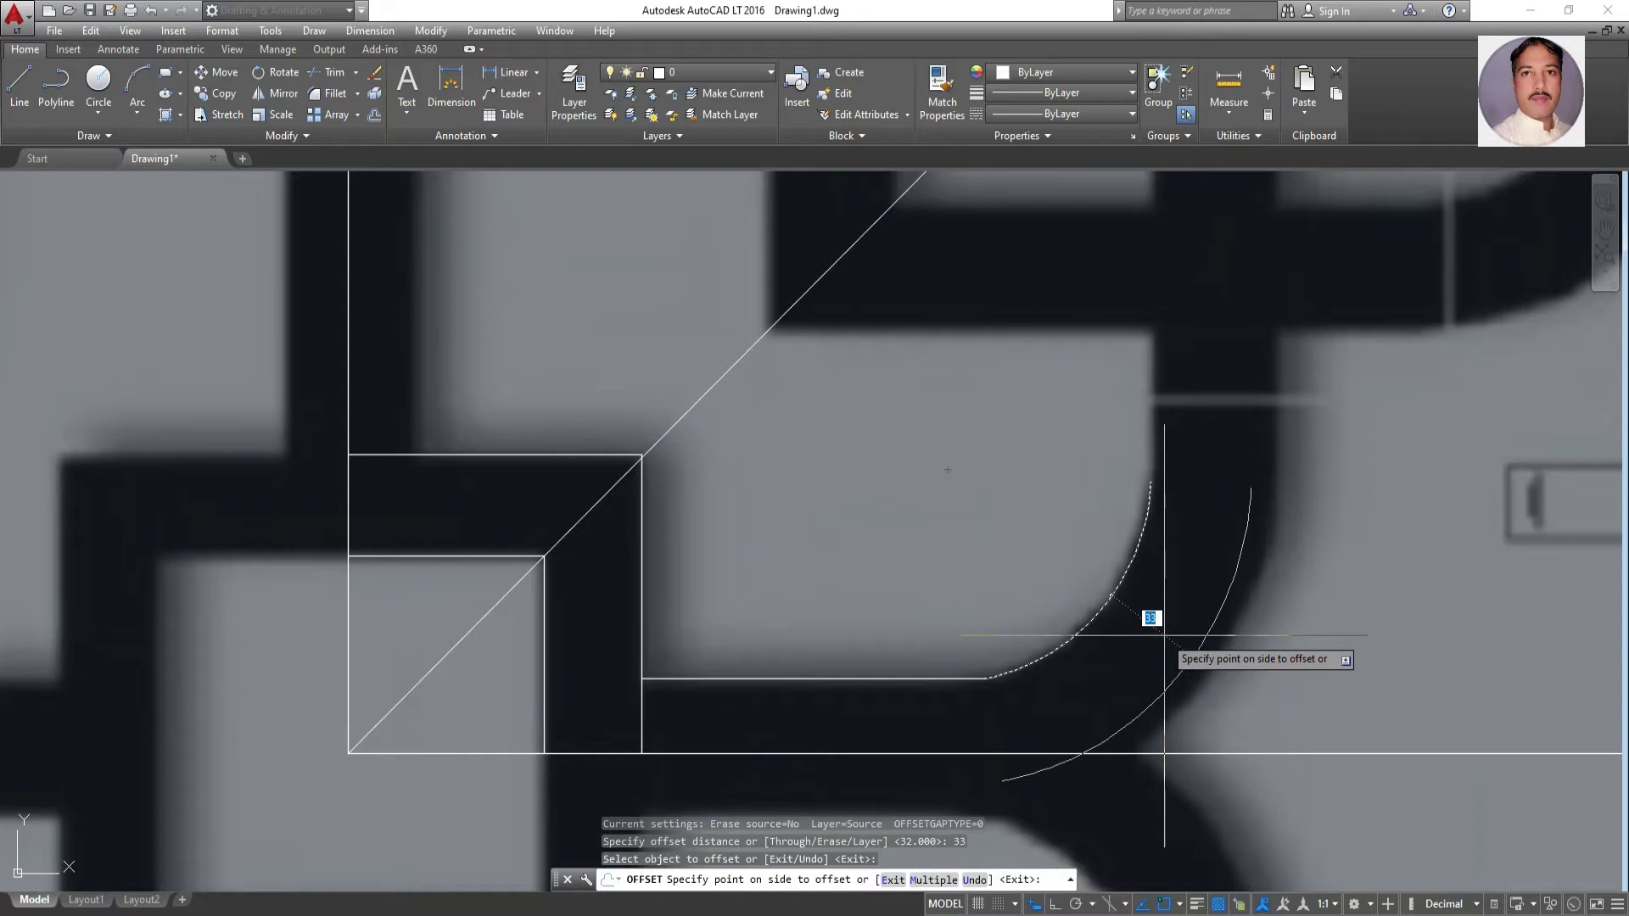
pyautogui.press('Escape')
pyautogui.click(374, 121)
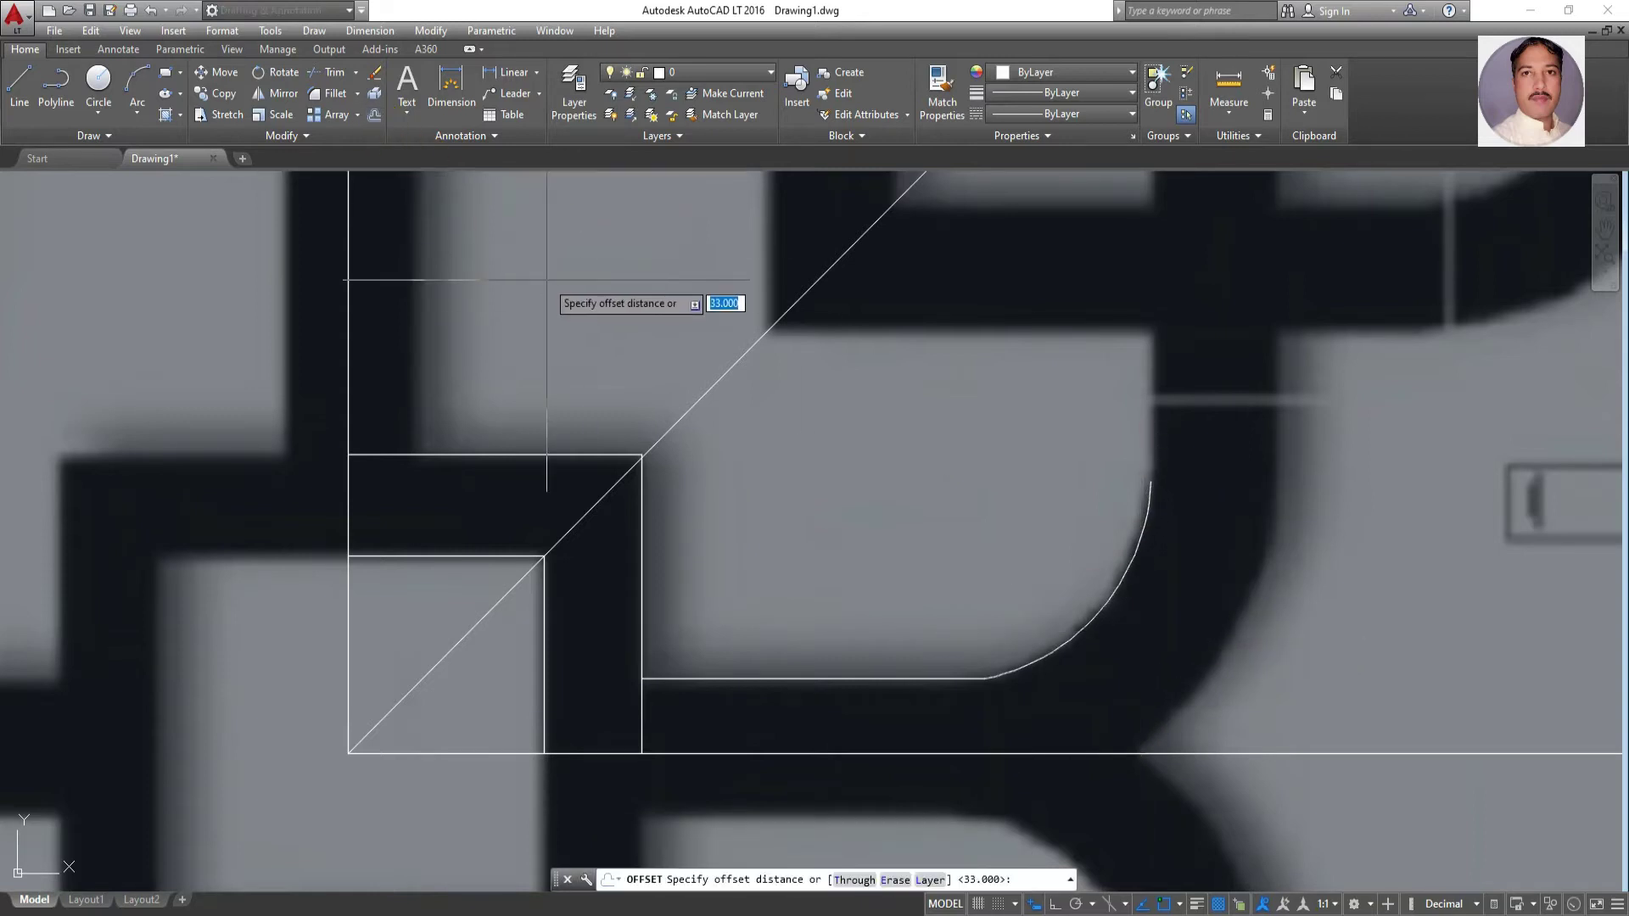
pyautogui.write('35')
pyautogui.press('Return')
pyautogui.click(1107, 602)
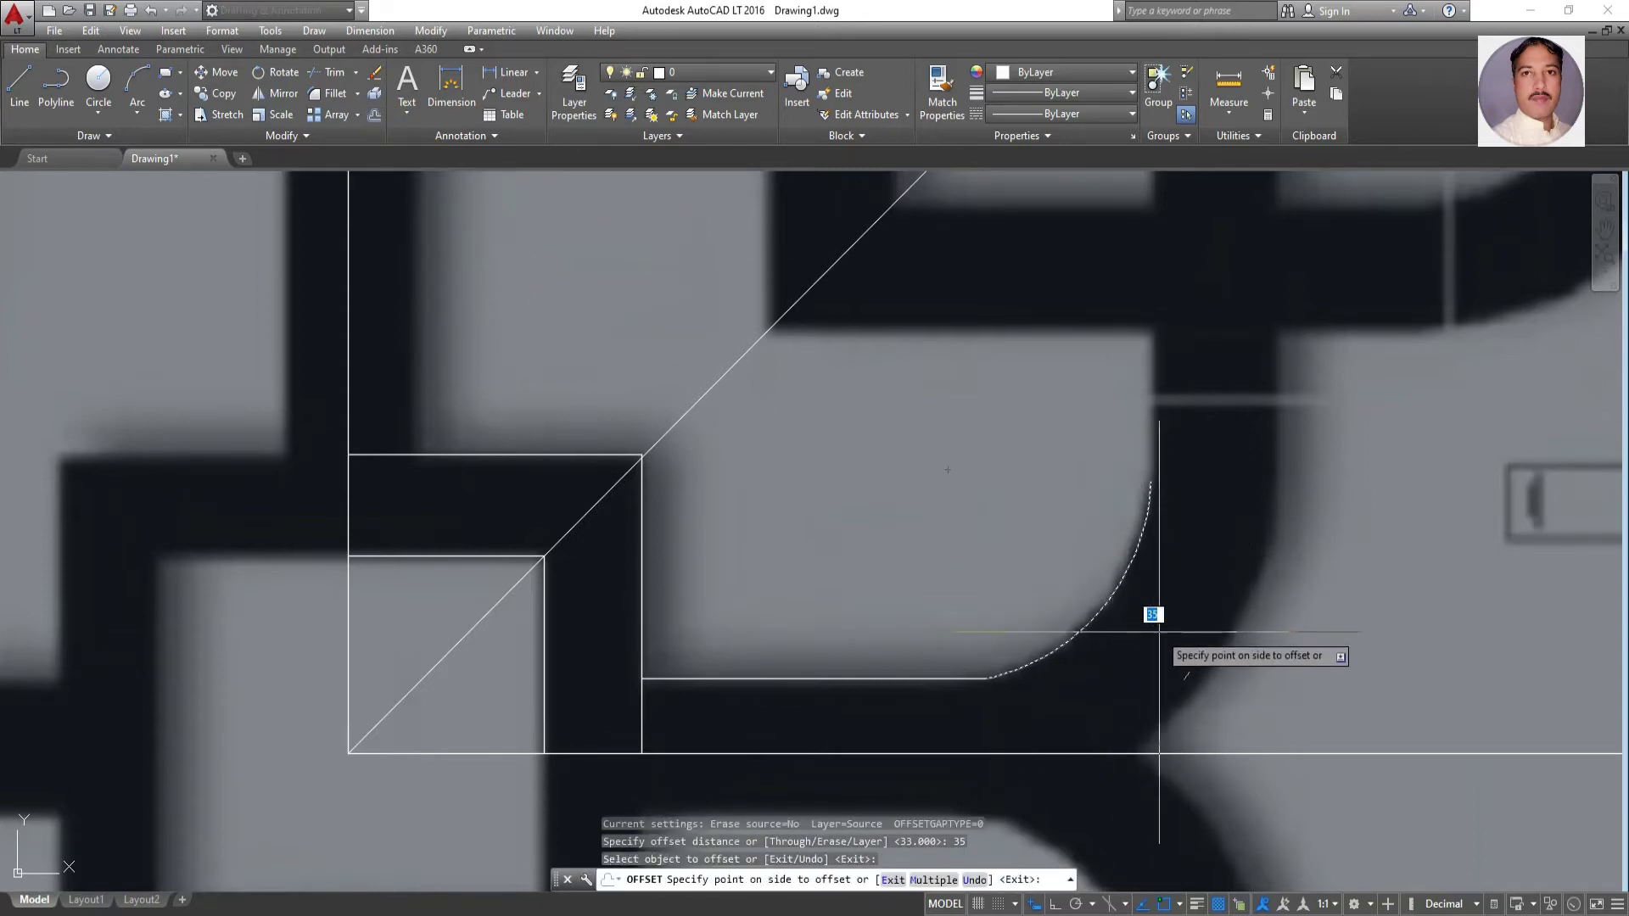
pyautogui.press('Escape')
# Offset the arc 40 units to place a parallel copy outside it
pyautogui.click(374, 115)
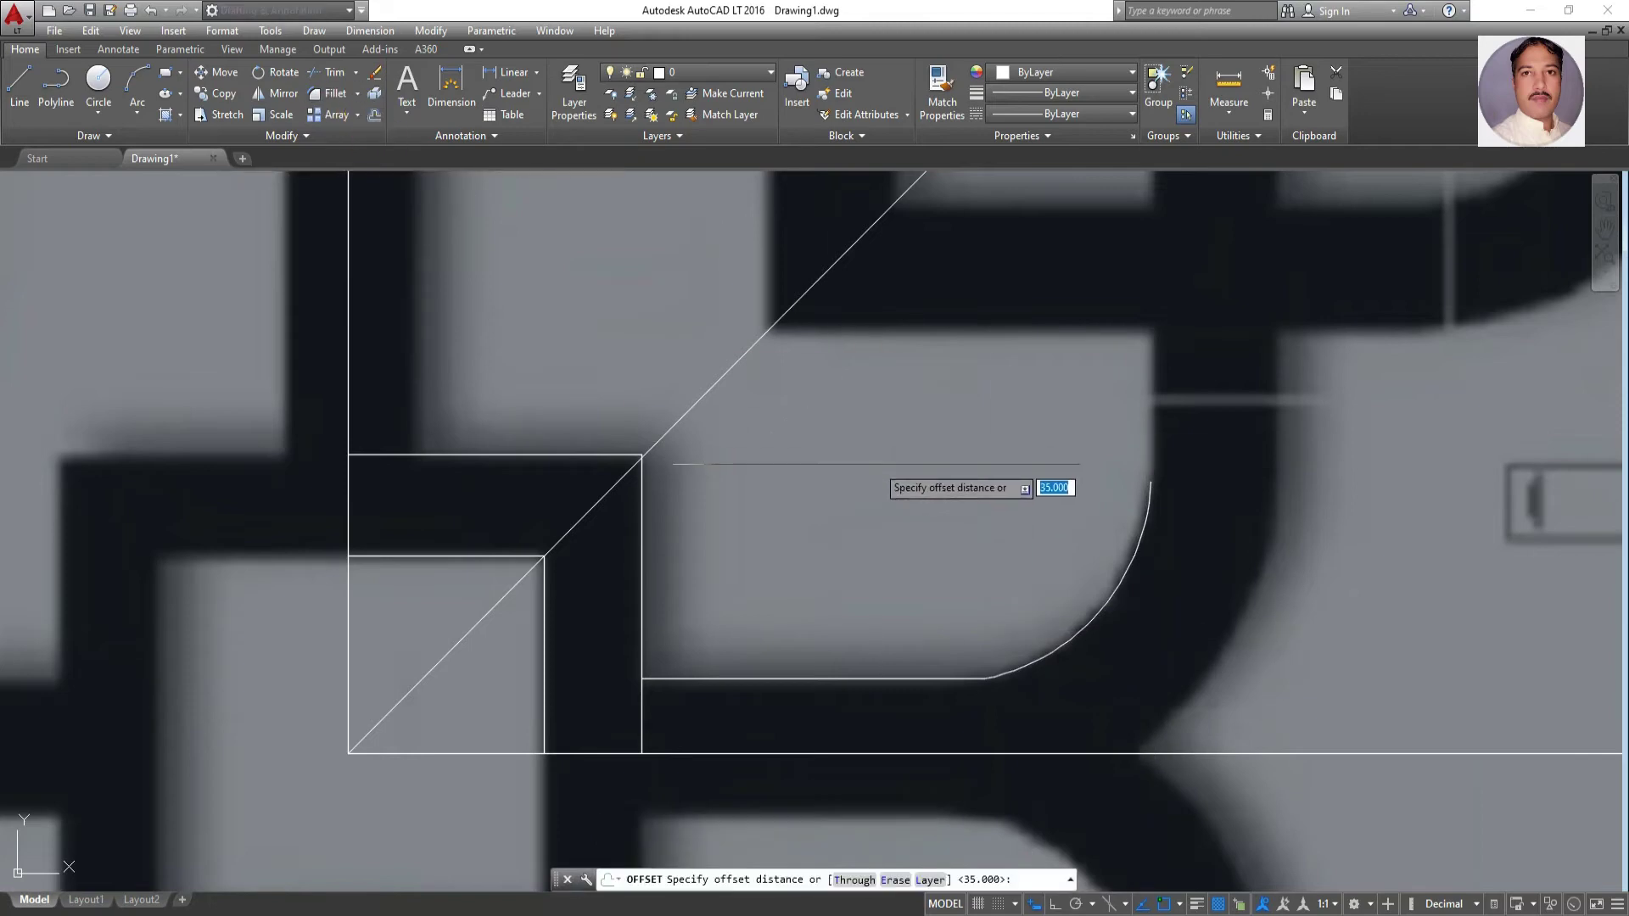
pyautogui.press('Return')
pyautogui.click(1112, 594)
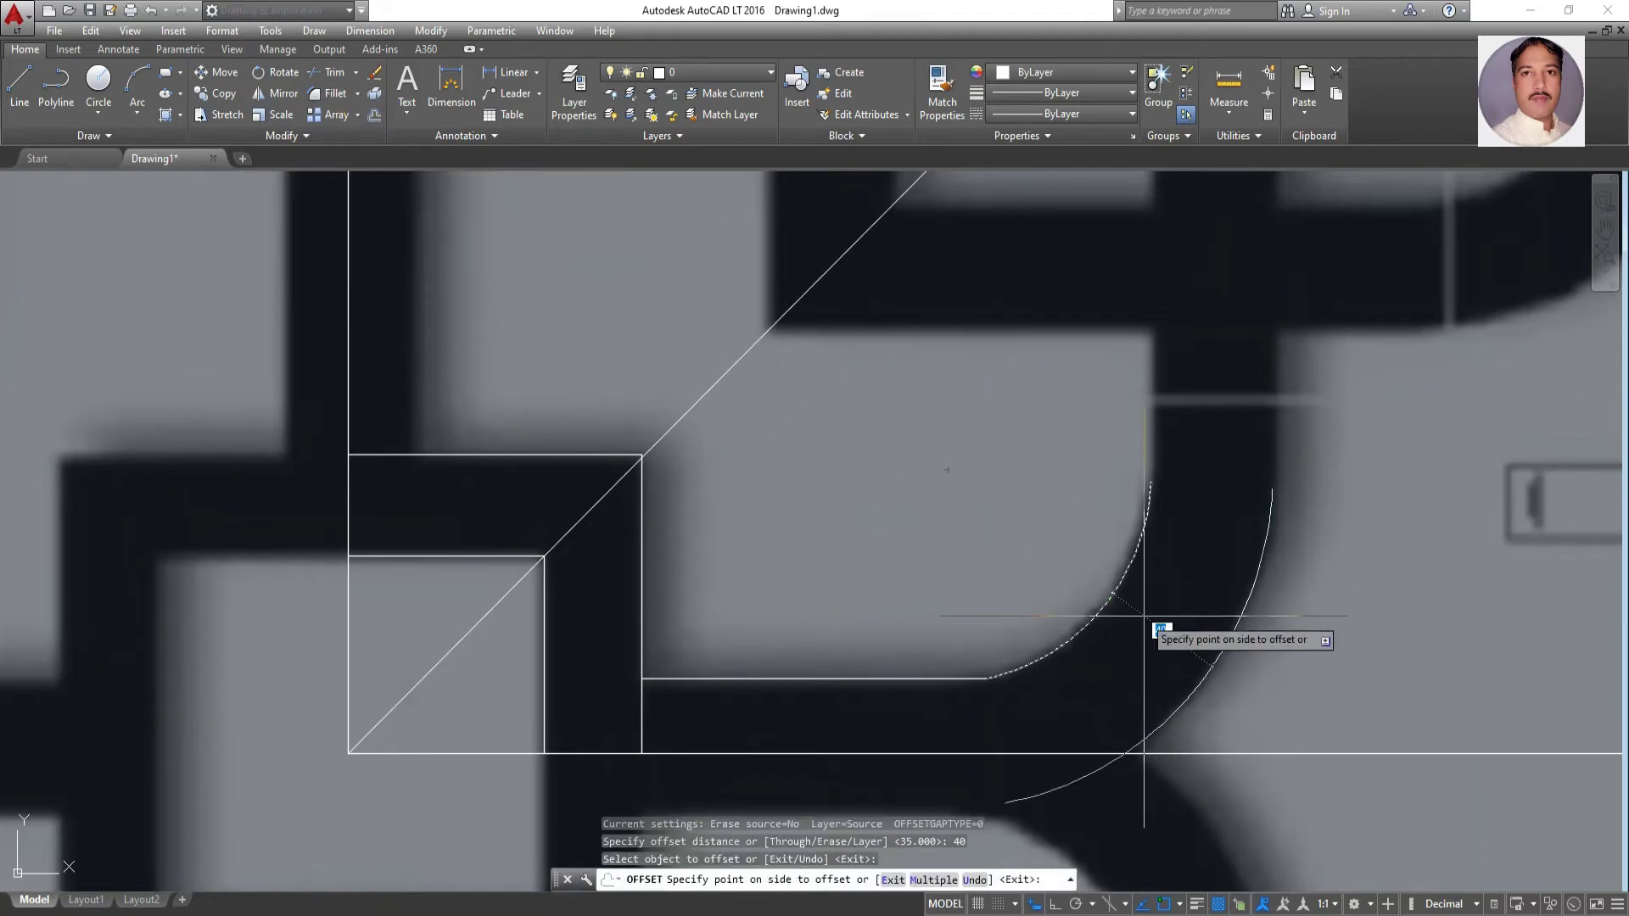
pyautogui.click(1144, 613)
pyautogui.scroll(-4, 1141, 615)
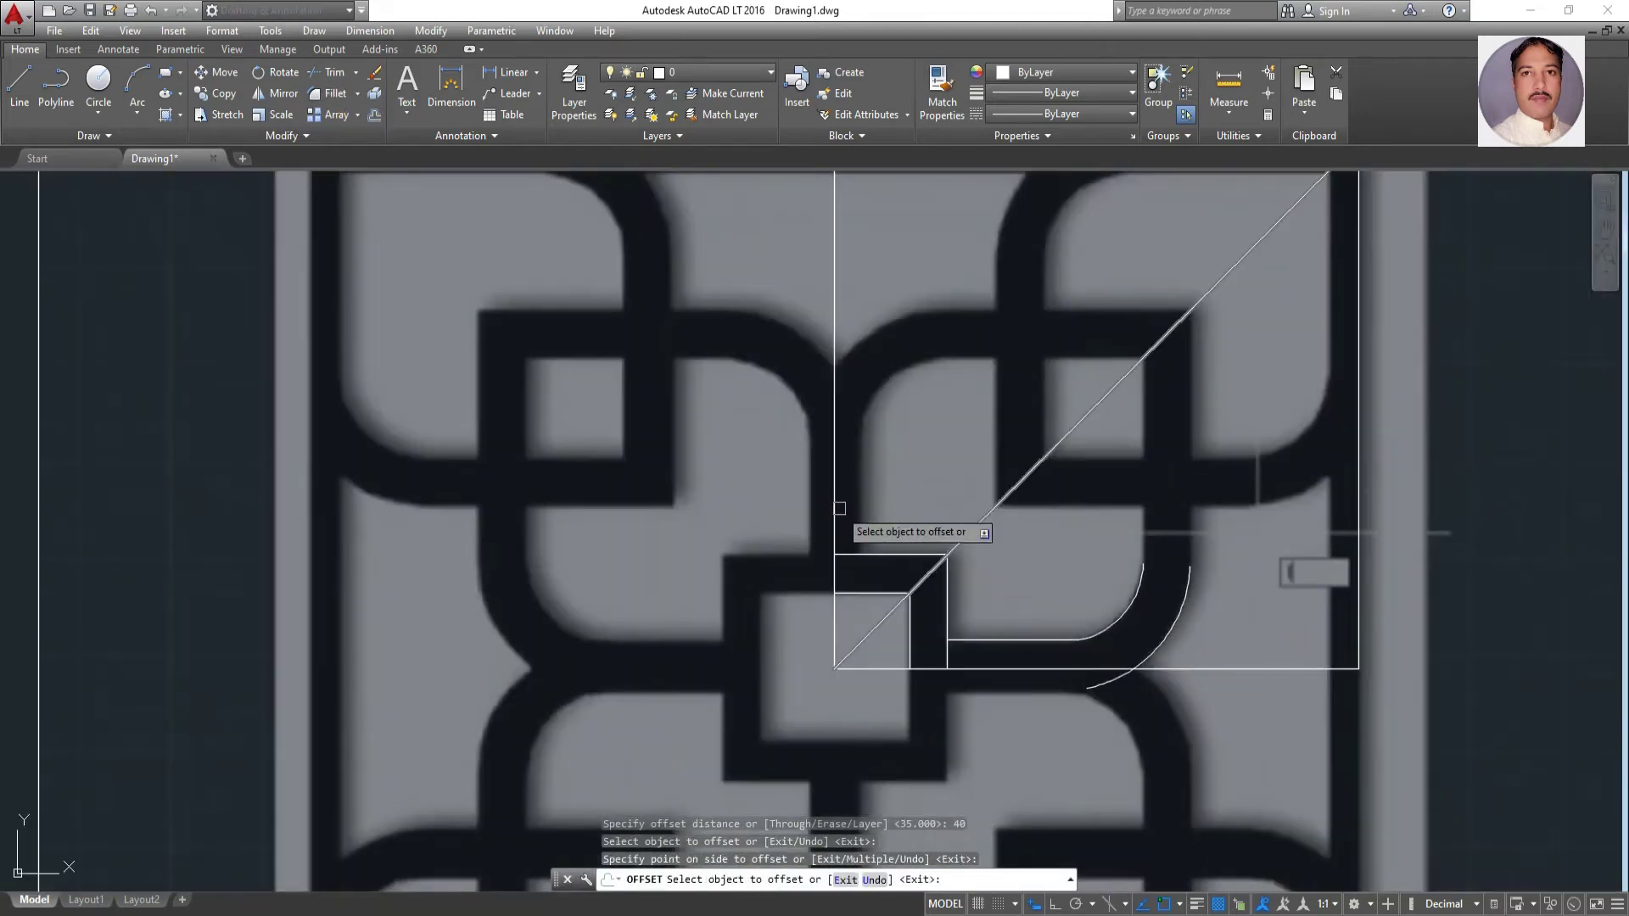
# Trim the outer arc's tail below the square's bottom border
pyautogui.click(347, 74)
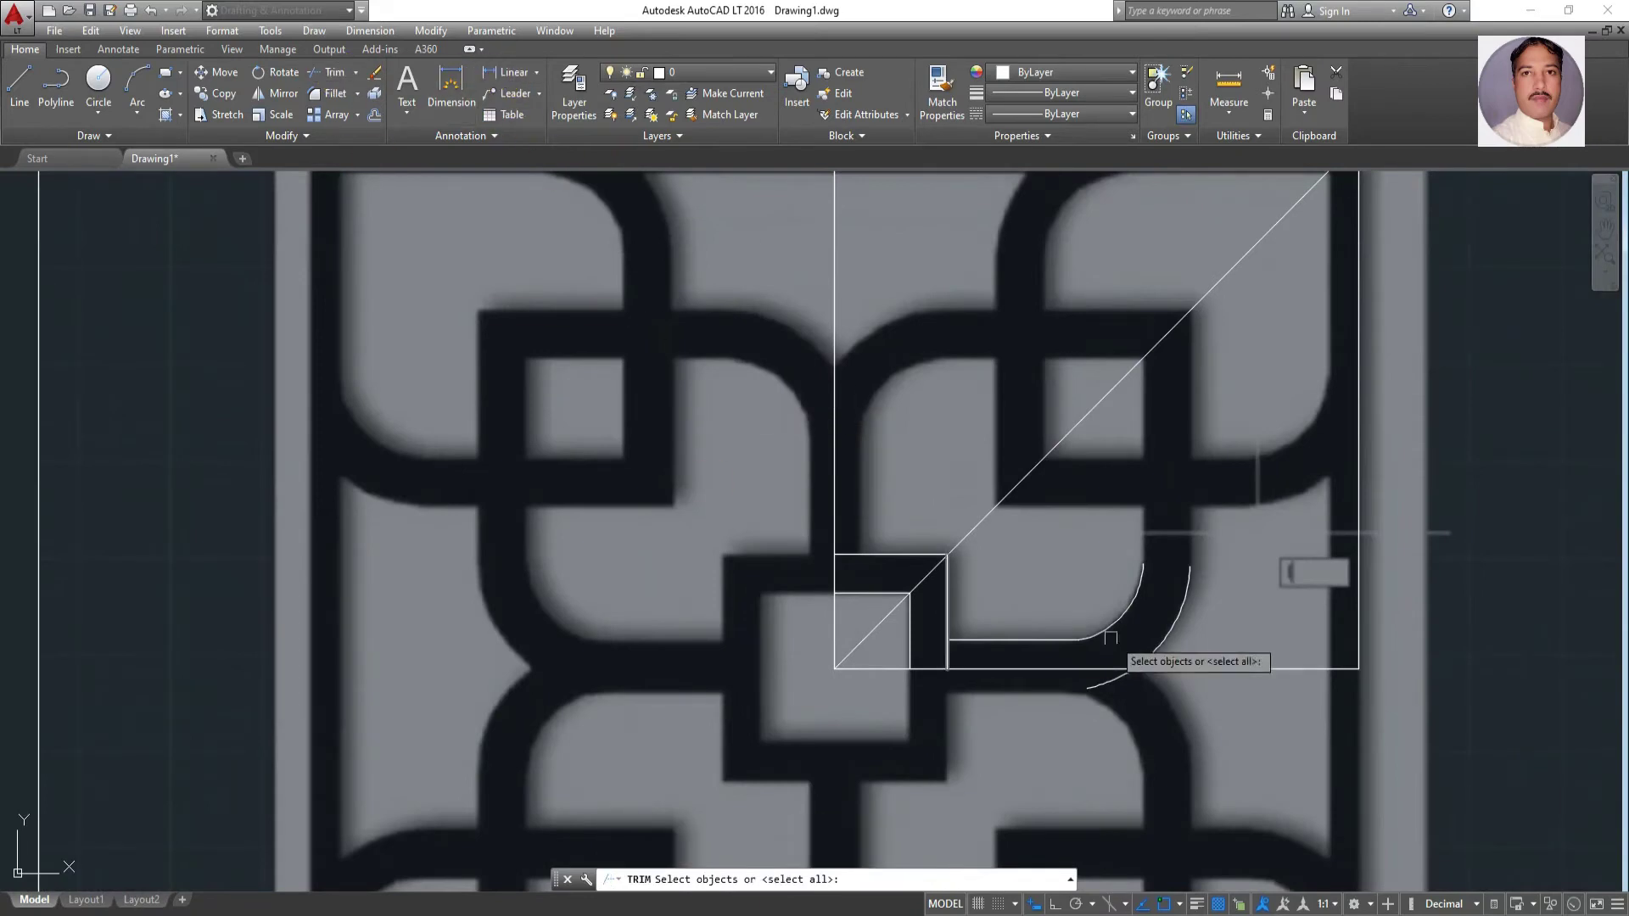
pyautogui.press('Return')
pyautogui.click(1107, 680)
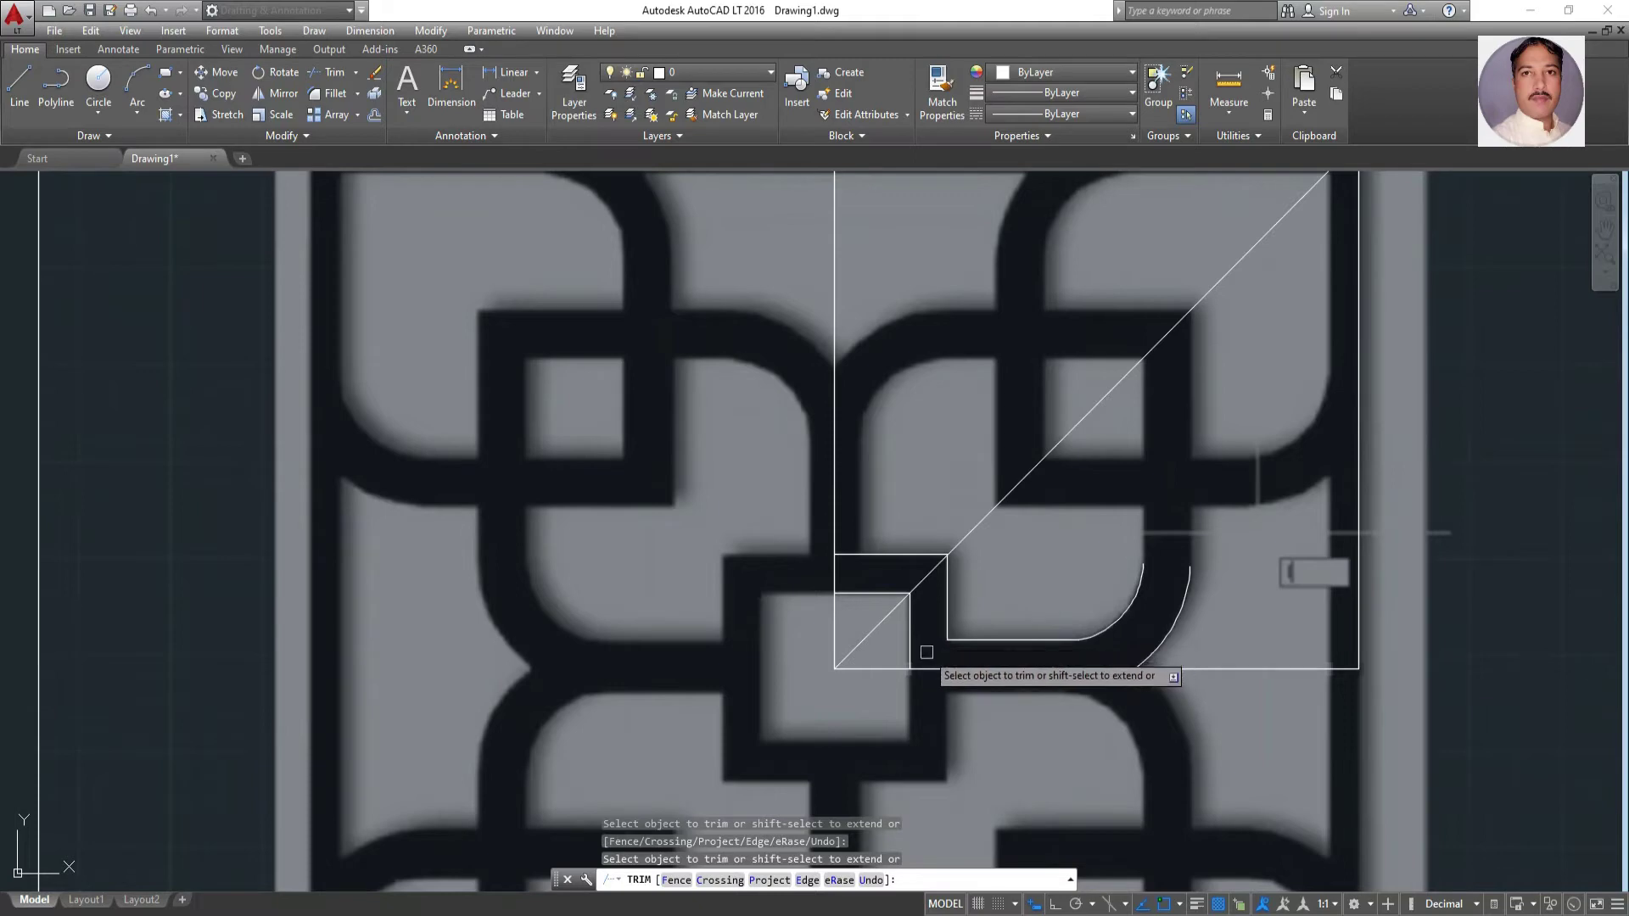
pyautogui.press('Escape')
# Delete the two short top edges of the nested corner squares
pyautogui.click(722, 530)
pyautogui.click(956, 598)
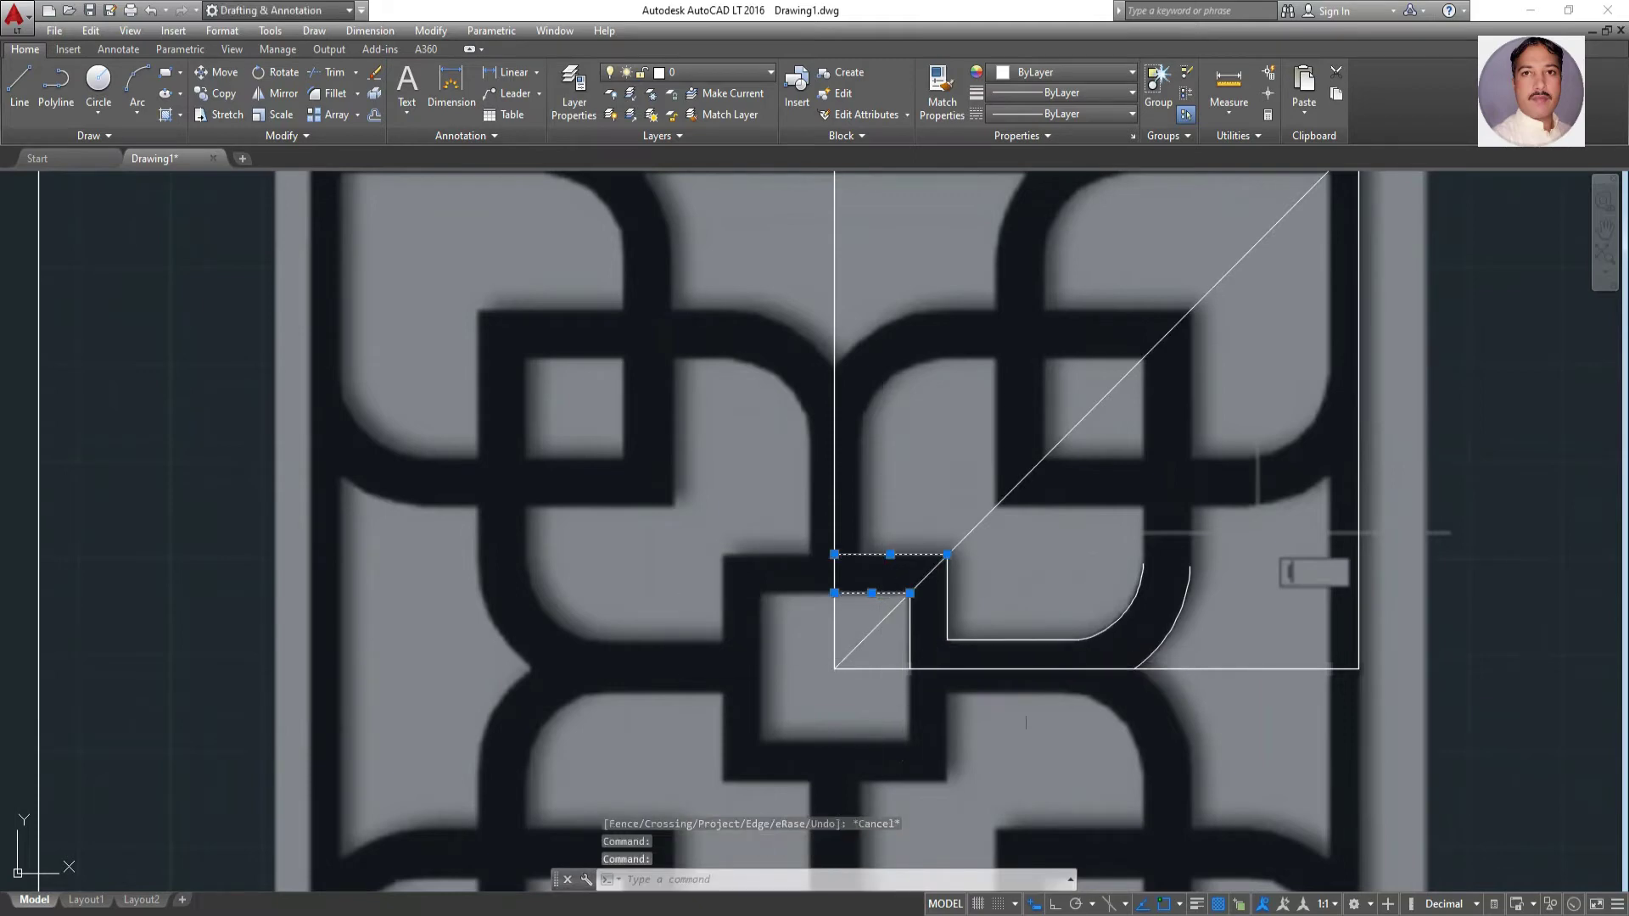
pyautogui.press('Delete')
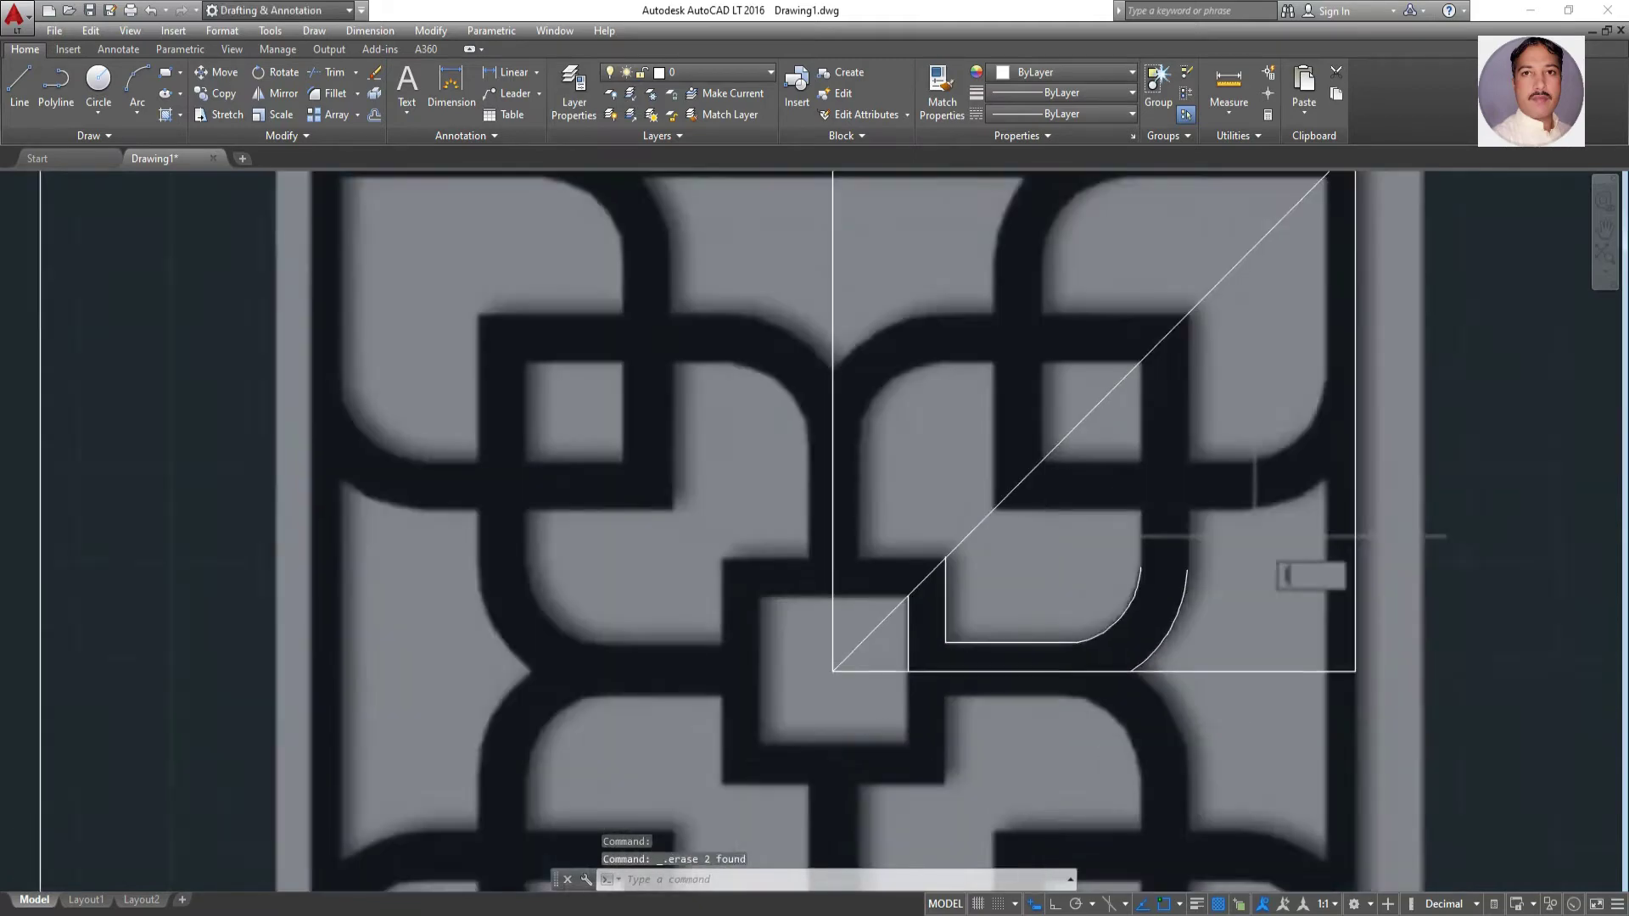
pyautogui.scroll(2, 1104, 726)
pyautogui.scroll(-2, 1133, 725)
pyautogui.scroll(2, 1238, 660)
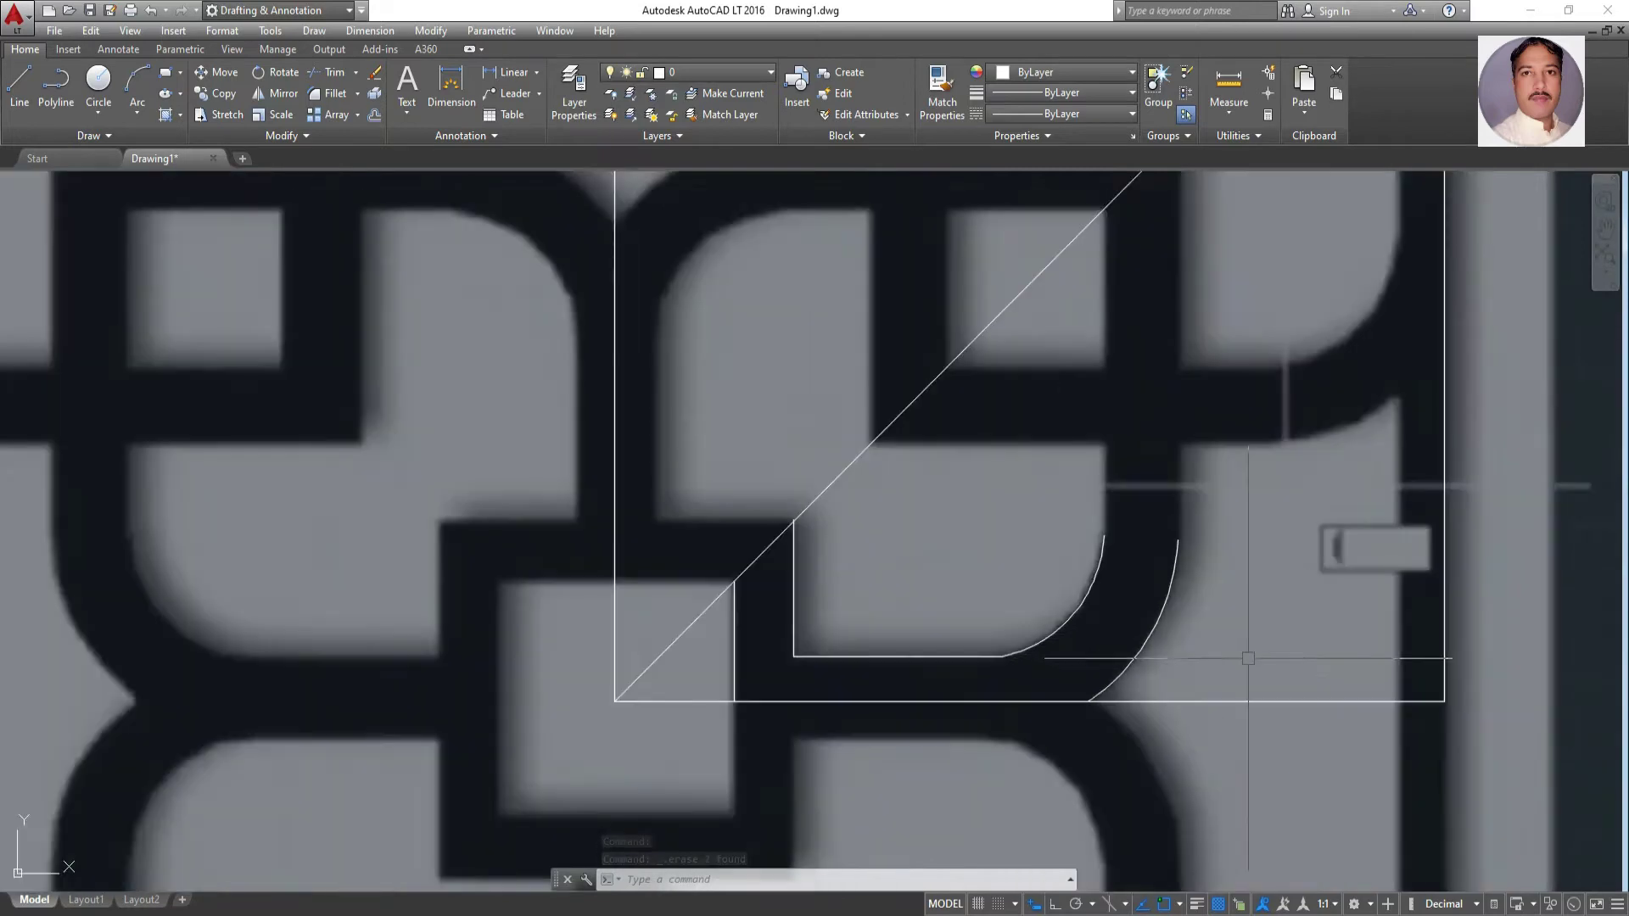
# Draw a vertical line with Ortho on from the outer arc's upper end past the diagonal
pyautogui.click(13, 101)
pyautogui.click(1178, 540)
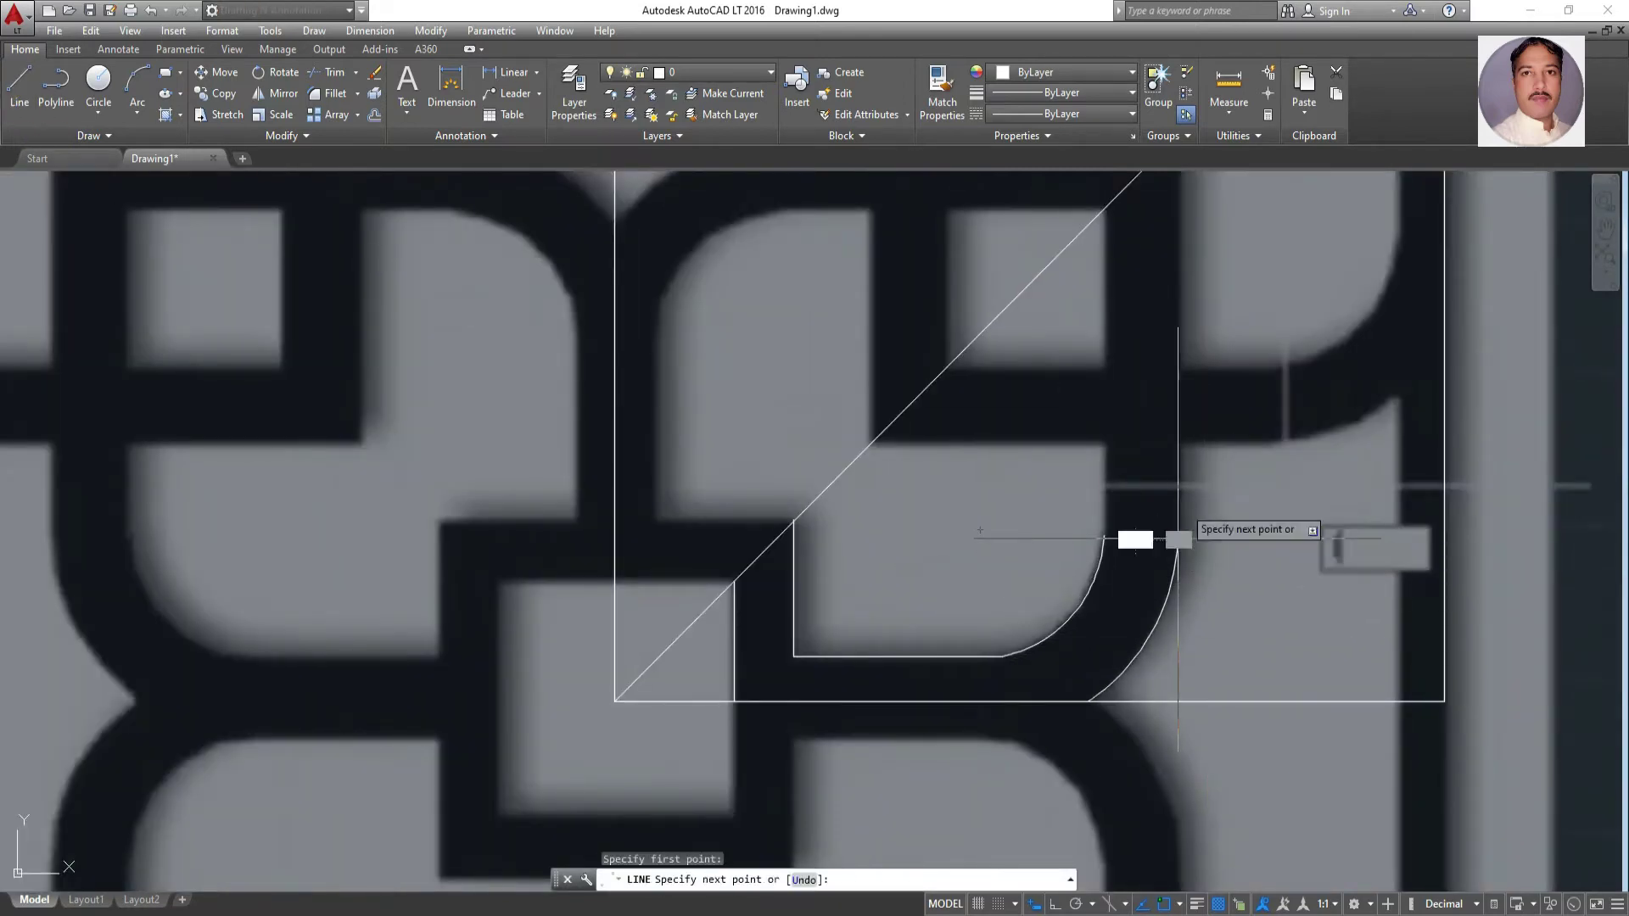
pyautogui.scroll(-4, 1195, 392)
pyautogui.click(1055, 904)
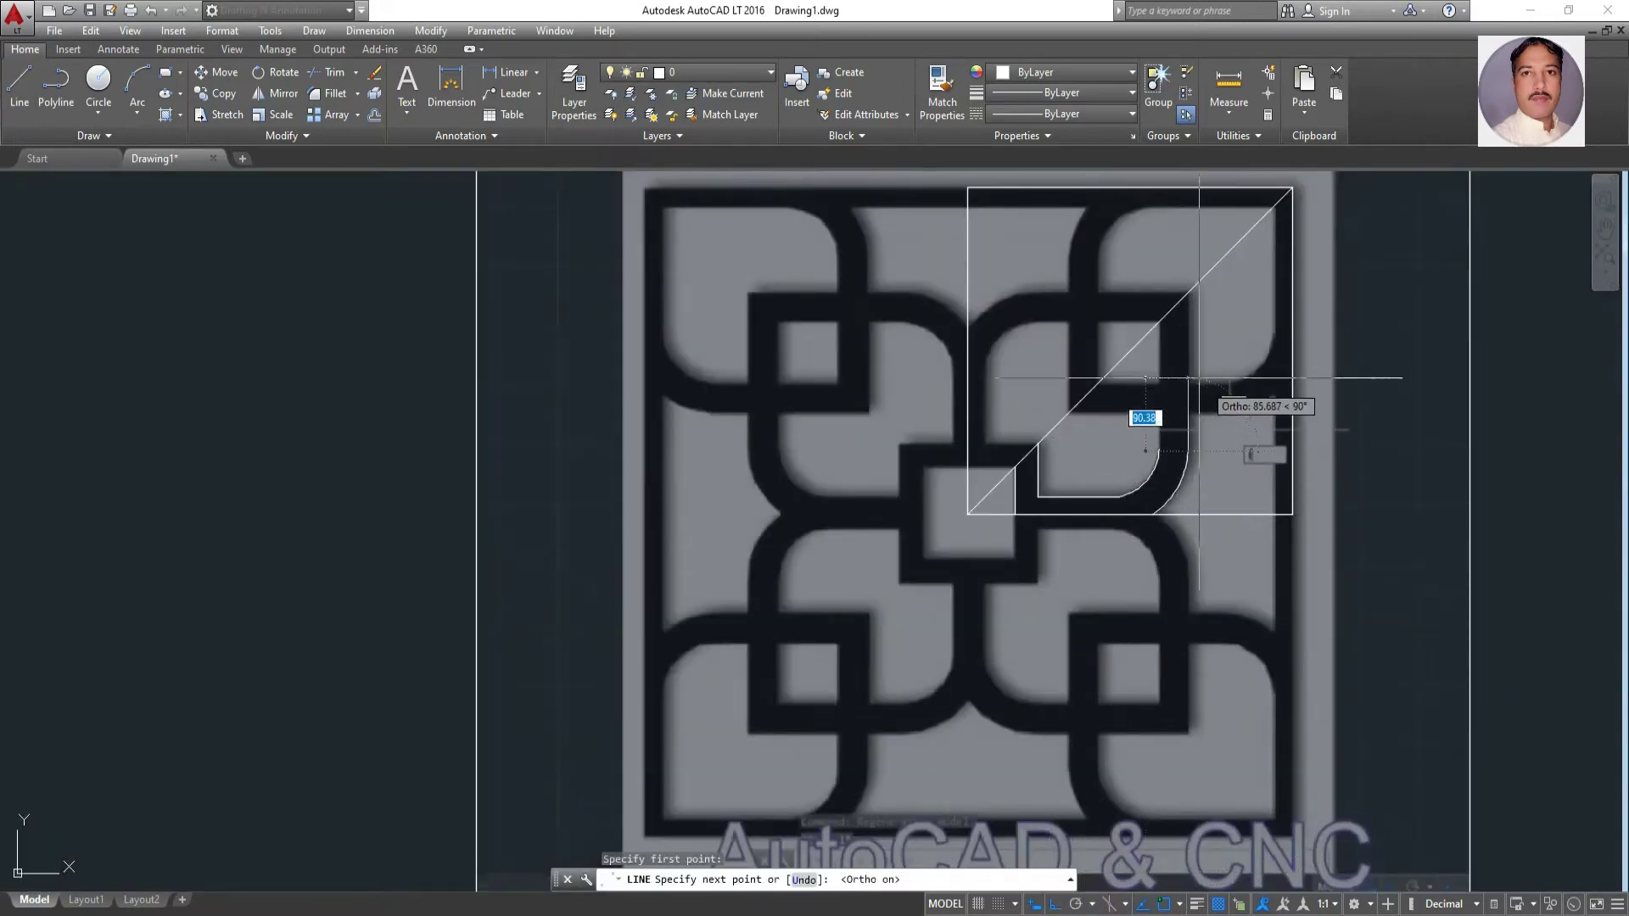
pyautogui.scroll(5, 1156, 298)
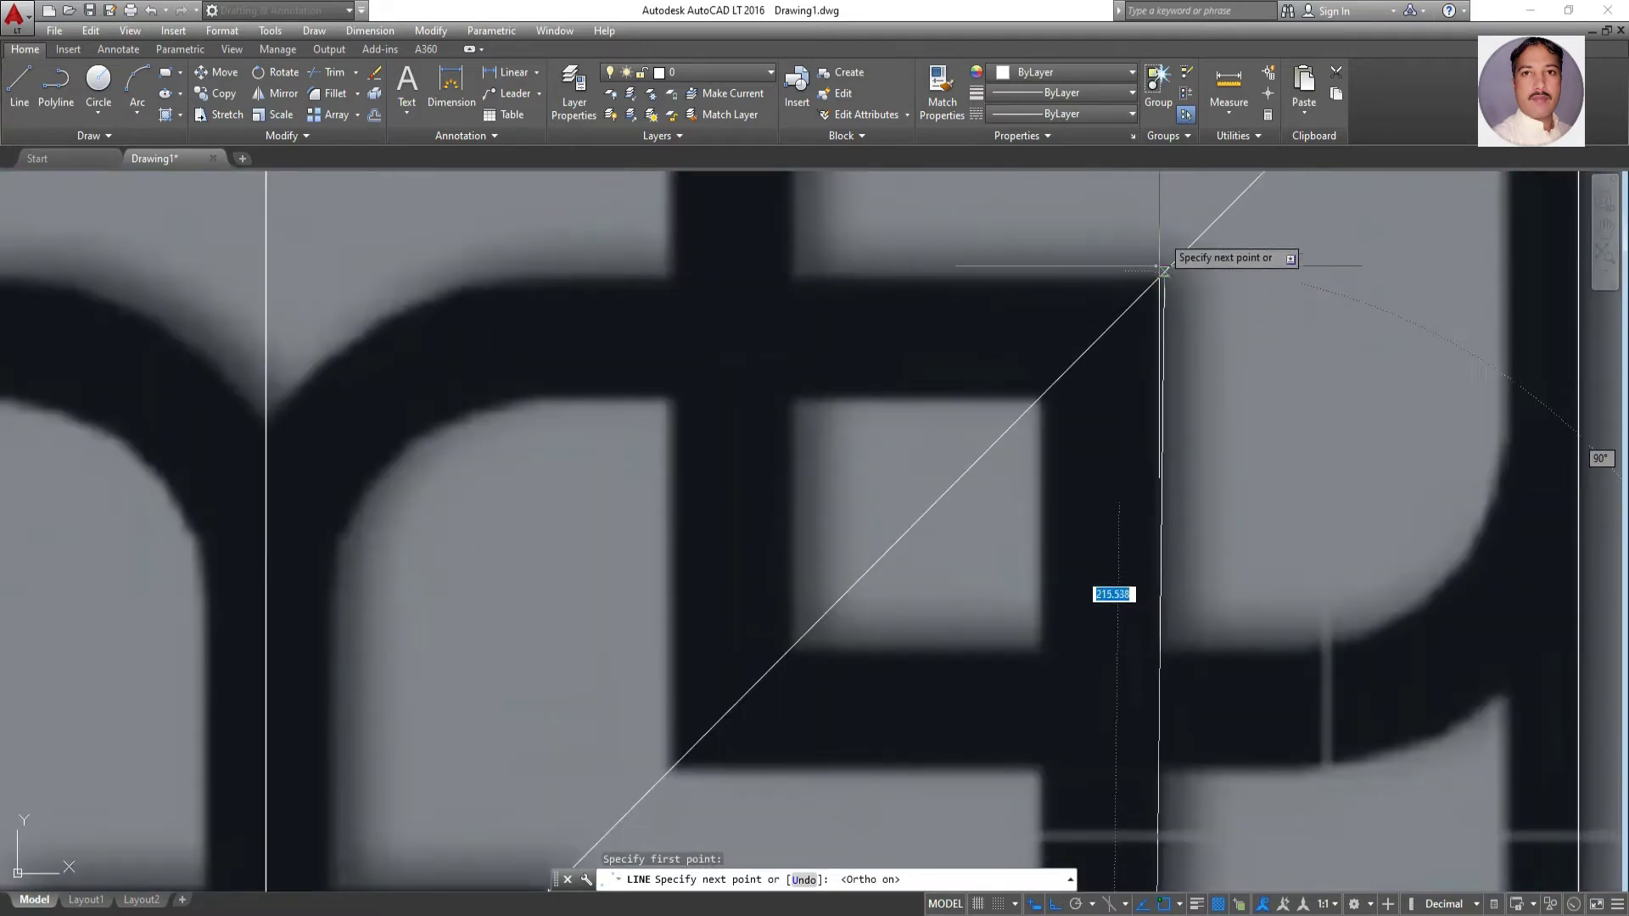
pyautogui.press('Escape')
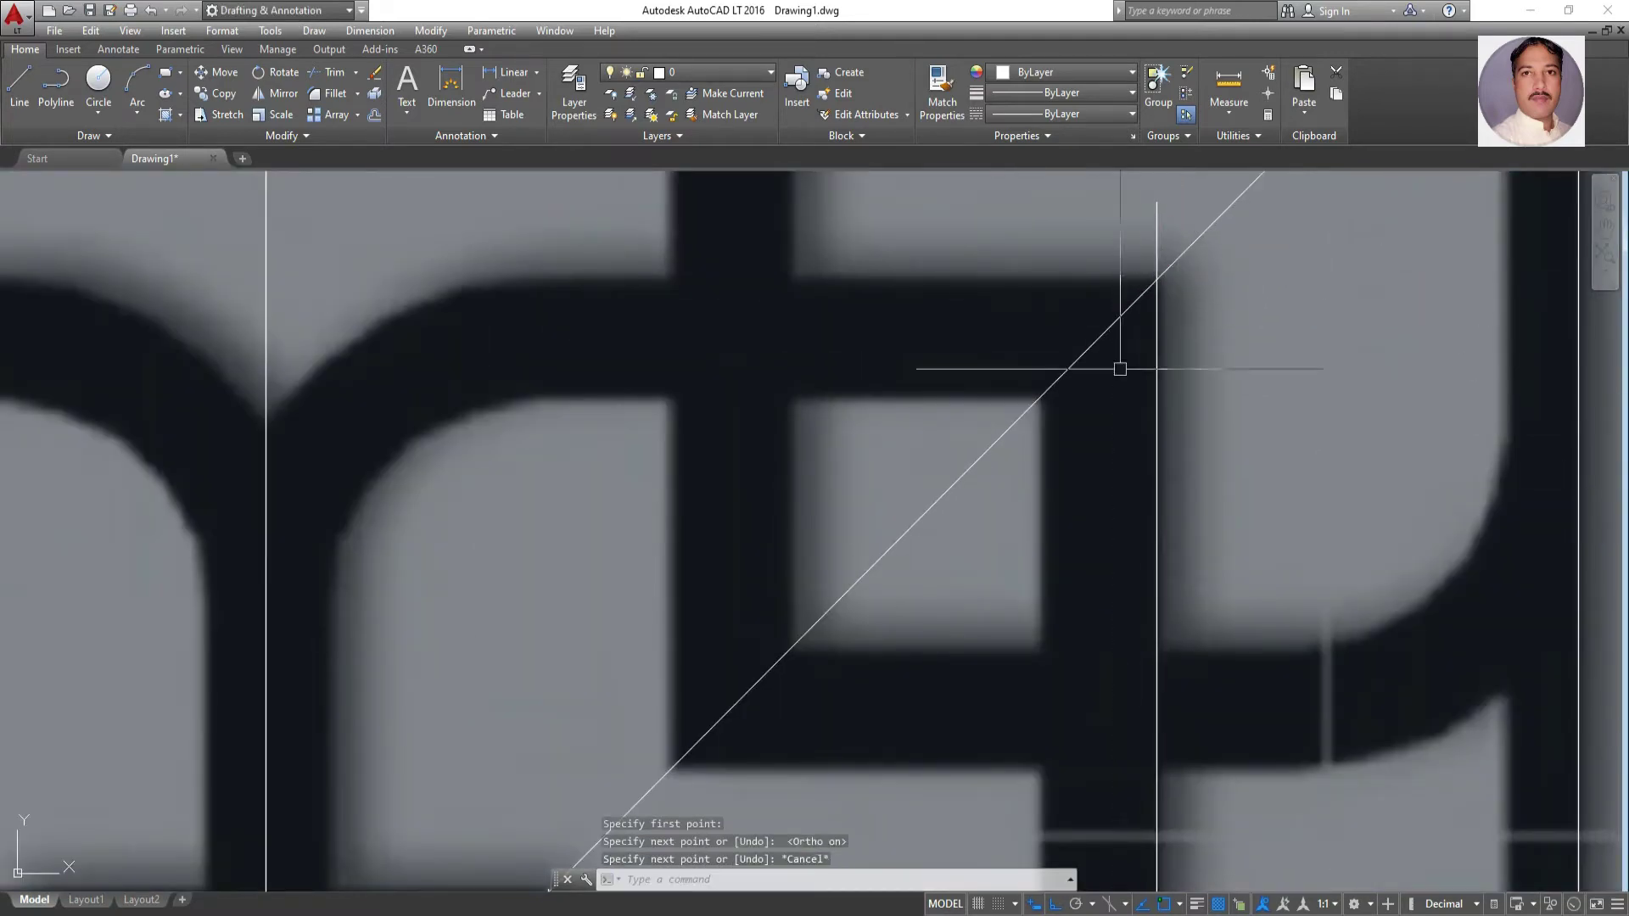
pyautogui.scroll(-5, 1116, 363)
pyautogui.scroll(2, 1094, 509)
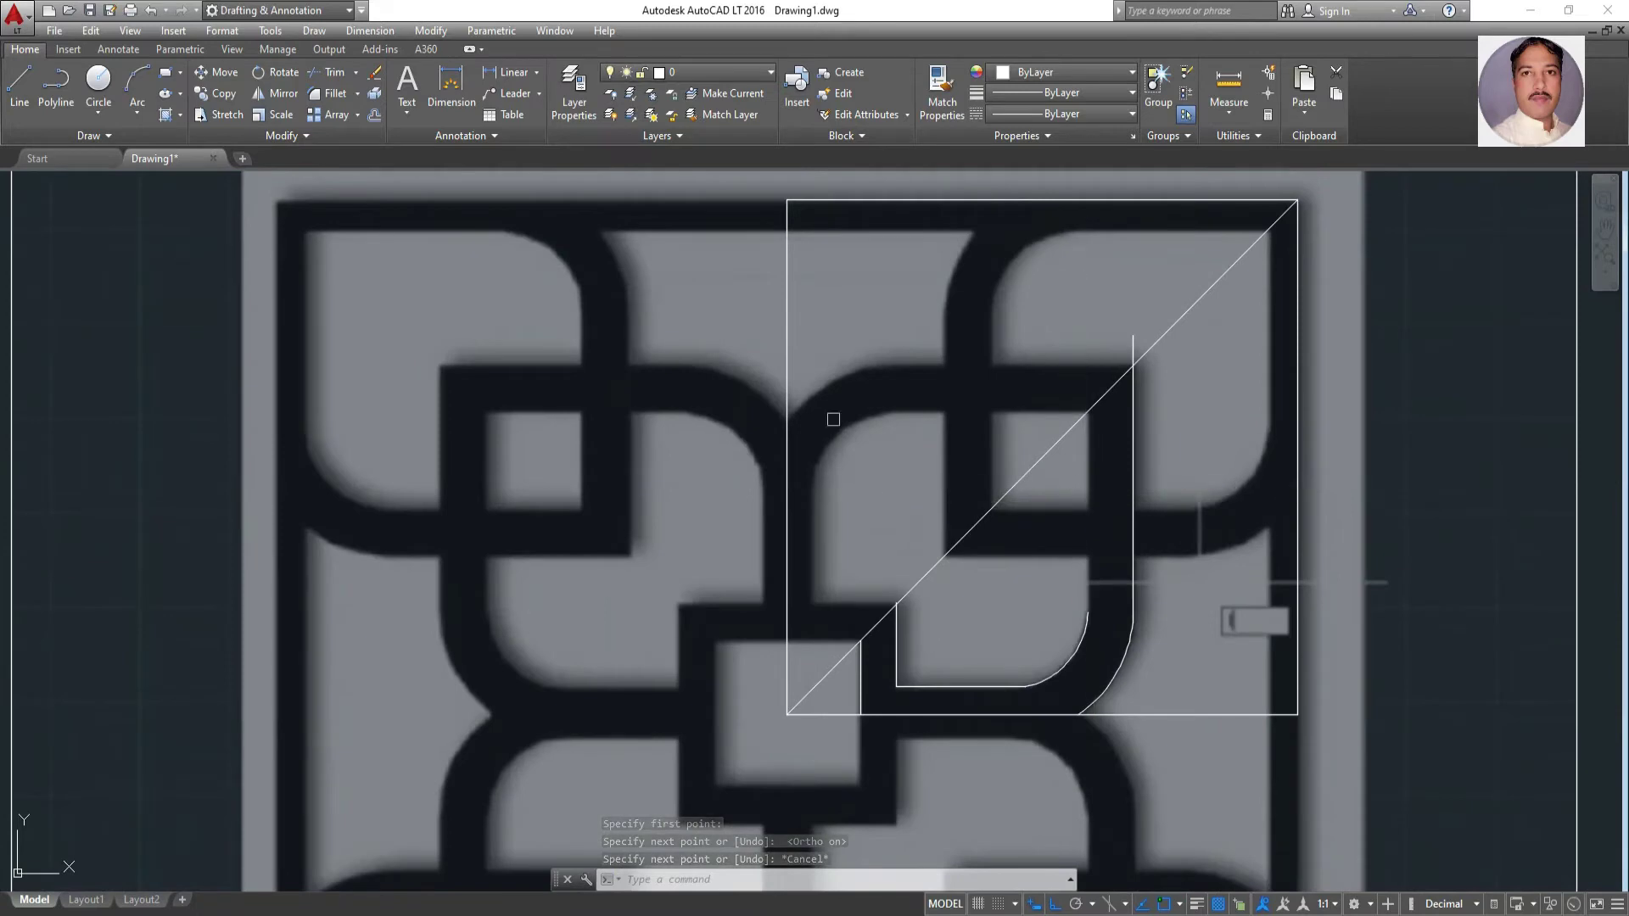
# Offset the vertical line 40 units to make a parallel copy inside it
pyautogui.click(374, 114)
pyautogui.press('Return')
pyautogui.click(1133, 482)
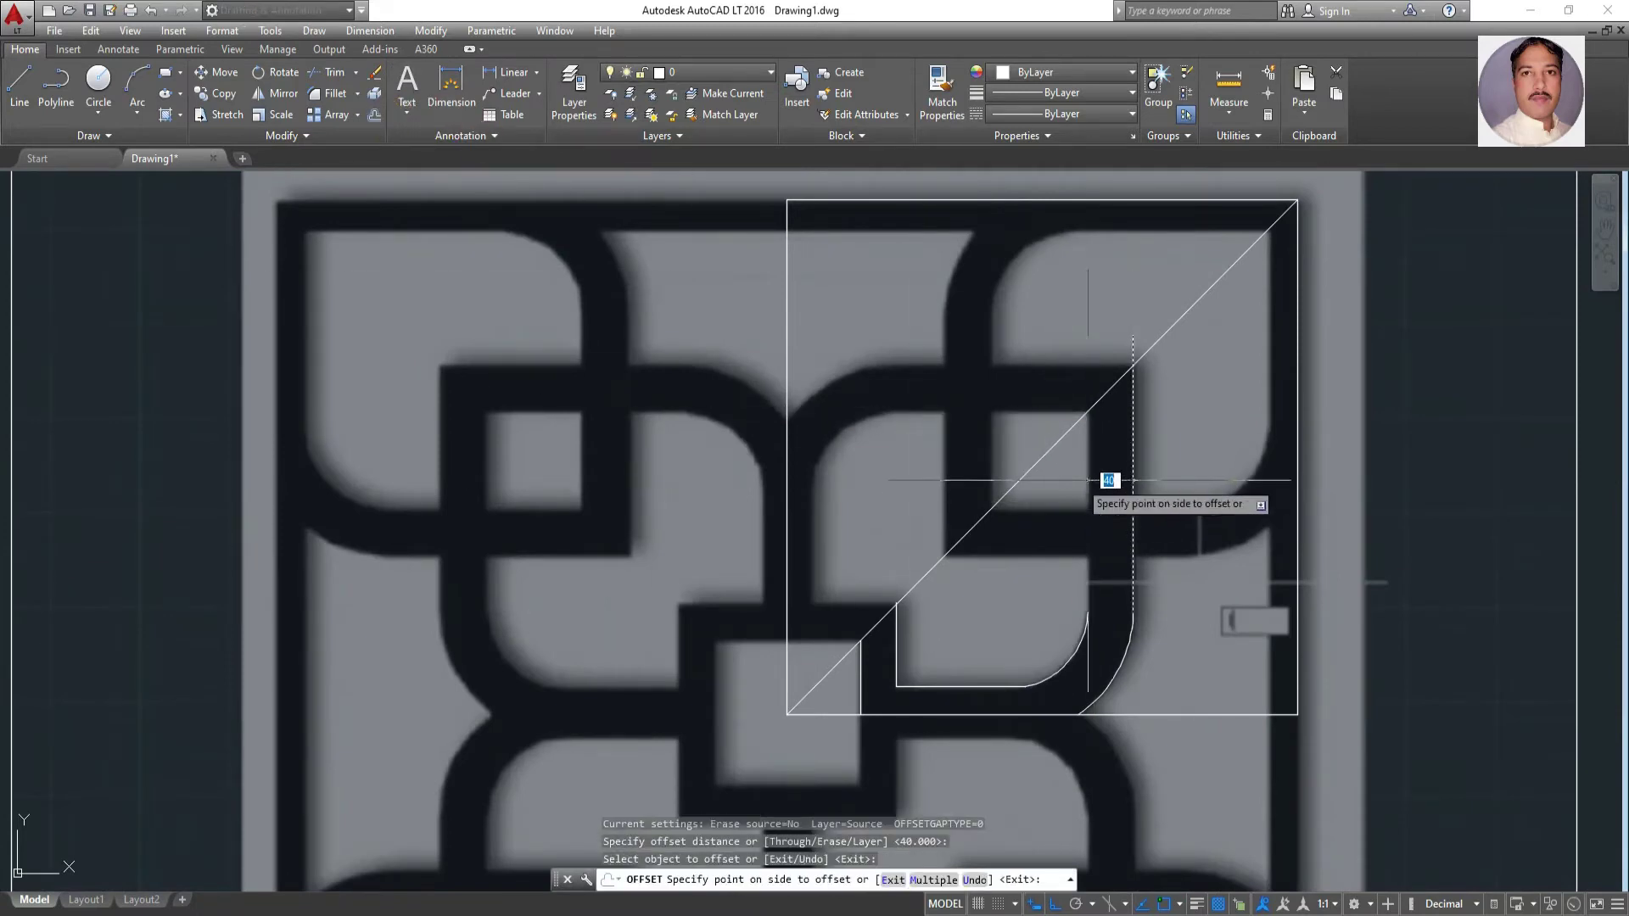
pyautogui.press('Escape')
pyautogui.scroll(-3, 1188, 570)
pyautogui.scroll(5, 1077, 519)
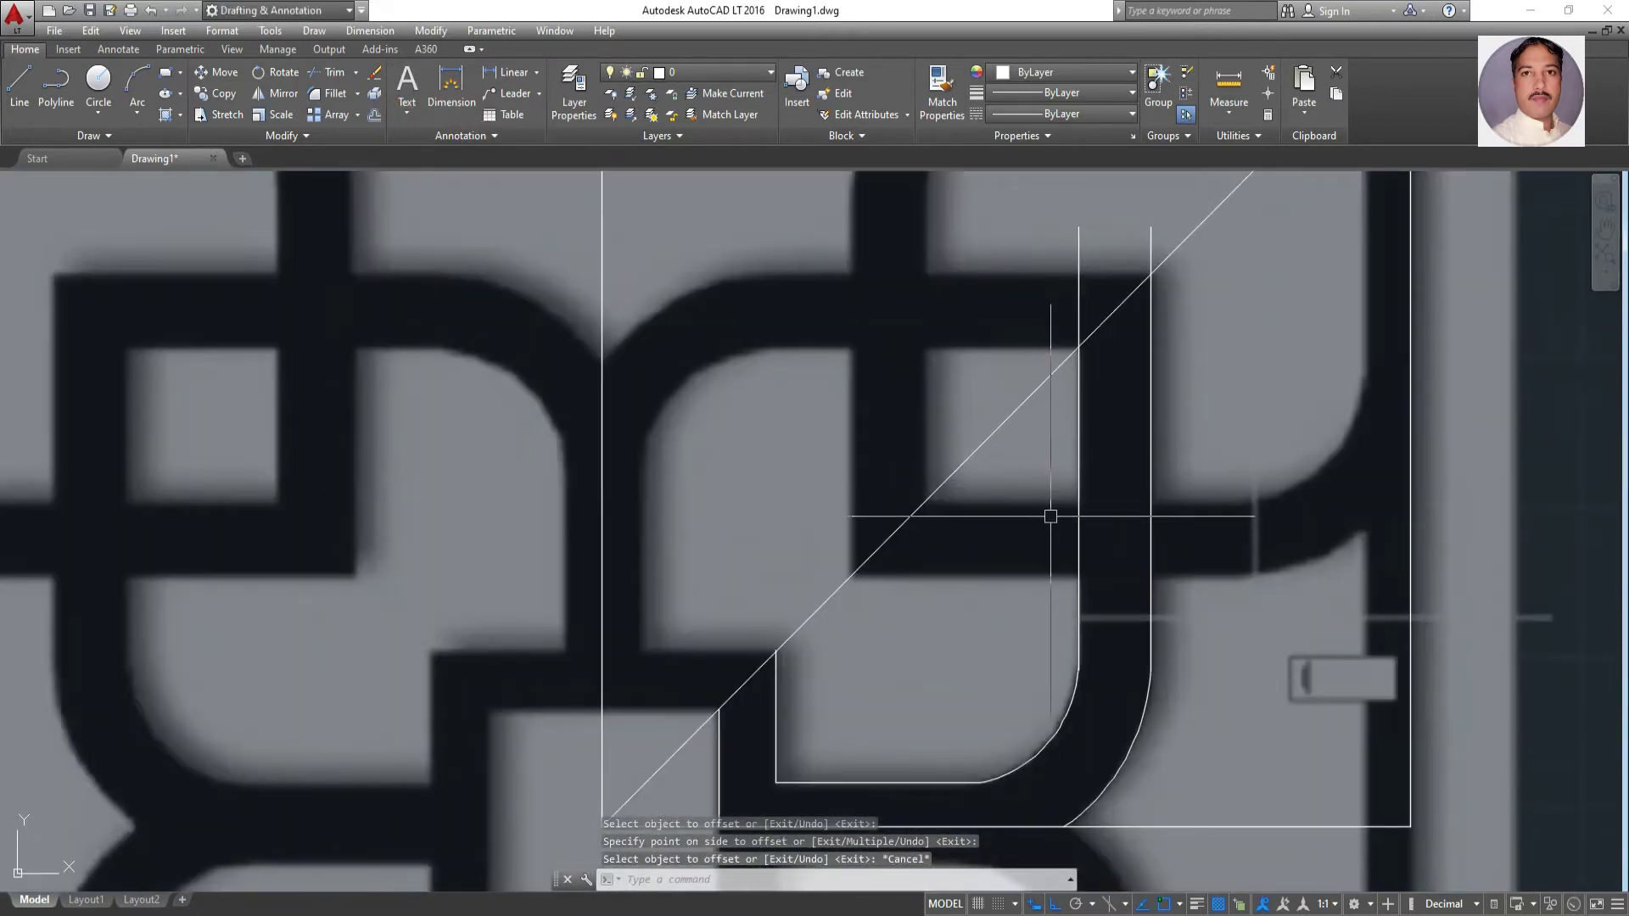
# Trim the inner vertical line's part above the diagonal so it ends there
pyautogui.click(330, 71)
pyautogui.press('Return')
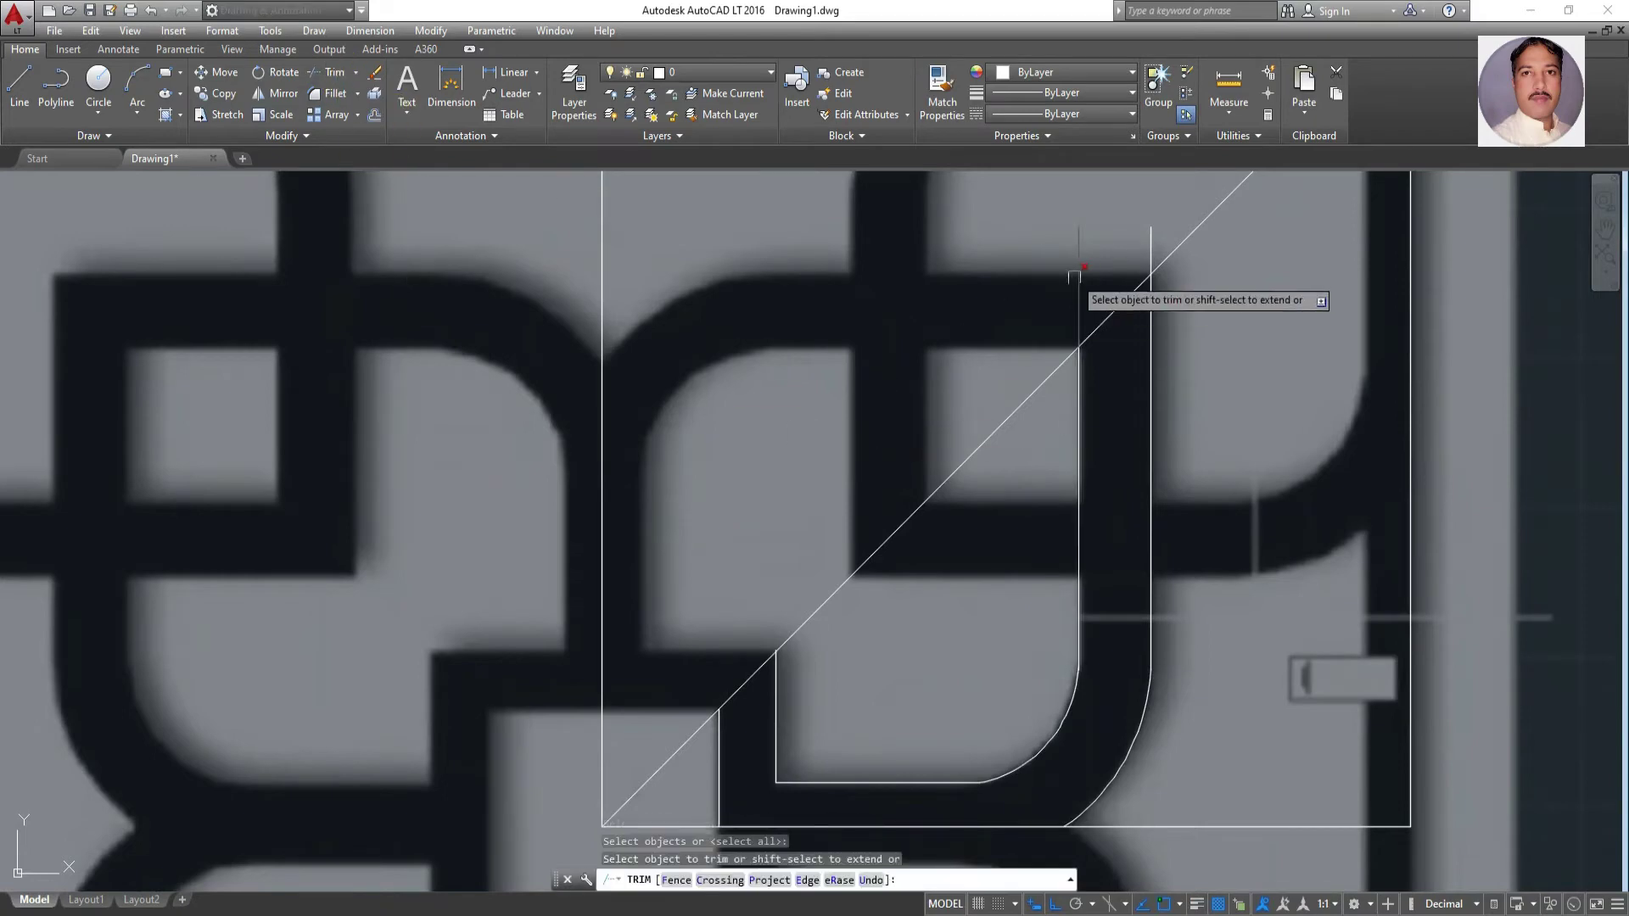
pyautogui.click(1076, 277)
pyautogui.scroll(-3, 1131, 484)
pyautogui.scroll(3, 1114, 532)
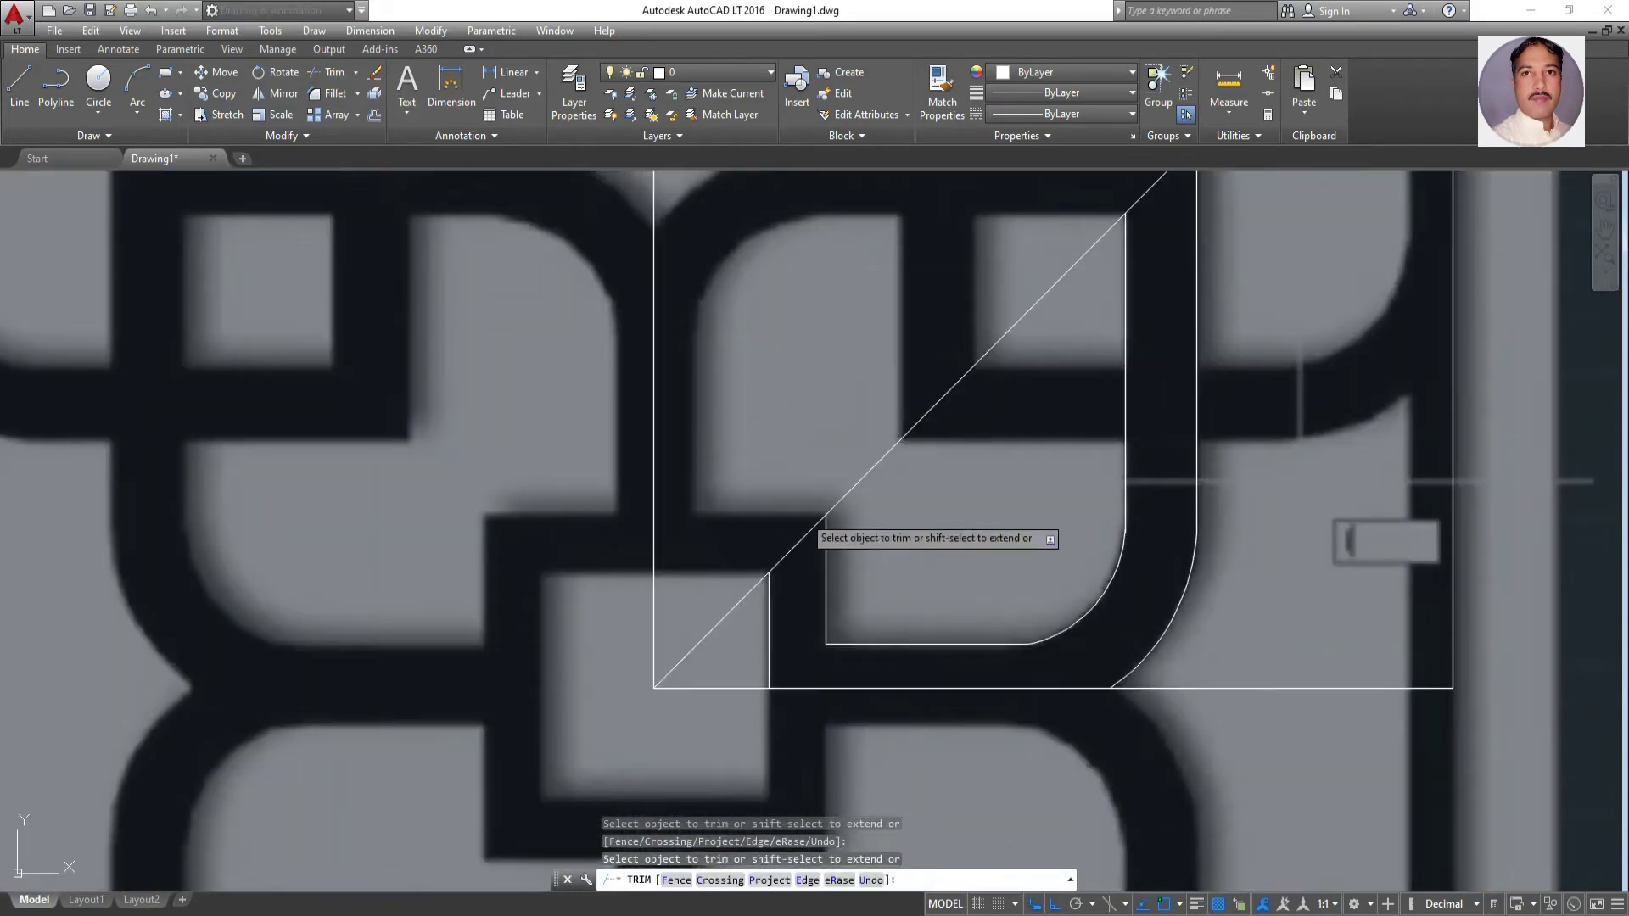
pyautogui.scroll(5, 804, 516)
pyautogui.scroll(-5, 782, 571)
pyautogui.scroll(2, 760, 656)
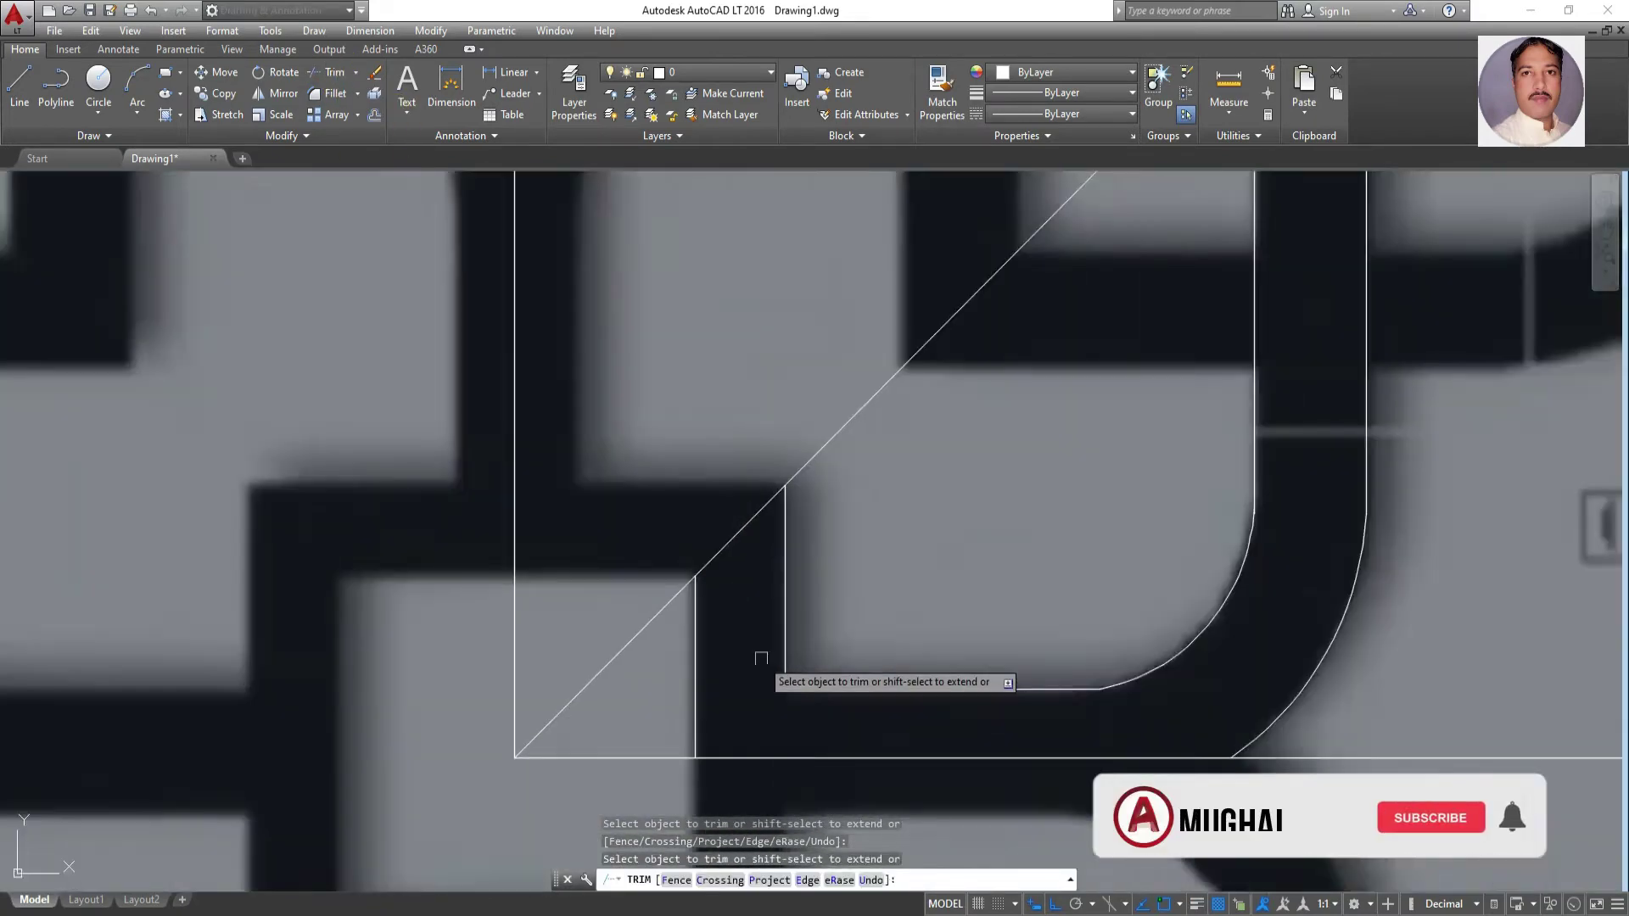
pyautogui.scroll(-5, 761, 658)
pyautogui.scroll(2, 819, 628)
pyautogui.press('Escape')
pyautogui.press('Escape')
pyautogui.press('Escape')
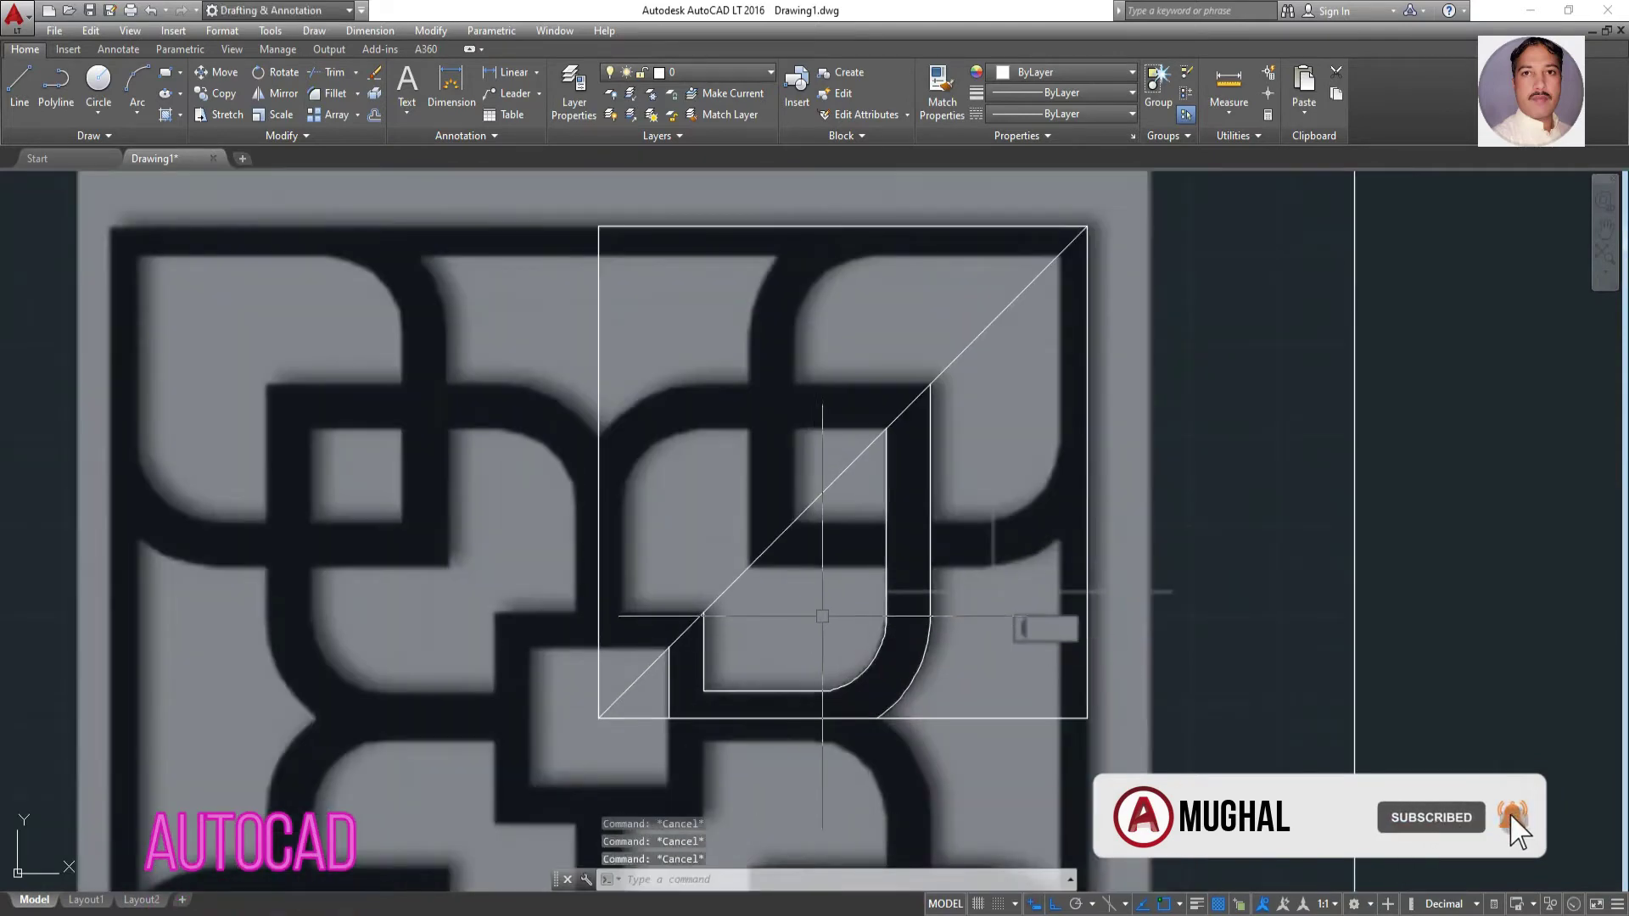
pyautogui.scroll(2, 1018, 577)
pyautogui.scroll(2, 1018, 575)
pyautogui.scroll(-4, 1020, 578)
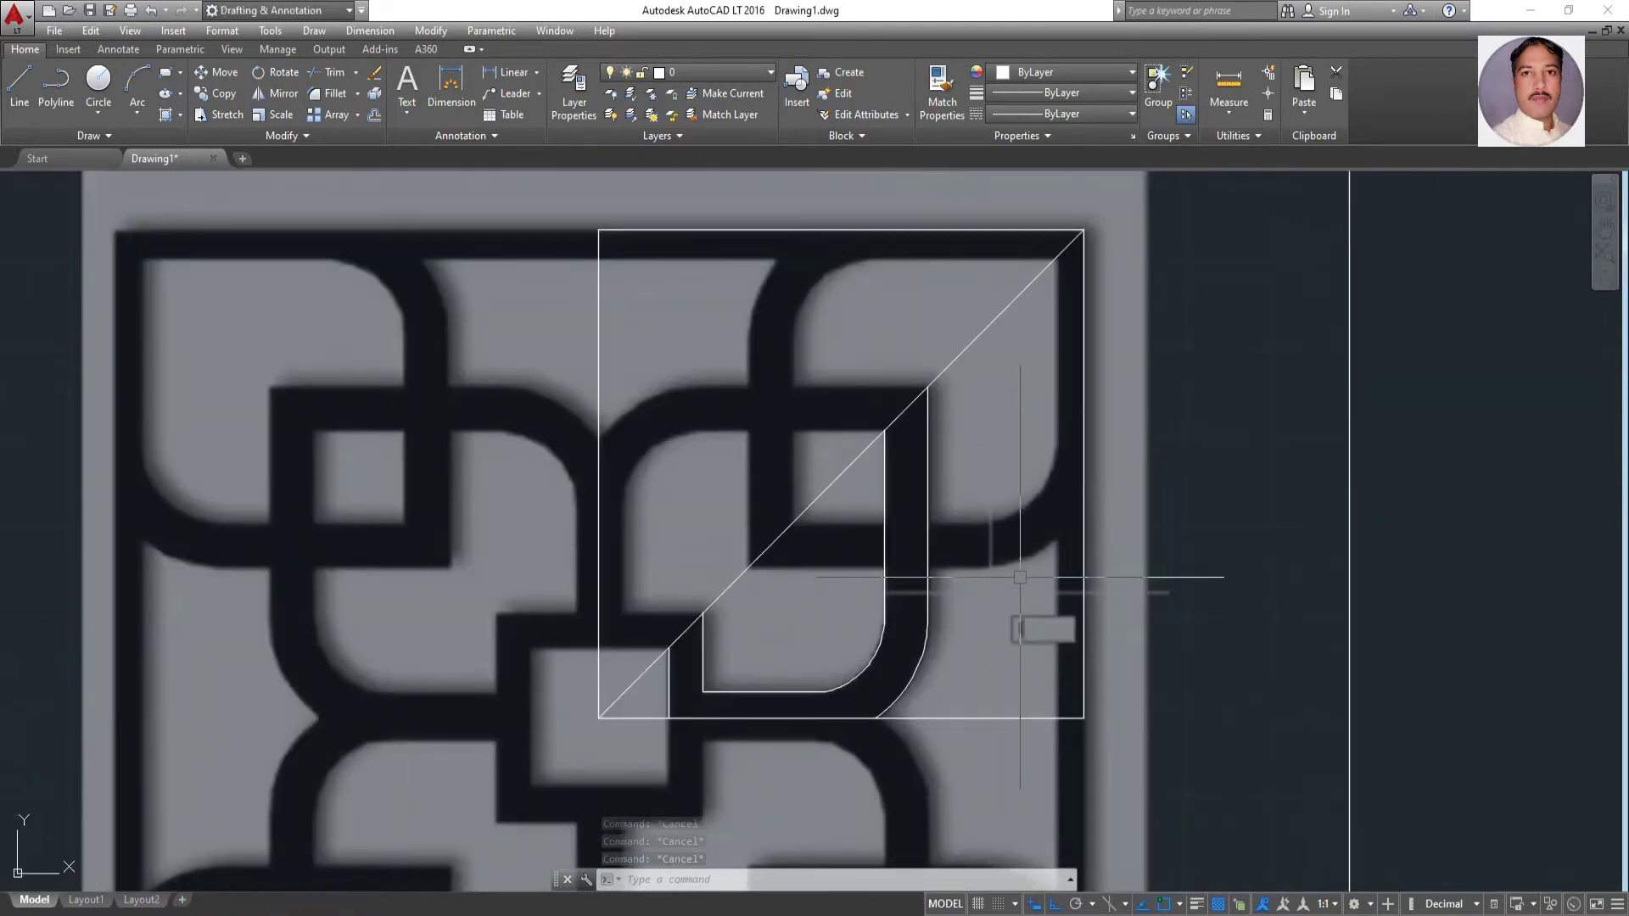
# Draw a horizontal line from the right vertical line across past the diagonal
pyautogui.click(44, 103)
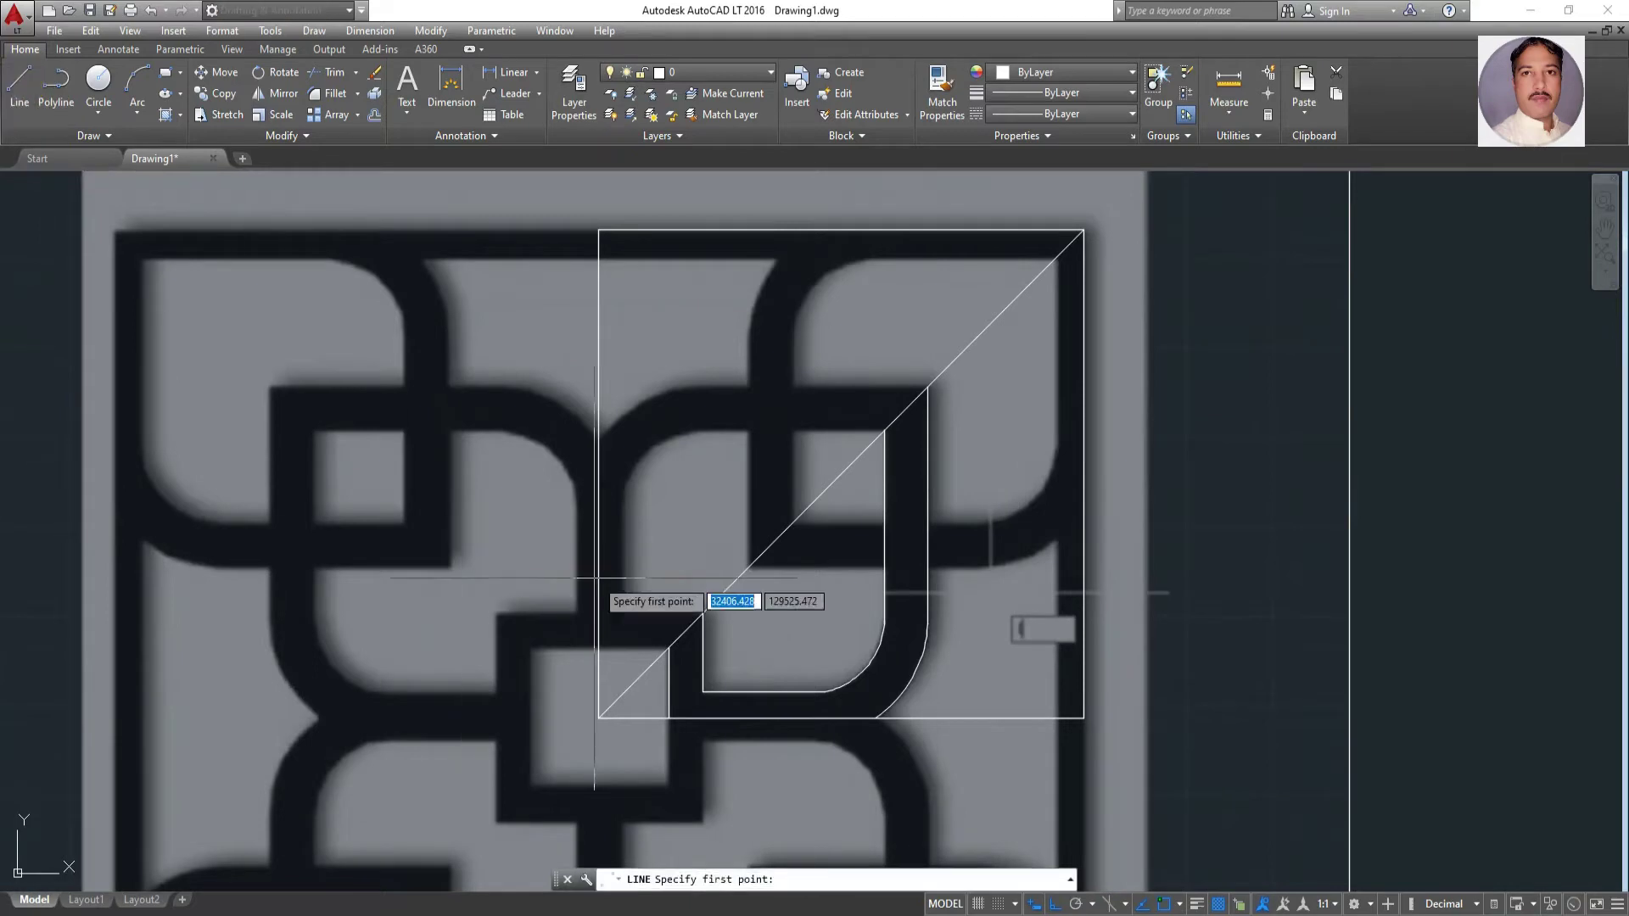
pyautogui.scroll(4, 757, 573)
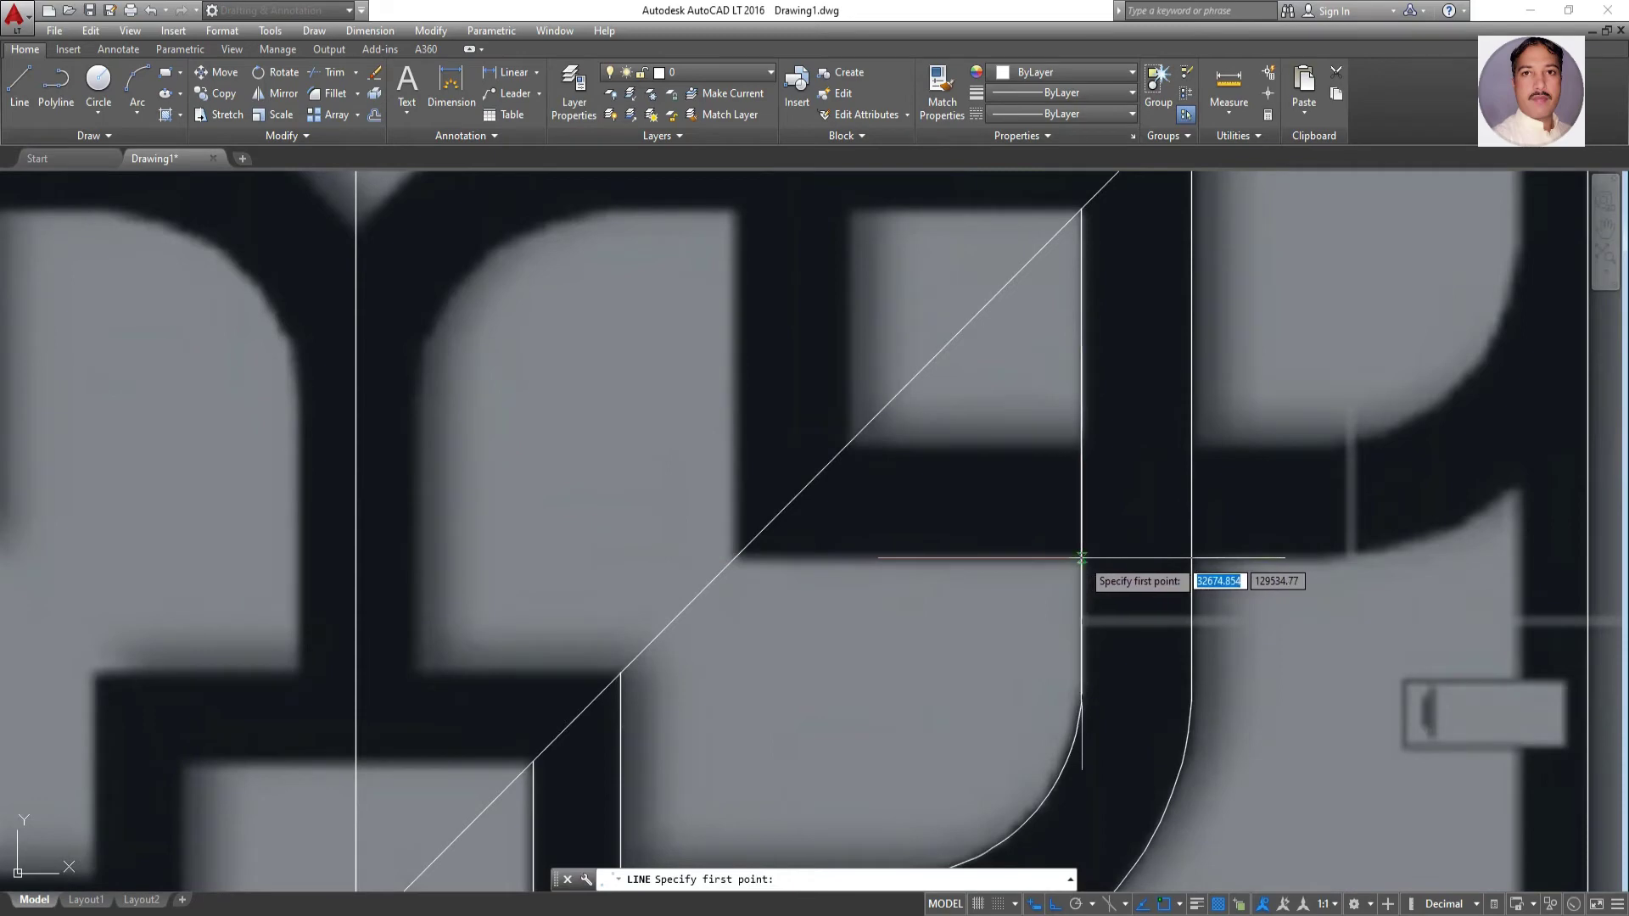
pyautogui.click(1081, 558)
pyautogui.click(649, 557)
pyautogui.press('Escape')
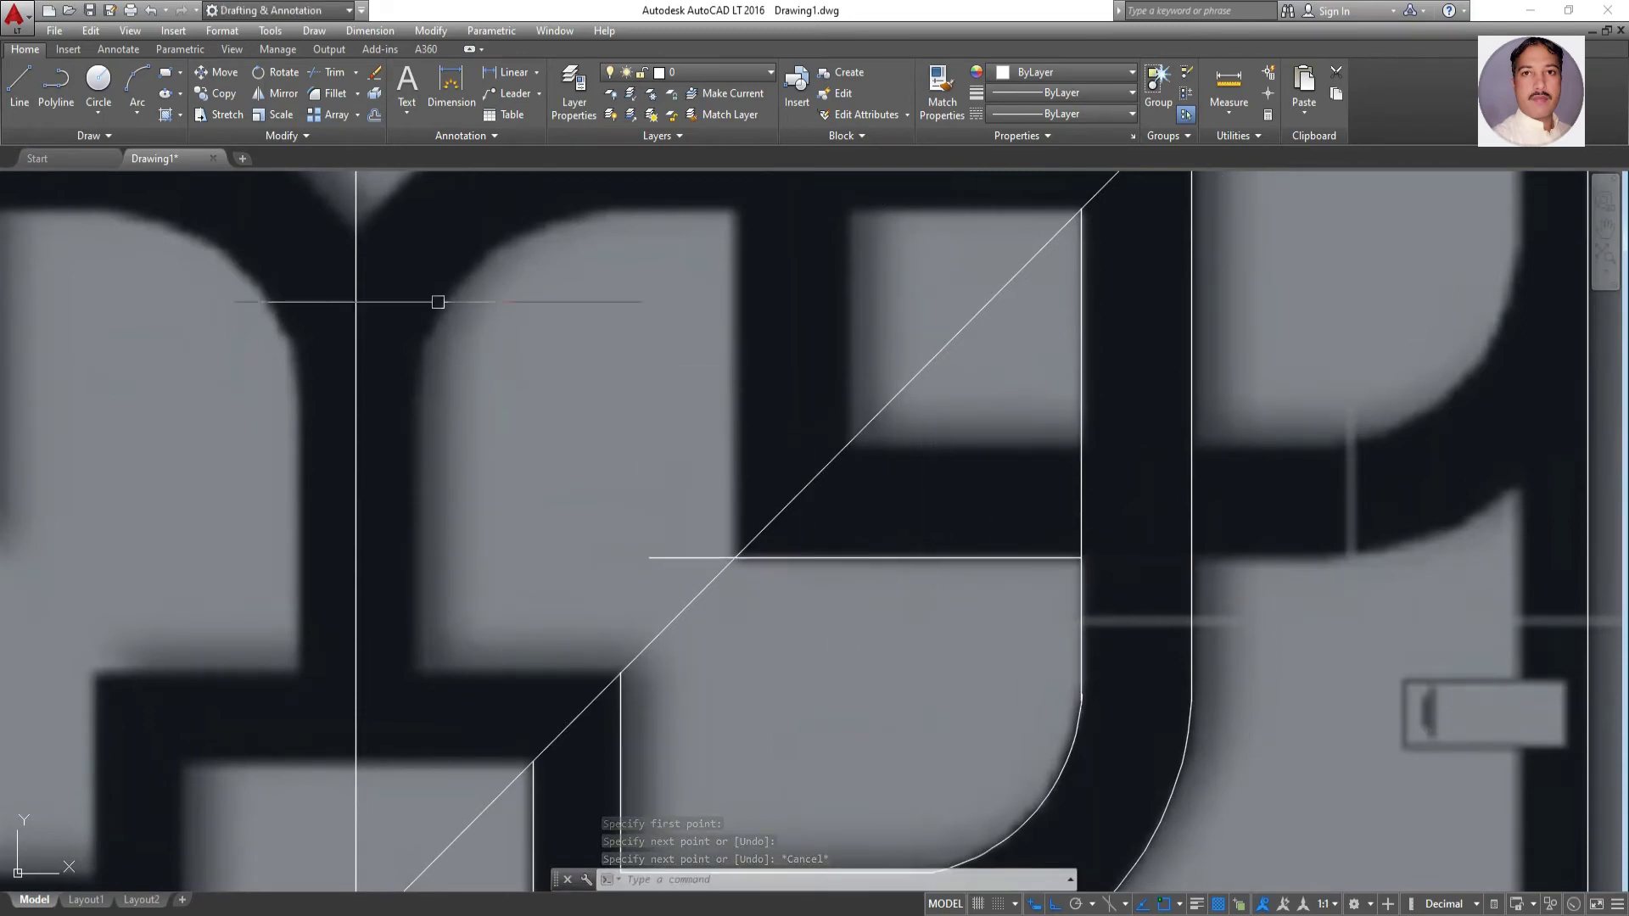
# Trim out the horizontal line's piece crossing the vertical bar
pyautogui.write('ex')
pyautogui.press('Return')
pyautogui.press('Return')
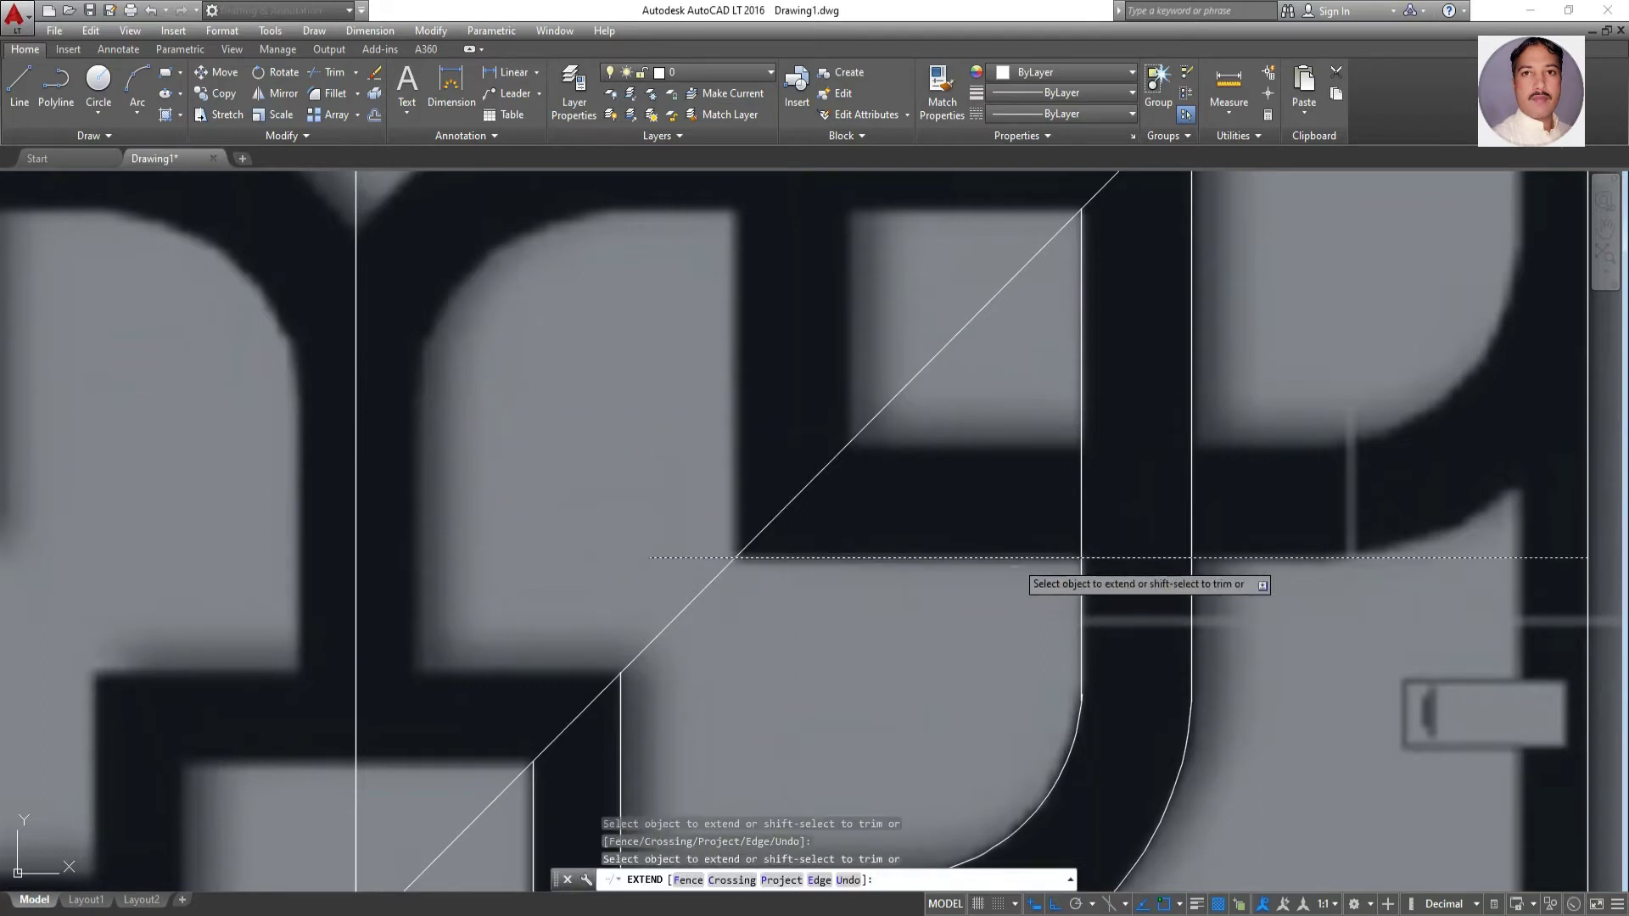
pyautogui.press('Escape')
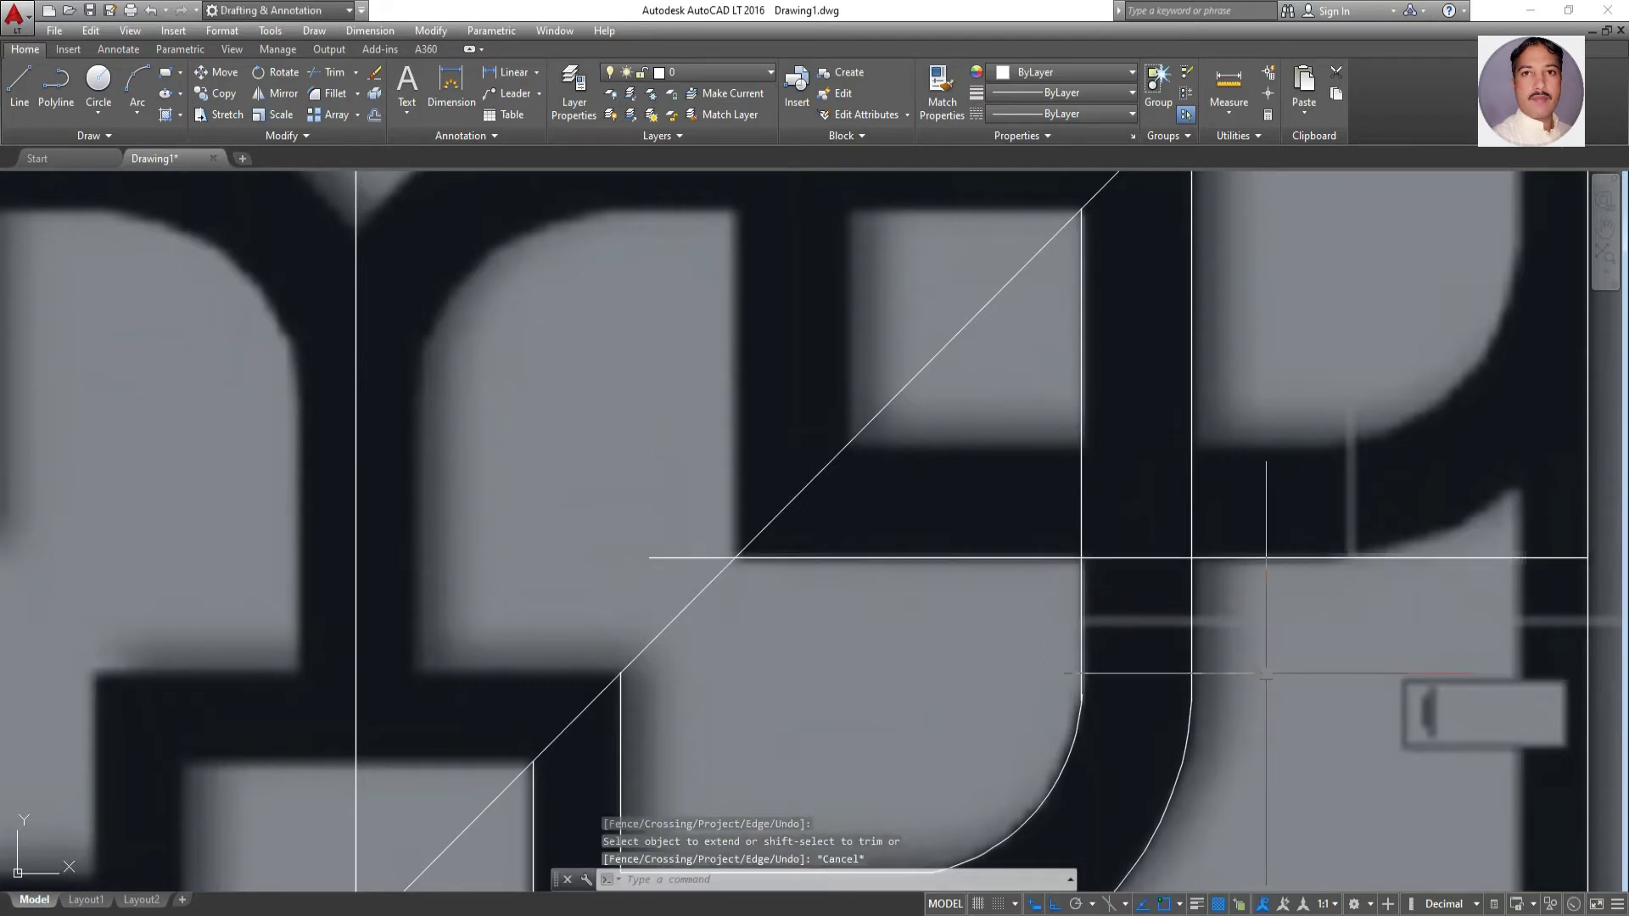
pyautogui.click(325, 72)
pyautogui.rightClick(520, 331)
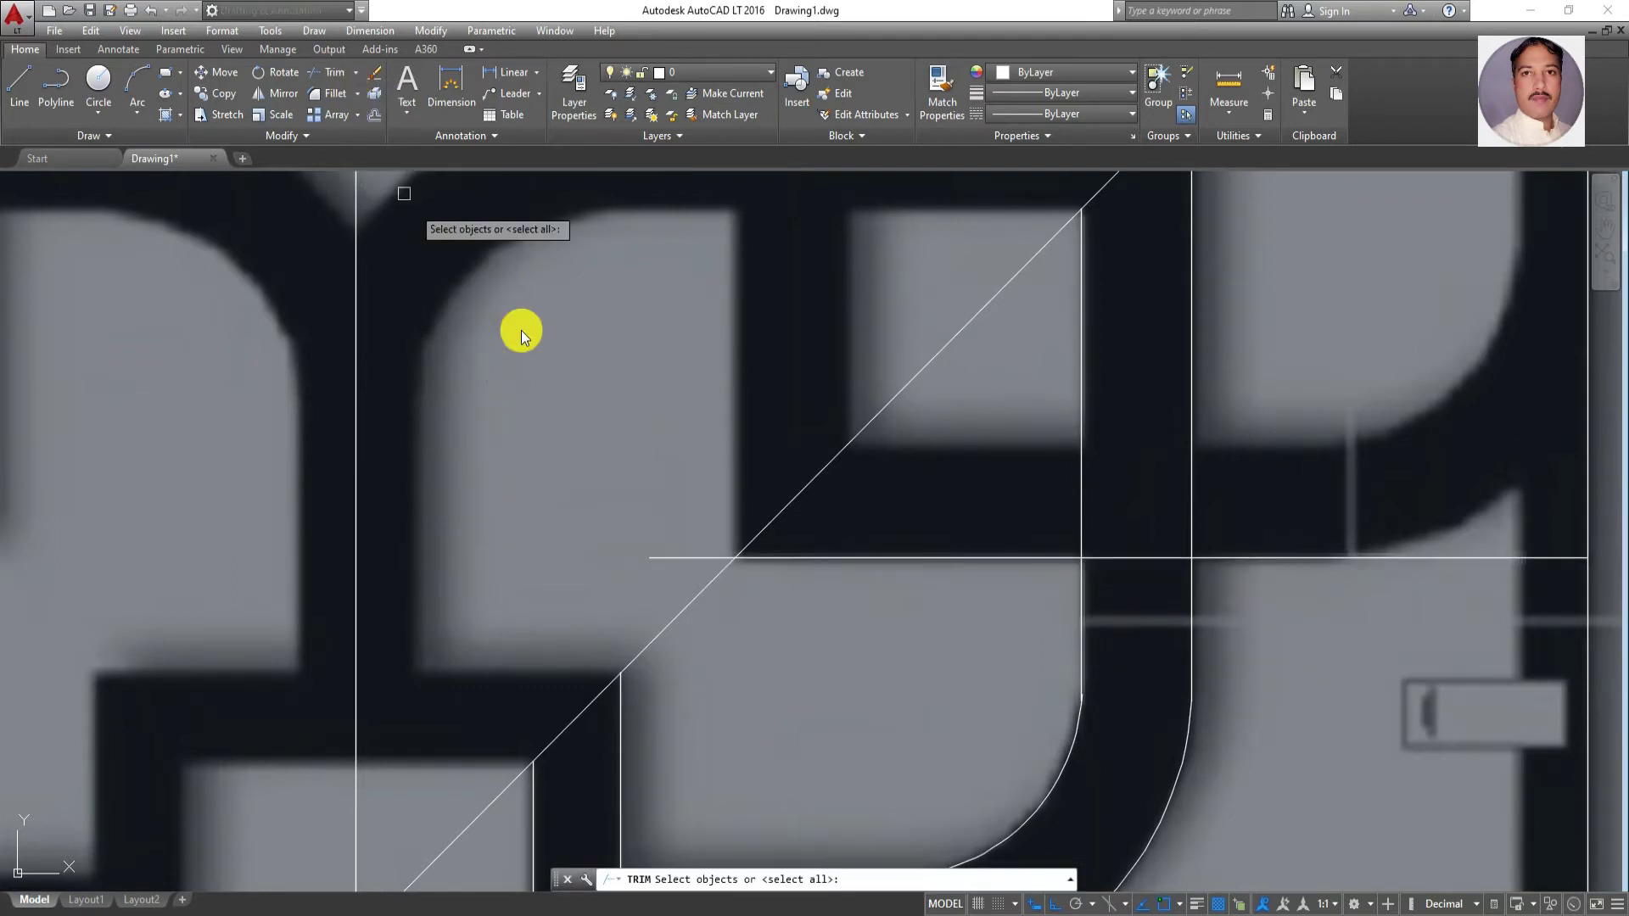
pyautogui.click(1153, 558)
pyautogui.press('Escape')
pyautogui.press('Escape')
pyautogui.press('Escape')
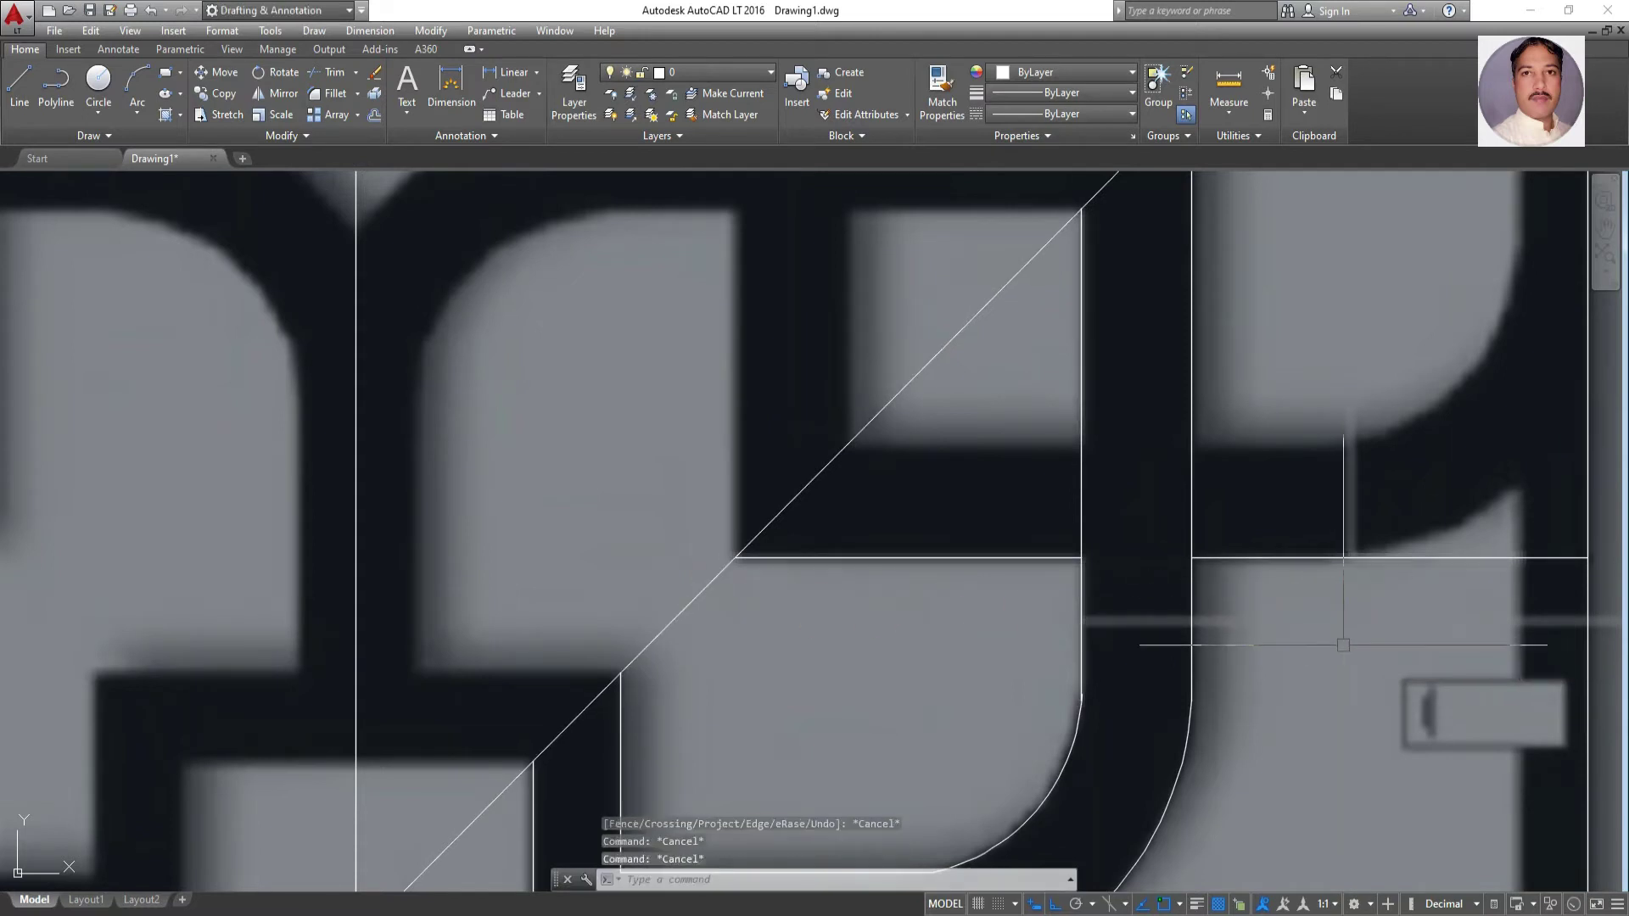
# Draw a three-point corner arc joining the horizontal line to the right border, Ortho off
pyautogui.click(136, 83)
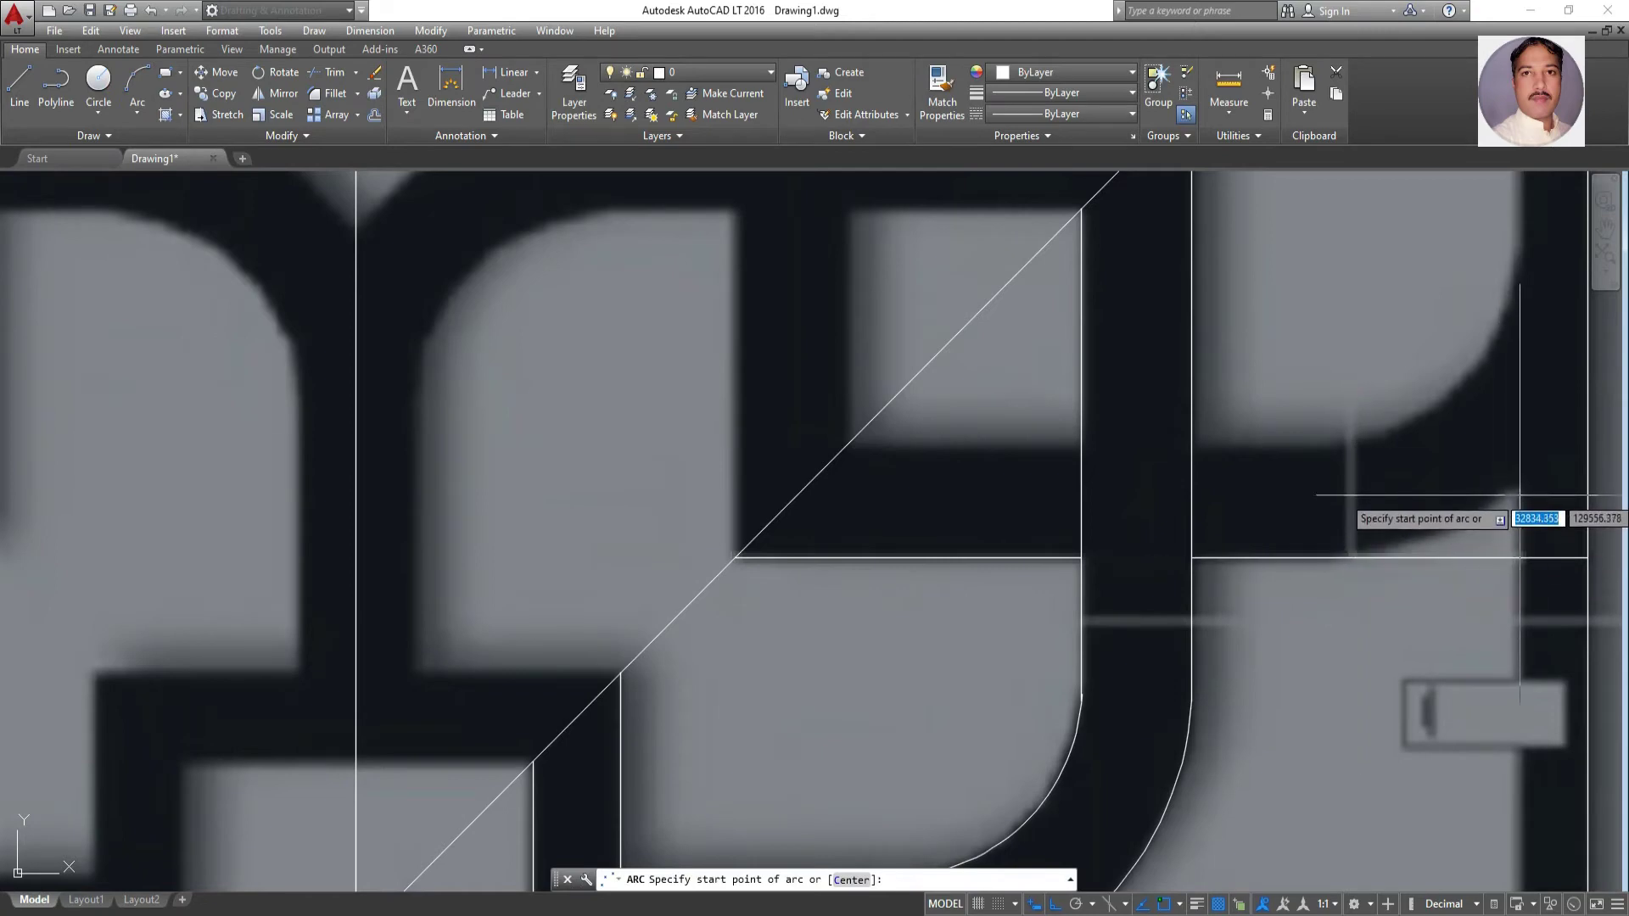
pyautogui.click(1516, 484)
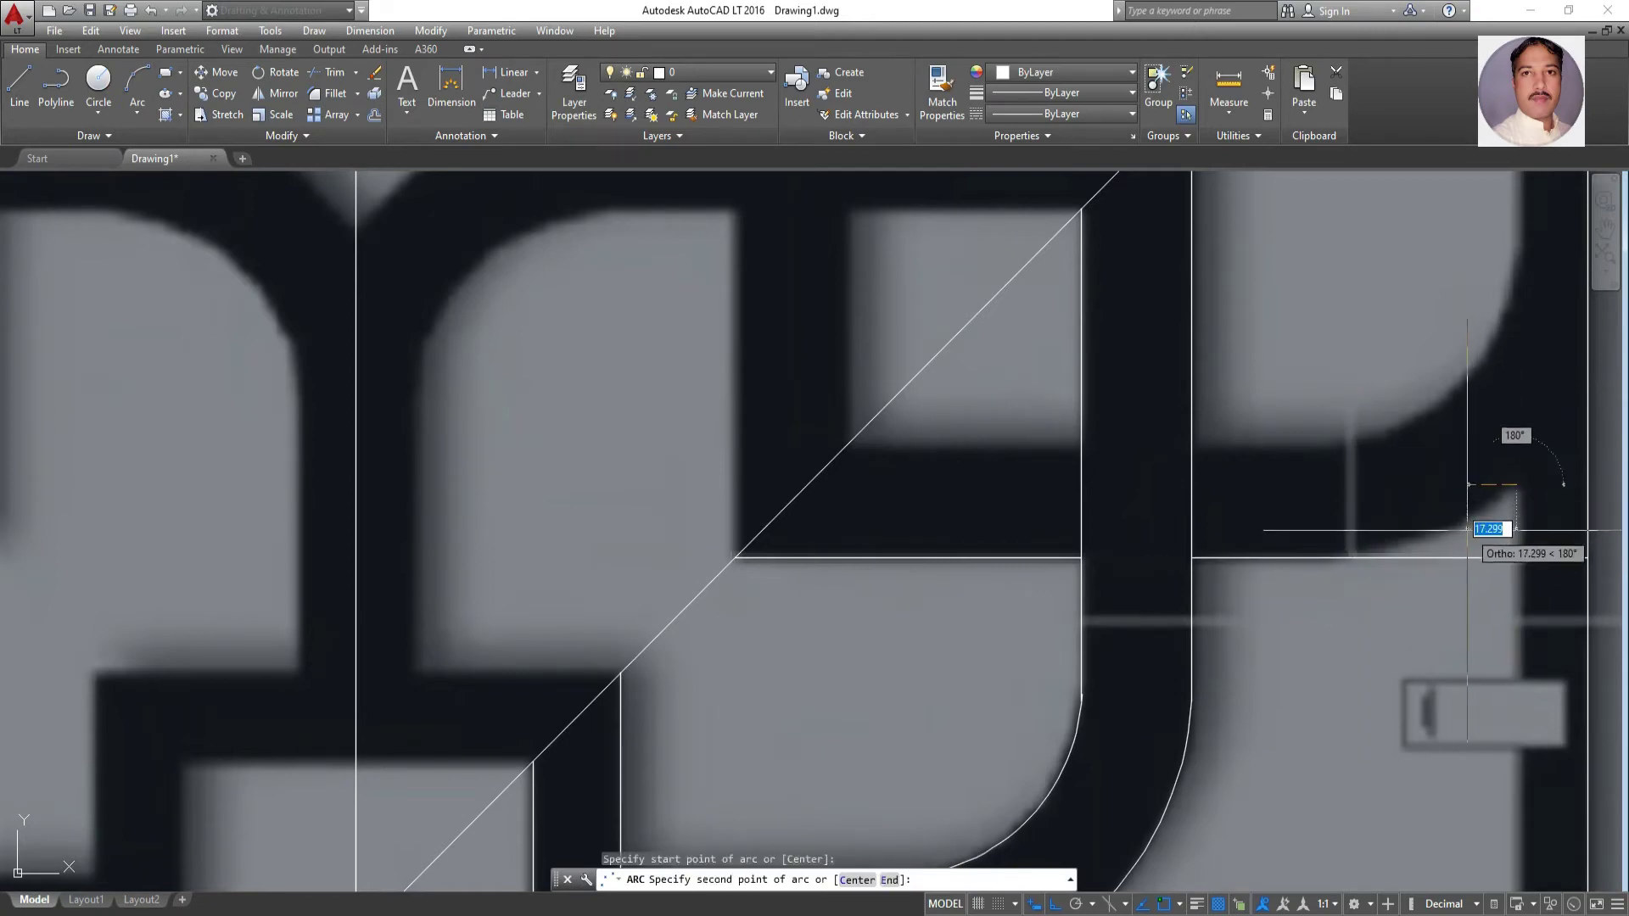
pyautogui.press('F8')
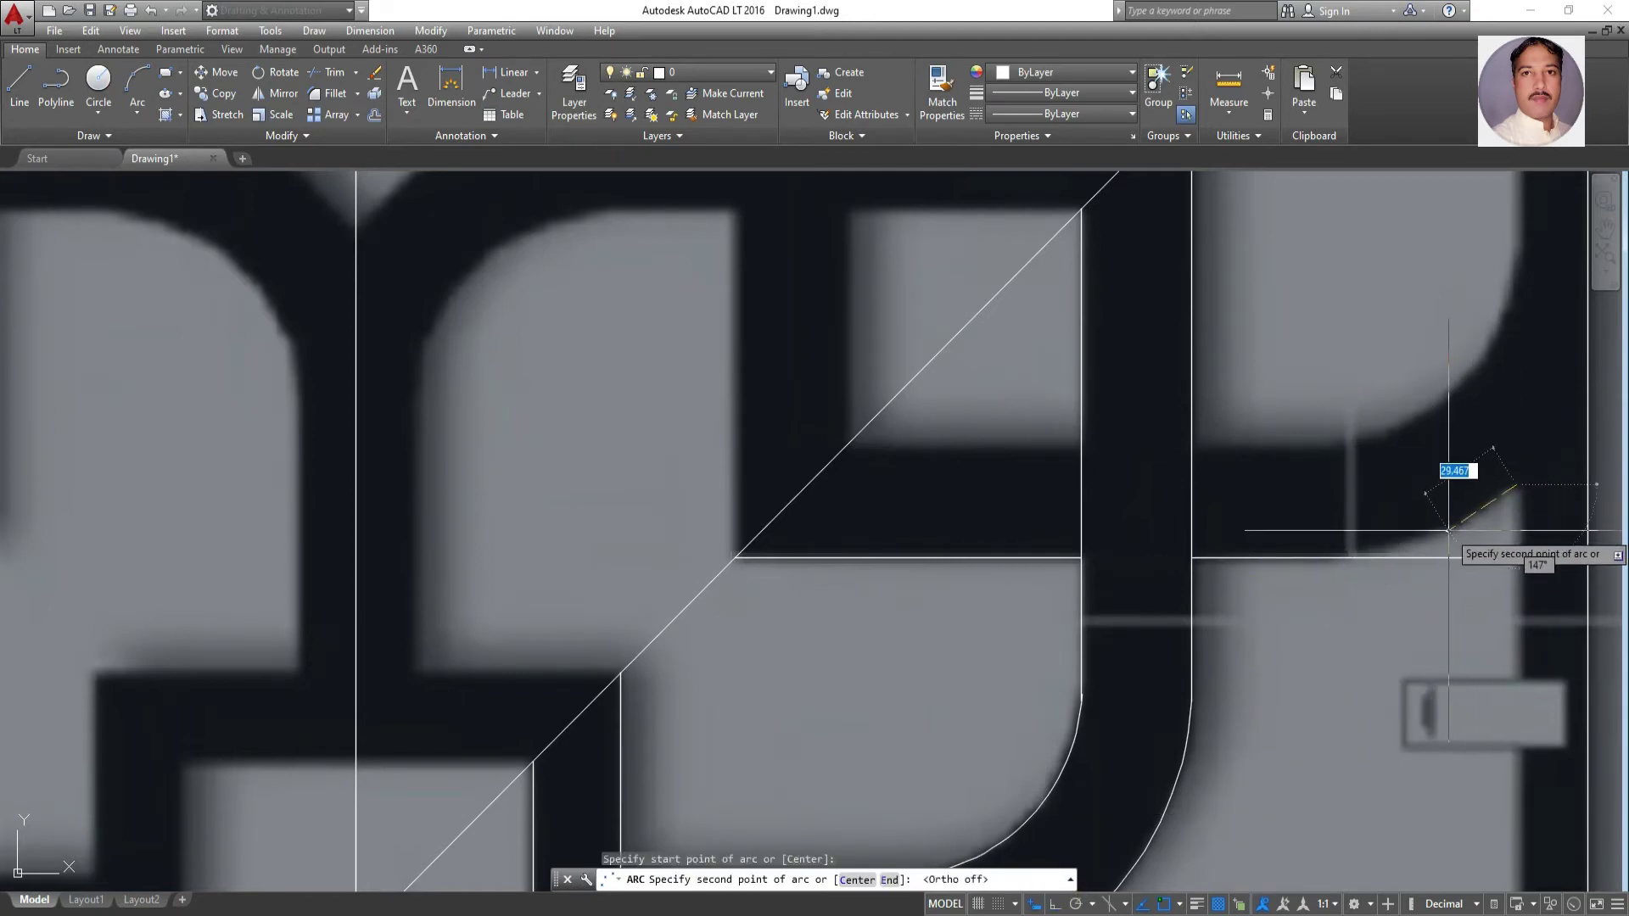
pyautogui.click(1448, 531)
pyautogui.click(1355, 558)
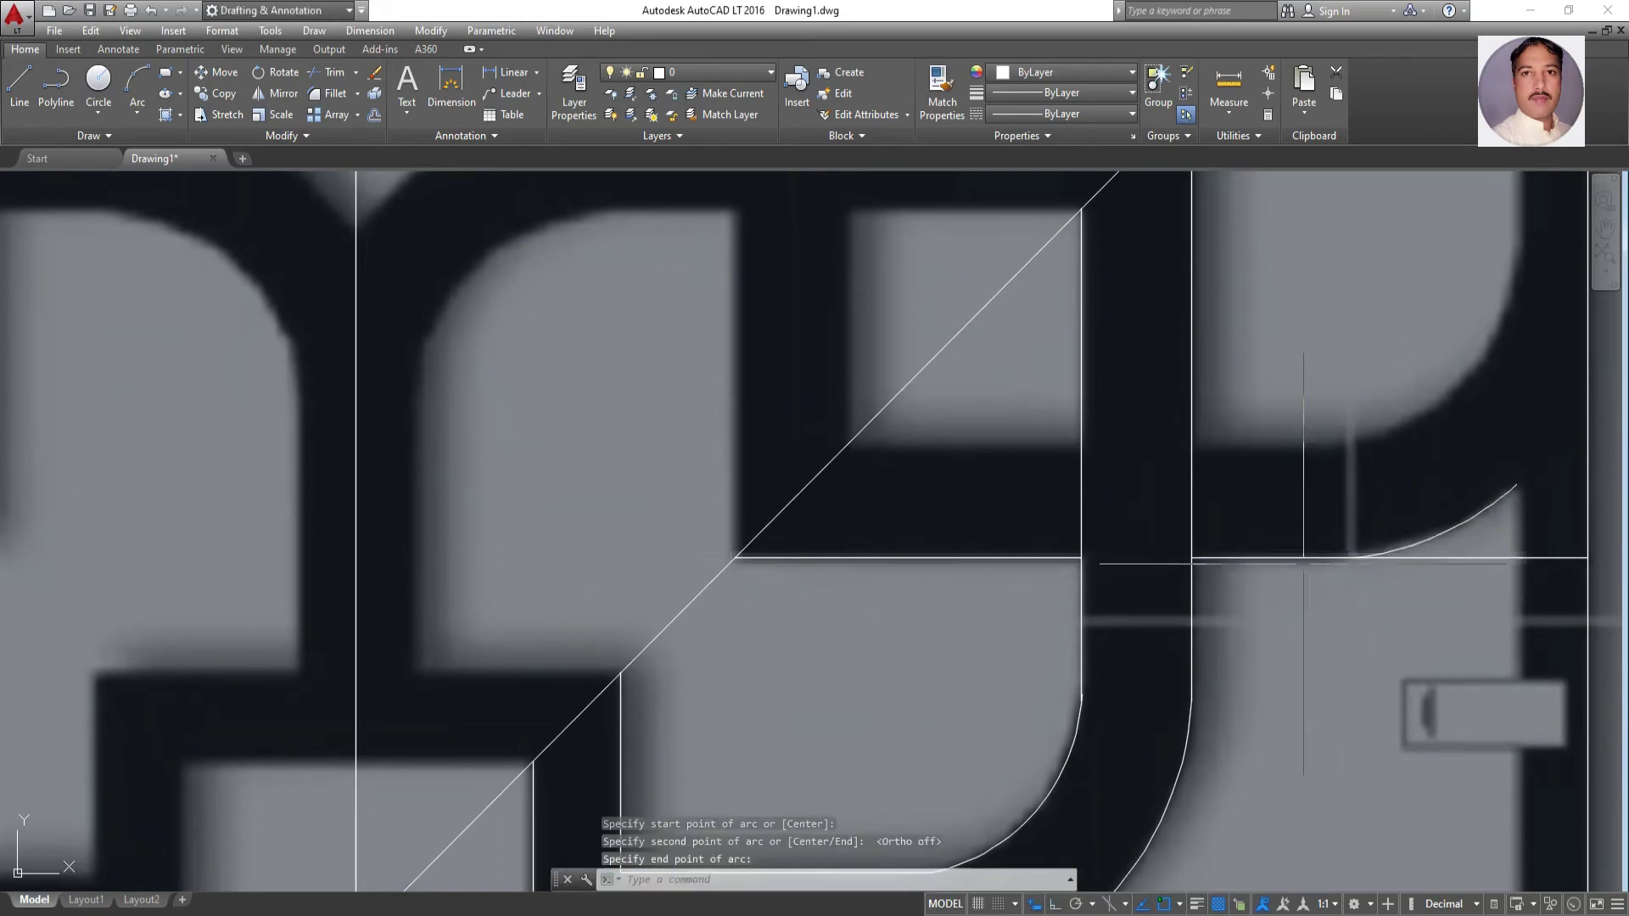
pyautogui.scroll(4, 1429, 626)
pyautogui.scroll(-10, 1437, 621)
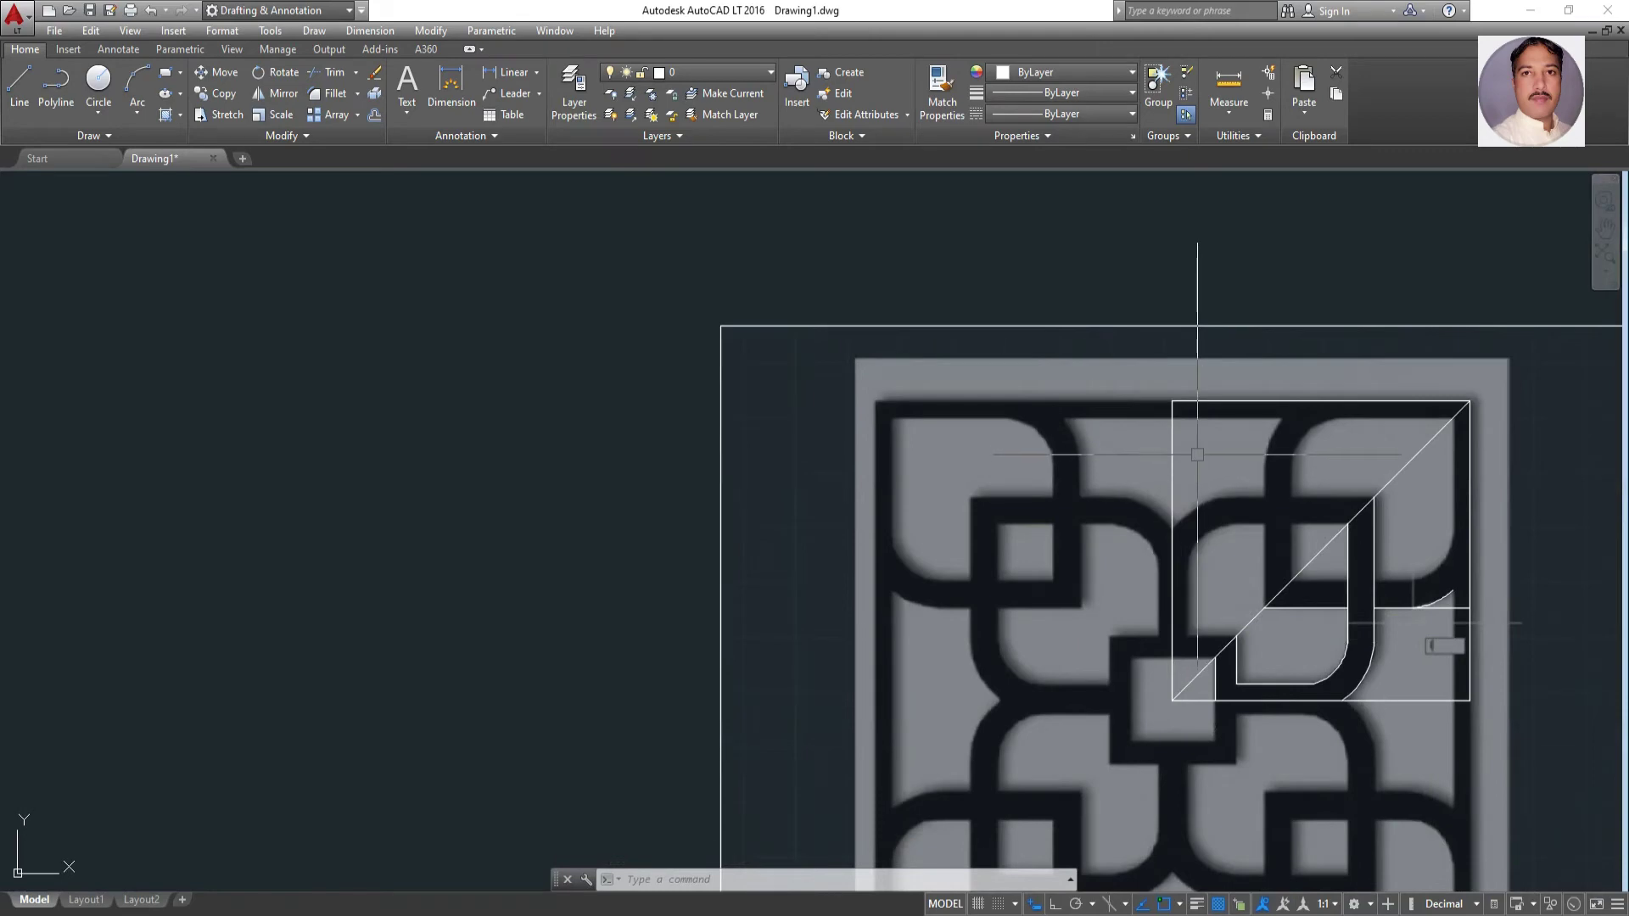
pyautogui.scroll(2, 1207, 440)
# Start a measurement at the square's top and try a 60-unit offset, cancelling both
pyautogui.click(486, 91)
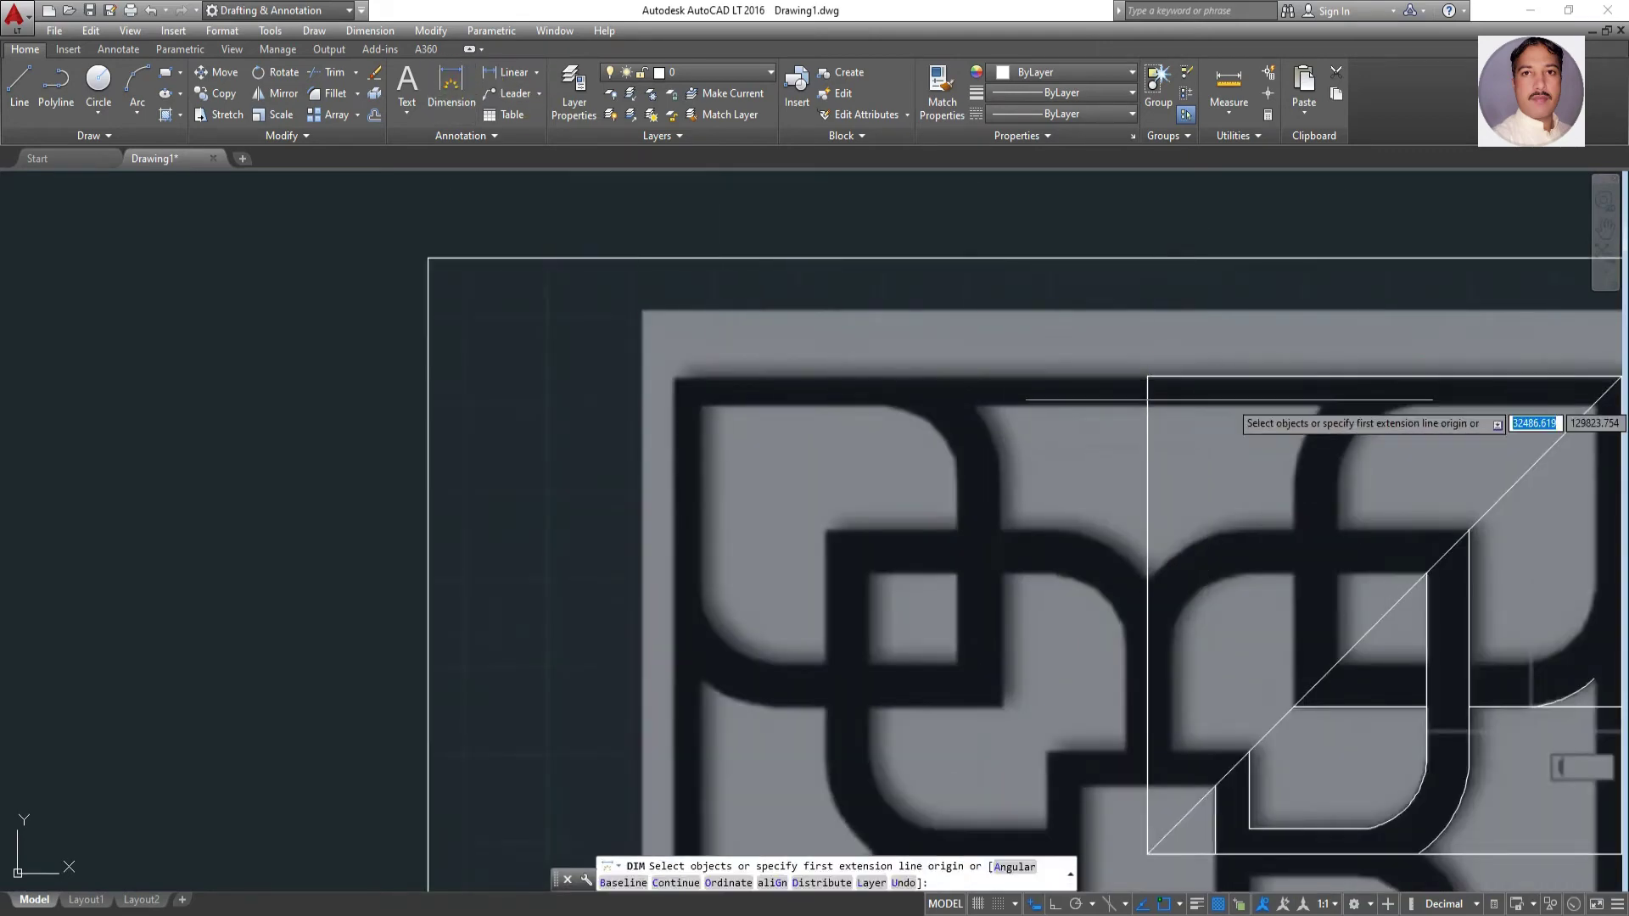
pyautogui.click(1384, 379)
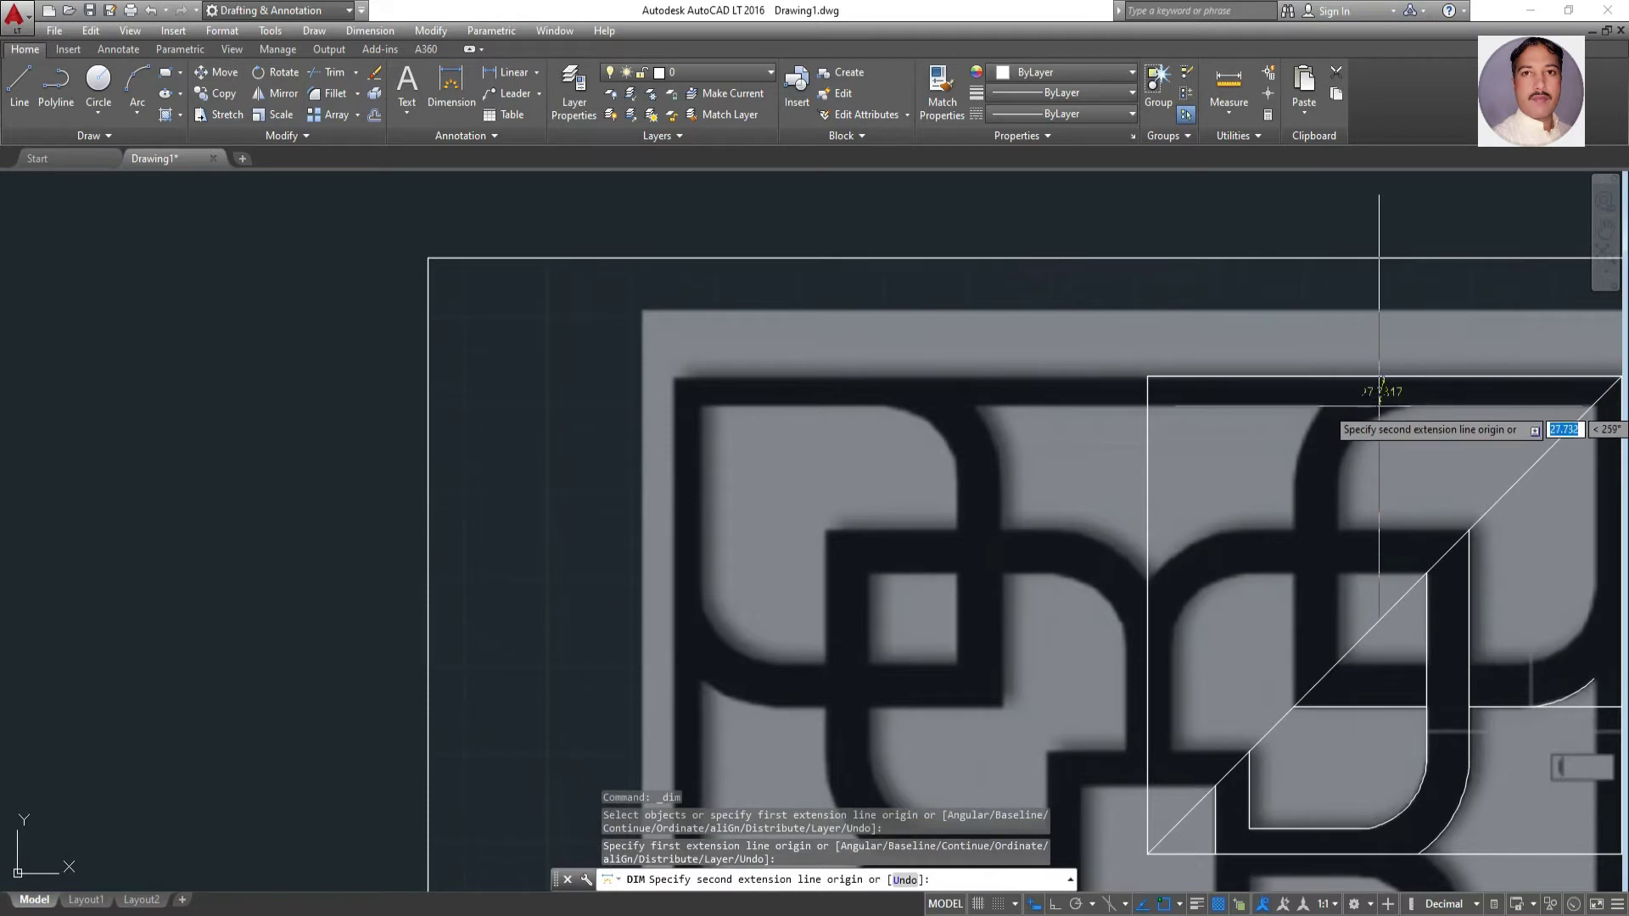
pyautogui.scroll(5, 1378, 404)
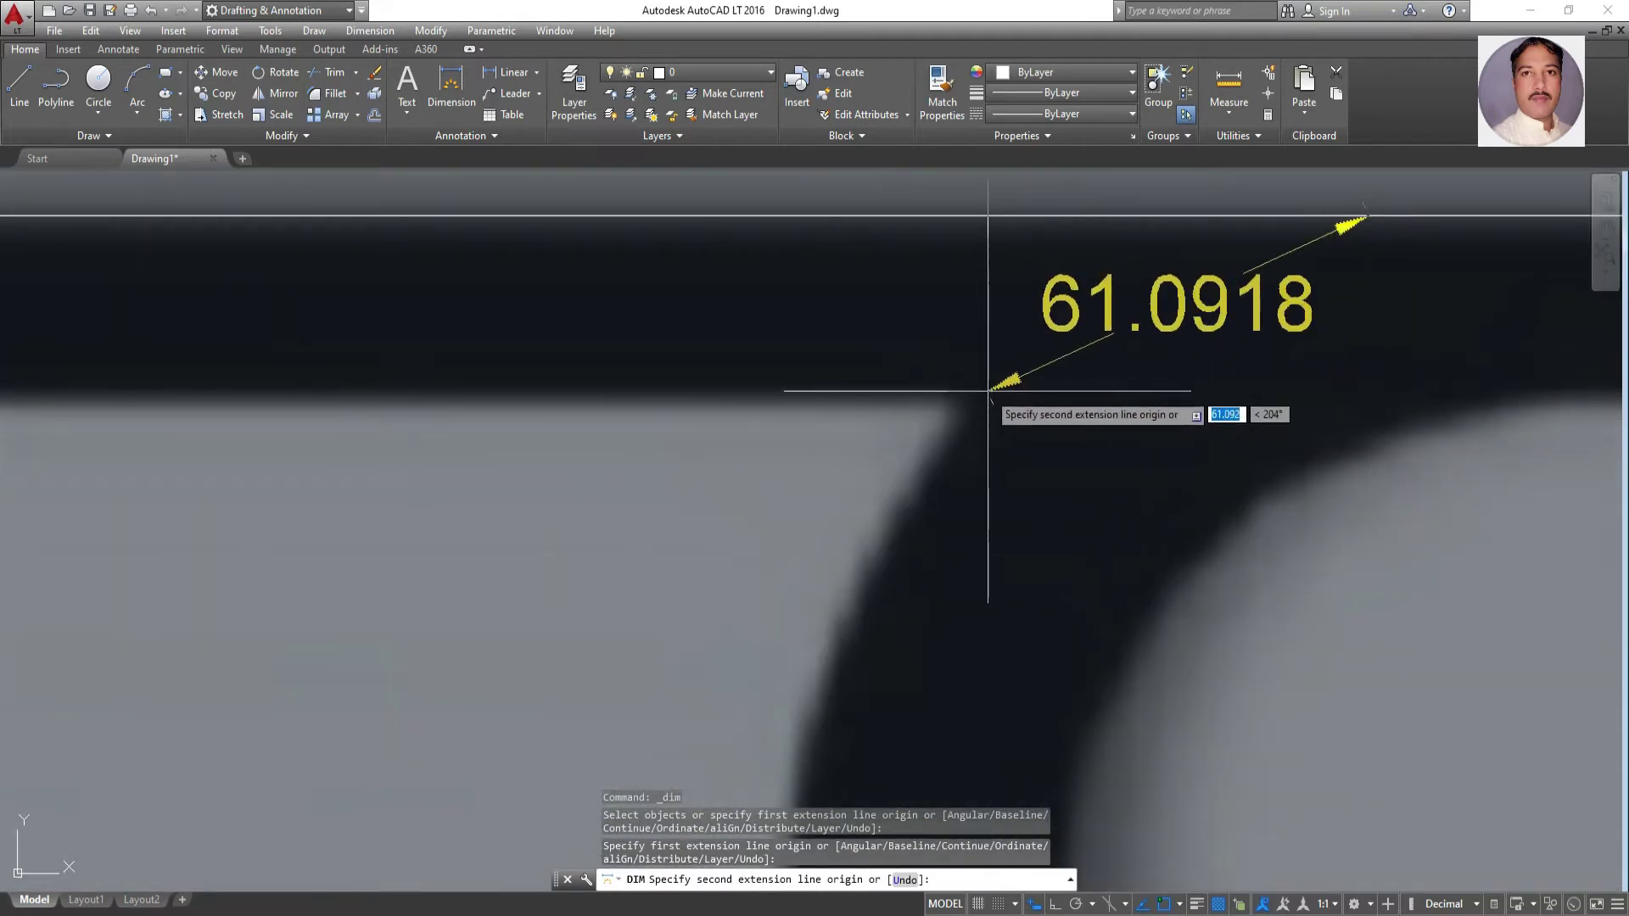
pyautogui.press('Escape')
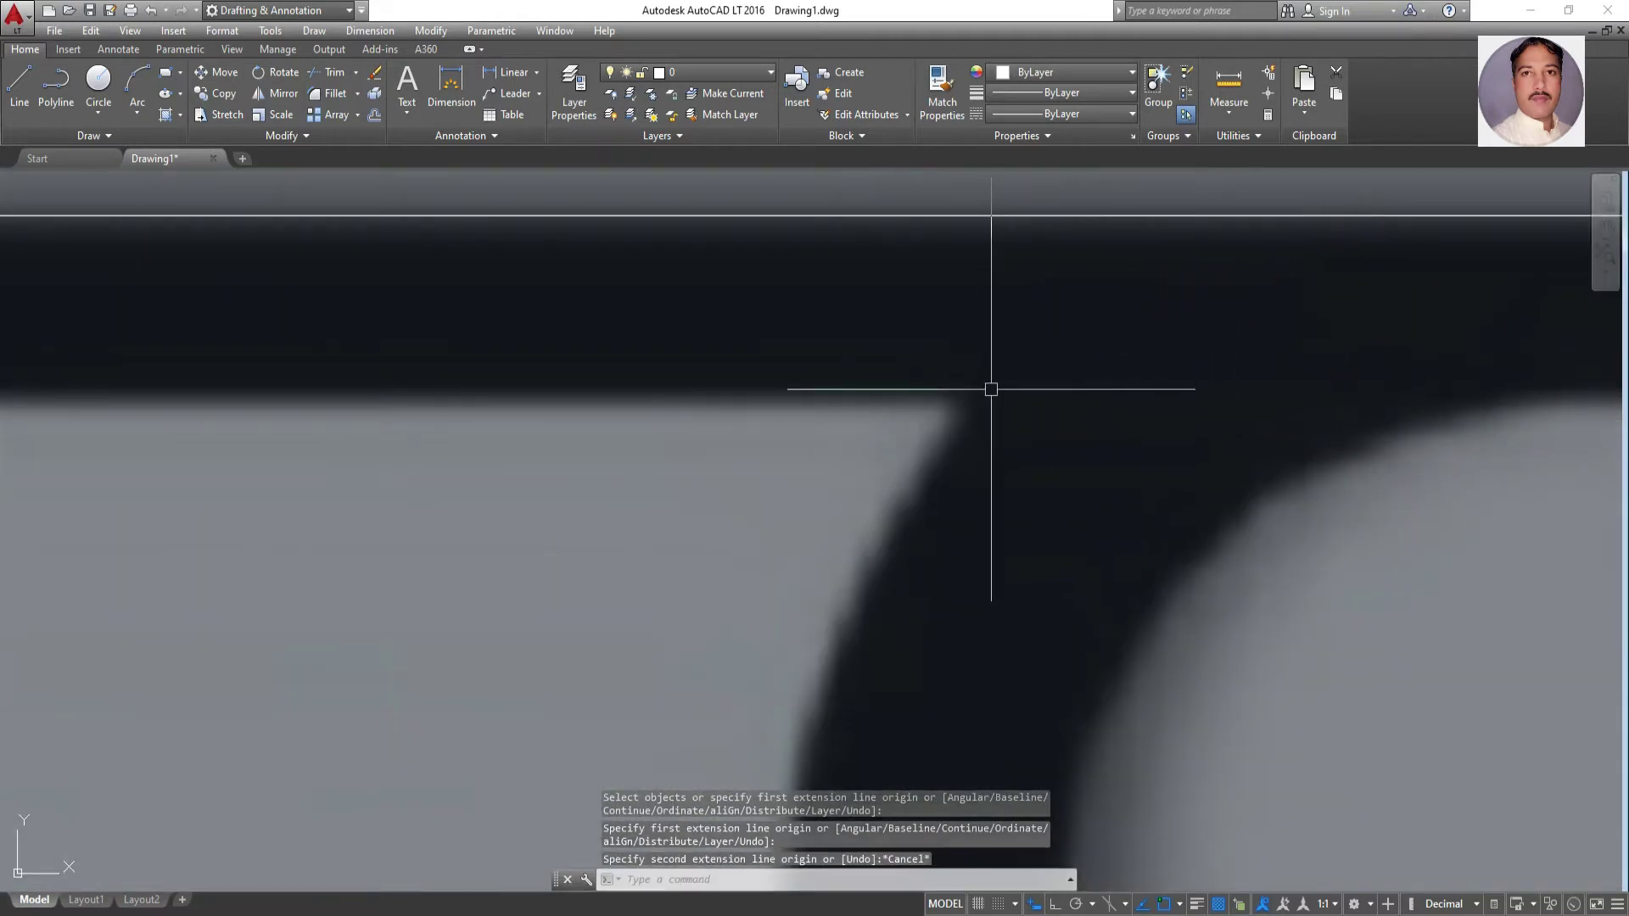
pyautogui.scroll(-3, 993, 403)
pyautogui.click(374, 115)
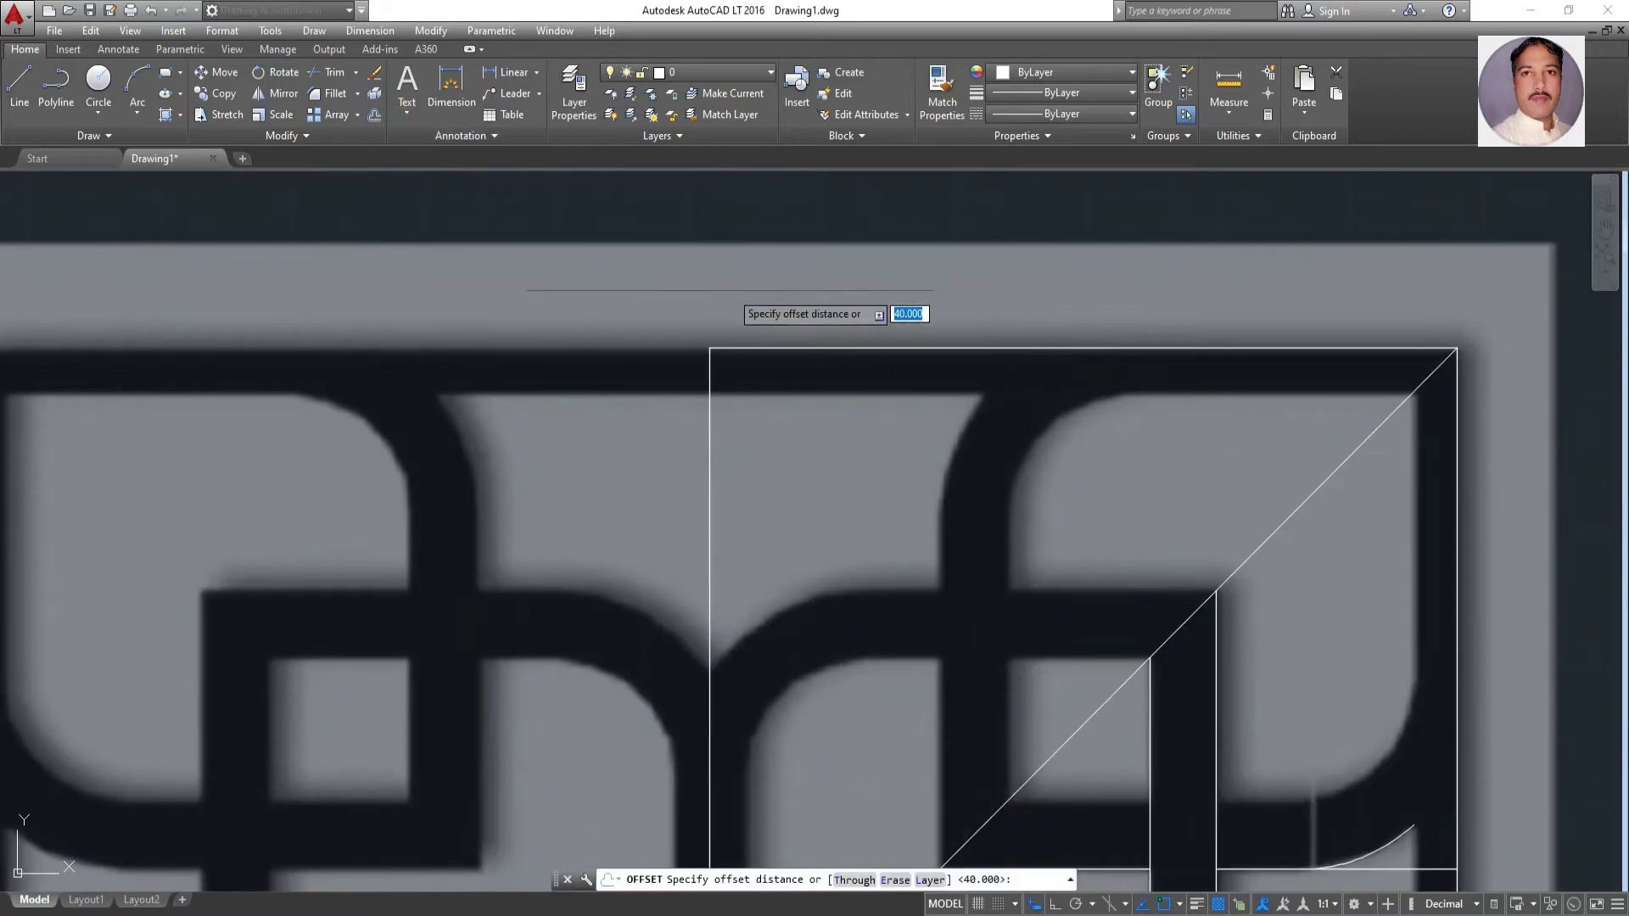
pyautogui.press('Return')
pyautogui.click(955, 348)
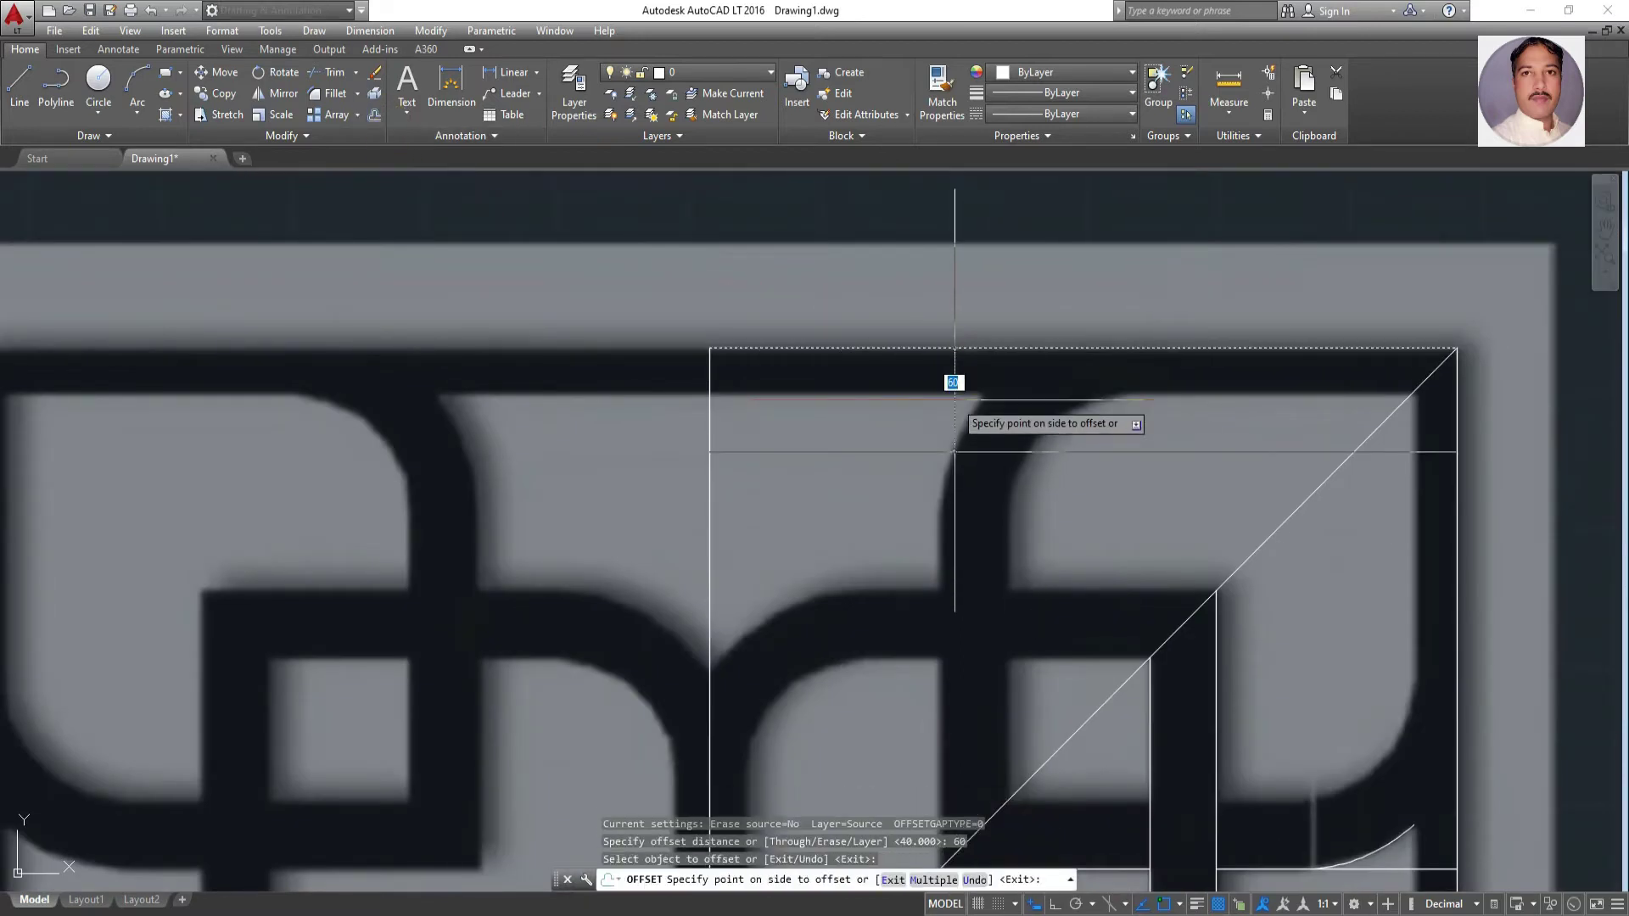
pyautogui.press('Escape')
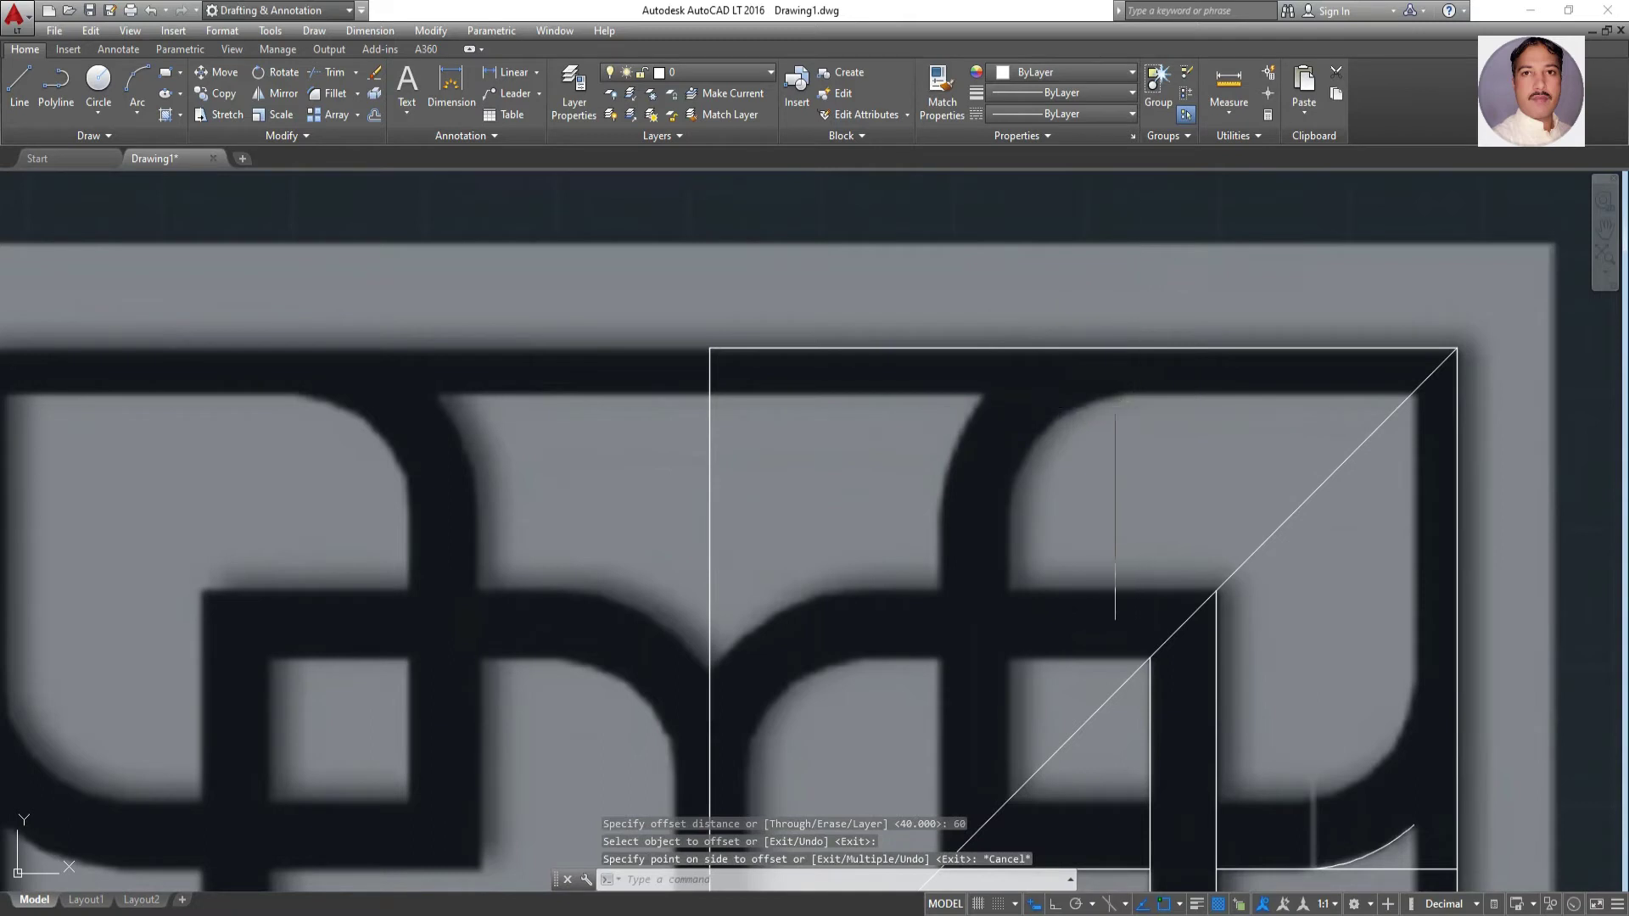
pyautogui.click(1002, 355)
pyautogui.press('Escape')
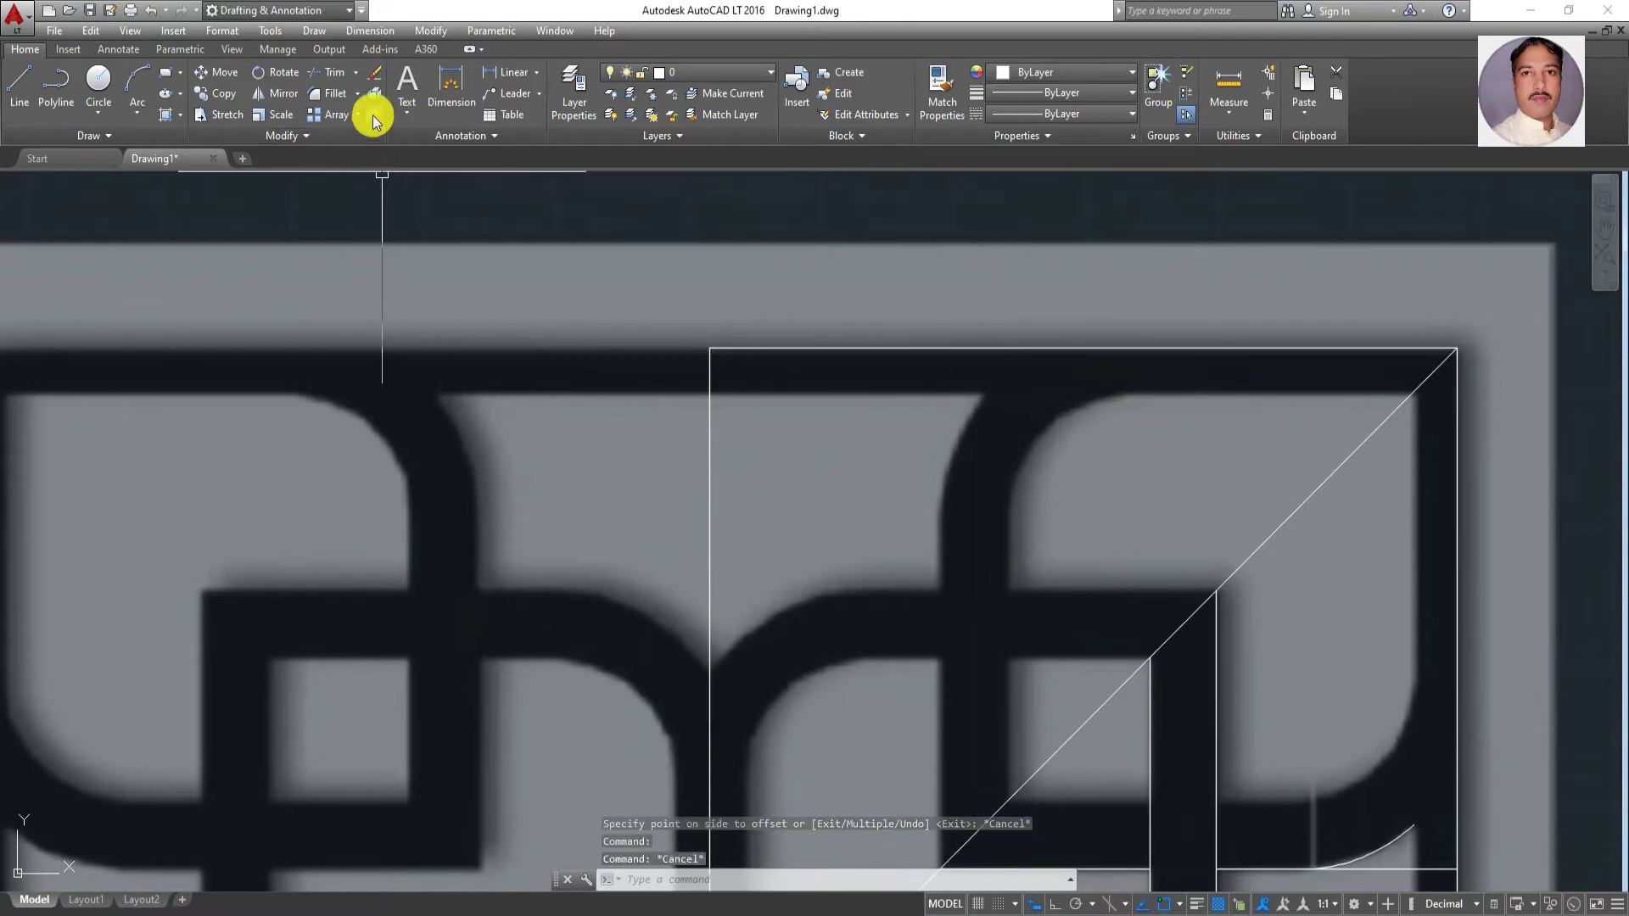
# Offset the framing square's top border 26 units inward
pyautogui.click(374, 118)
pyautogui.click(1070, 348)
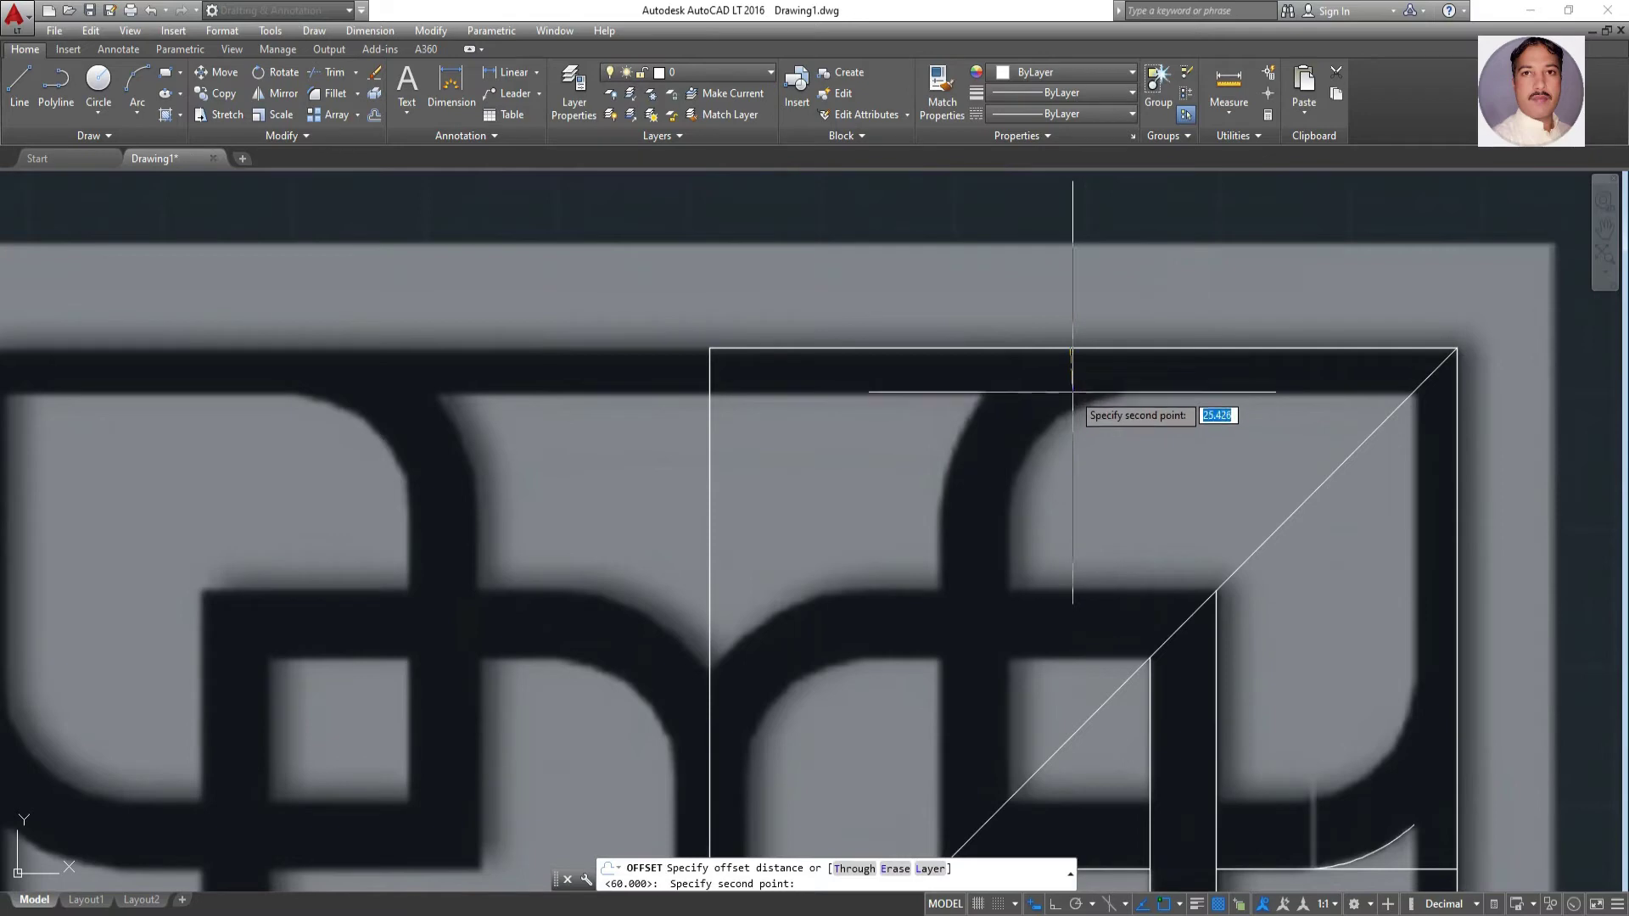
pyautogui.press('Escape')
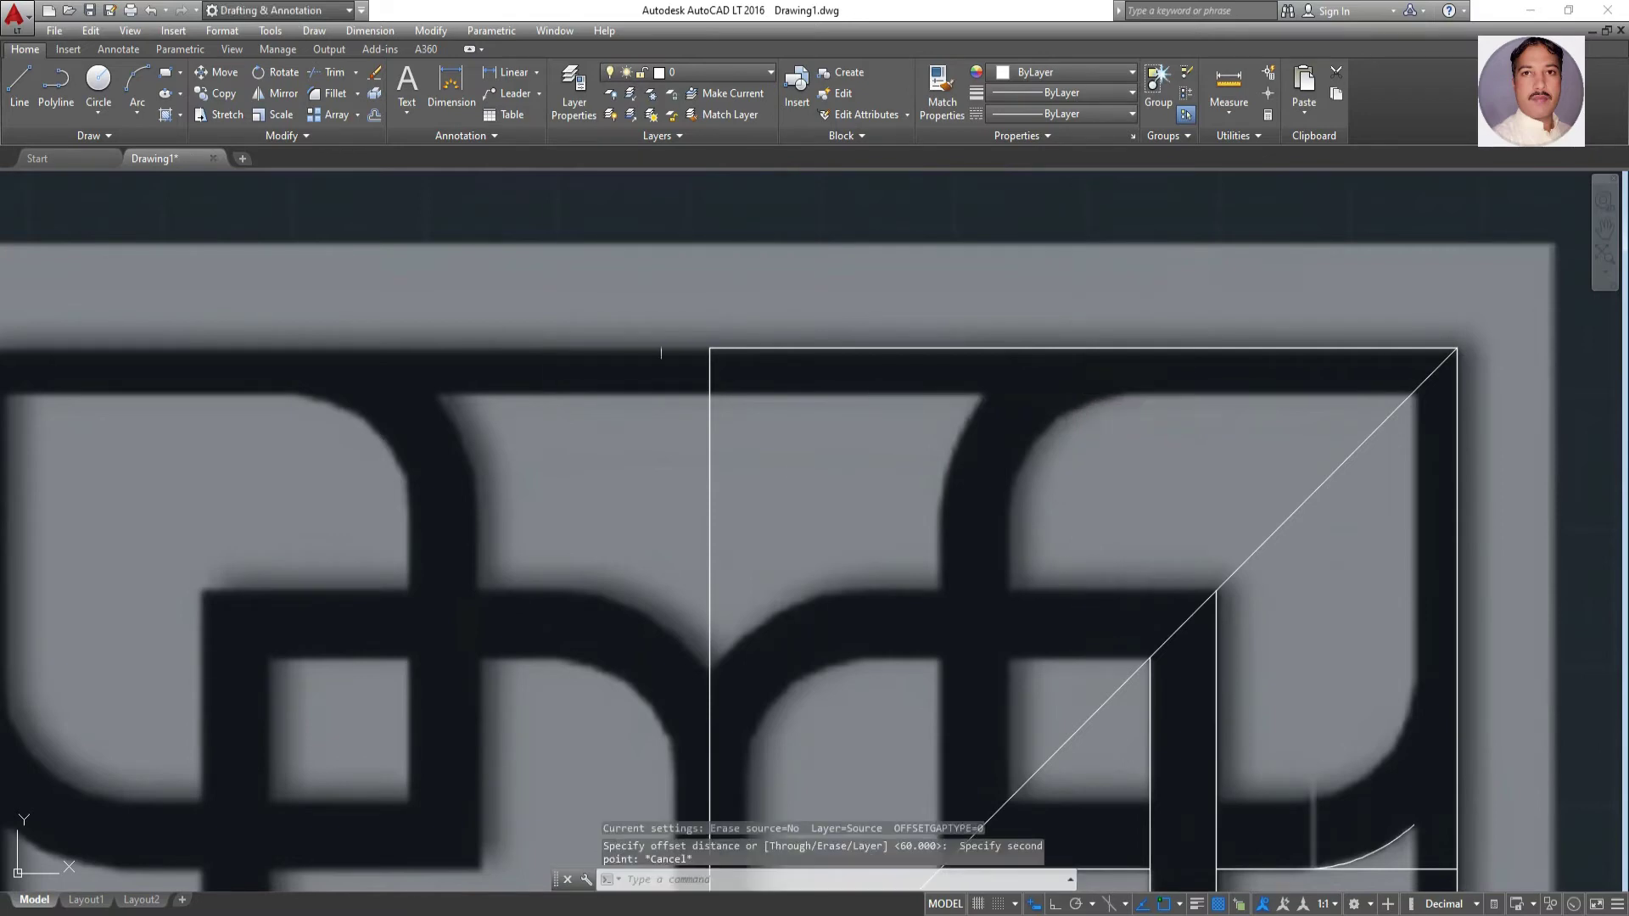
pyautogui.click(374, 113)
pyautogui.write('26')
pyautogui.press('Return')
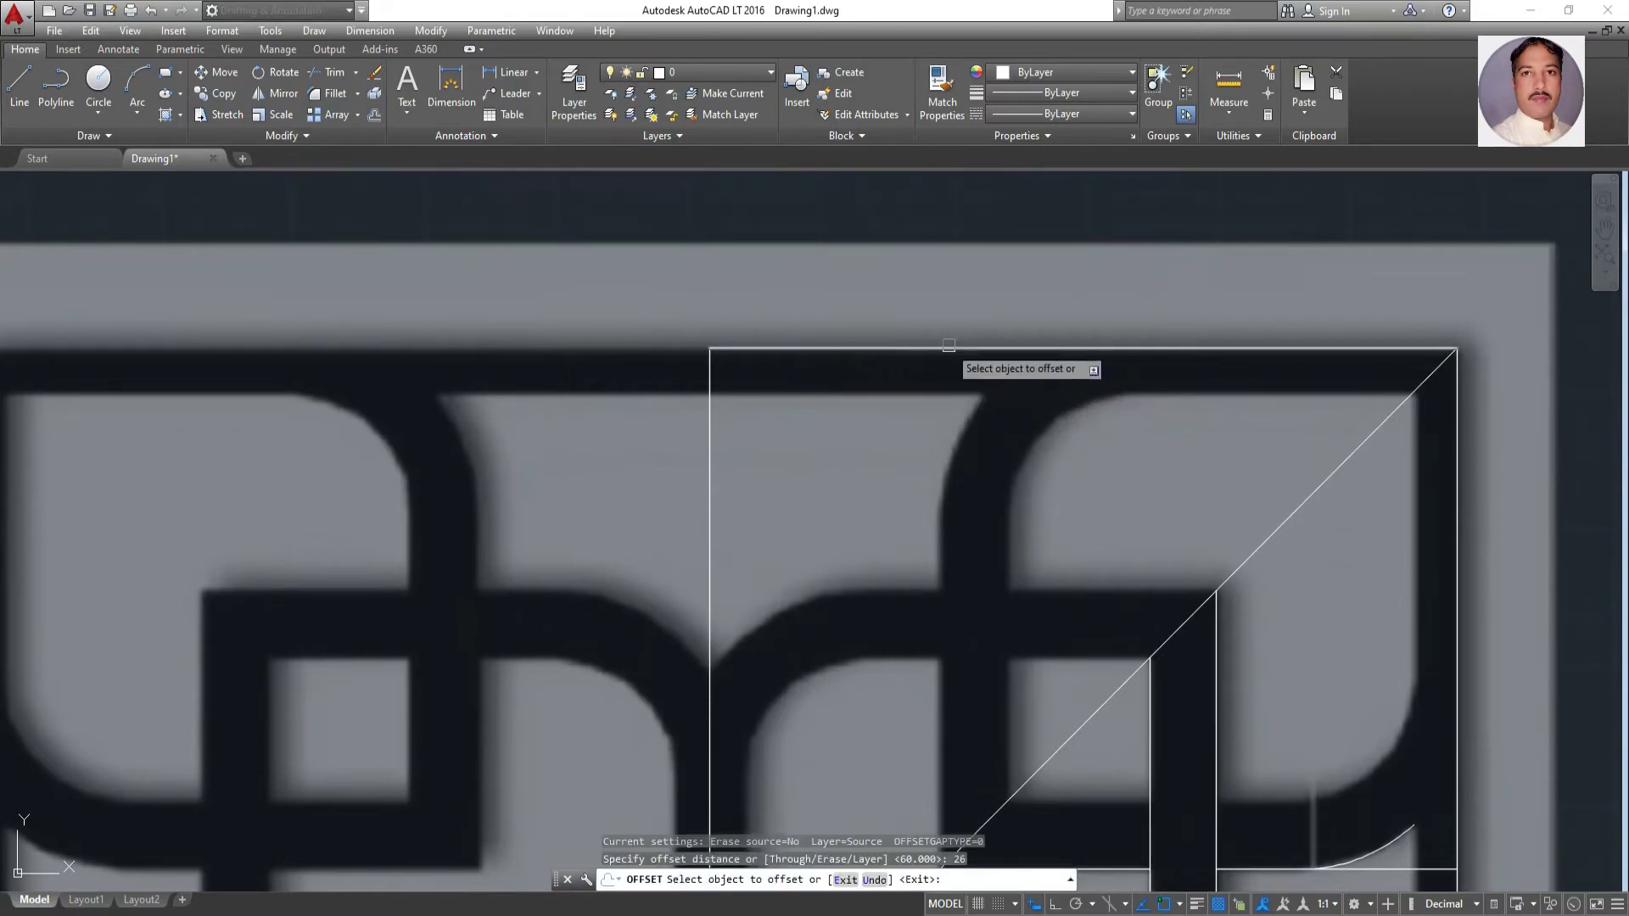
pyautogui.click(949, 348)
pyautogui.click(1074, 420)
pyautogui.press('Return')
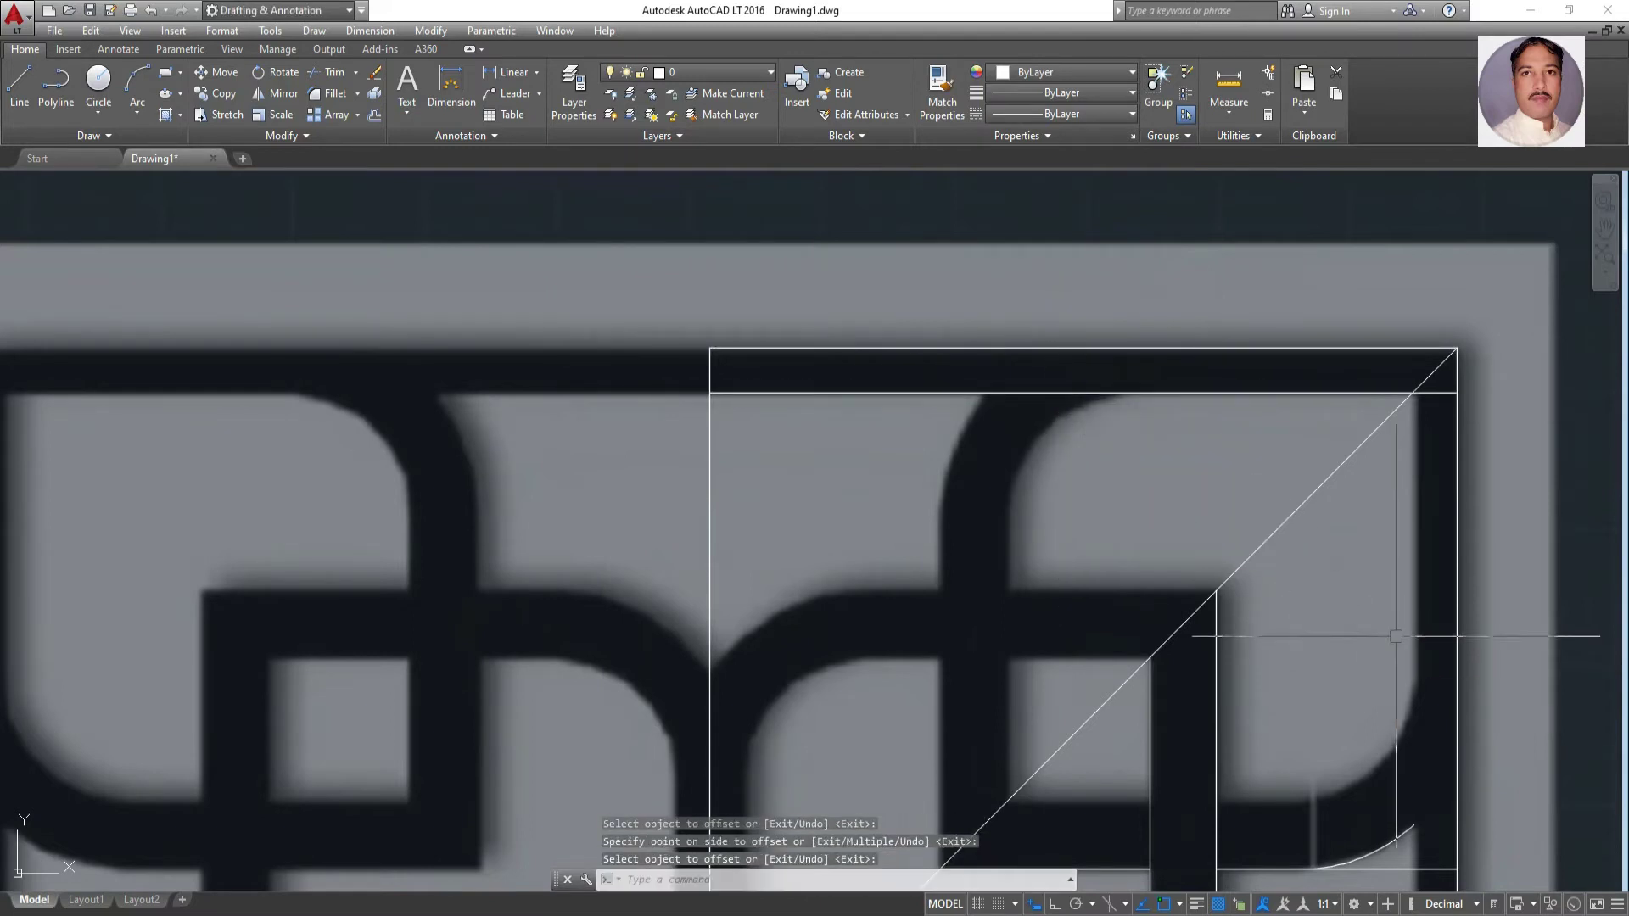
# Offset the framing square's right border 26 units inward
pyautogui.click(1457, 636)
pyautogui.press('Return')
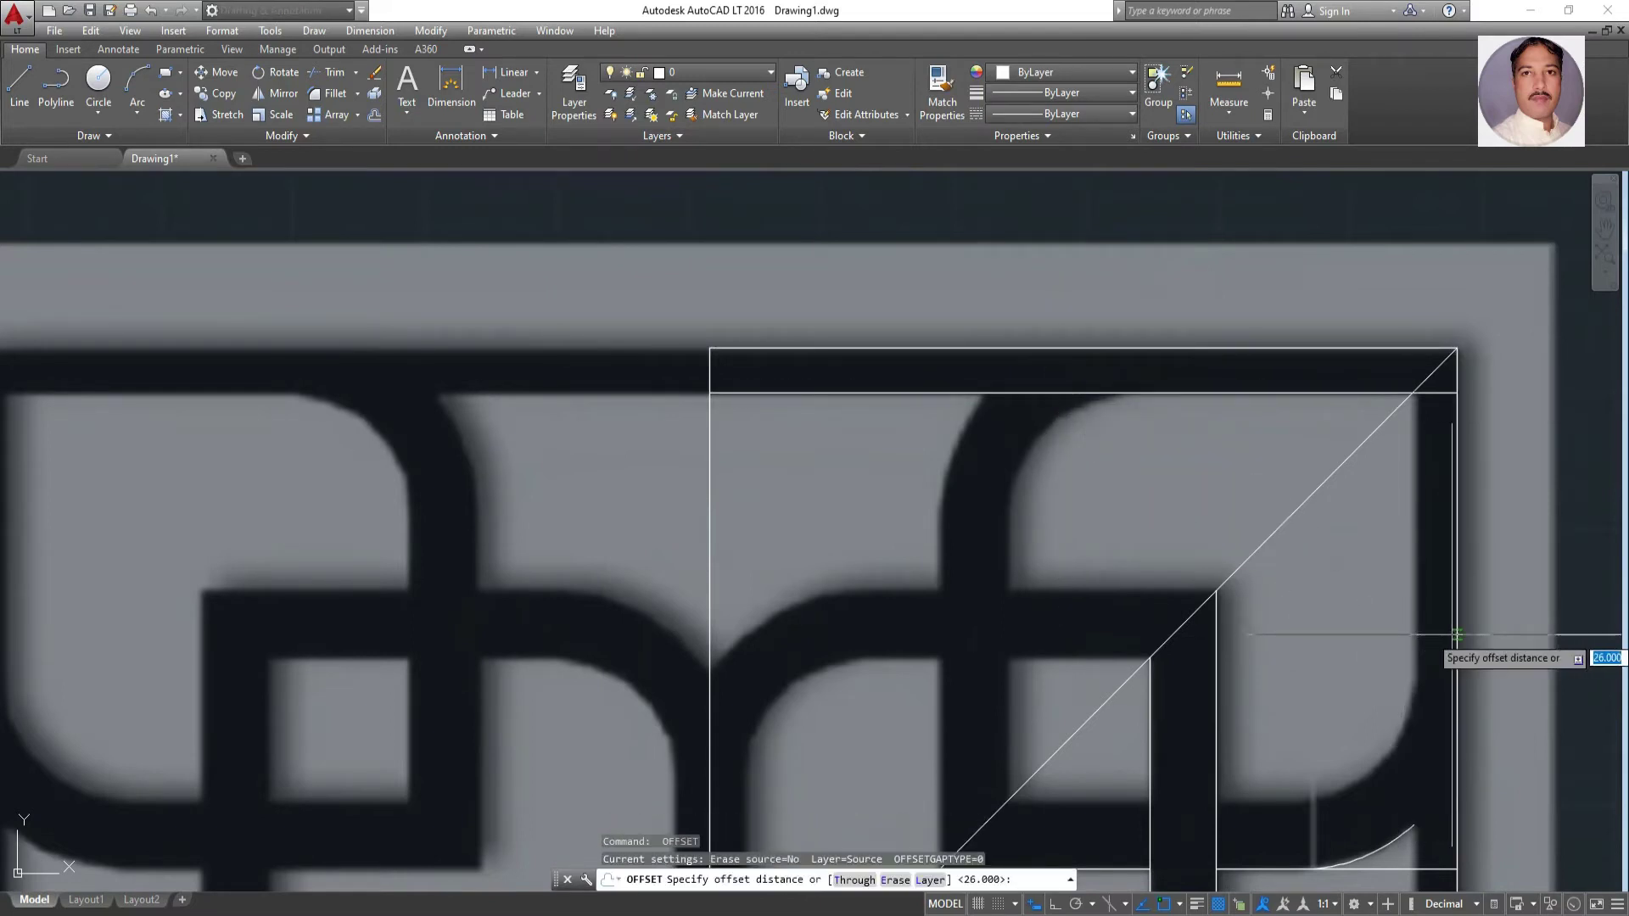
pyautogui.press('Return')
pyautogui.click(1457, 634)
pyautogui.click(1396, 644)
pyautogui.scroll(-2, 1426, 569)
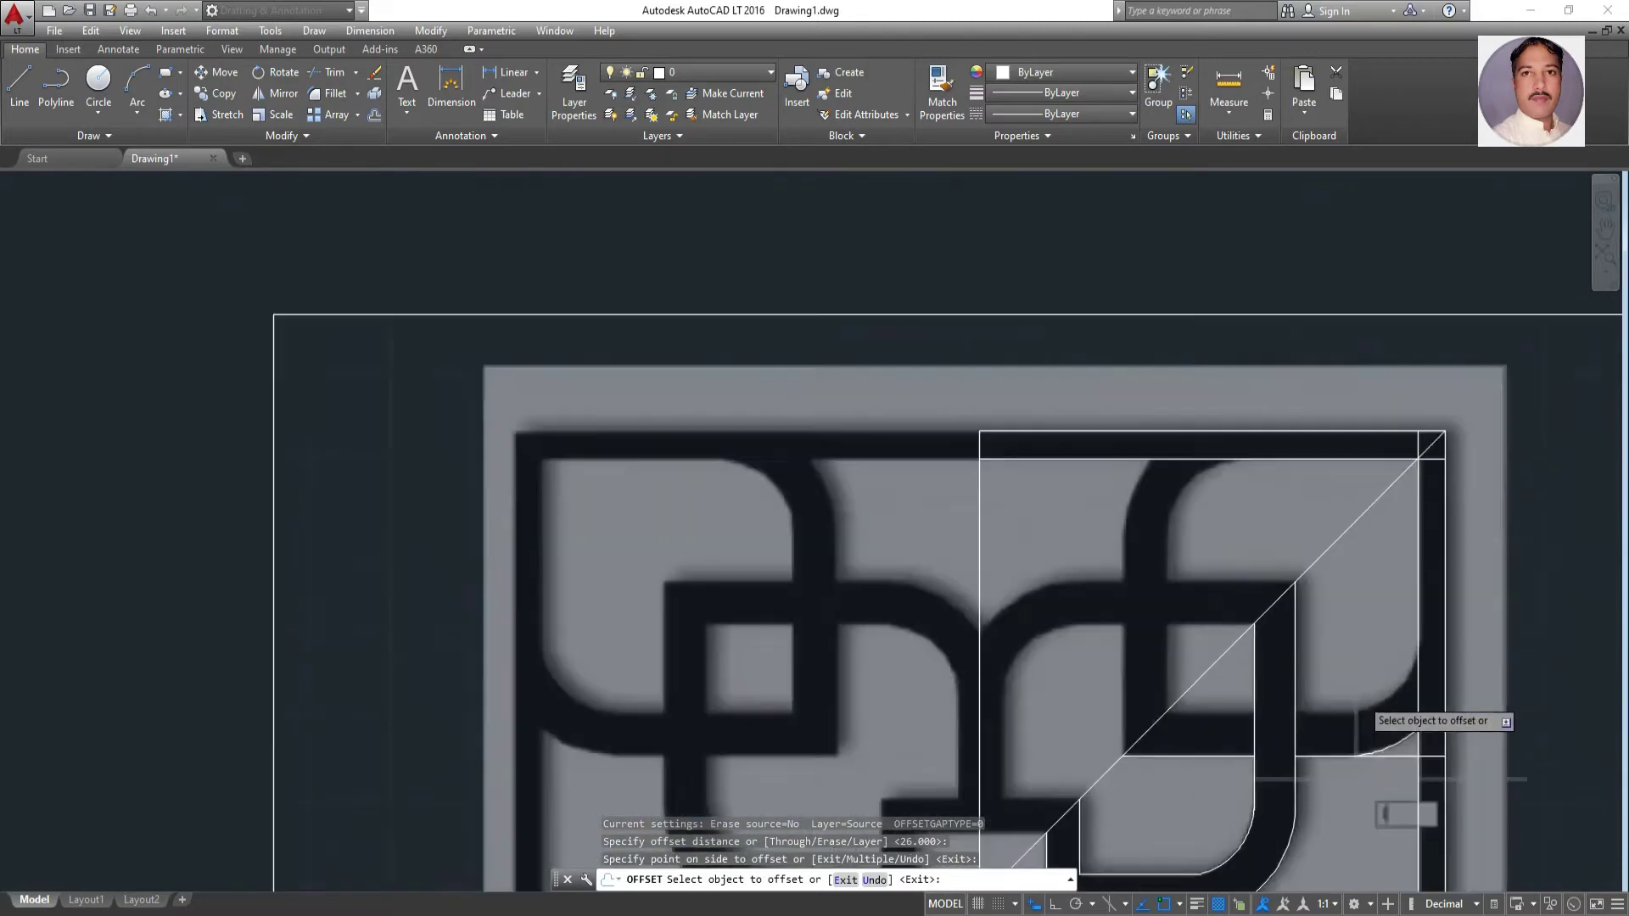
pyautogui.scroll(2, 1366, 698)
pyautogui.press('Escape')
pyautogui.press('Escape')
pyautogui.press('Escape')
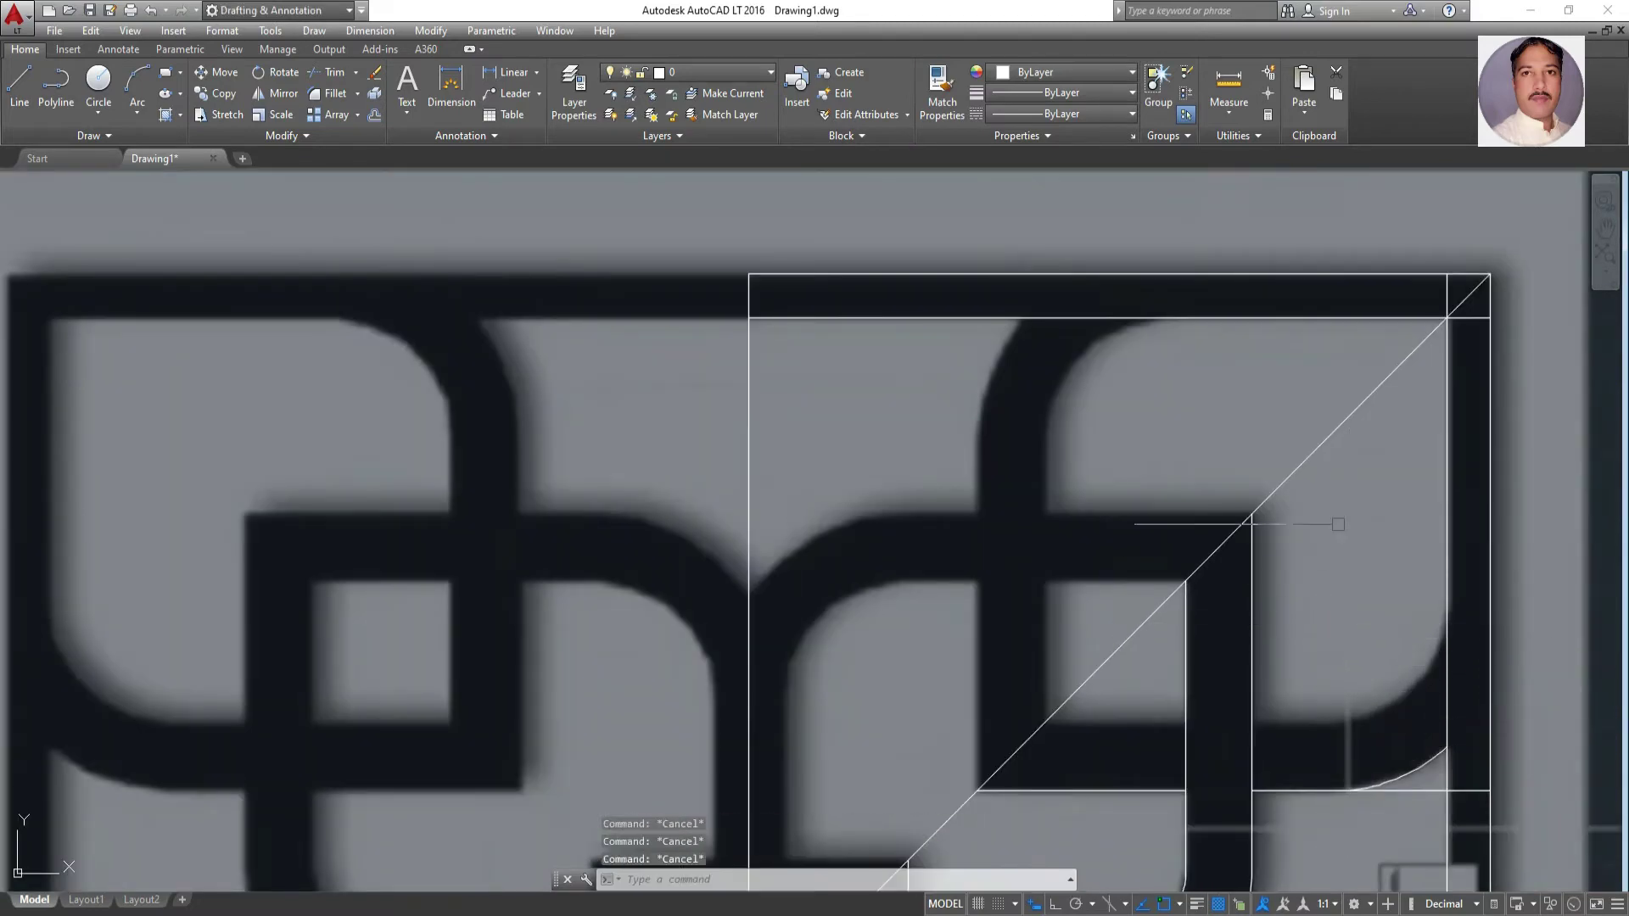
pyautogui.scroll(-2, 1355, 617)
pyautogui.scroll(2, 1358, 586)
pyautogui.scroll(-2, 1357, 585)
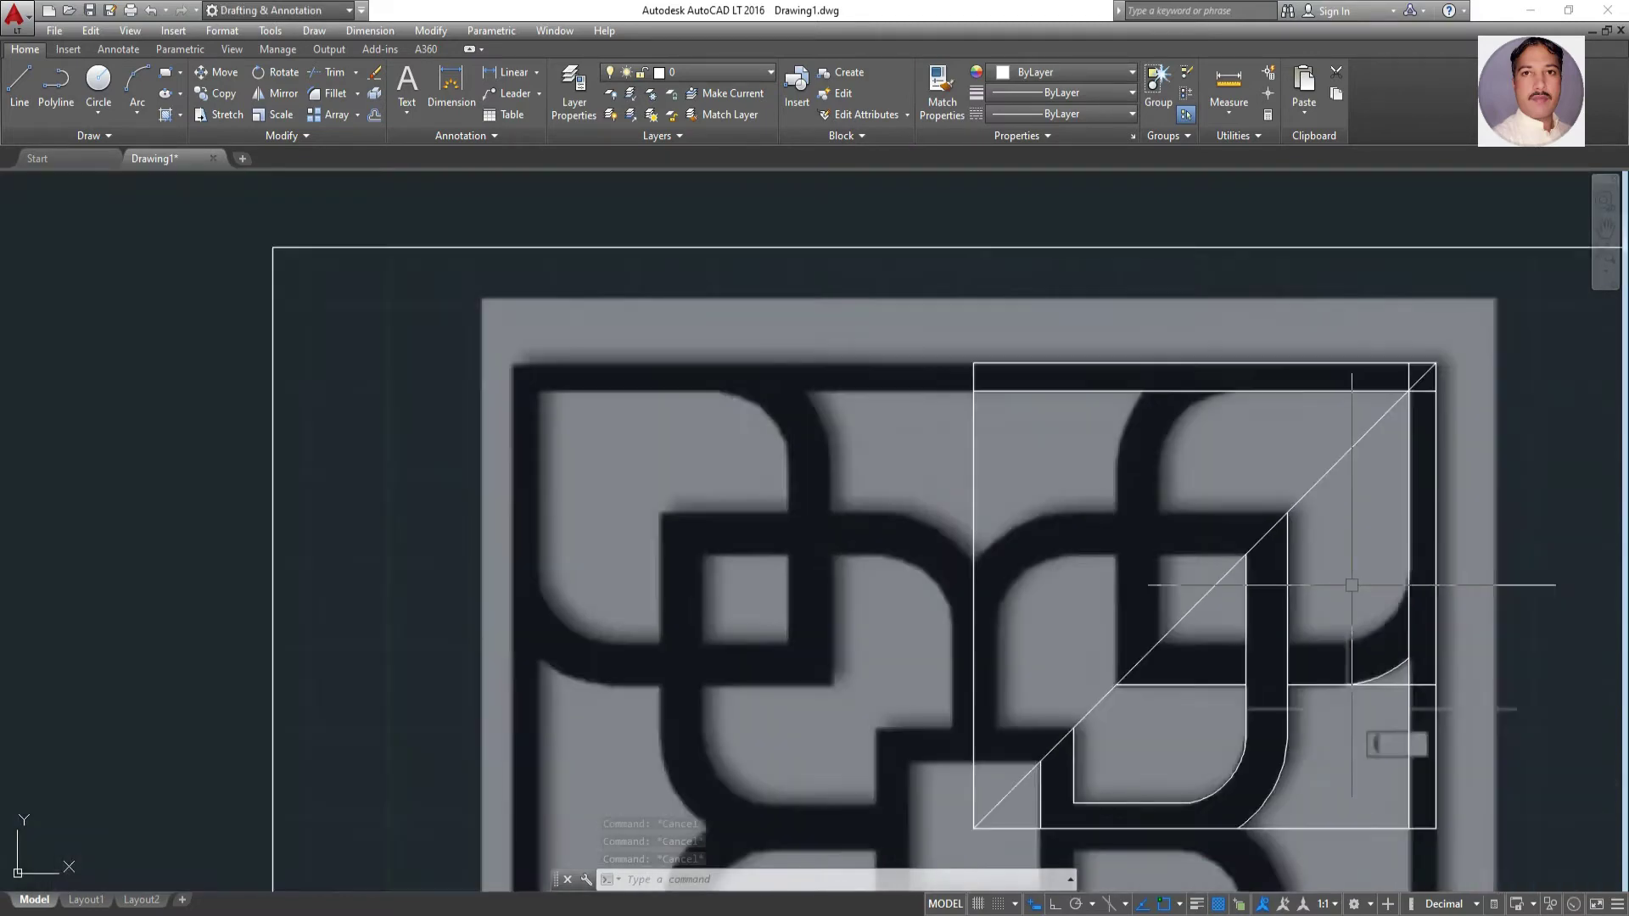
pyautogui.scroll(2, 1351, 586)
pyautogui.scroll(-2, 1349, 574)
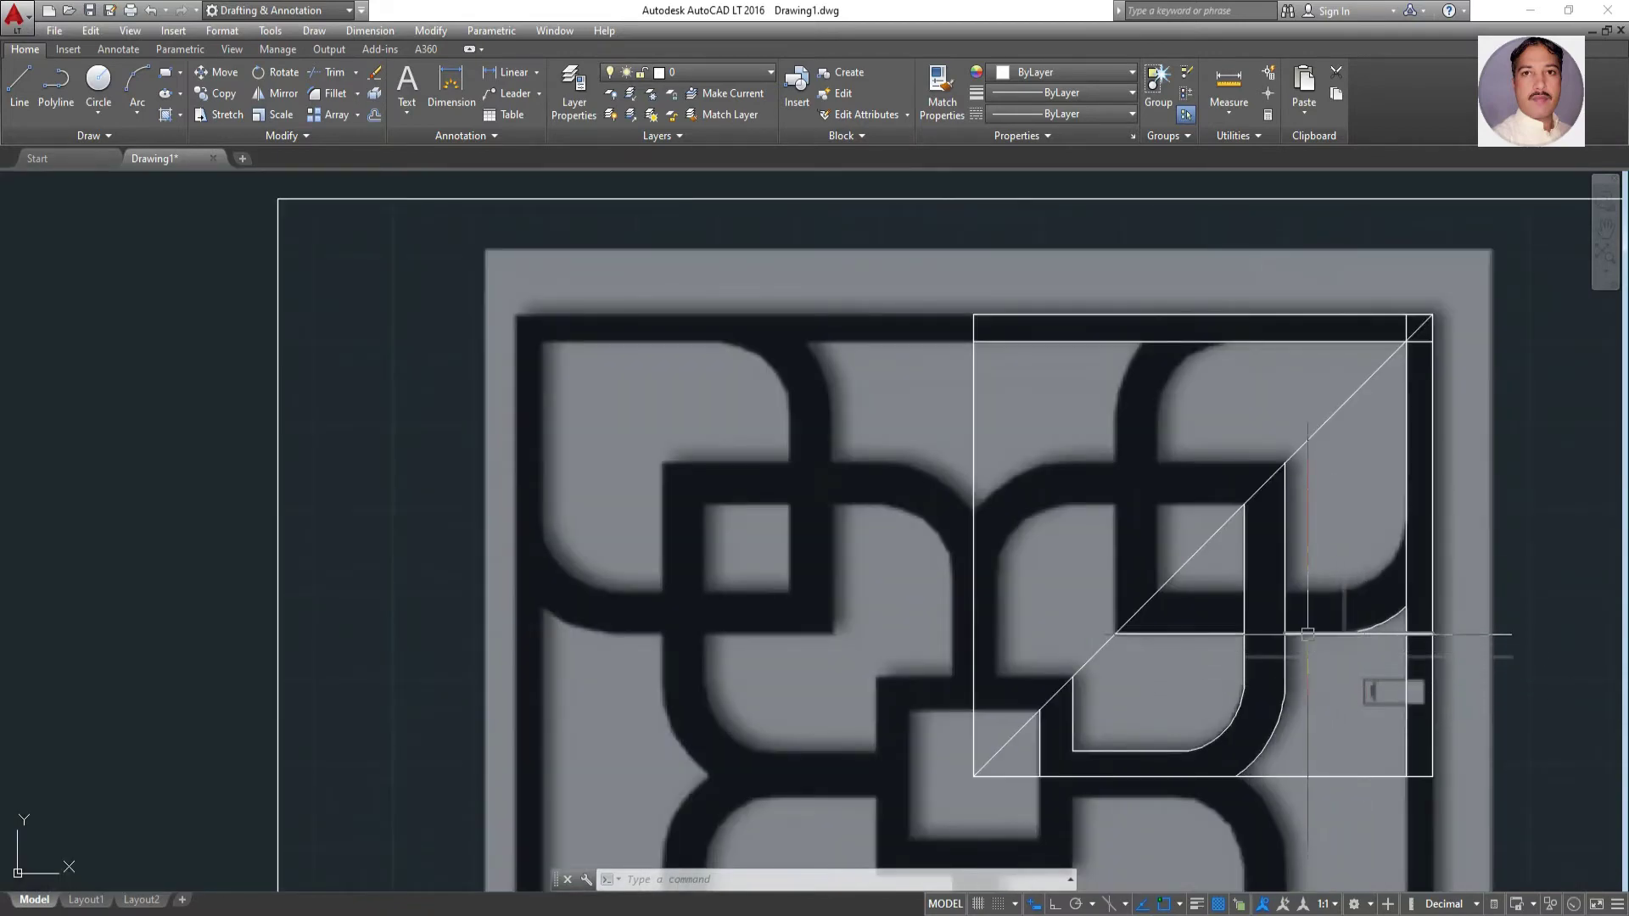
# Trim the vertical line's stub so it stops at the square's inner top edge
pyautogui.press('Escape')
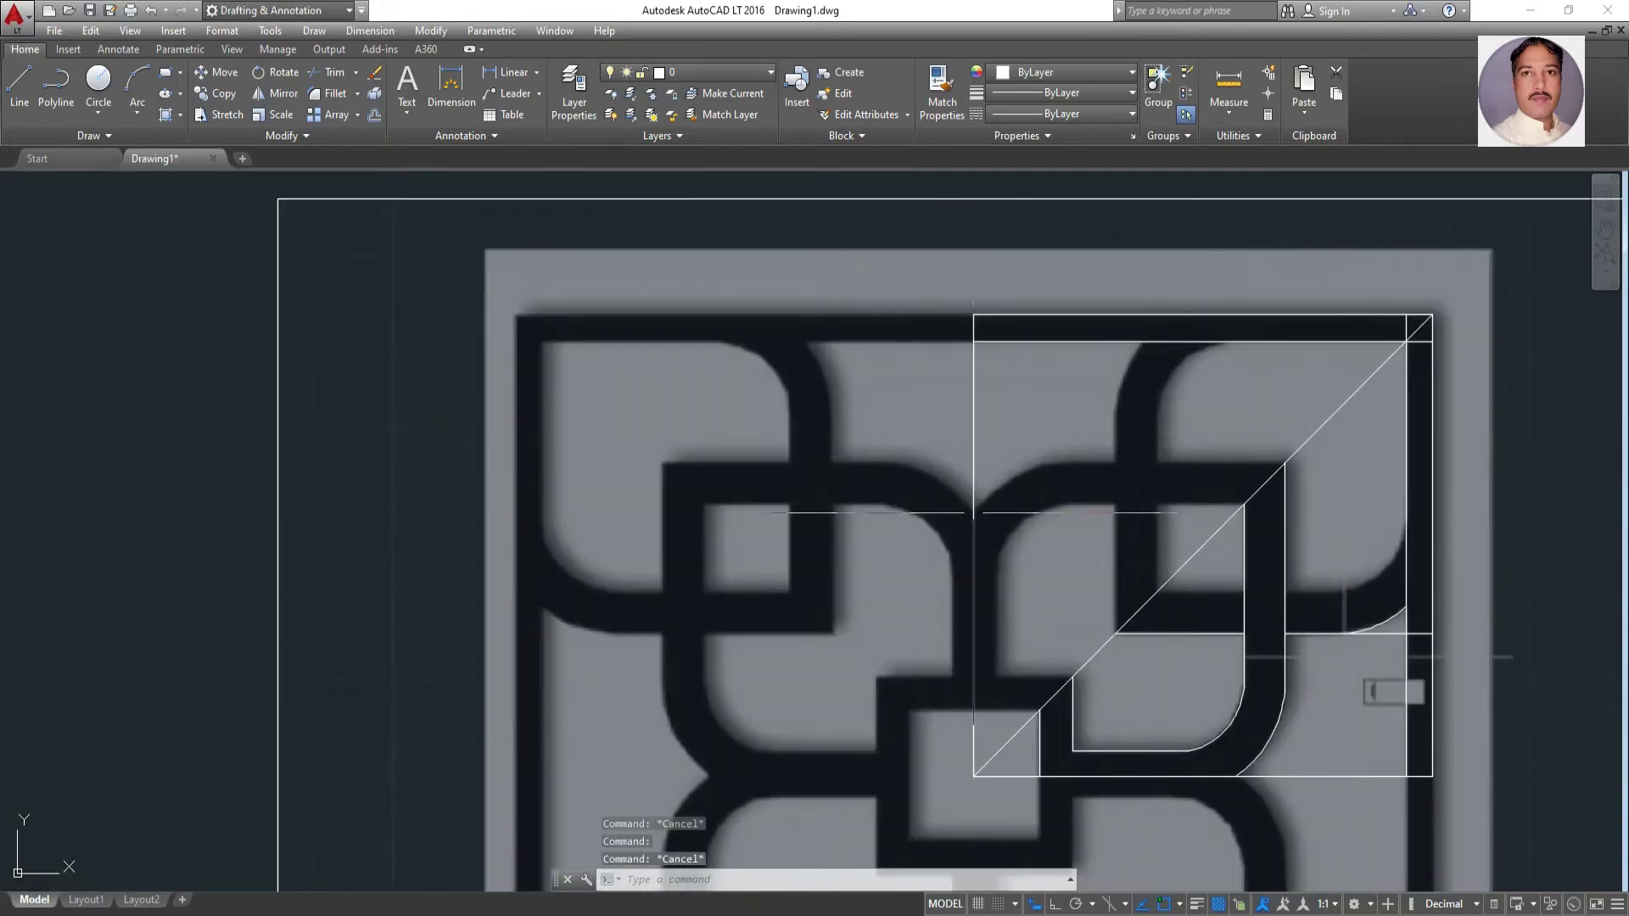
pyautogui.click(322, 66)
pyautogui.press('Return')
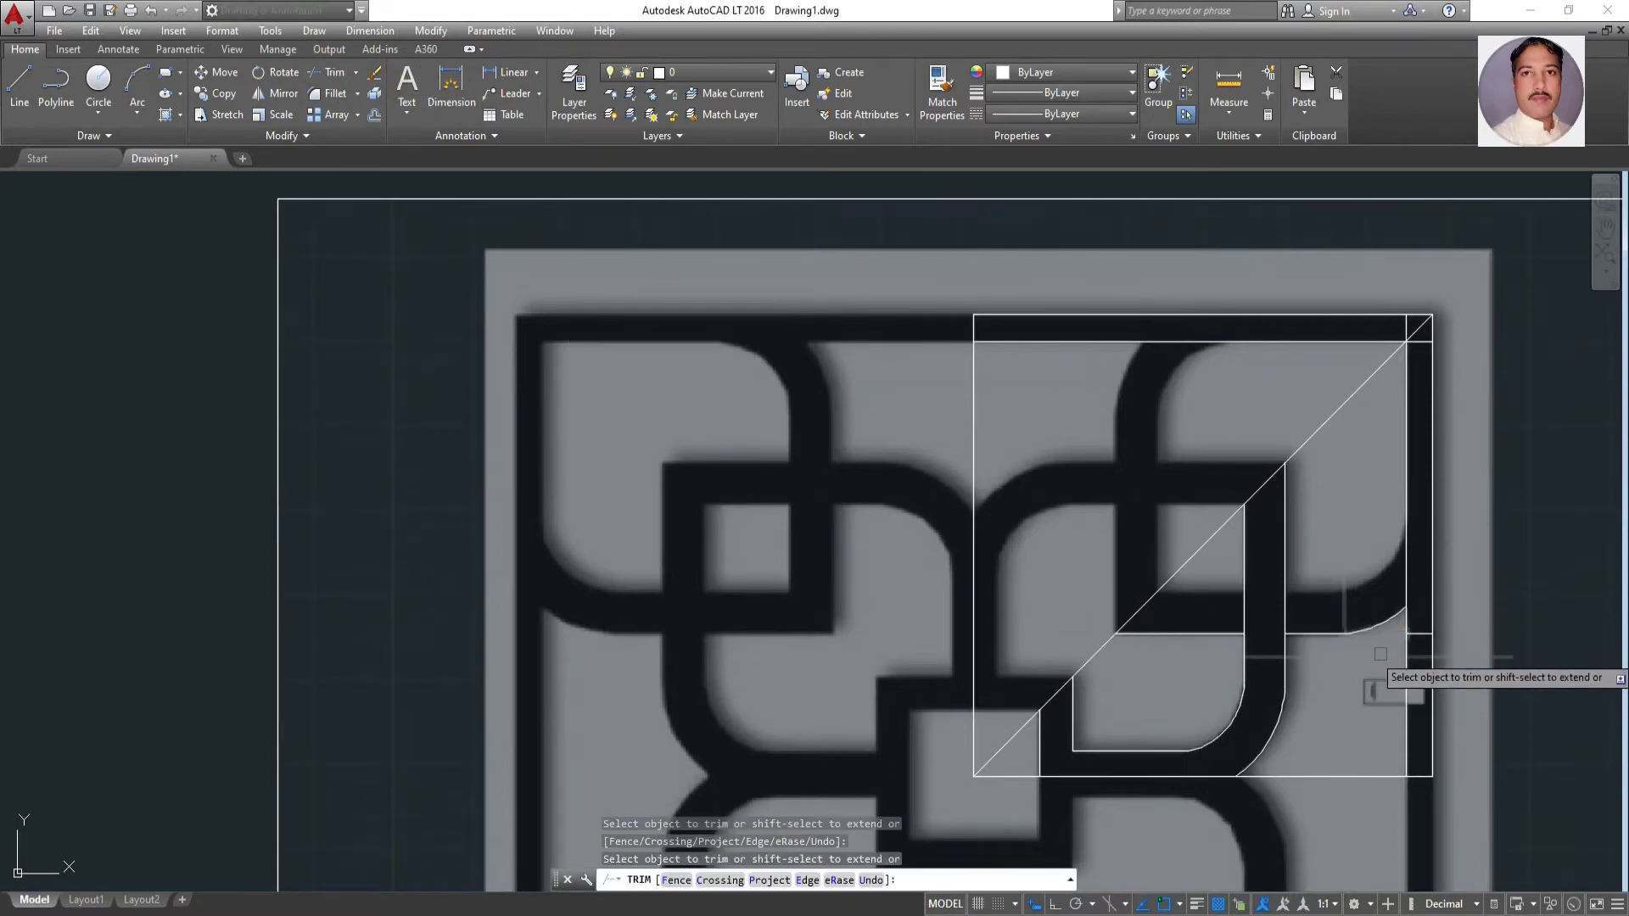
pyautogui.click(1407, 327)
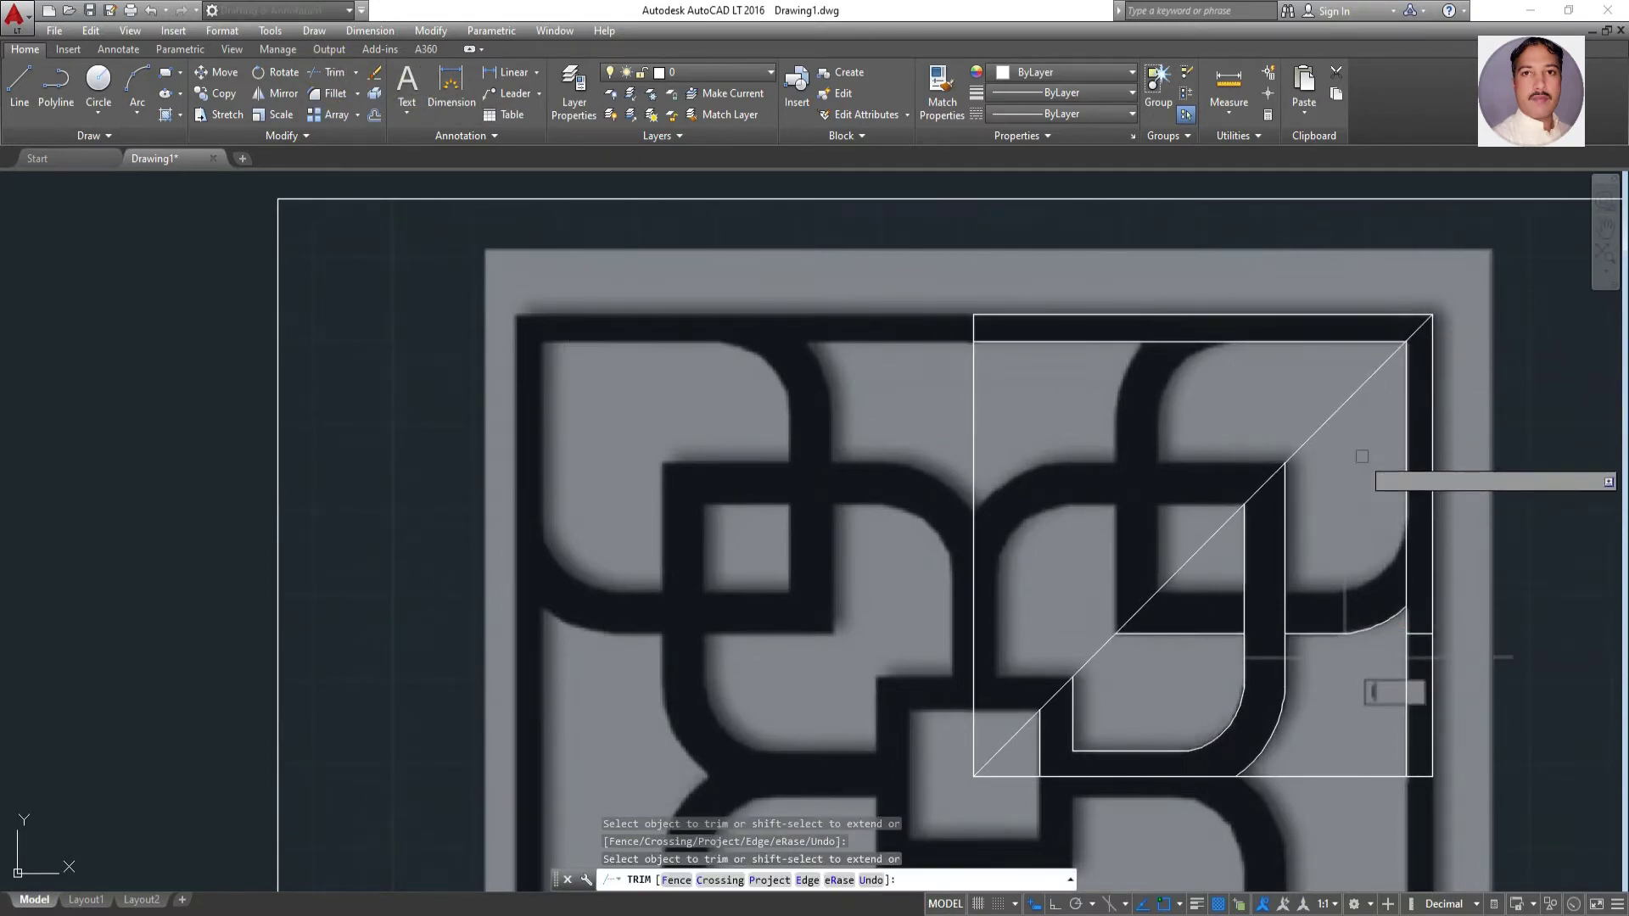
pyautogui.scroll(3, 1374, 365)
pyautogui.scroll(3, 1334, 465)
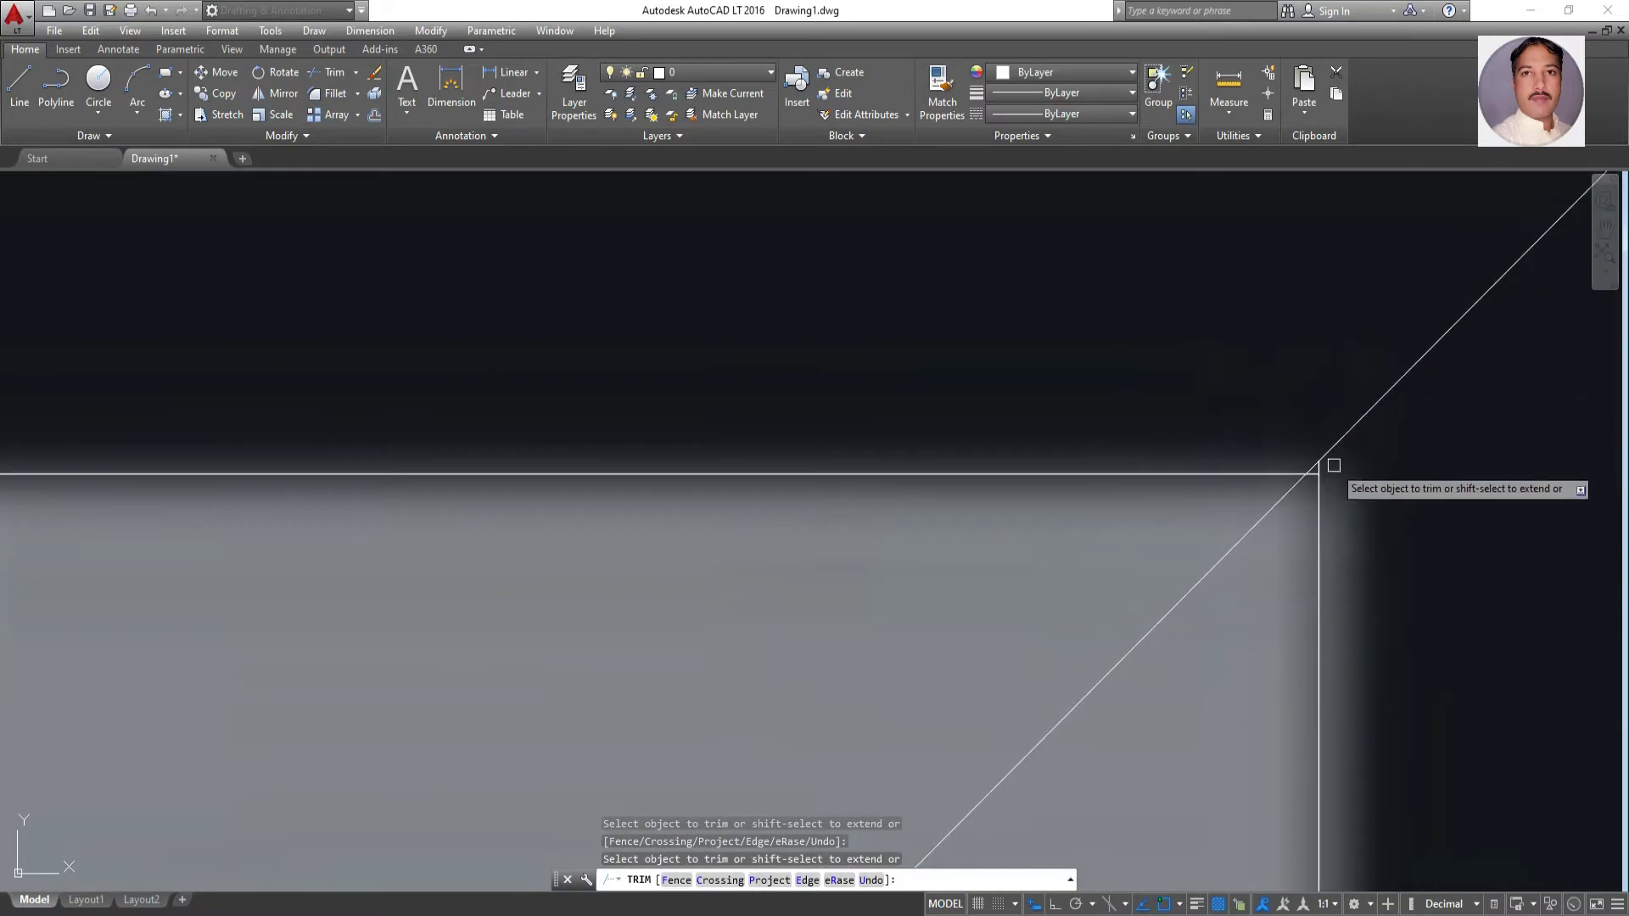
pyautogui.scroll(-4, 1320, 546)
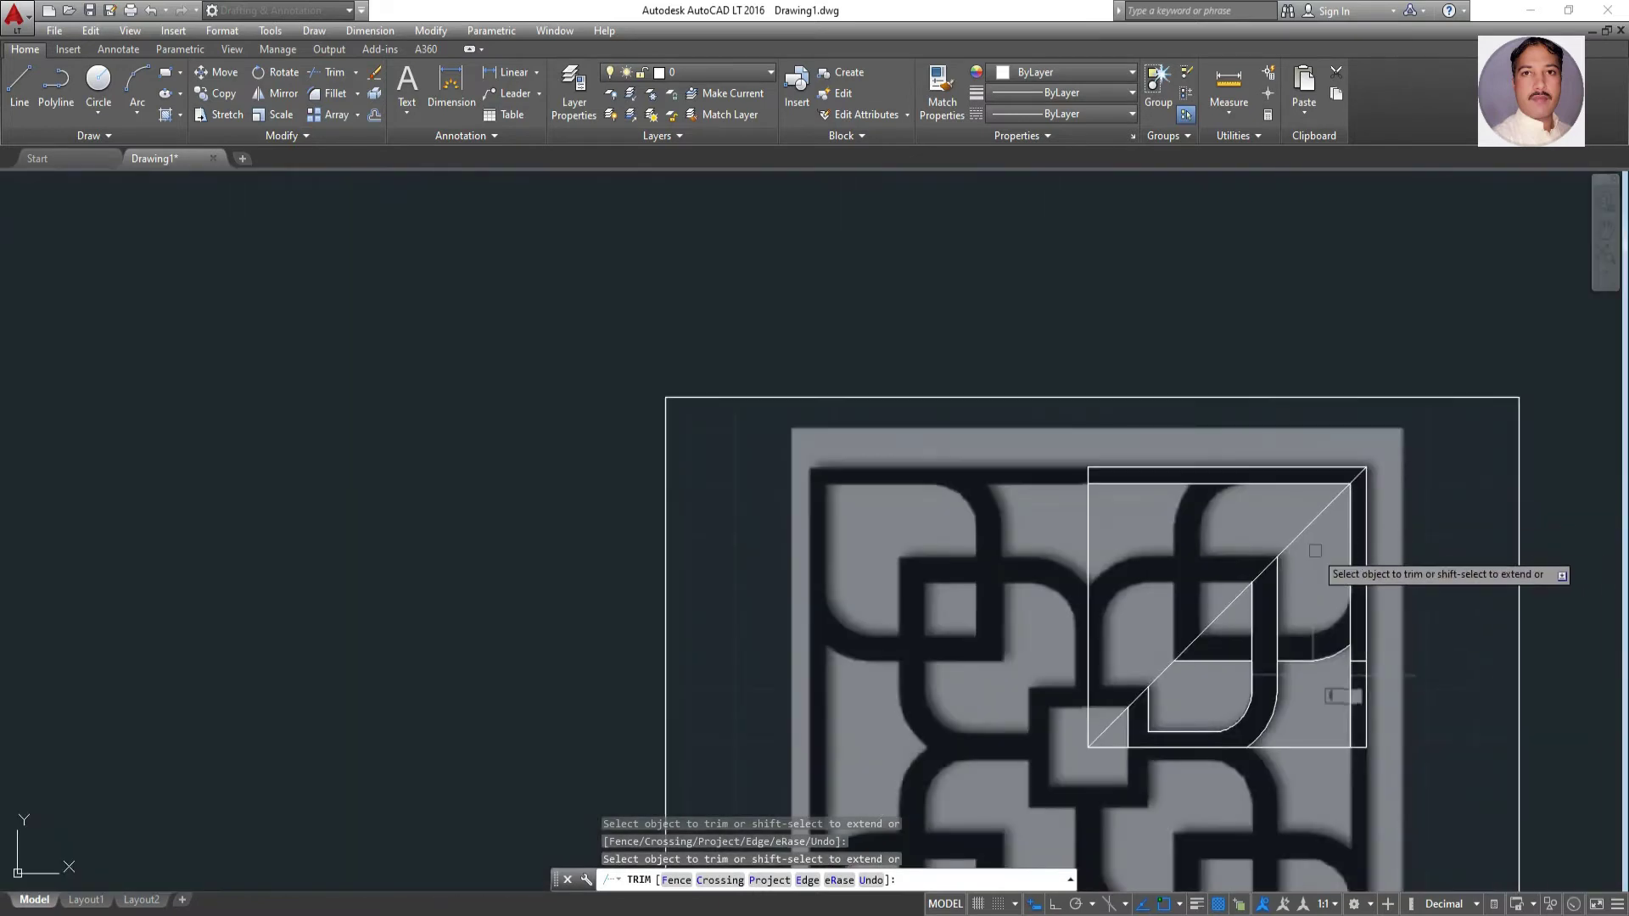
pyautogui.scroll(2, 1320, 546)
pyautogui.scroll(2, 1320, 546)
pyautogui.press('Escape')
pyautogui.press('Escape')
pyautogui.press('Escape')
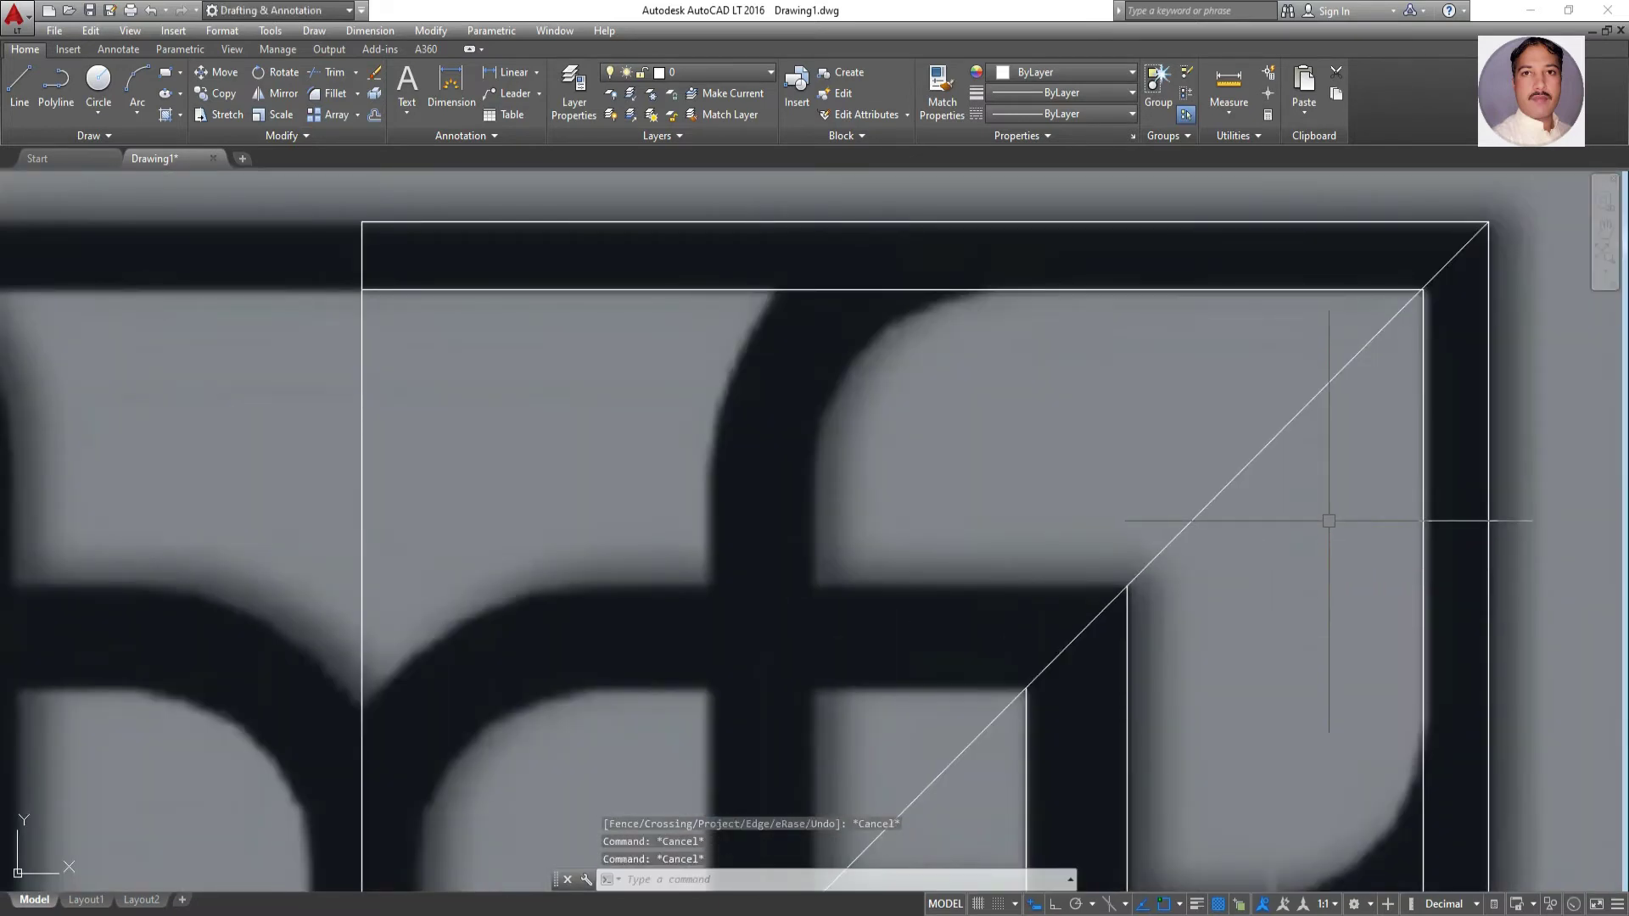
pyautogui.scroll(-5, 1329, 537)
pyautogui.scroll(3, 1311, 679)
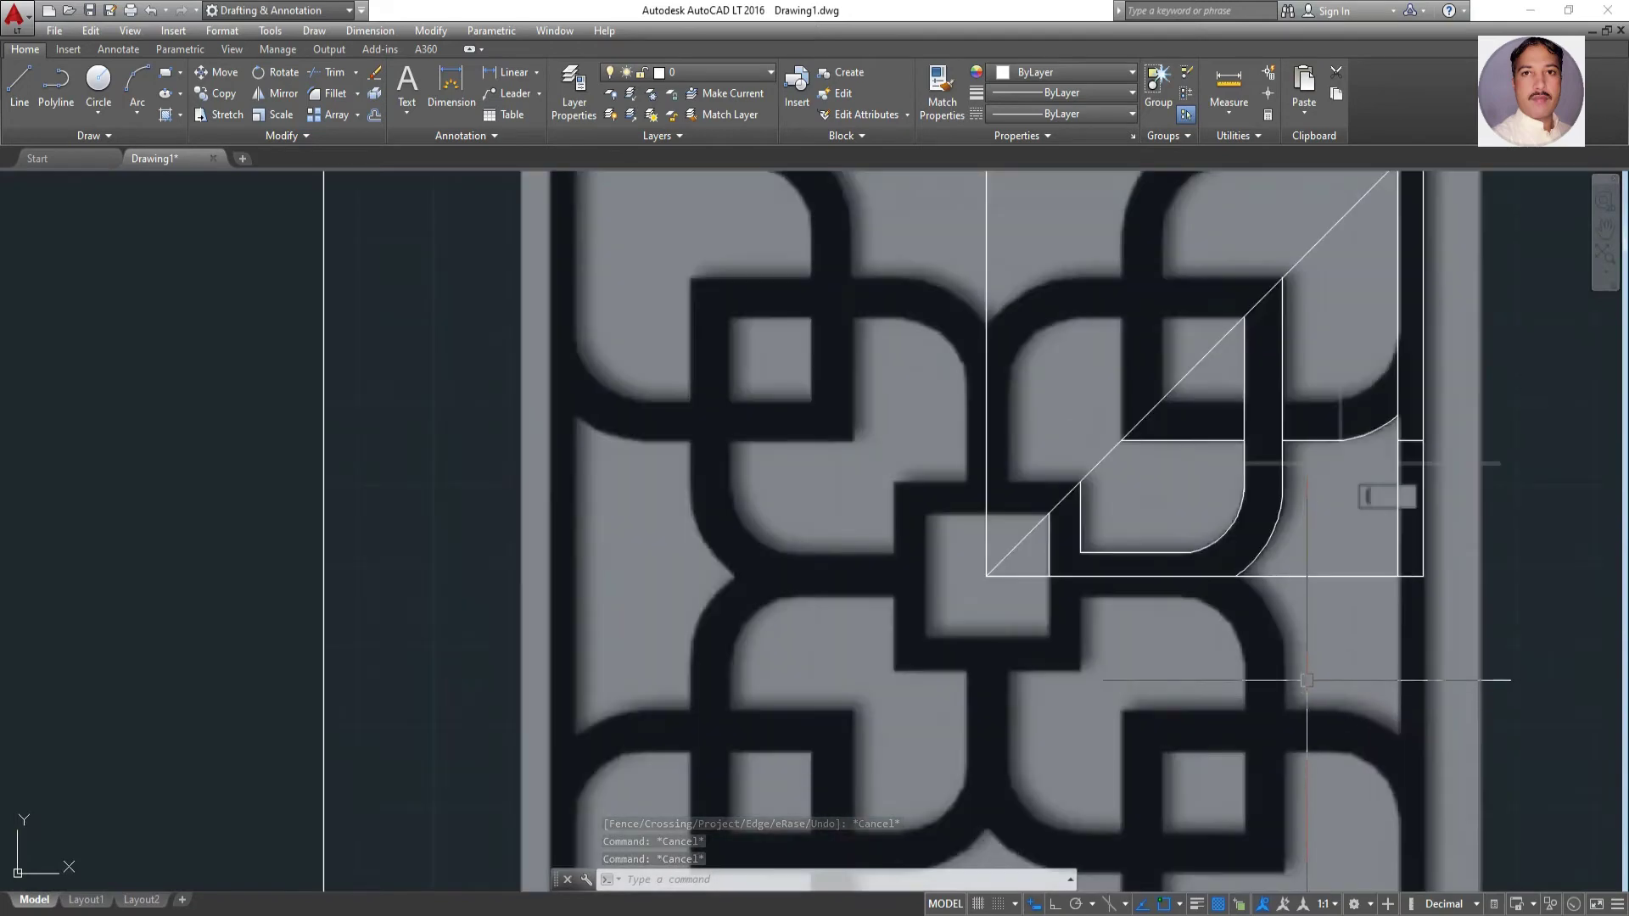
pyautogui.scroll(3, 1307, 662)
pyautogui.scroll(-5, 1307, 655)
pyautogui.scroll(3, 1307, 654)
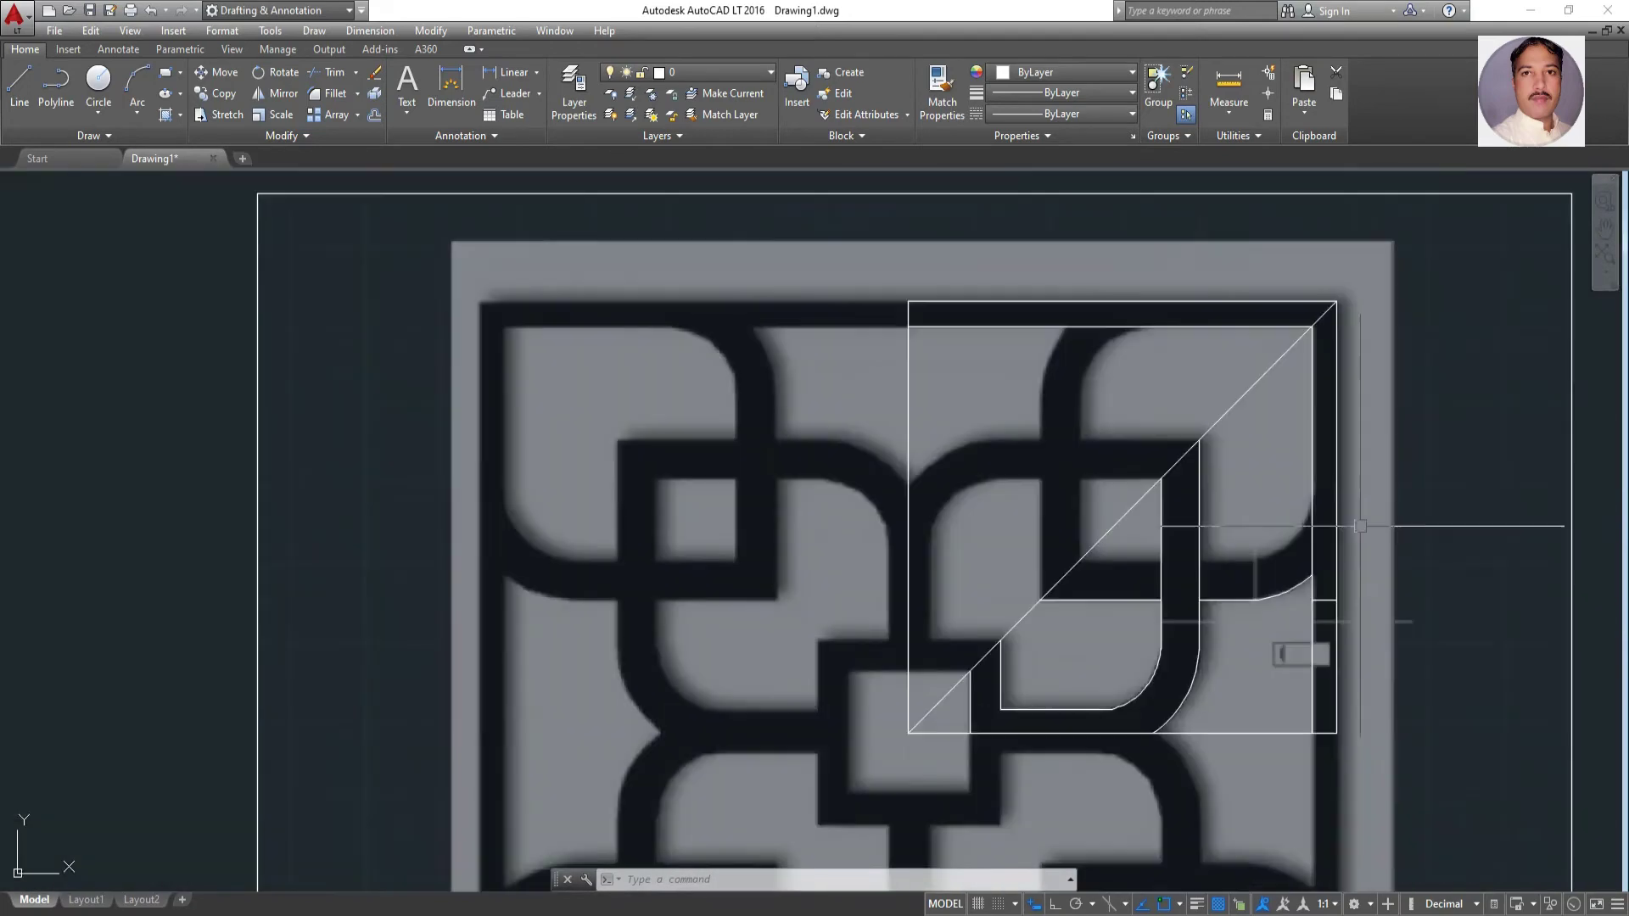
pyautogui.scroll(2, 1307, 352)
pyautogui.scroll(2, 1308, 294)
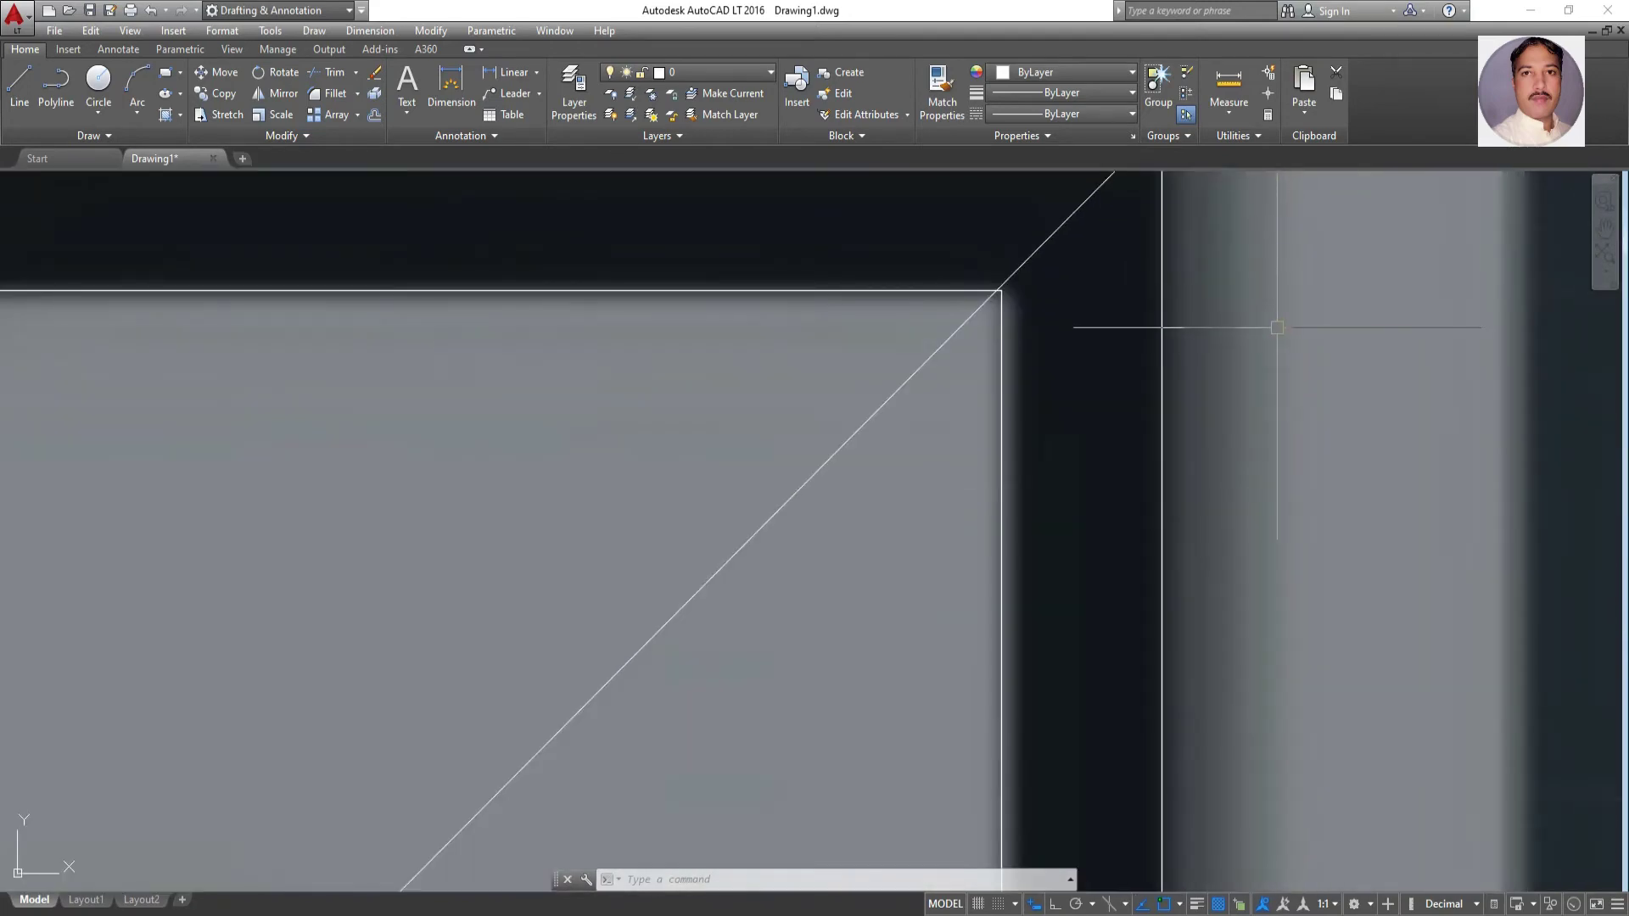
pyautogui.scroll(-3, 1277, 327)
pyautogui.scroll(-3, 1273, 398)
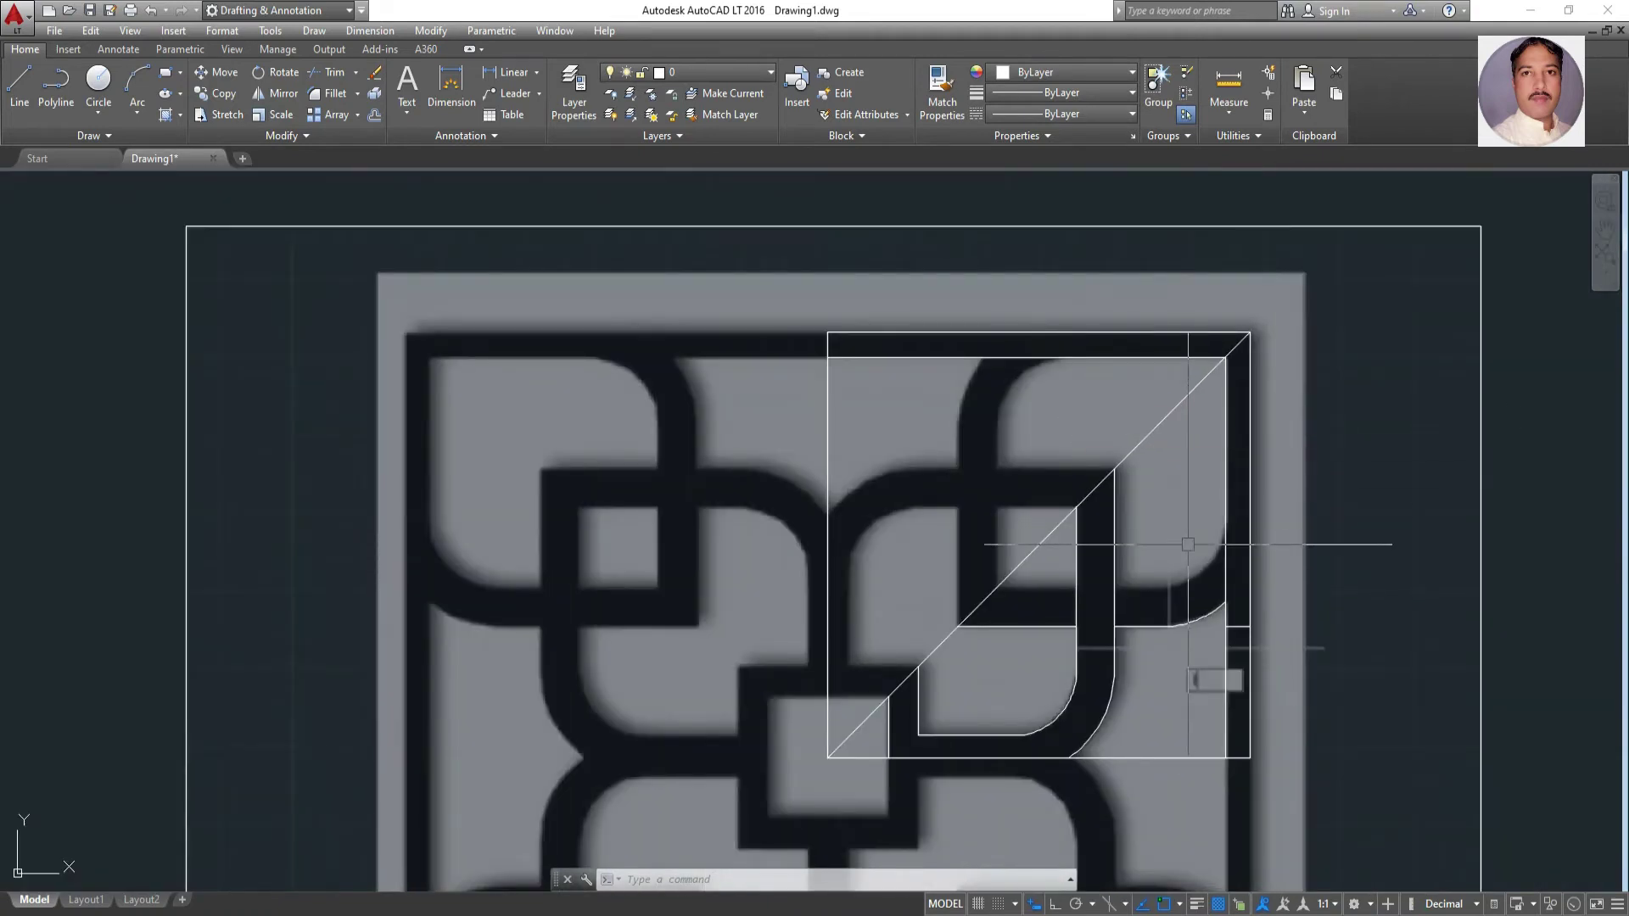
# Offset the right horizontal bar line 40 units upward
pyautogui.click(18, 85)
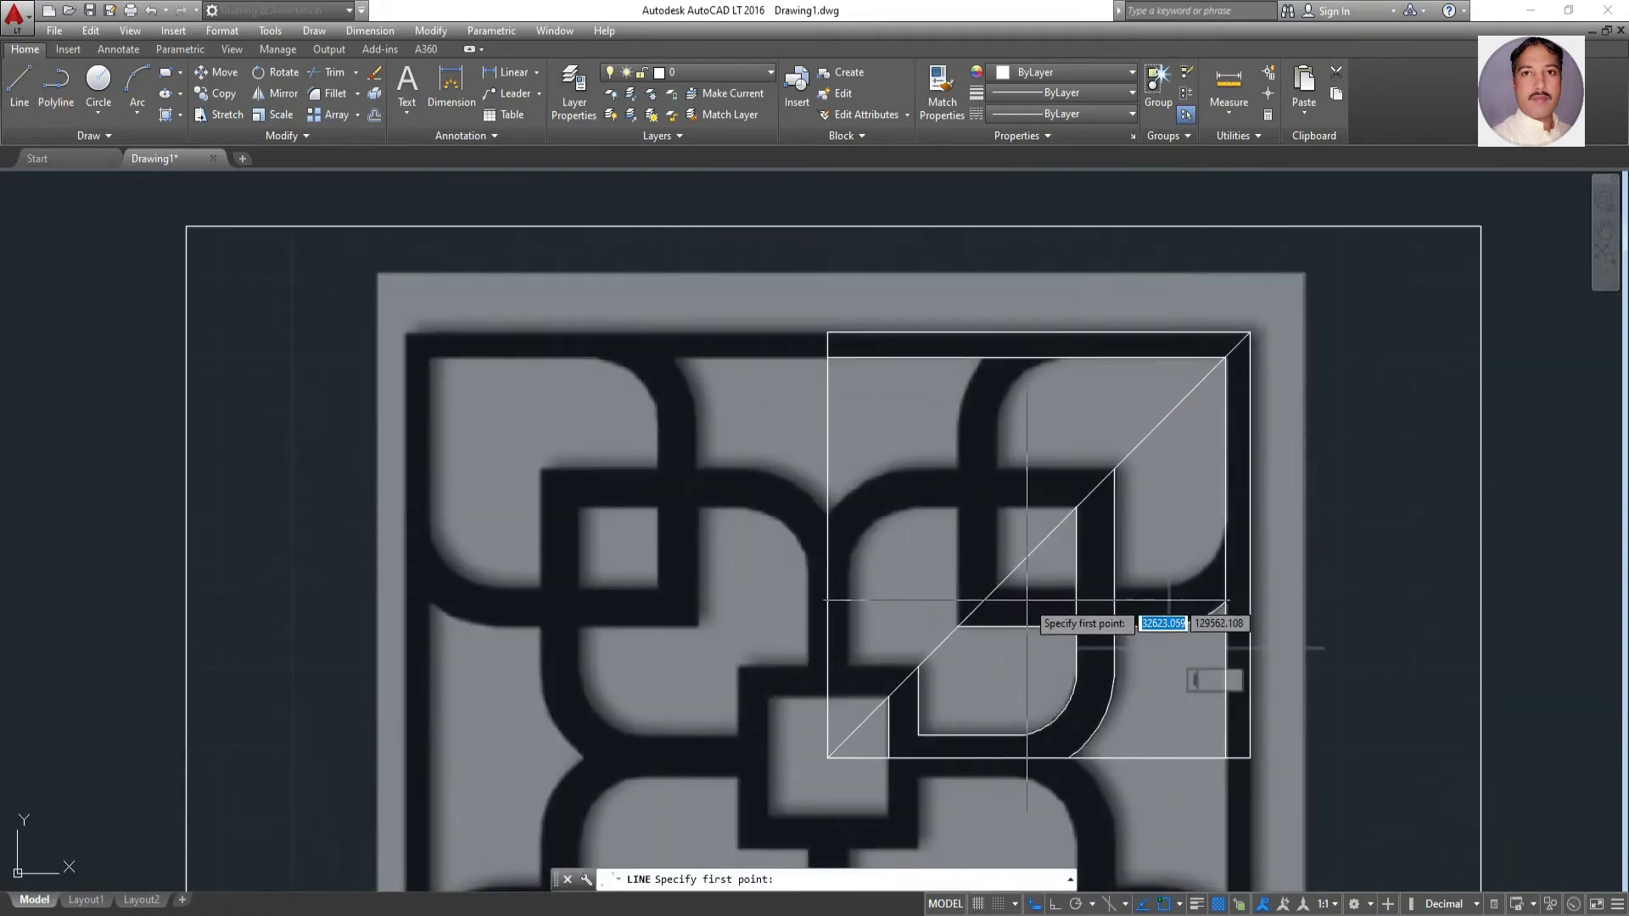
pyautogui.press('Escape')
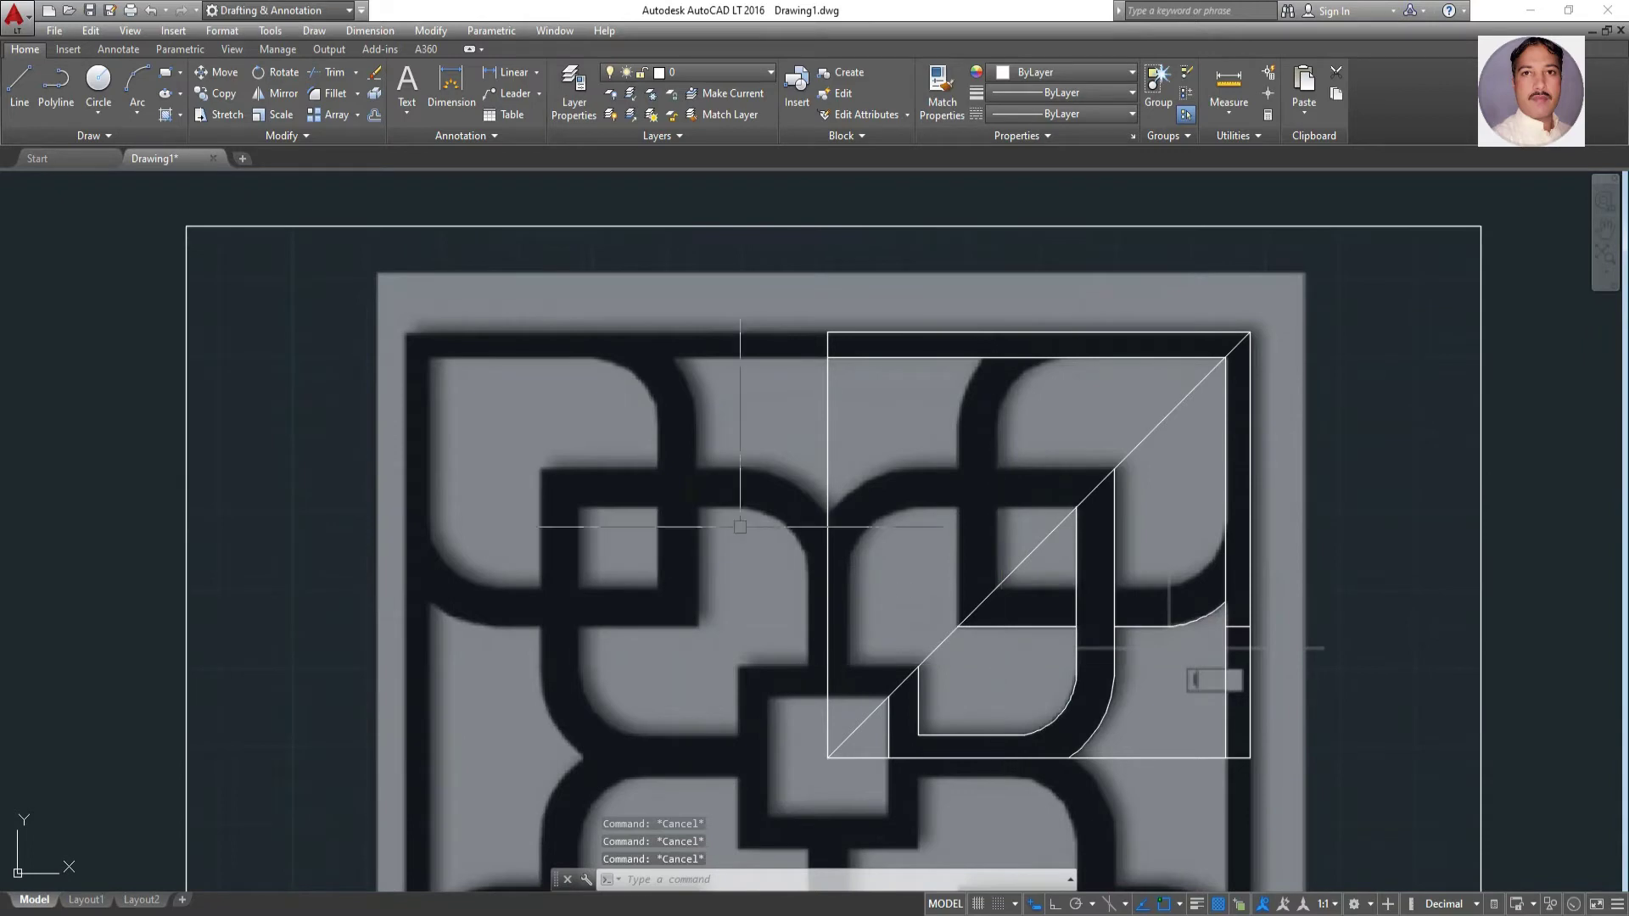
pyautogui.click(374, 115)
pyautogui.click(1035, 627)
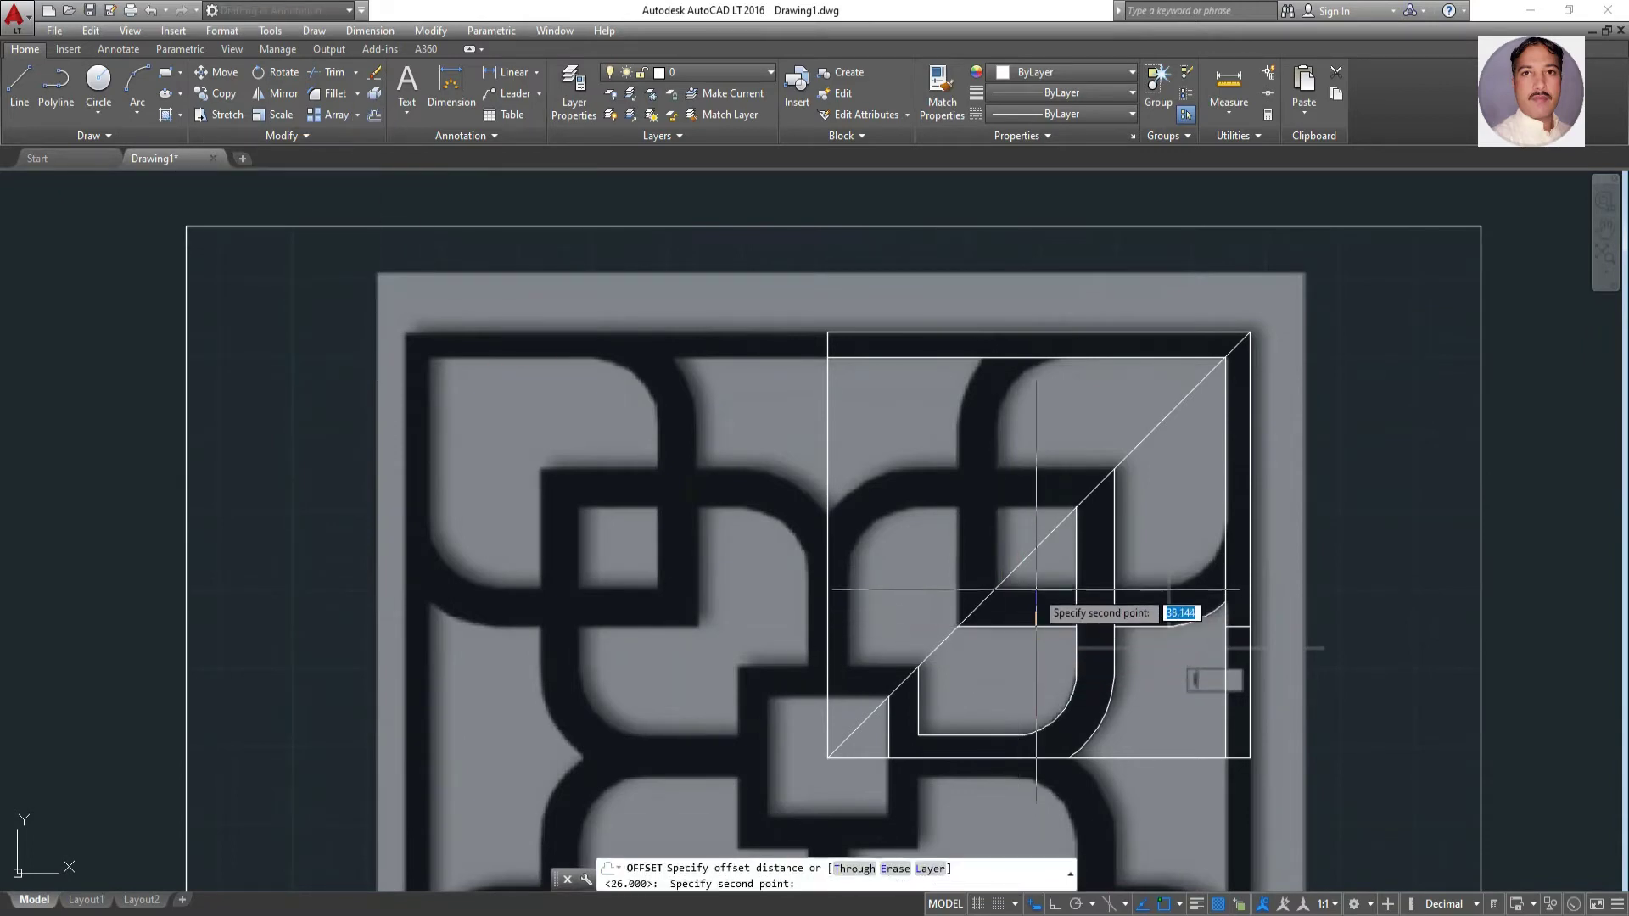
pyautogui.press('Escape')
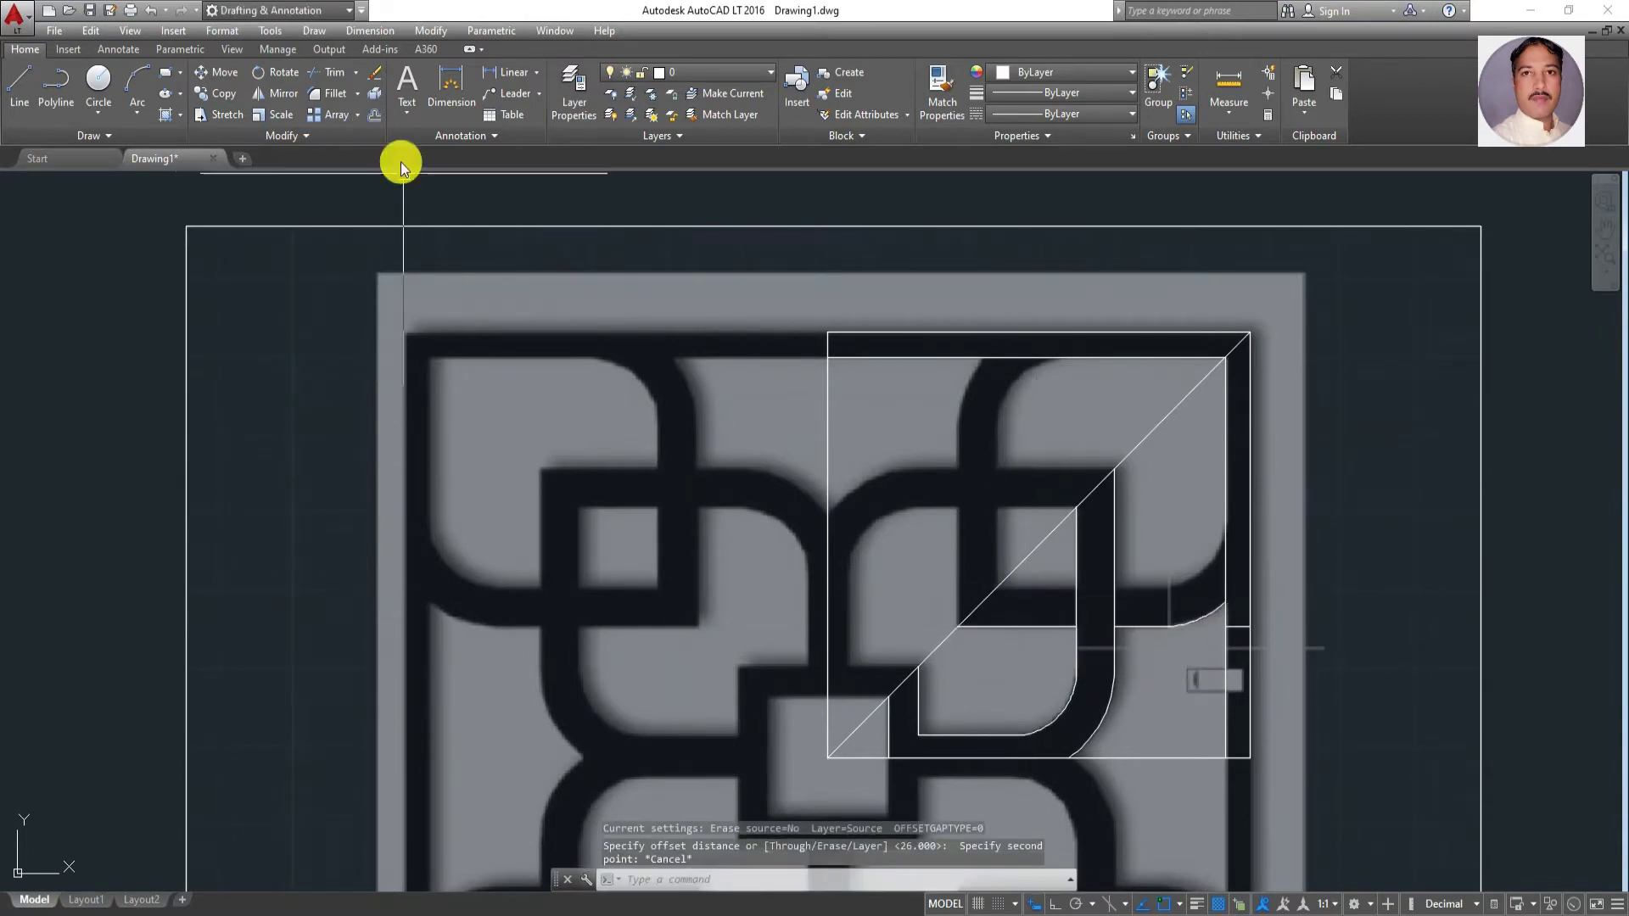
pyautogui.click(374, 115)
pyautogui.write('40')
pyautogui.press('Return')
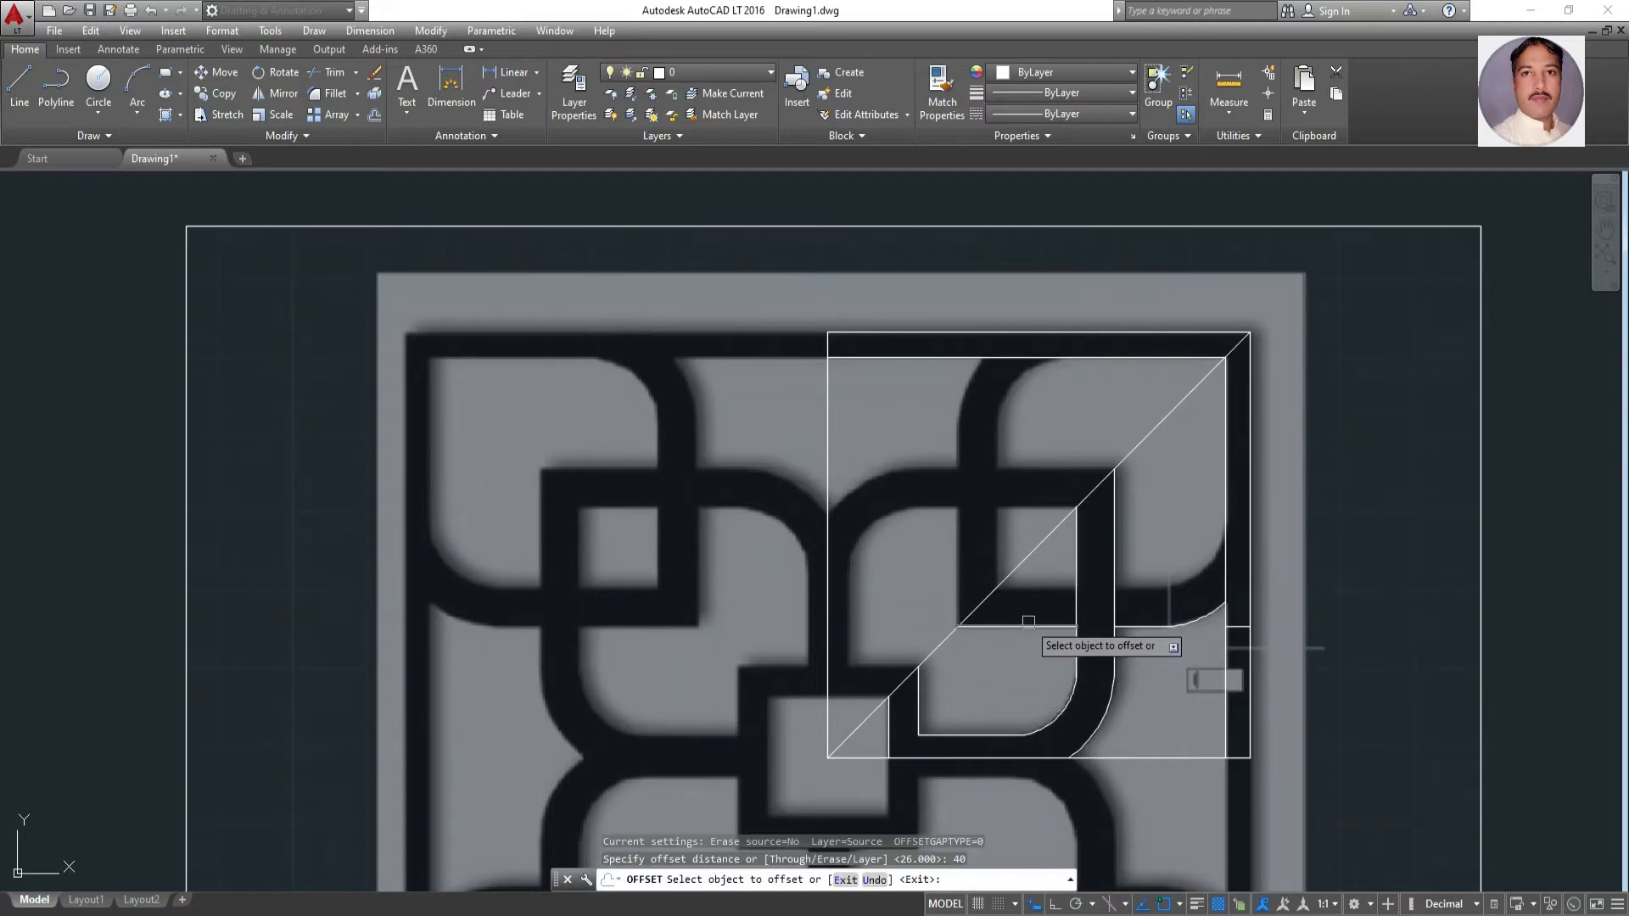
pyautogui.click(1028, 622)
pyautogui.click(1033, 608)
# Try offsetting and extending the corner arc, then grab its endpoint to stretch it
pyautogui.click(1175, 624)
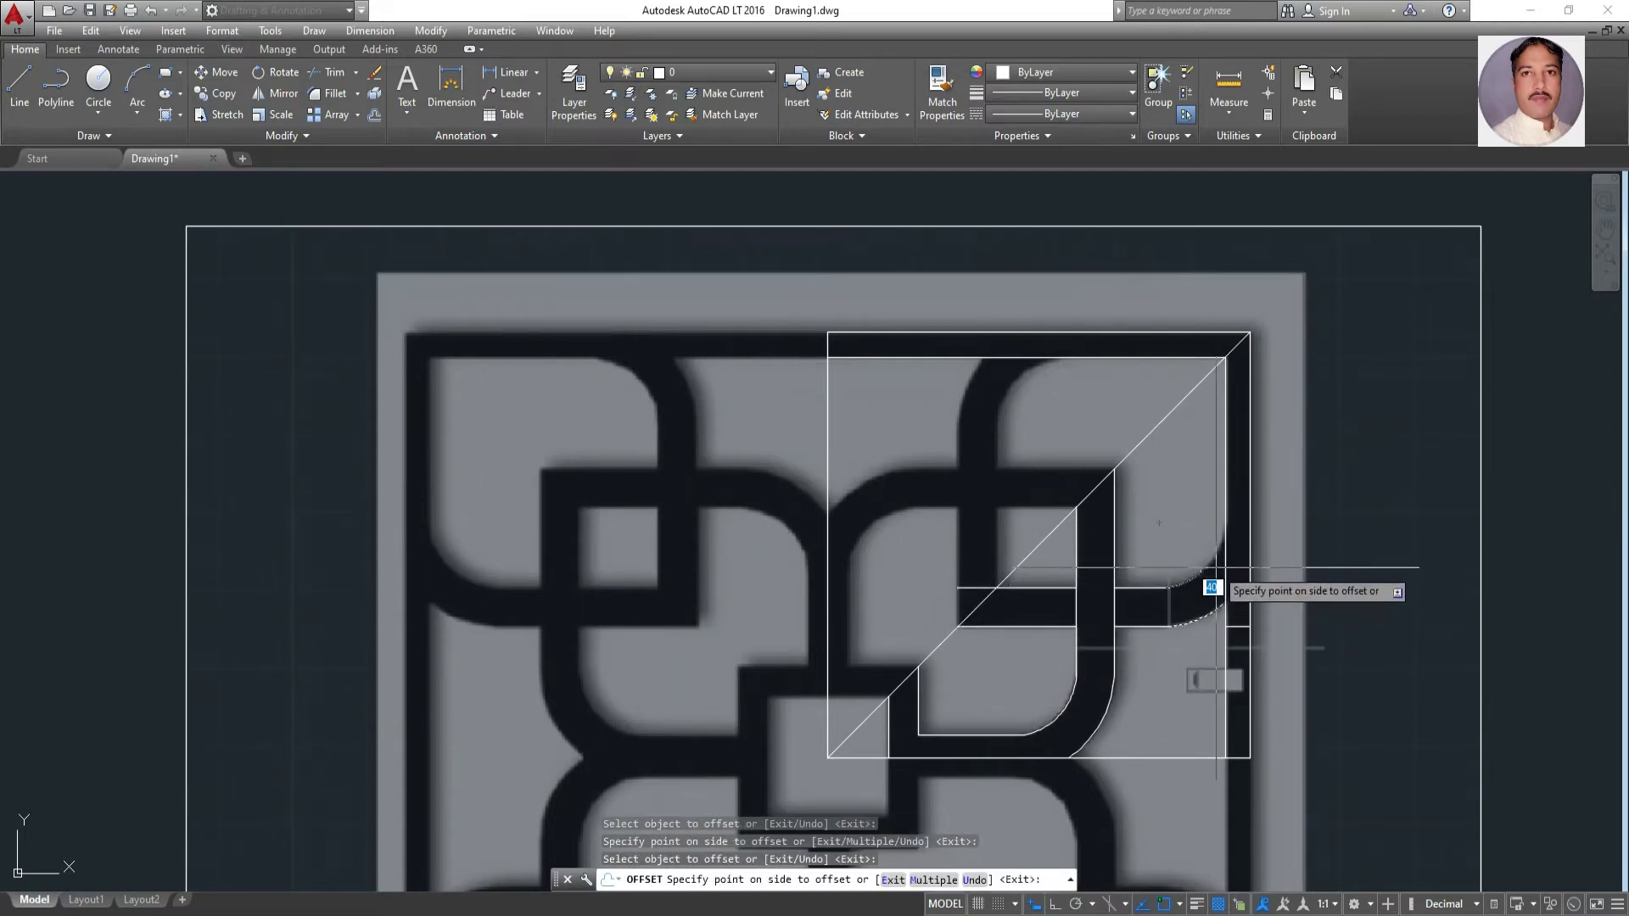
pyautogui.press('Escape')
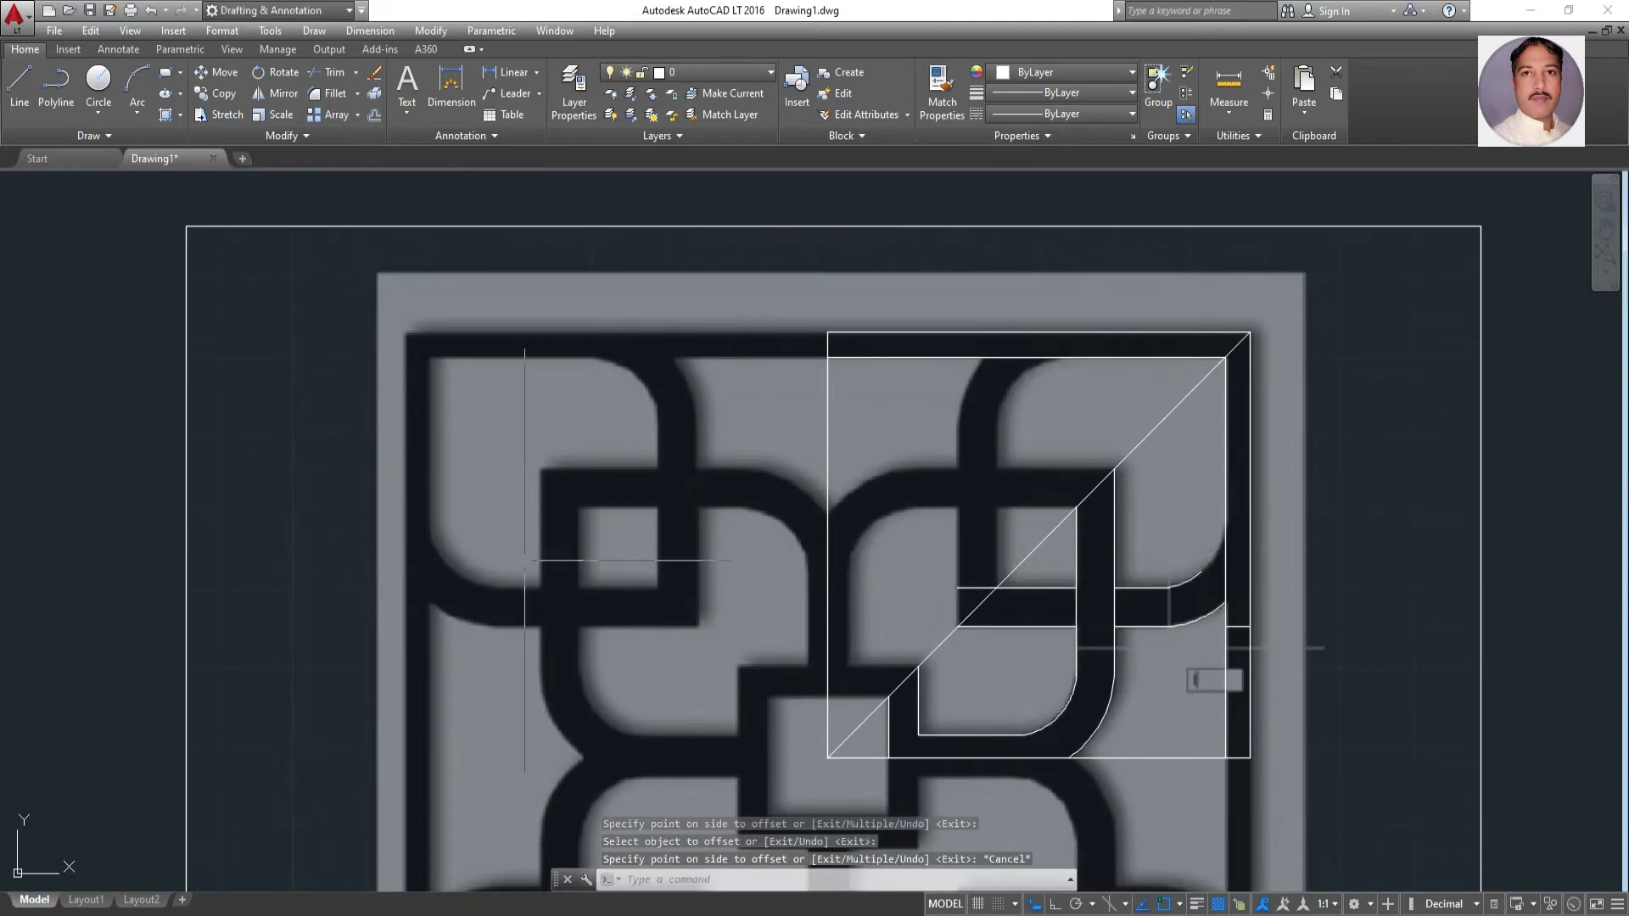
pyautogui.write('ex')
pyautogui.press('Return')
pyautogui.press('Return')
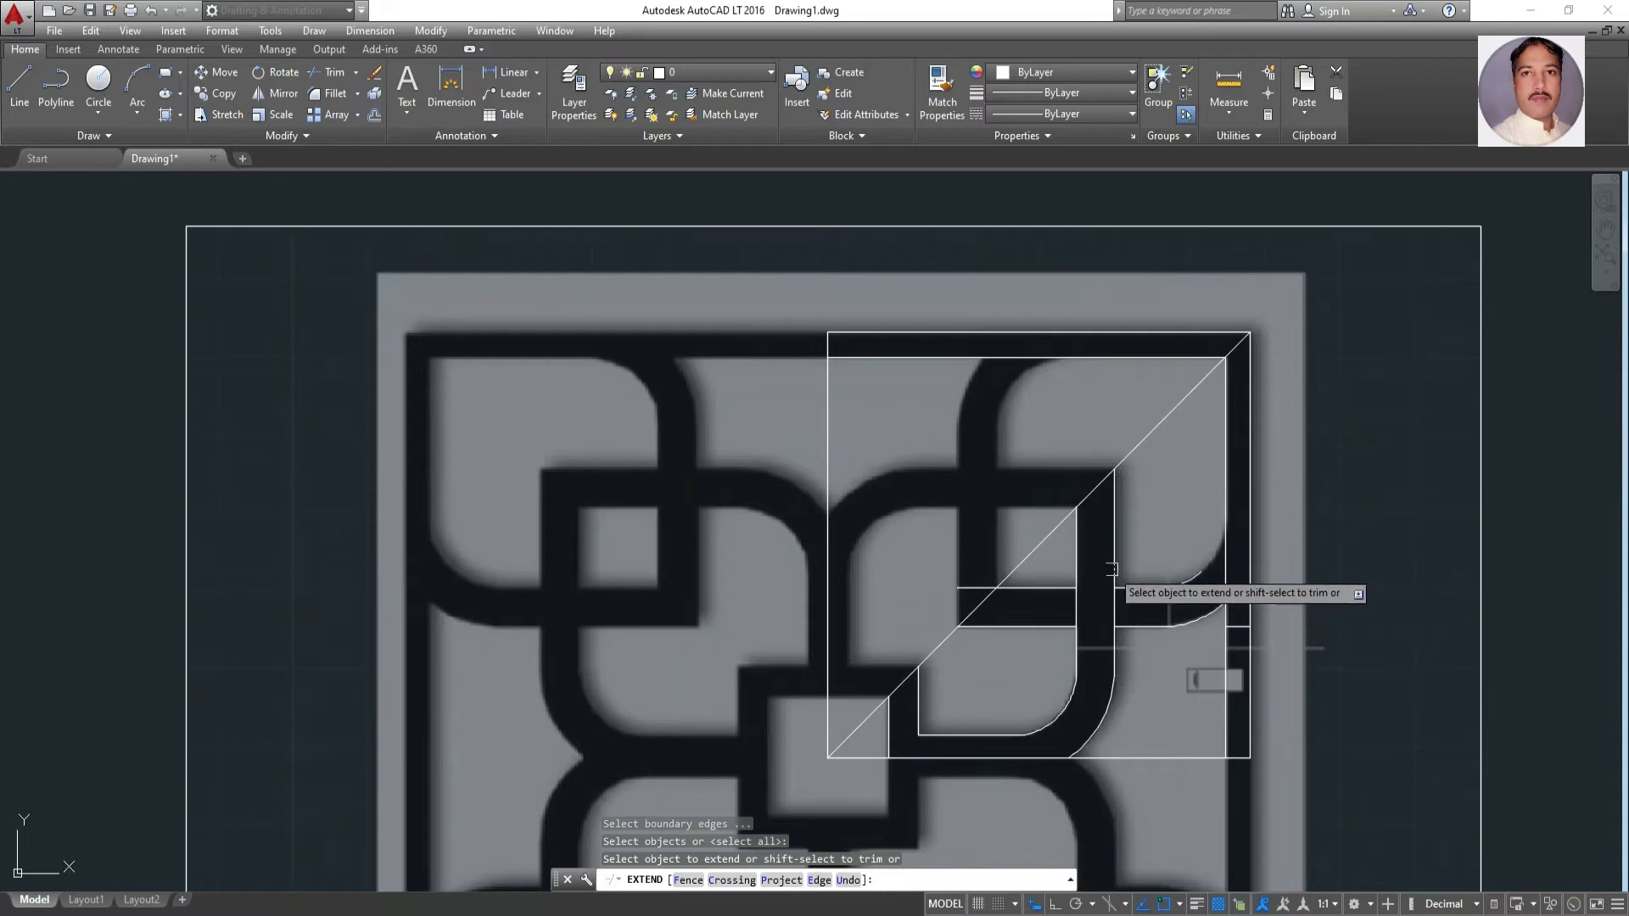
pyautogui.press('Escape')
pyautogui.click(1194, 576)
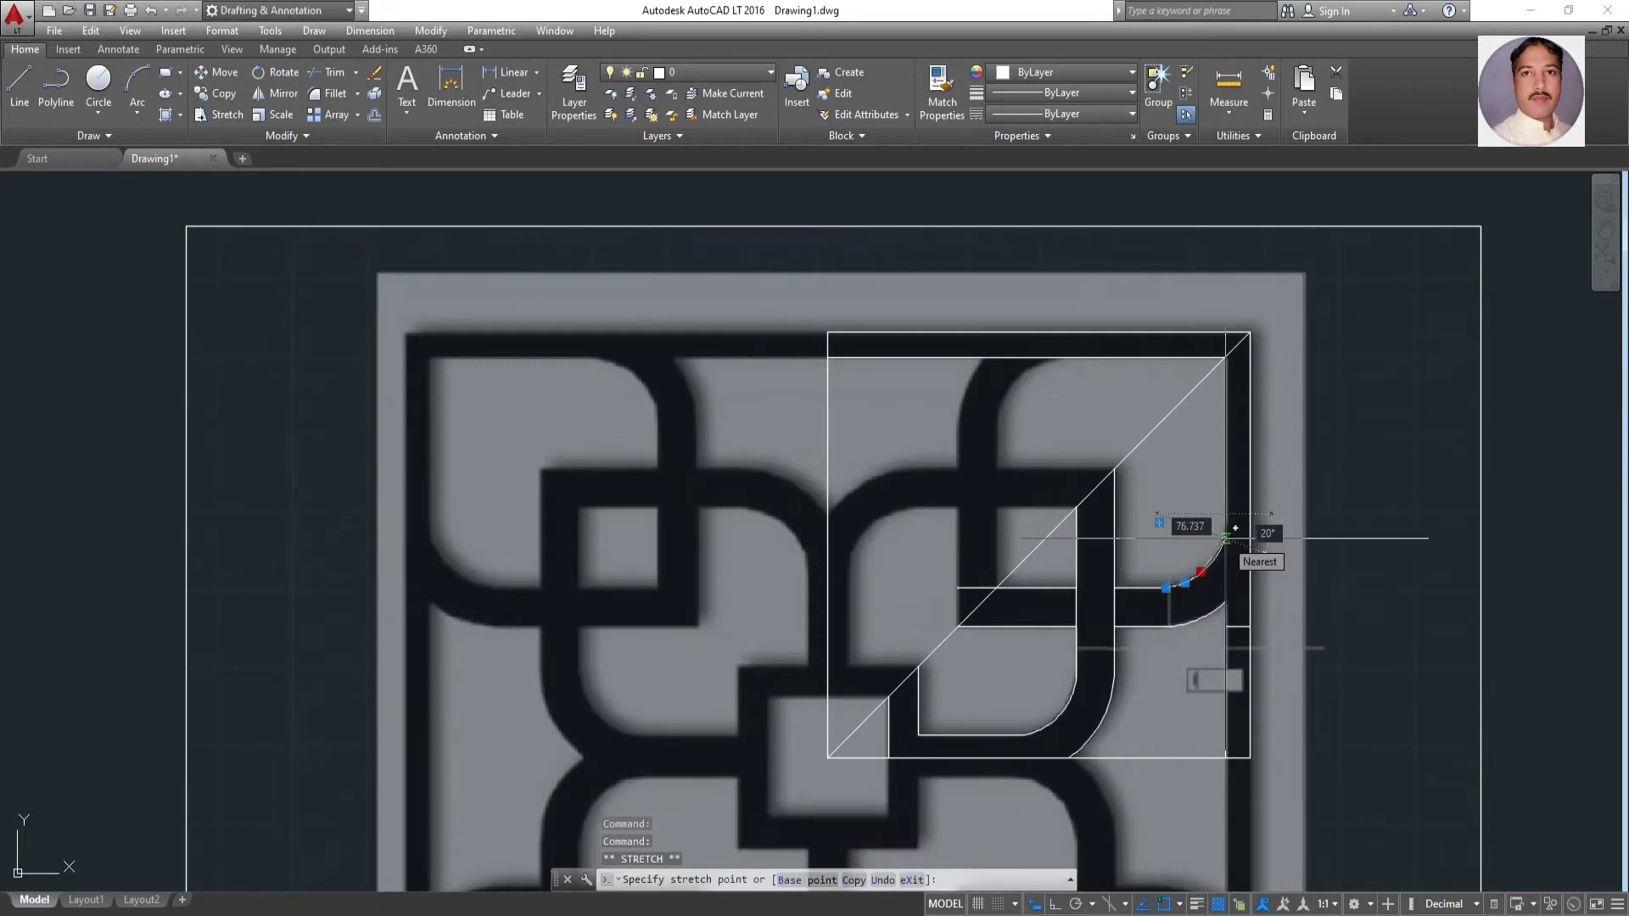
# Abandon the attempts to stretch the corner arc's ends
pyautogui.press('Escape')
pyautogui.scroll(-2, 1170, 569)
pyautogui.scroll(4, 1170, 573)
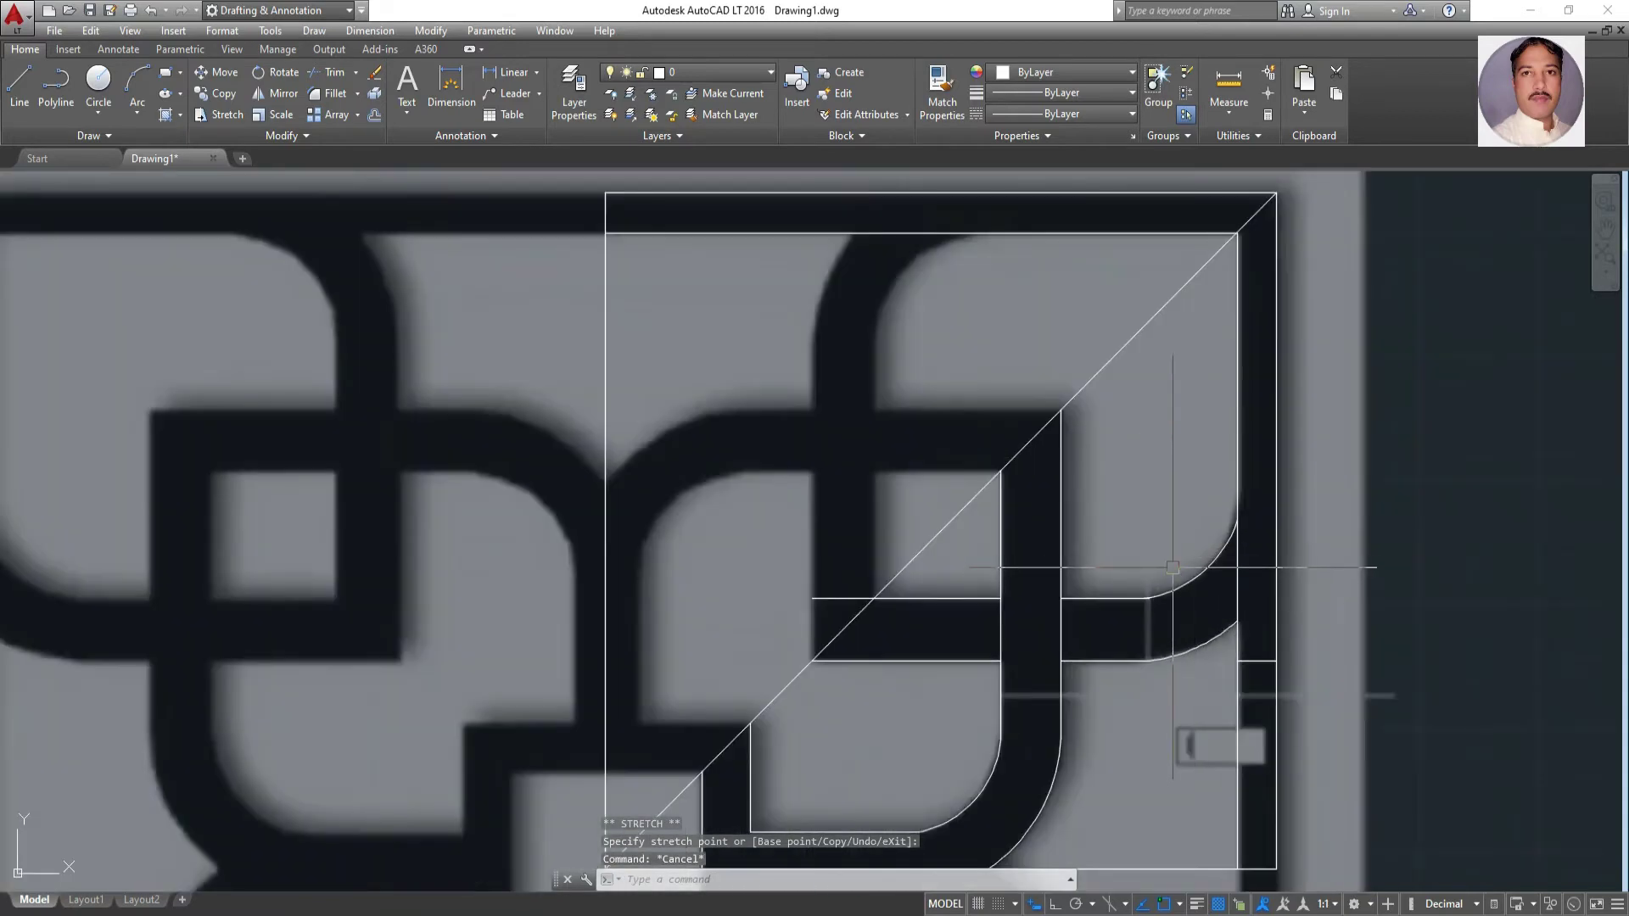
pyautogui.scroll(-2, 1173, 567)
pyautogui.click(1204, 556)
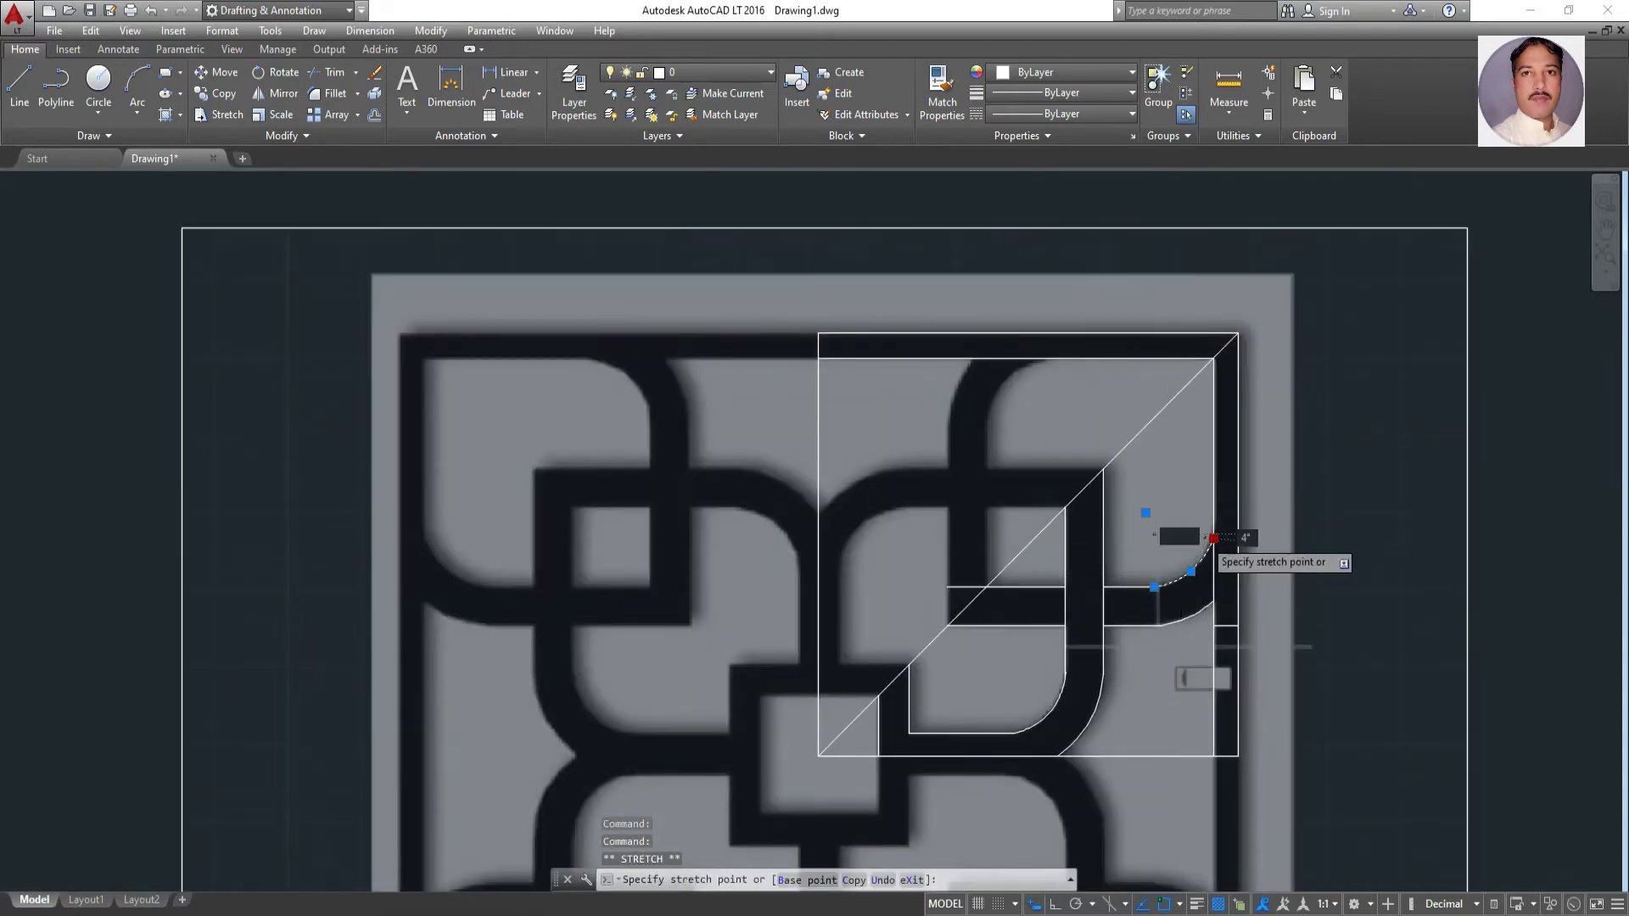
pyautogui.scroll(5, 1214, 543)
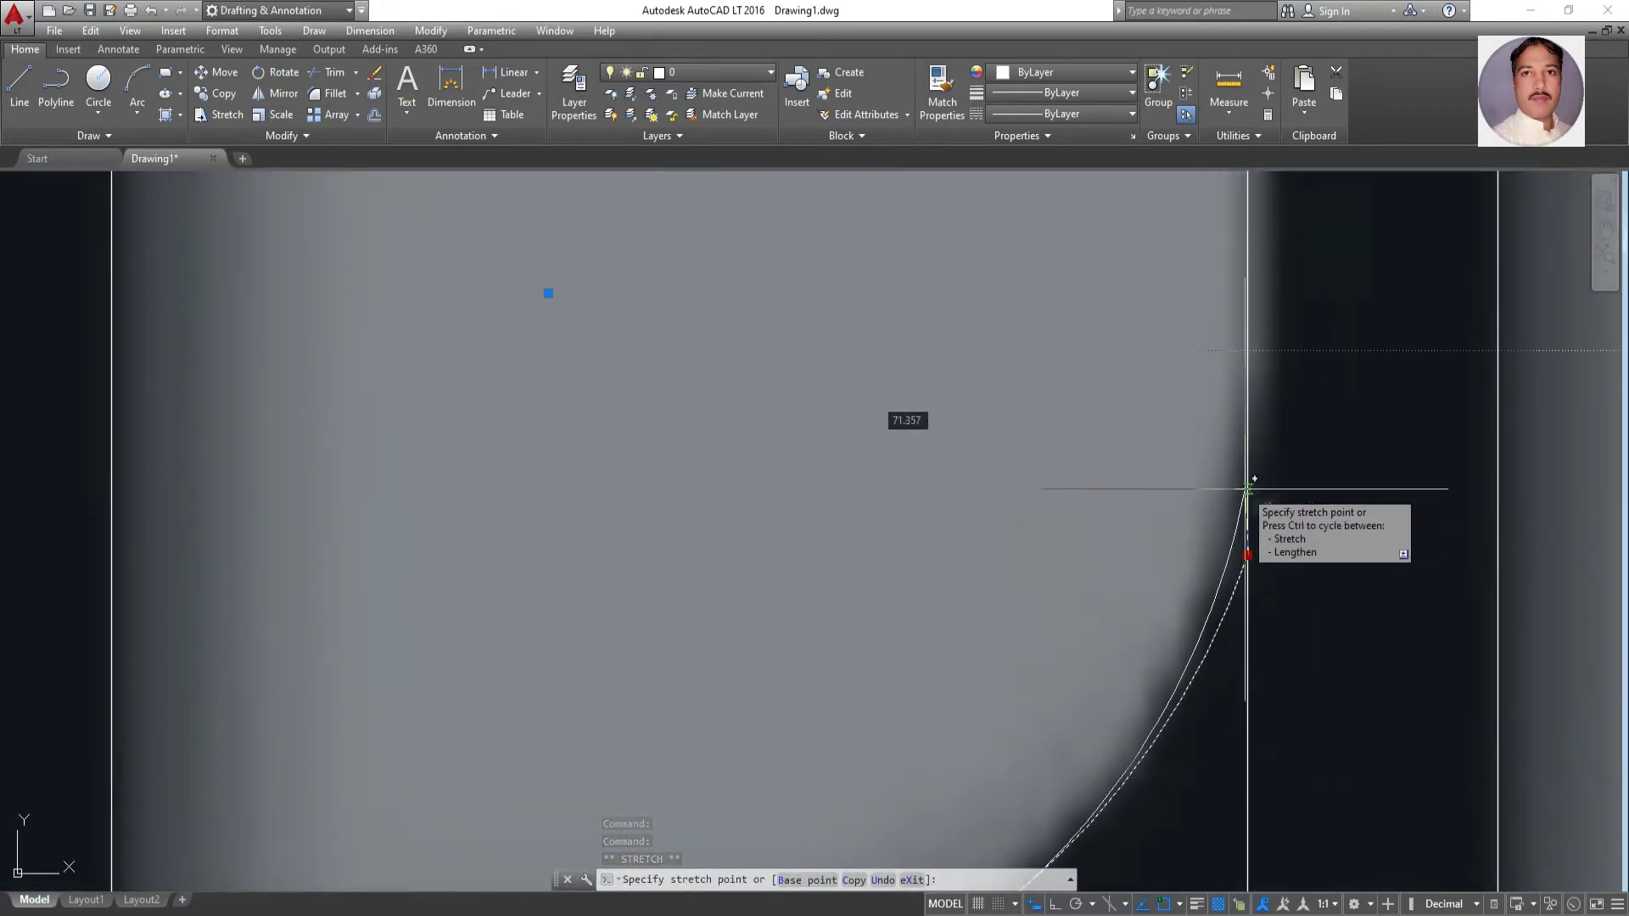
pyautogui.press('Escape')
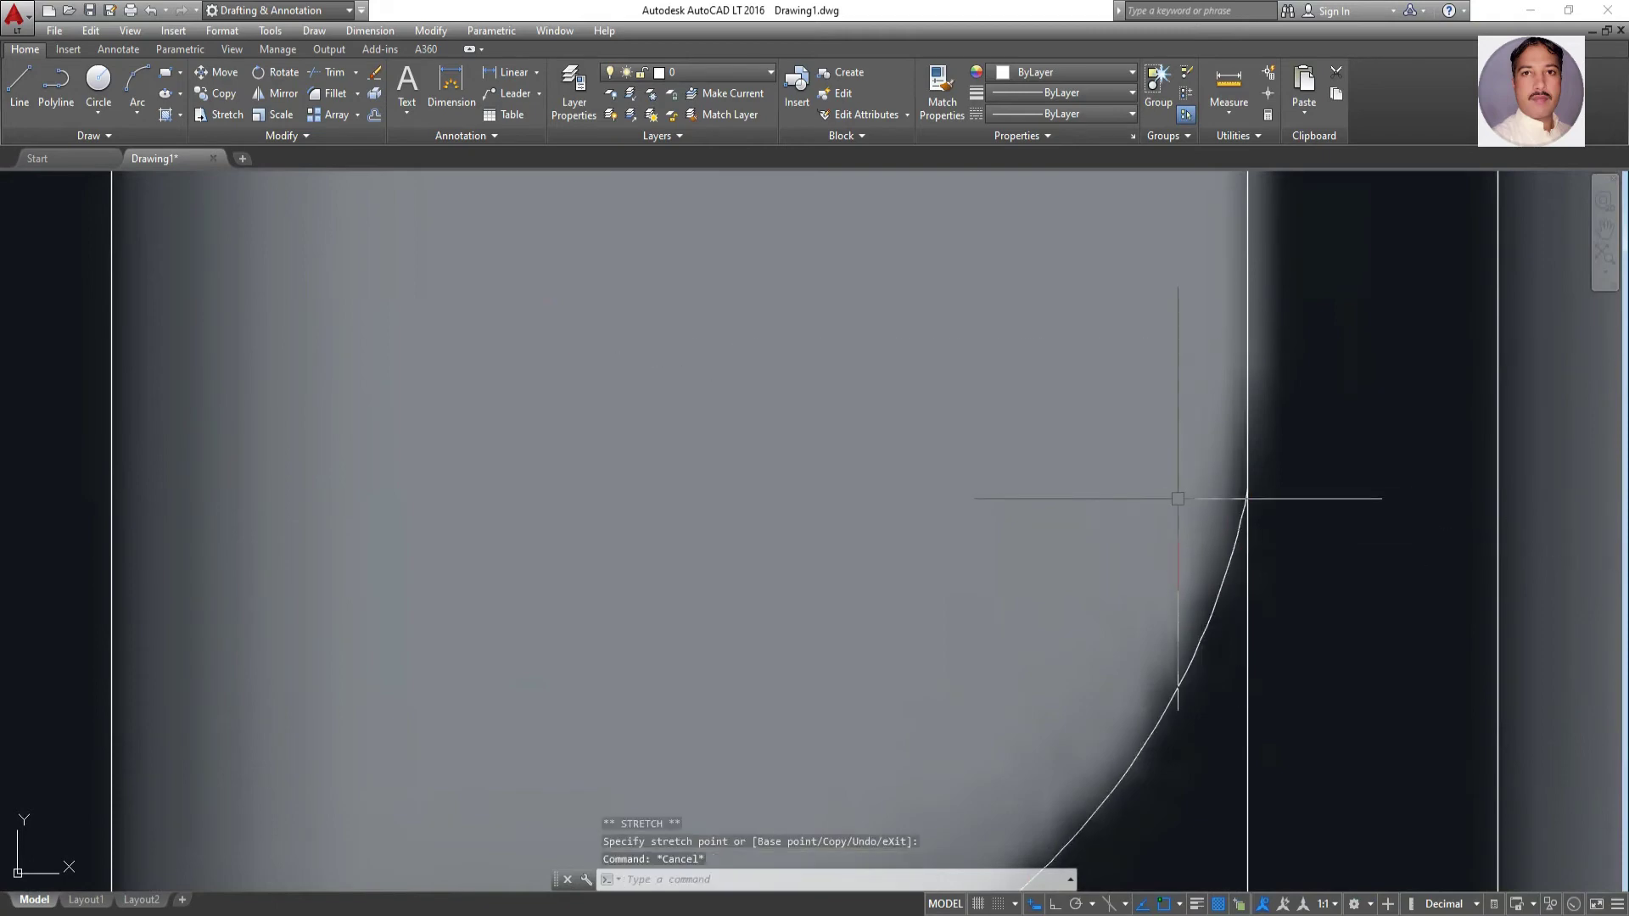
# Erase the unwanted arc where the horizontal bar meets the square's right side
pyautogui.scroll(-3, 1181, 490)
pyautogui.scroll(-2, 1129, 658)
pyautogui.scroll(-2, 1128, 658)
pyautogui.scroll(6, 1114, 601)
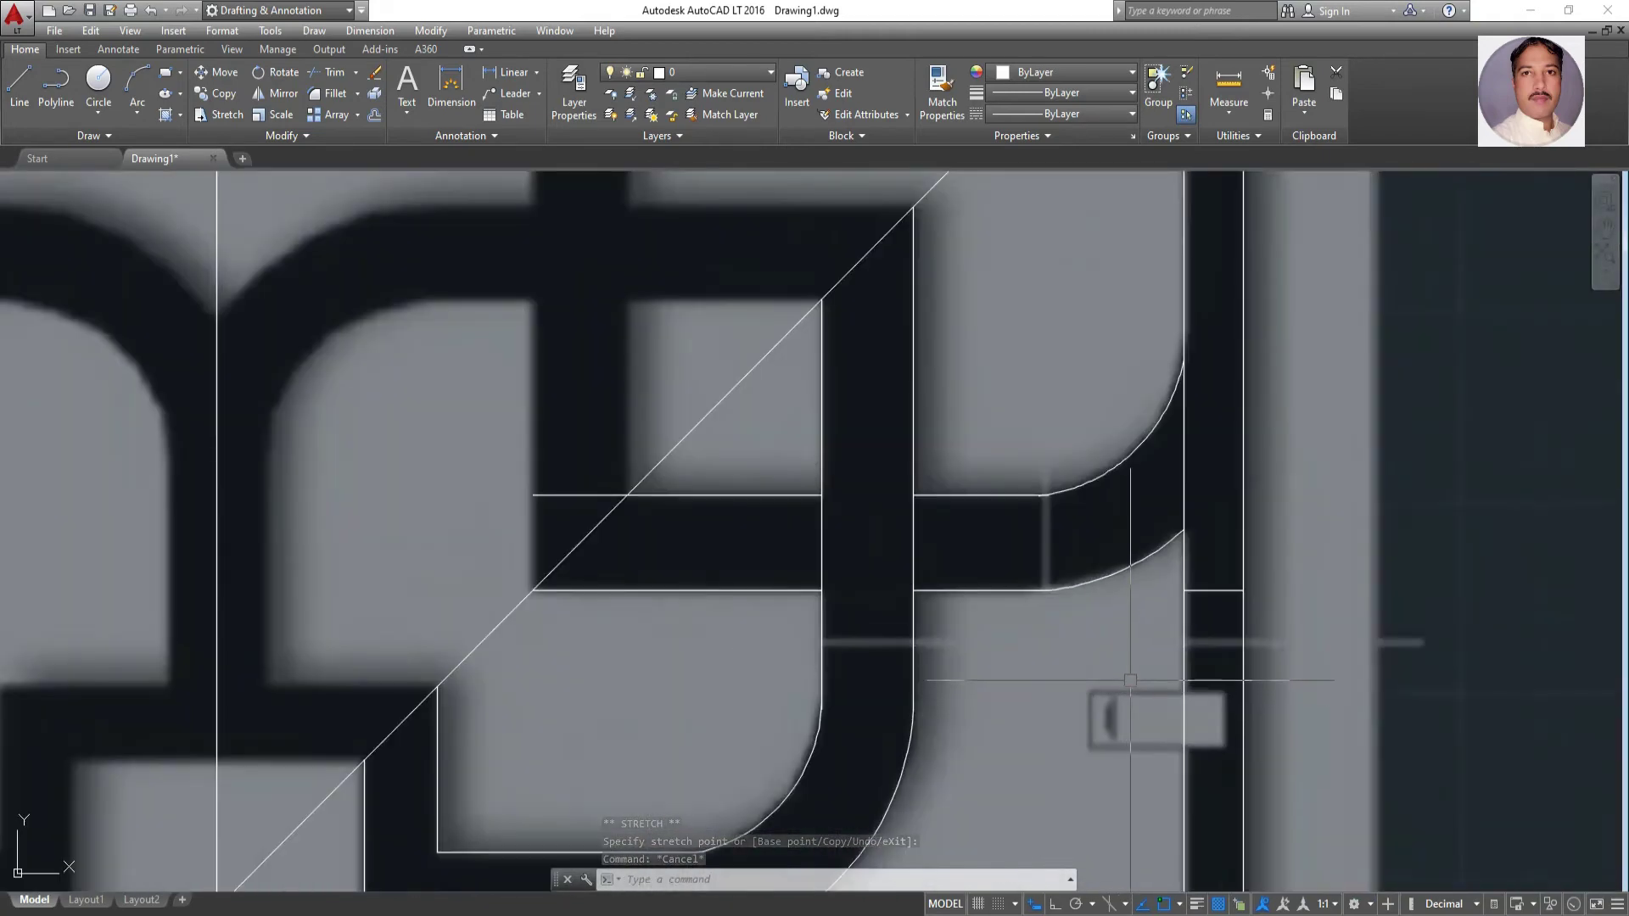
pyautogui.click(1114, 577)
pyautogui.rightClick(1114, 601)
pyautogui.click(1137, 314)
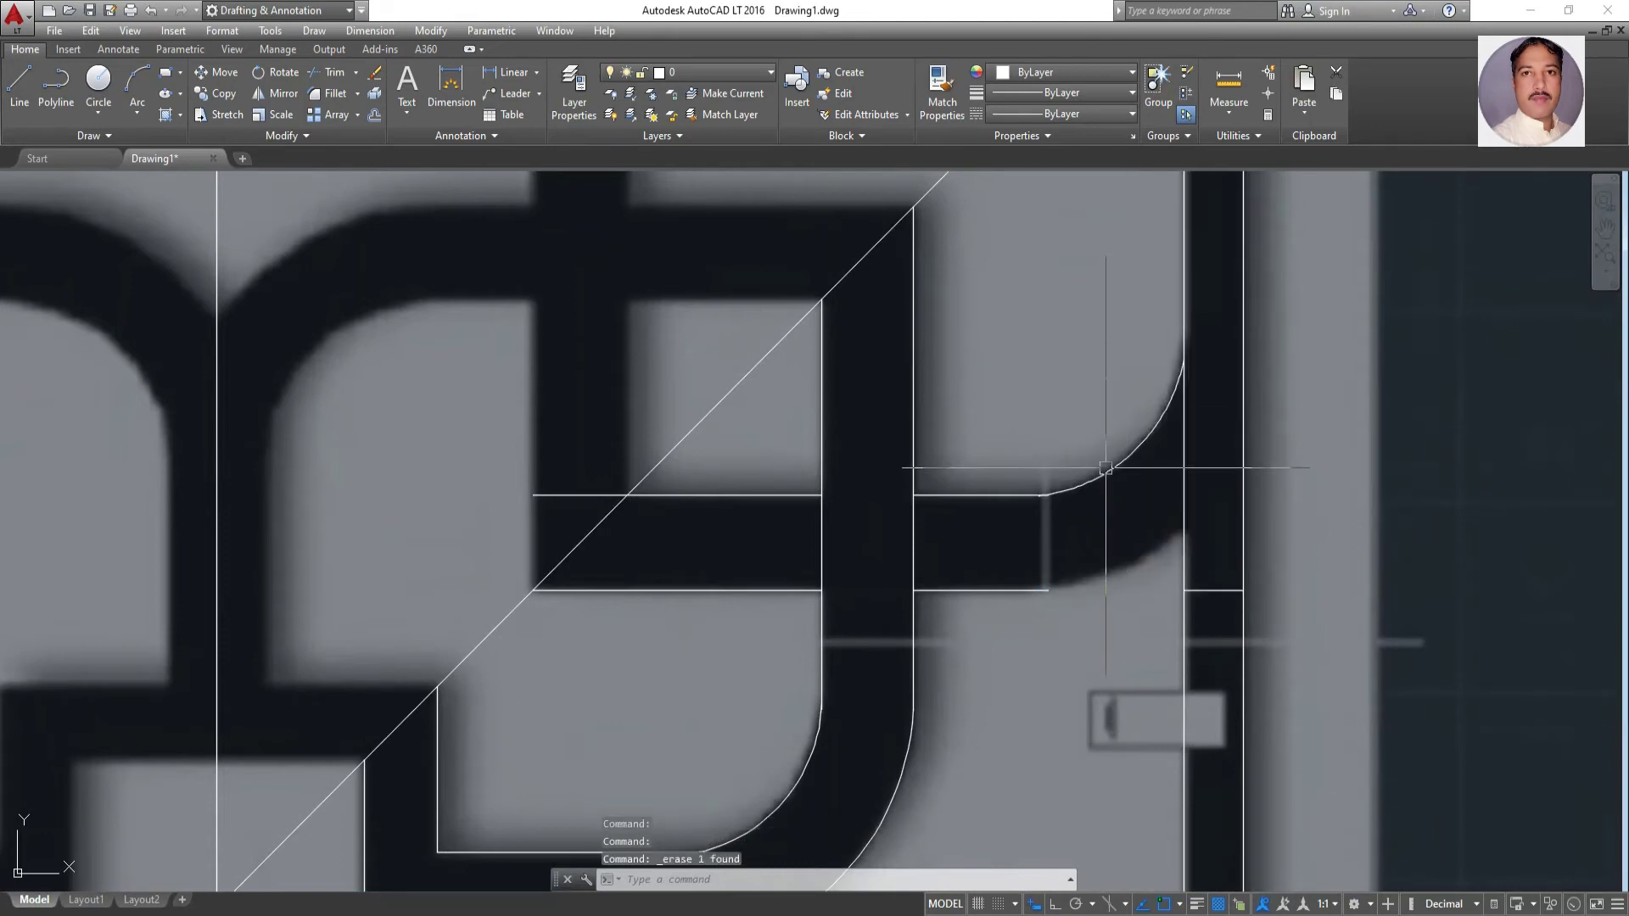
pyautogui.scroll(3, 1061, 517)
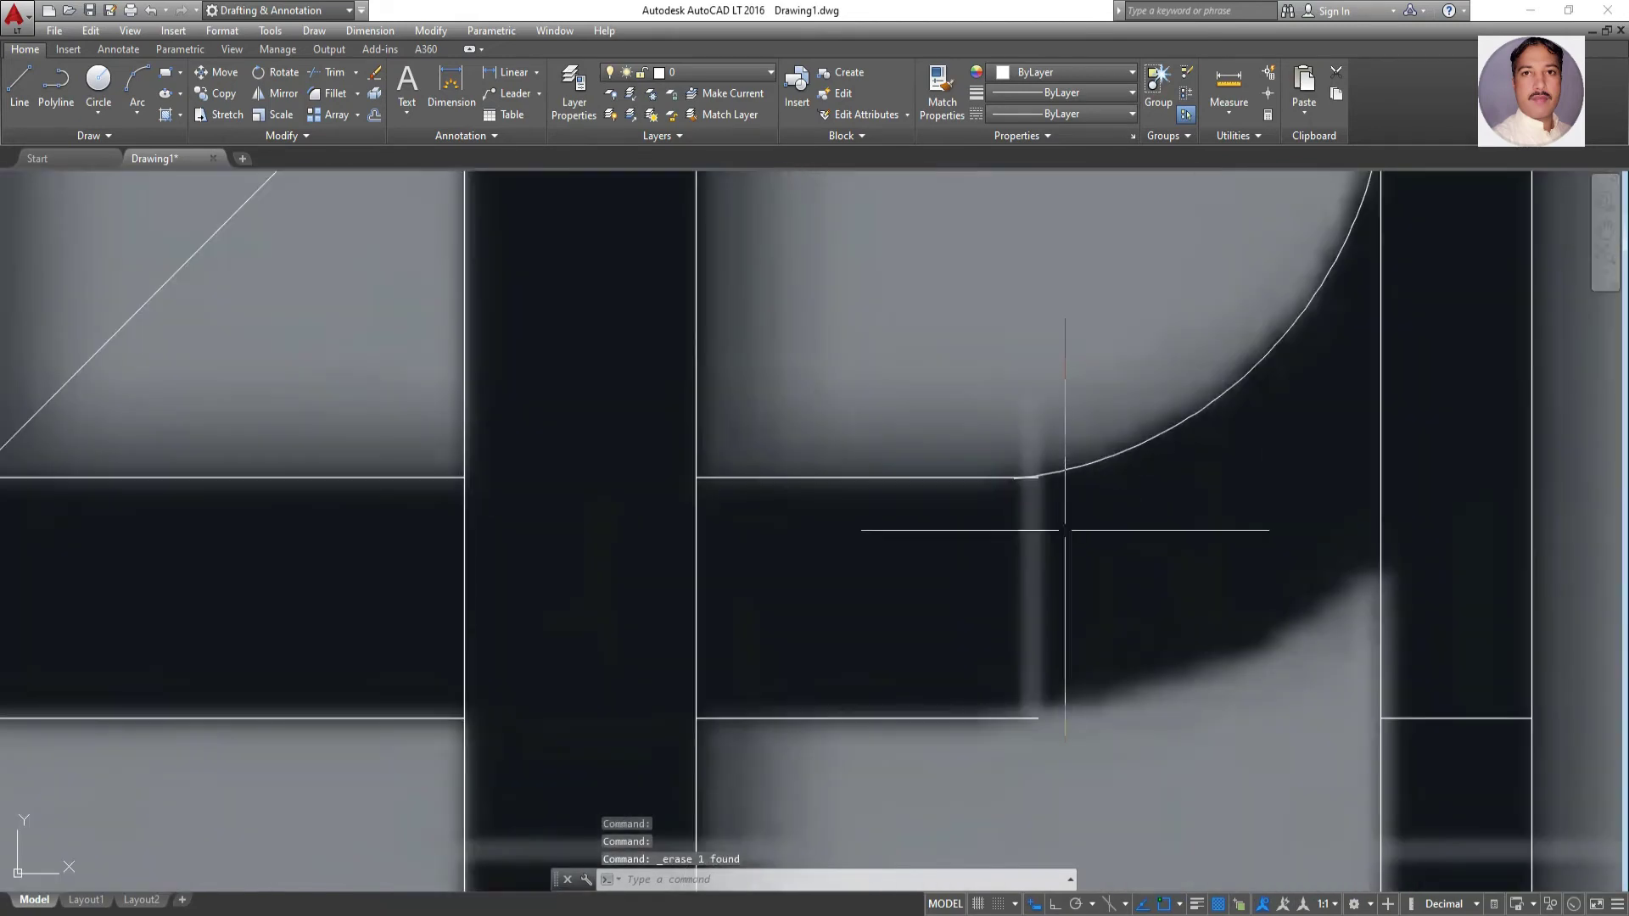
# Try trimming the line stub at the arc junction using all objects as cutting edges
pyautogui.click(327, 71)
pyautogui.press('Return')
pyautogui.click(1039, 485)
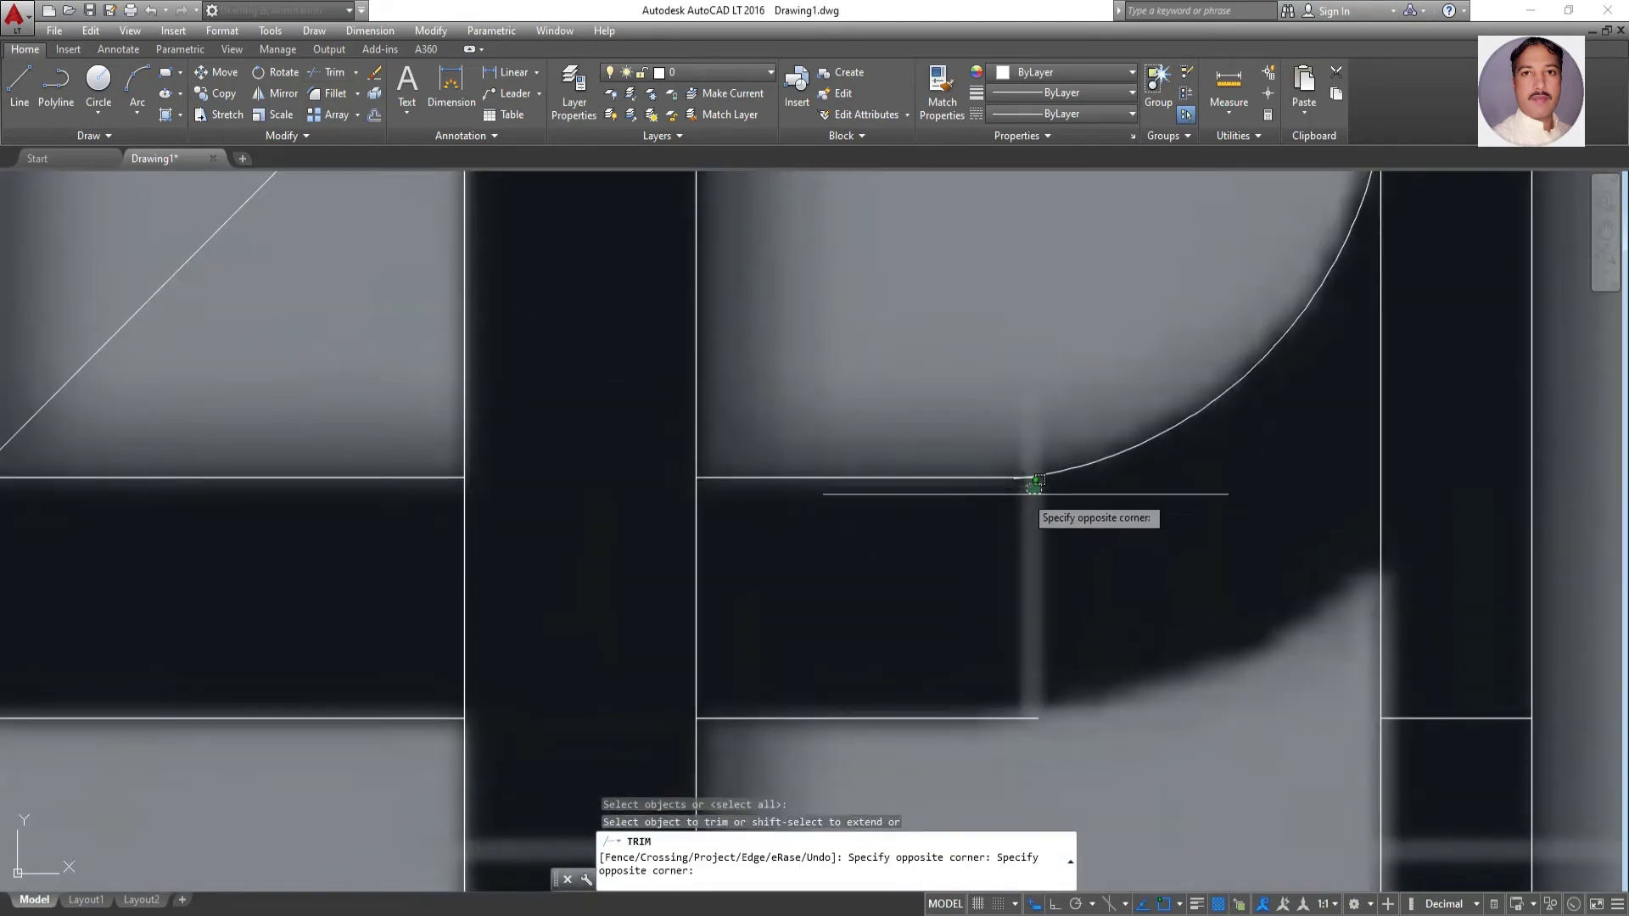
pyautogui.click(1022, 485)
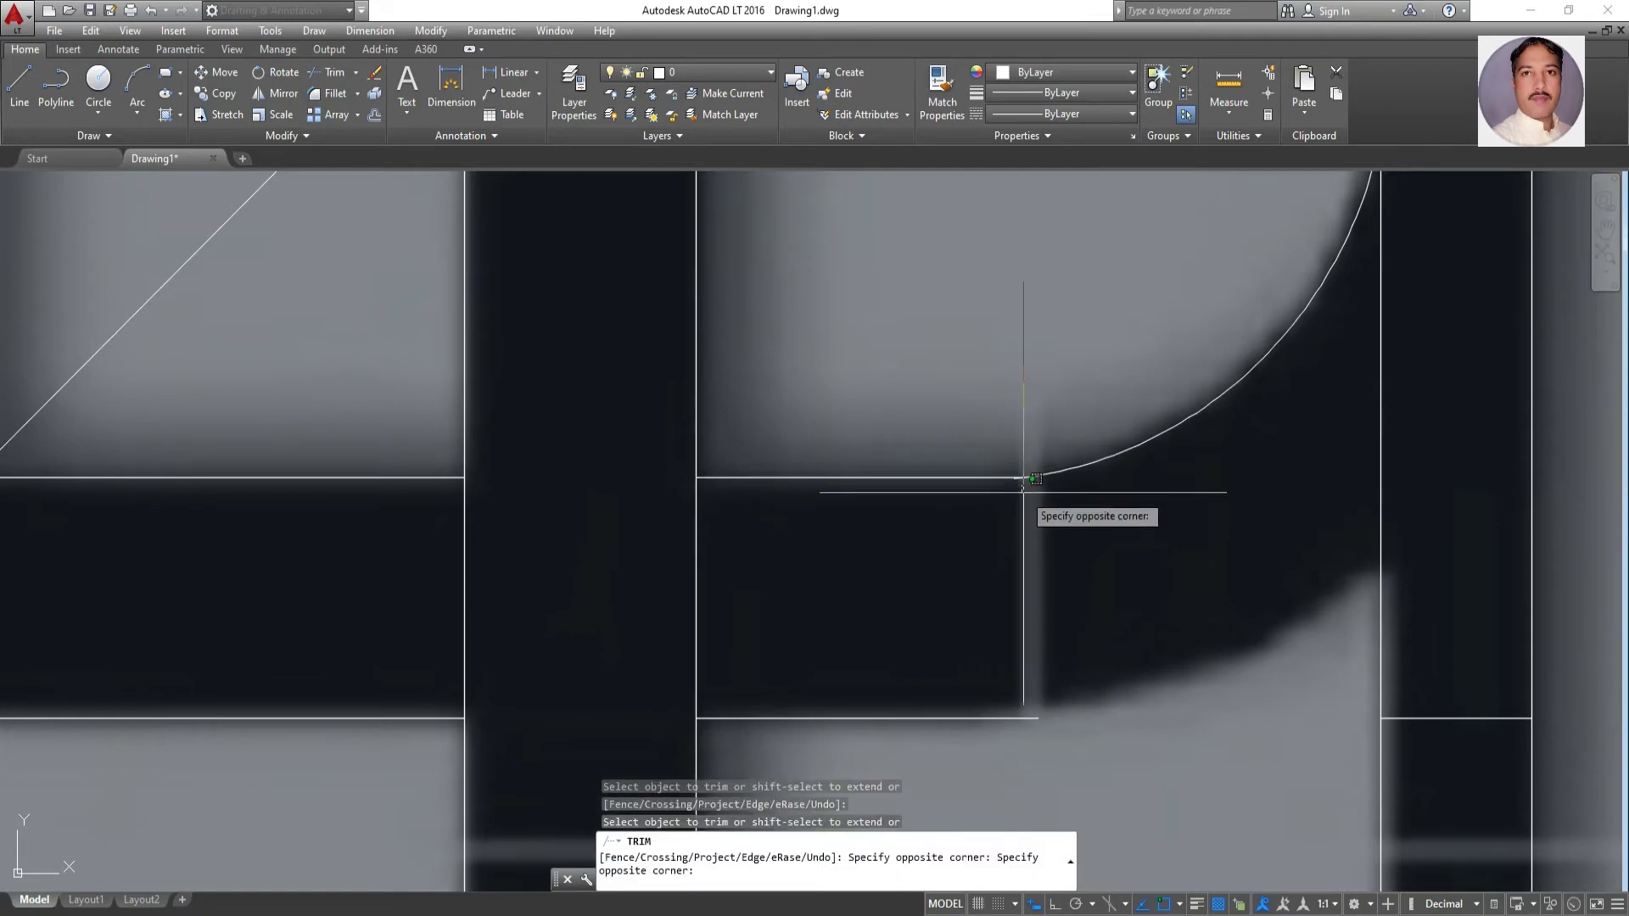
pyautogui.scroll(2, 1027, 484)
pyautogui.scroll(1, 1027, 483)
pyautogui.scroll(1, 1027, 485)
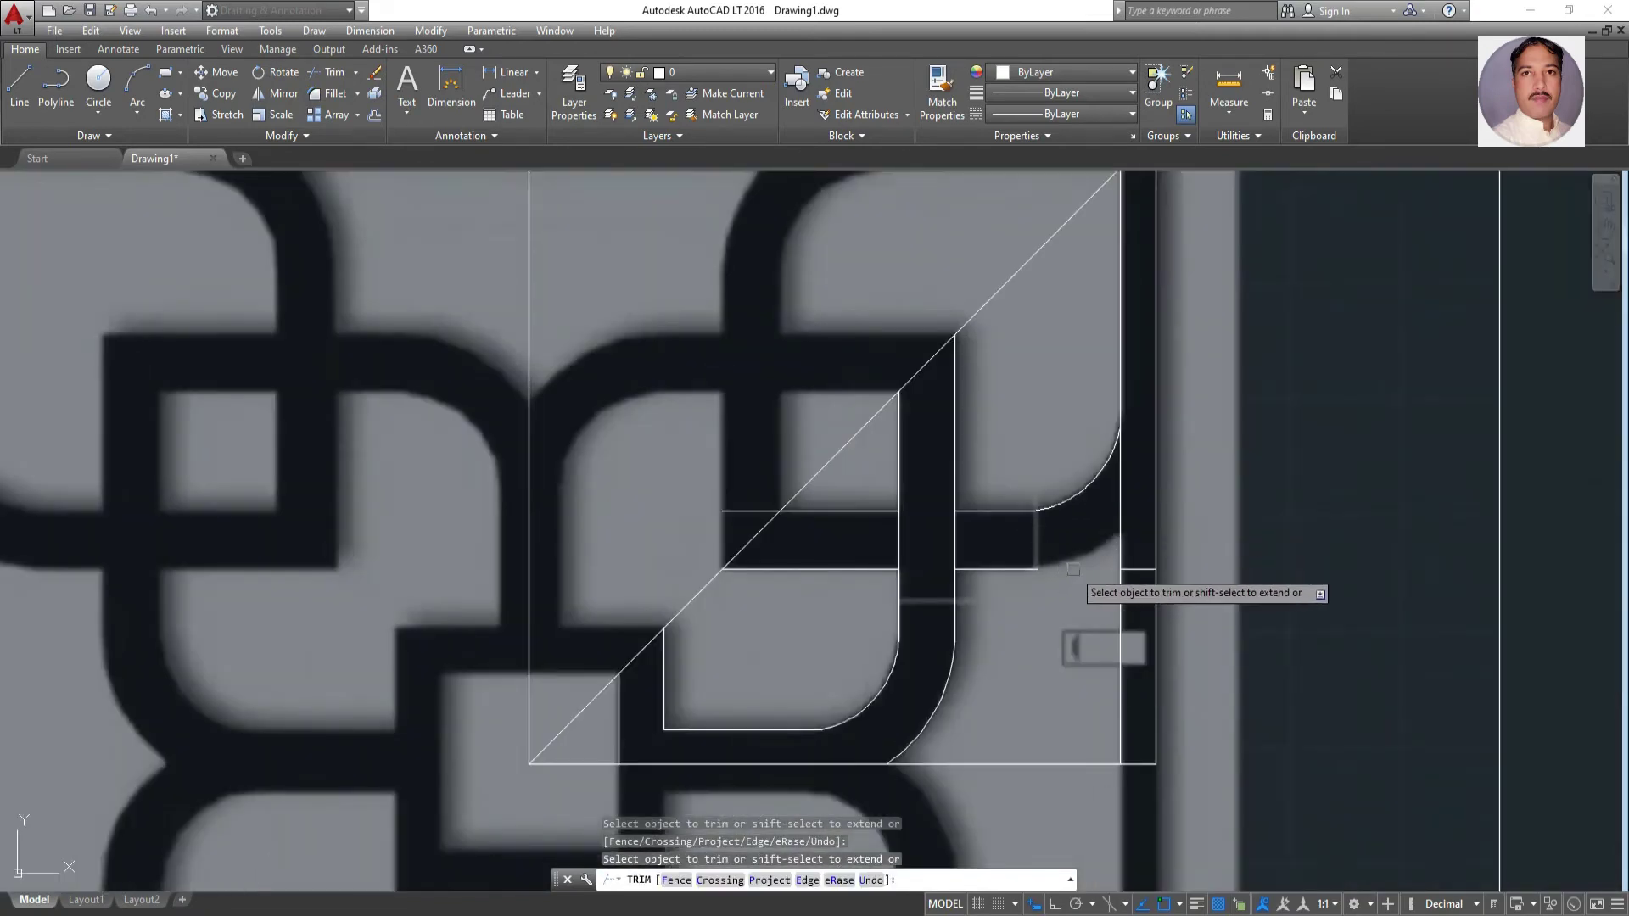
# Make a trial 40-unit offset copy of the corner arc, placed outside it
pyautogui.click(374, 110)
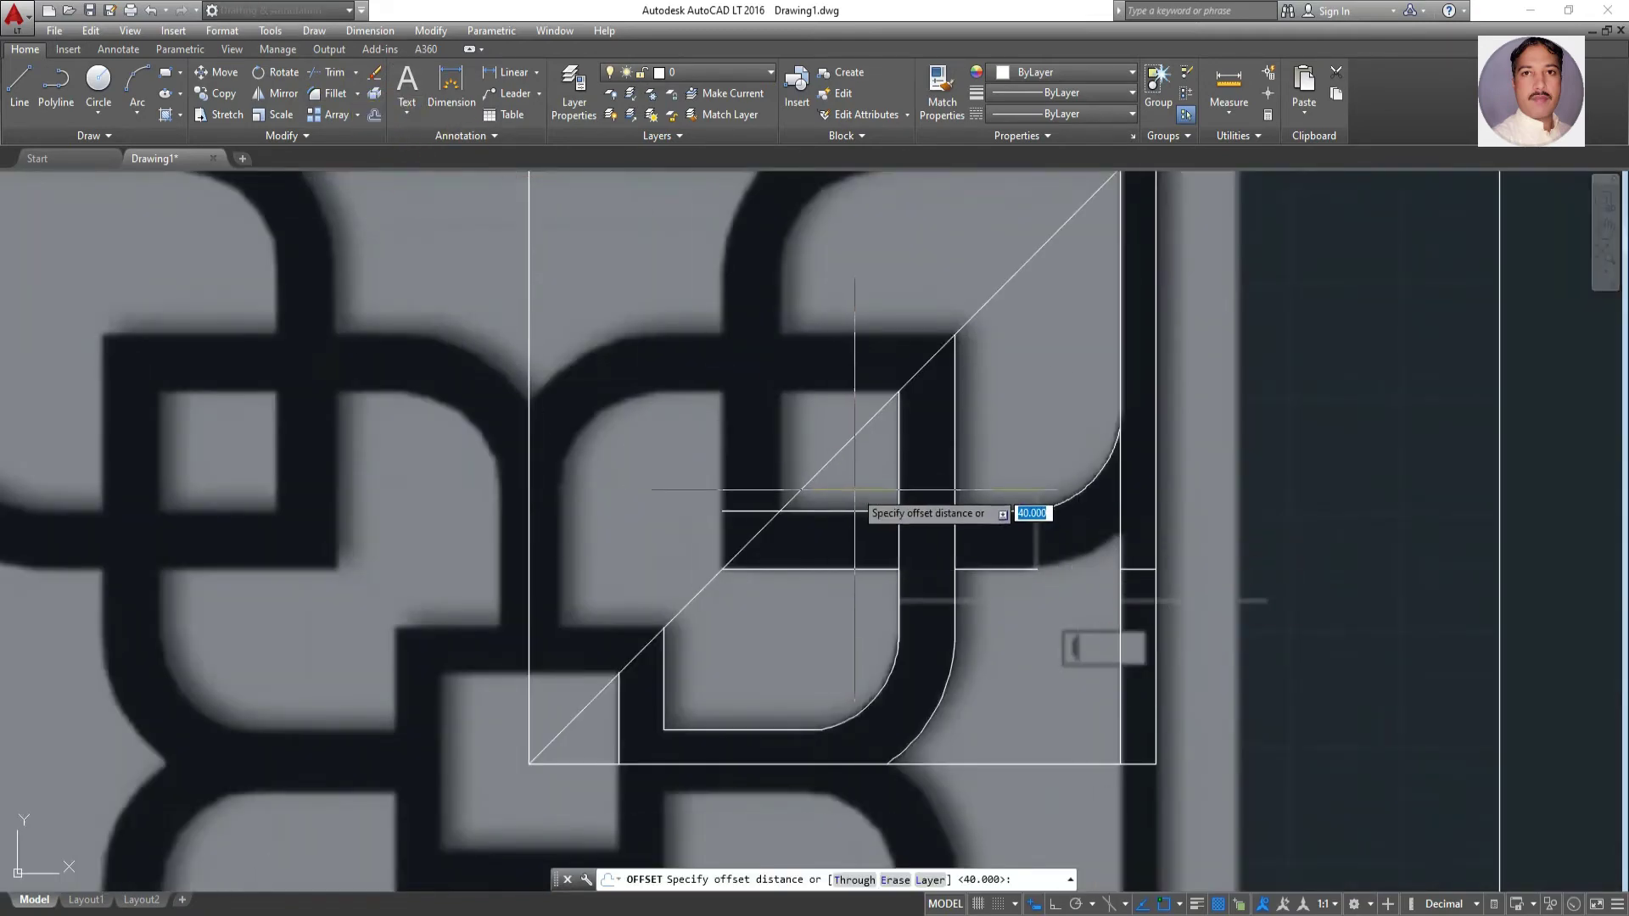
pyautogui.press('Return')
pyautogui.click(1073, 495)
pyautogui.click(1070, 533)
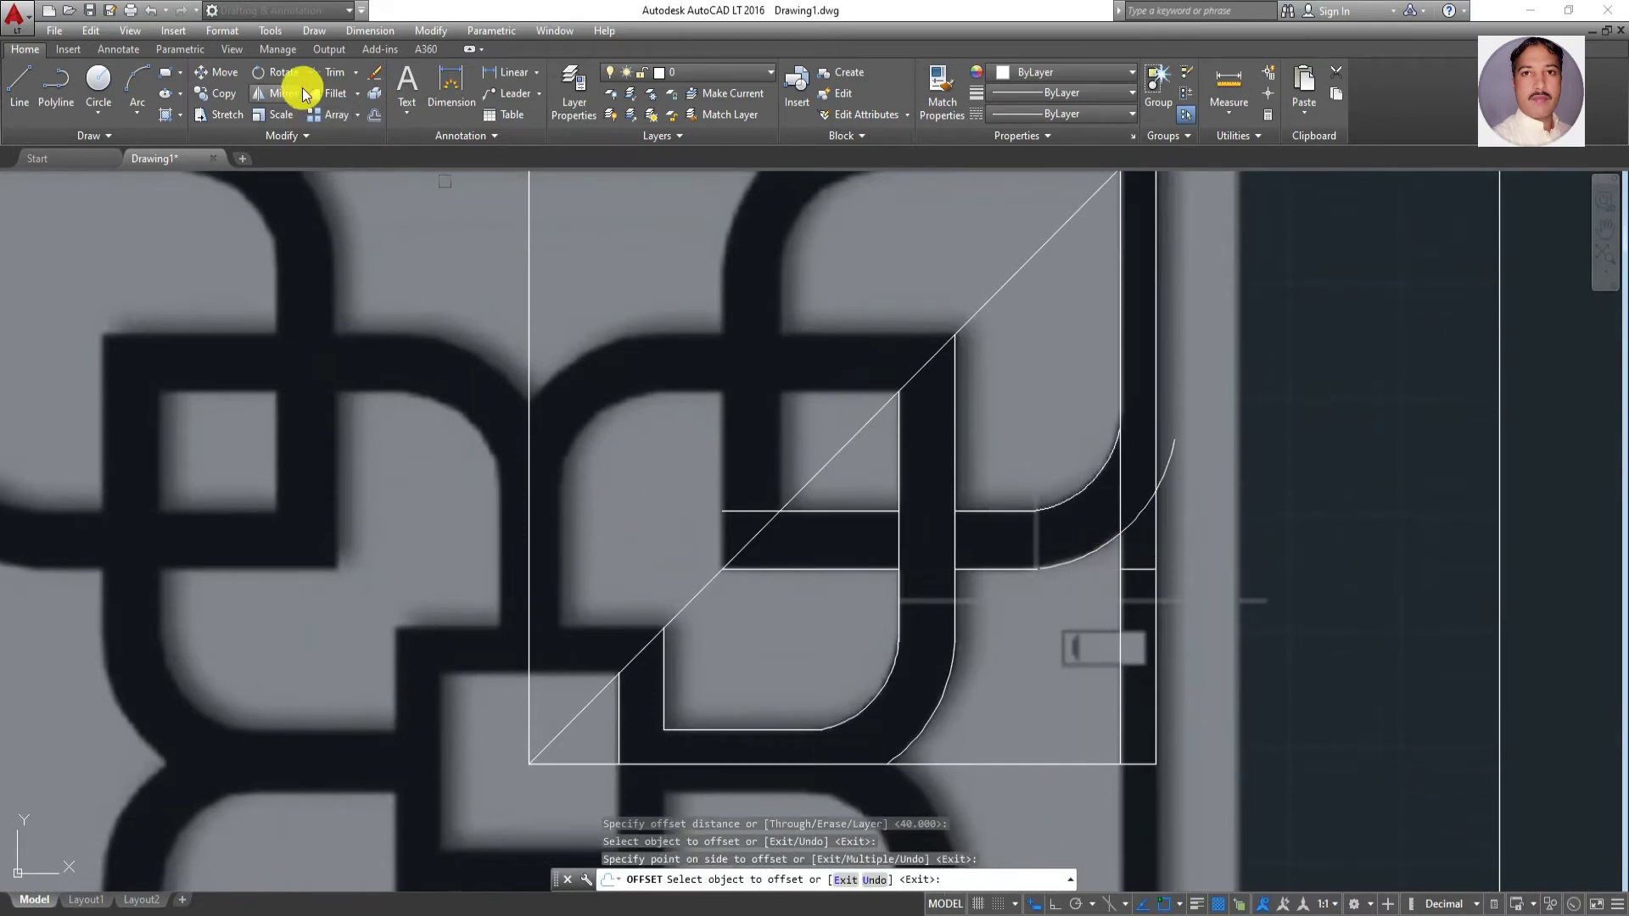
pyautogui.click(329, 72)
pyautogui.press('Return')
pyautogui.press('Escape')
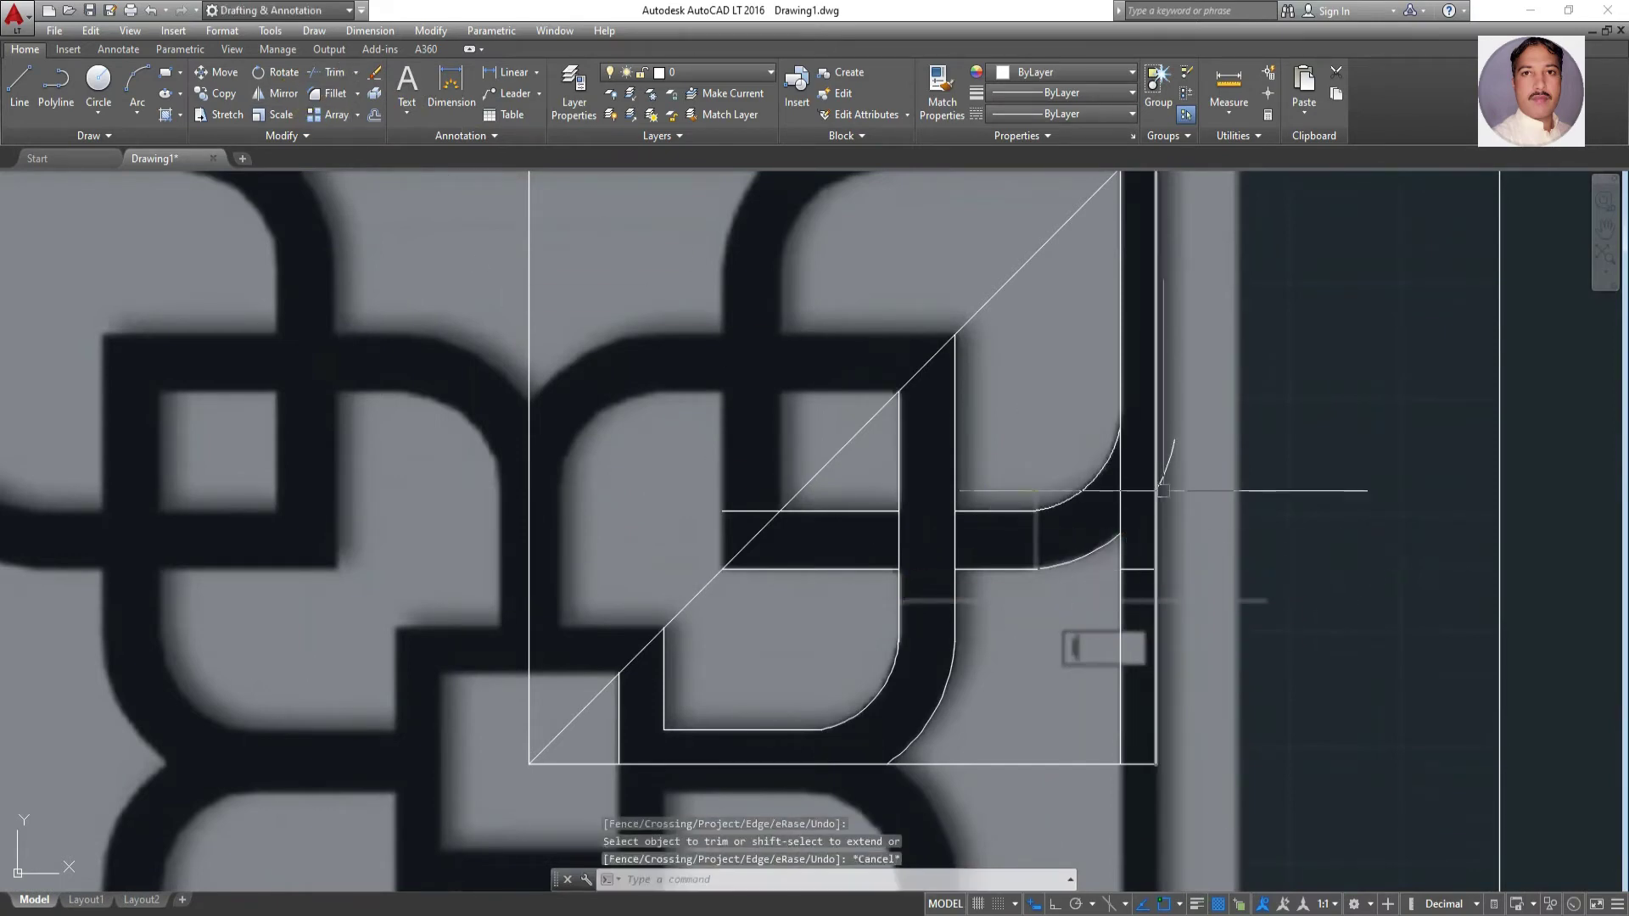
# Erase the stray offset arc and the short horizontal line beside the upper-right curve
pyautogui.click(1162, 490)
pyautogui.click(1137, 569)
pyautogui.click(1068, 337)
pyautogui.scroll(-4, 934, 569)
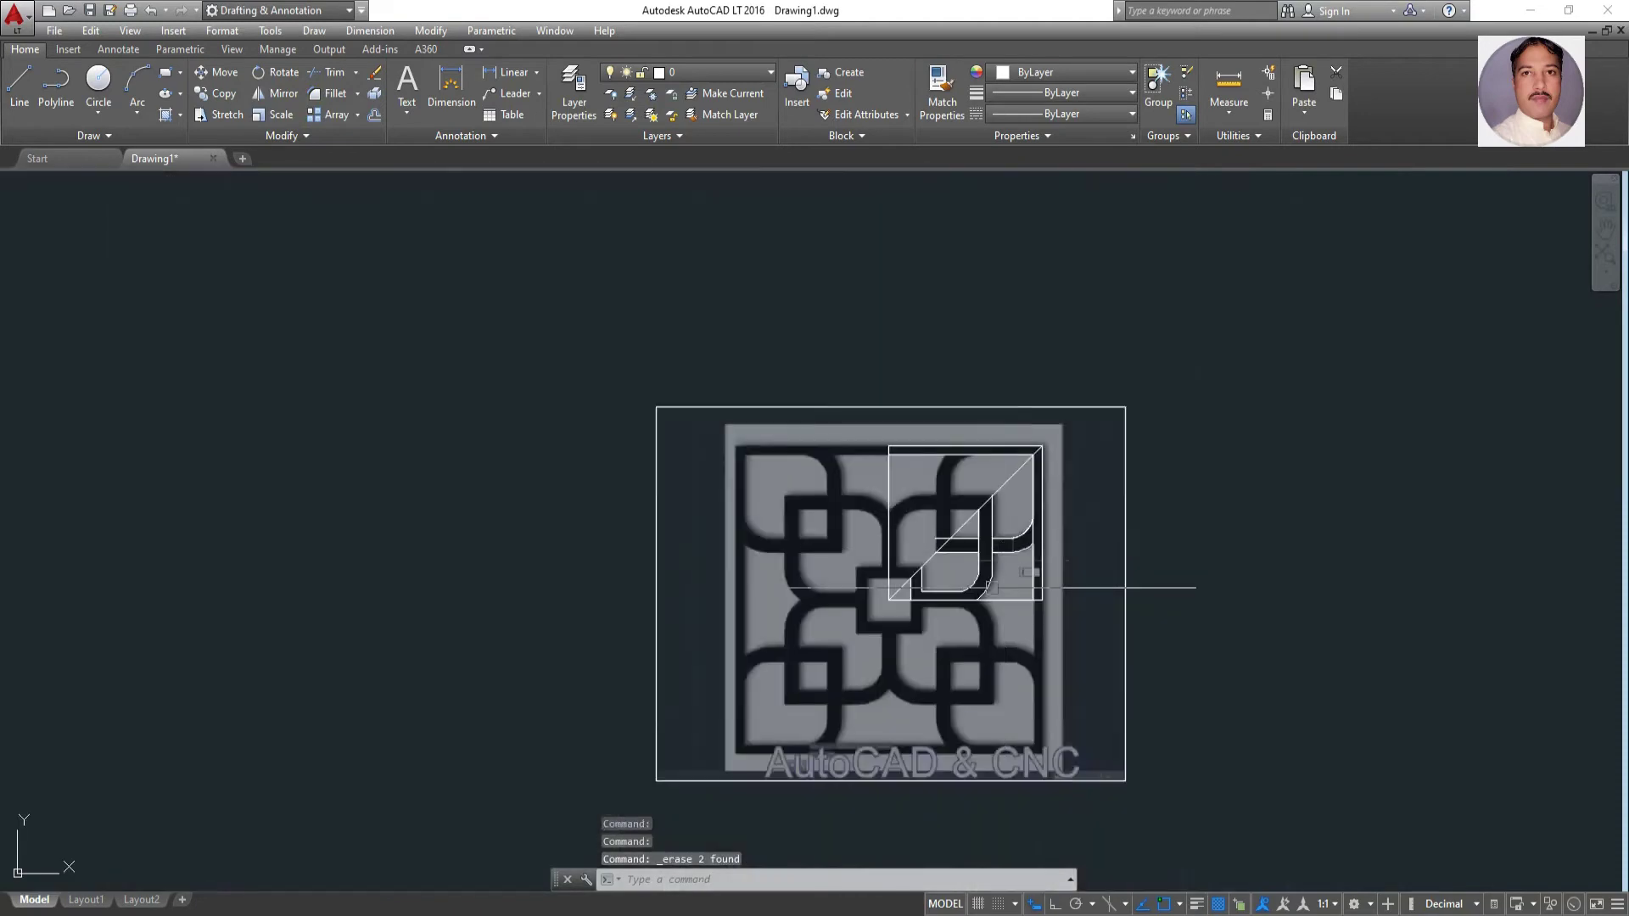
pyautogui.scroll(2, 1074, 571)
pyautogui.scroll(2, 855, 557)
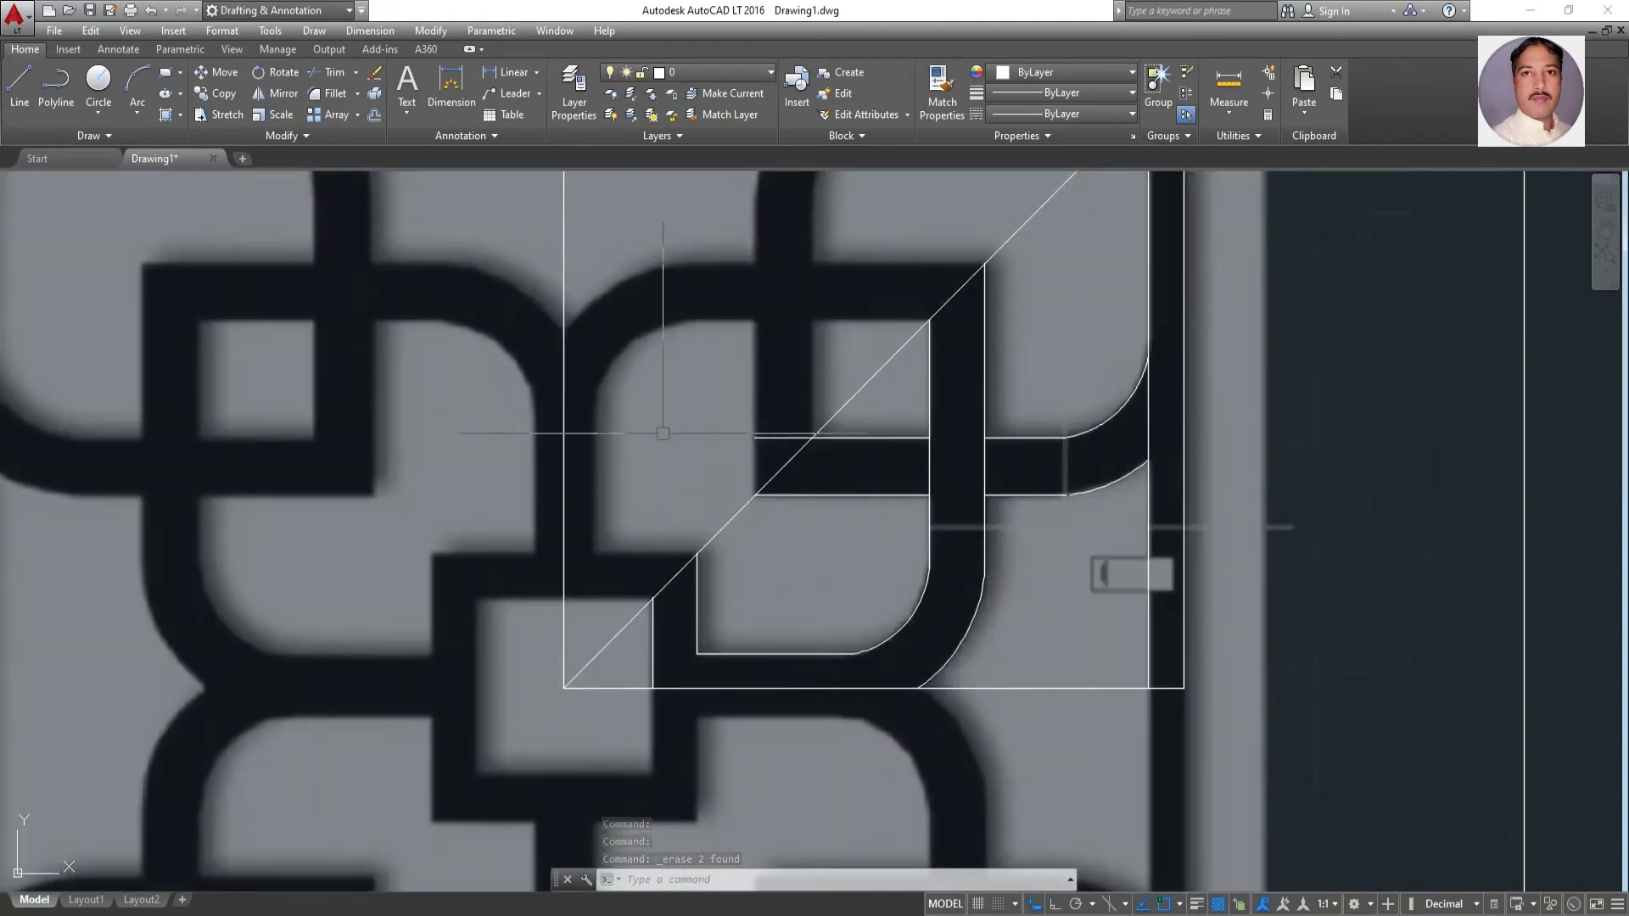
pyautogui.click(329, 78)
pyautogui.scroll(3, 858, 476)
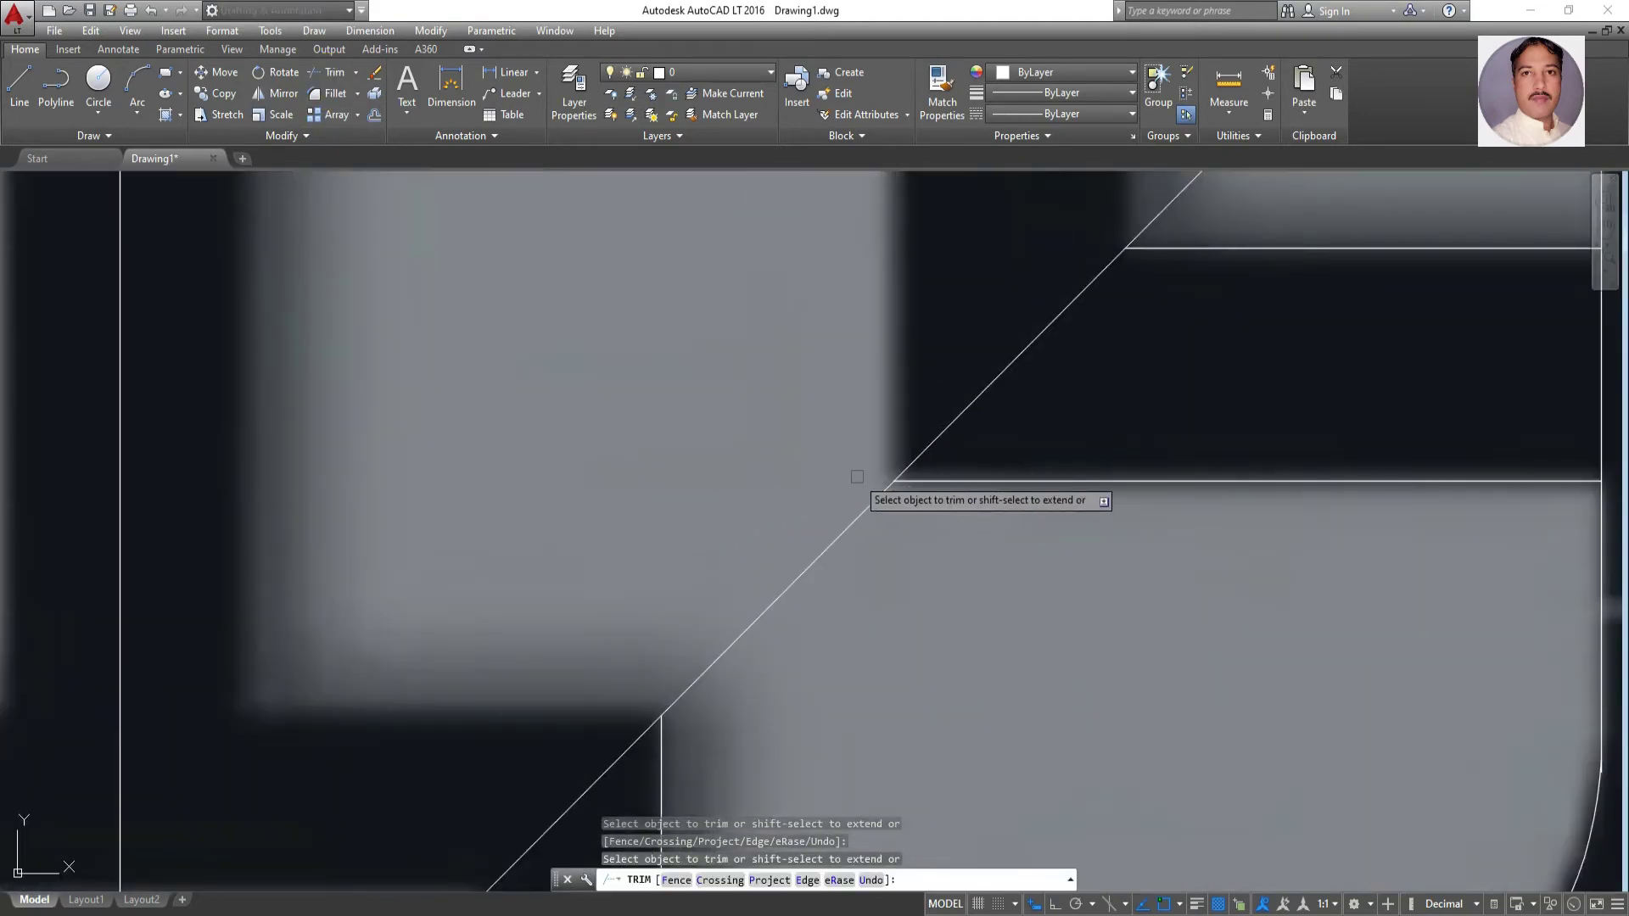
pyautogui.scroll(-3, 921, 564)
pyautogui.scroll(-2, 921, 565)
# Cancel the pending trim and dismiss the system variable notification
pyautogui.press('Escape')
pyautogui.press('Escape')
pyautogui.press('Escape')
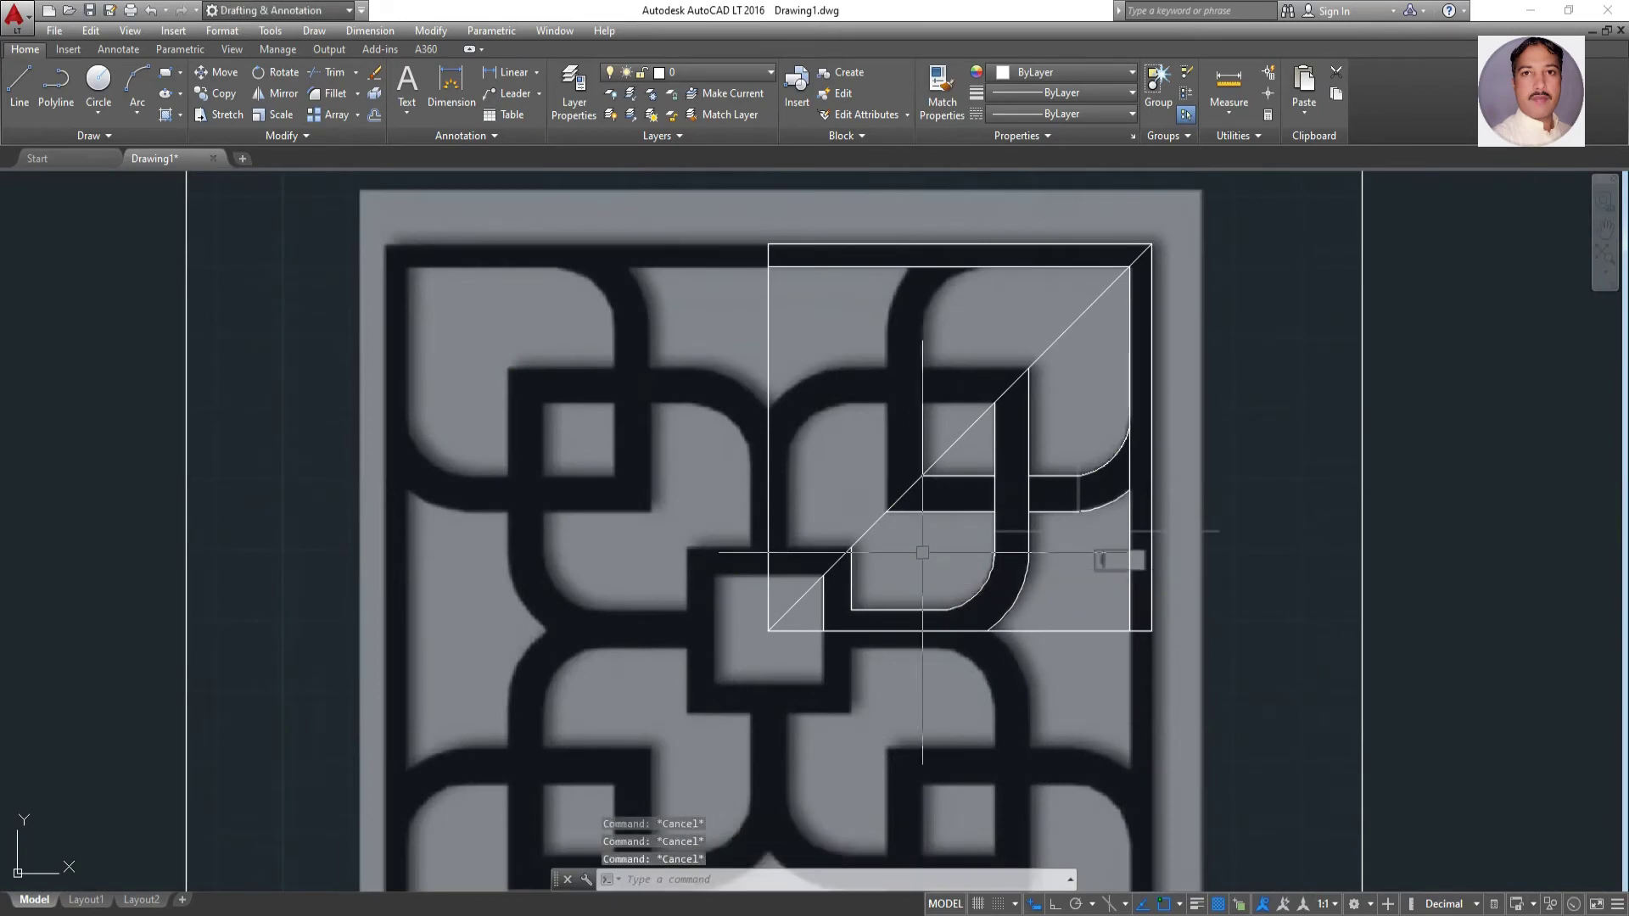
pyautogui.click(469, 81)
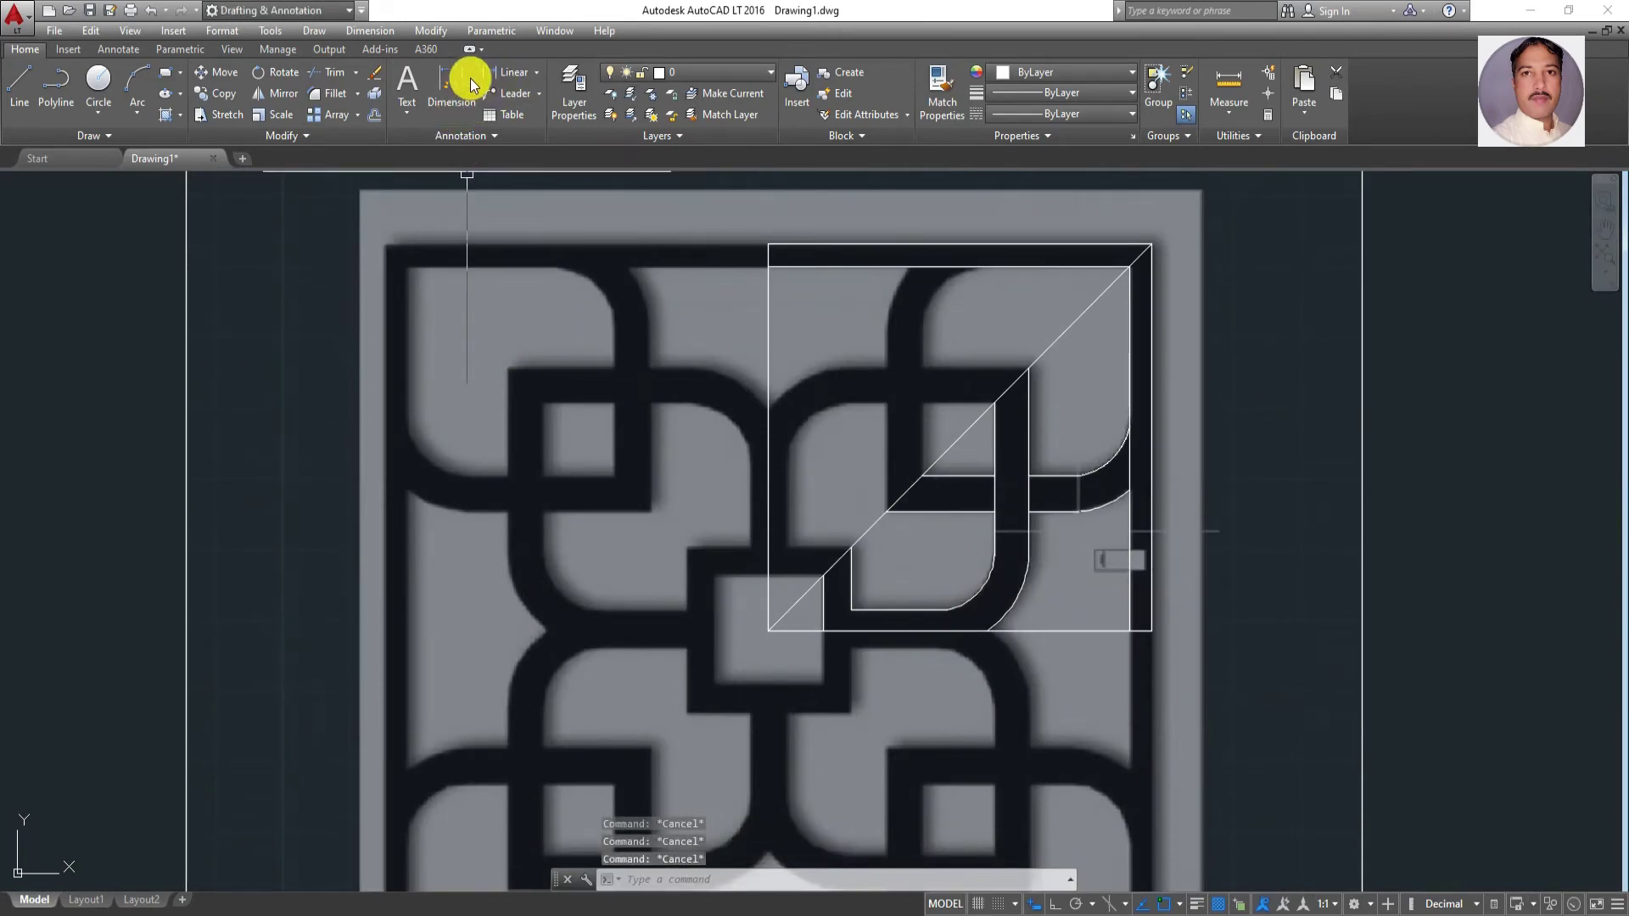
pyautogui.click(329, 75)
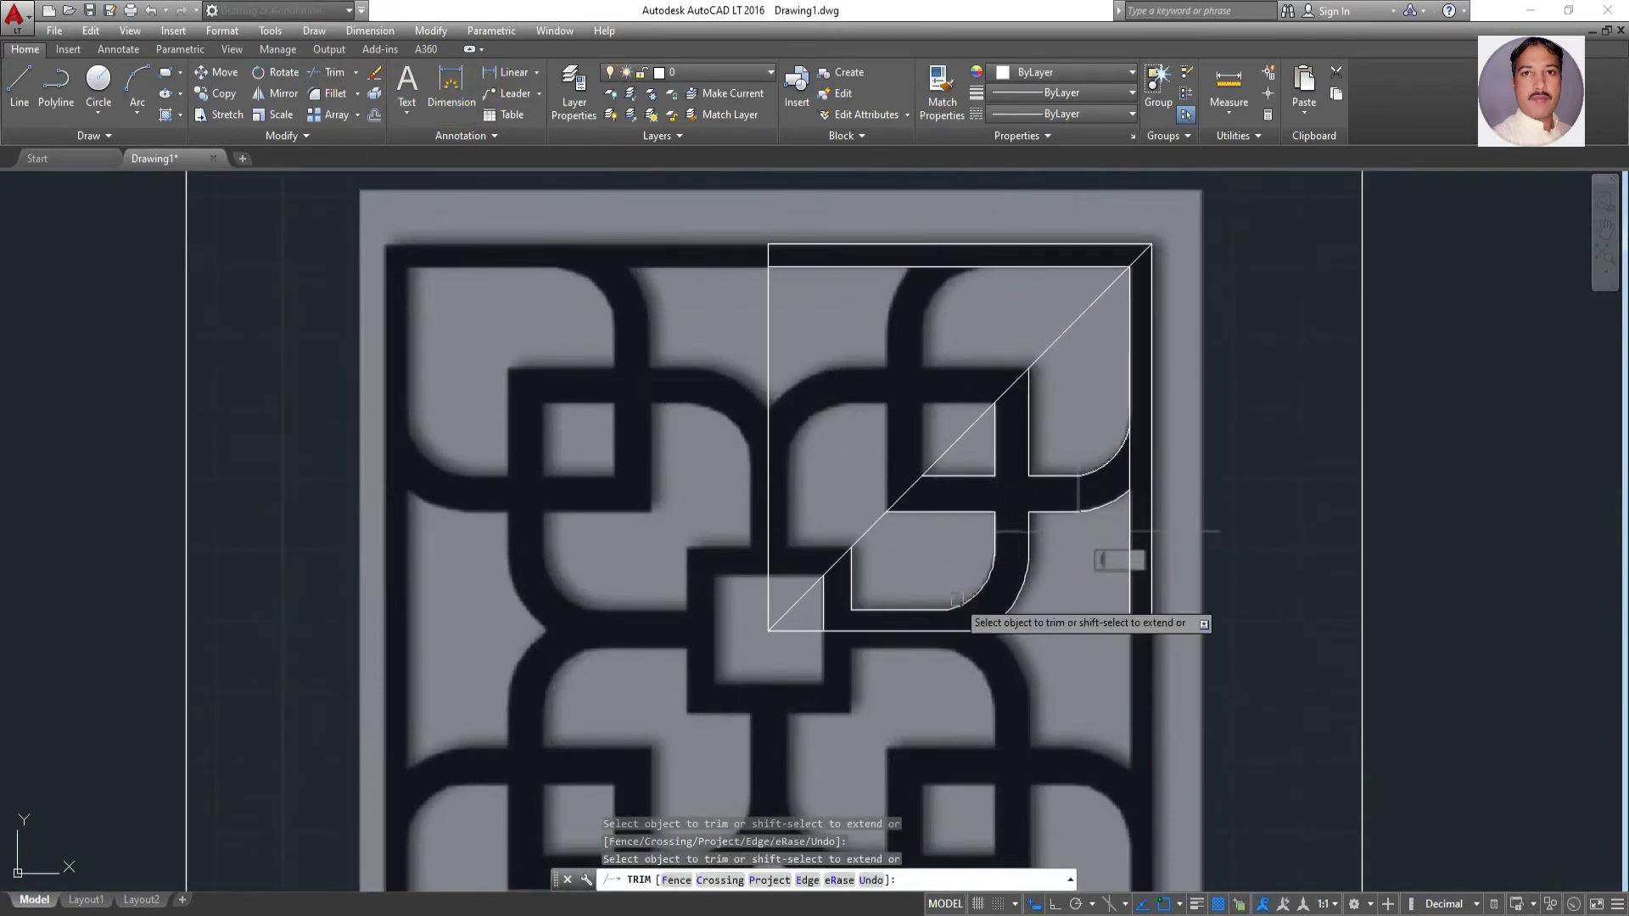
pyautogui.scroll(2, 956, 583)
pyautogui.press('Escape')
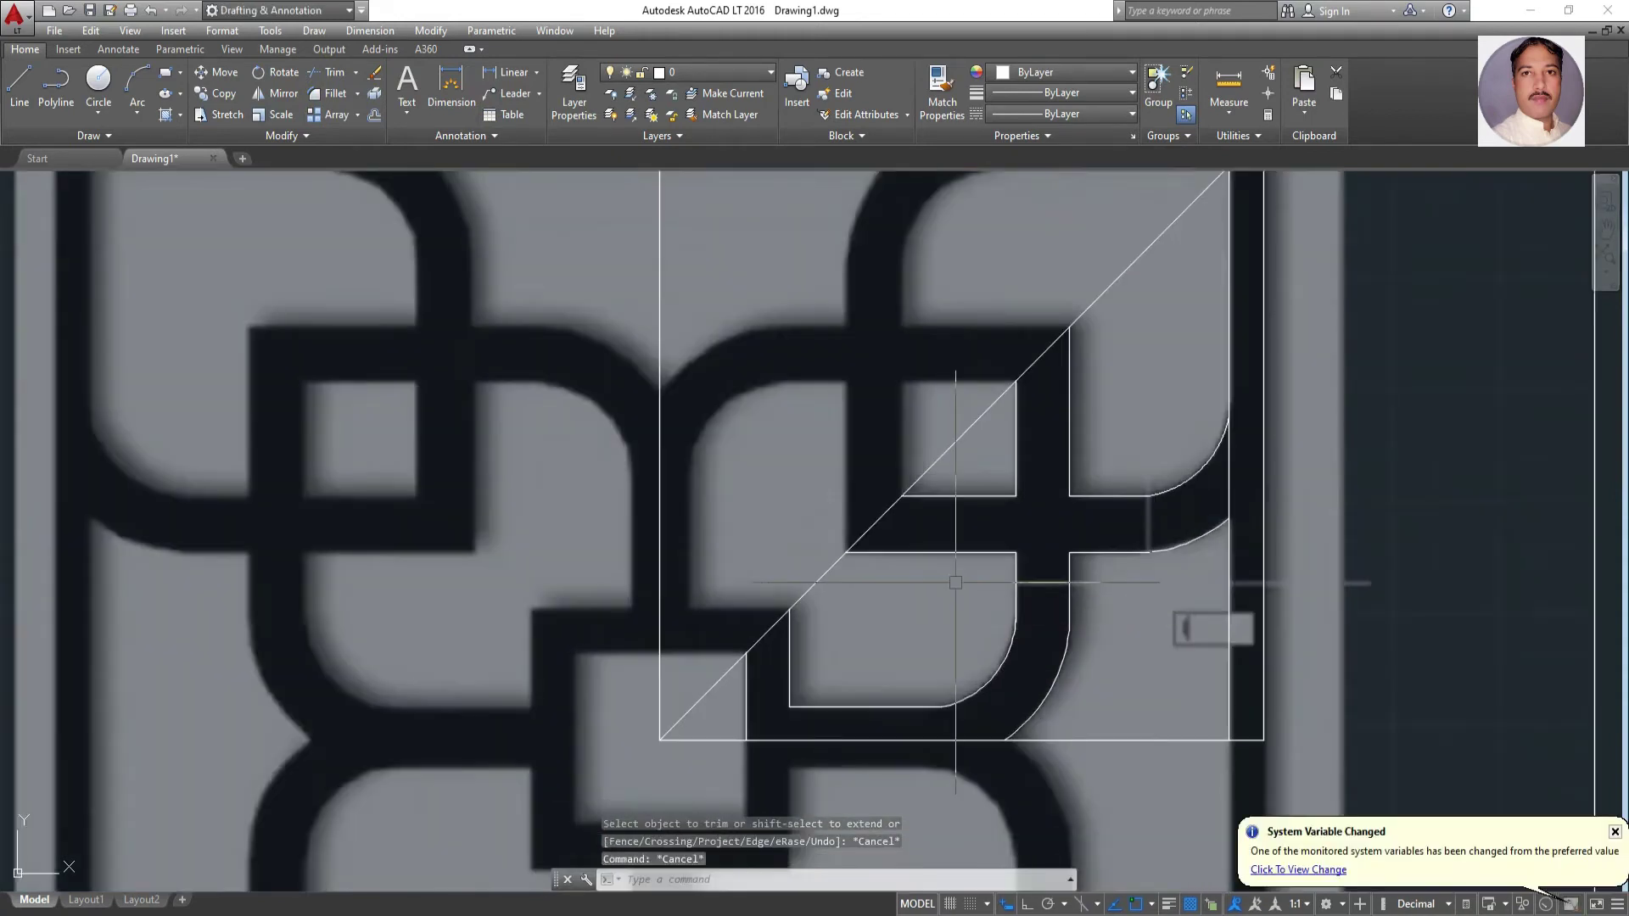
pyautogui.press('Escape')
pyautogui.press('Escape')
pyautogui.click(1615, 832)
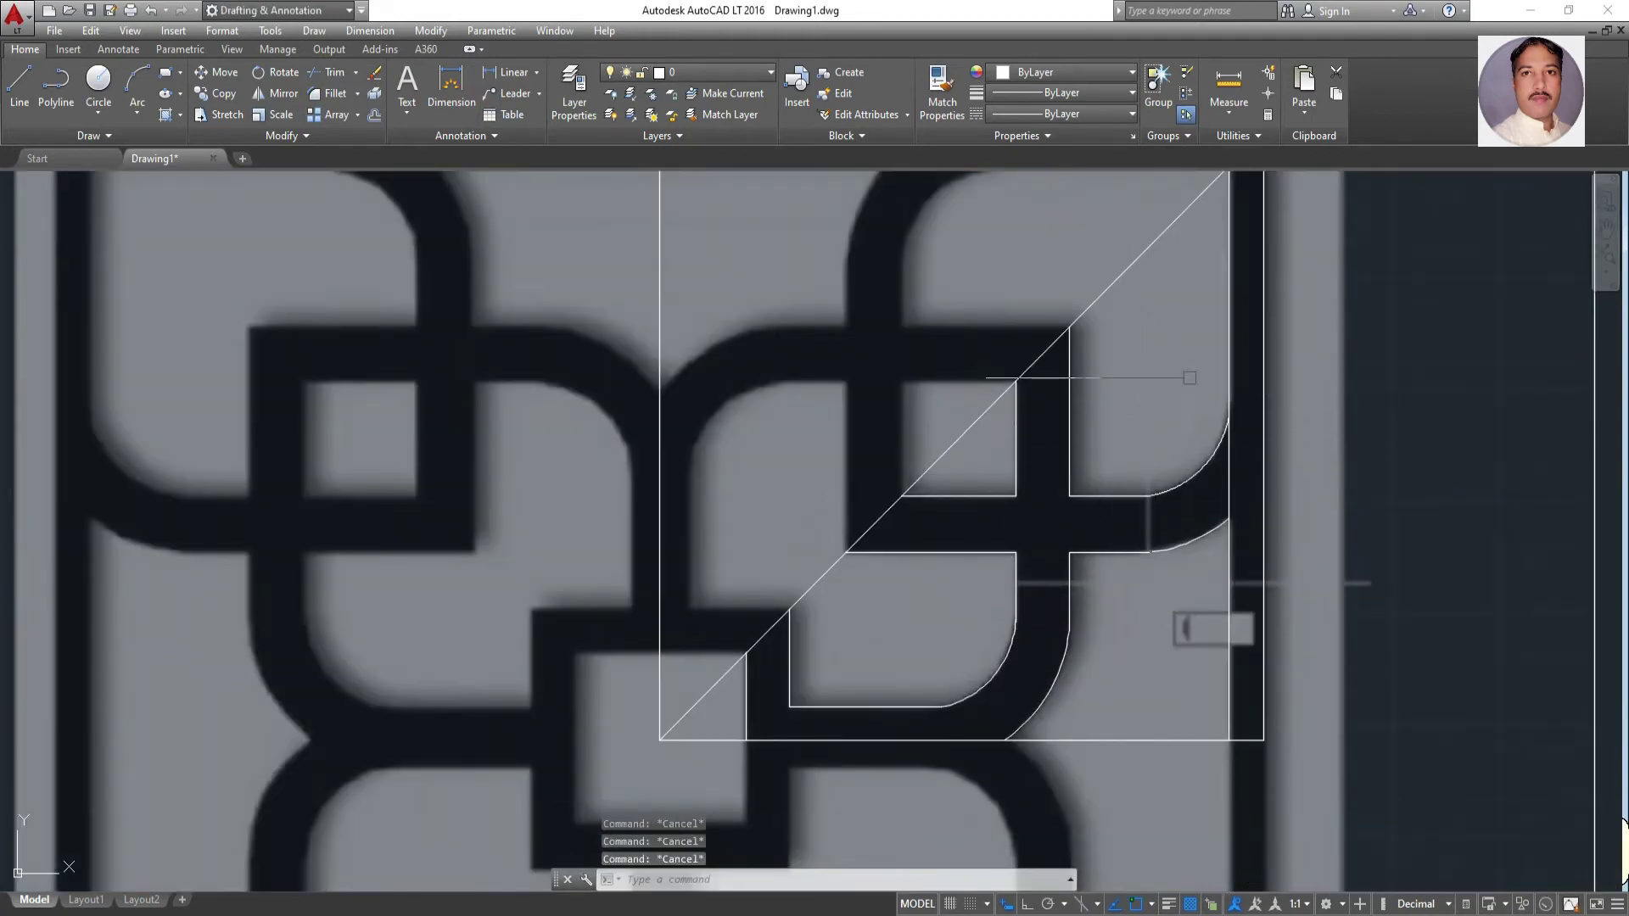
# Select the traced tile lines with crossing windows, then clear and restart the selection
pyautogui.moveTo(1190, 378); pyautogui.dragTo(826, 601)
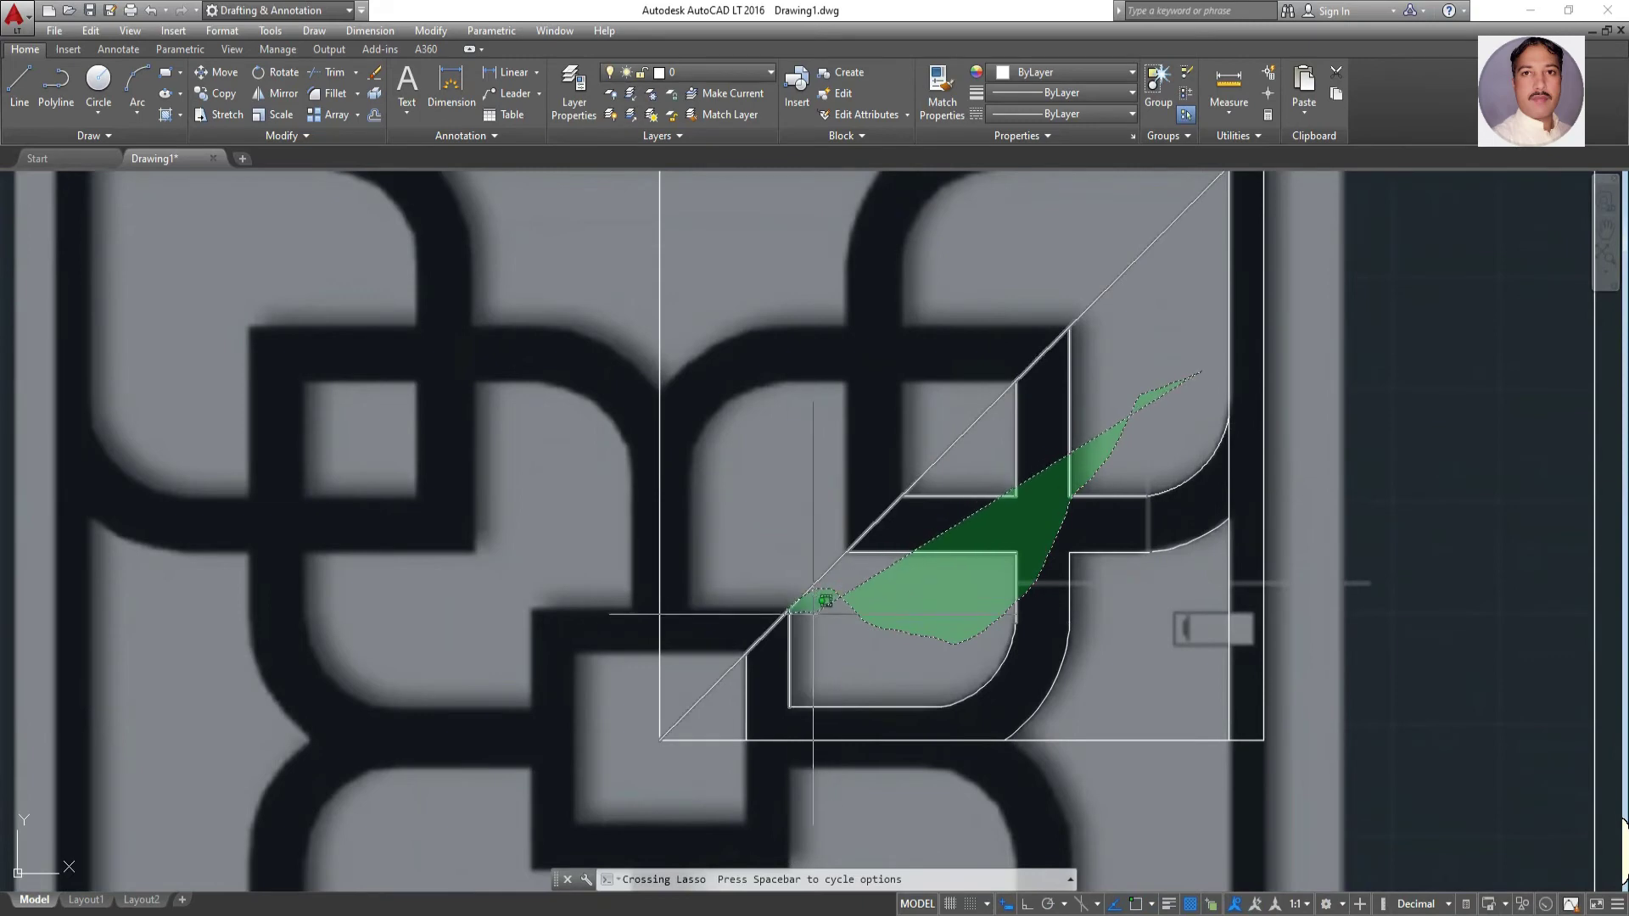
pyautogui.press('Escape')
pyautogui.click(1221, 398)
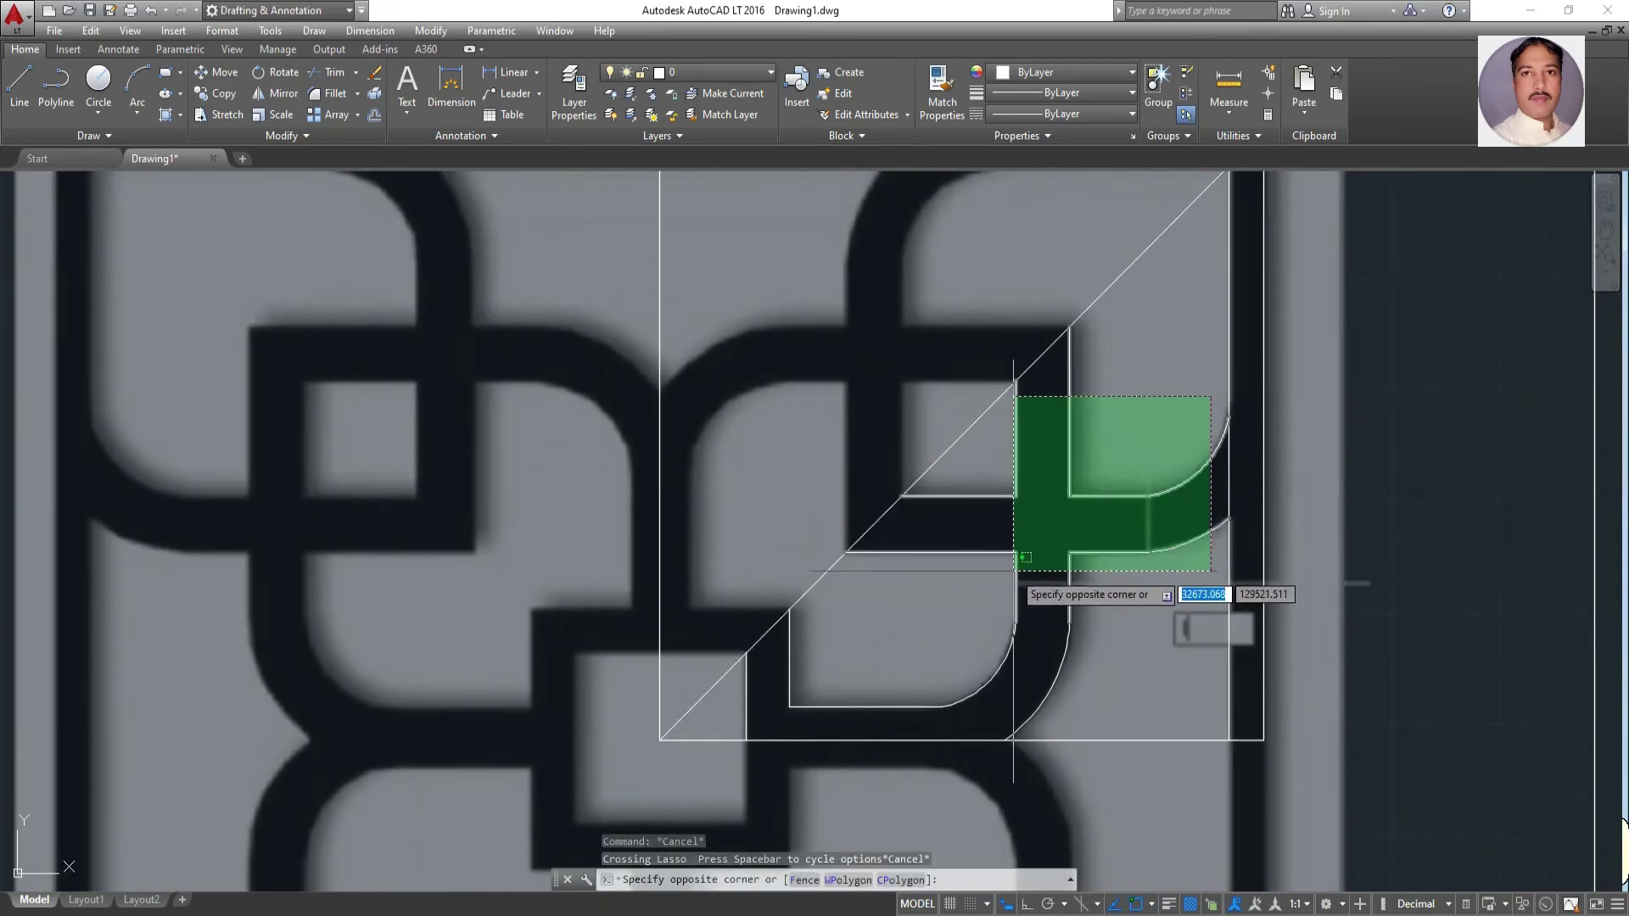
pyautogui.click(1011, 572)
pyautogui.click(1089, 681)
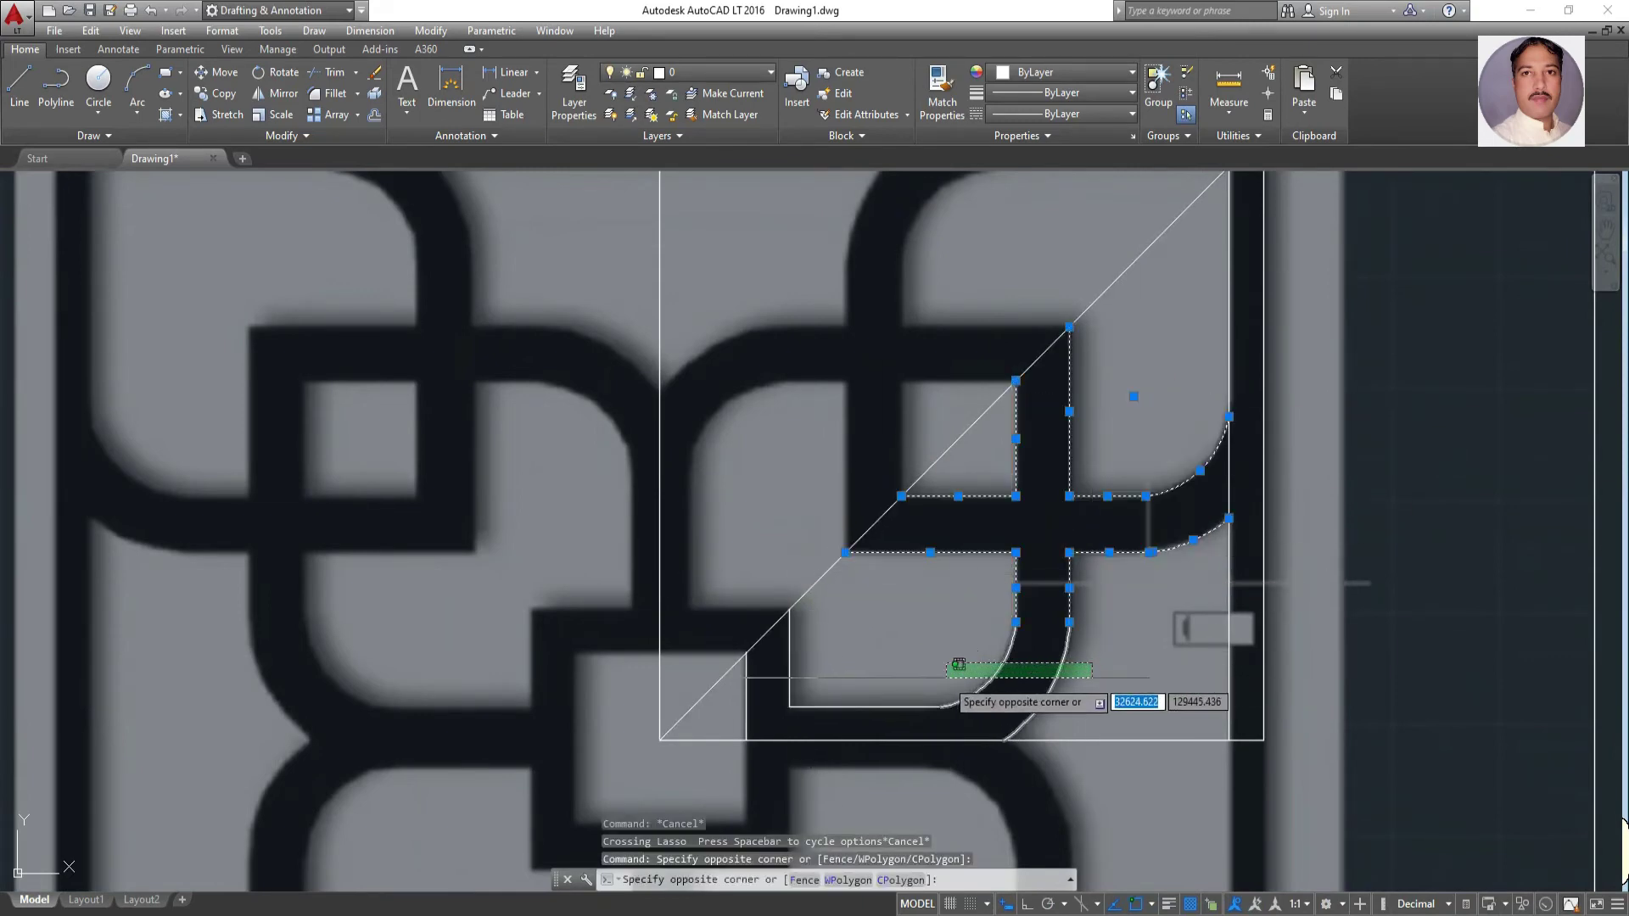
pyautogui.click(756, 686)
pyautogui.click(748, 689)
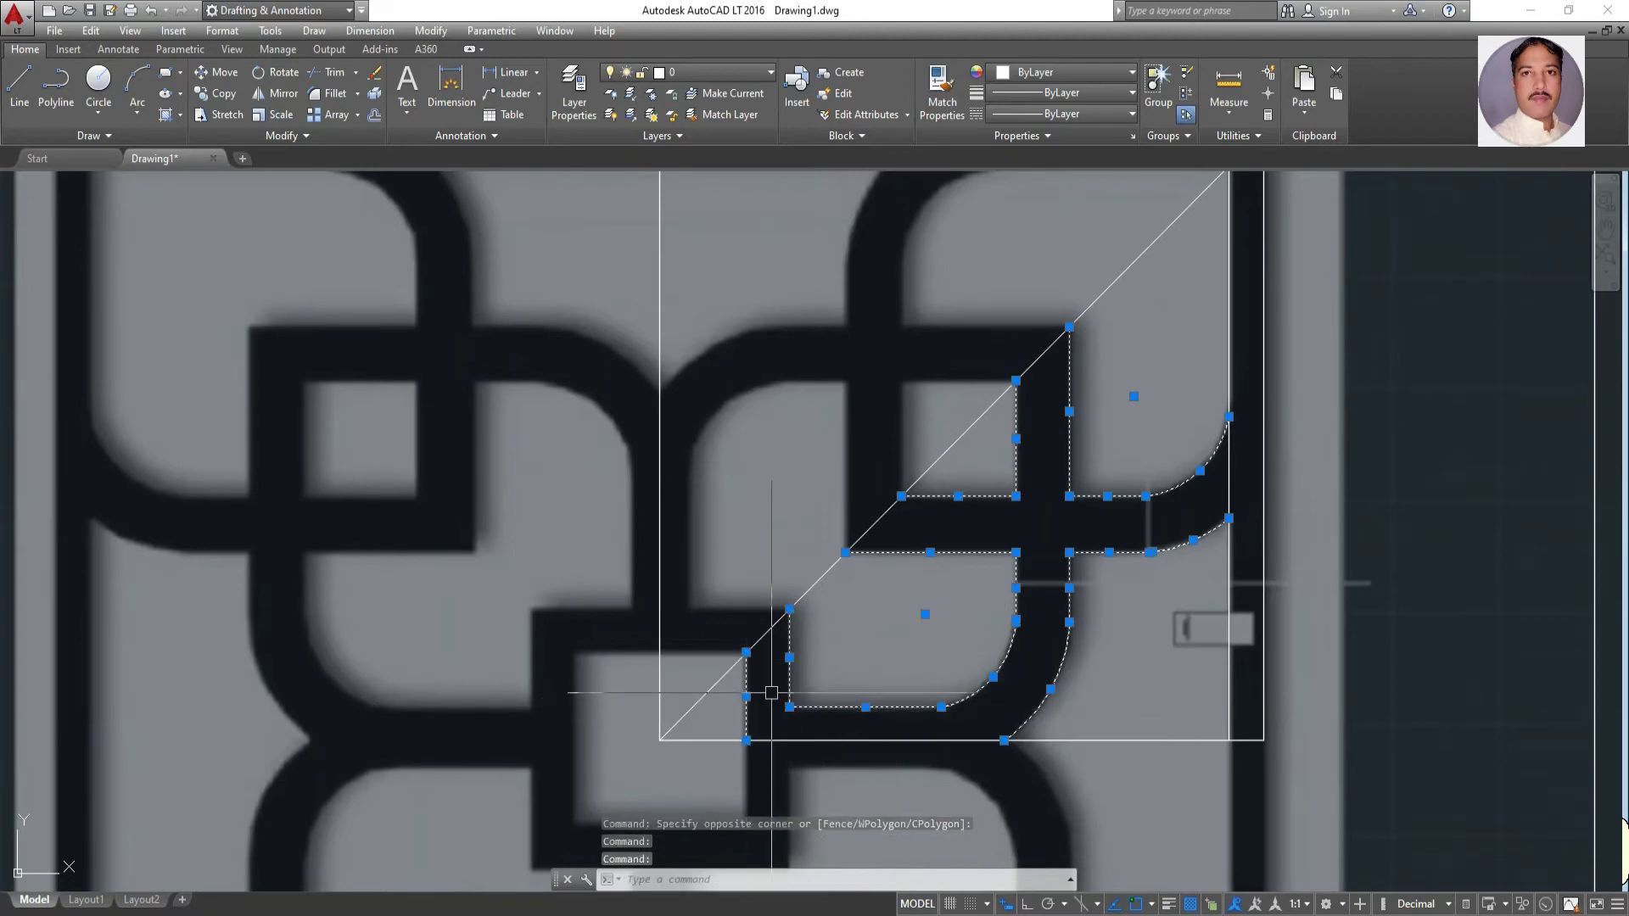
pyautogui.scroll(-2, 817, 663)
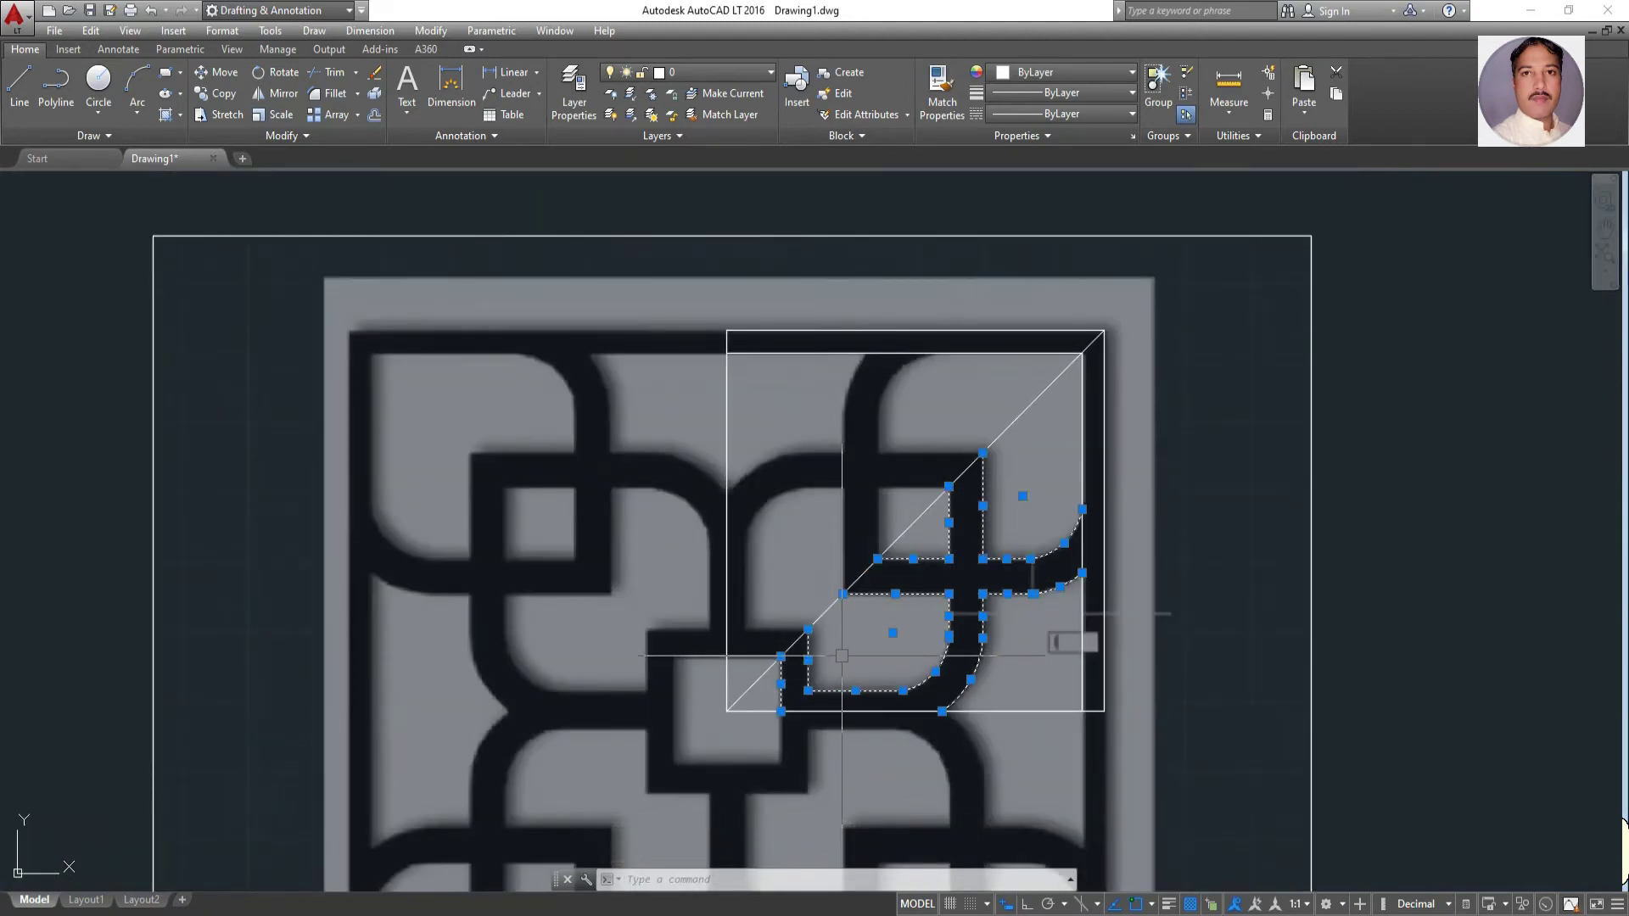
pyautogui.press('Escape')
pyautogui.click(1120, 306)
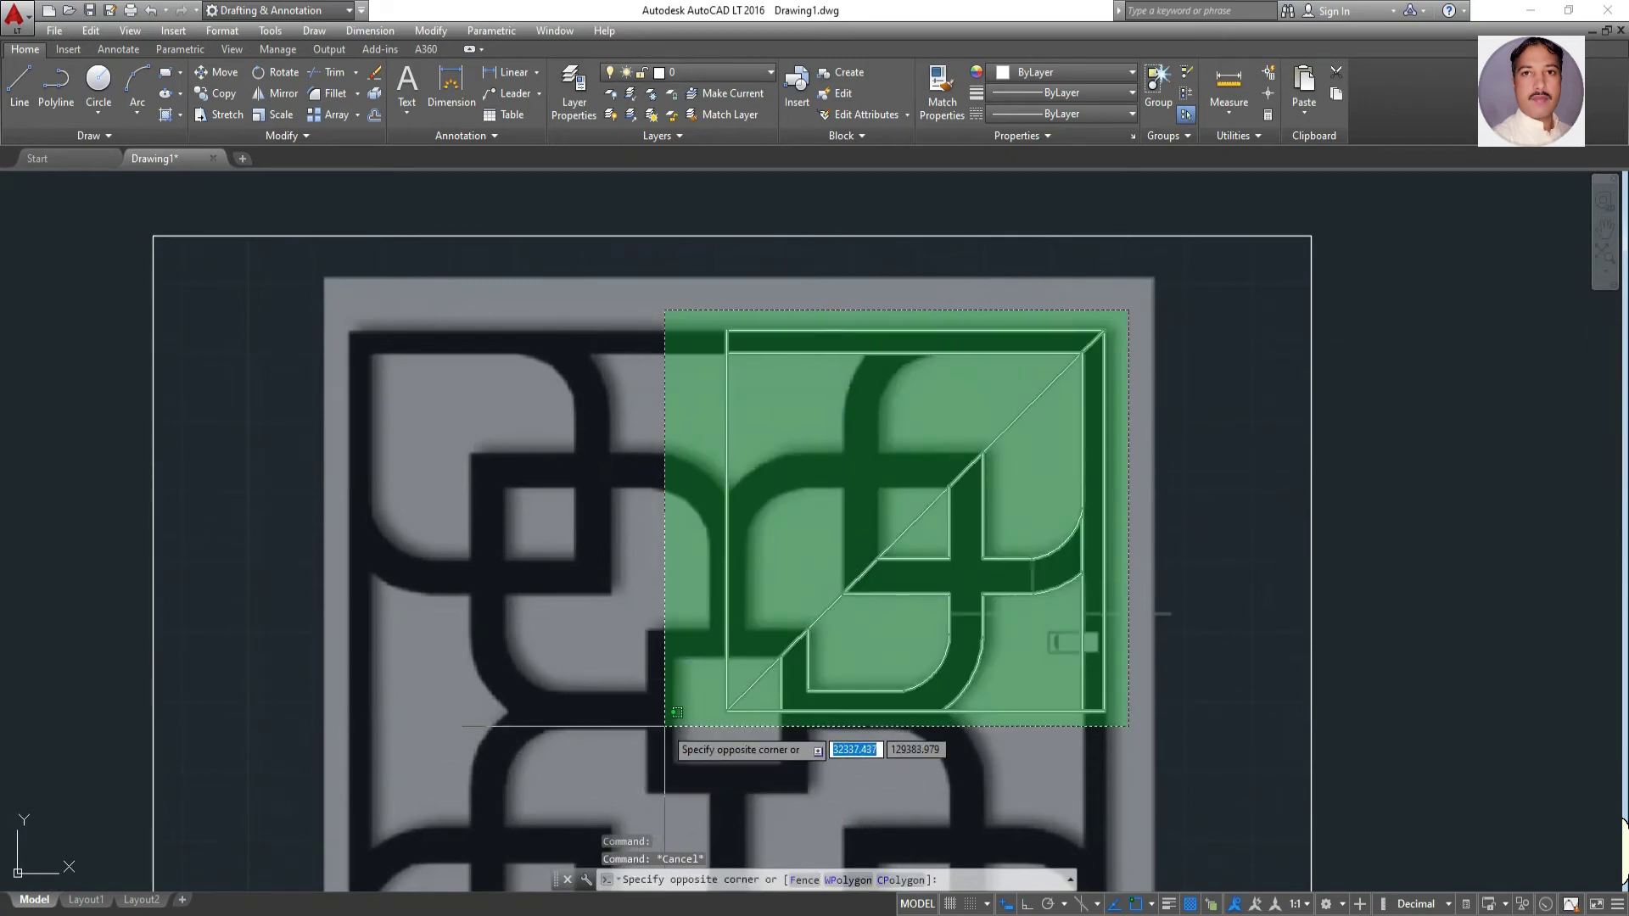
# Copy all the traced tile lines to the right of the panel
pyautogui.click(690, 702)
pyautogui.click(216, 96)
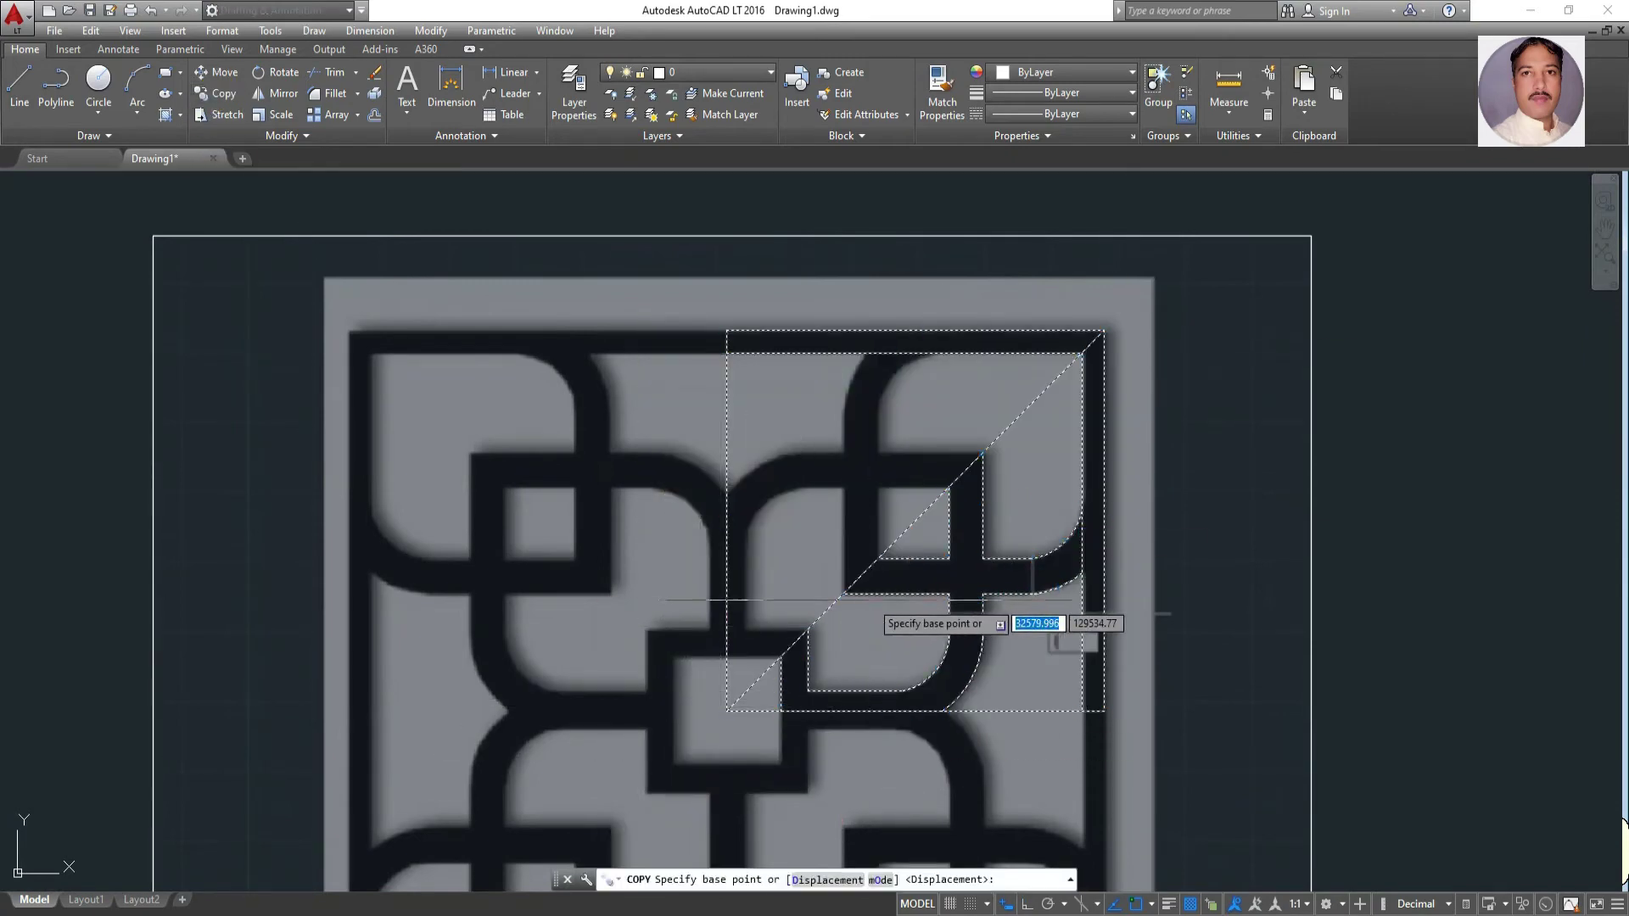
pyautogui.click(950, 486)
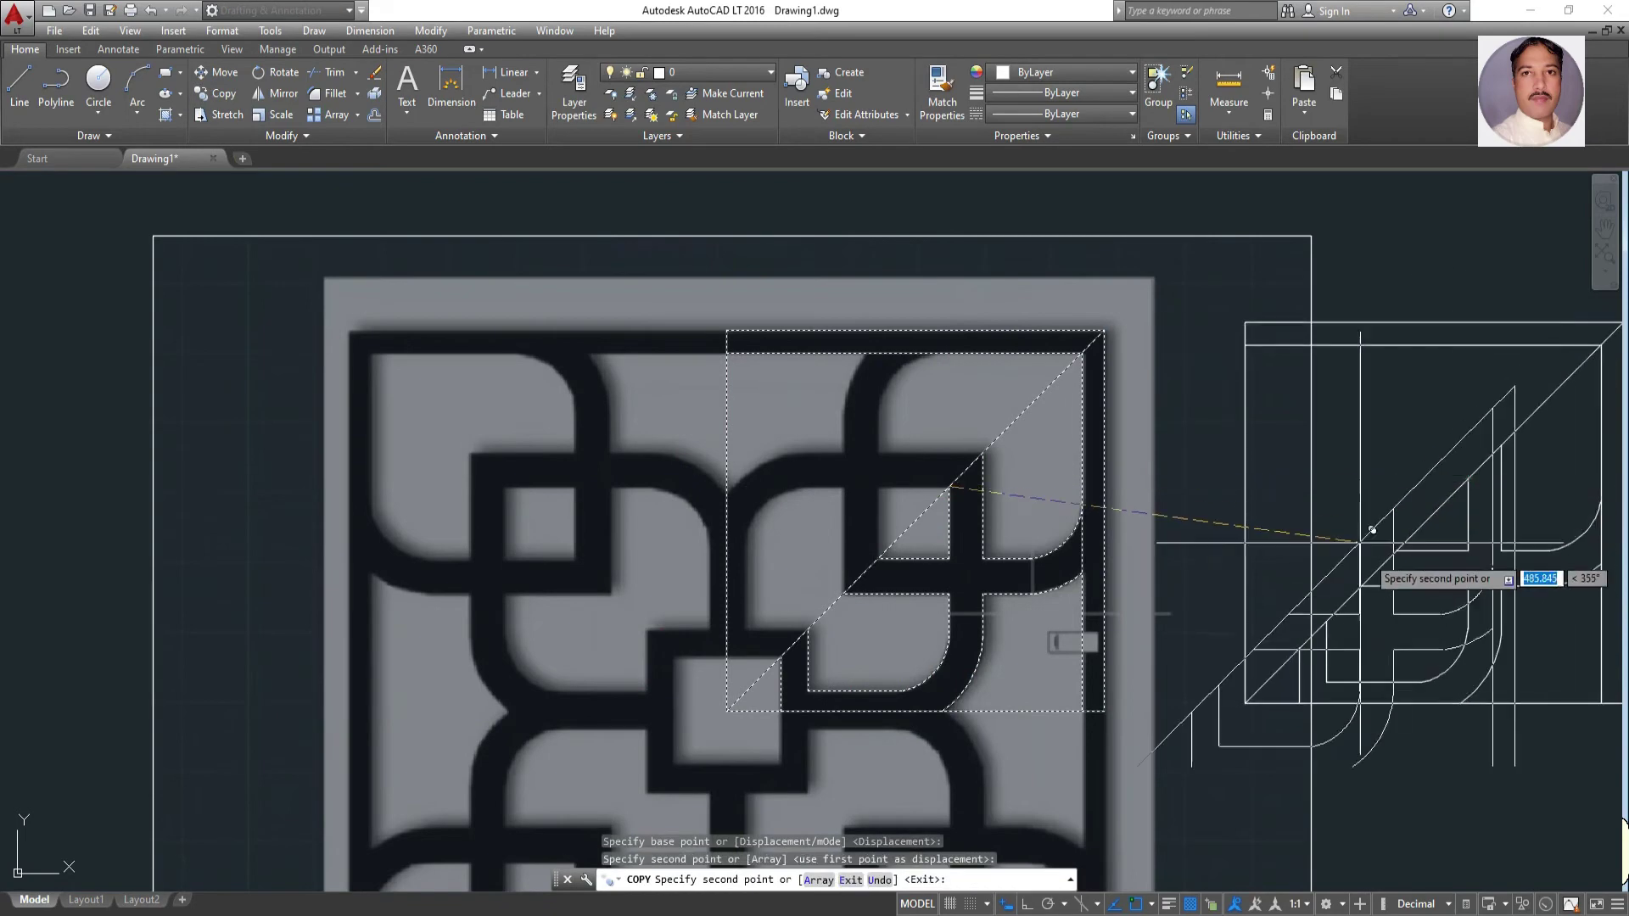
pyautogui.click(1480, 475)
pyautogui.press('Escape')
# Erase the lattice reference image and the original tracing lines
pyautogui.click(1011, 236)
pyautogui.rightClick(844, 254)
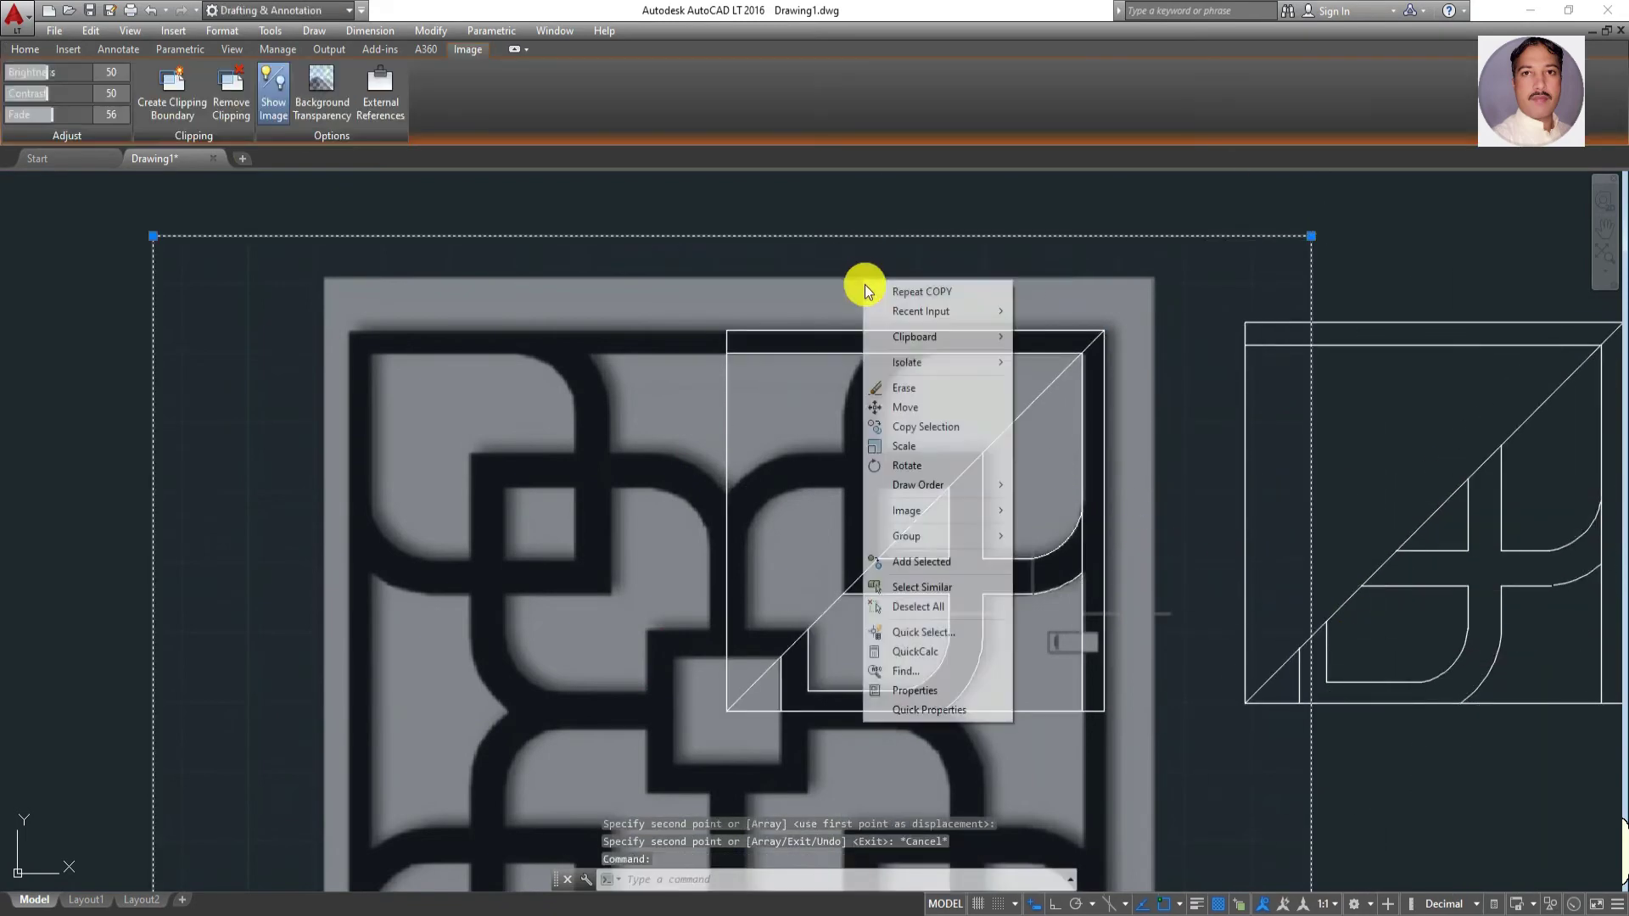
pyautogui.click(901, 394)
pyautogui.click(1146, 278)
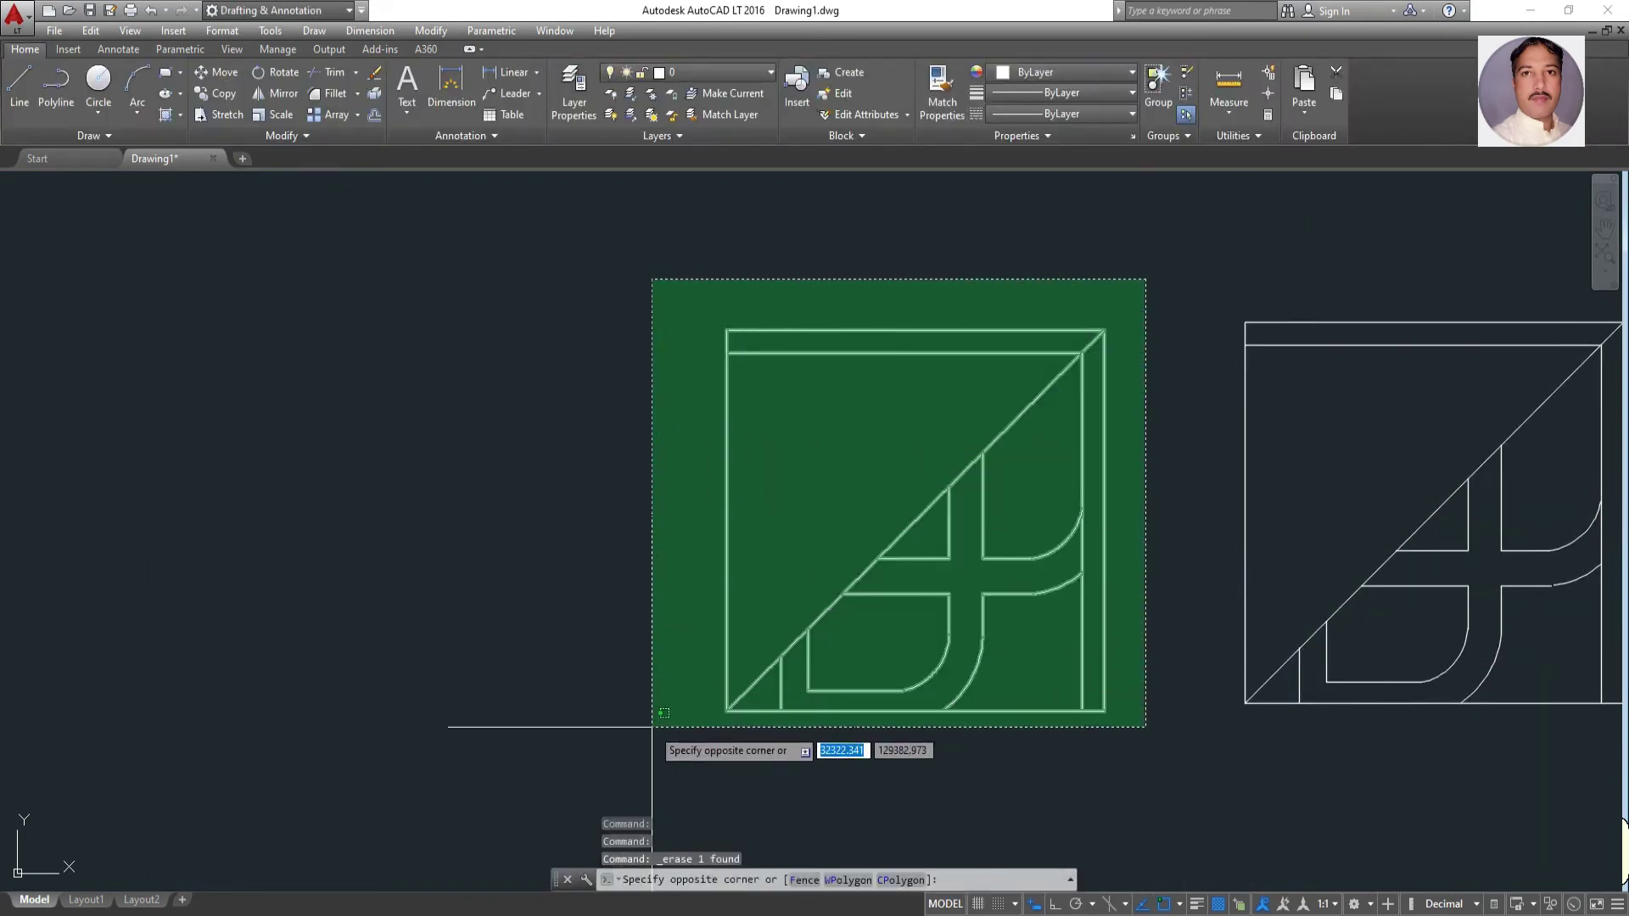
pyautogui.click(652, 727)
pyautogui.rightClick(651, 725)
pyautogui.click(702, 479)
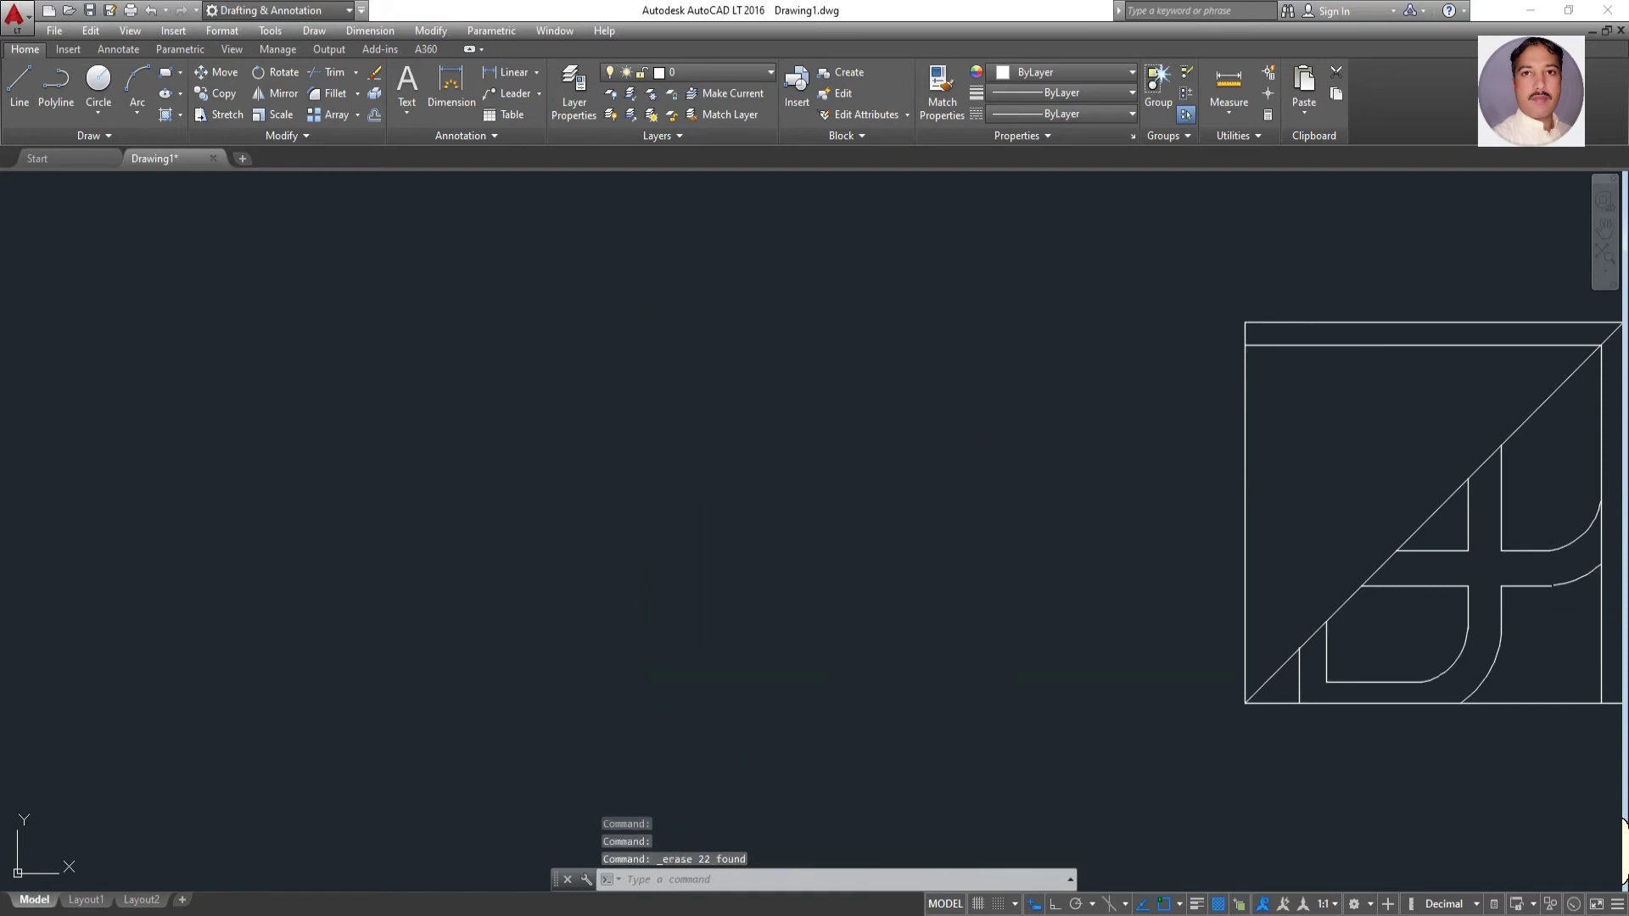
pyautogui.scroll(-5, 993, 522)
pyautogui.scroll(6, 1239, 522)
pyautogui.scroll(2, 628, 730)
pyautogui.scroll(-2, 591, 735)
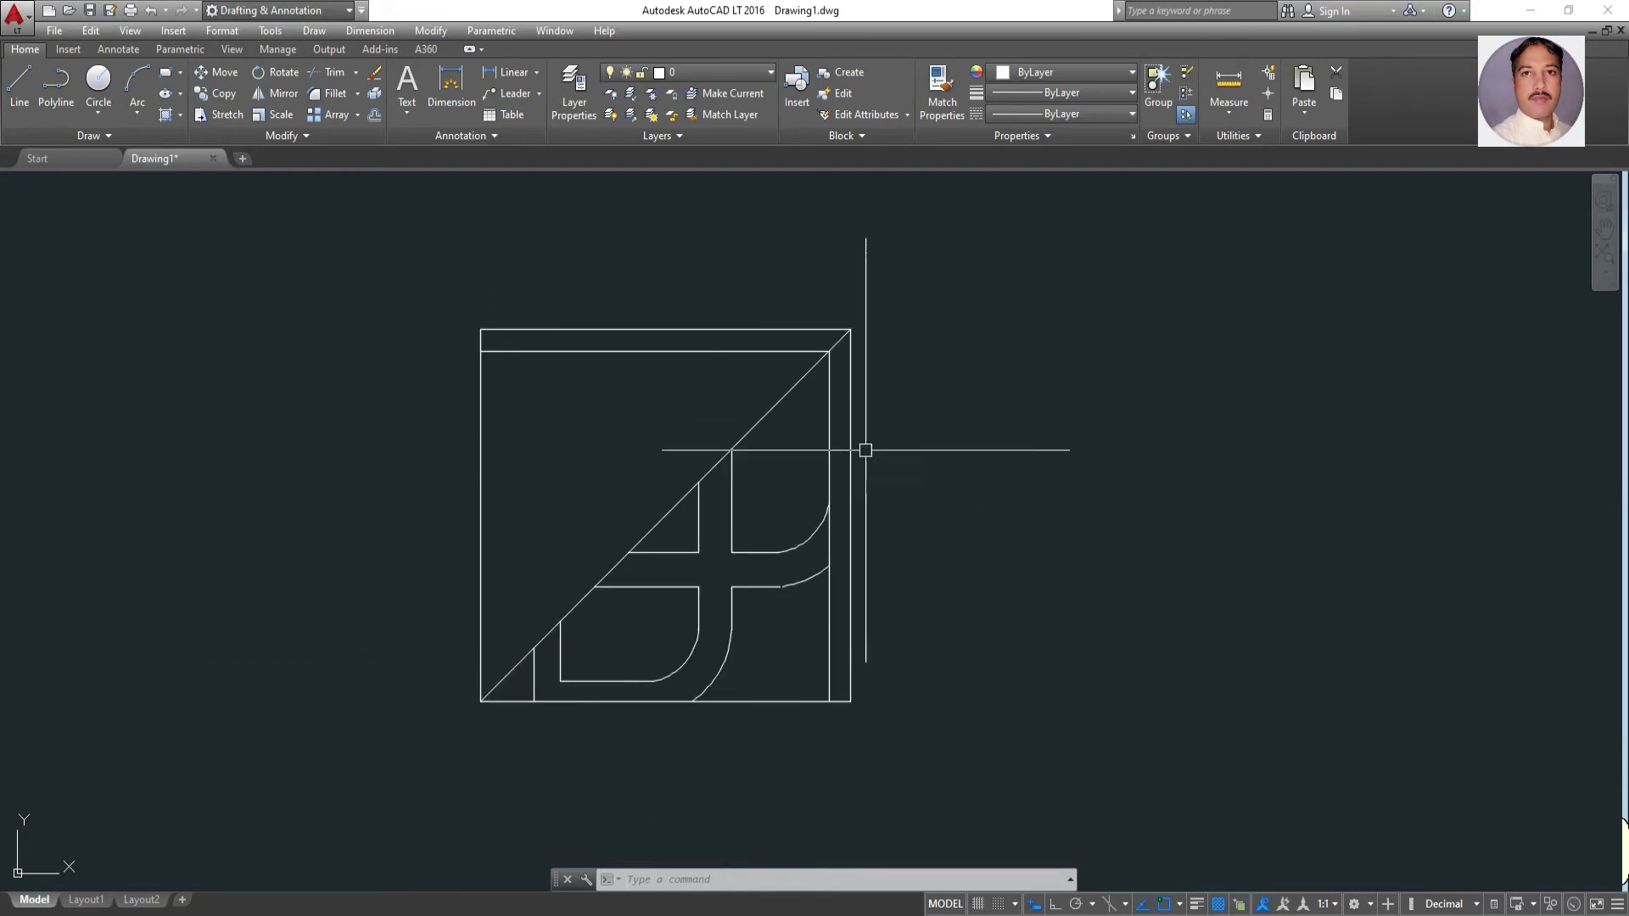
# Select the right-hand arcs, left horizontal lines and inner verticals, then clear the selection
pyautogui.click(813, 451)
pyautogui.click(746, 591)
pyautogui.click(749, 506)
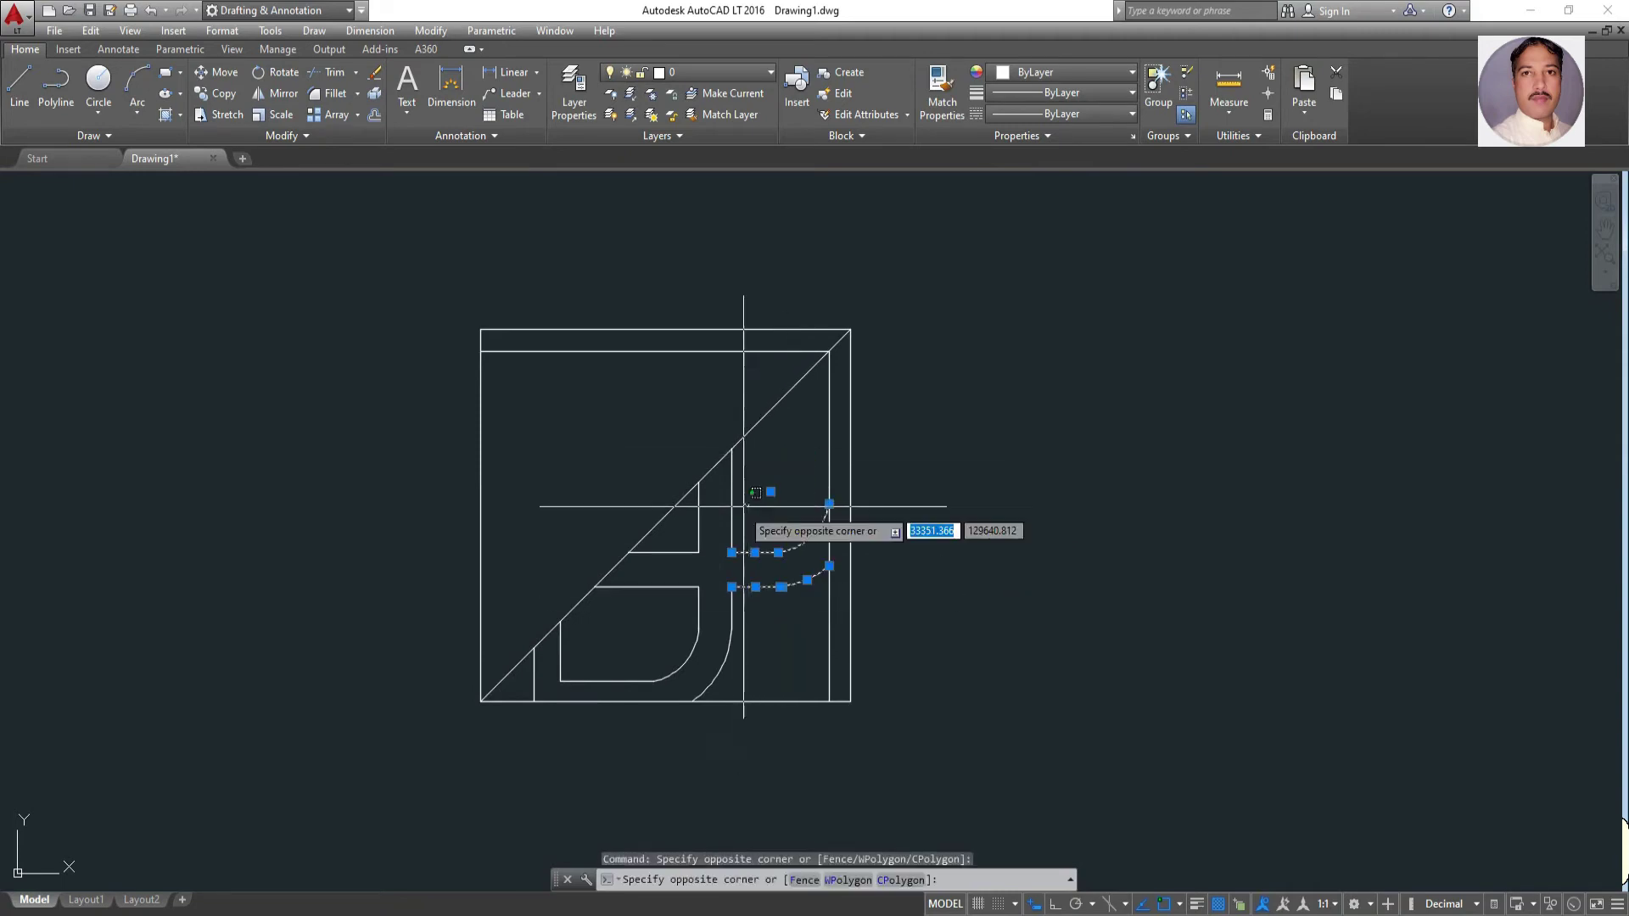
pyautogui.click(691, 534)
pyautogui.click(667, 592)
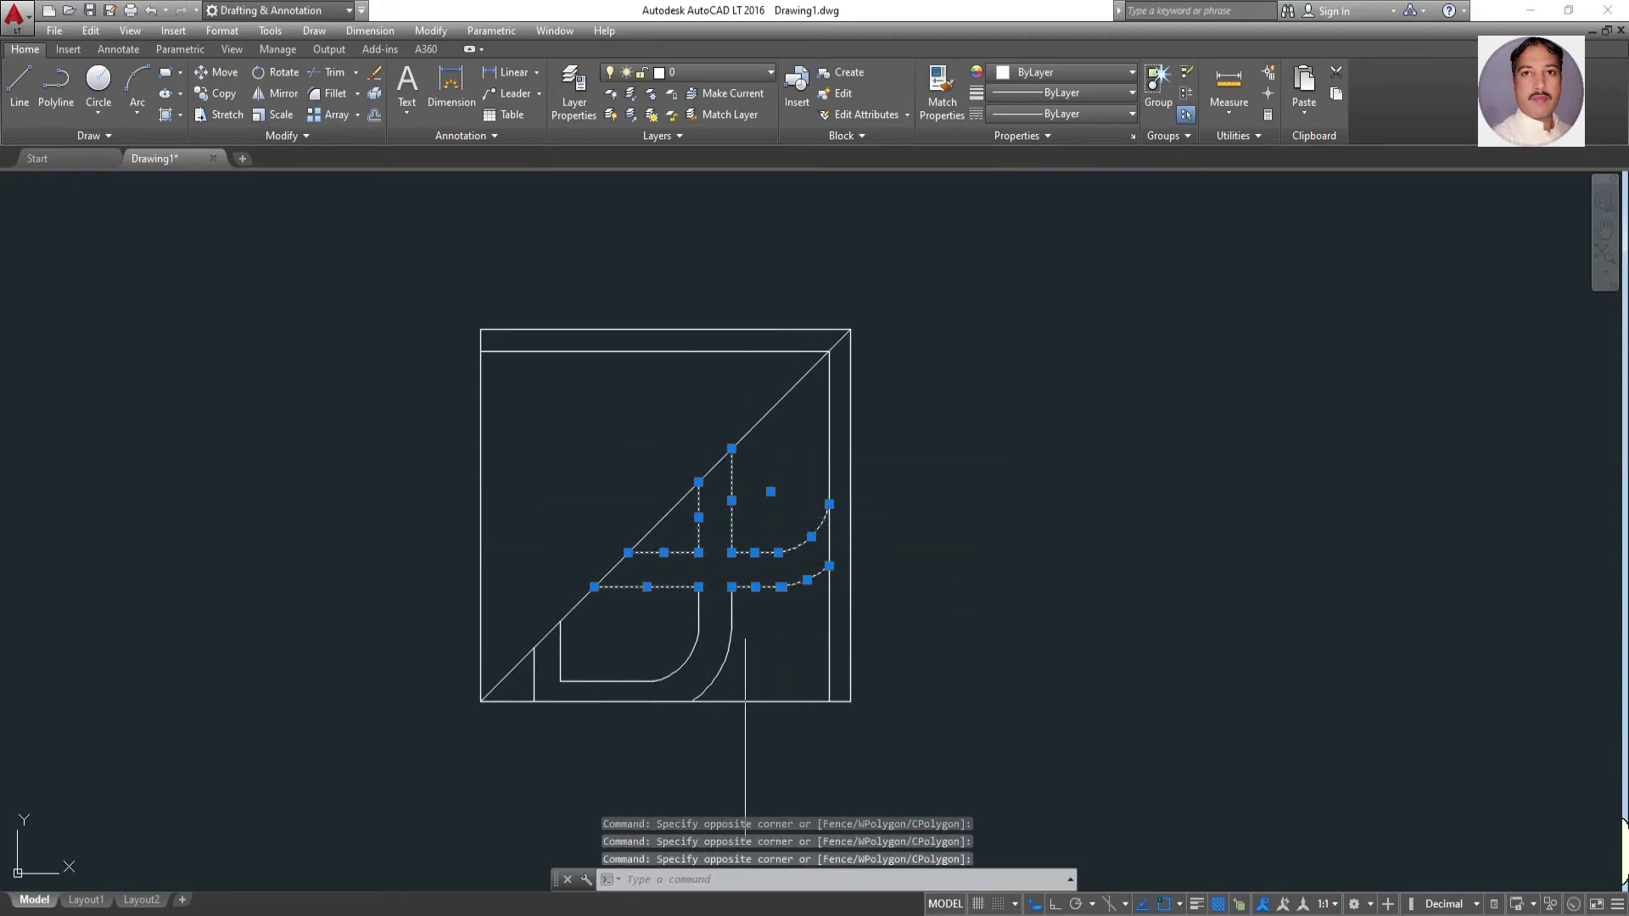
pyautogui.click(758, 617)
pyautogui.click(600, 692)
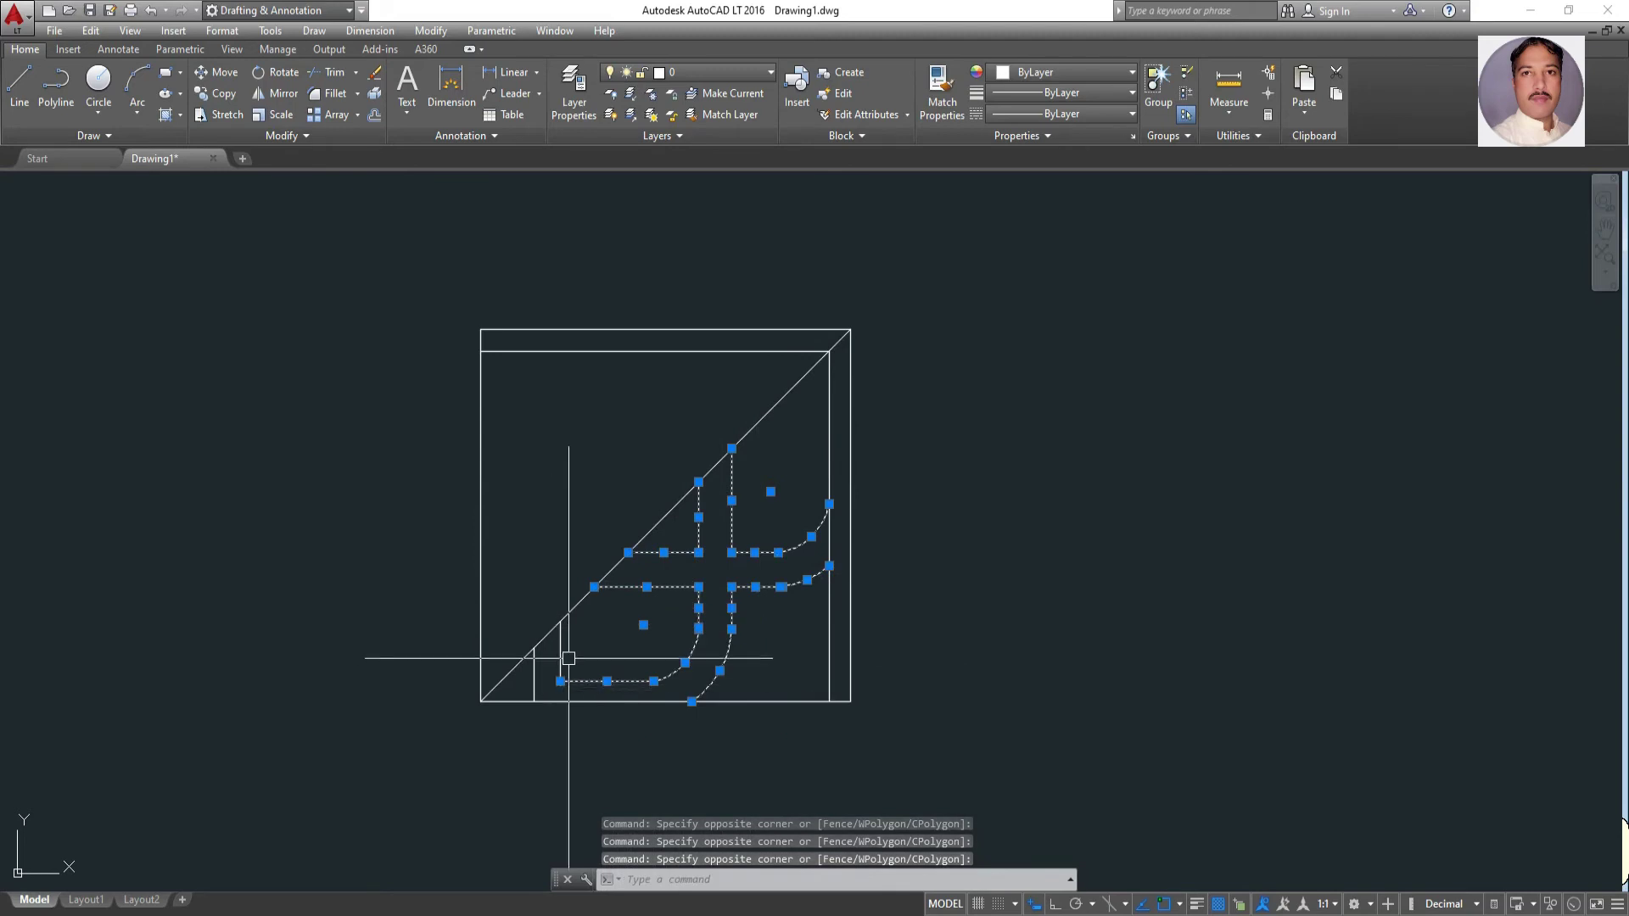
pyautogui.press('Escape')
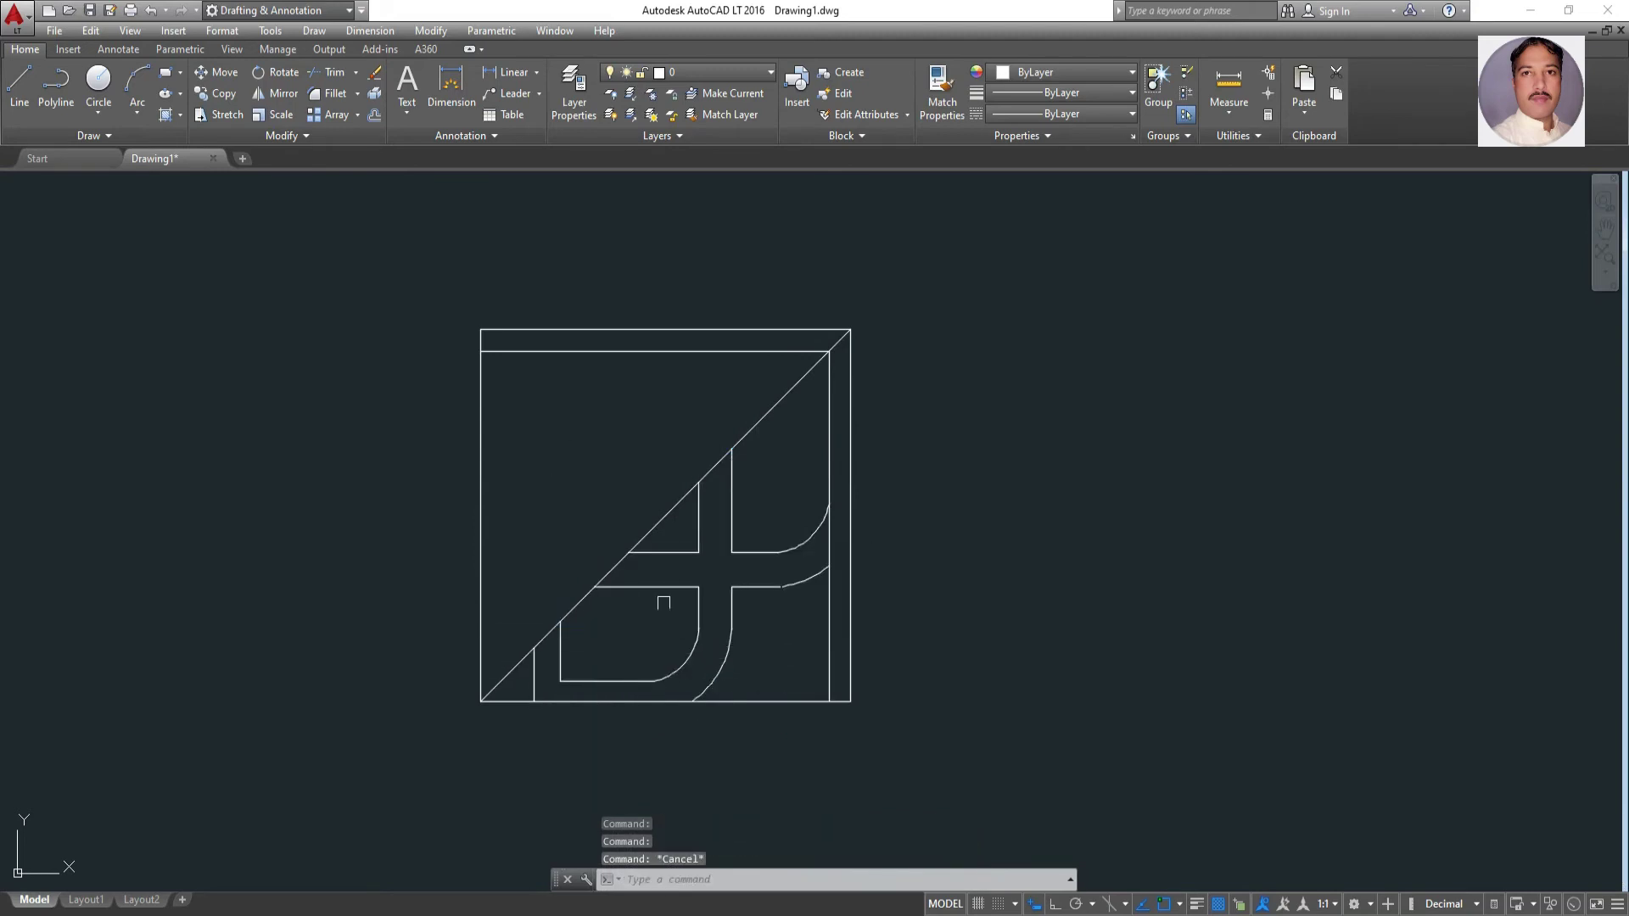
# Pan and zoom to bring the whole tile into view, then start and cancel an Extend
pyautogui.scroll(3, 659, 607)
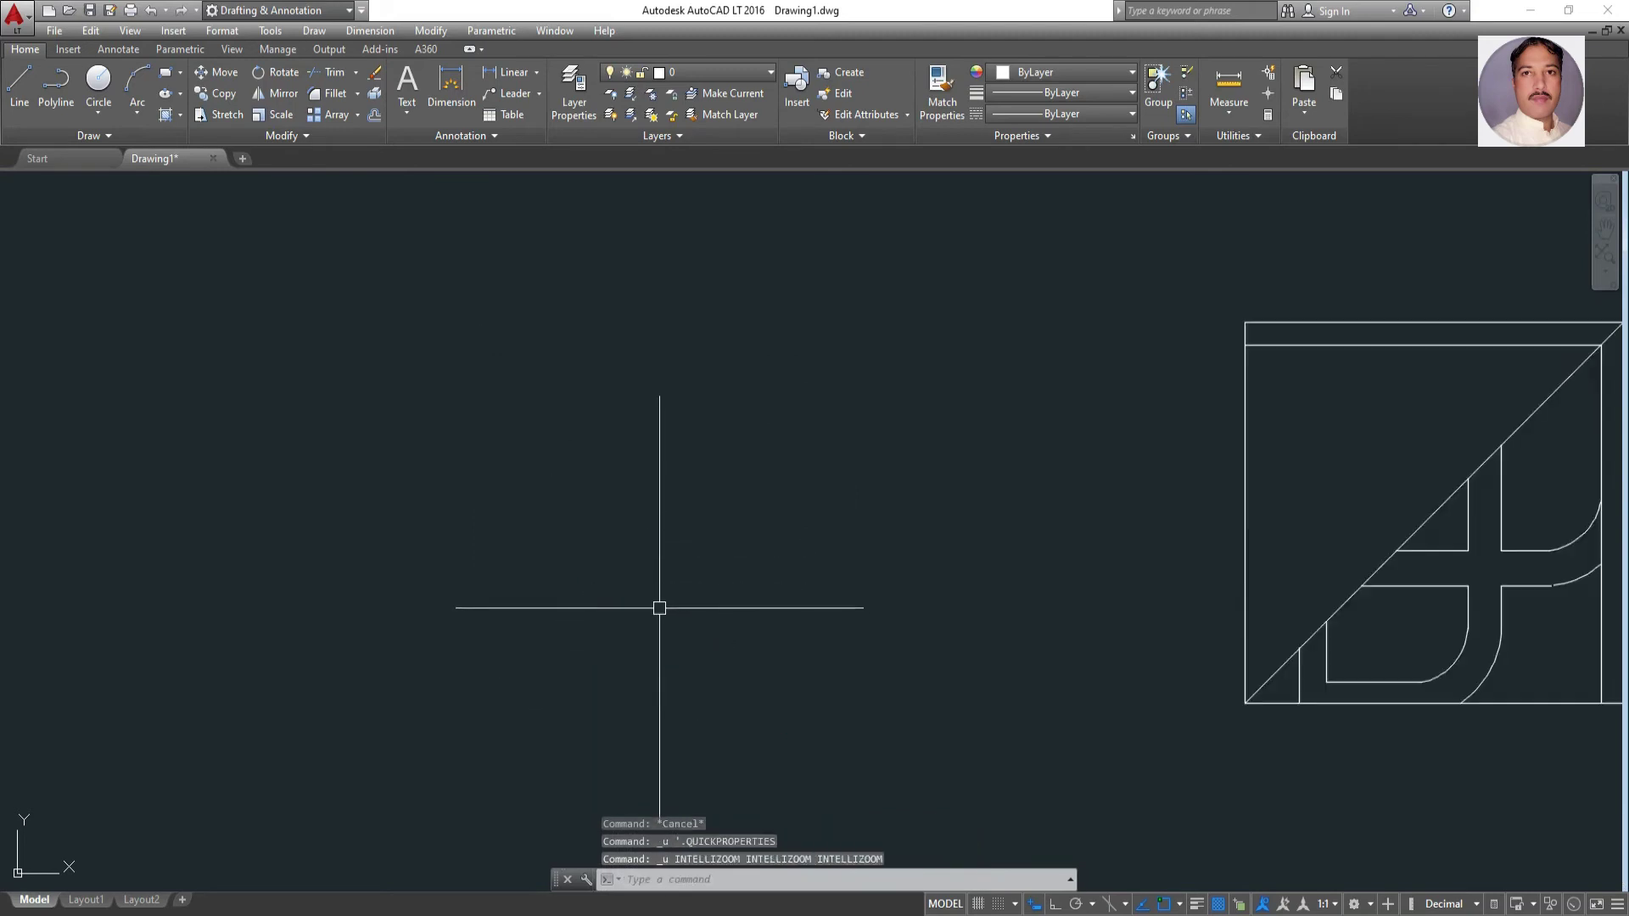
pyautogui.click(1609, 240)
pyautogui.moveTo(1534, 393); pyautogui.dragTo(844, 393)
pyautogui.press('Escape')
pyautogui.scroll(2, 852, 569)
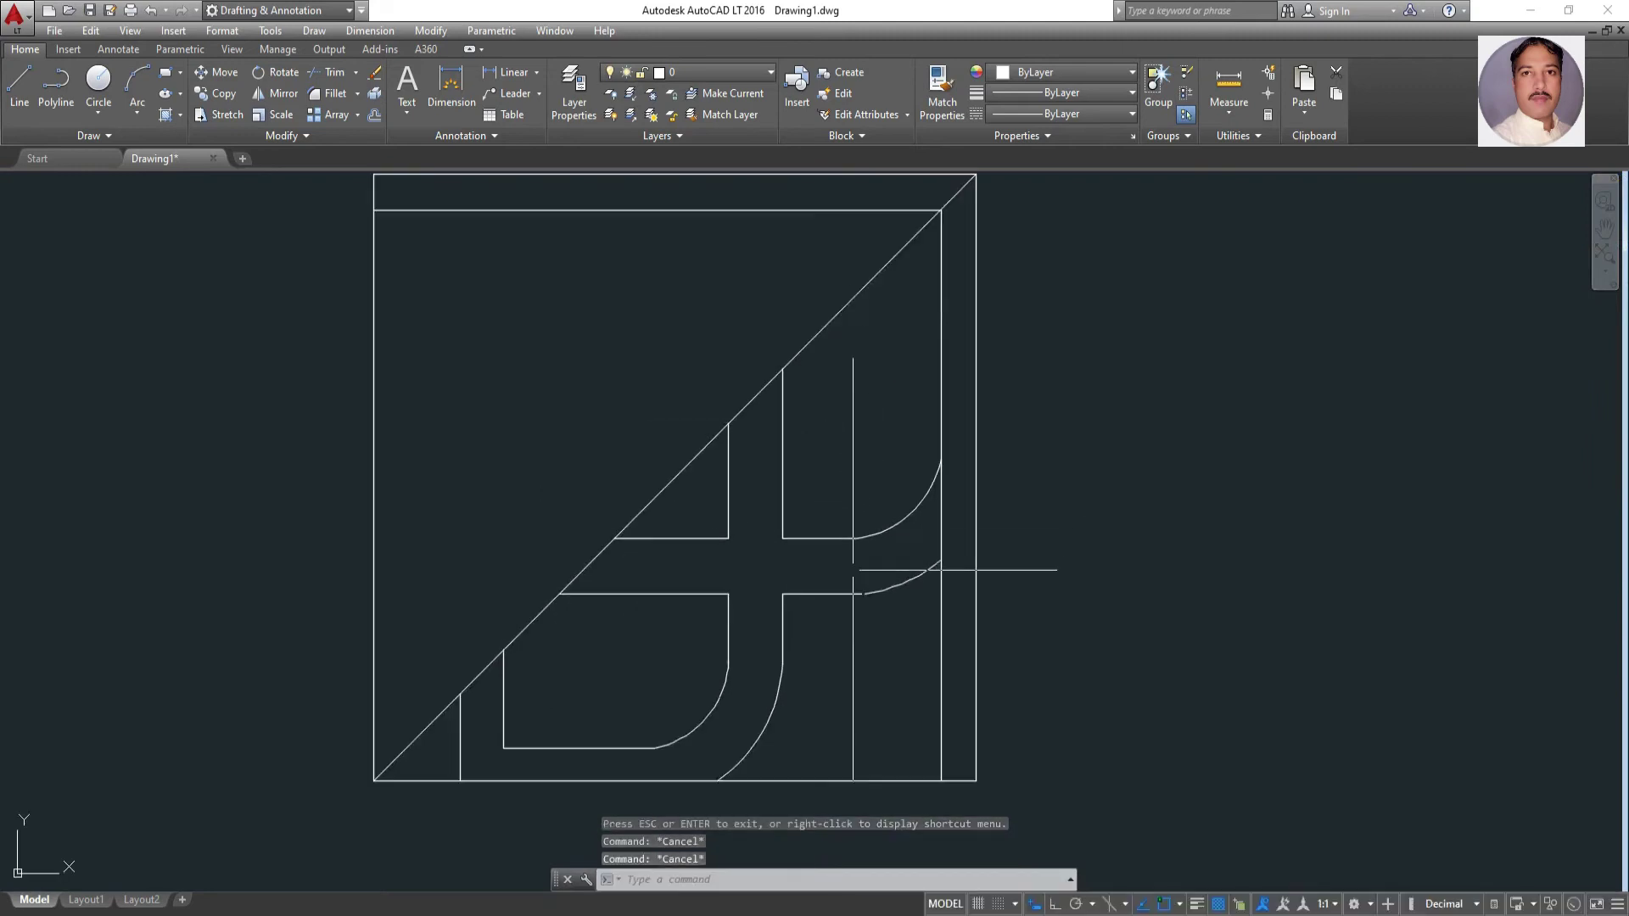
pyautogui.scroll(4, 853, 569)
pyautogui.click(355, 72)
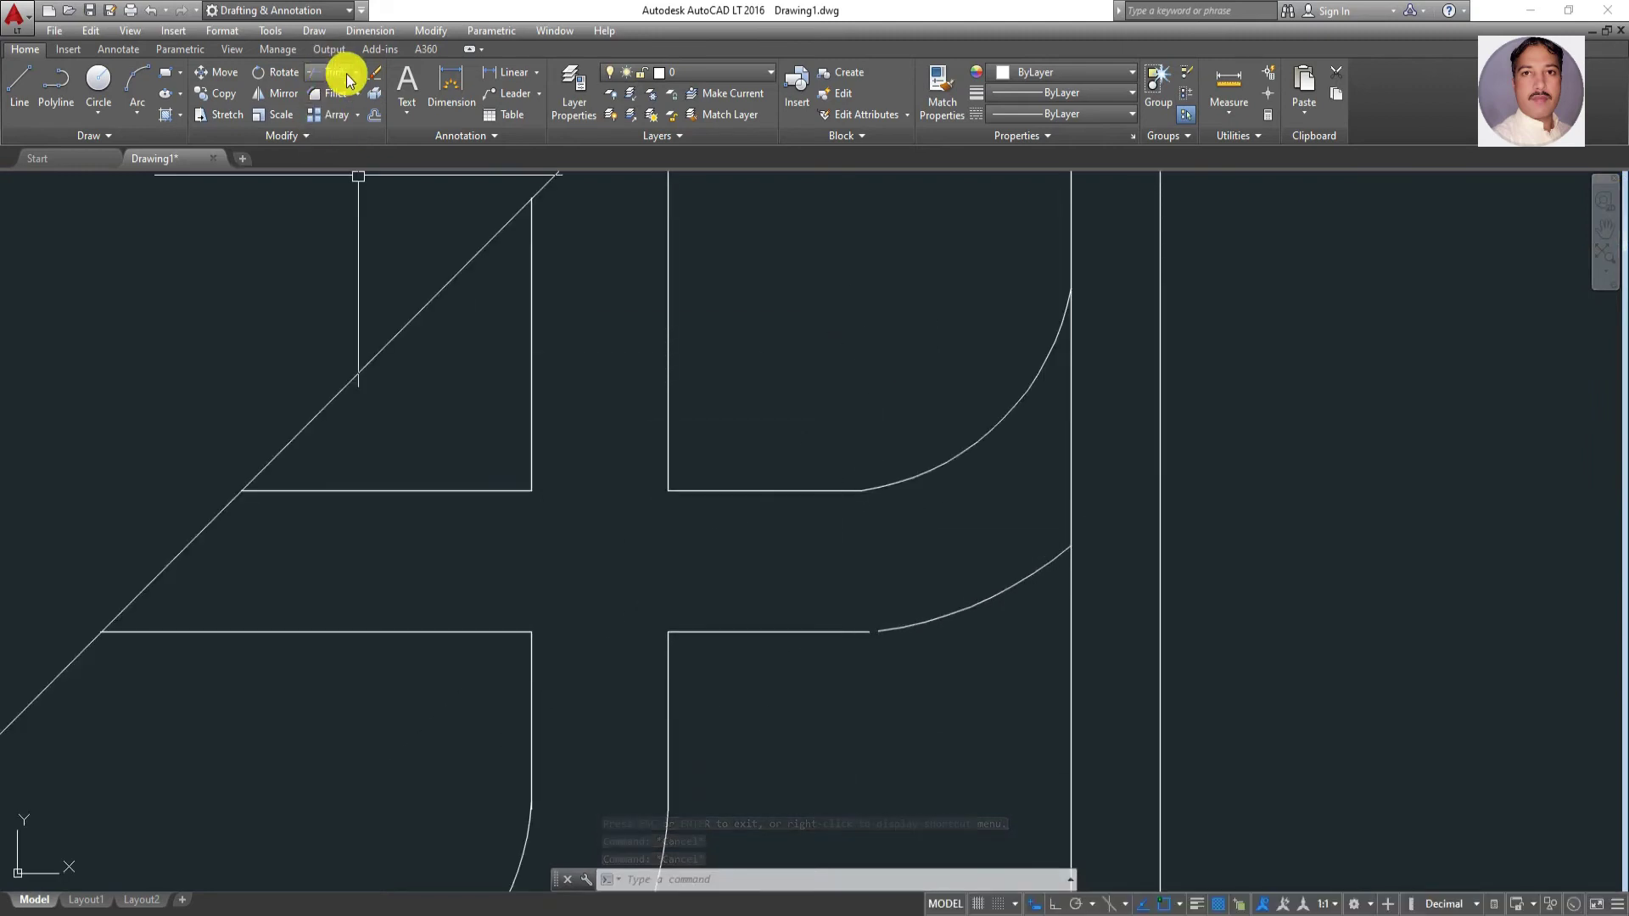
pyautogui.press('Return')
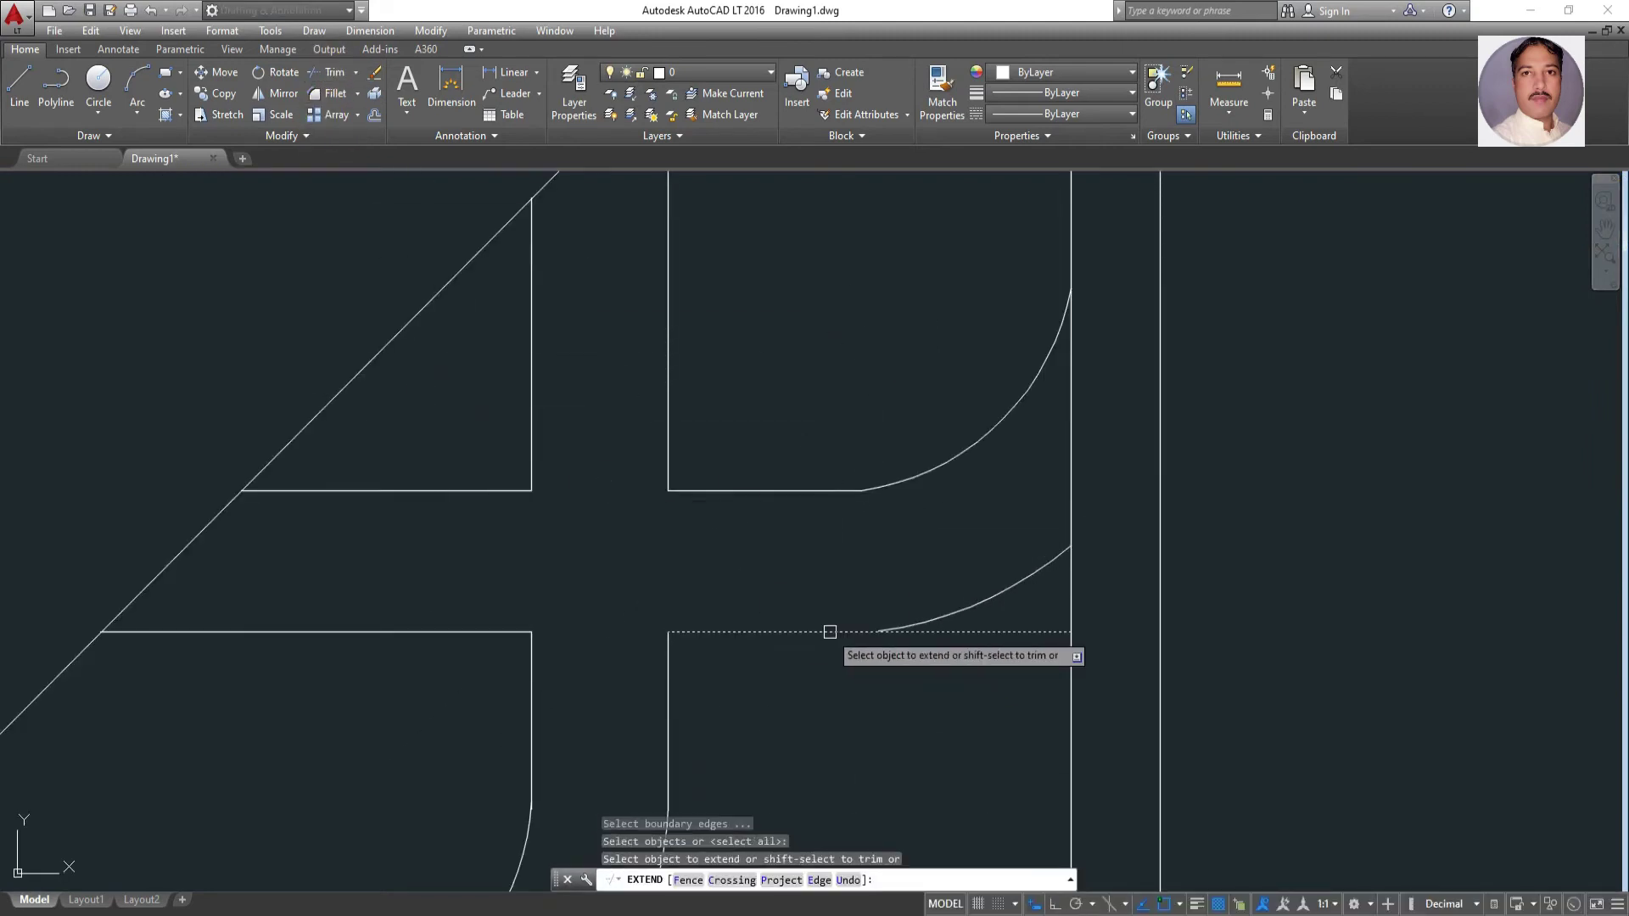
pyautogui.press('Escape')
pyautogui.press('Escape')
pyautogui.press('Escape')
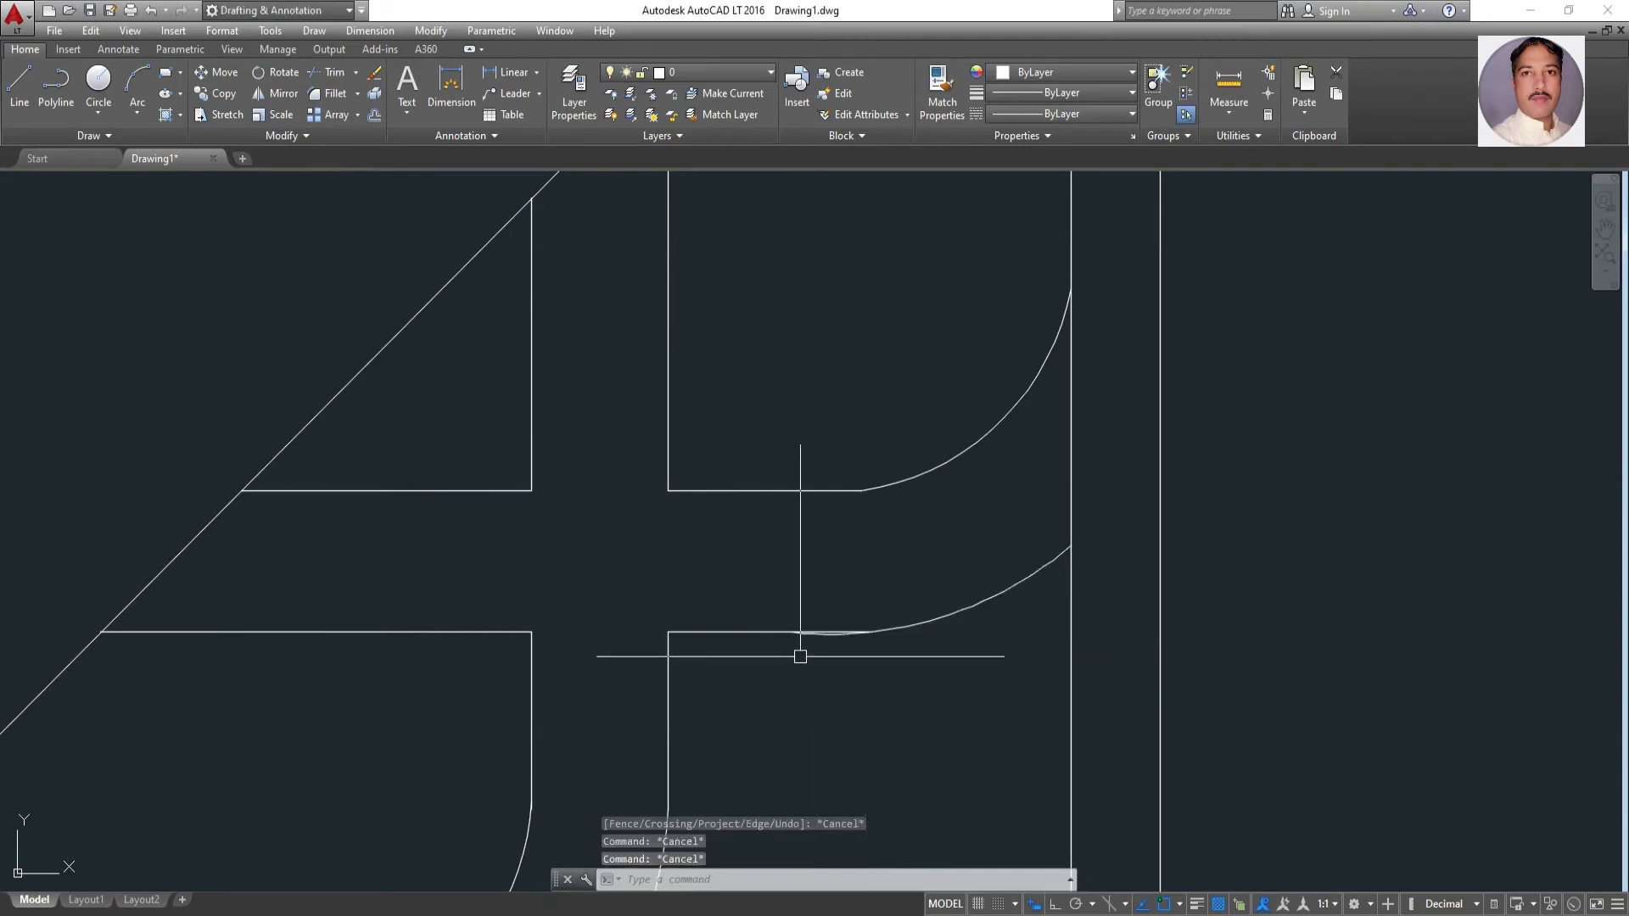
# Trim the straight stub above the lower arc, using all objects as cutting edges
pyautogui.click(335, 77)
pyautogui.press('Return')
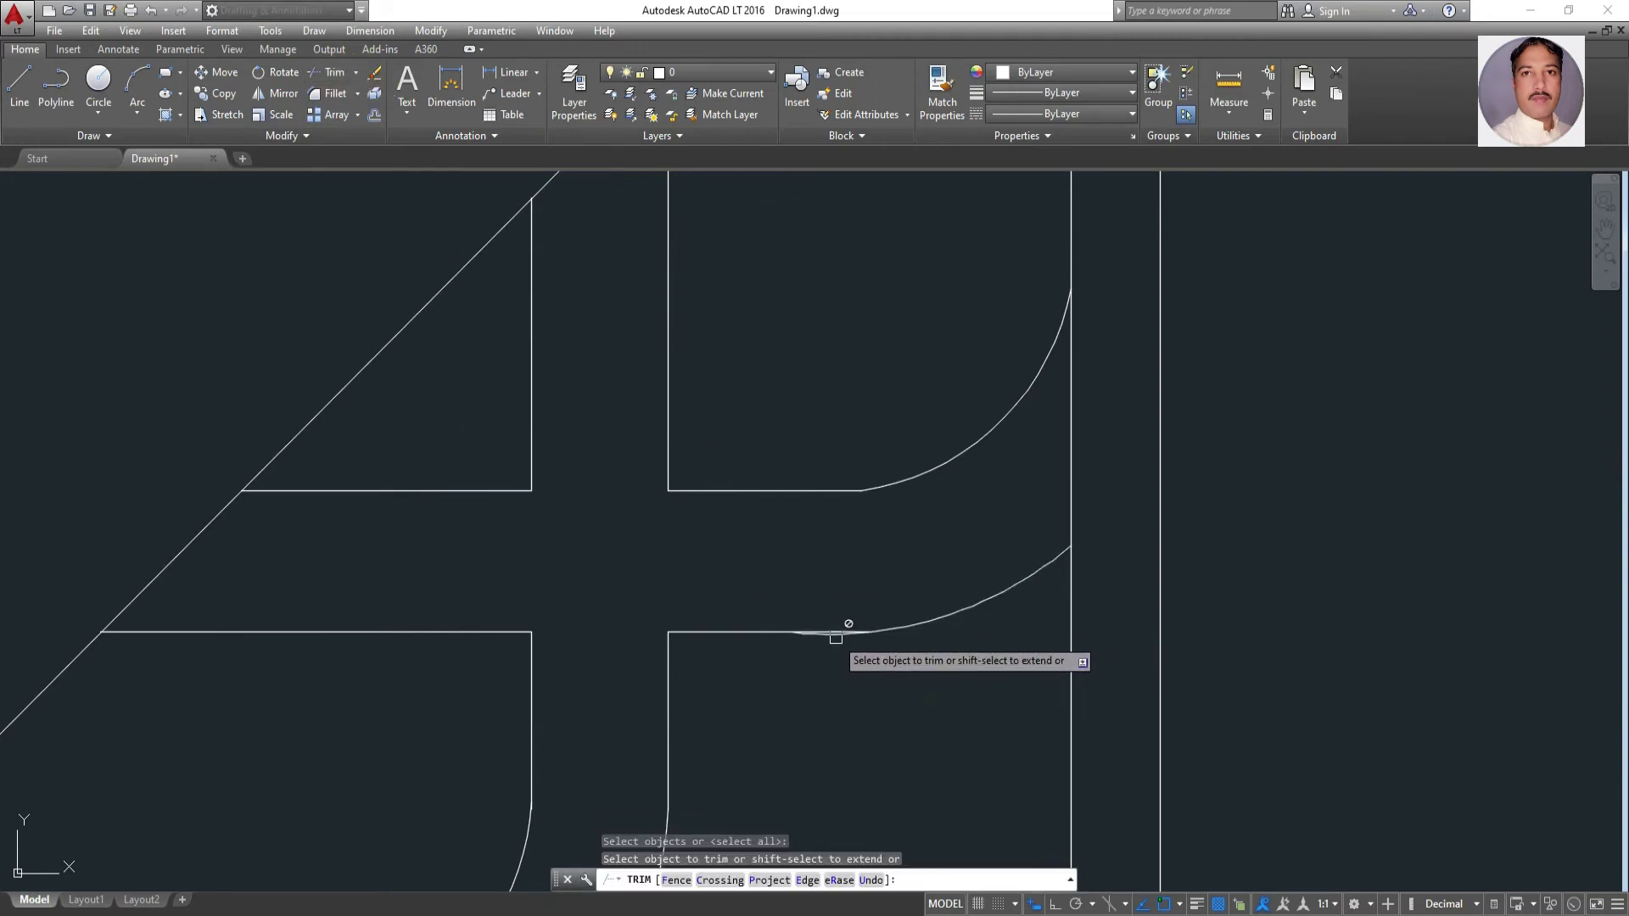
pyautogui.scroll(4, 836, 637)
pyautogui.press('Return')
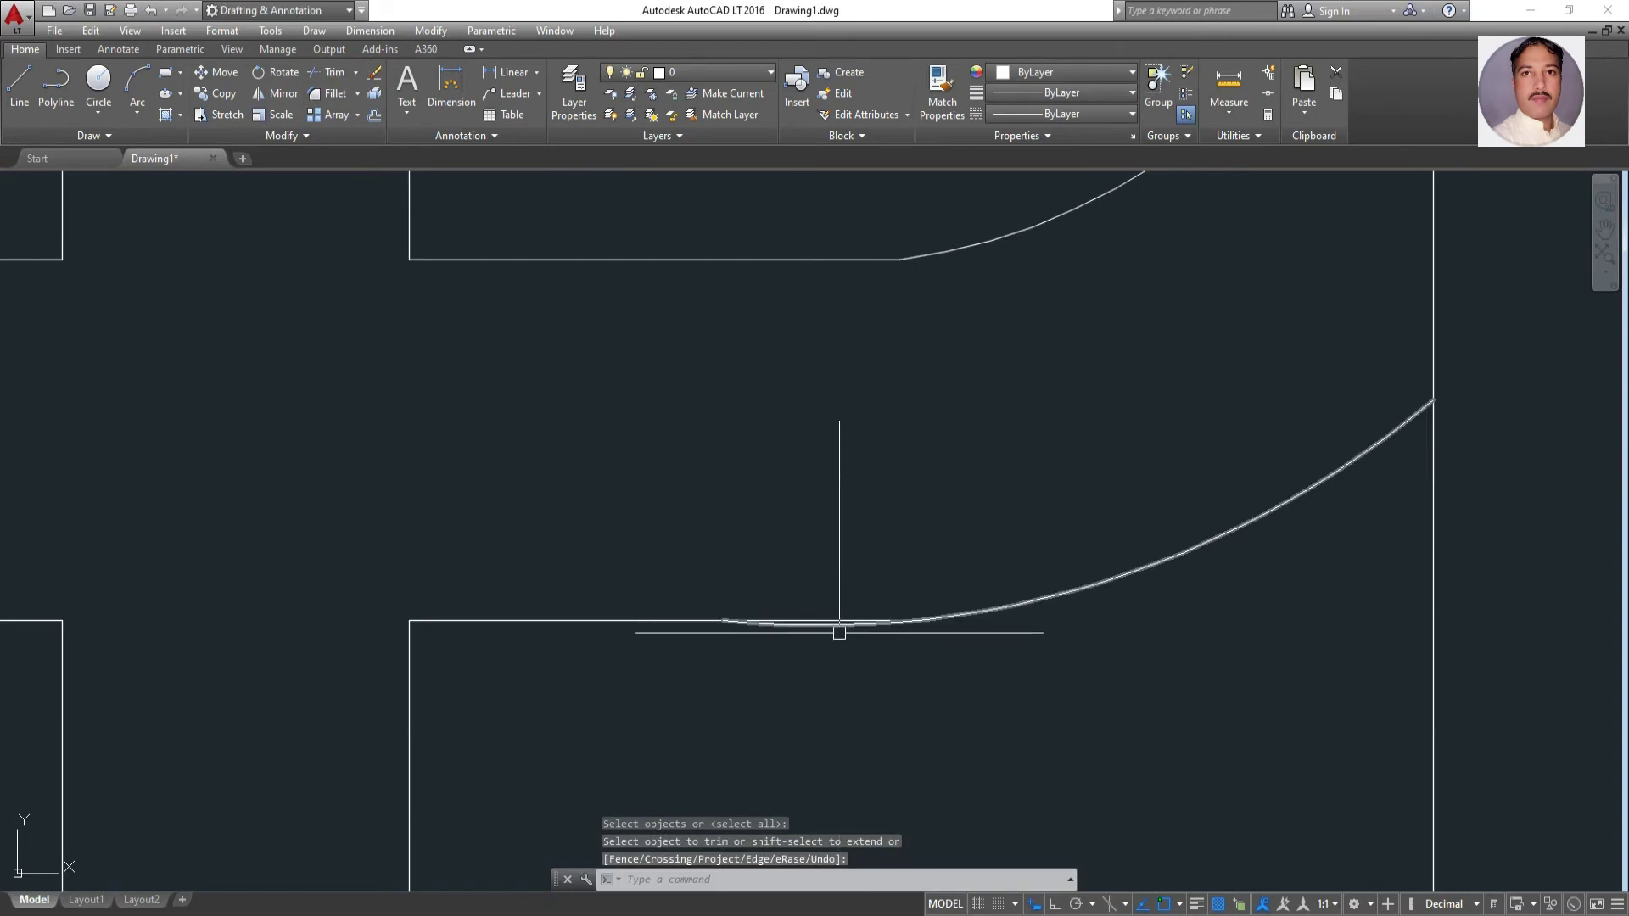
pyautogui.press('Return')
pyautogui.press('Return')
pyautogui.click(839, 630)
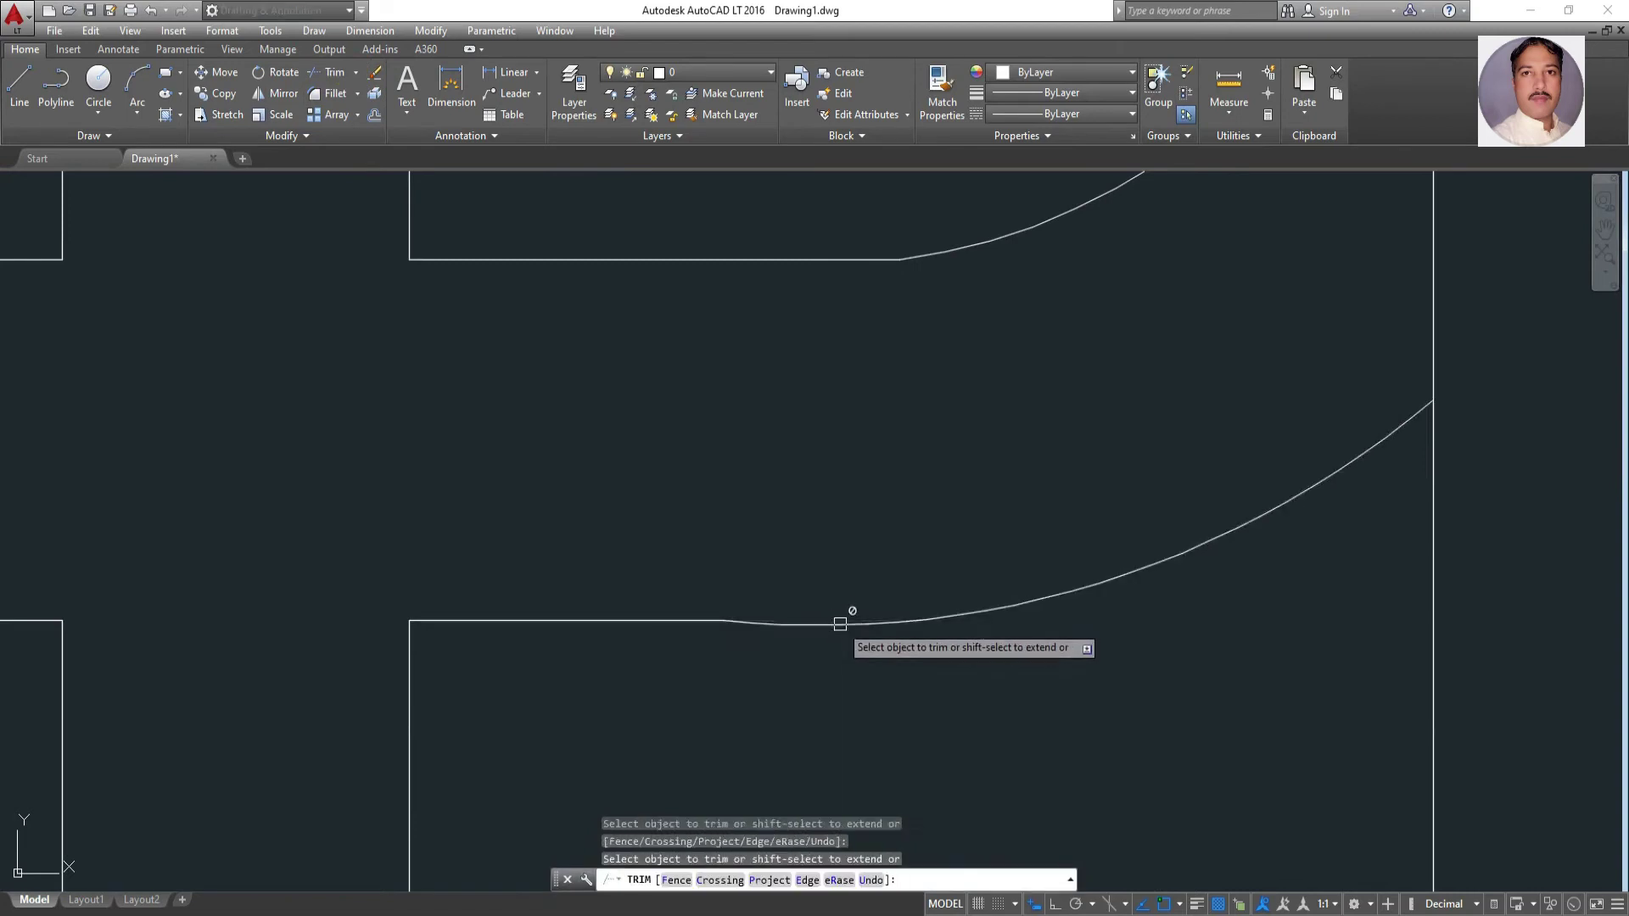
pyautogui.press('Escape')
# Trim the leftover segment at the arc join and begin a crossing selection around the joins
pyautogui.write('ex')
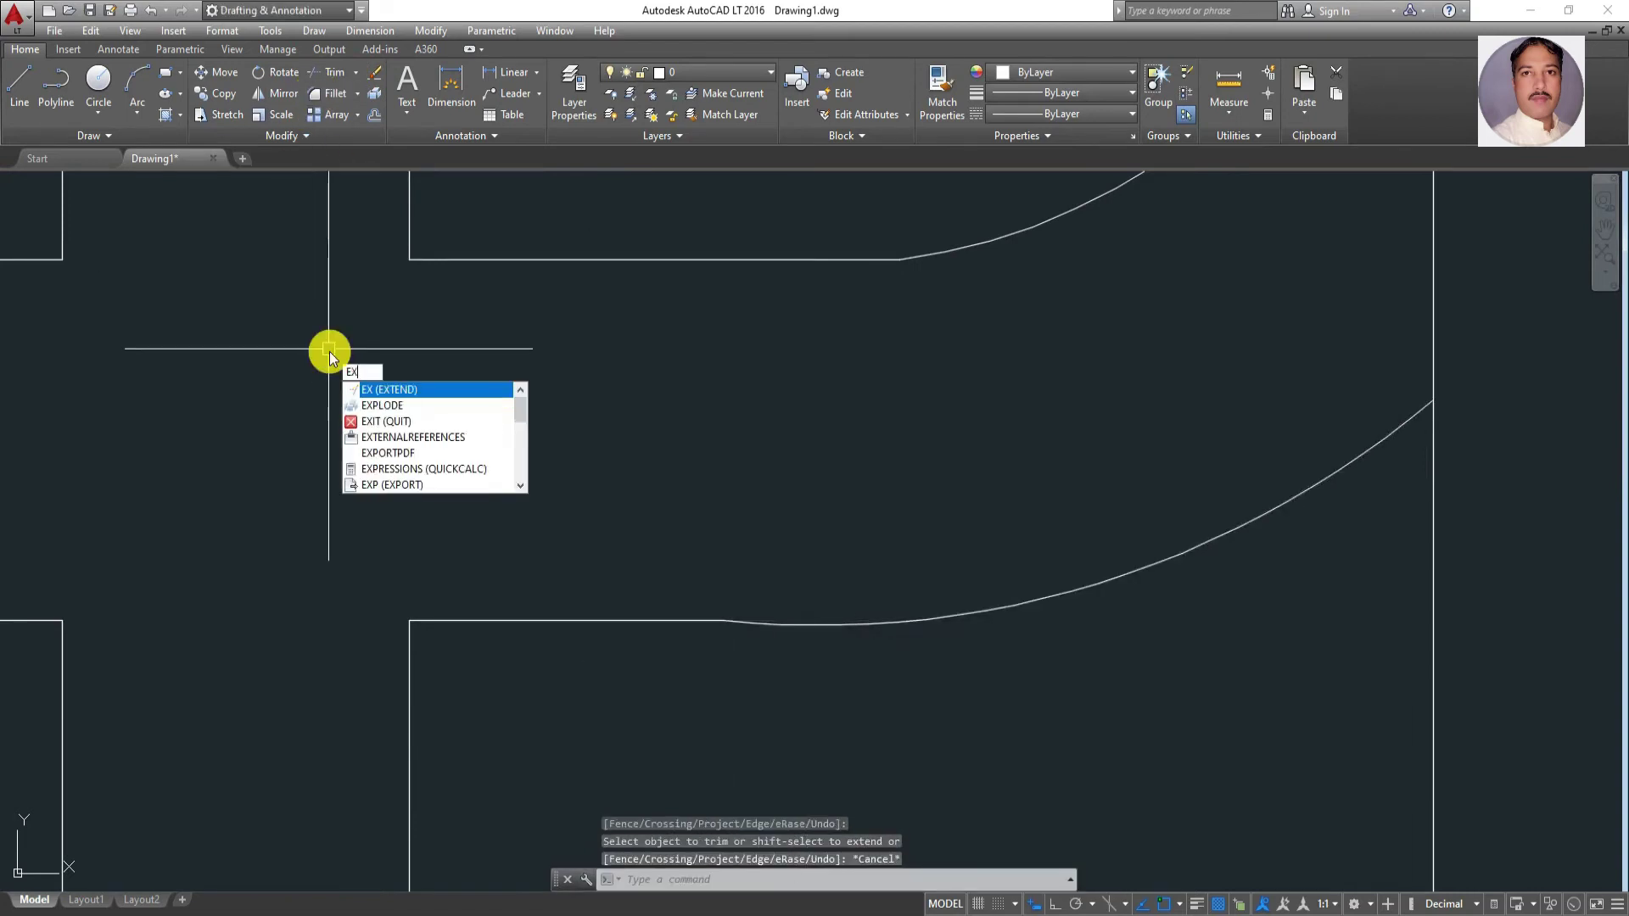
pyautogui.press('Return')
pyautogui.press('Return')
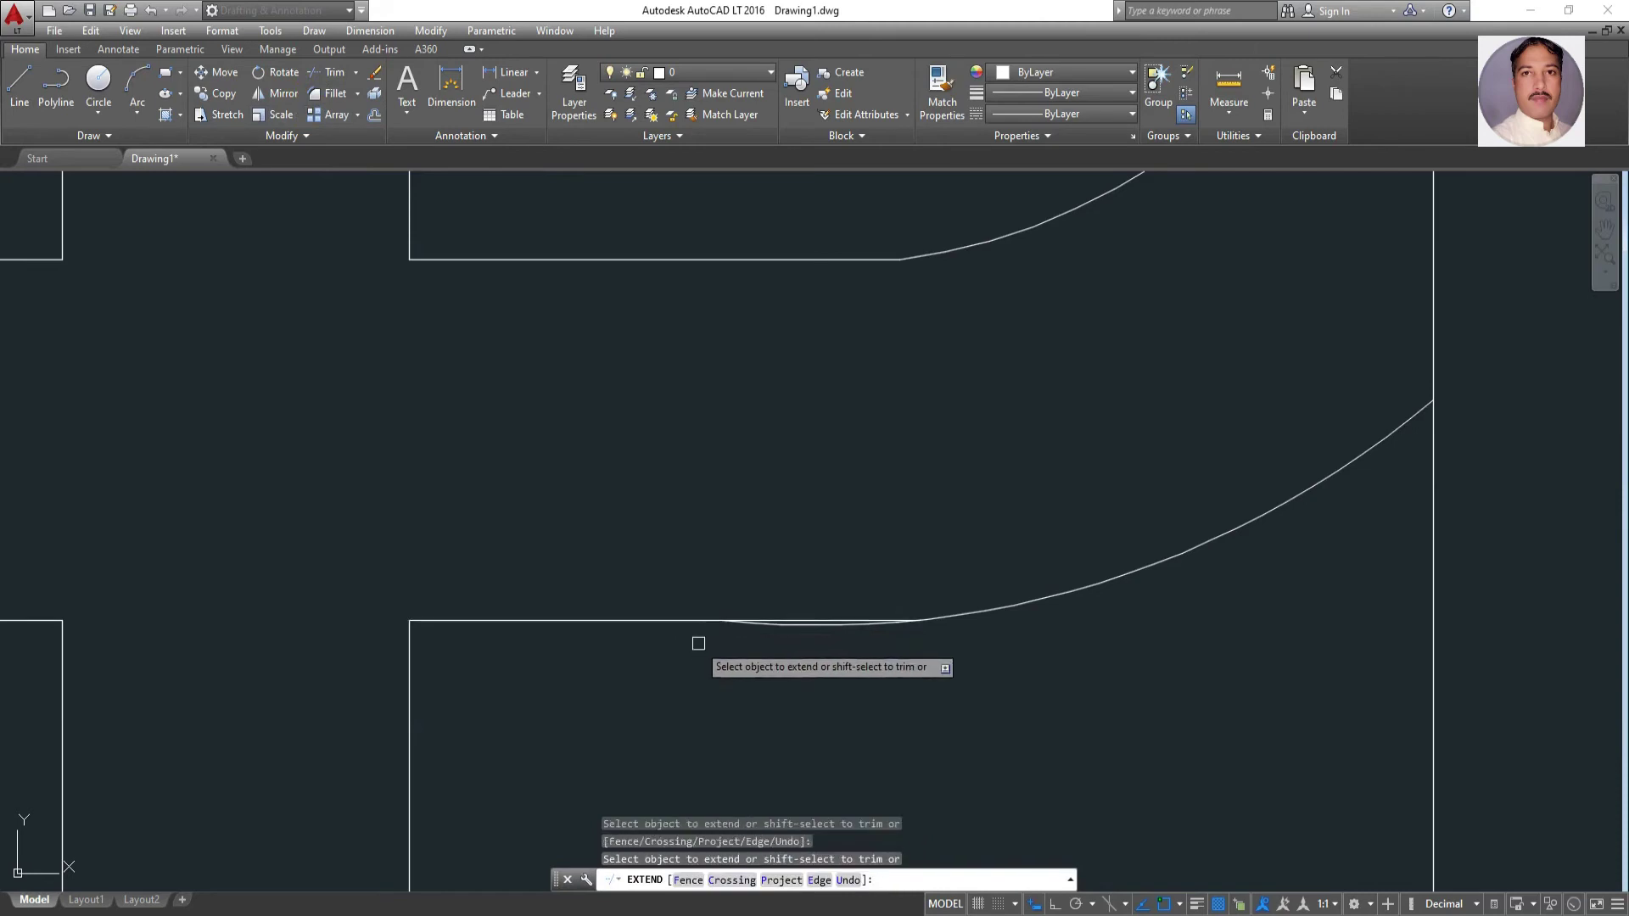
pyautogui.click(331, 73)
pyautogui.press('Return')
pyautogui.click(829, 629)
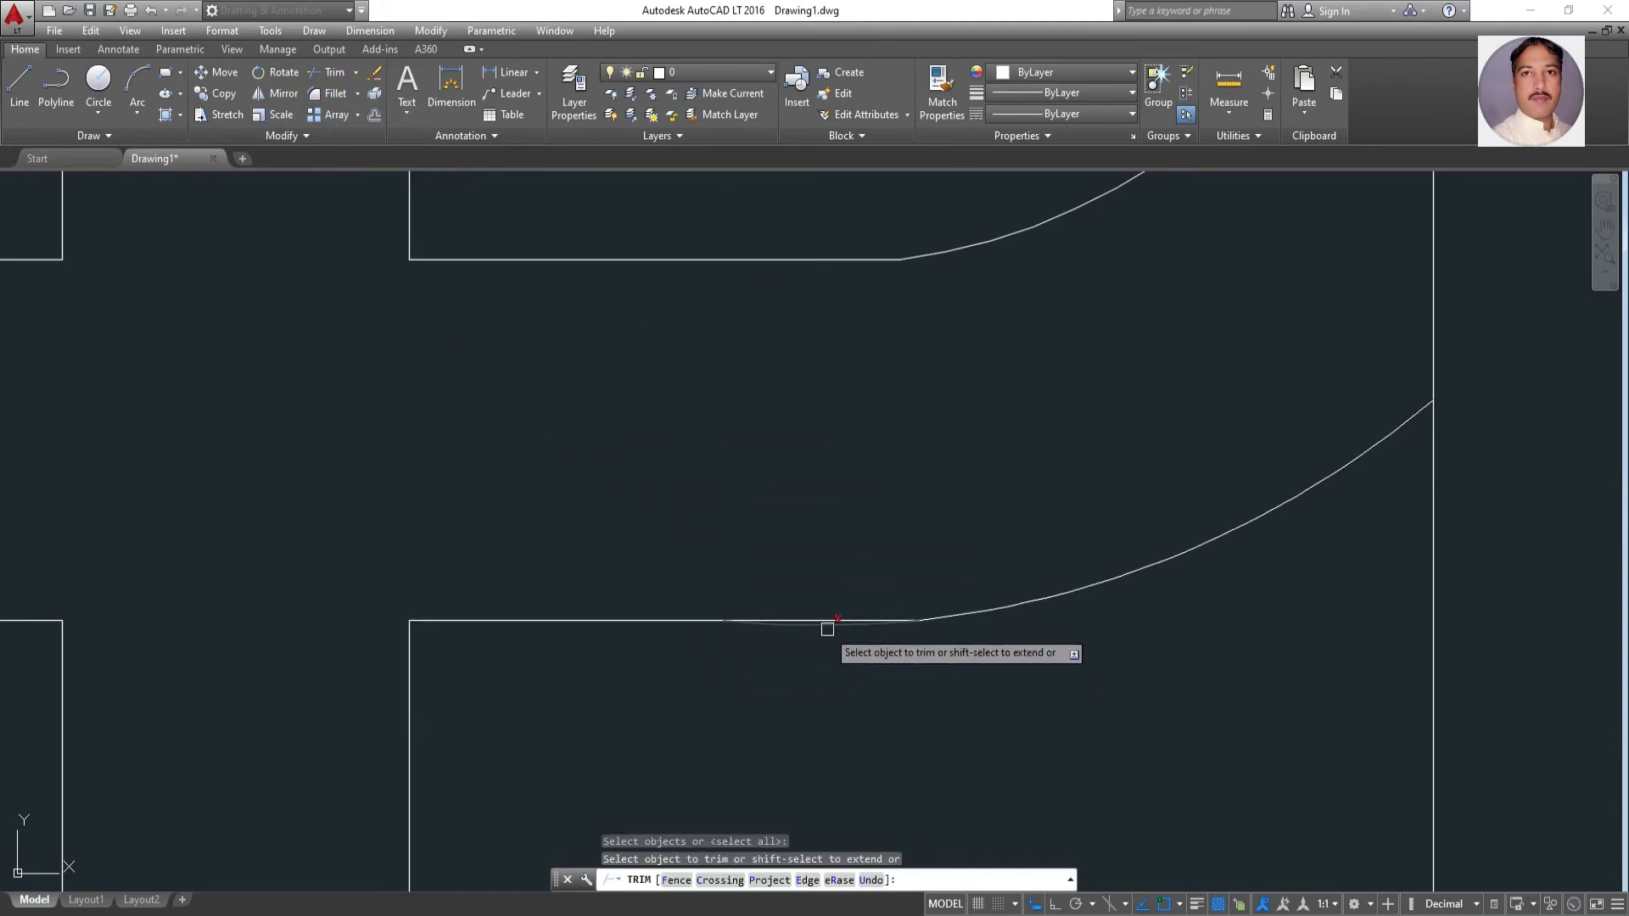
pyautogui.scroll(-2, 829, 647)
pyautogui.scroll(-2, 832, 670)
pyautogui.scroll(-2, 833, 684)
pyautogui.press('Escape')
pyautogui.press('Escape')
pyautogui.press('Escape')
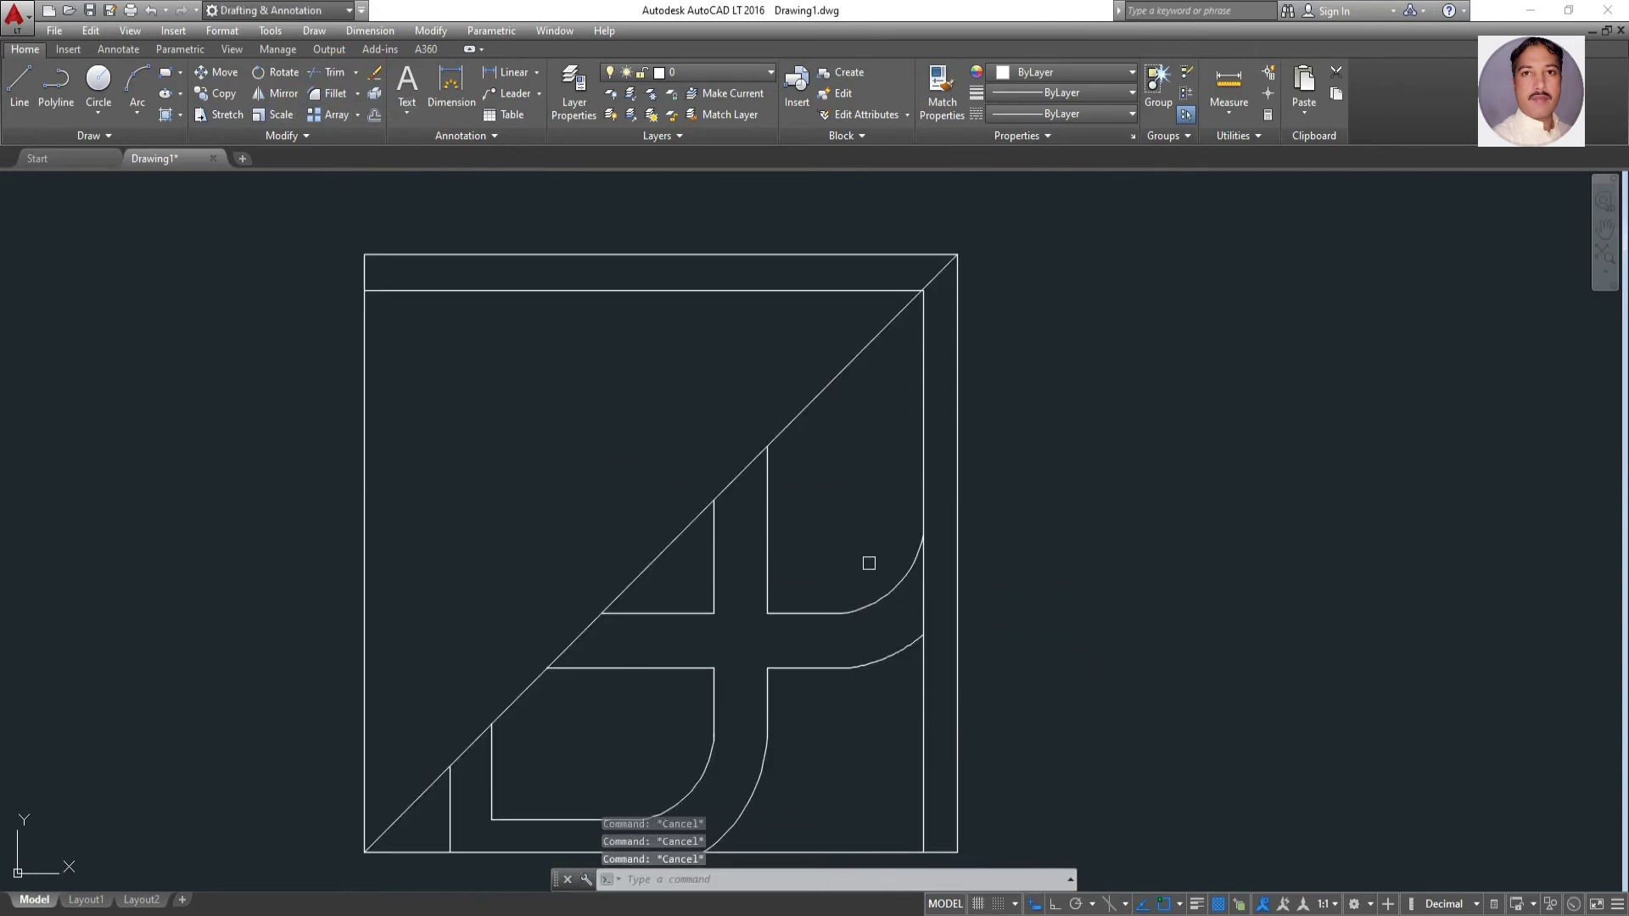
pyautogui.click(894, 513)
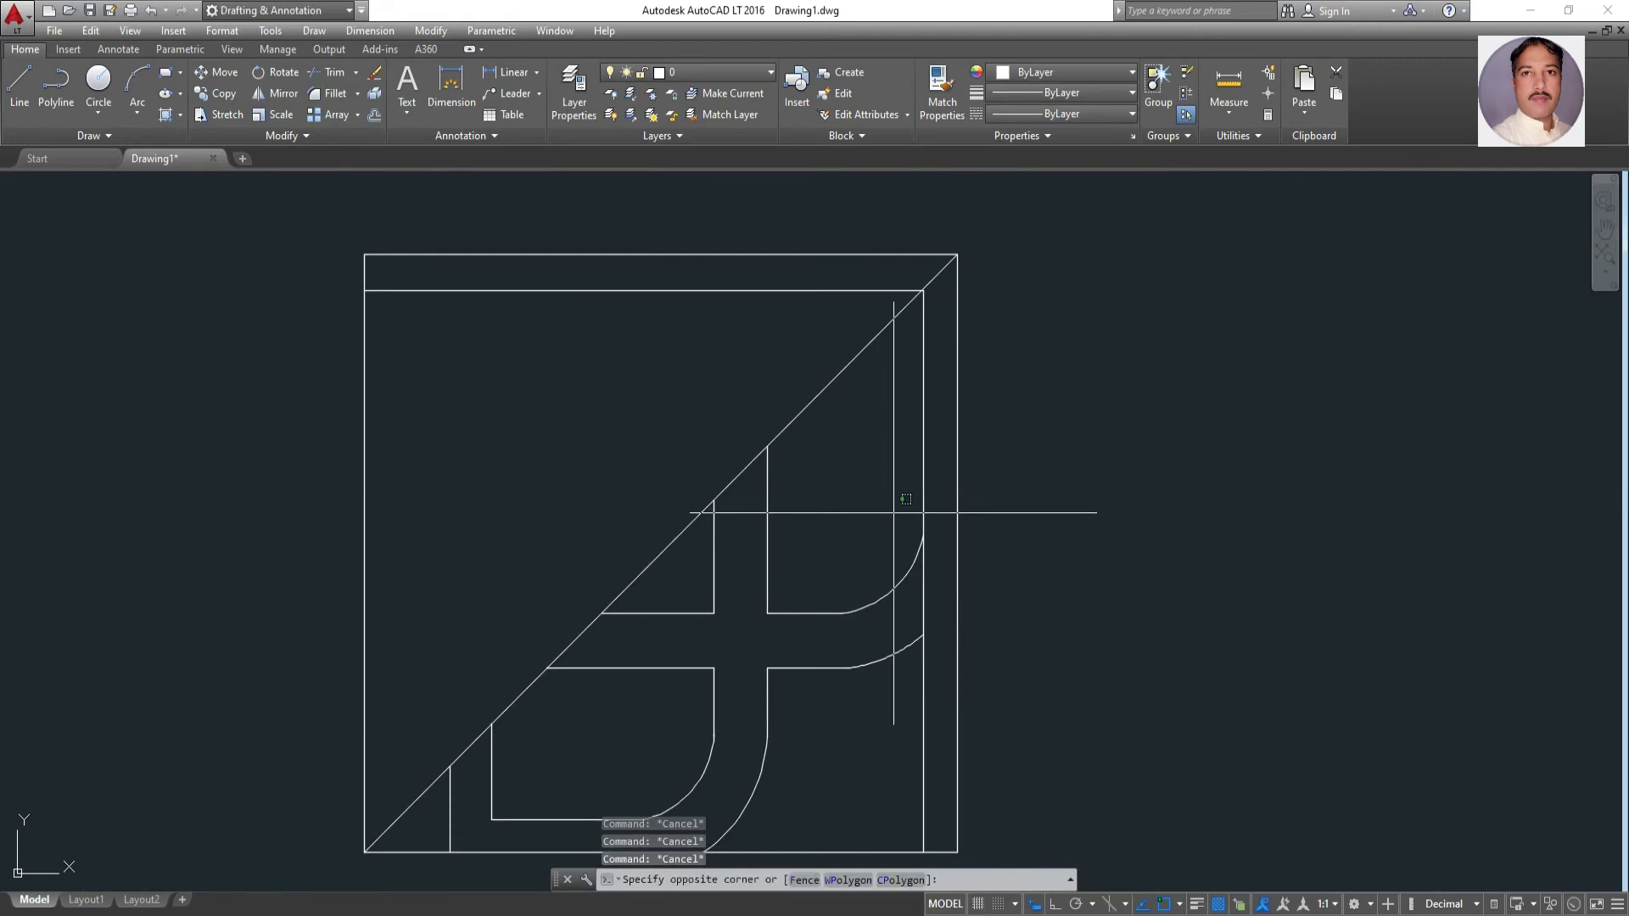
# Select the band pieces, crossed band lines, bottom horizontal line and short vertical line
pyautogui.click(722, 761)
pyautogui.click(738, 618)
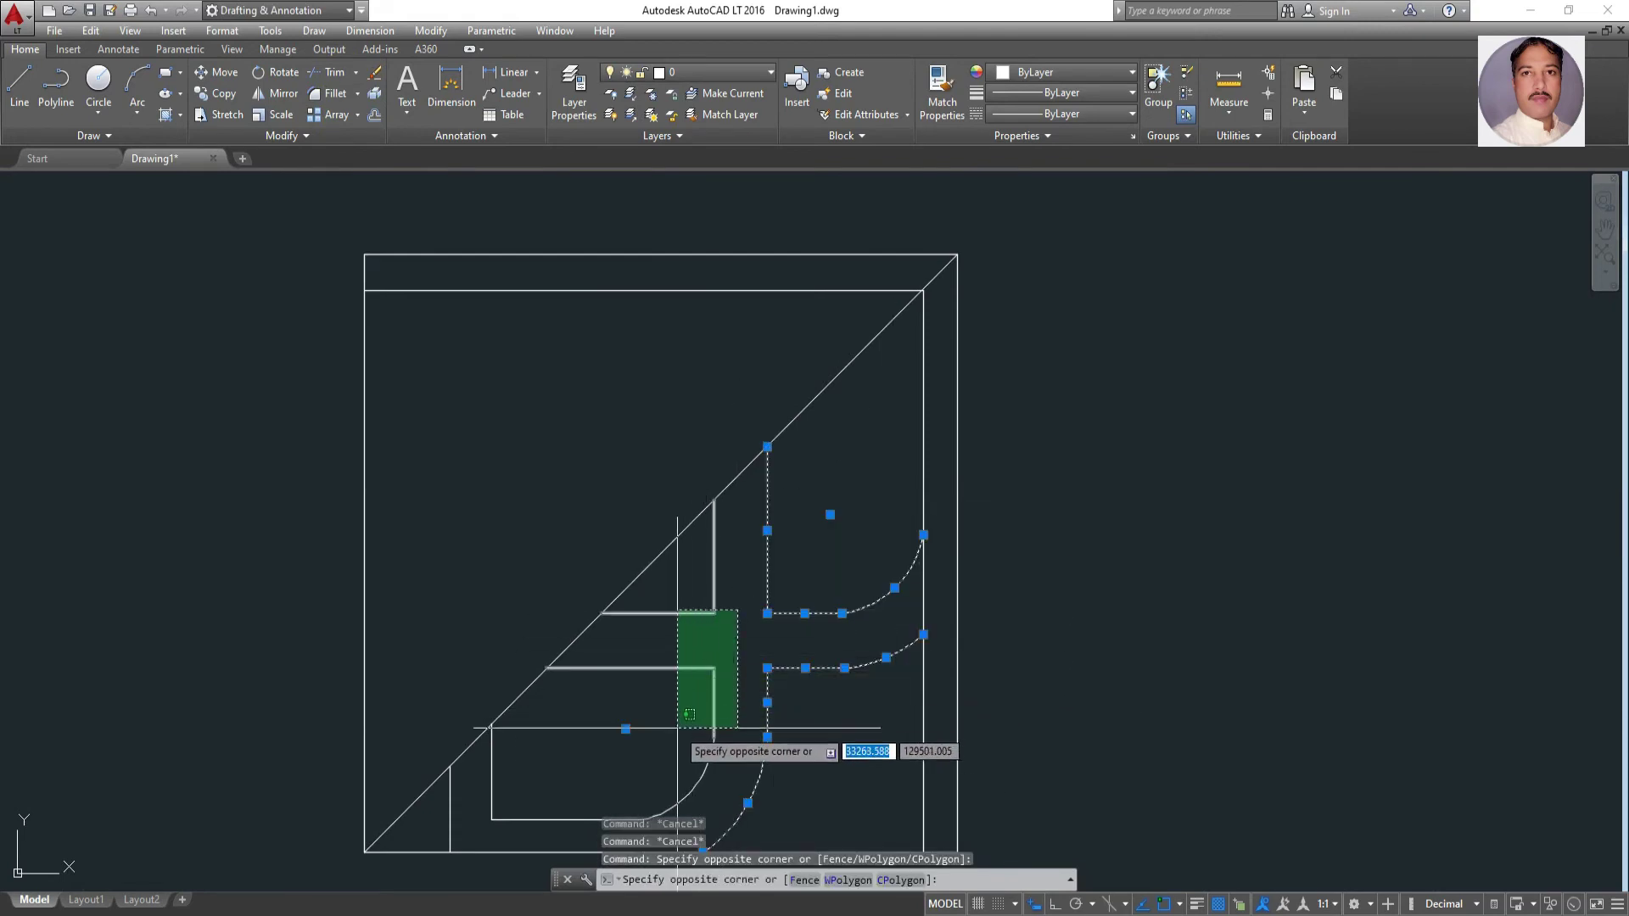
pyautogui.click(627, 778)
pyautogui.scroll(-5, 625, 789)
pyautogui.scroll(5, 589, 840)
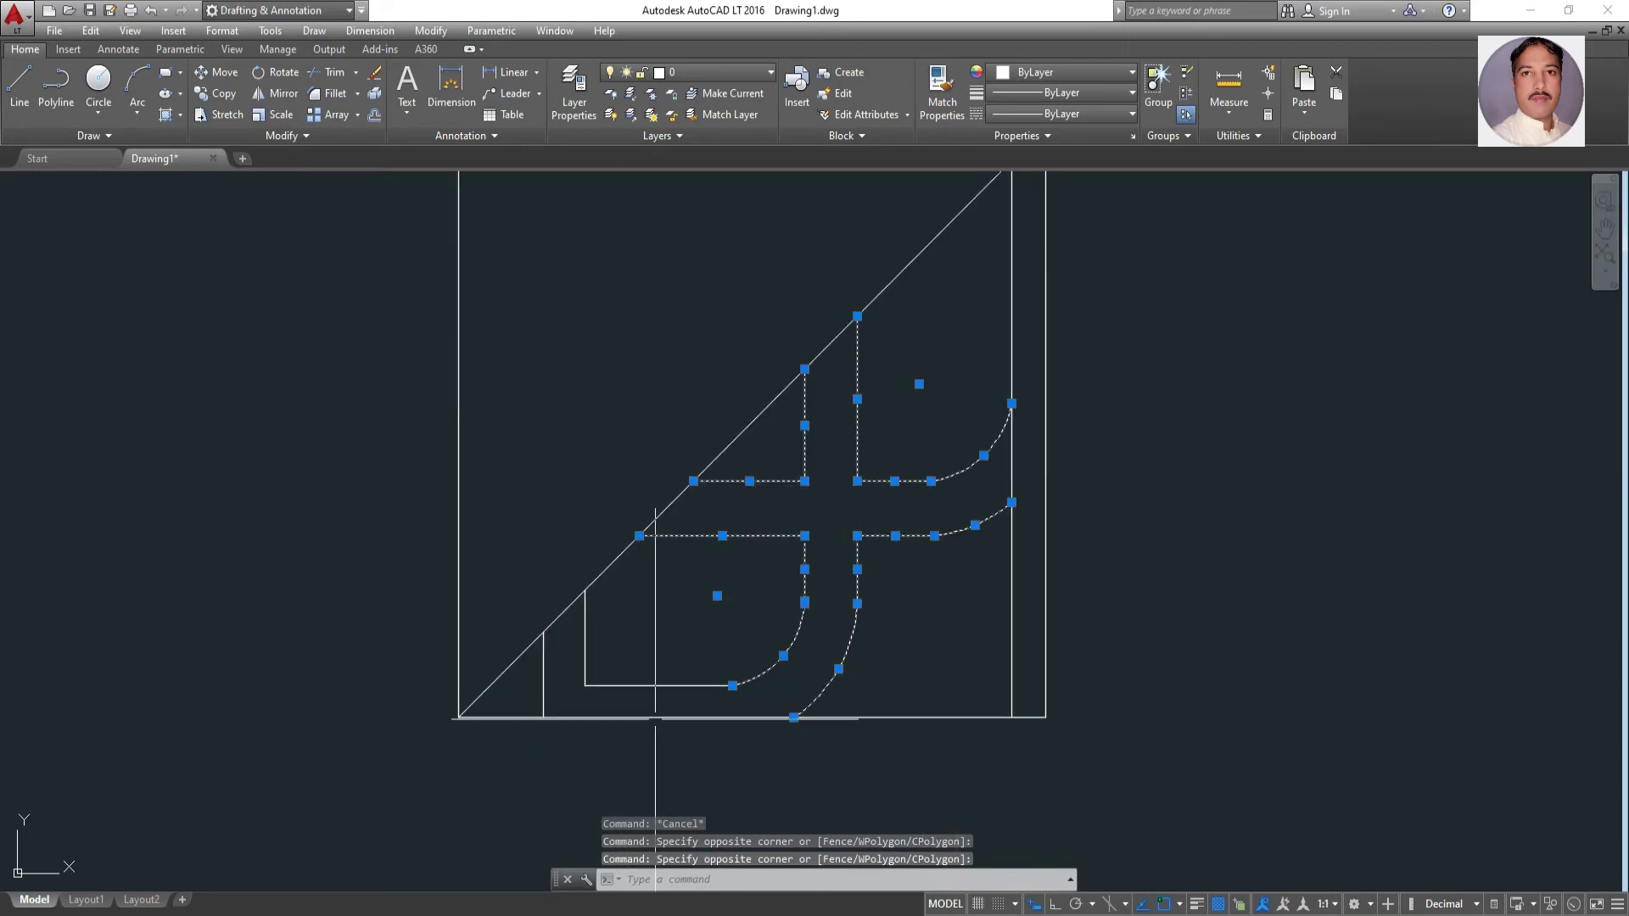
pyautogui.click(671, 686)
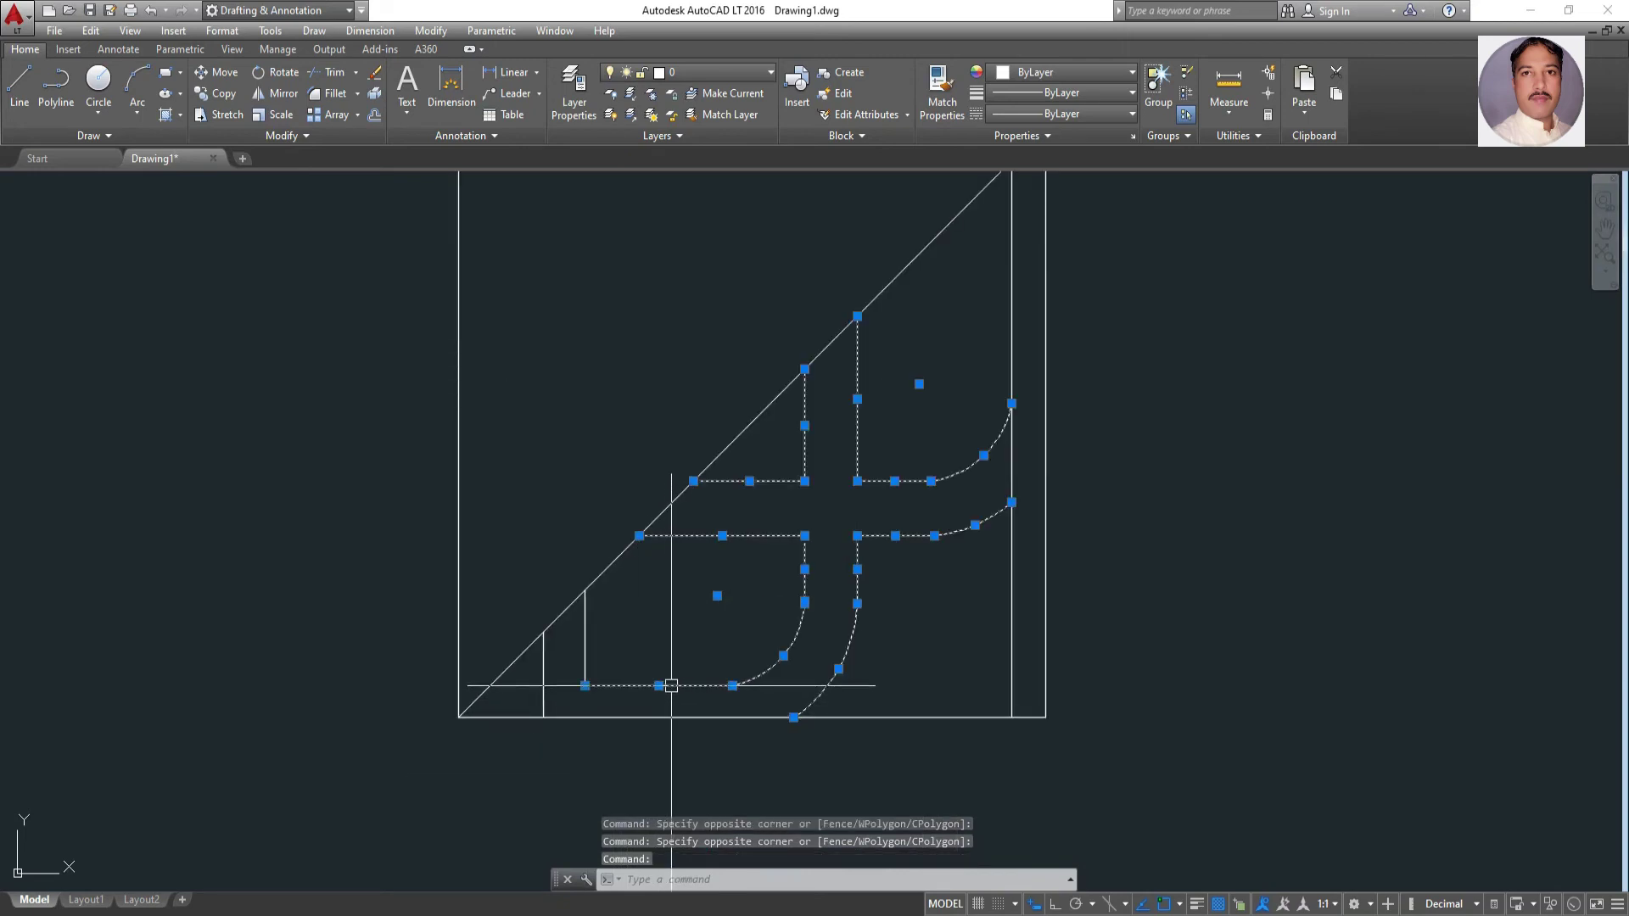
pyautogui.click(544, 662)
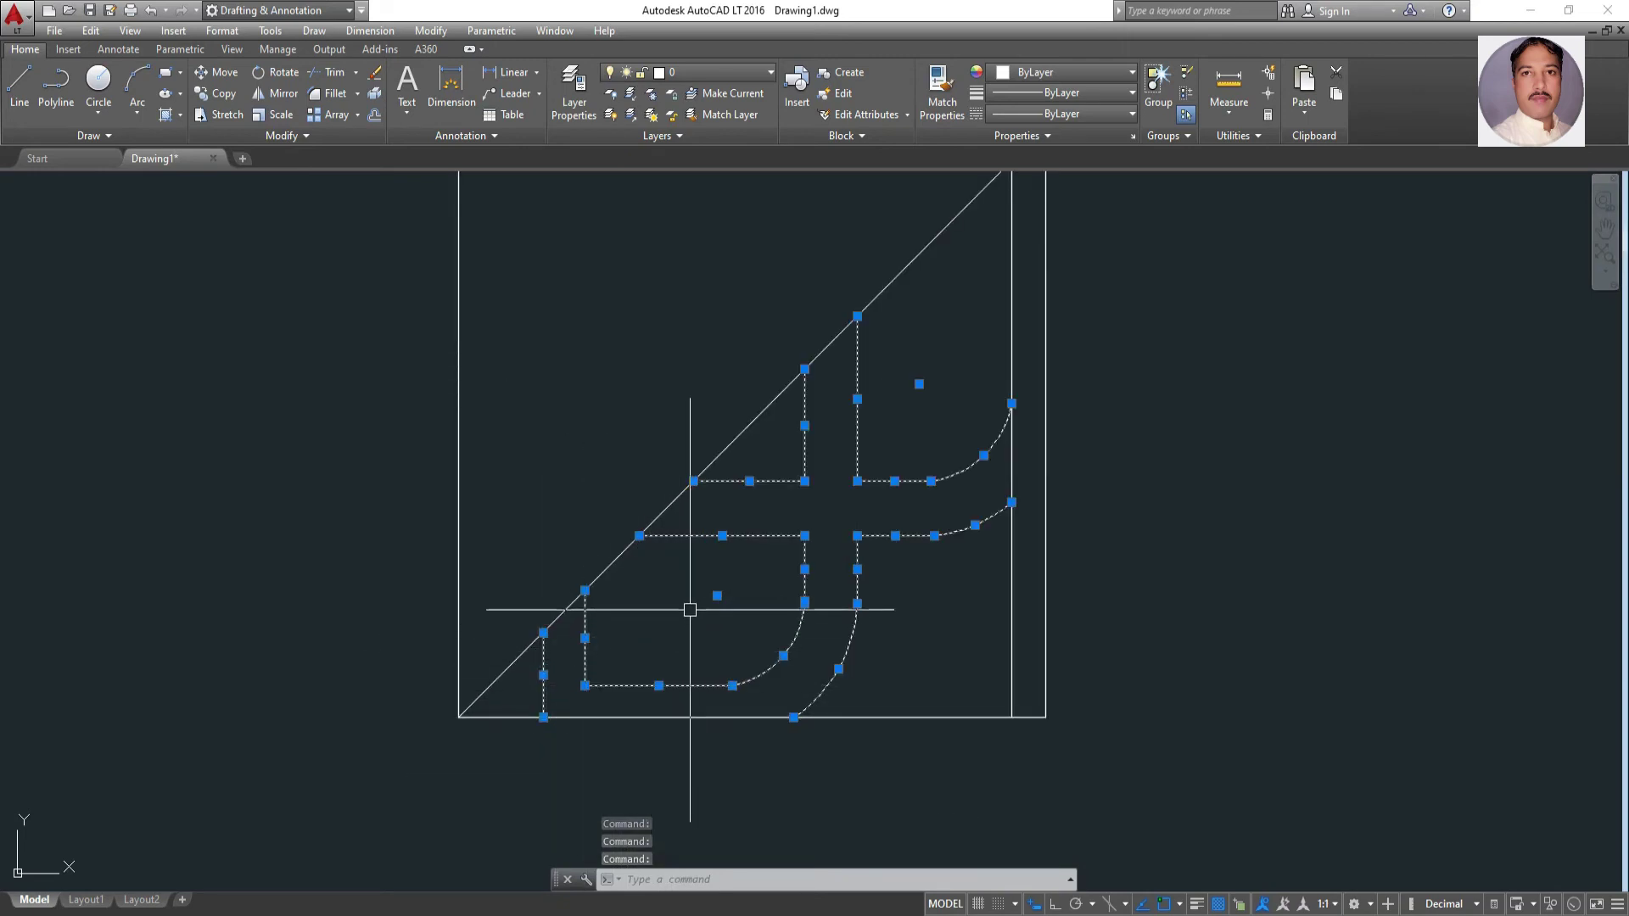
# Mirror the selected bands across the diagonal, corner to corner, keeping the originals
pyautogui.click(268, 91)
pyautogui.click(471, 704)
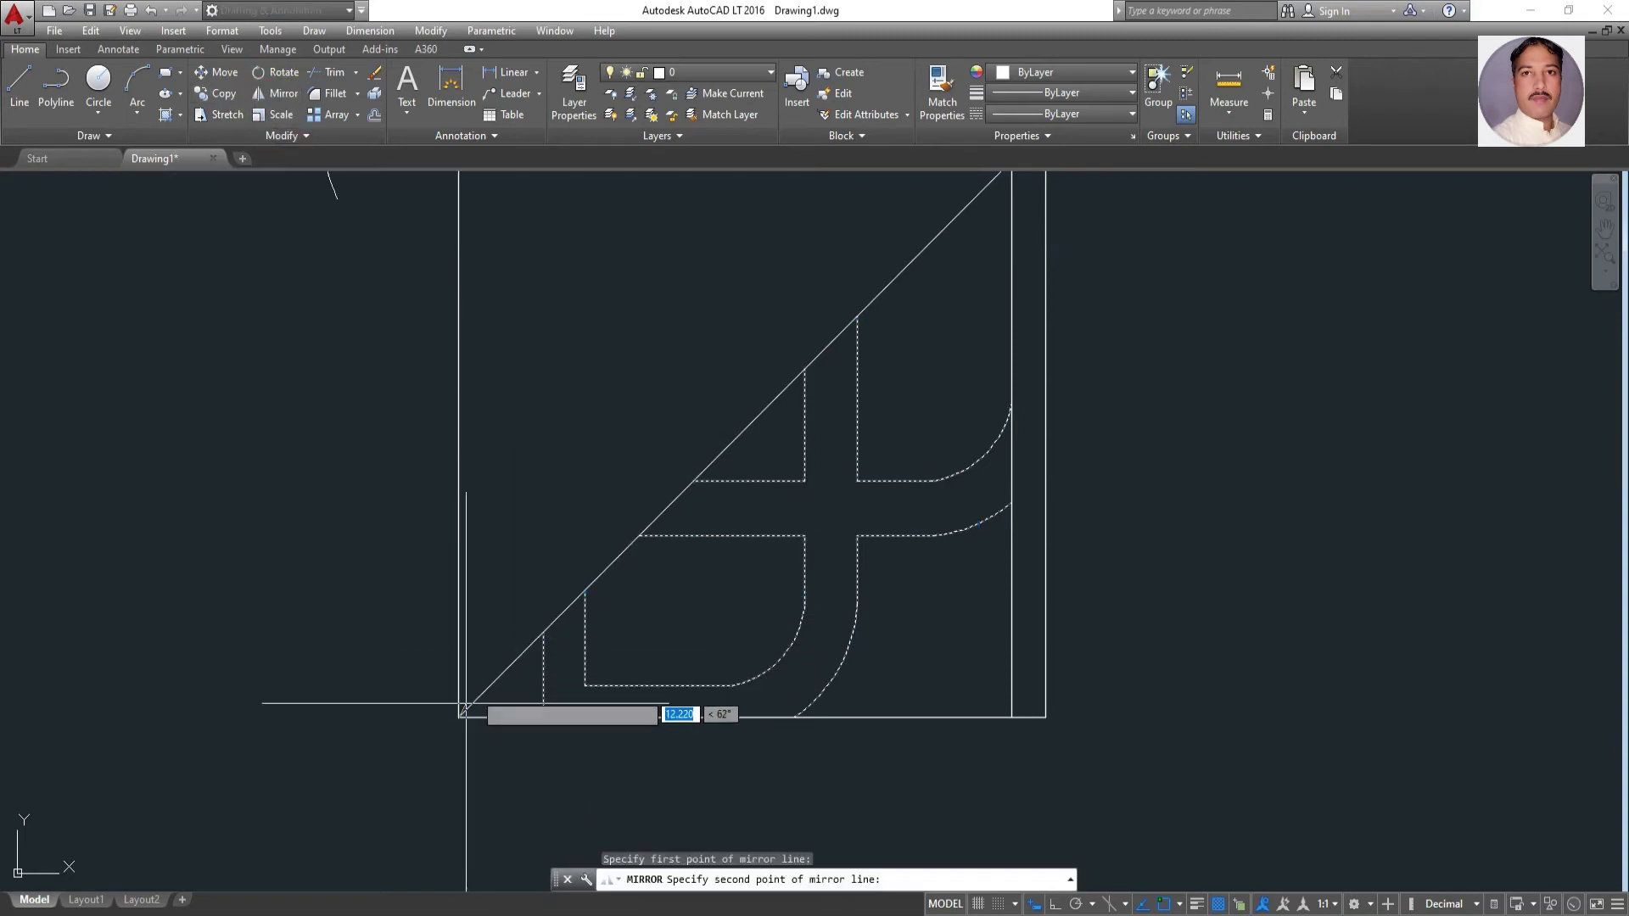
pyautogui.scroll(-6, 942, 289)
pyautogui.scroll(8, 916, 293)
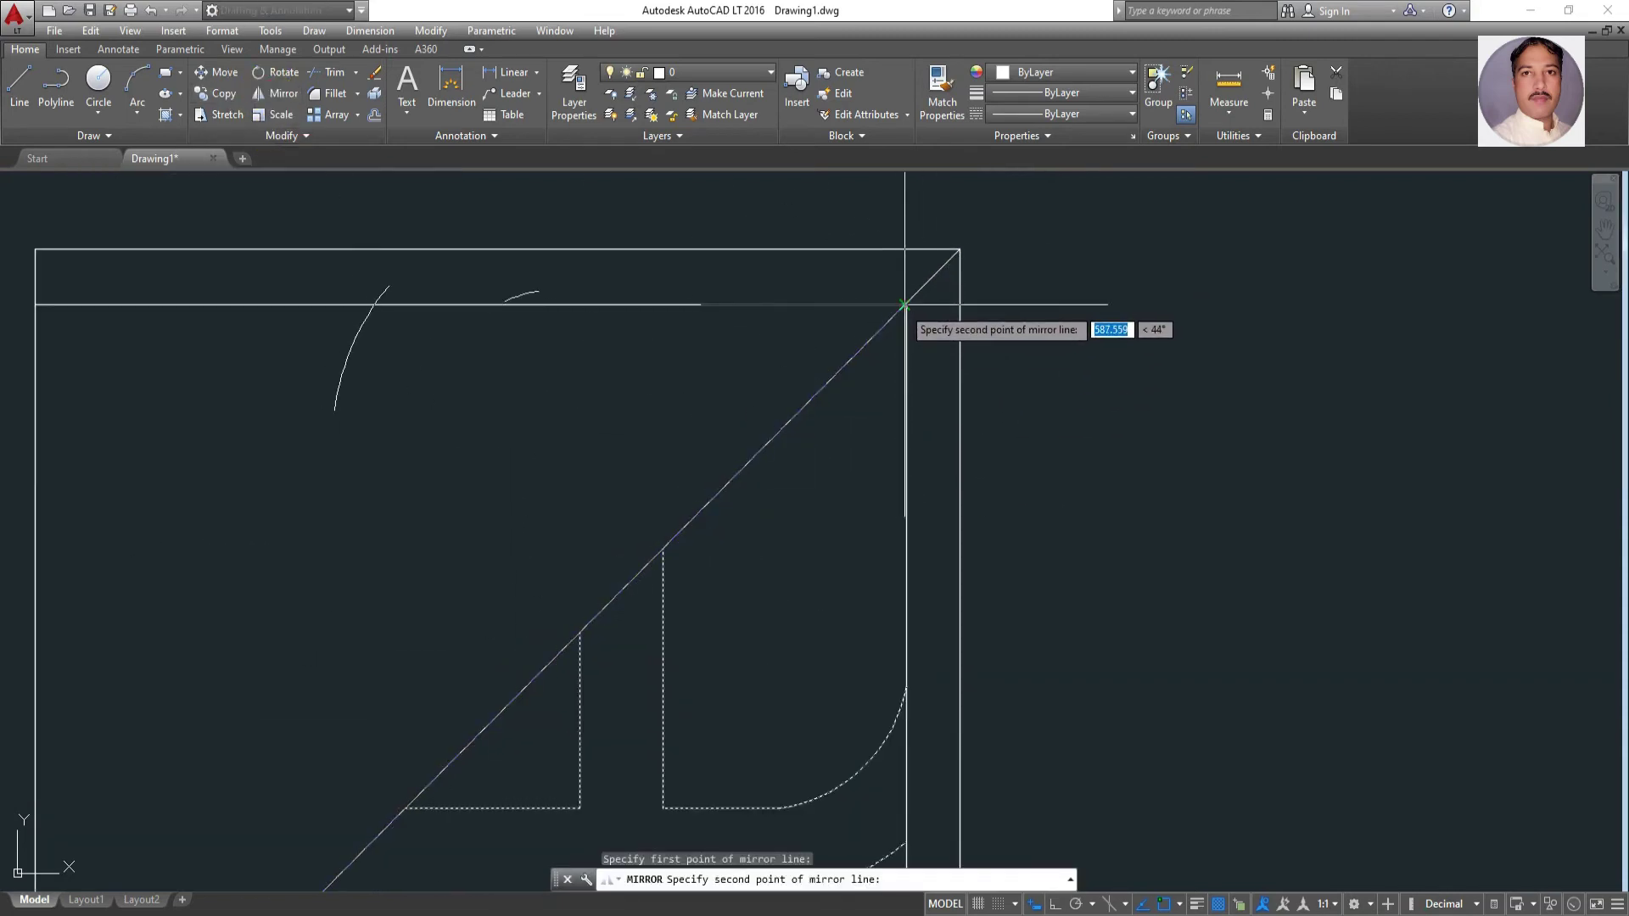
pyautogui.click(899, 307)
pyautogui.press('Return')
pyautogui.scroll(-8, 732, 461)
pyautogui.scroll(6, 732, 461)
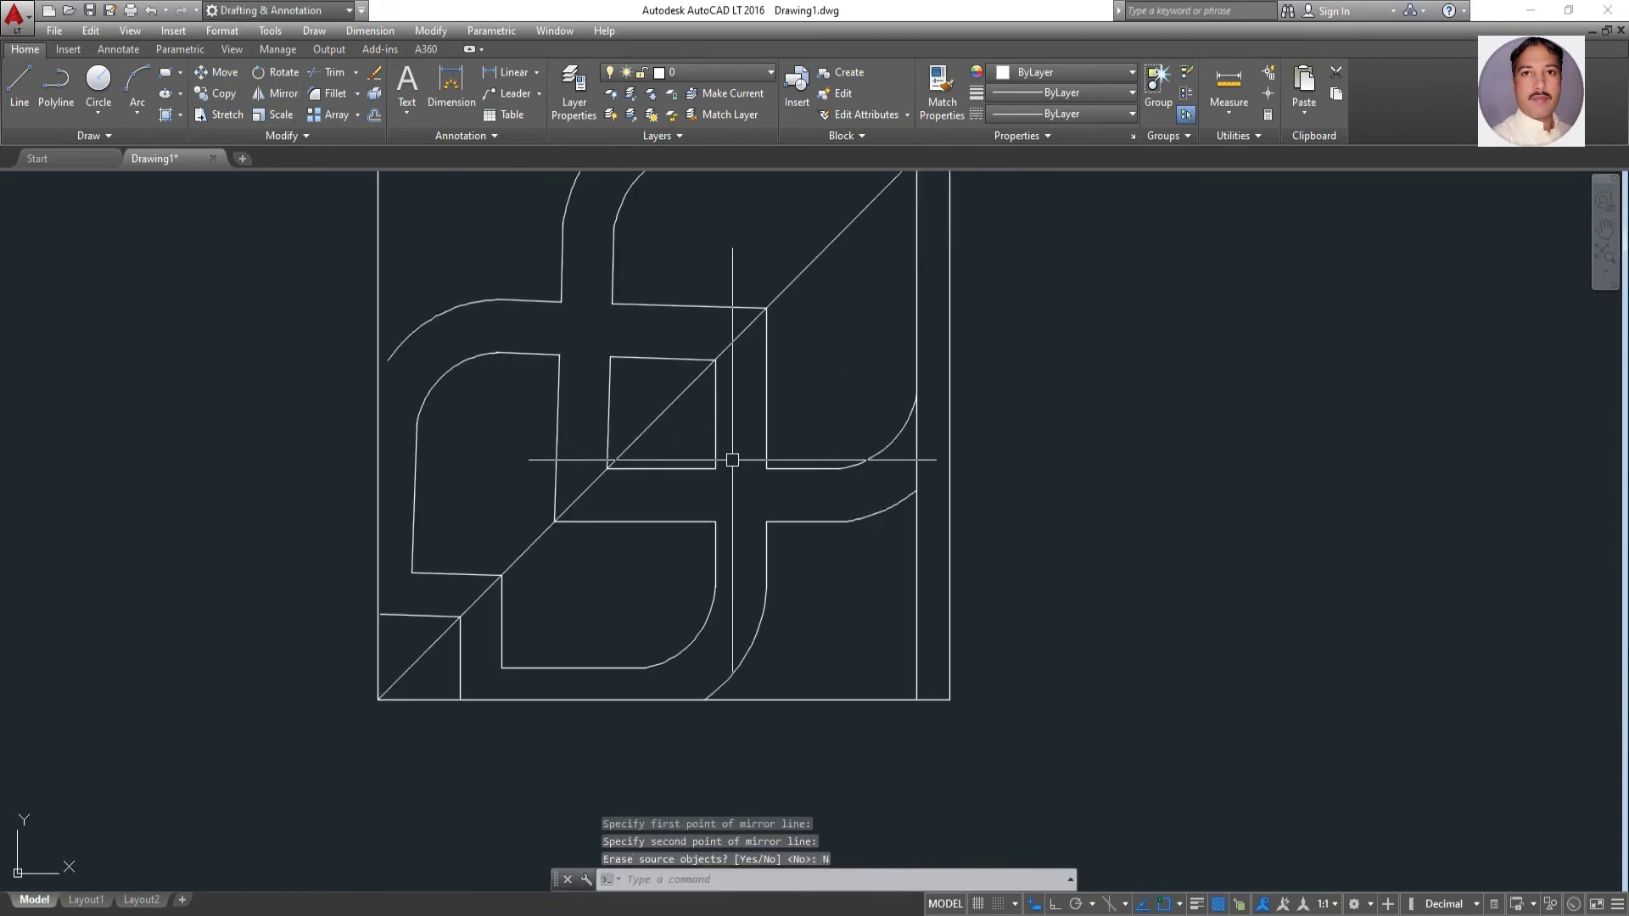
pyautogui.scroll(-2, 734, 458)
pyautogui.scroll(2, 730, 462)
pyautogui.scroll(-2, 738, 450)
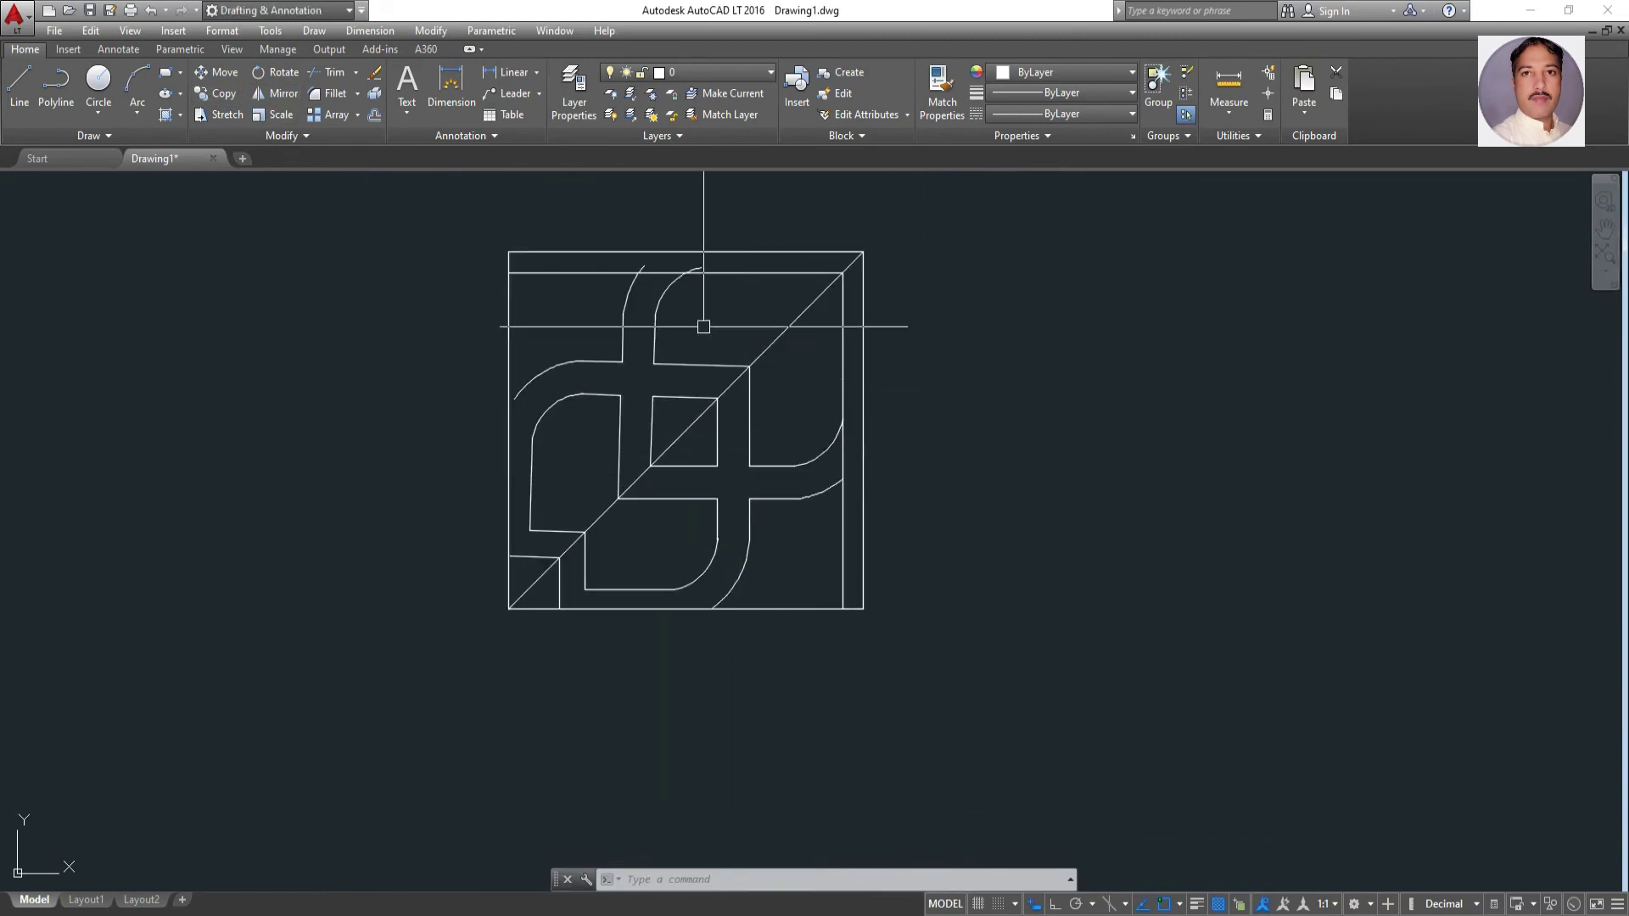
pyautogui.scroll(4, 700, 263)
# Trim the mirrored arcs overrunning the inner top border, using all objects as cutting edges
pyautogui.click(333, 72)
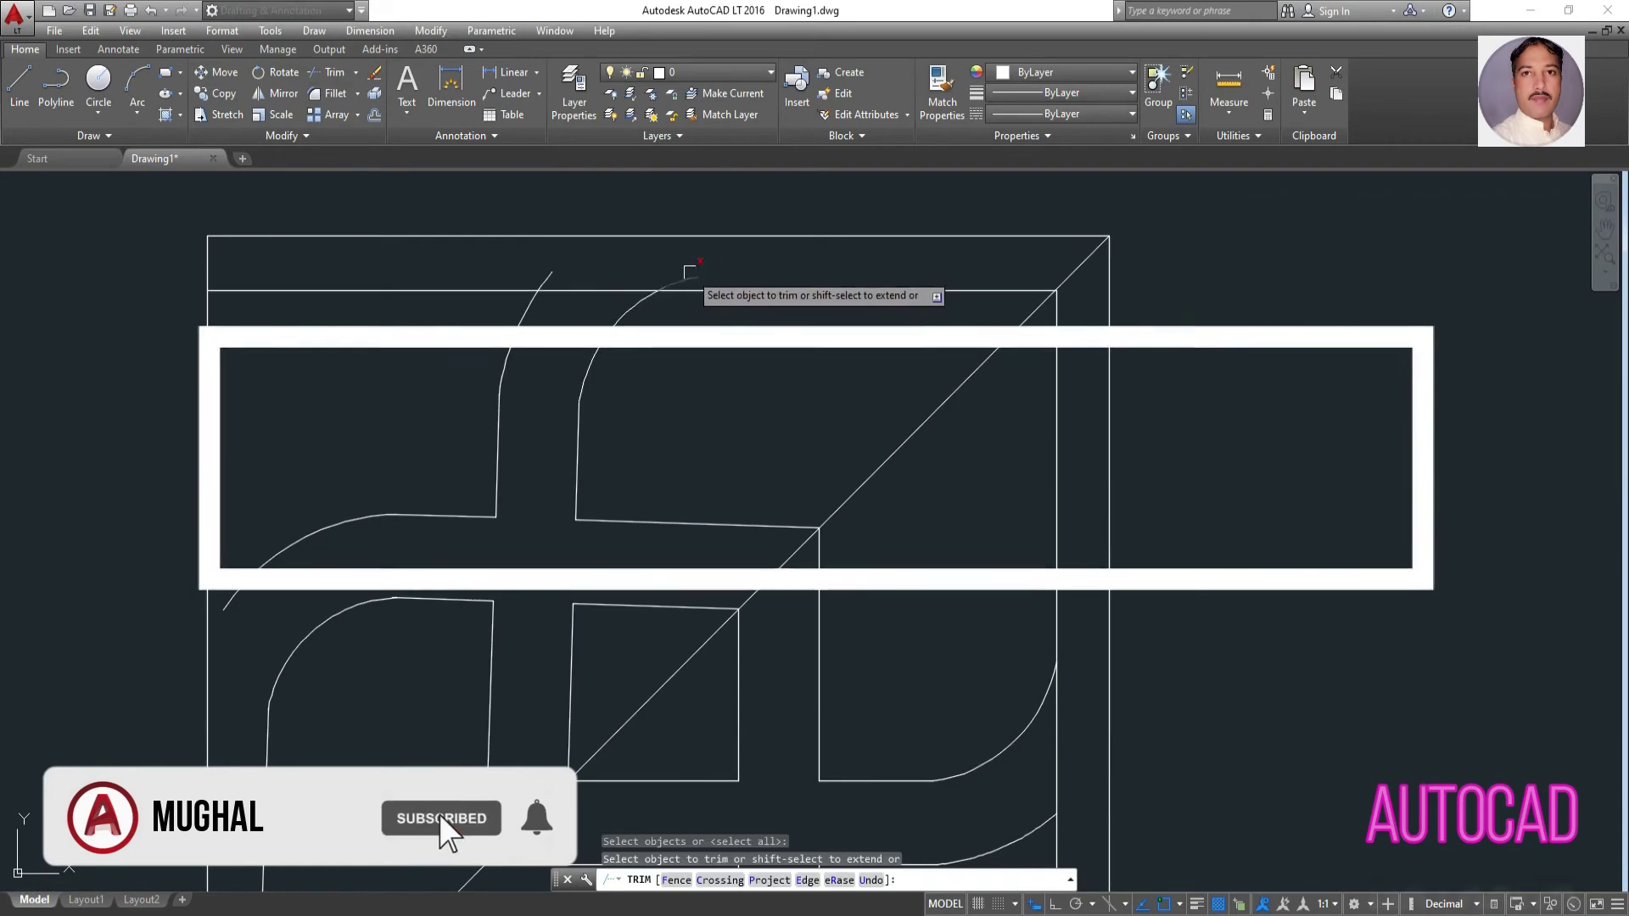
pyautogui.press('Return')
pyautogui.scroll(-4, 768, 366)
pyautogui.scroll(2, 768, 365)
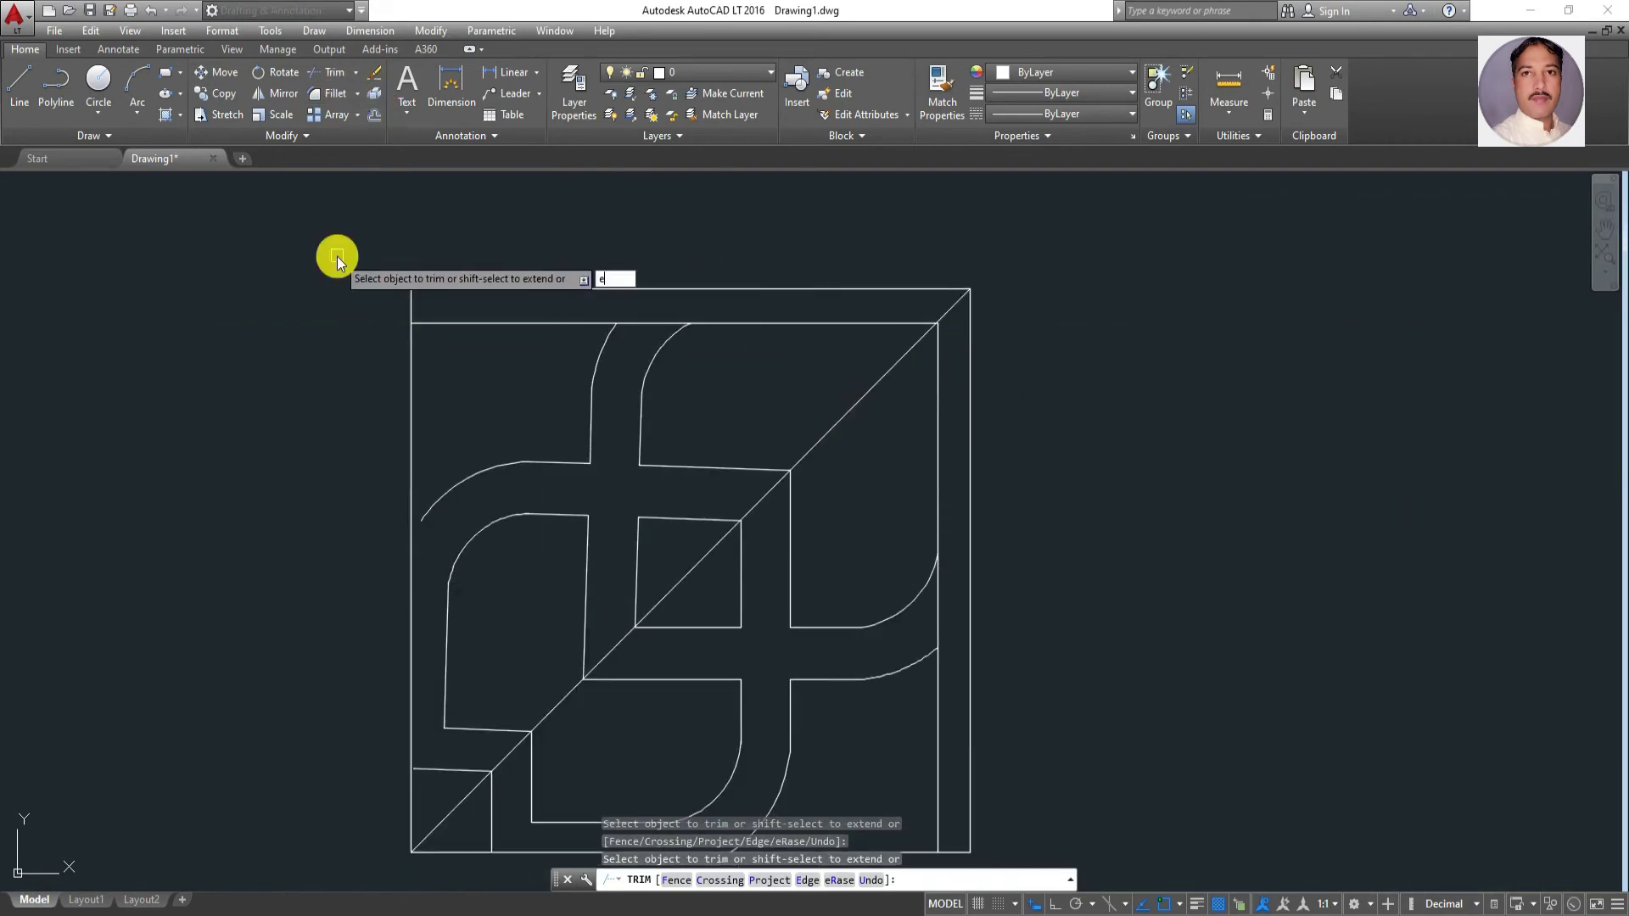
pyautogui.press('Escape')
pyautogui.press('Return')
pyautogui.press('Return')
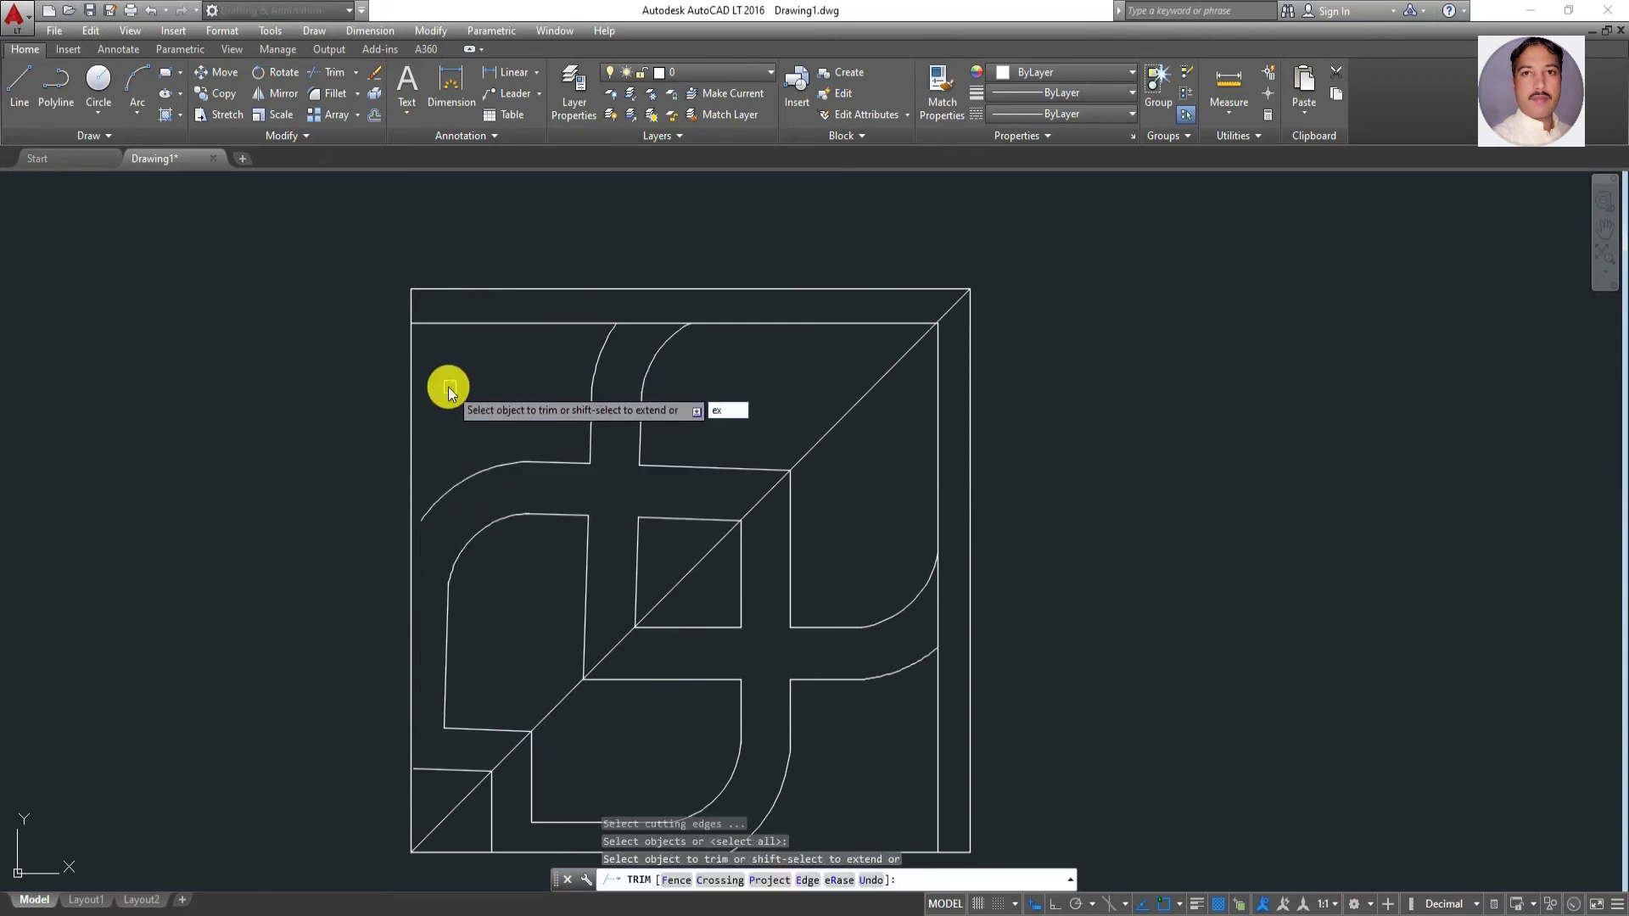
pyautogui.press('Escape')
pyautogui.press('Escape')
pyautogui.press('Escape')
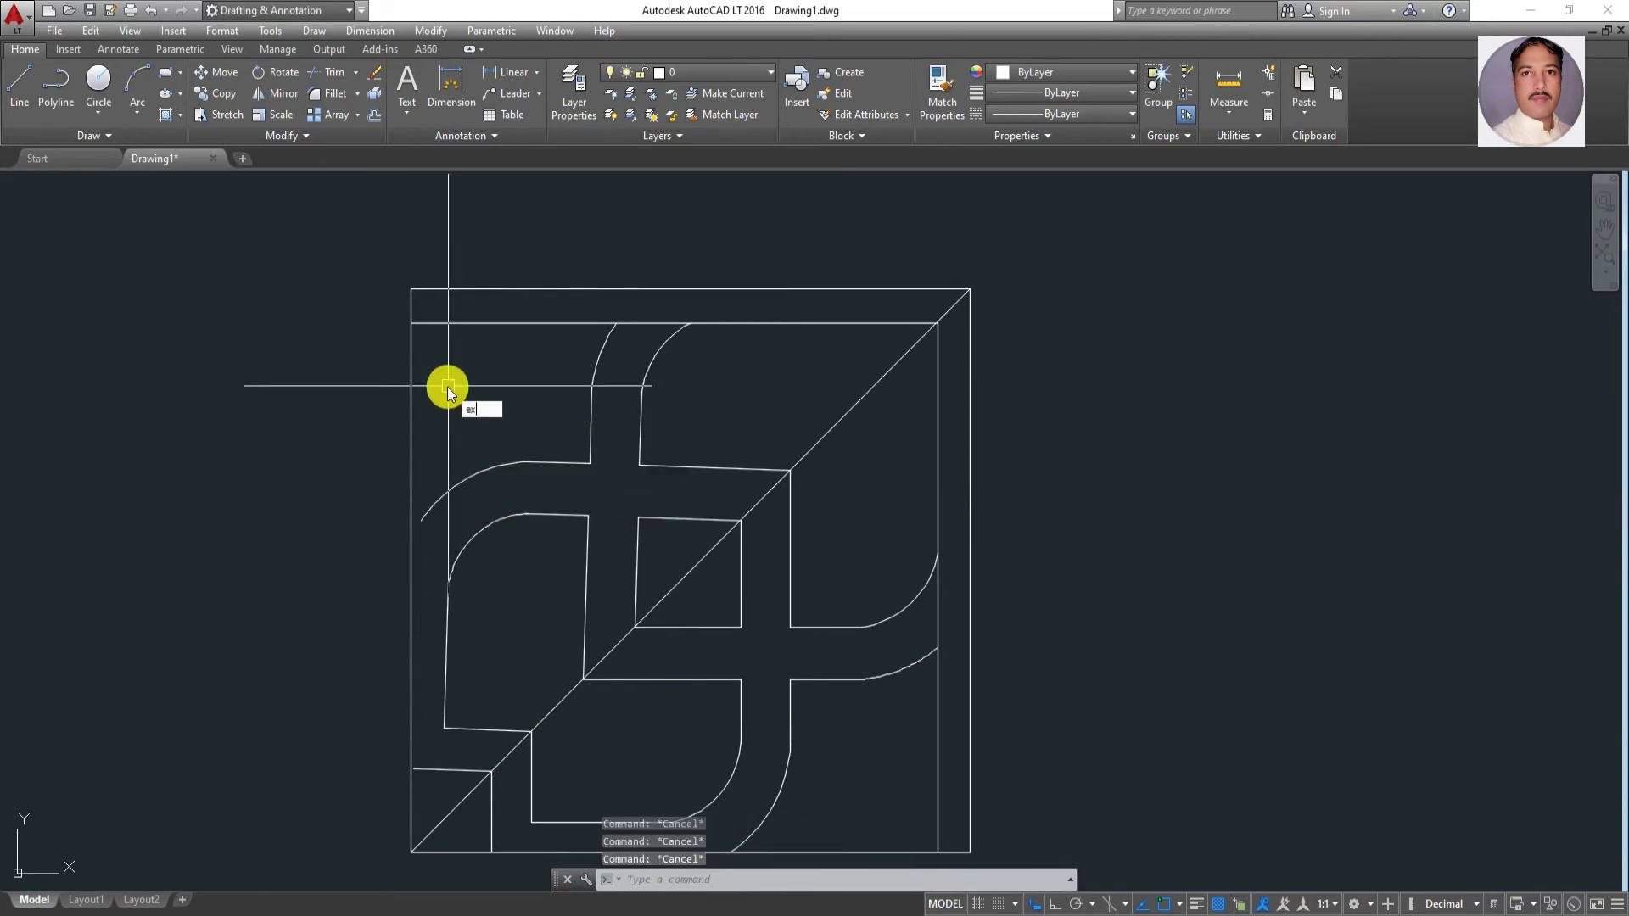
# Extend the left outer arc to the square's left border with all objects as boundaries
pyautogui.press('Return')
pyautogui.press('Return')
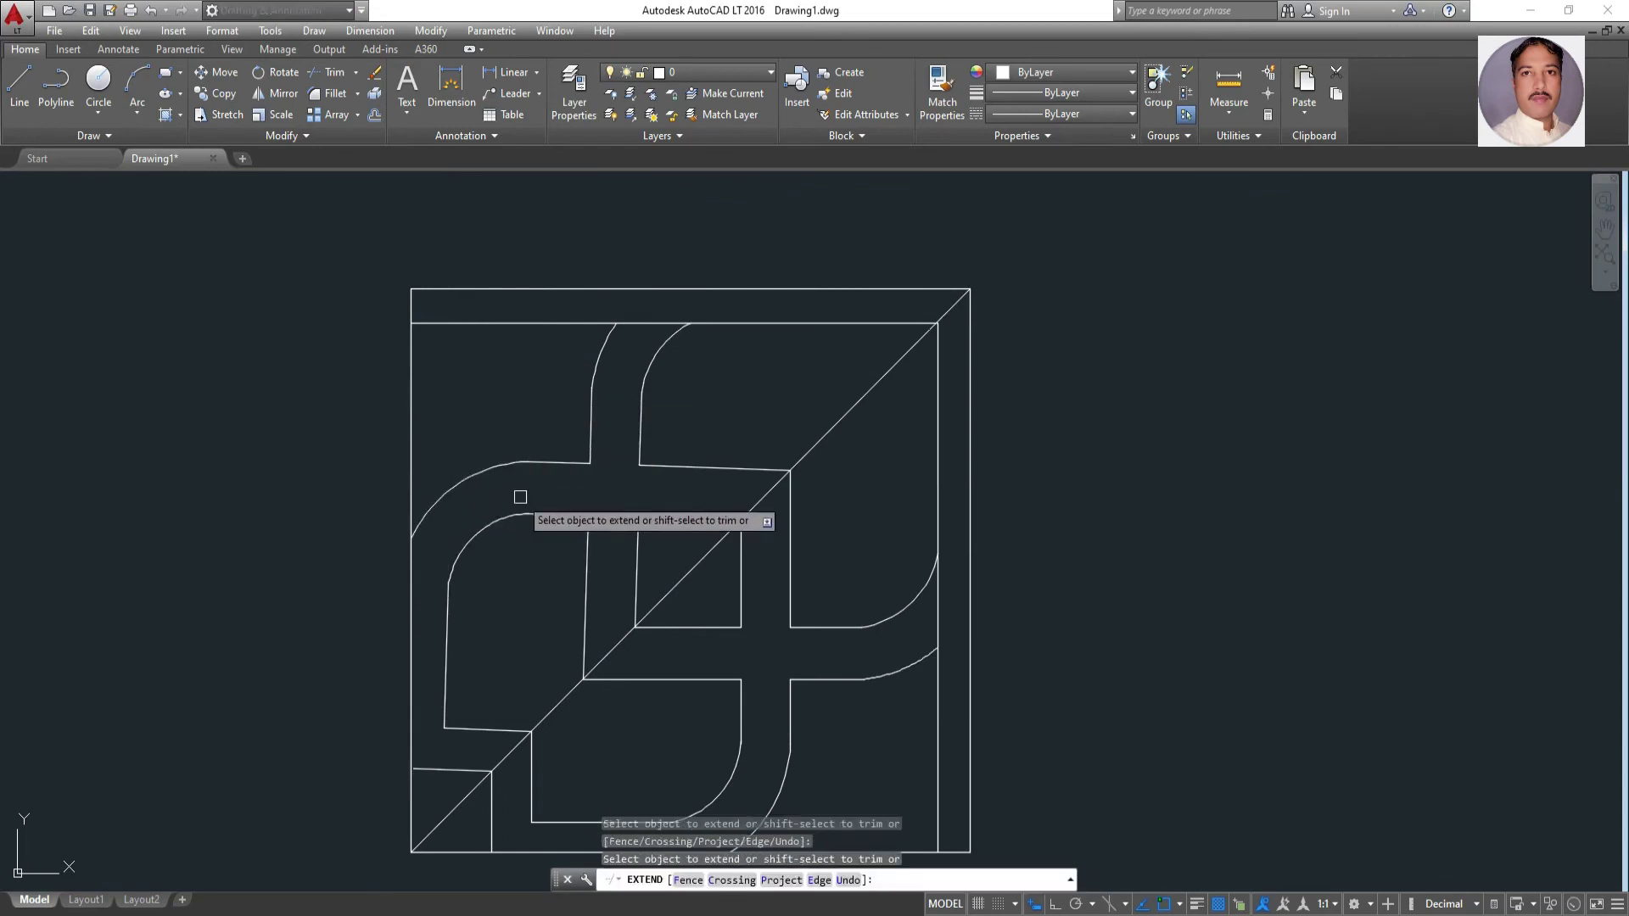
pyautogui.scroll(-4, 1099, 555)
pyautogui.scroll(6, 945, 702)
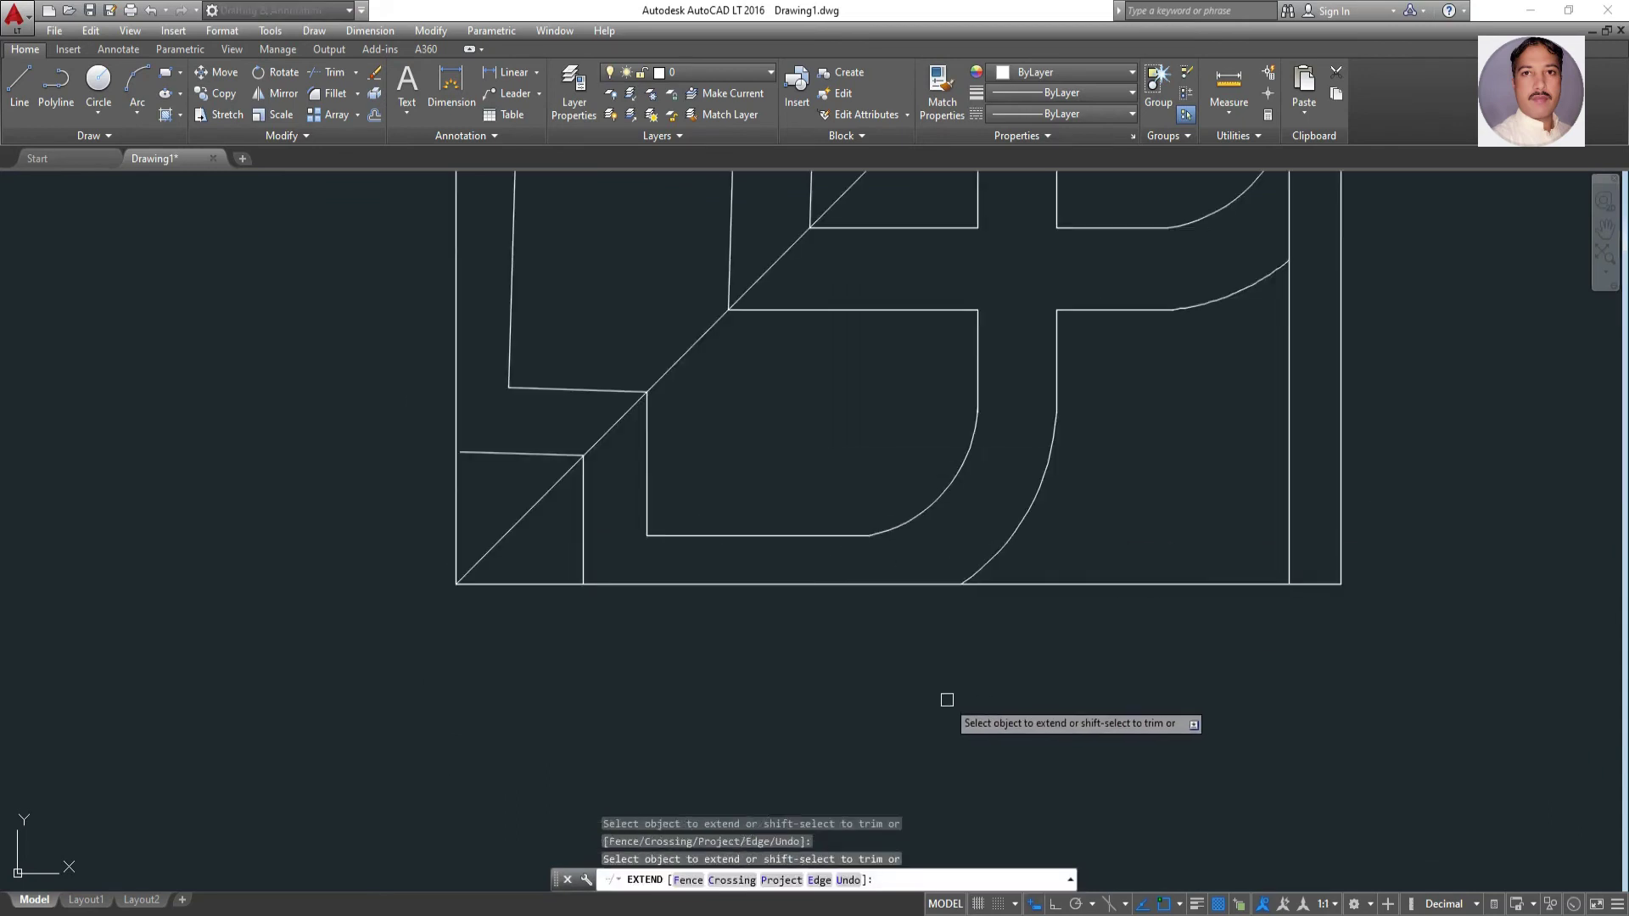
pyautogui.scroll(-2, 937, 509)
pyautogui.press('Escape')
pyautogui.scroll(2, 944, 432)
pyautogui.scroll(-2, 943, 432)
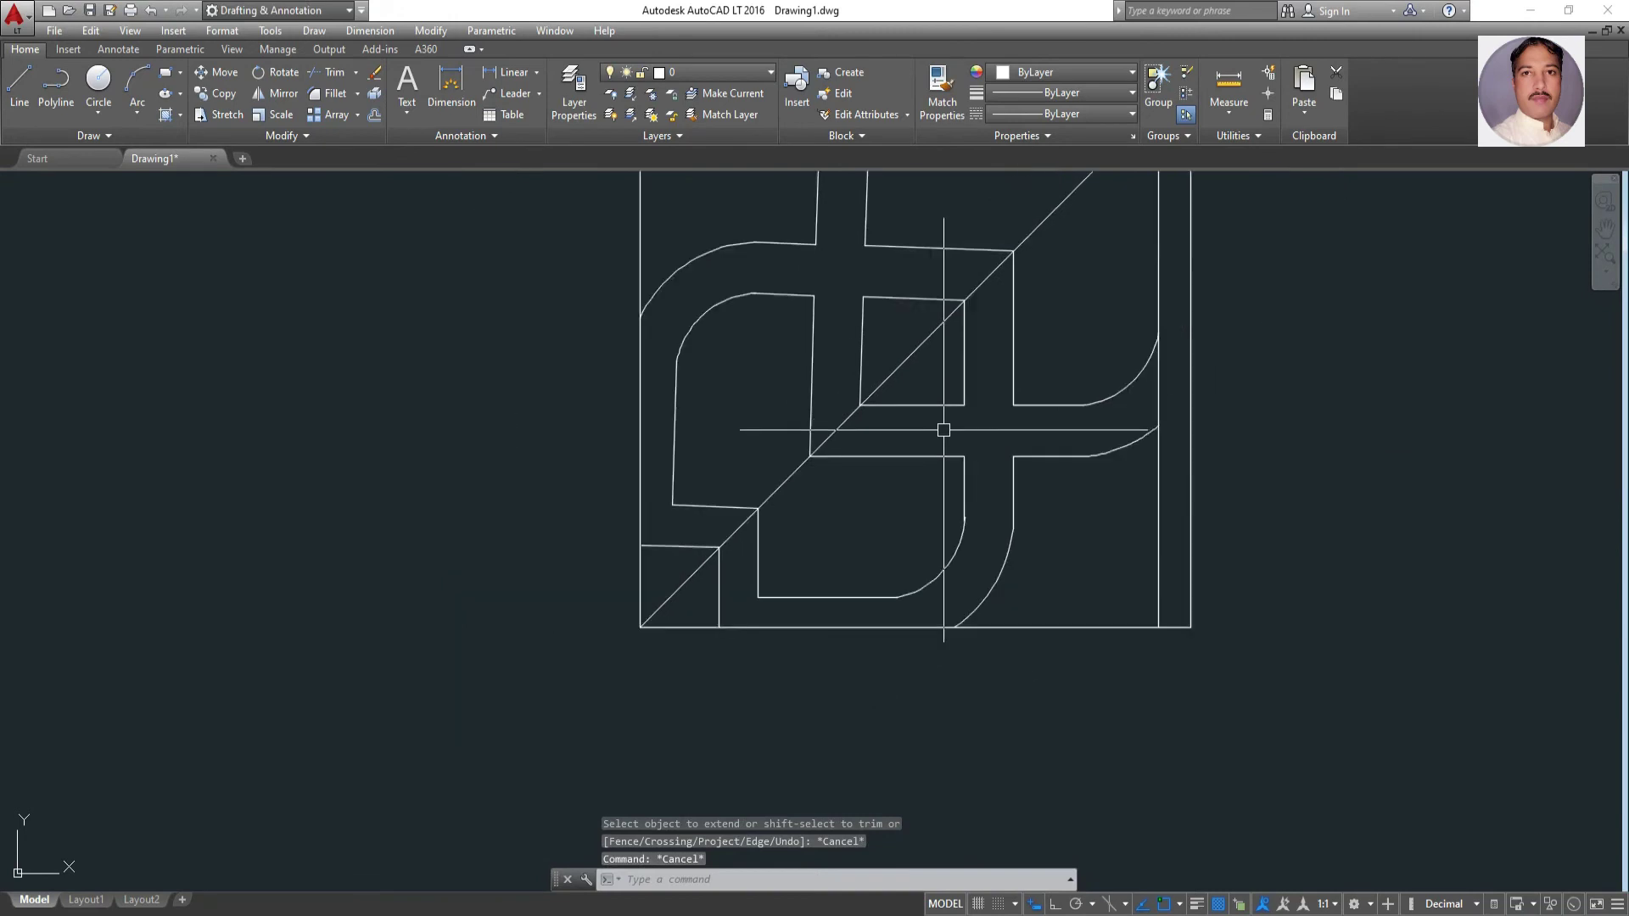
pyautogui.scroll(-3, 972, 414)
pyautogui.scroll(2, 993, 353)
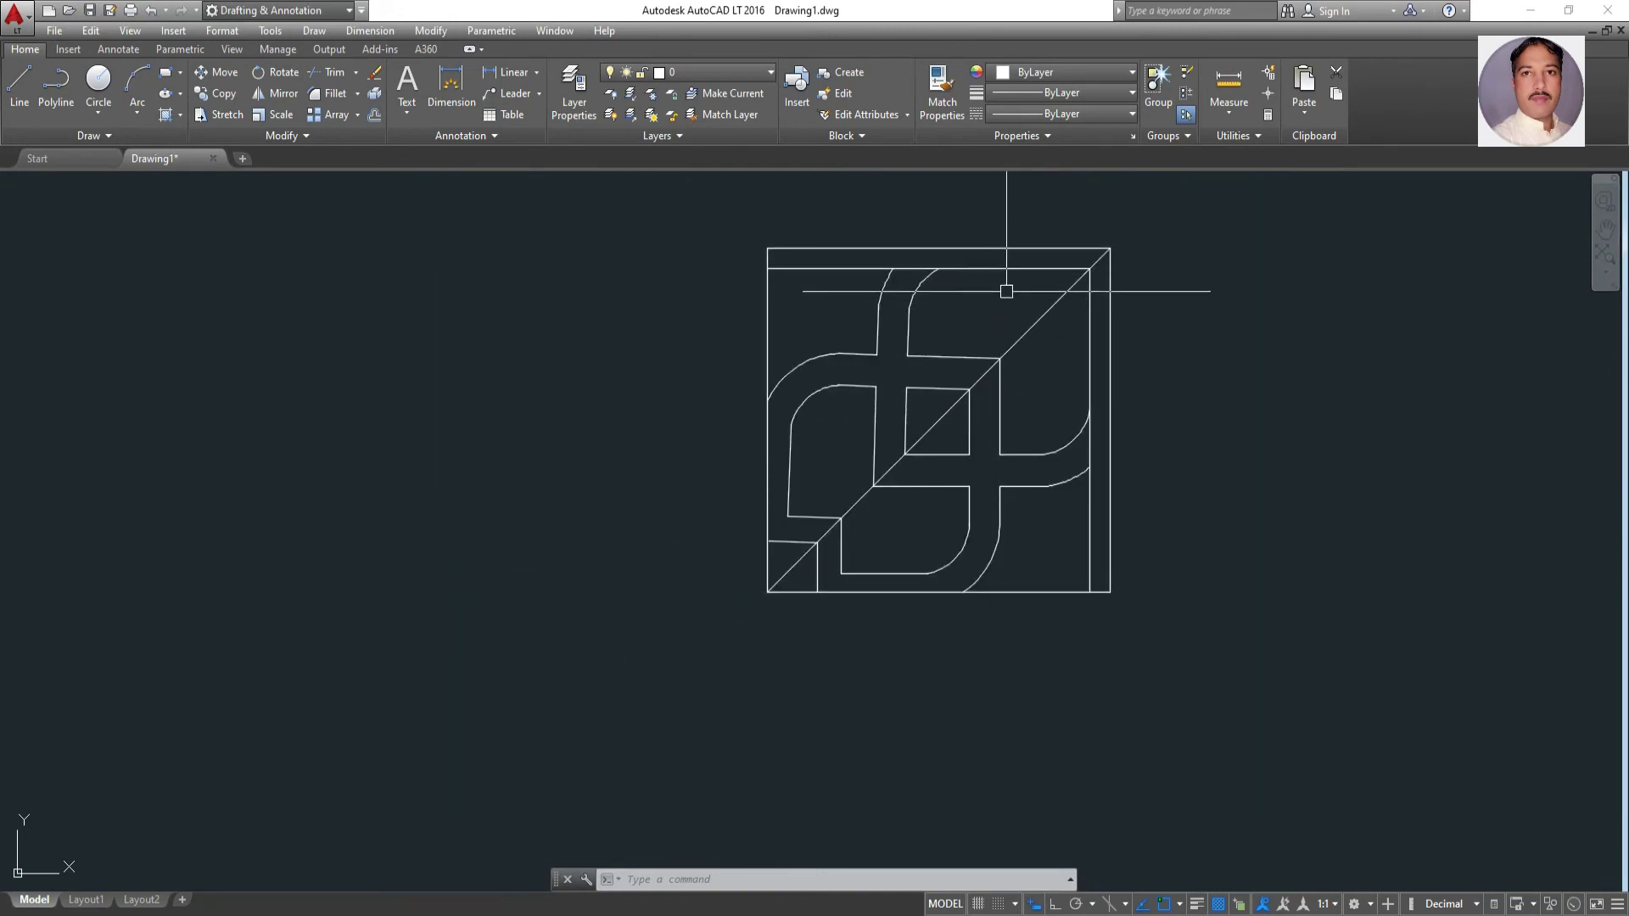
# Mirror the whole quarter tile about its left edge, keeping the original
pyautogui.click(1163, 211)
pyautogui.click(621, 657)
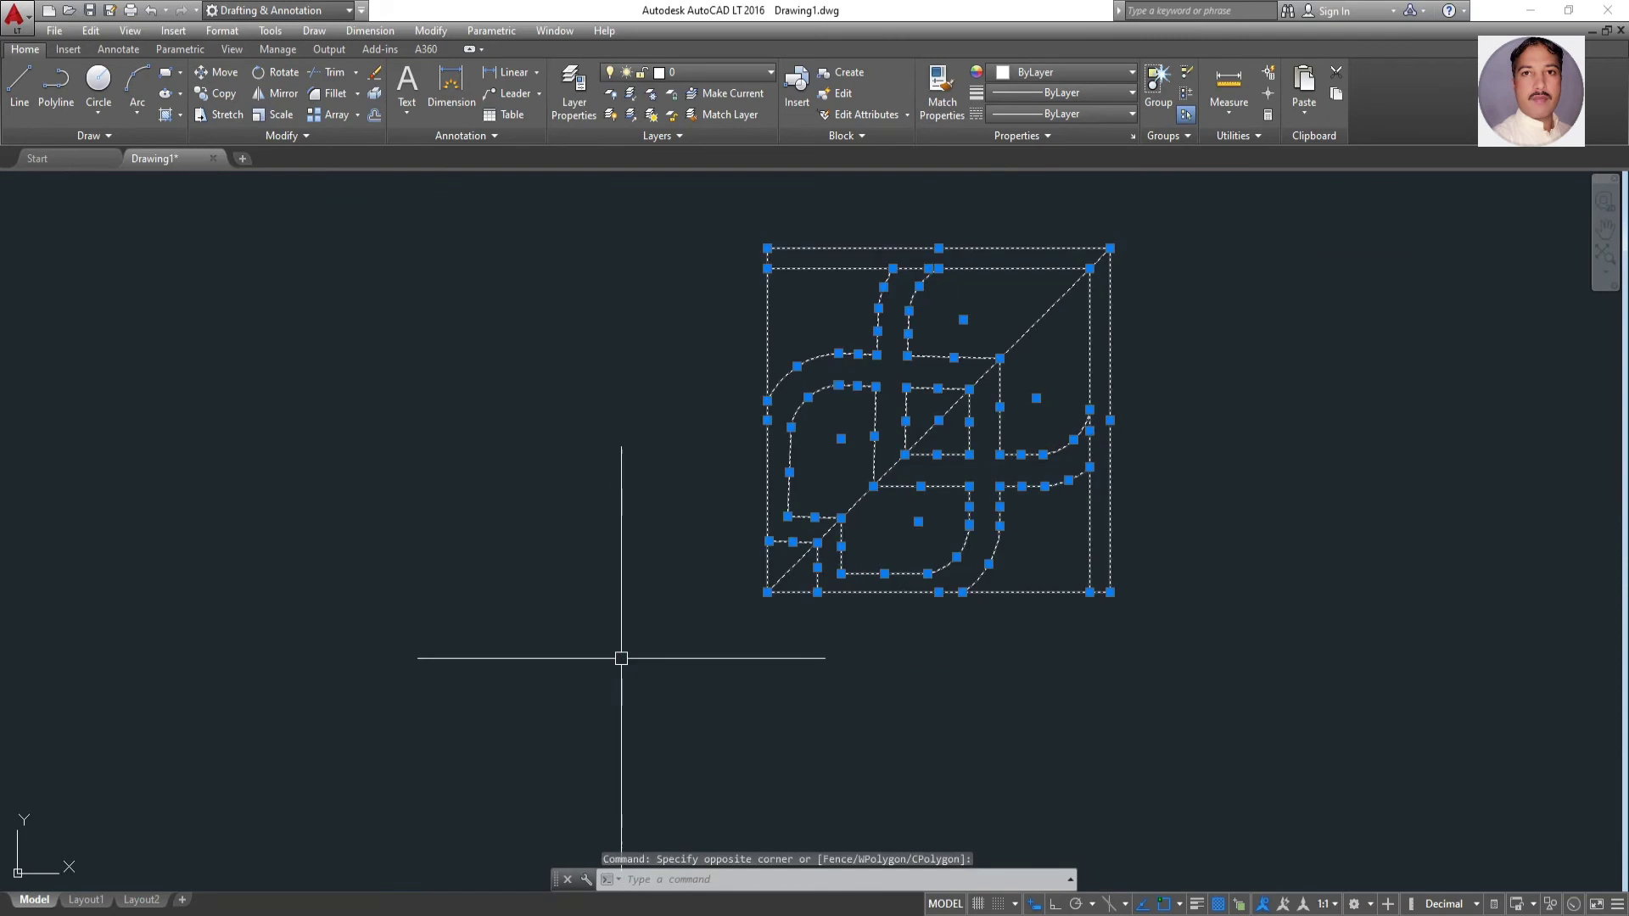
pyautogui.click(277, 95)
pyautogui.click(767, 592)
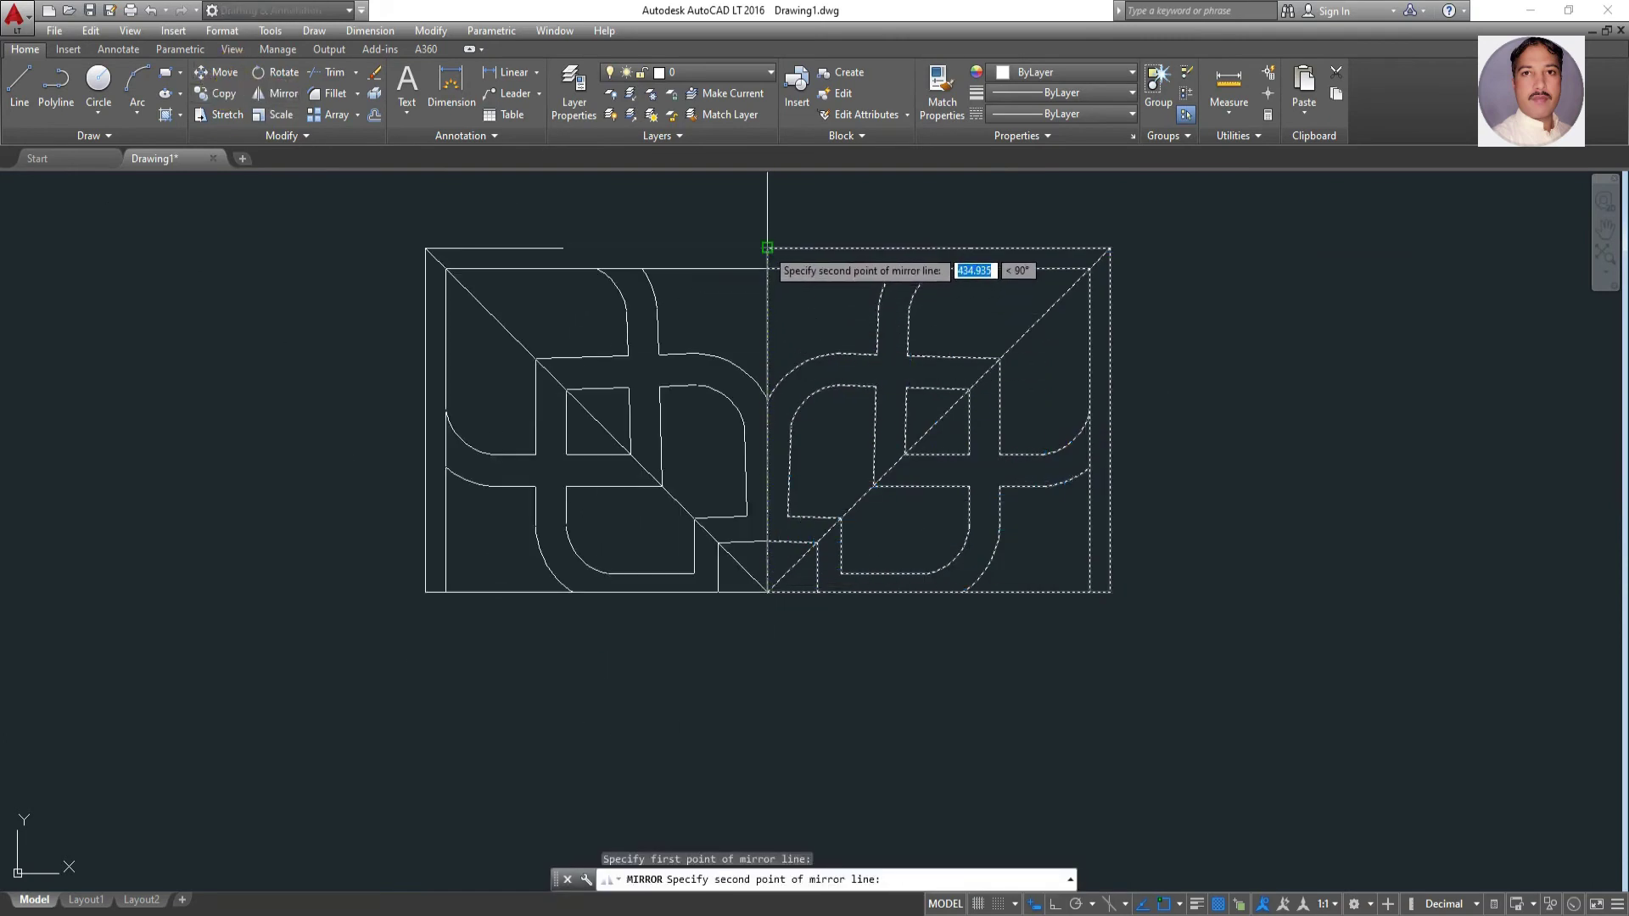
pyautogui.click(767, 248)
pyautogui.click(793, 303)
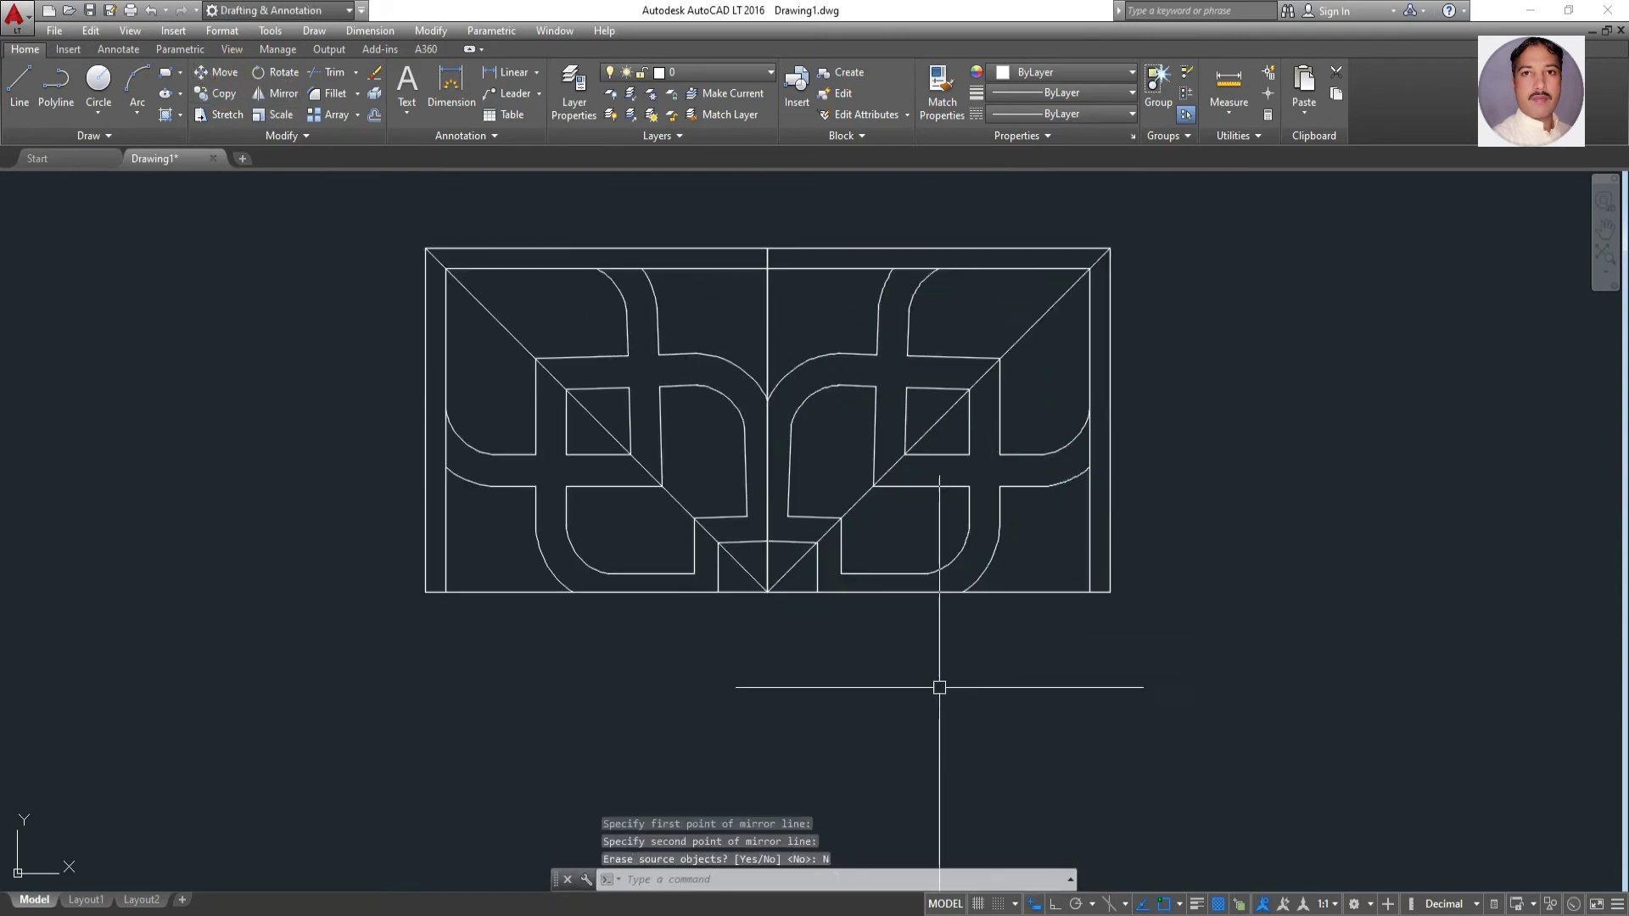
# Mirror both halves downward about the bottom edge, keeping the originals
pyautogui.click(1182, 255)
pyautogui.click(194, 644)
pyautogui.click(278, 93)
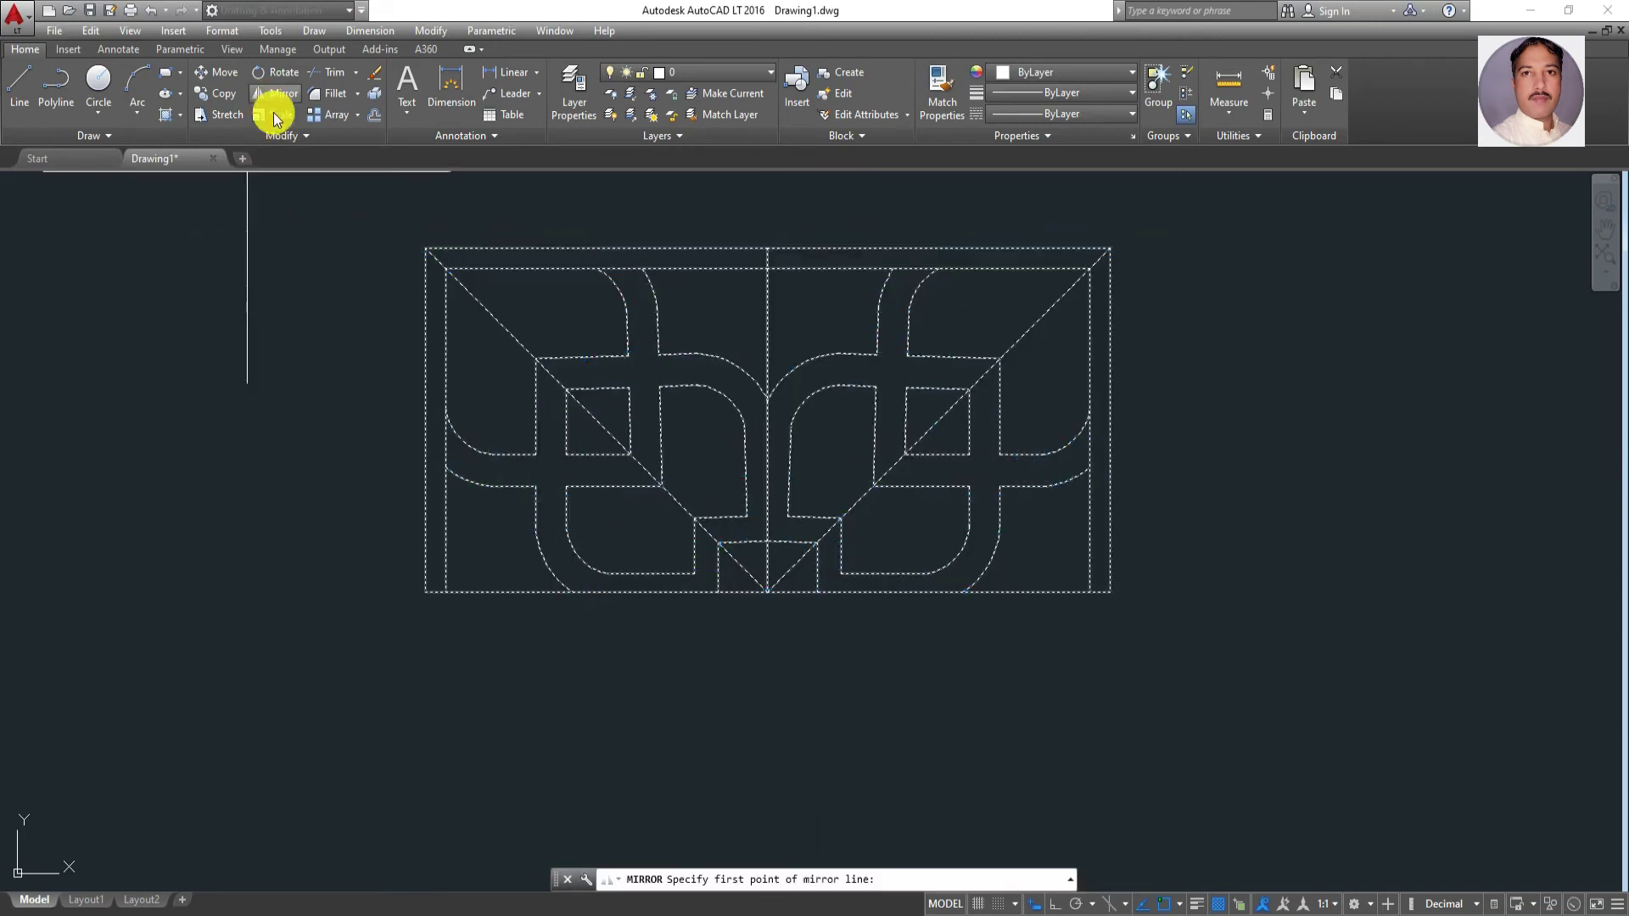
pyautogui.click(425, 593)
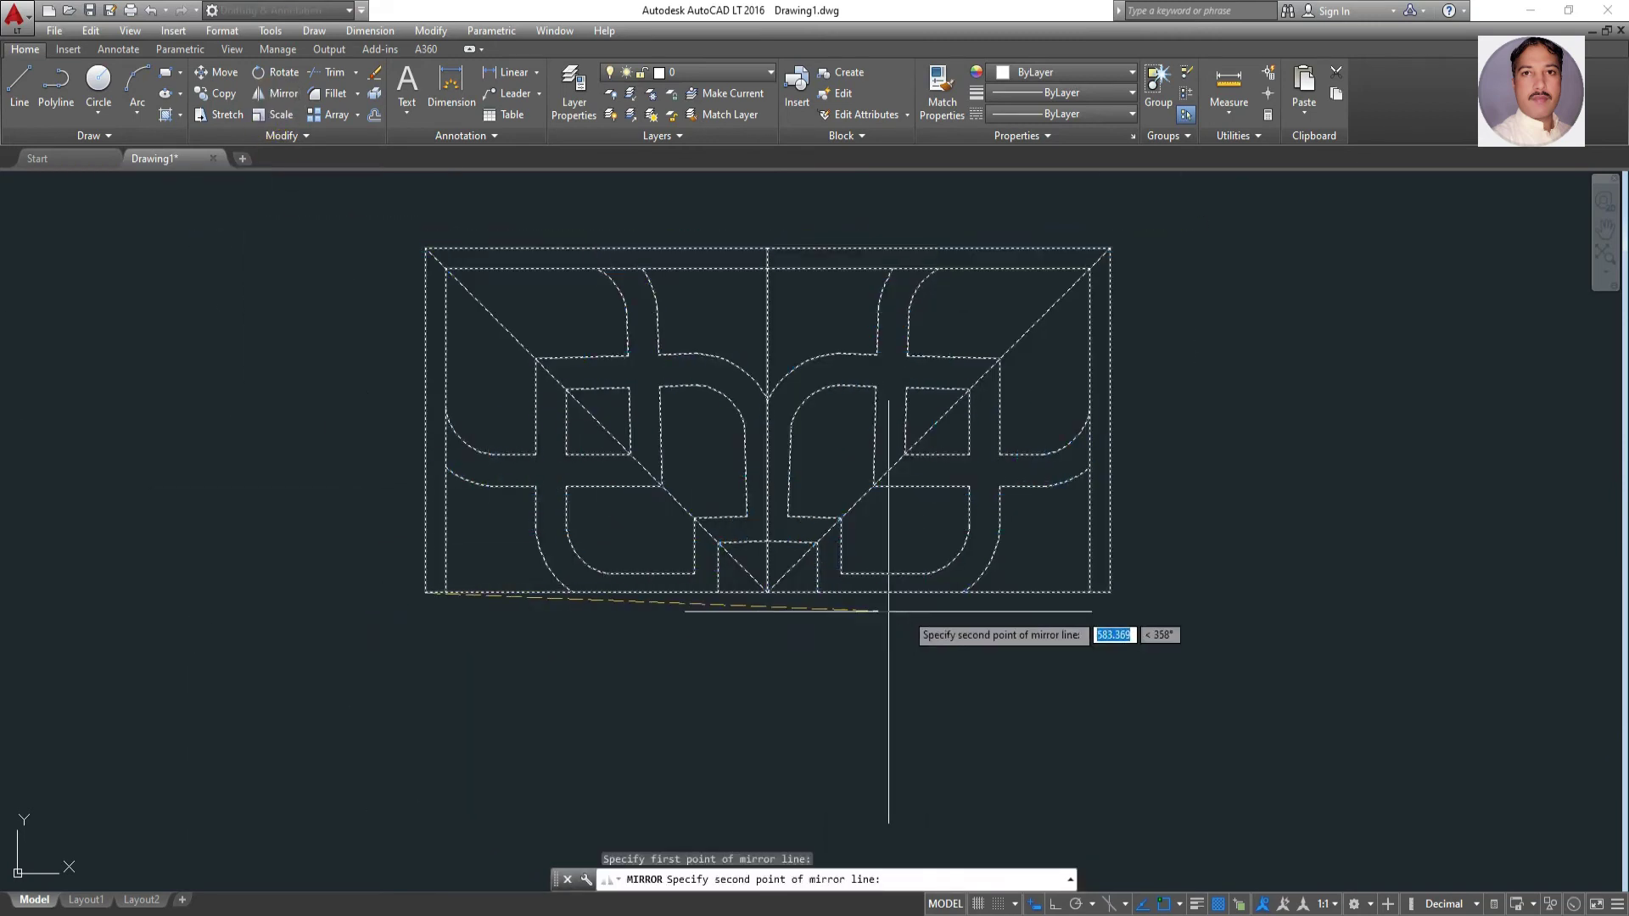
pyautogui.click(1109, 592)
pyautogui.click(1145, 657)
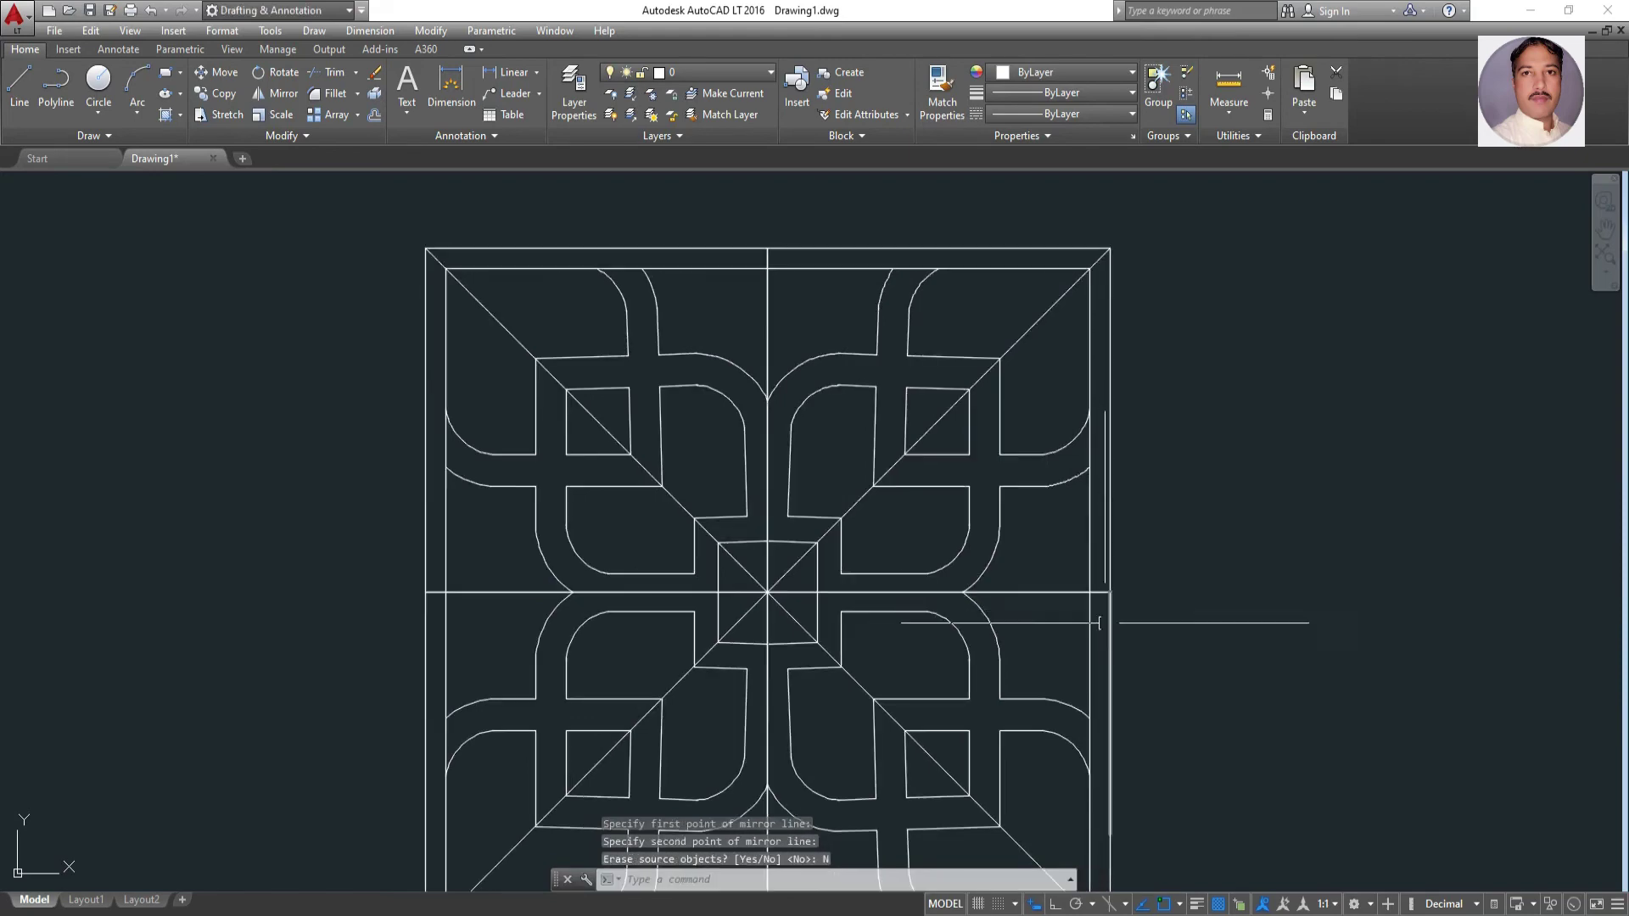
pyautogui.scroll(-3, 1081, 676)
pyautogui.scroll(4, 1138, 530)
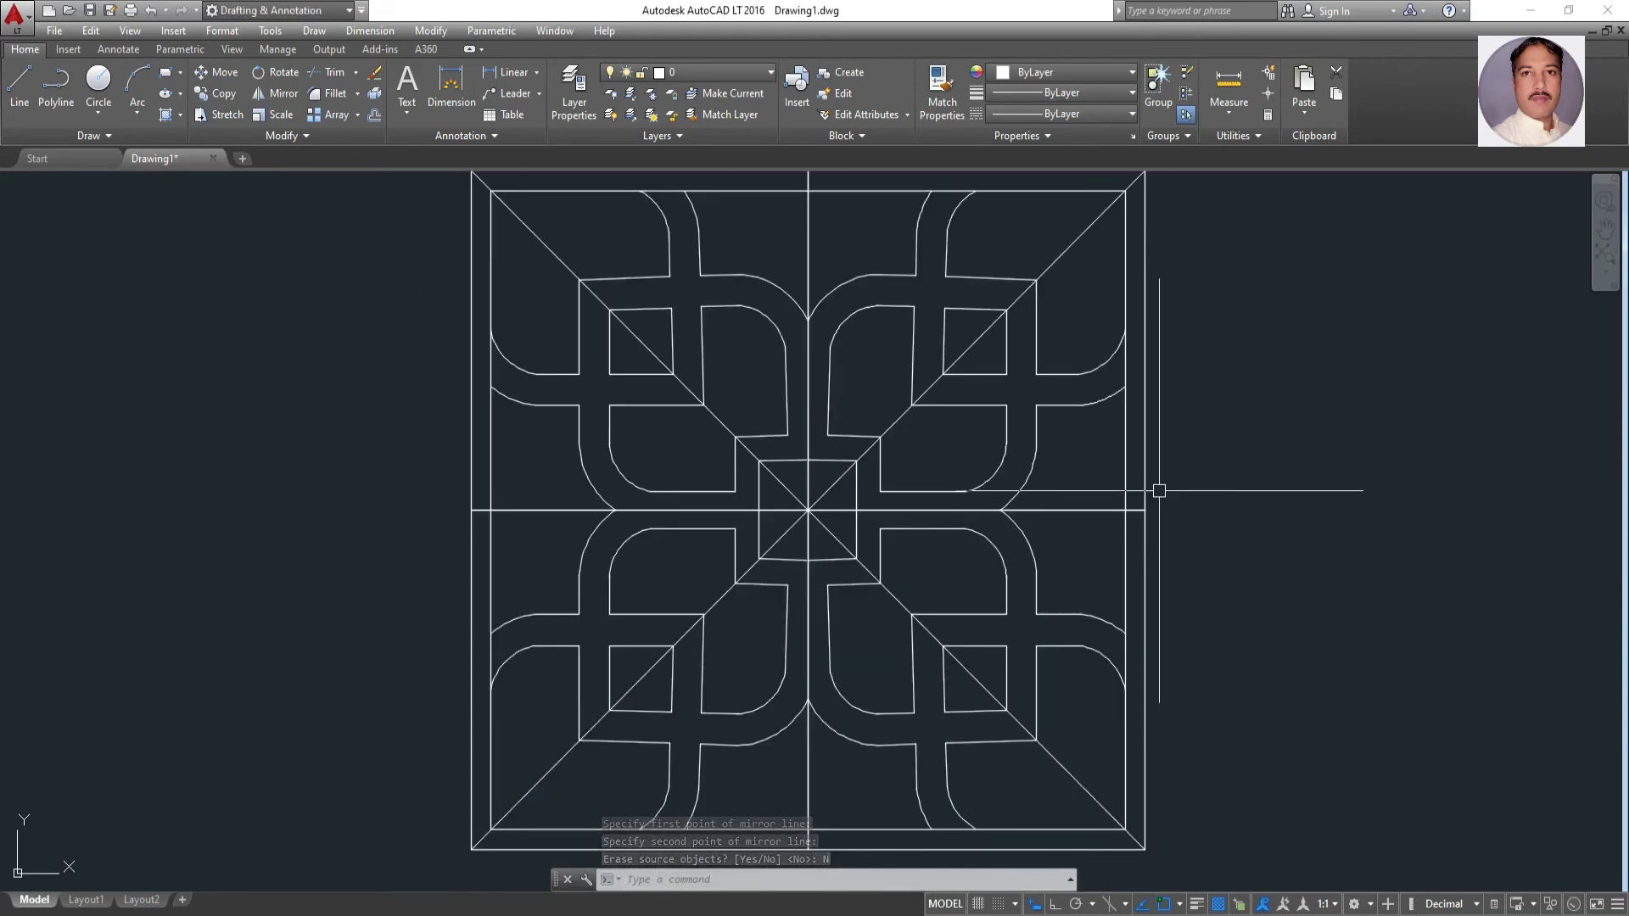
pyautogui.scroll(-1, 1157, 487)
pyautogui.scroll(1, 1193, 446)
pyautogui.click(325, 72)
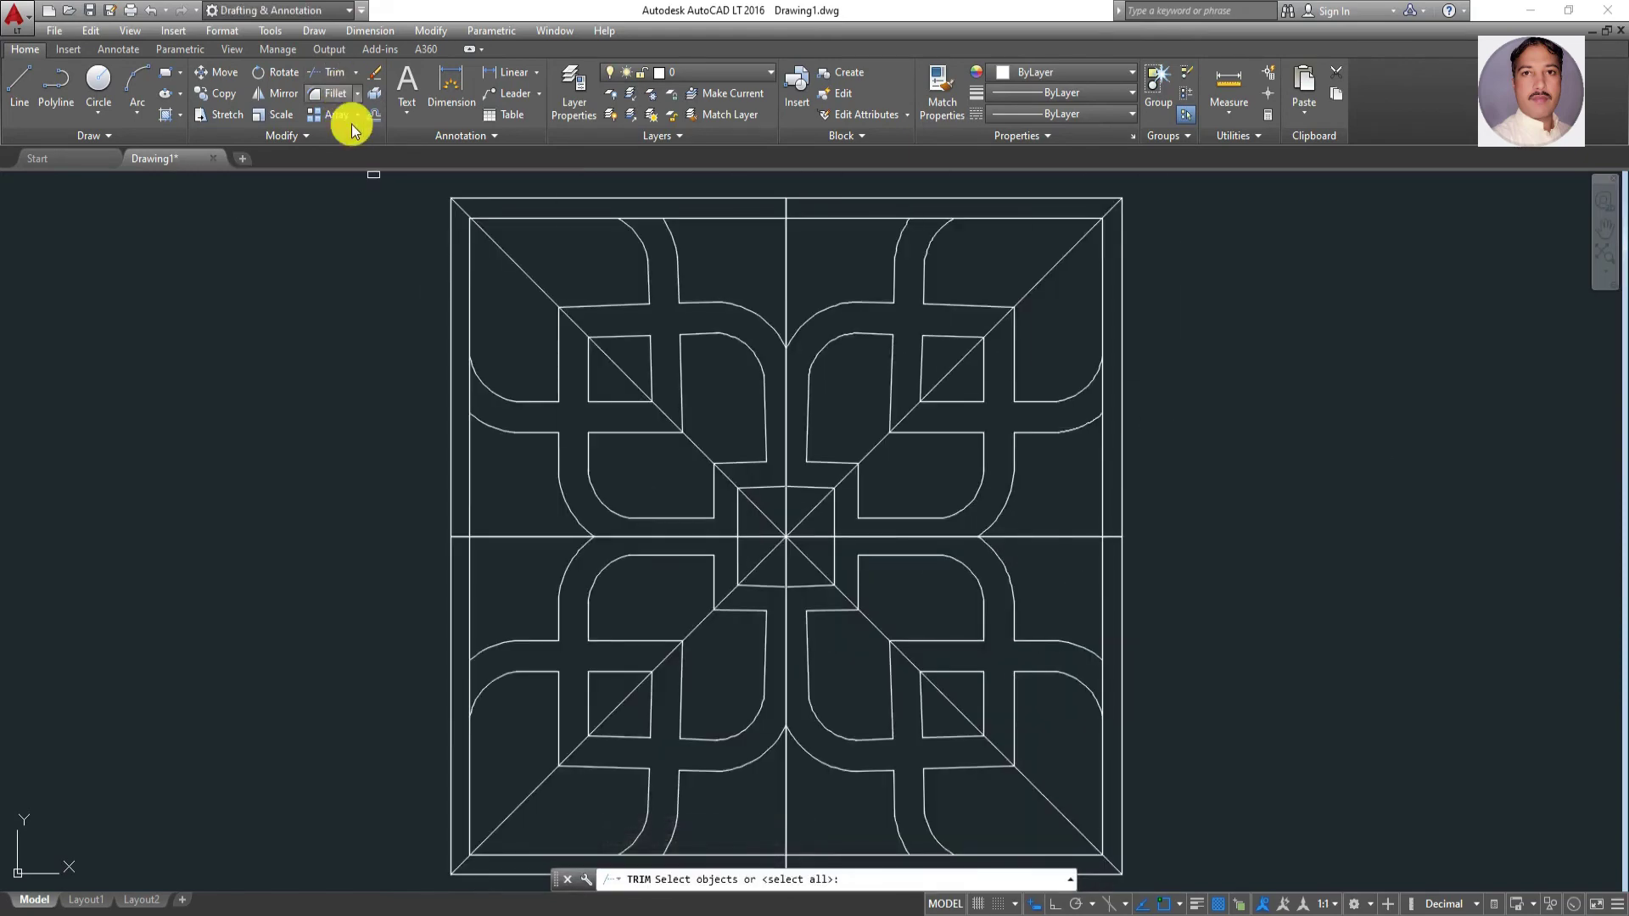
pyautogui.press('Return')
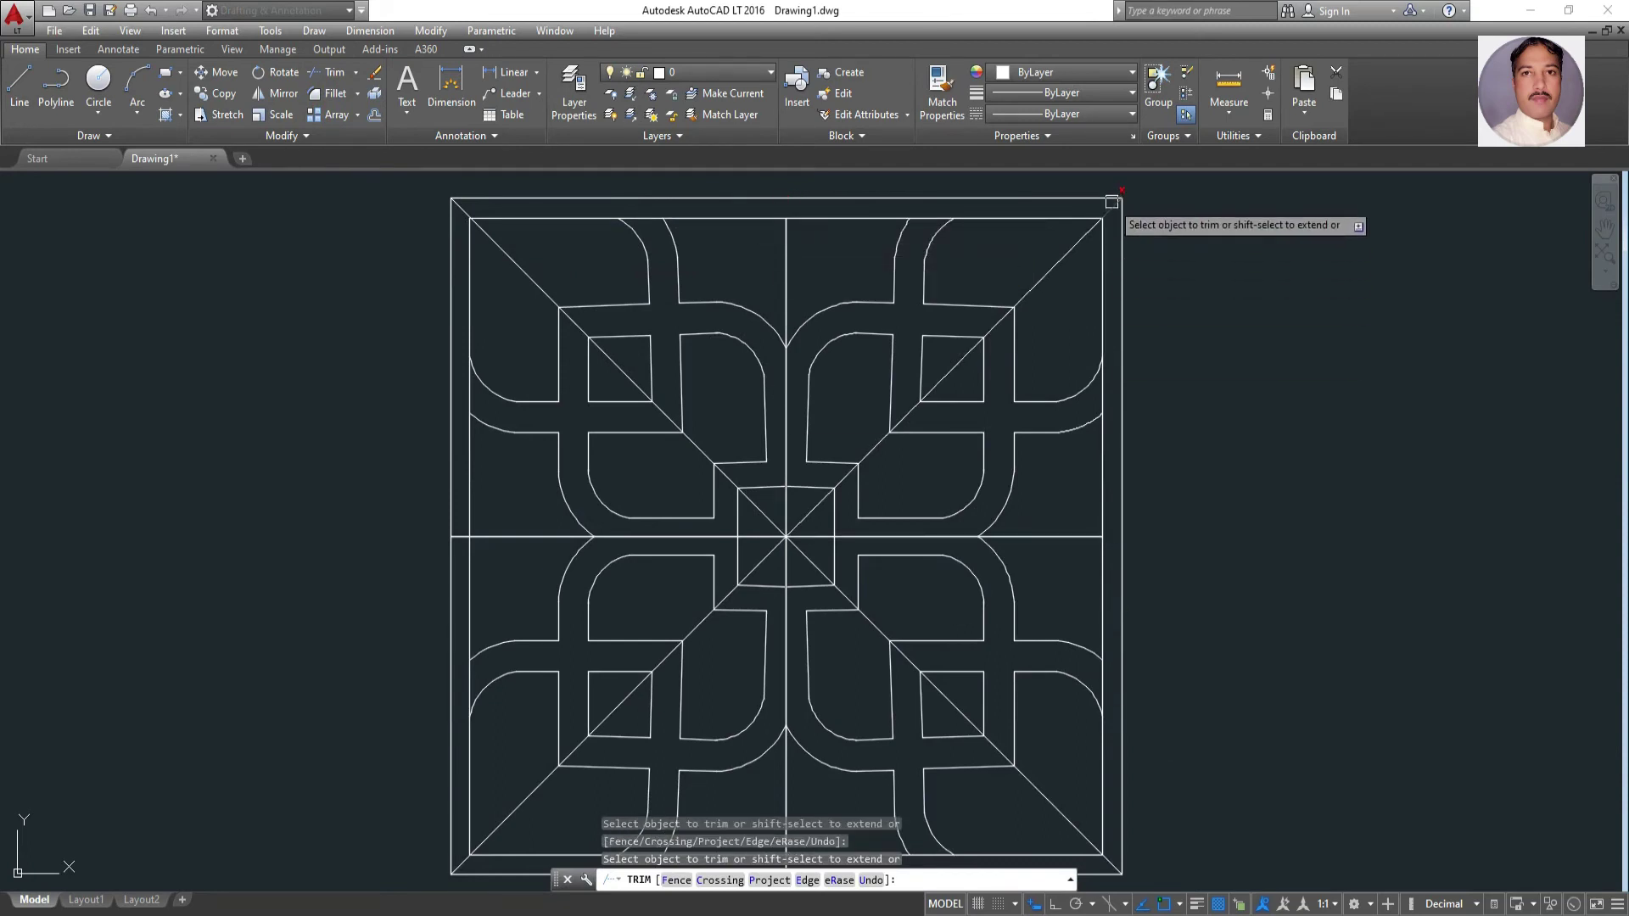
pyautogui.scroll(-6, 1154, 543)
pyautogui.scroll(8, 1145, 537)
pyautogui.scroll(-4, 1144, 536)
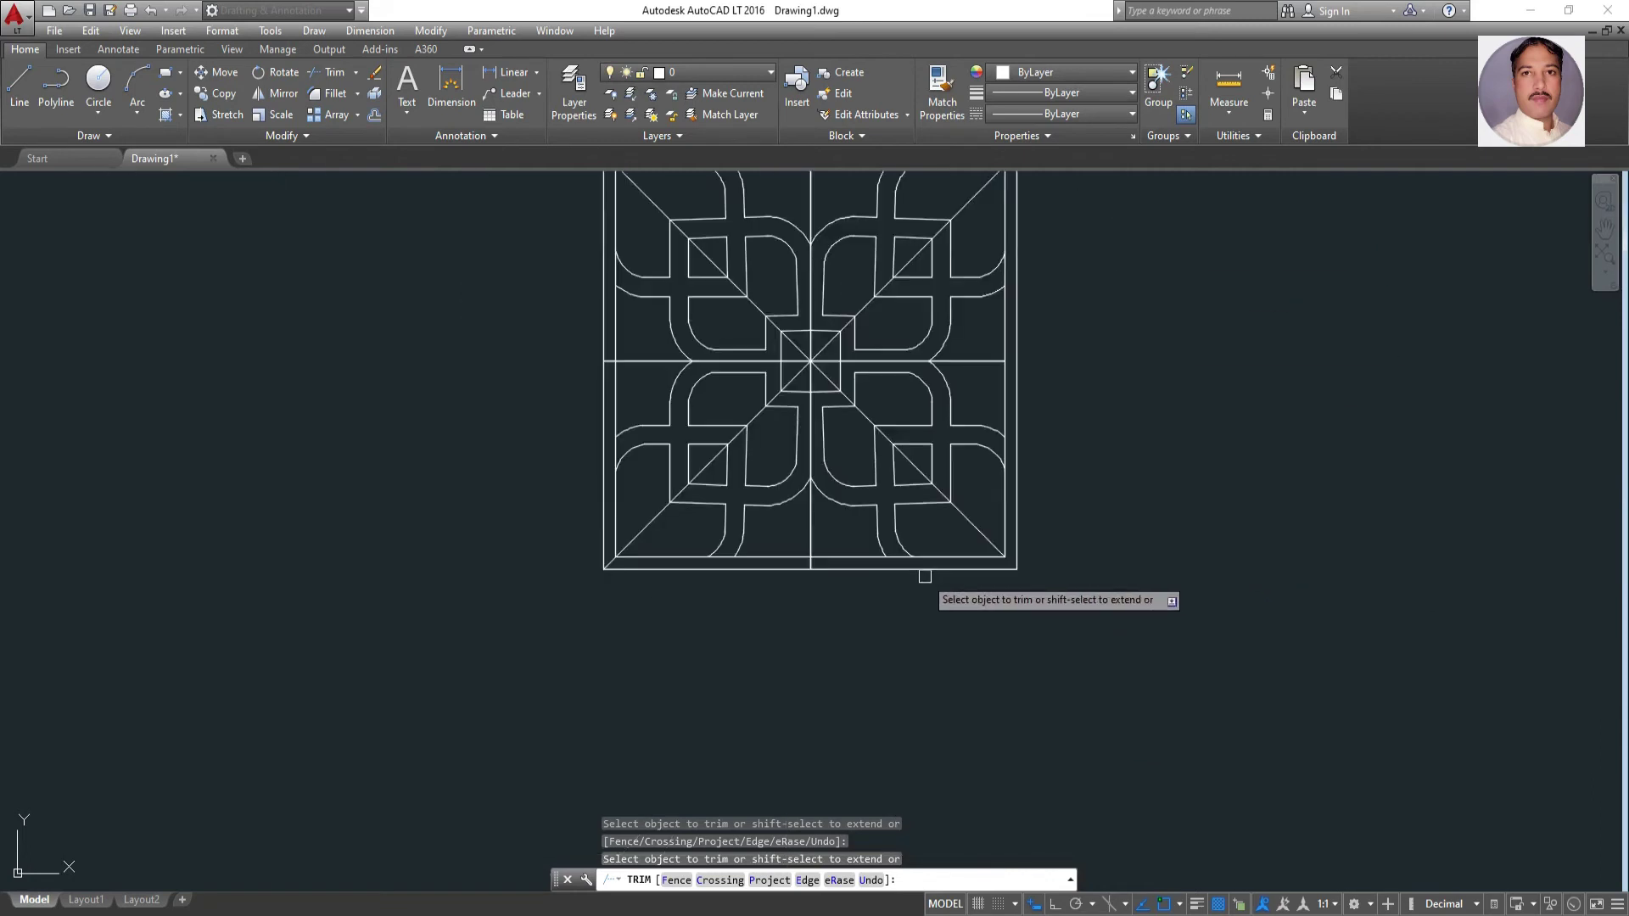
pyautogui.scroll(4, 924, 575)
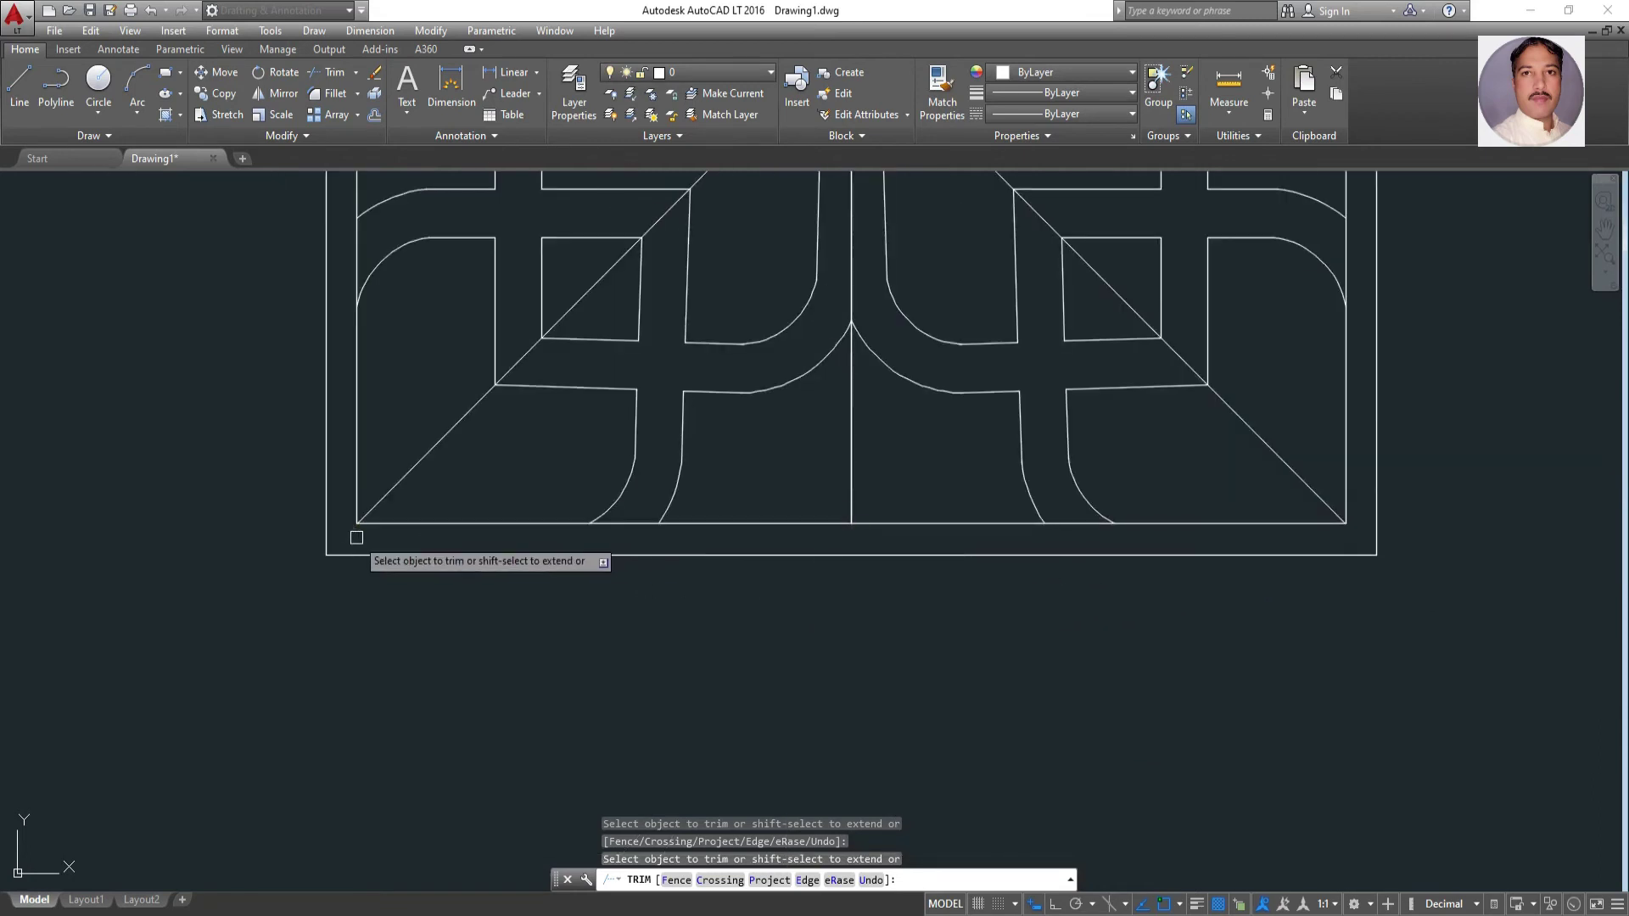
pyautogui.scroll(-6, 353, 535)
pyautogui.scroll(4, 364, 509)
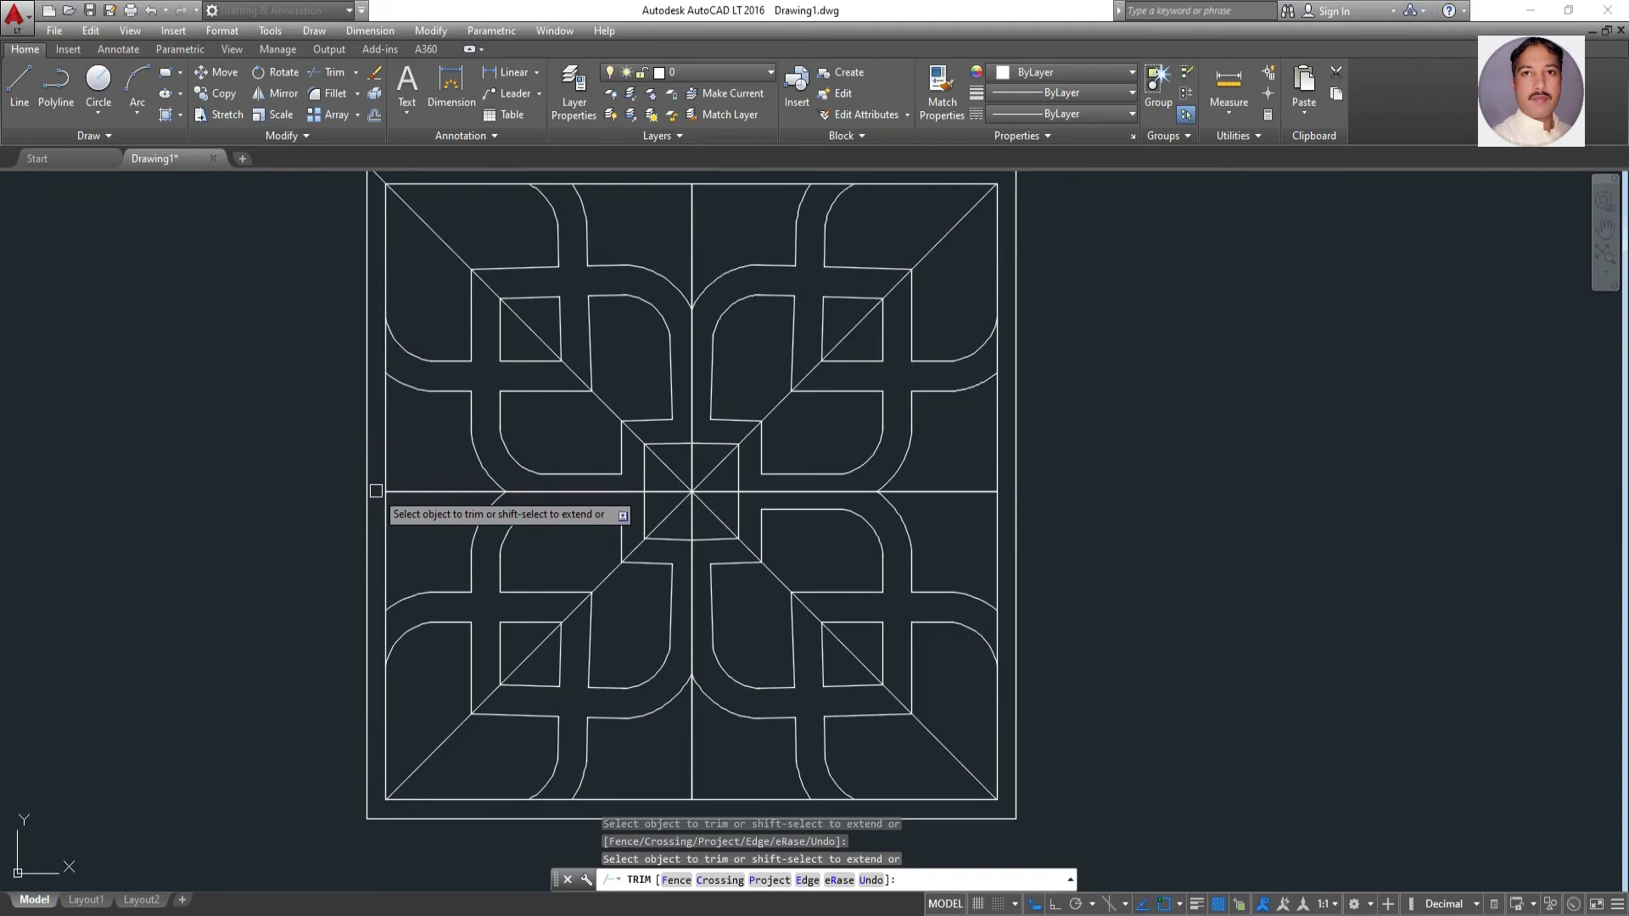
pyautogui.scroll(-2, 373, 439)
# Erase both halves of the horizontal centre line
pyautogui.press('Escape')
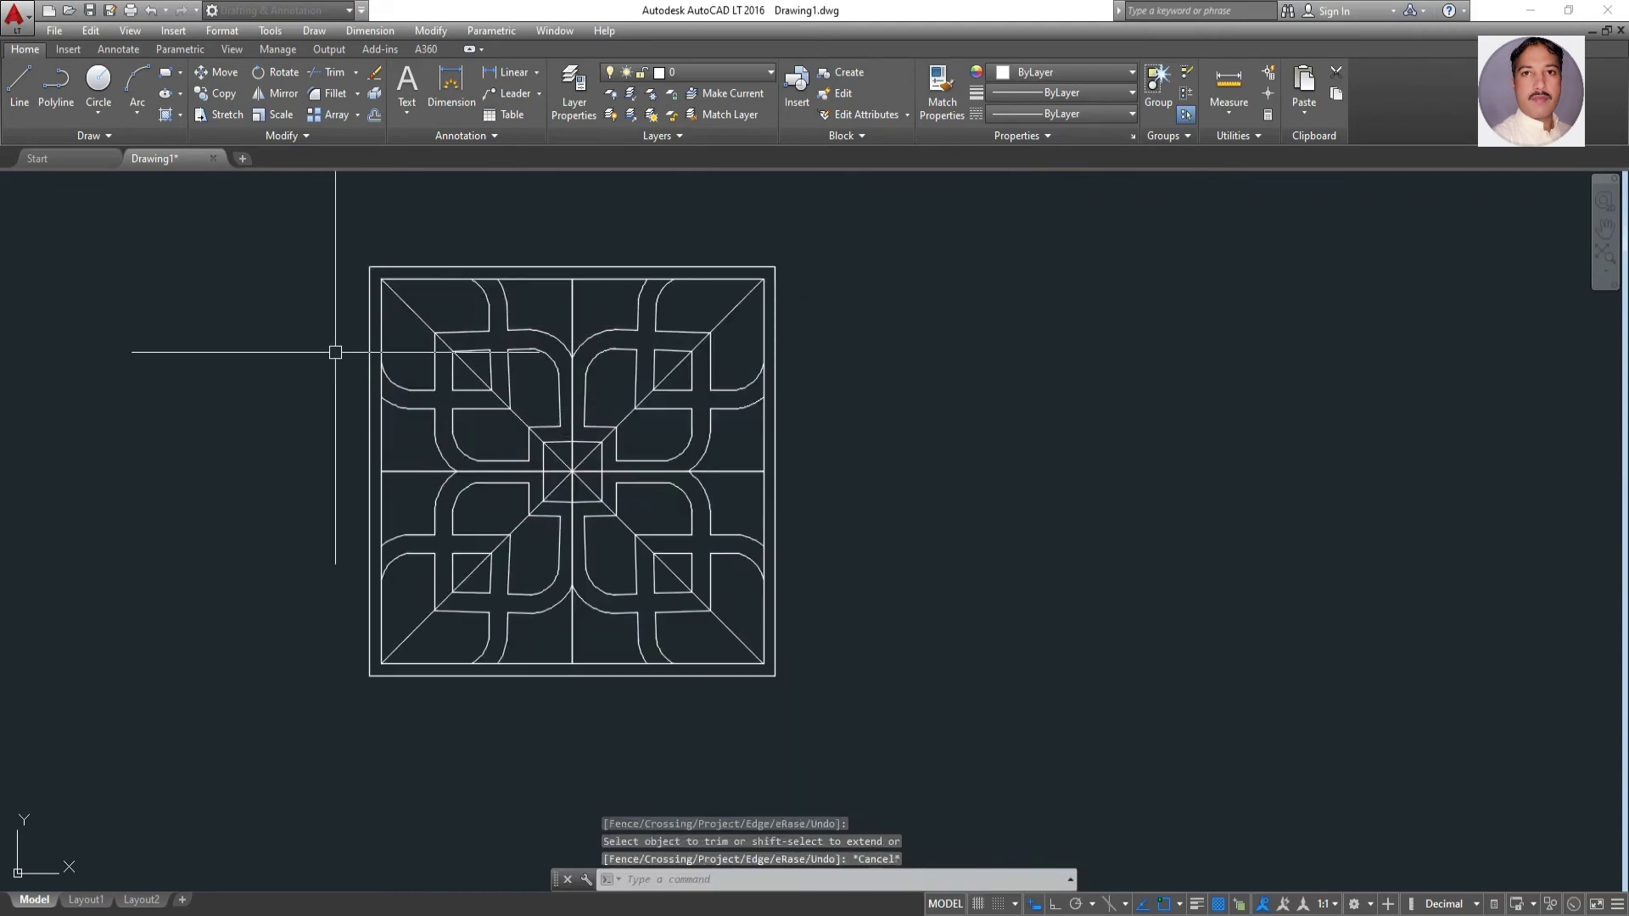
pyautogui.press('Escape')
pyautogui.click(410, 472)
pyautogui.click(673, 471)
pyautogui.rightClick(673, 466)
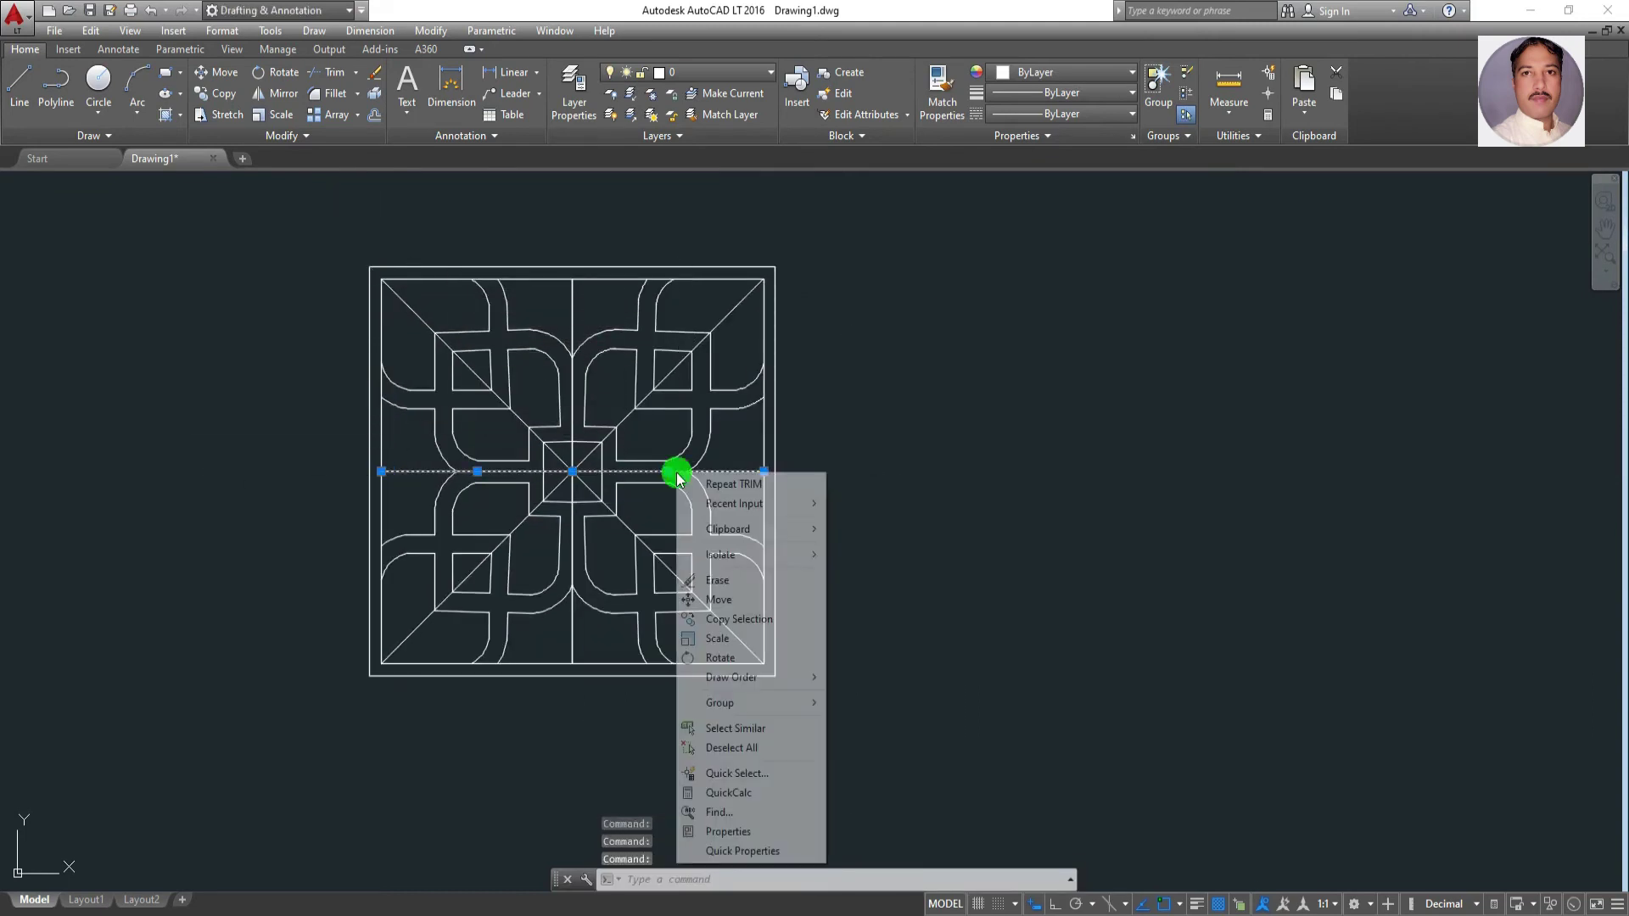
pyautogui.click(711, 567)
# Erase the lower vertical centre line and the diagonal construction lines
pyautogui.click(747, 471)
pyautogui.click(513, 471)
pyautogui.rightClick(521, 485)
pyautogui.click(560, 587)
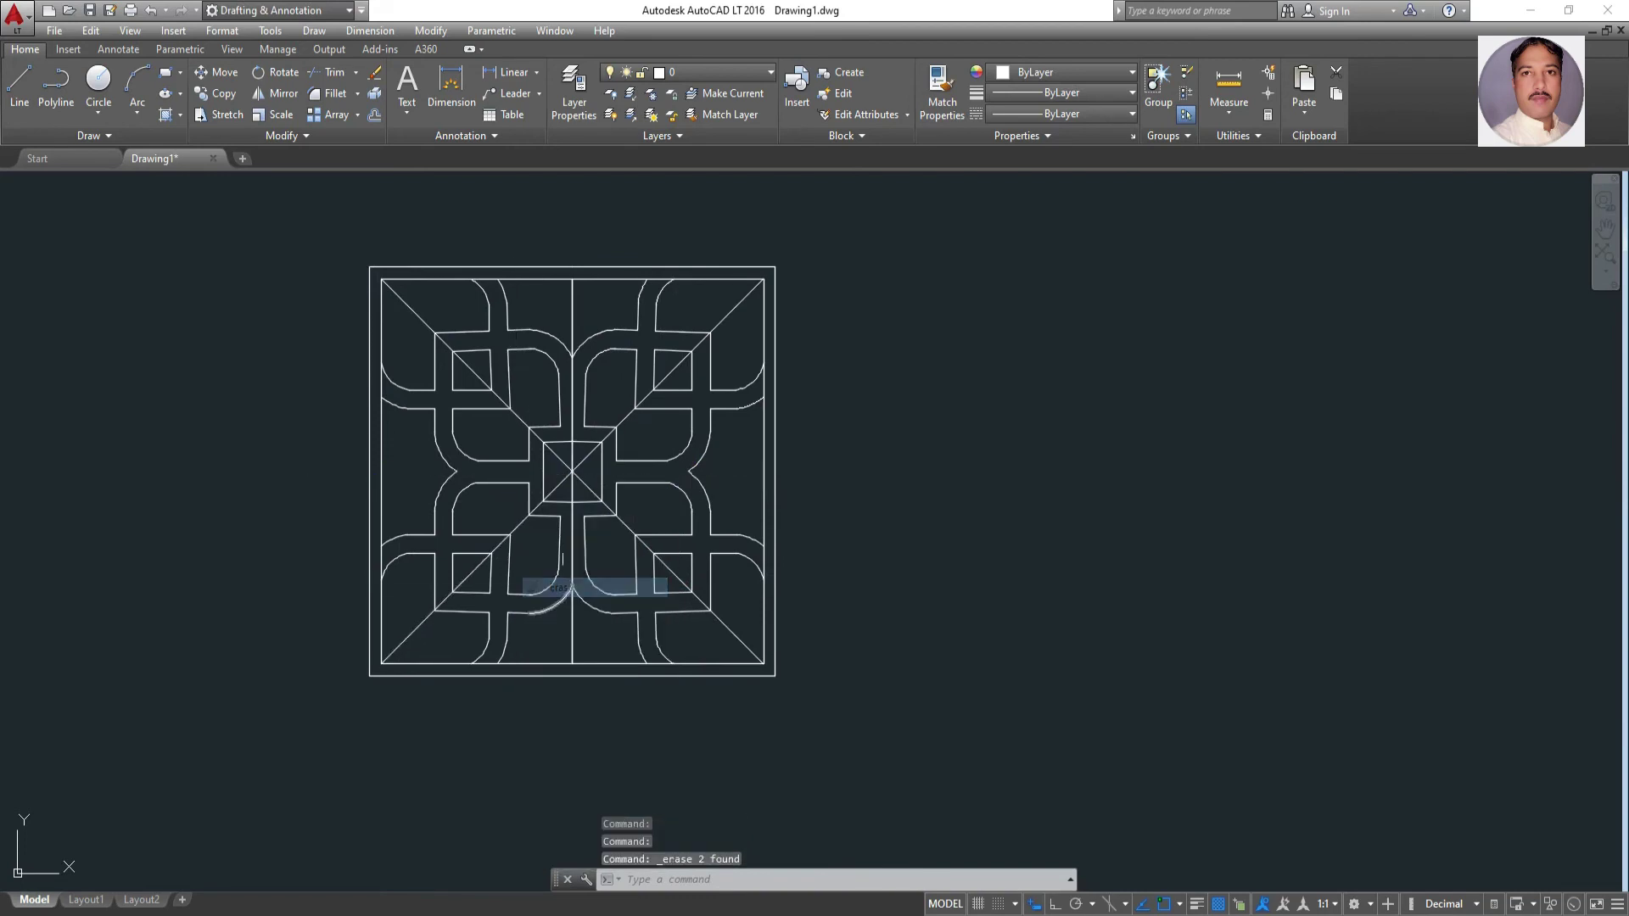
pyautogui.click(574, 543)
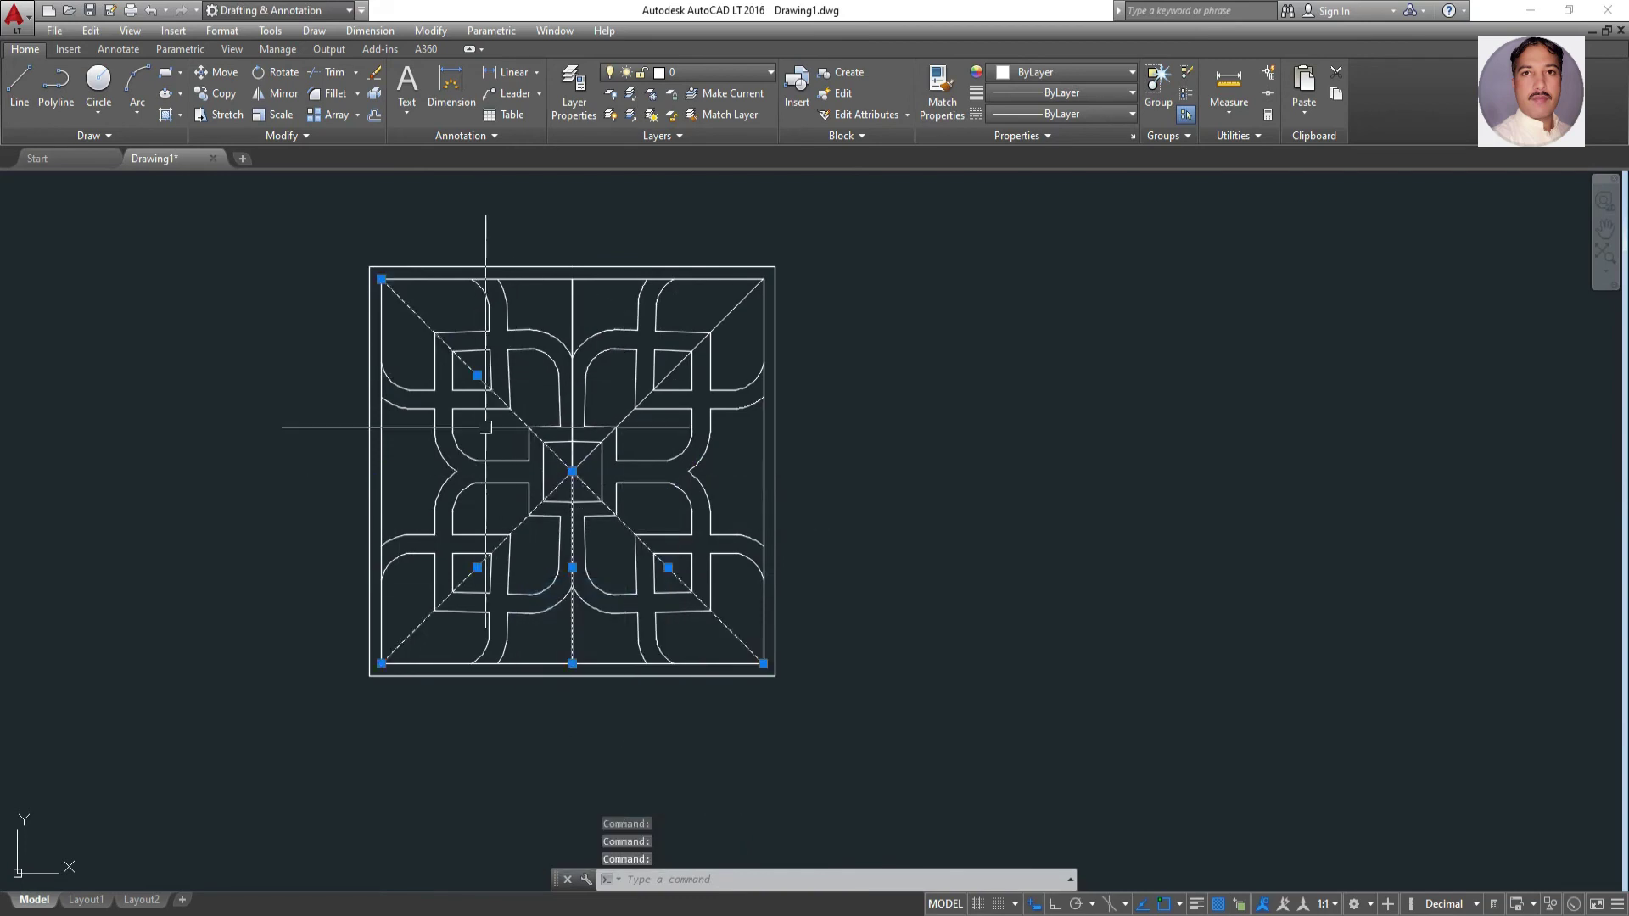
pyautogui.rightClick(832, 364)
pyautogui.click(878, 462)
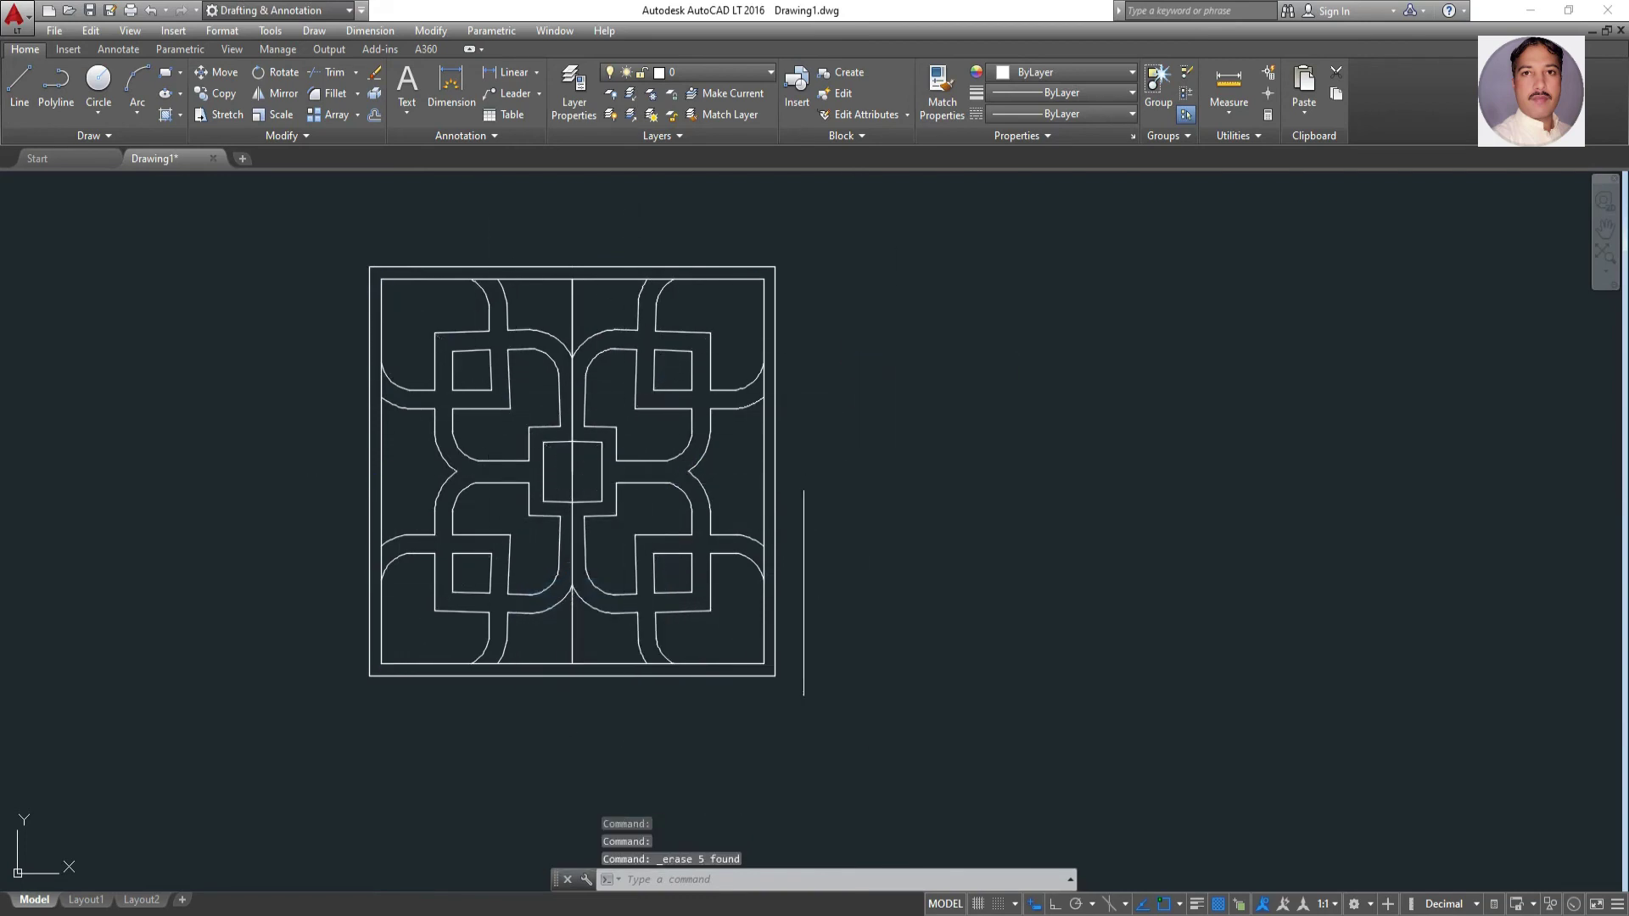
# Erase the lower half of the vertical centre line
pyautogui.scroll(5, 687, 498)
pyautogui.scroll(-3, 709, 500)
pyautogui.scroll(2, 708, 500)
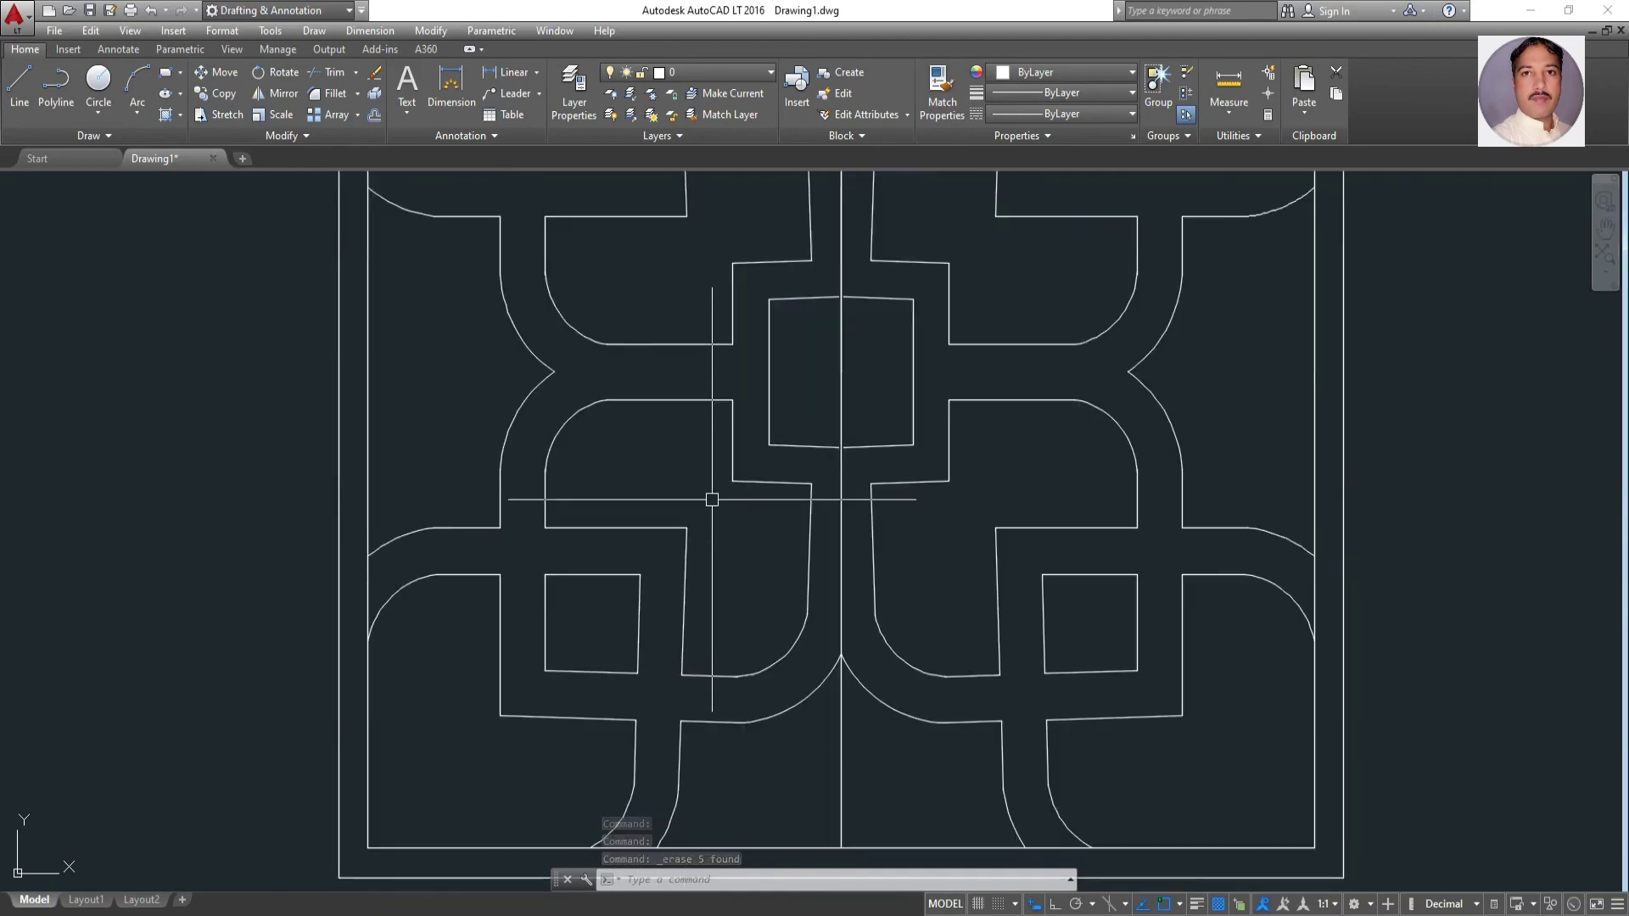
pyautogui.scroll(-2, 713, 499)
pyautogui.scroll(-2, 718, 492)
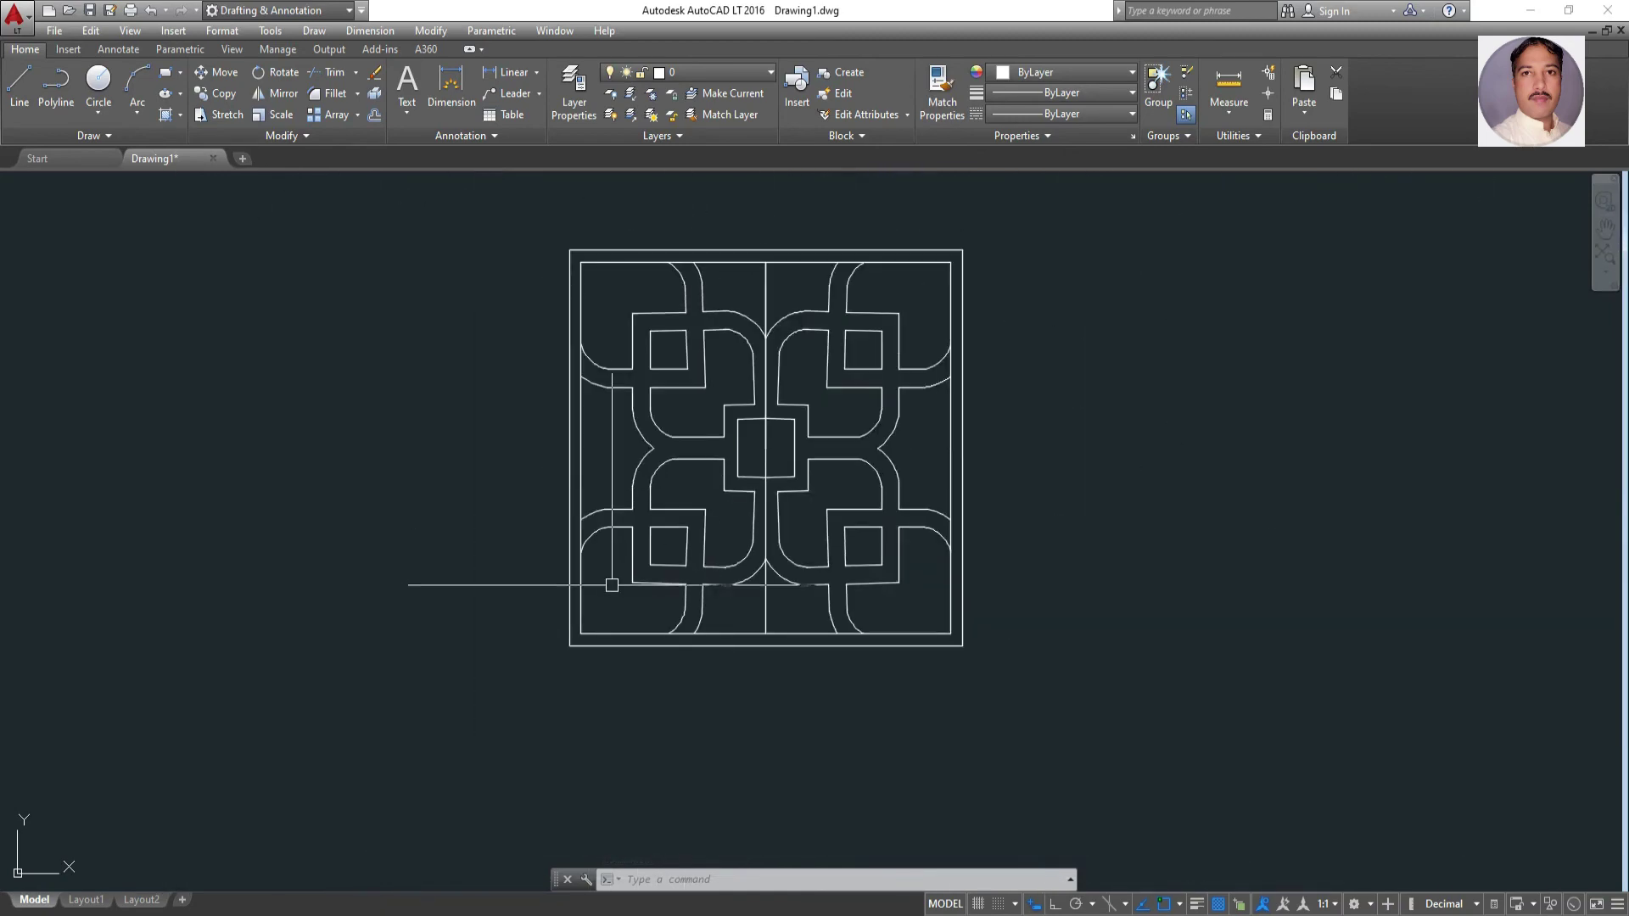
pyautogui.rightClick(372, 356)
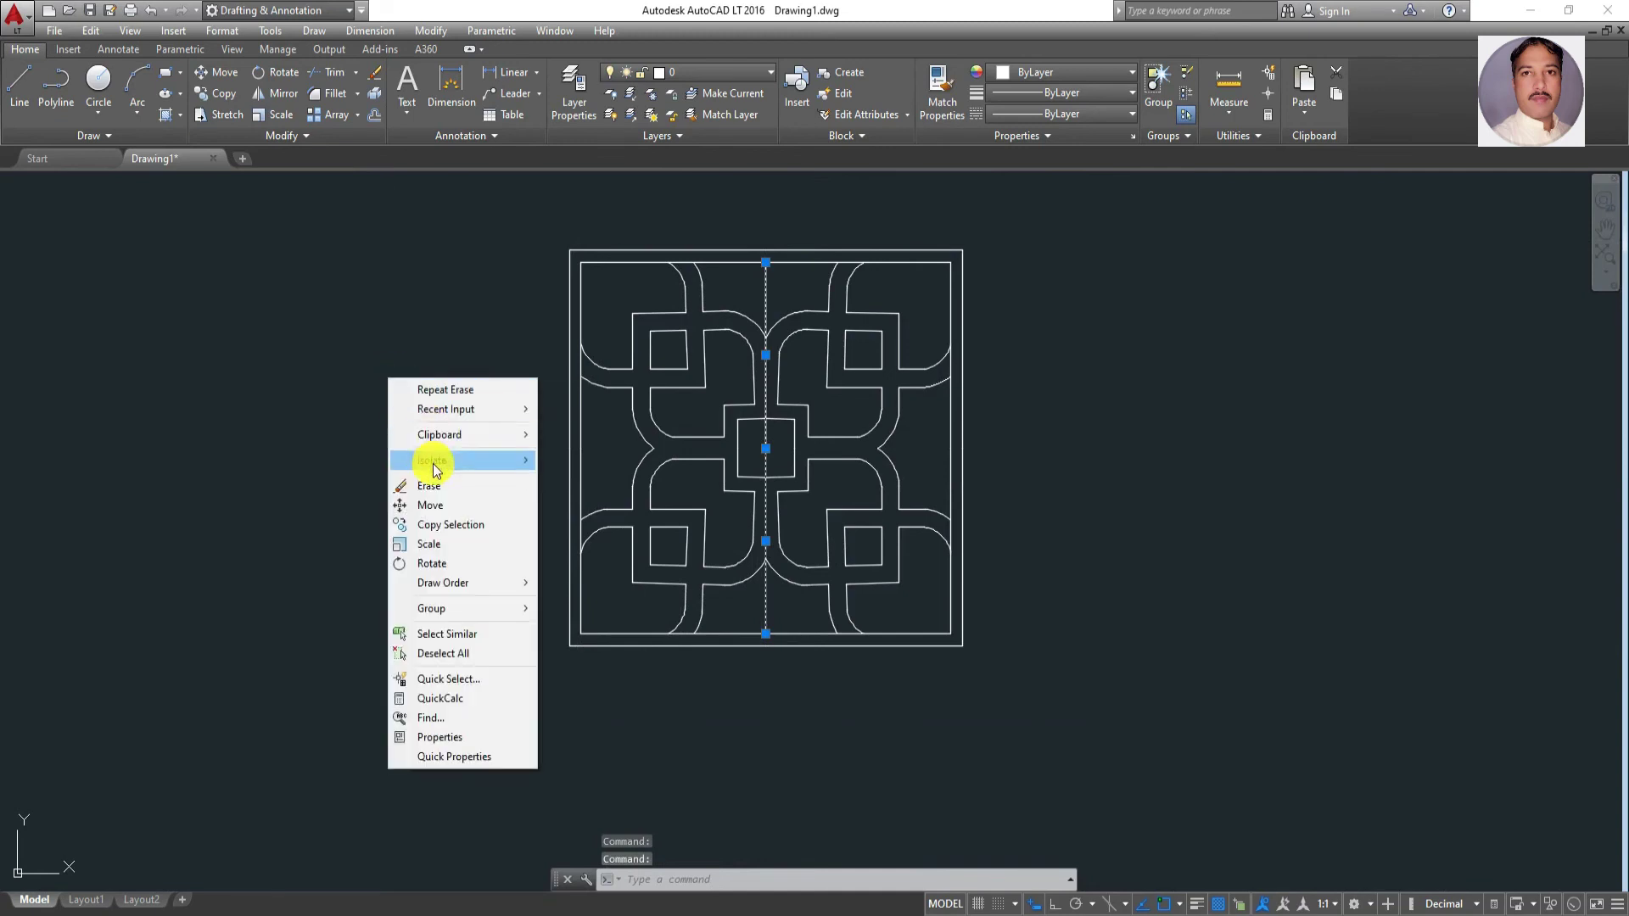
pyautogui.click(409, 465)
# Erase the remaining upper vertical centre line through the lattice tile
pyautogui.click(765, 365)
pyautogui.rightClick(284, 462)
pyautogui.click(324, 569)
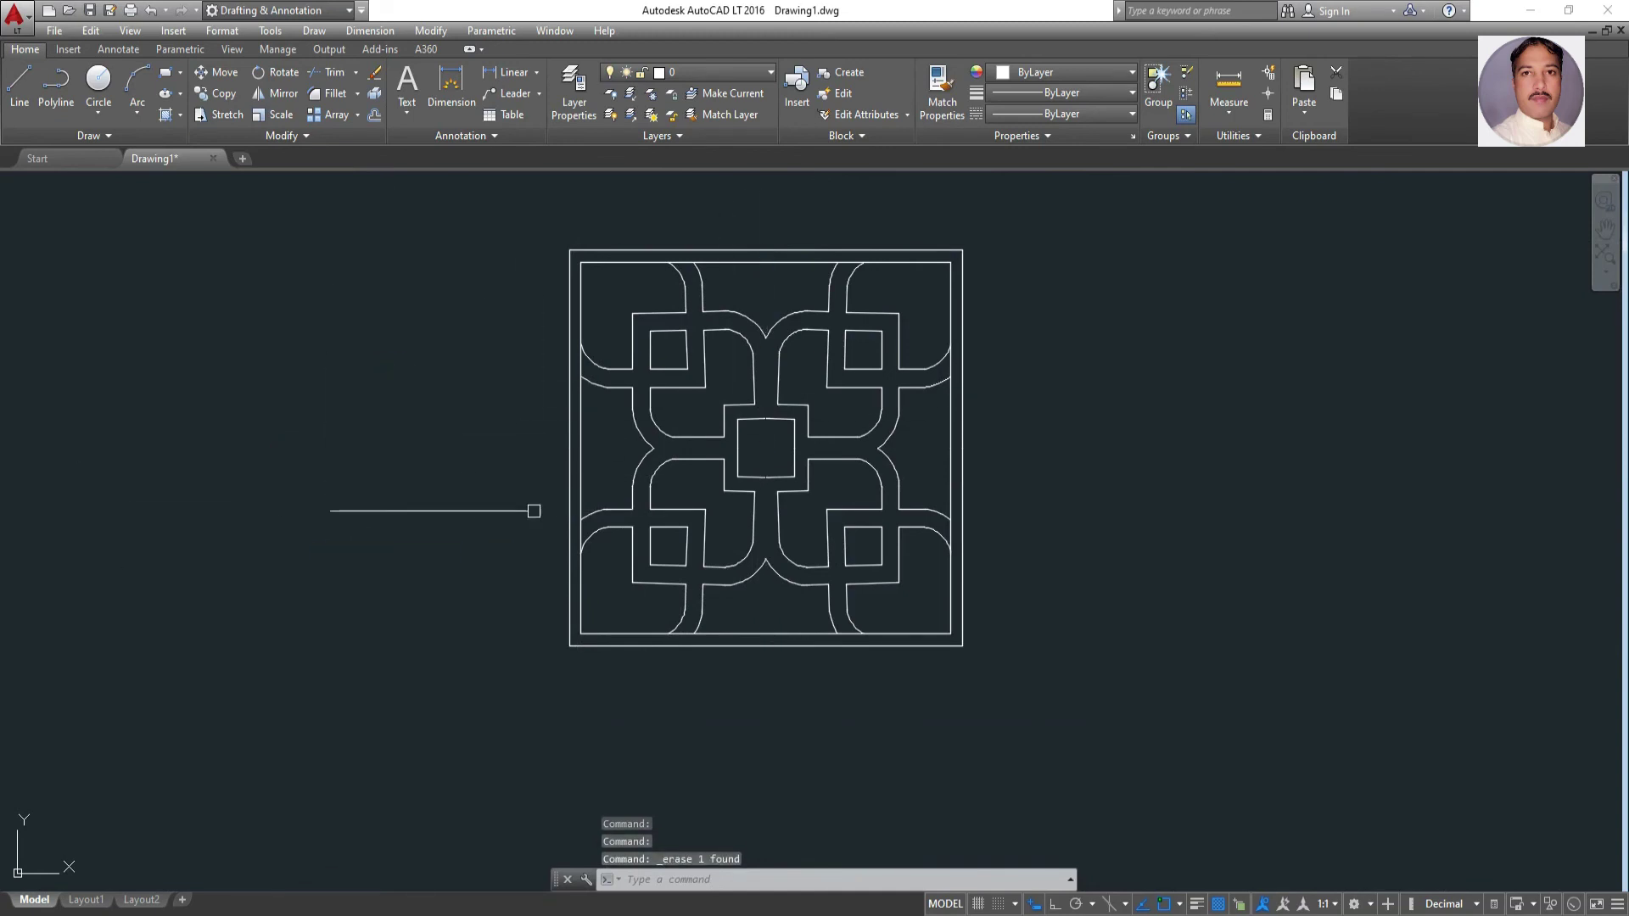
pyautogui.scroll(2, 483, 512)
pyautogui.scroll(-2, 487, 515)
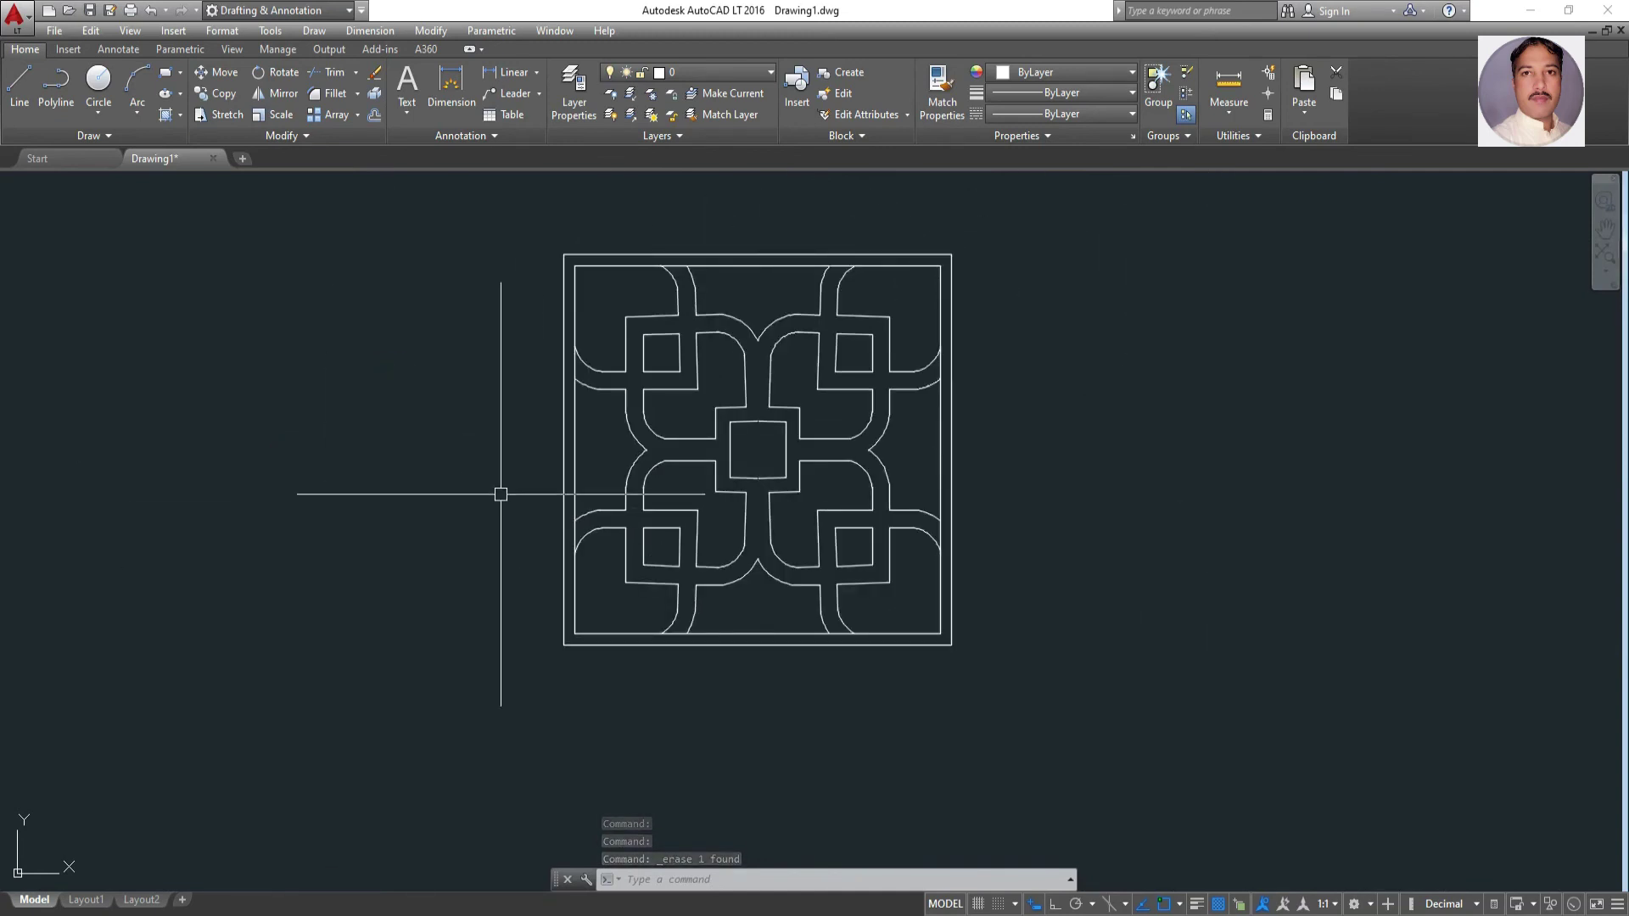
pyautogui.write('ex')
pyautogui.press('Return')
pyautogui.press('Return')
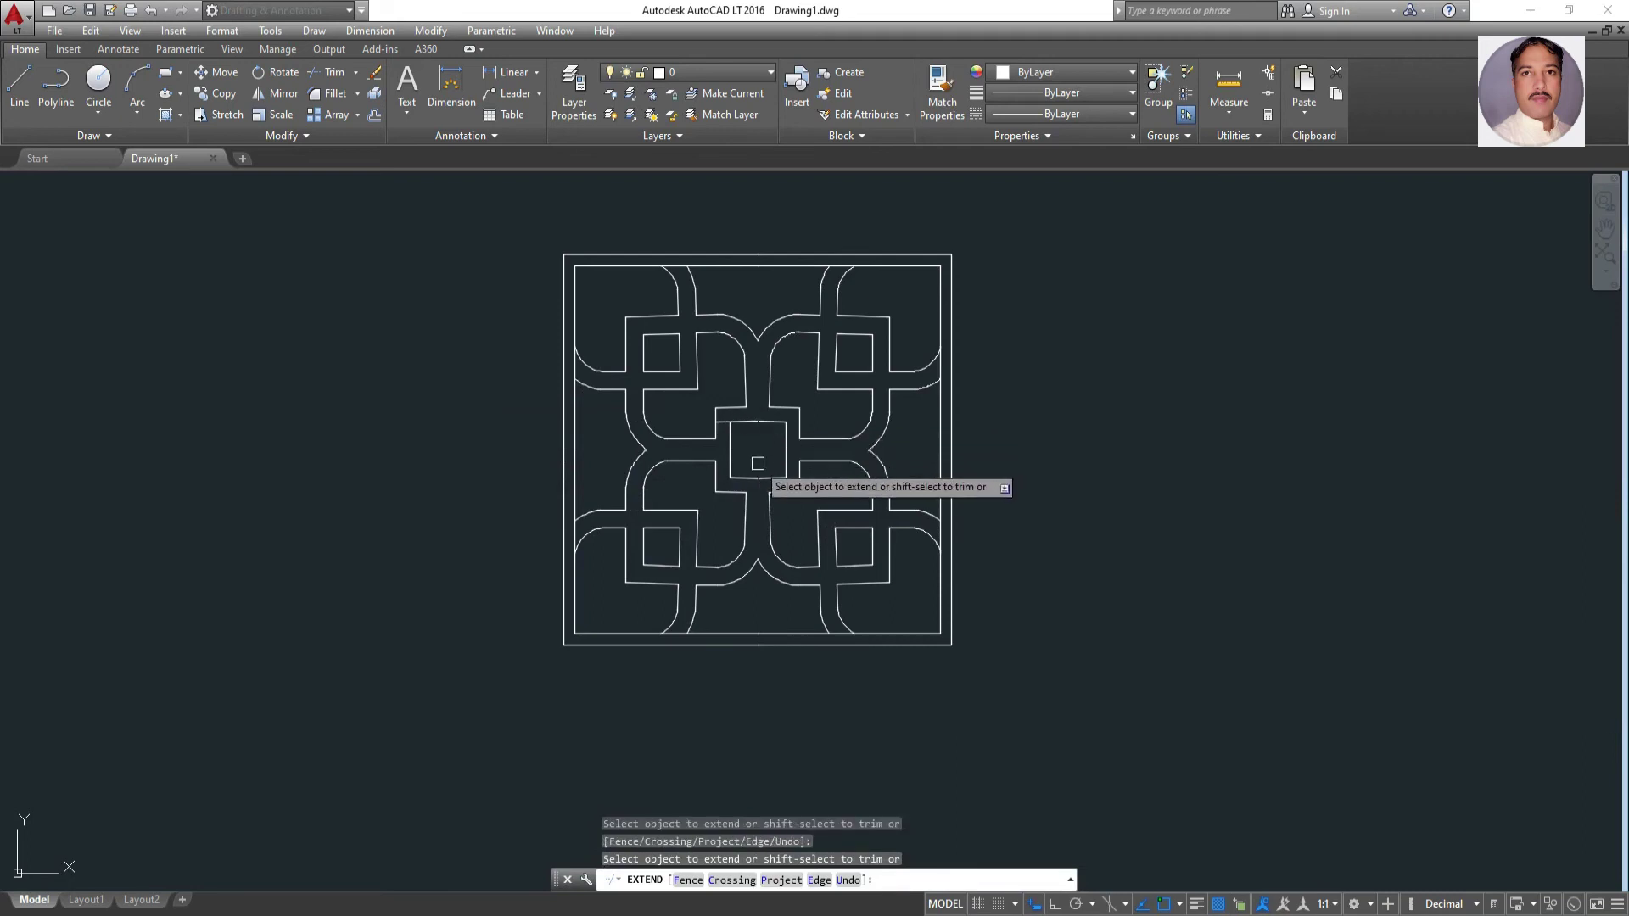
pyautogui.press('Escape')
pyautogui.click(722, 422)
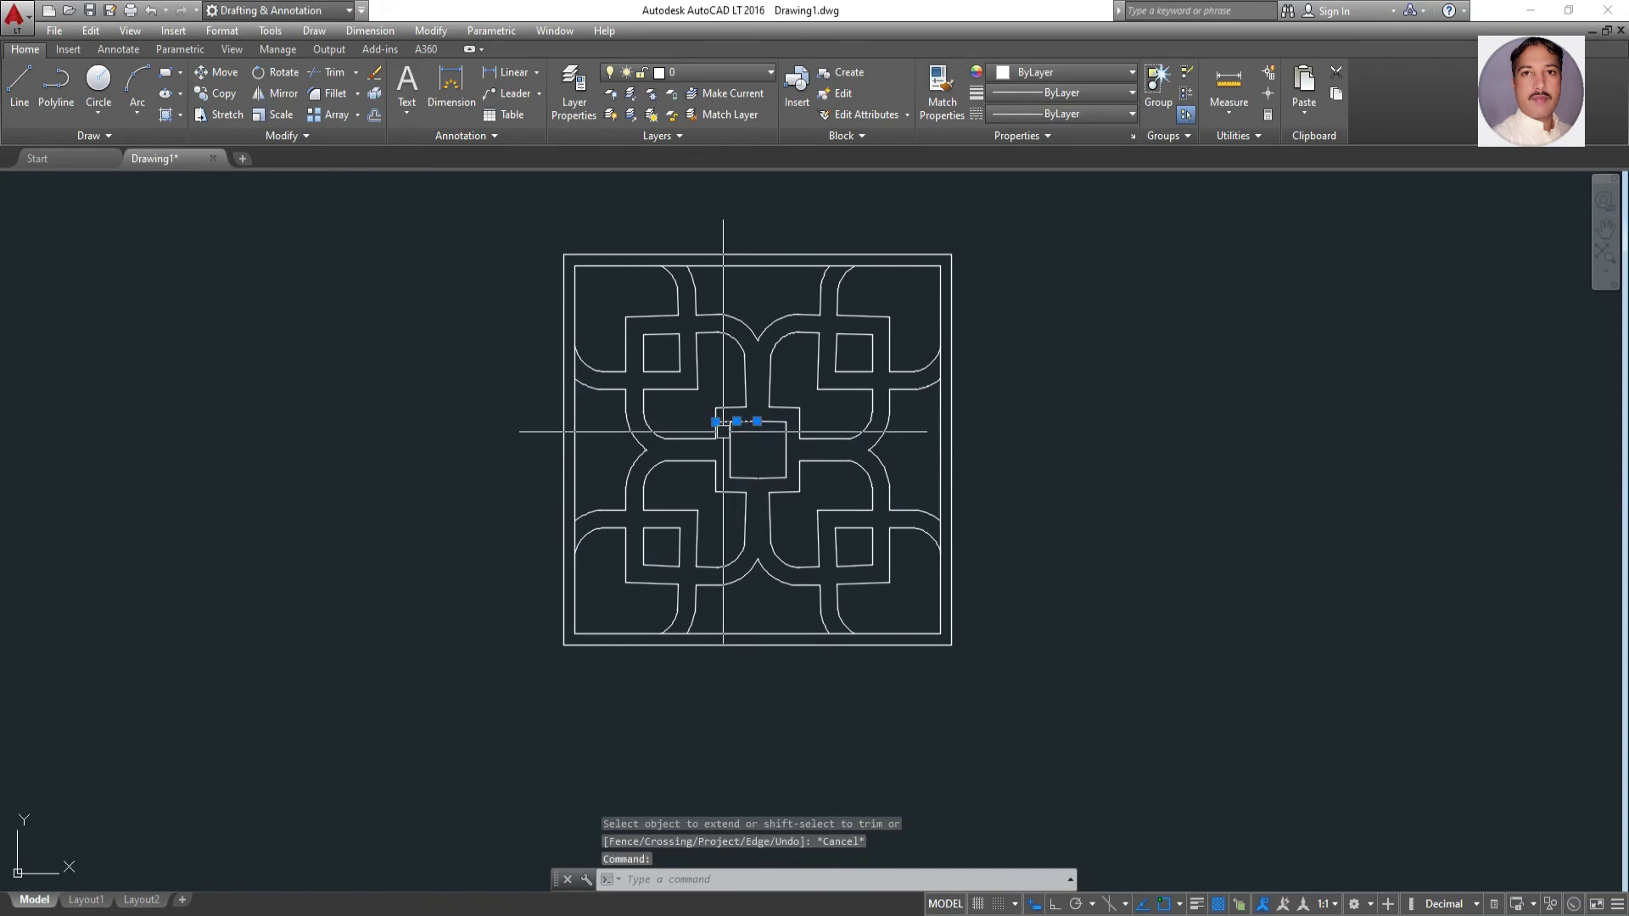
pyautogui.press('Delete')
pyautogui.scroll(2, 724, 447)
pyautogui.scroll(4, 722, 446)
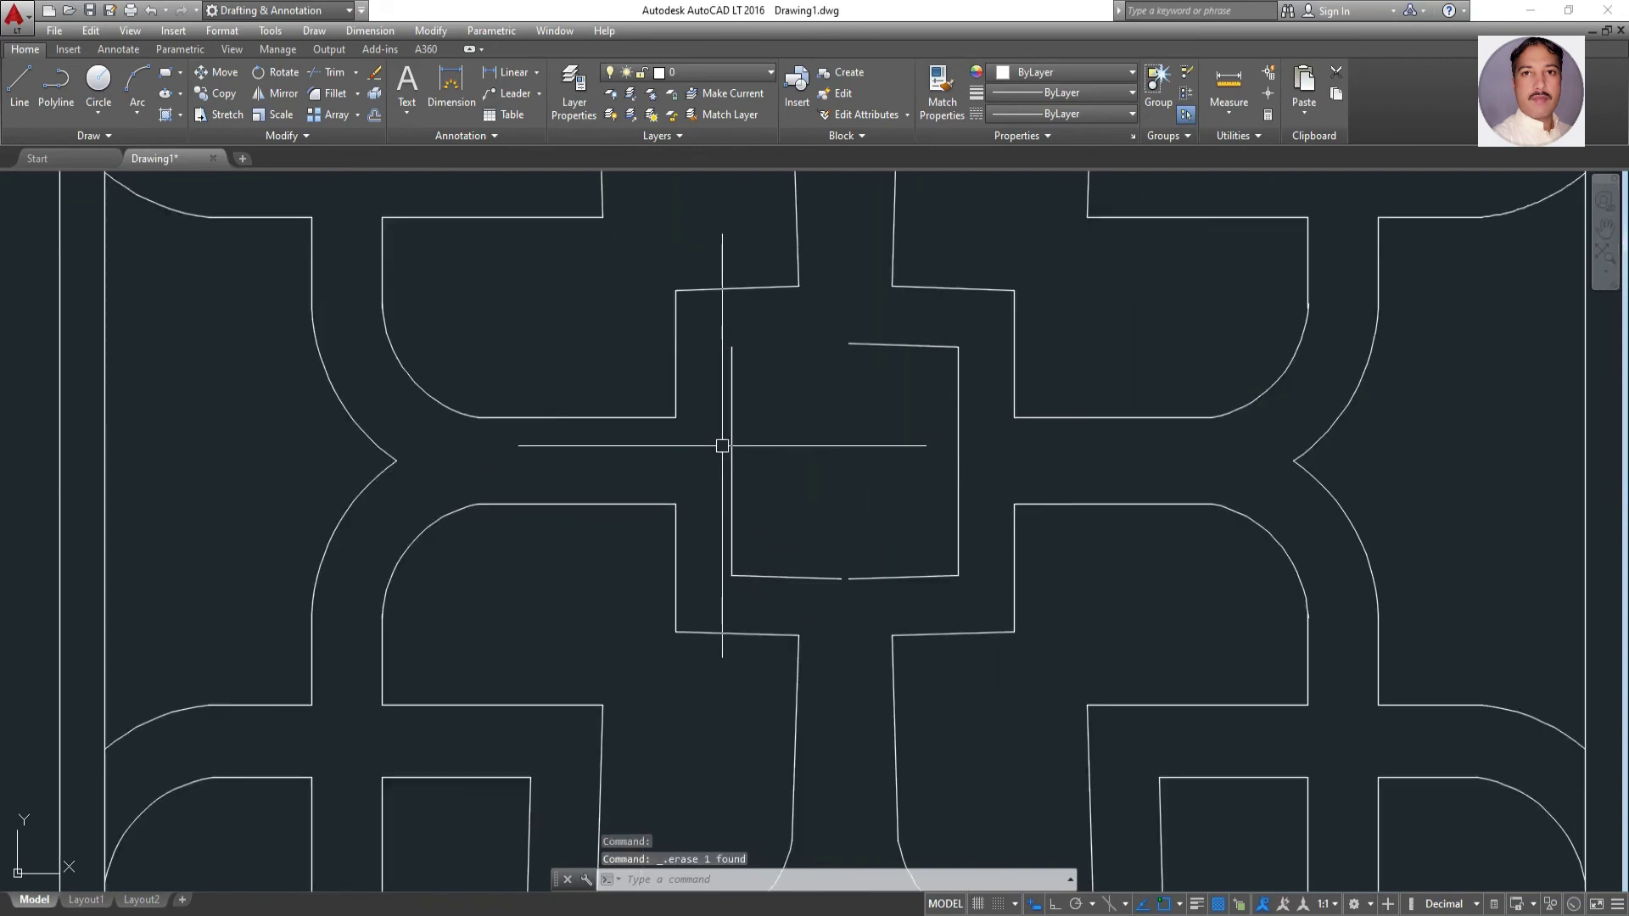
pyautogui.hotkey('ctrl', 'z')
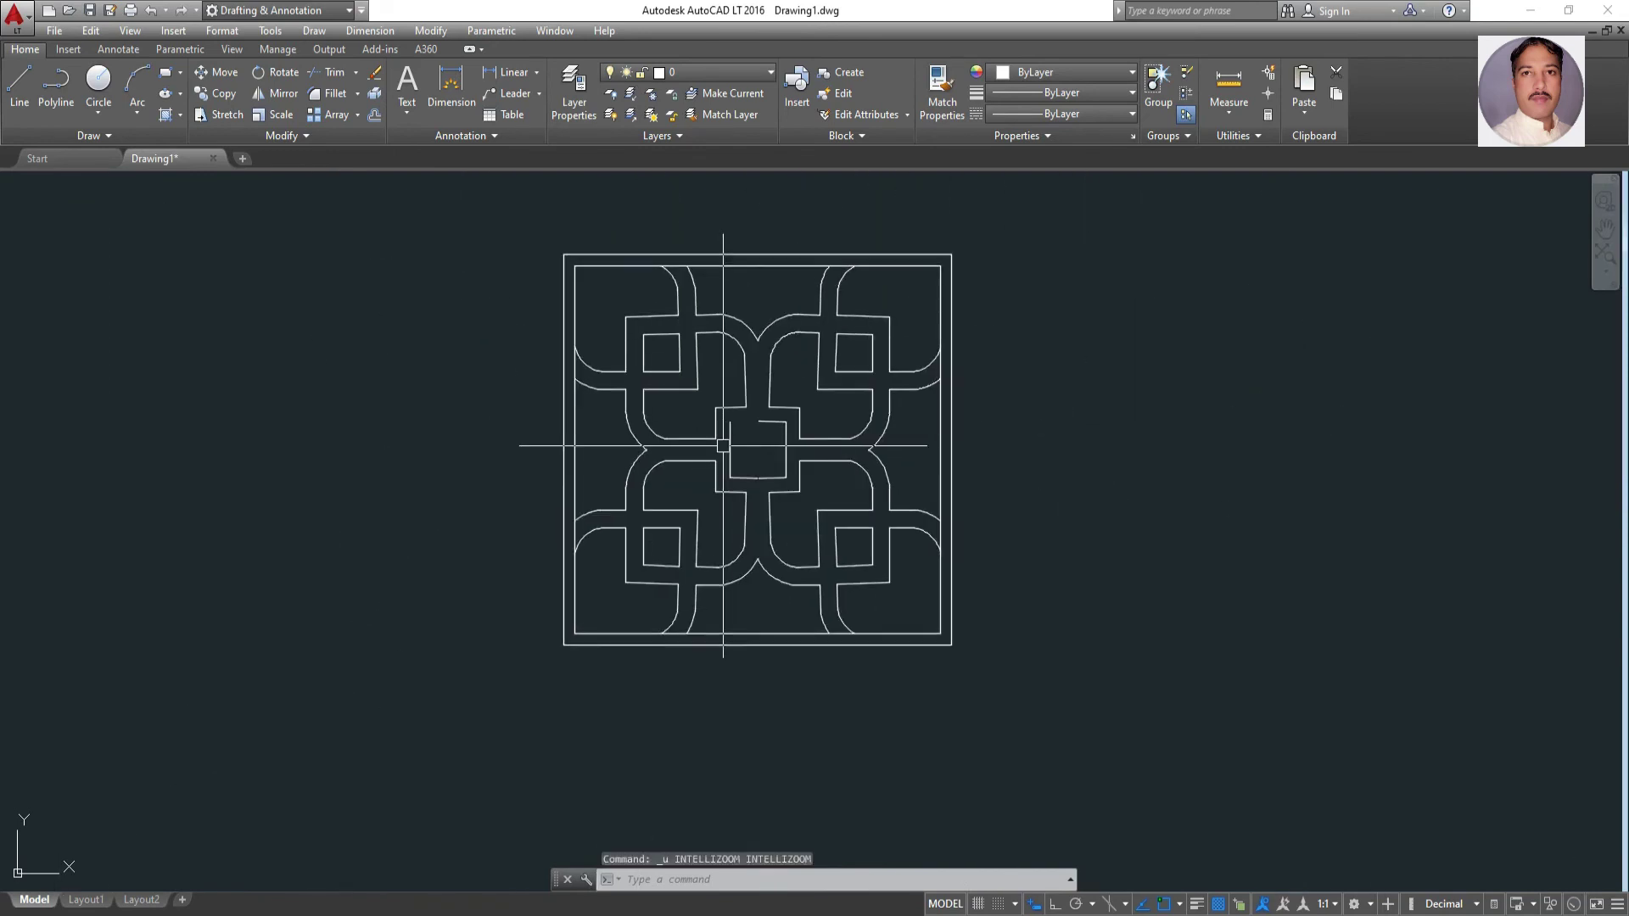
pyautogui.scroll(2, 729, 443)
pyautogui.scroll(2, 722, 436)
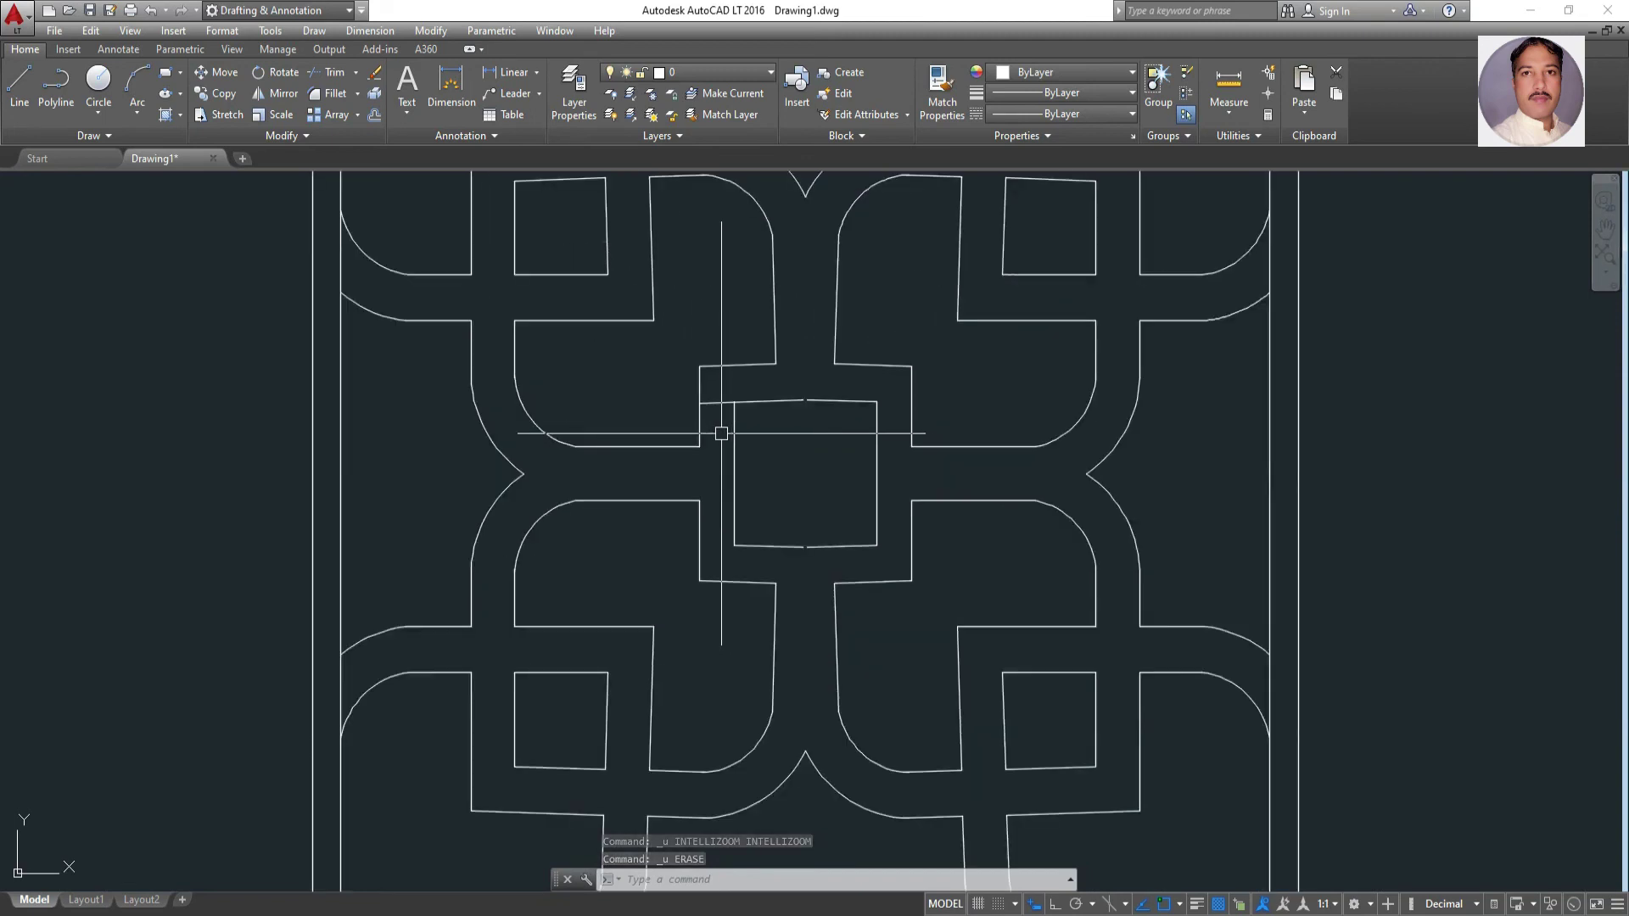
pyautogui.click(325, 72)
pyautogui.press('Return')
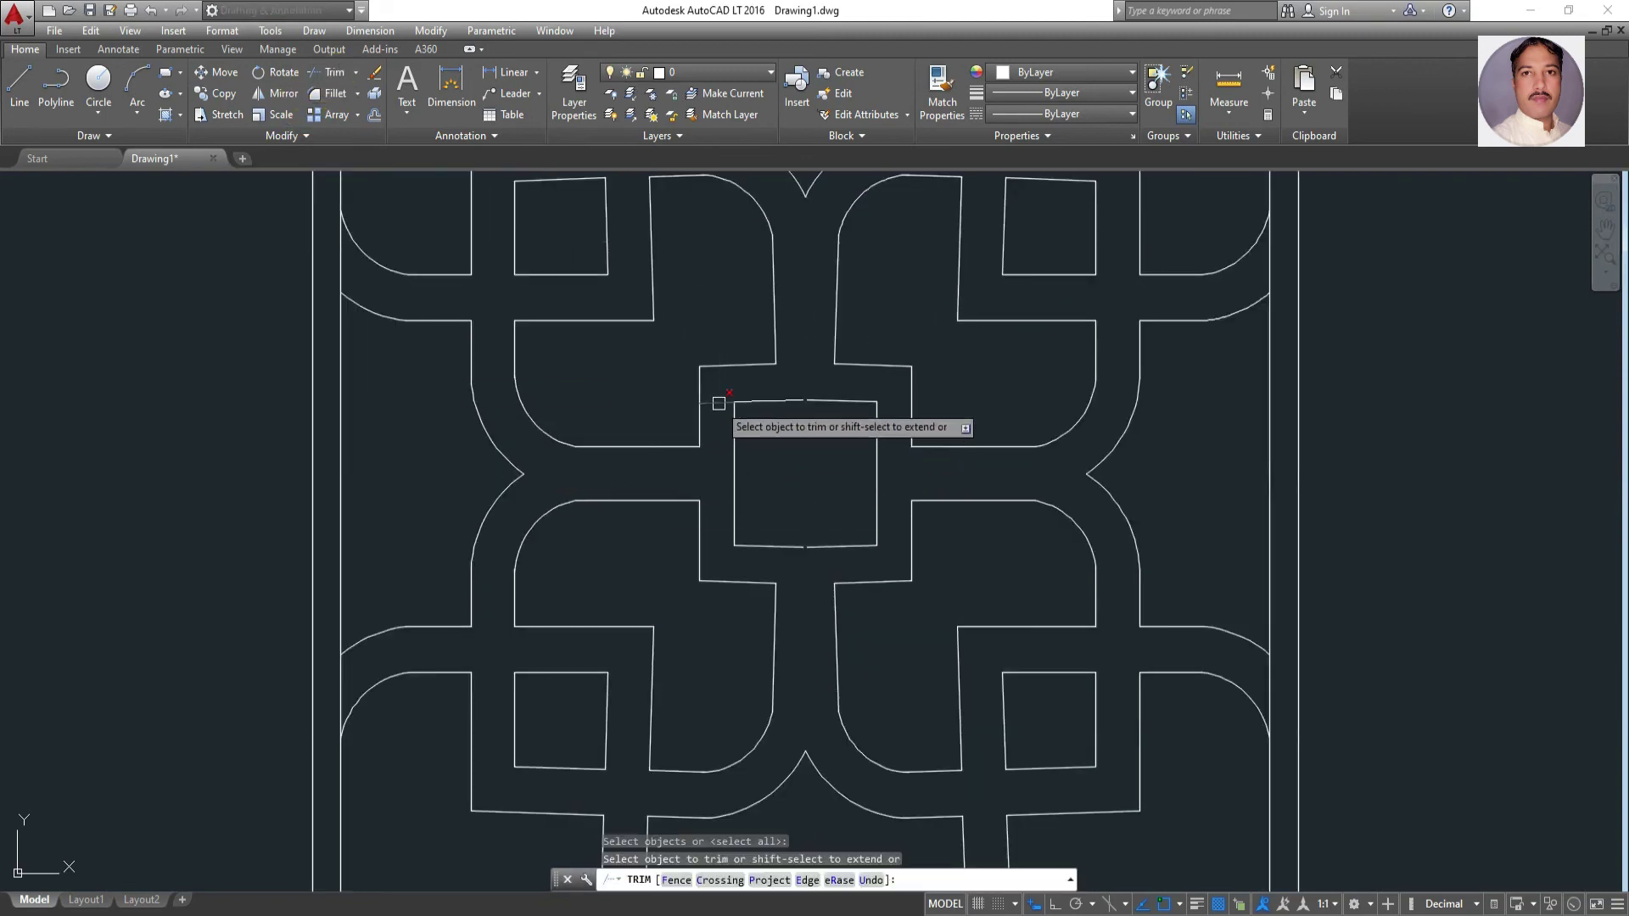
pyautogui.scroll(-2, 762, 449)
pyautogui.scroll(4, 762, 449)
pyautogui.scroll(1, 793, 437)
pyautogui.scroll(-1, 793, 436)
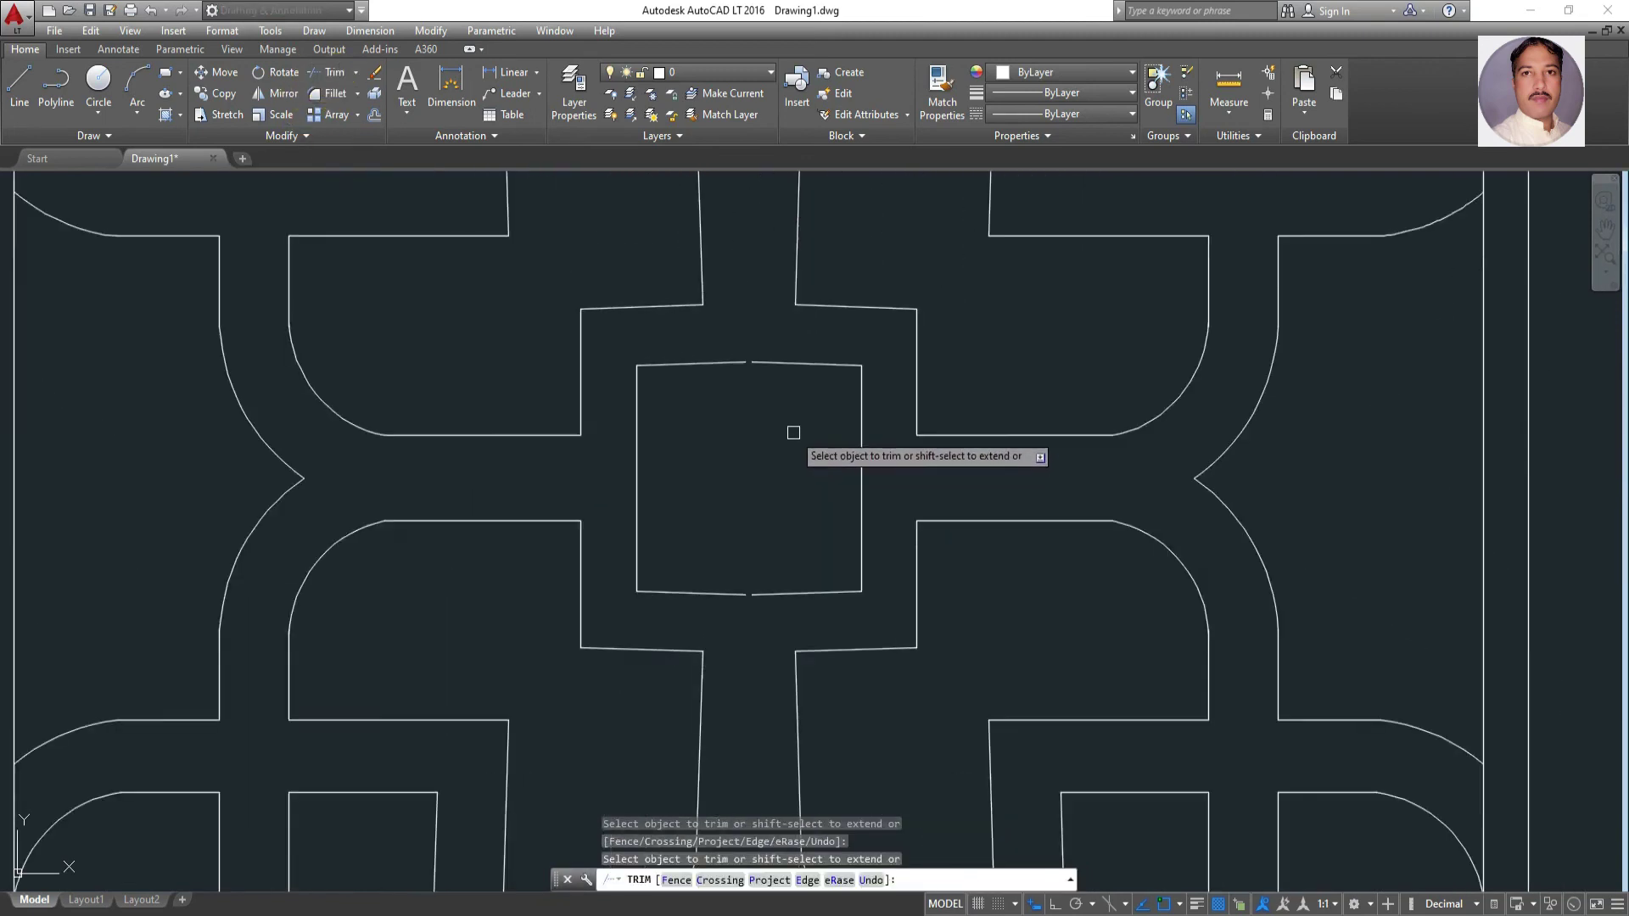
pyautogui.press('Escape')
pyautogui.press('Escape')
pyautogui.press('Escape')
pyautogui.click(1615, 831)
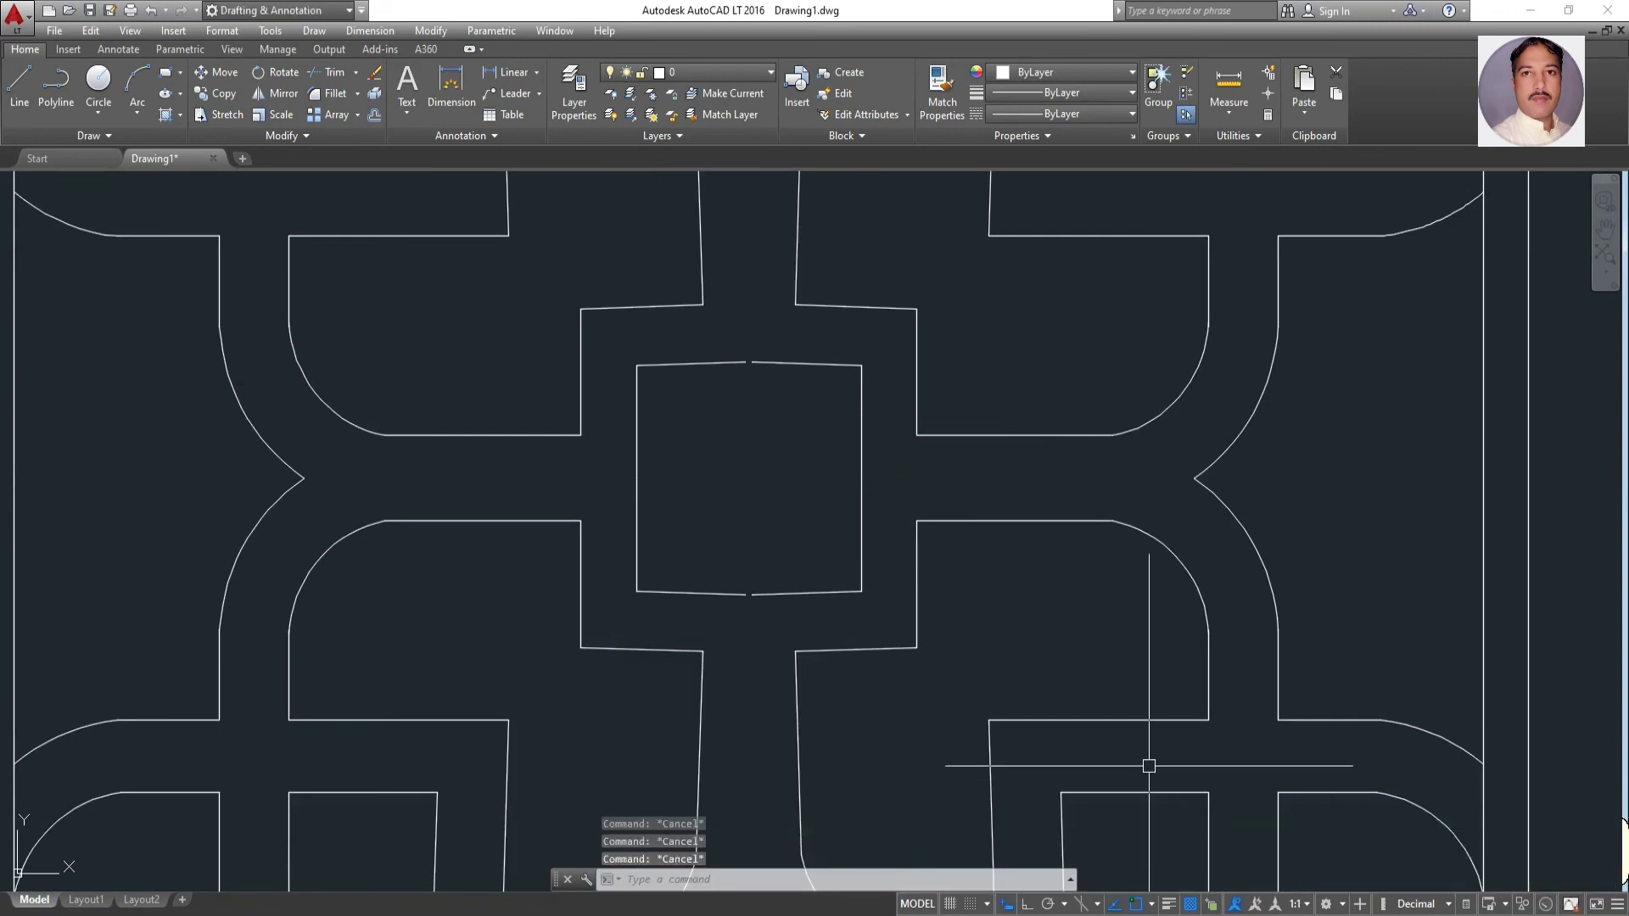
# Draw a rectangle around the lattice's central square
pyautogui.click(165, 72)
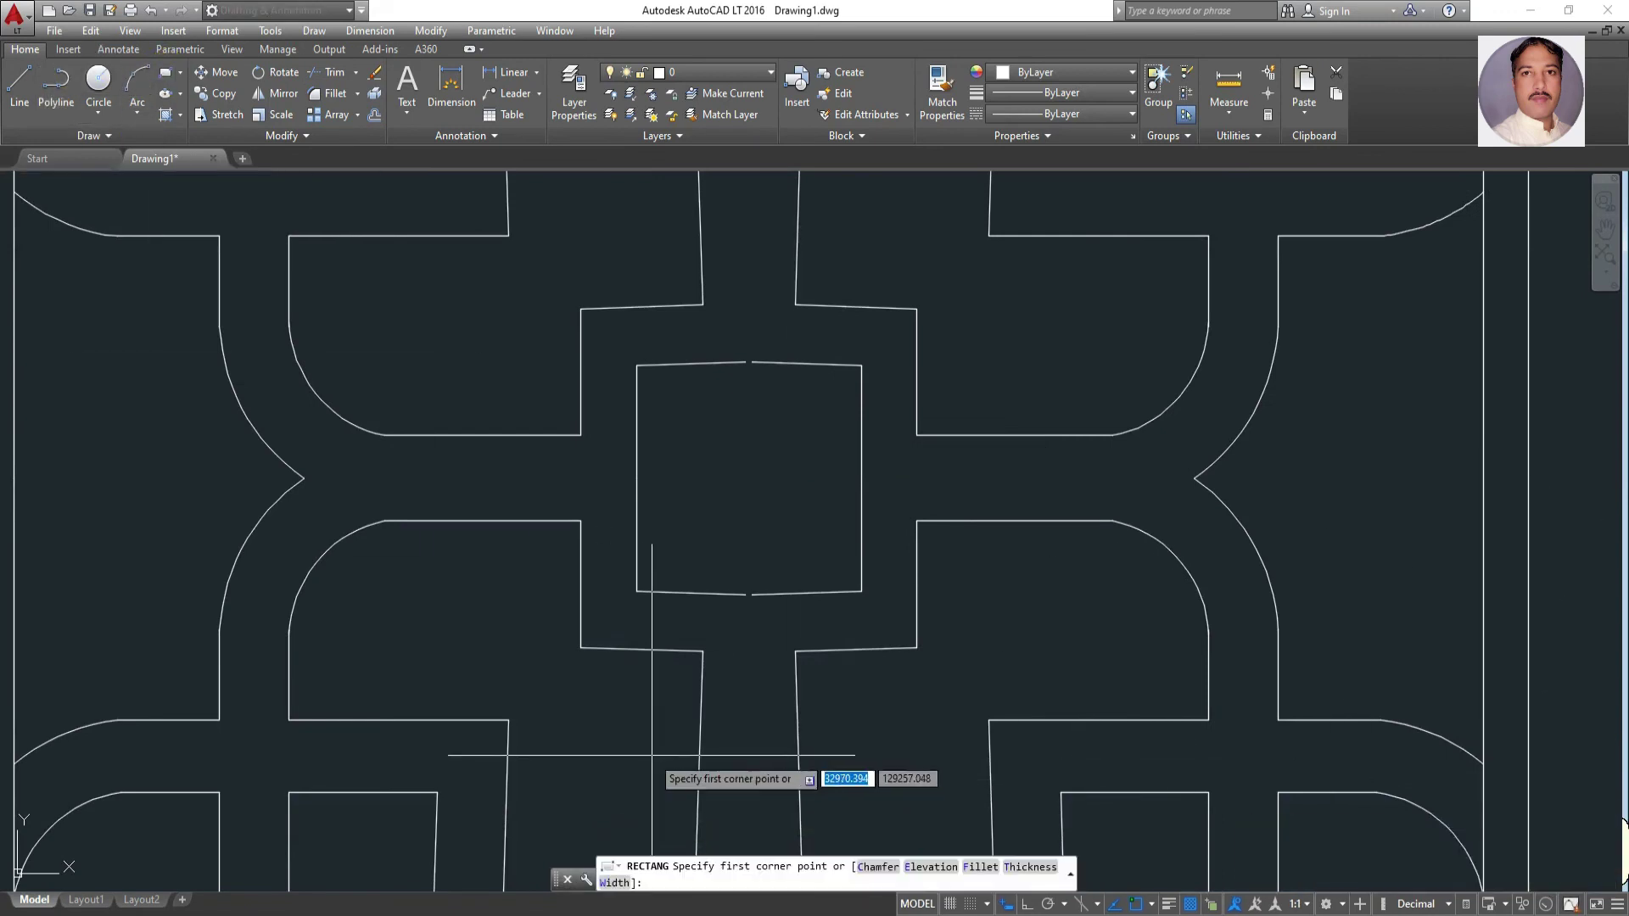
pyautogui.click(581, 648)
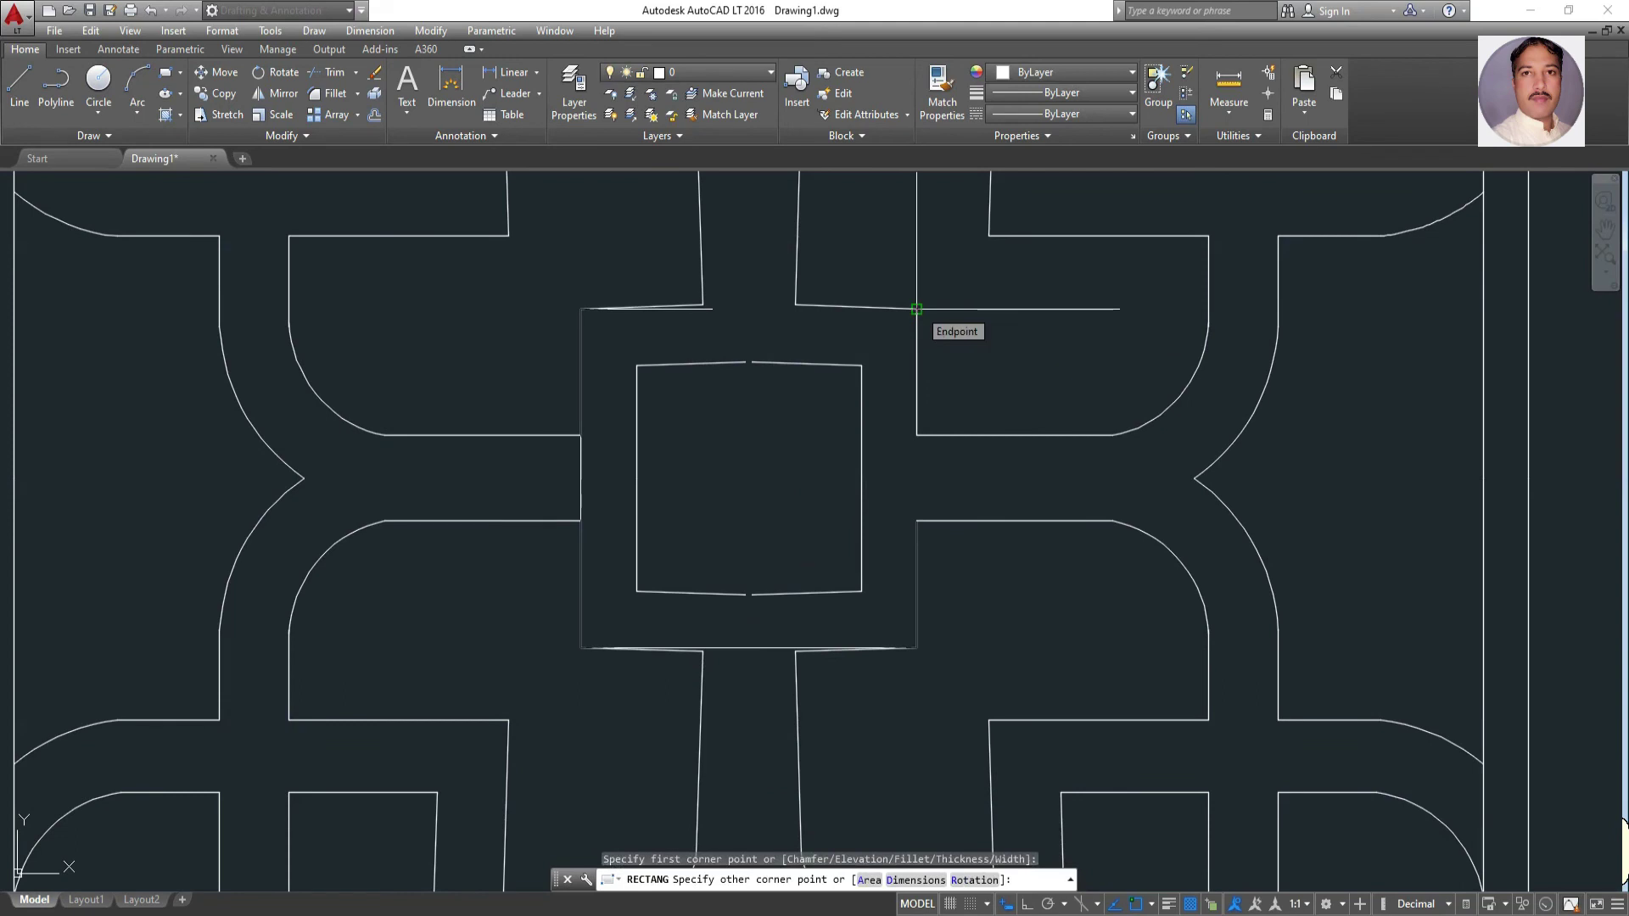
pyautogui.click(916, 309)
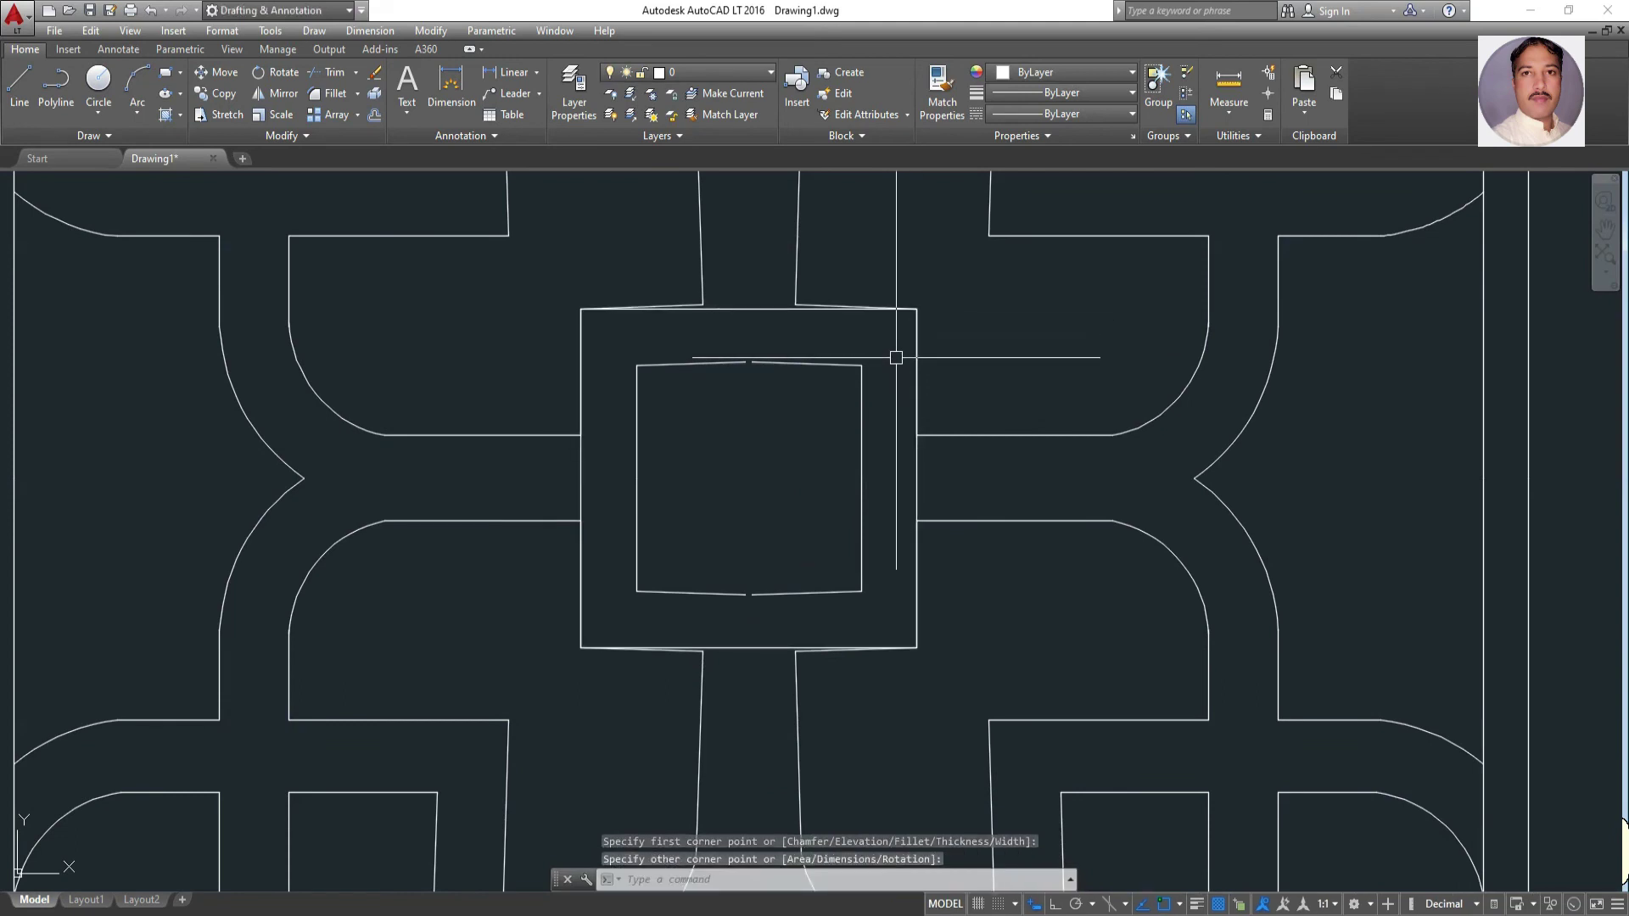
pyautogui.press('Escape')
pyautogui.scroll(-4, 896, 358)
pyautogui.scroll(2, 893, 353)
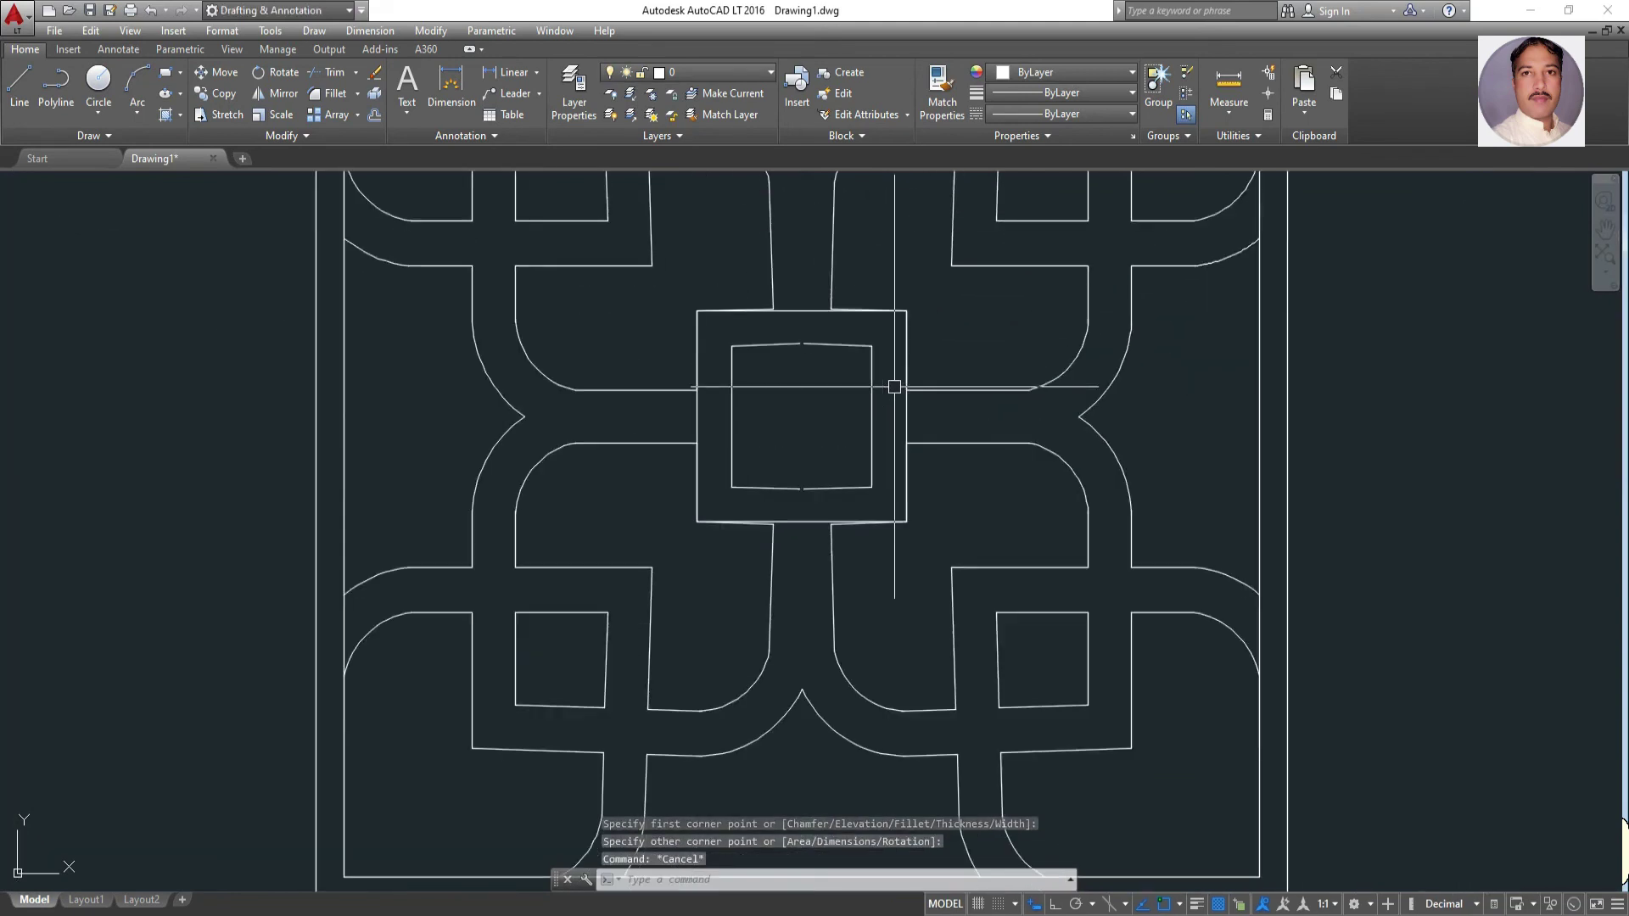
pyautogui.click(888, 340)
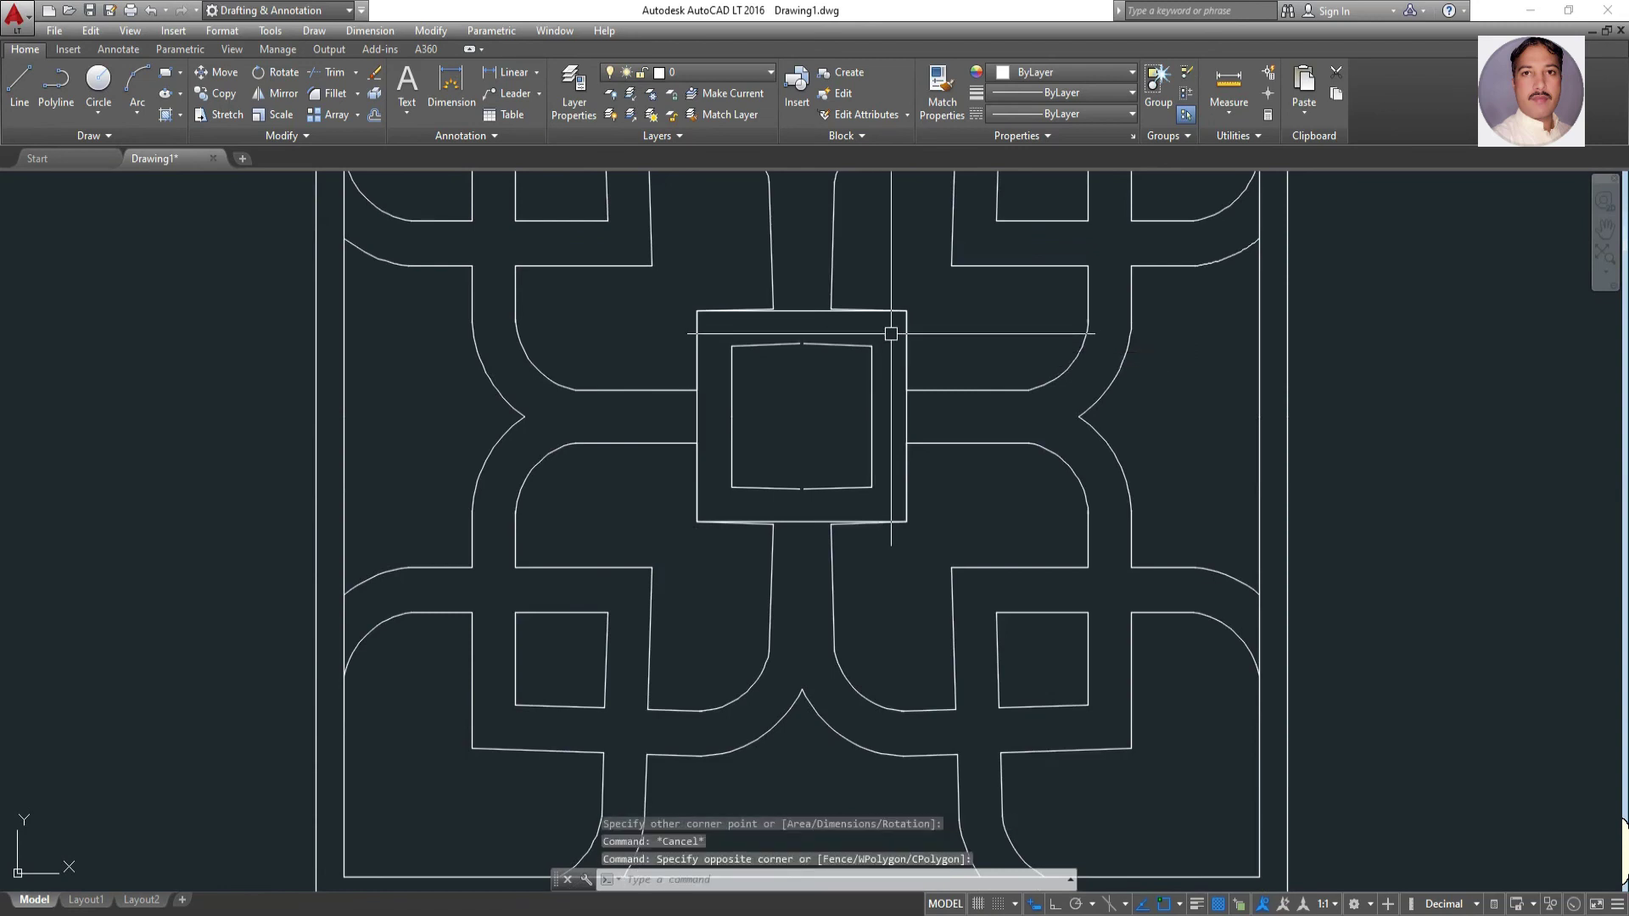
# Erase the old inner square inside the central square
pyautogui.click(447, 82)
pyautogui.click(871, 416)
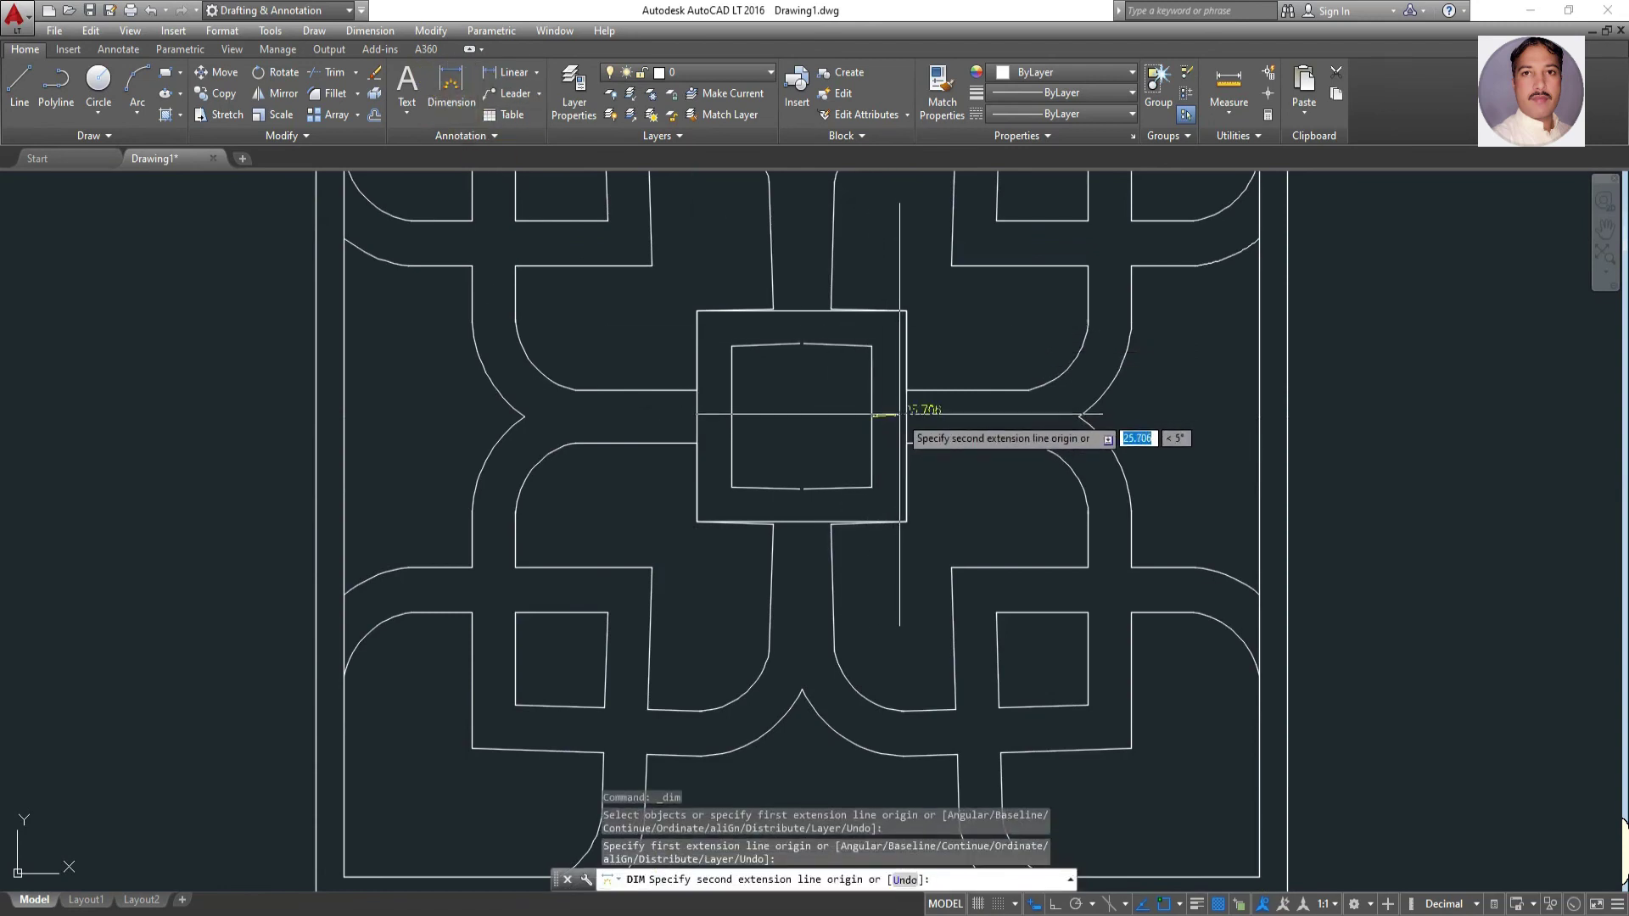
pyautogui.press('Escape')
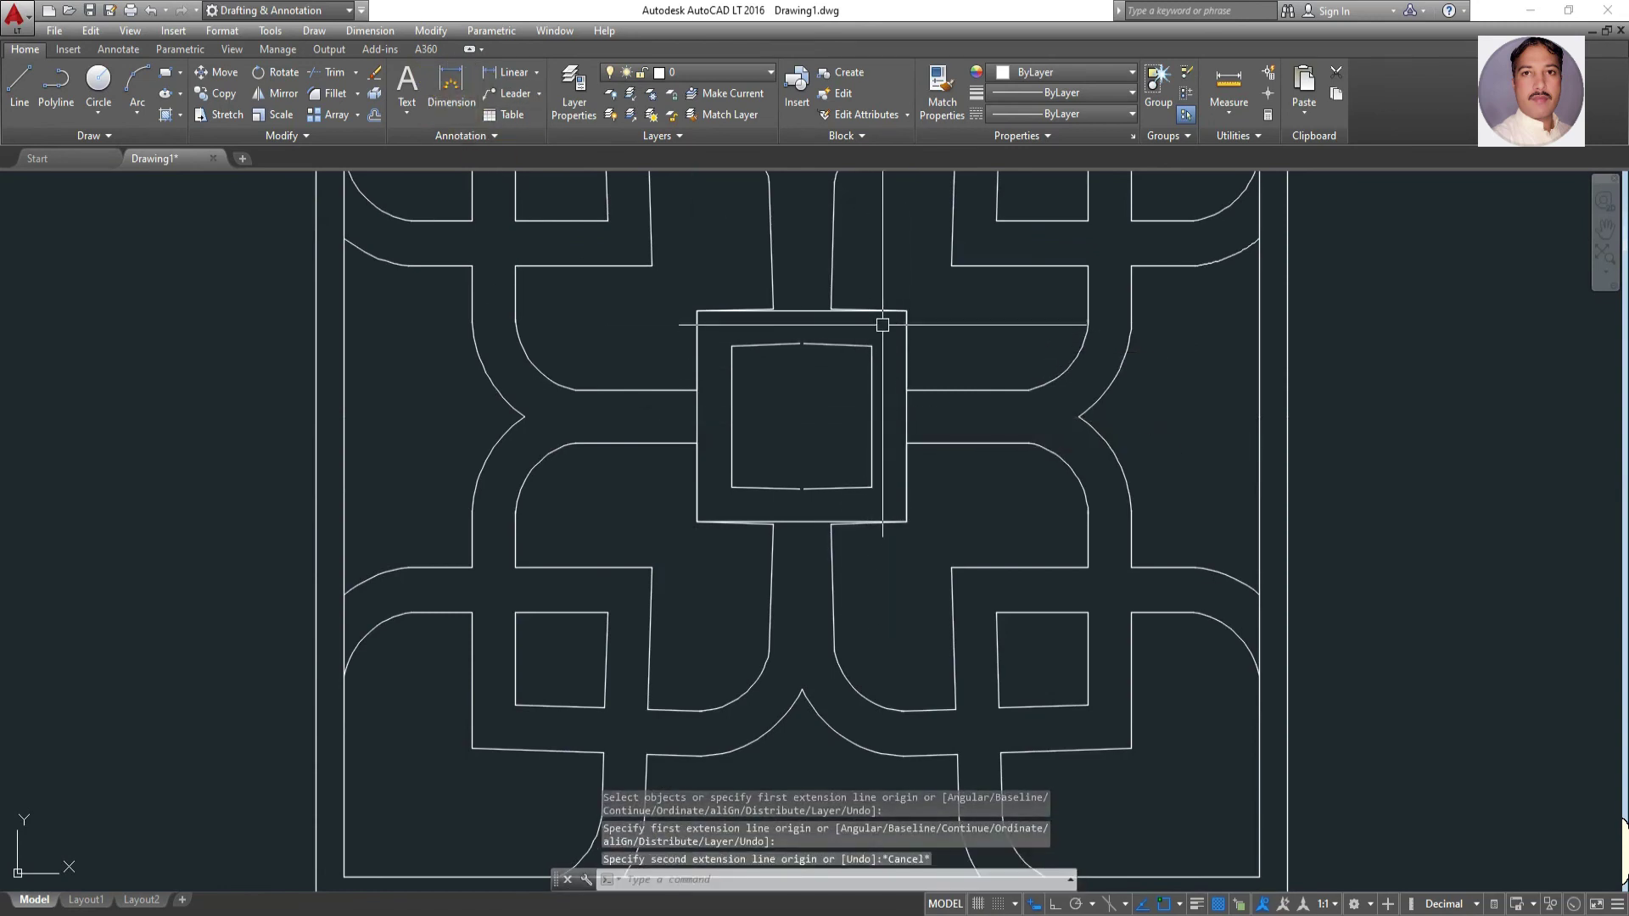
pyautogui.click(883, 324)
pyautogui.click(727, 508)
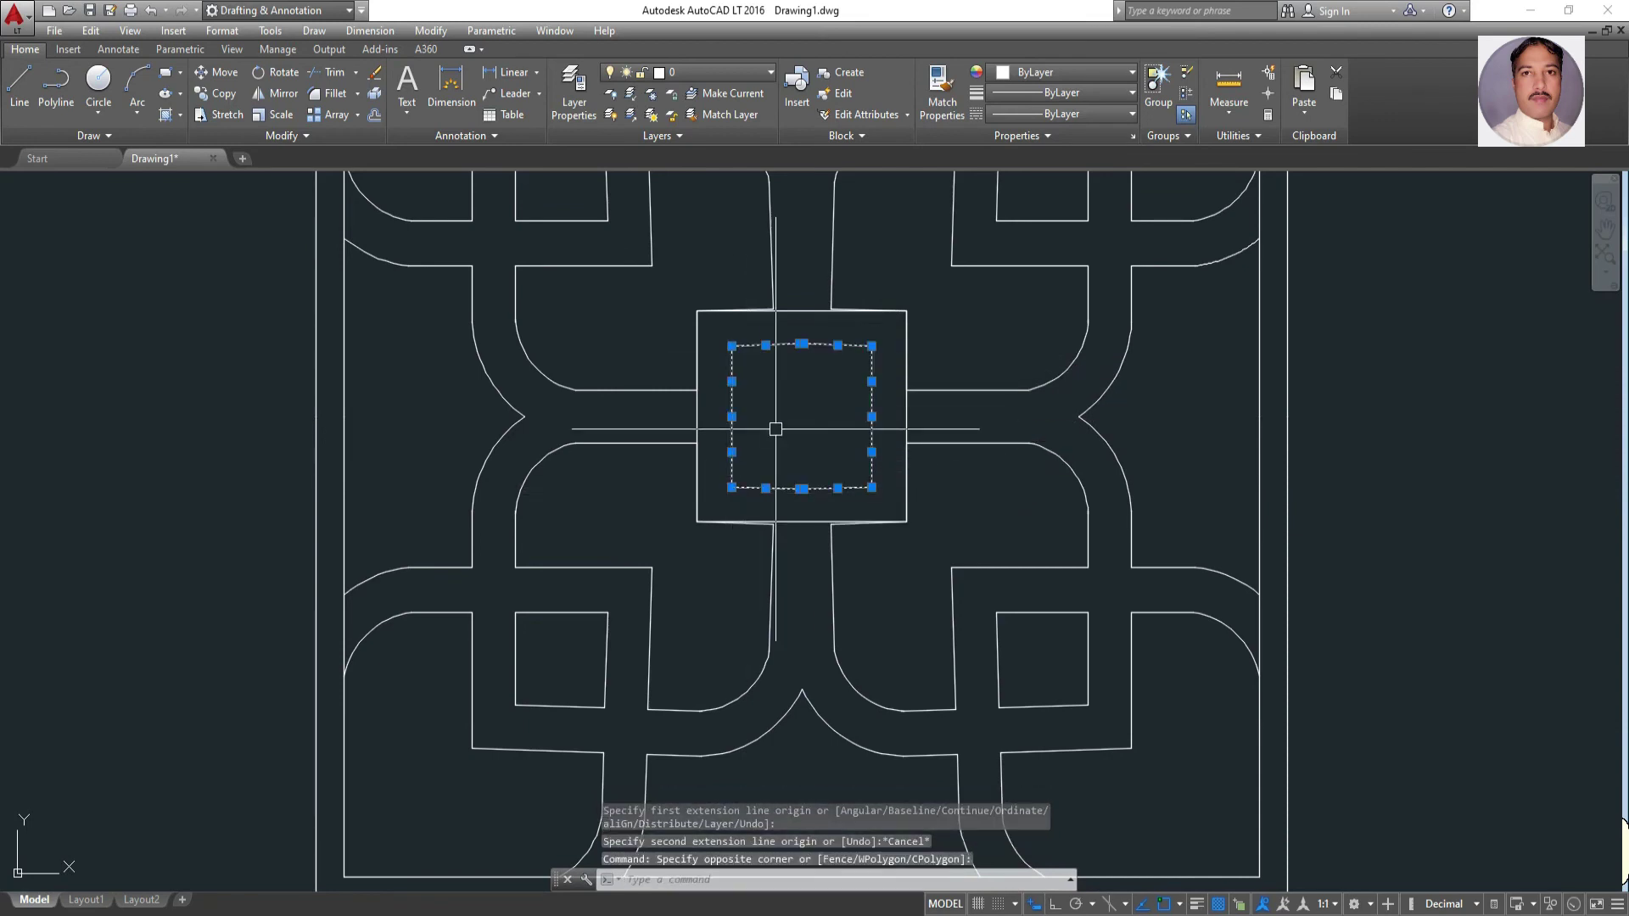
pyautogui.rightClick(775, 430)
pyautogui.click(814, 527)
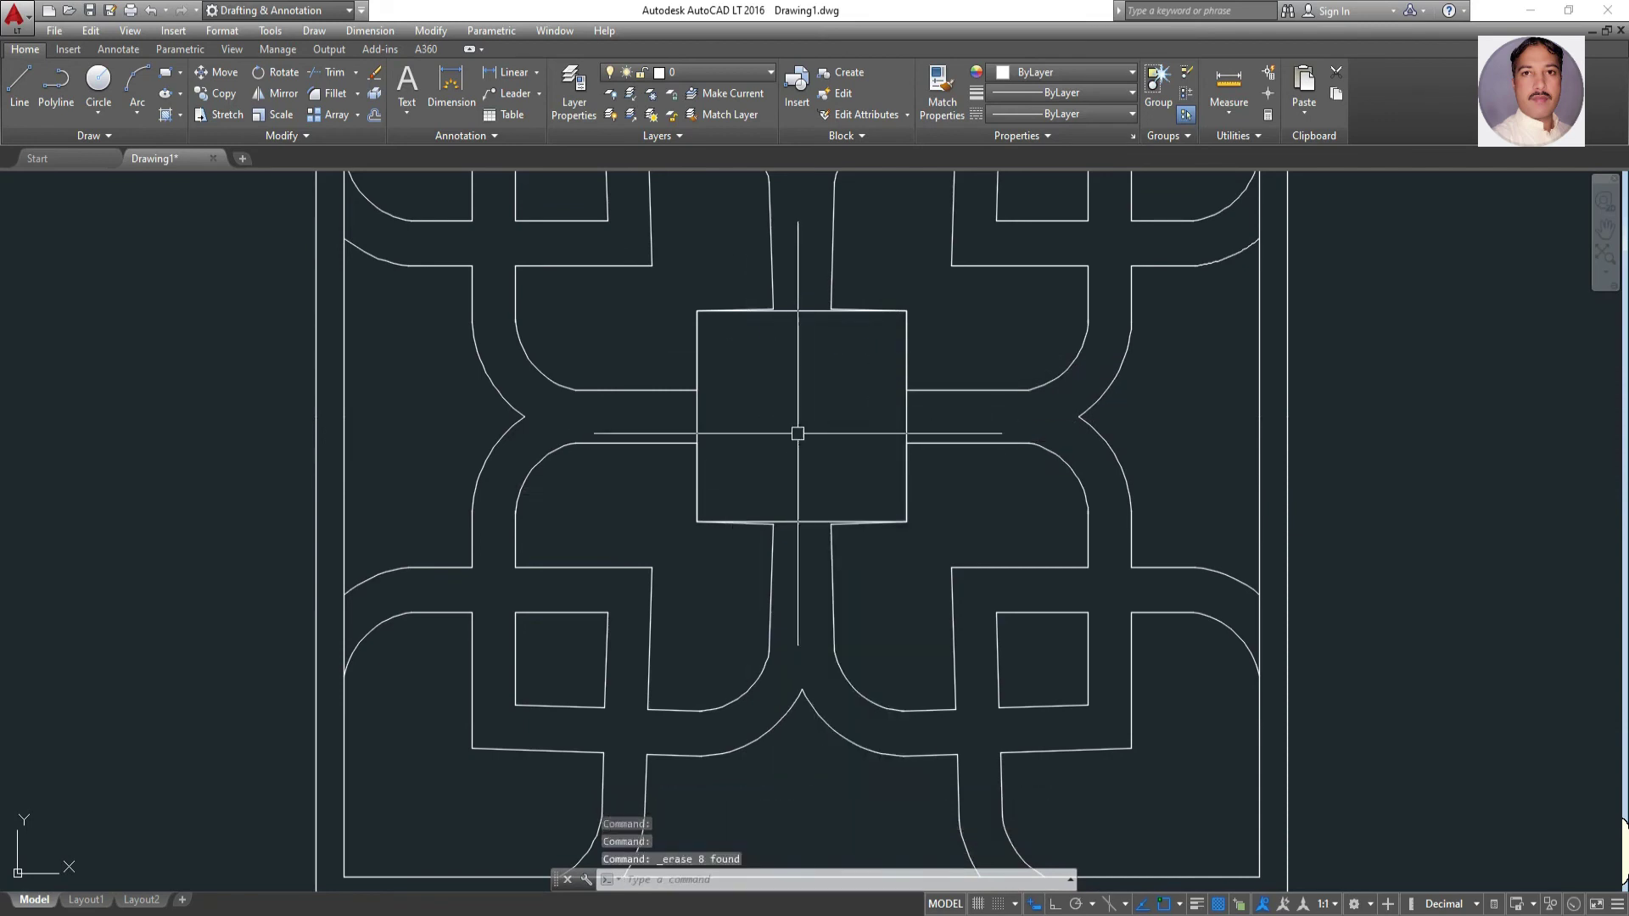
# Offset the new square 32 units inward to create a smaller inner square
pyautogui.click(378, 127)
pyautogui.write('32')
pyautogui.press('Return')
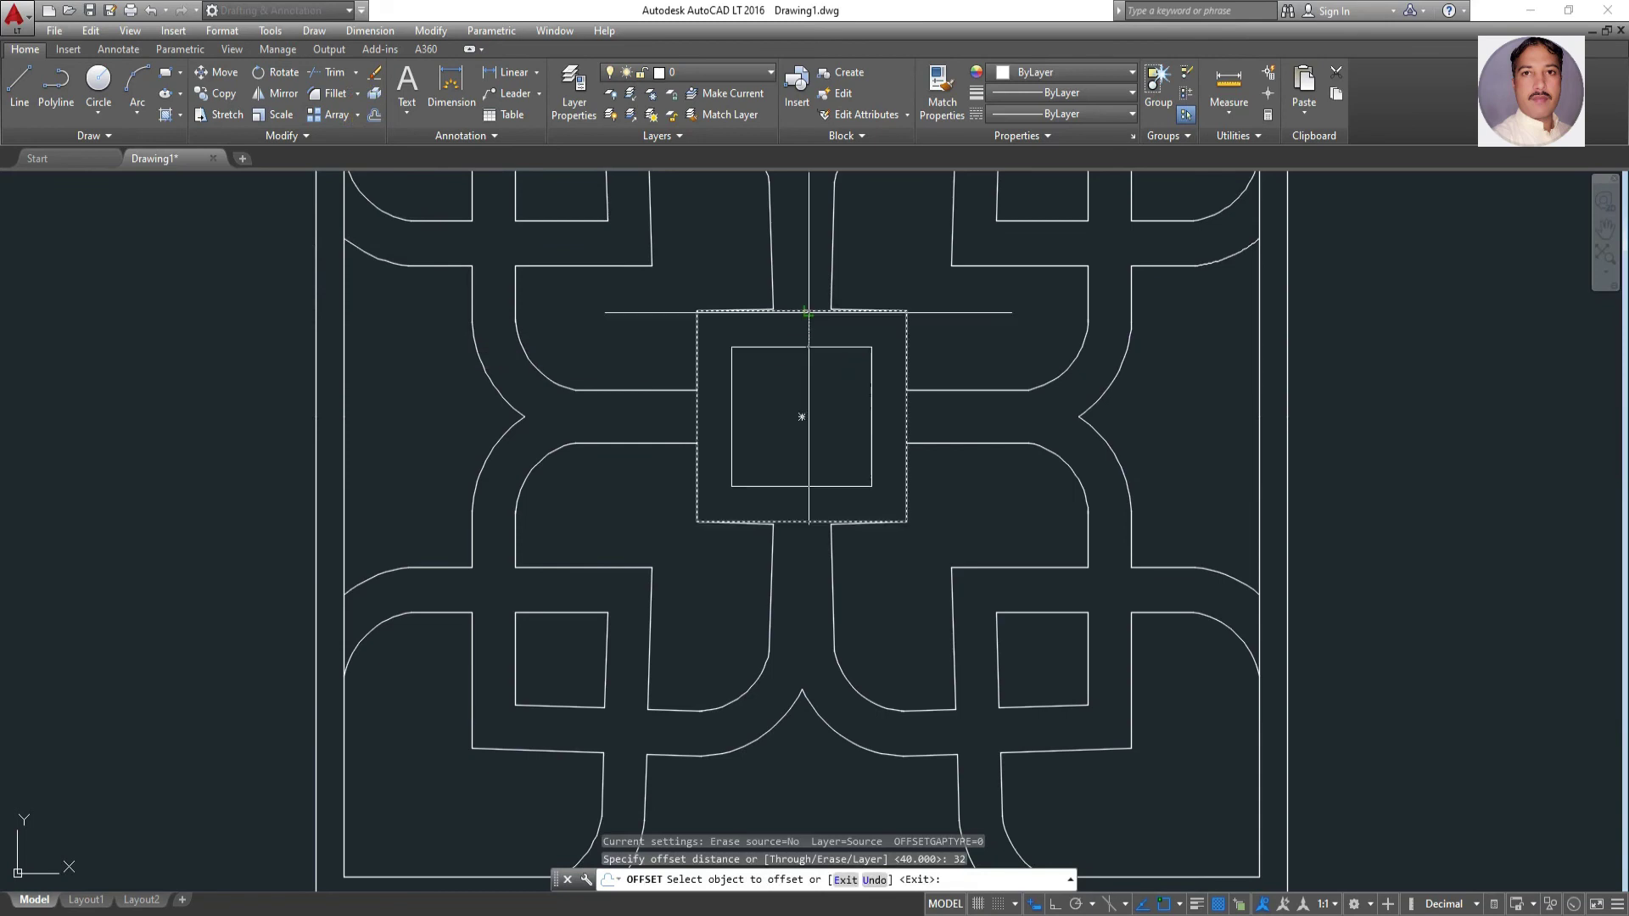
pyautogui.click(808, 314)
pyautogui.click(804, 335)
pyautogui.scroll(4, 713, 288)
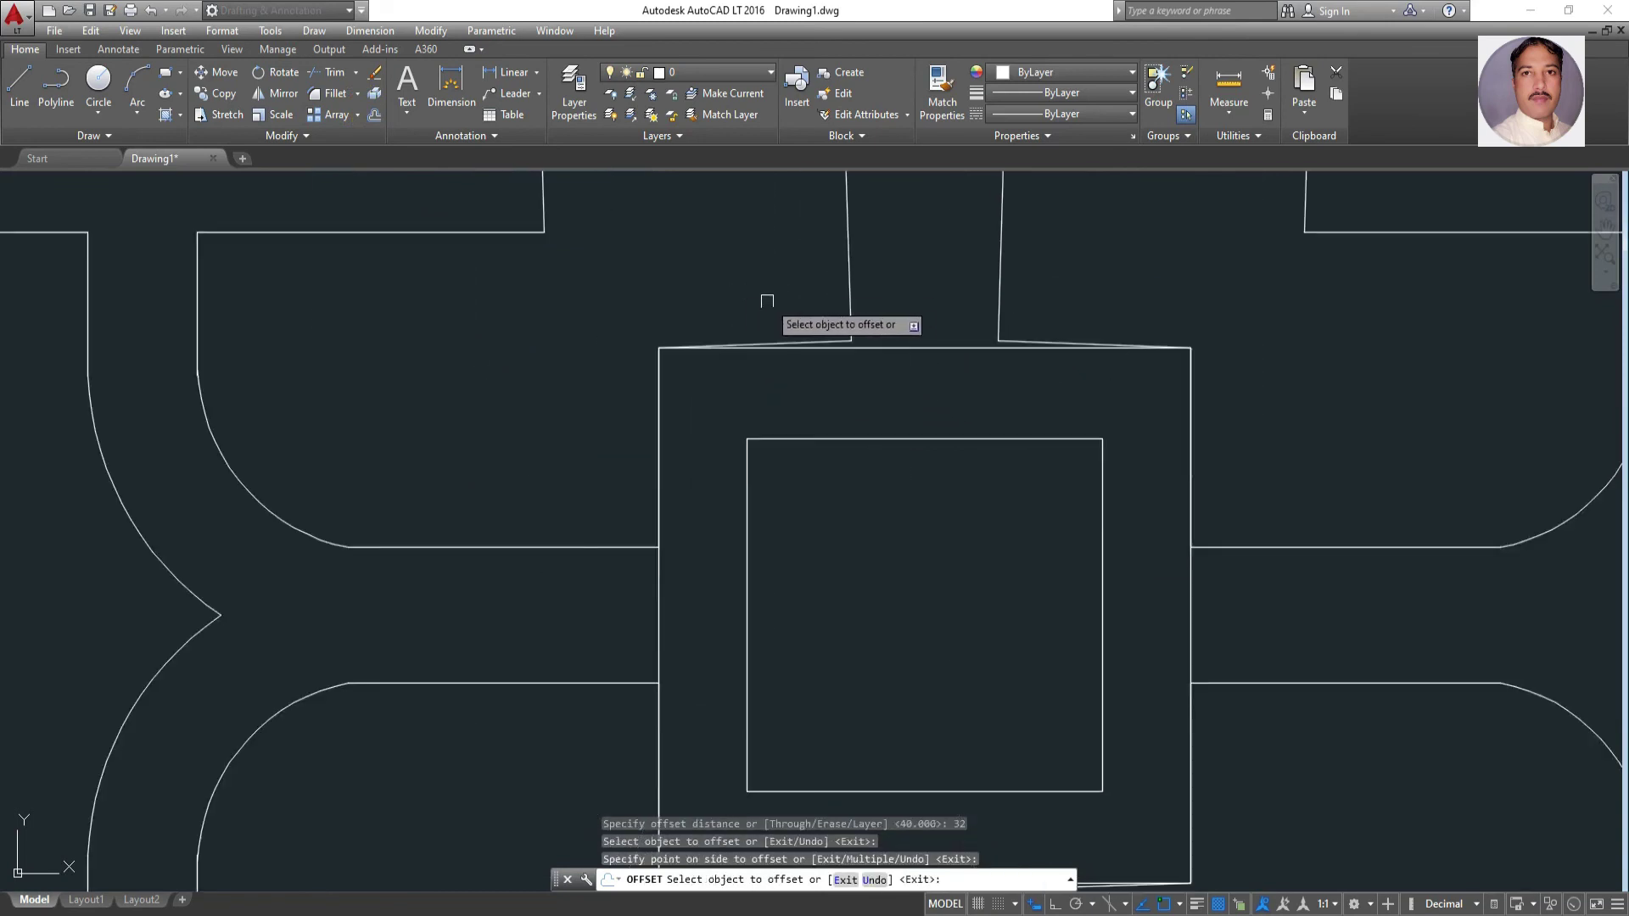
# Erase the four stray slanted lines near the central square and view the whole pattern
pyautogui.click(806, 340)
pyautogui.press('Escape')
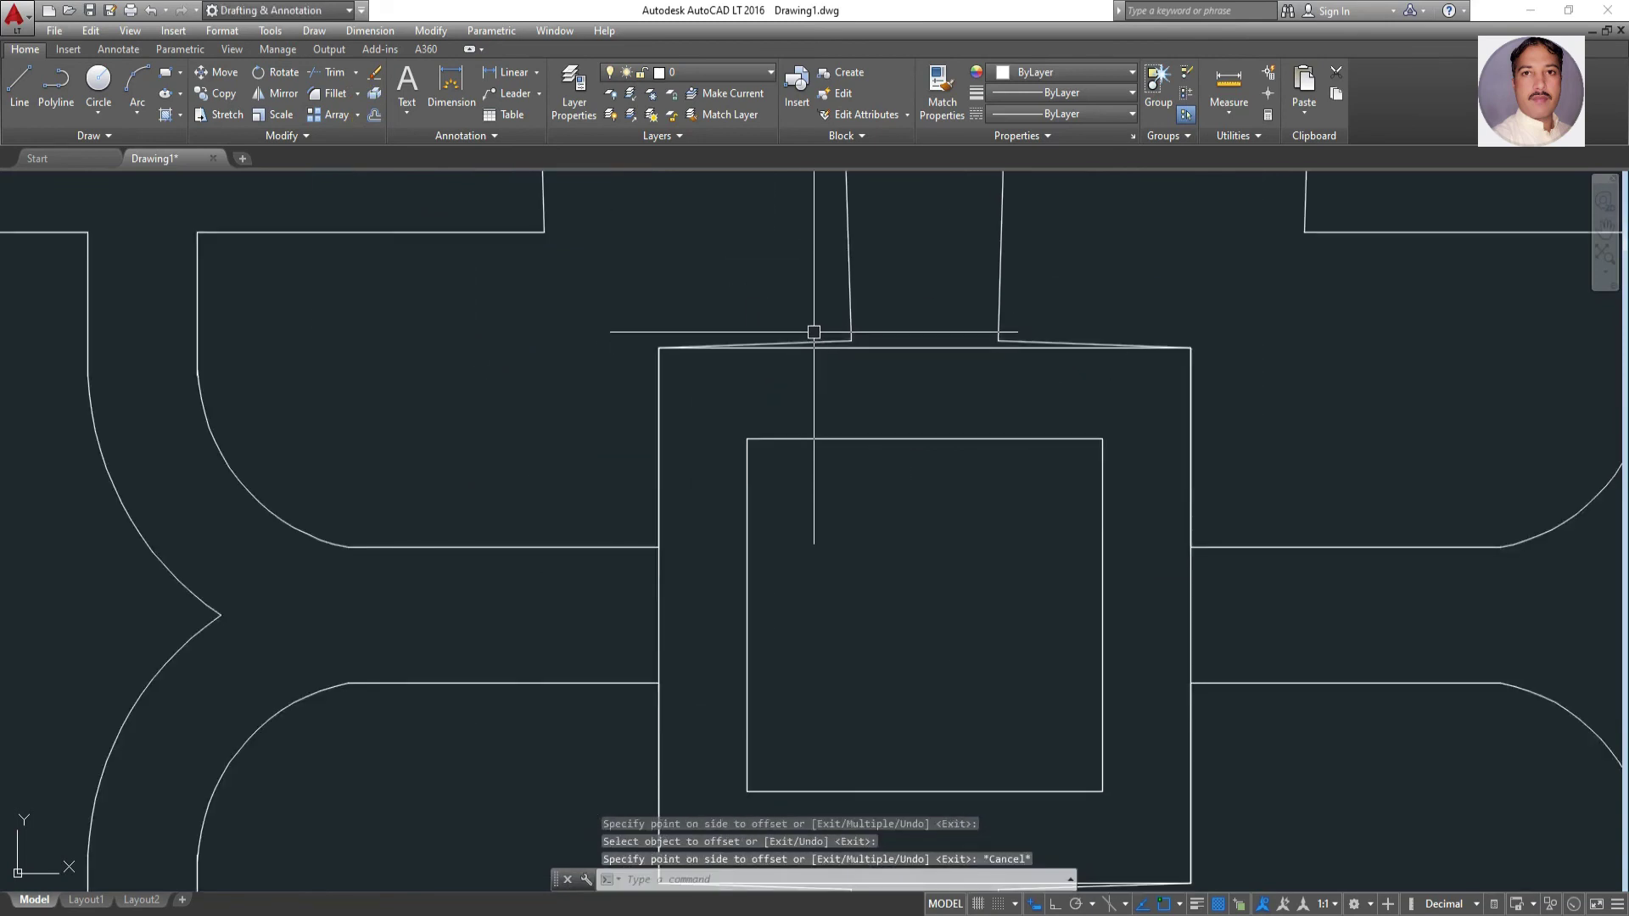
pyautogui.click(812, 343)
pyautogui.scroll(-3, 957, 364)
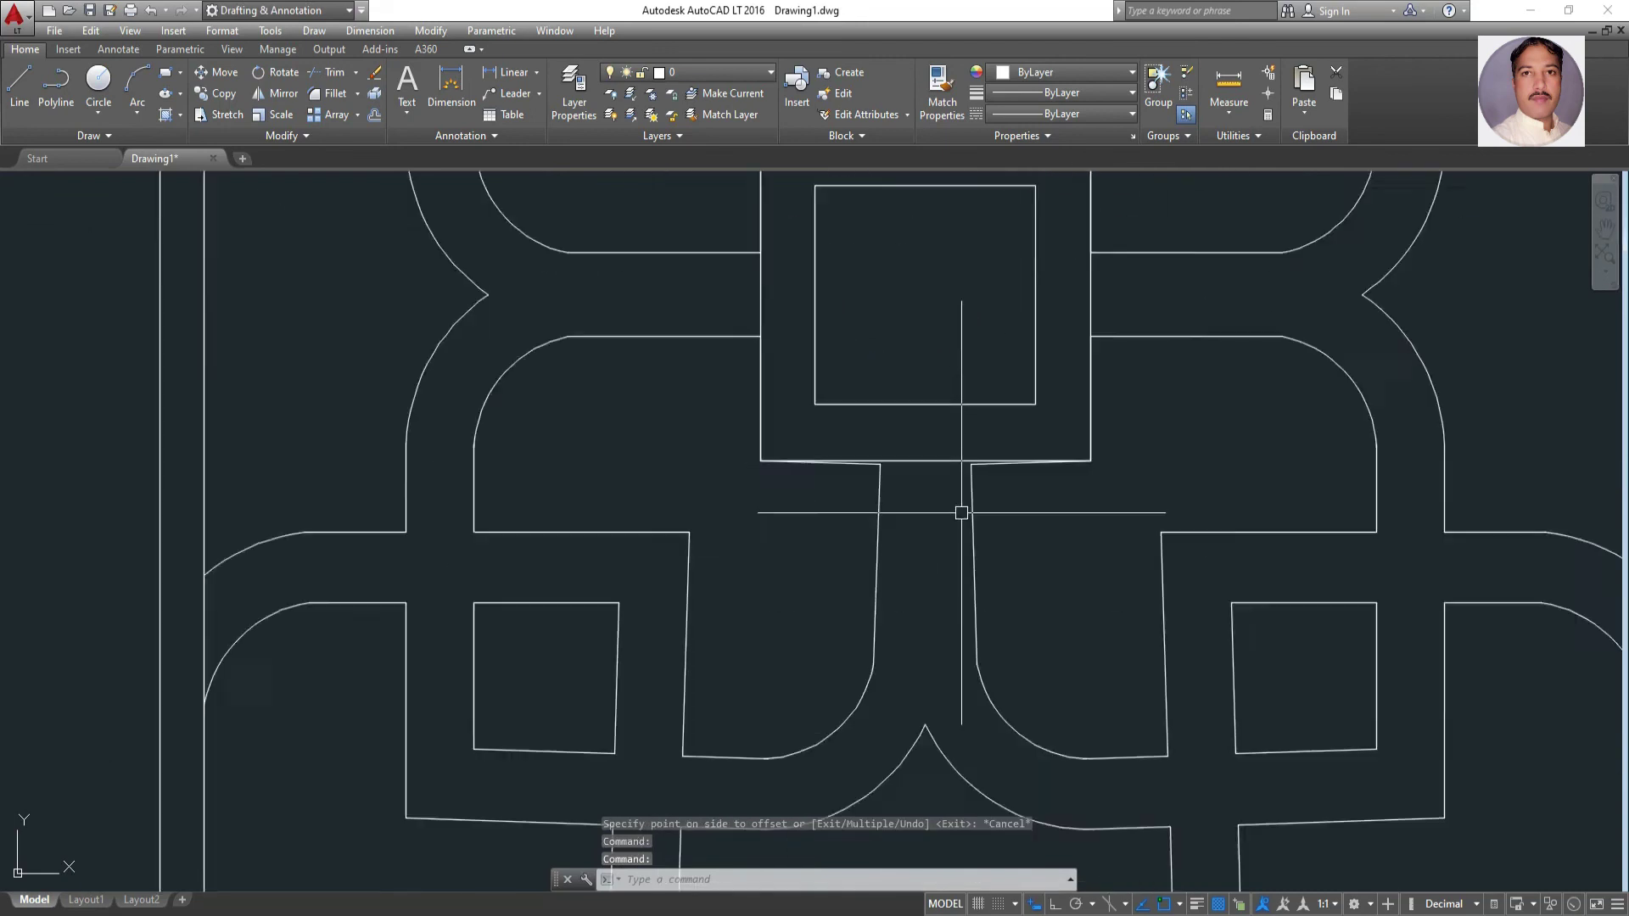
pyautogui.scroll(3, 960, 509)
pyautogui.rightClick(785, 439)
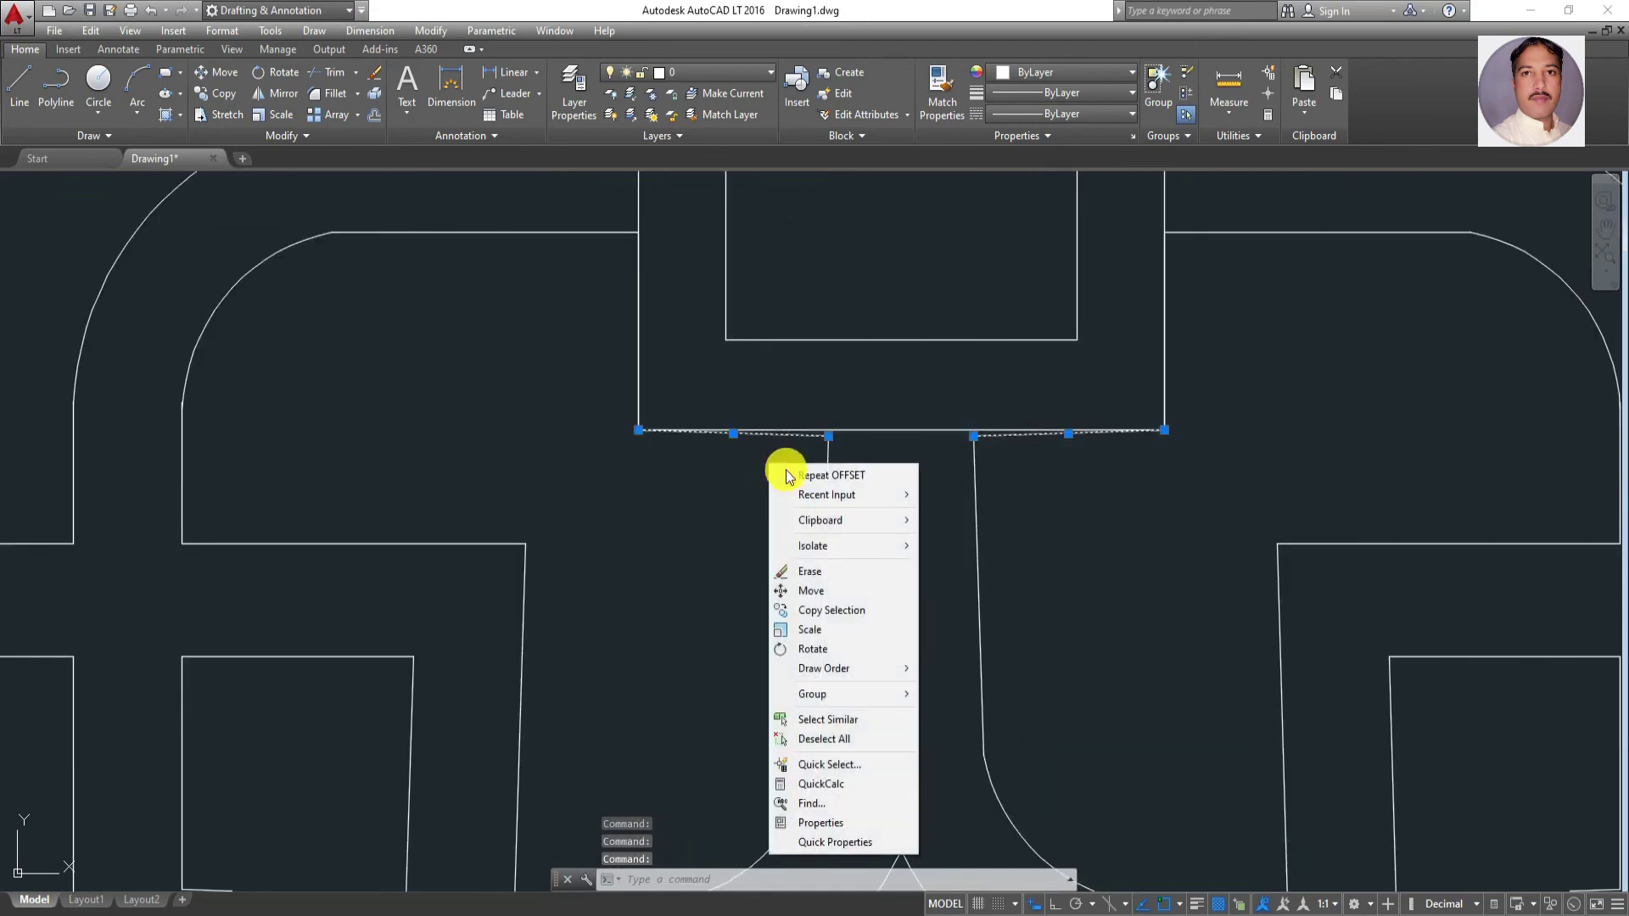
pyautogui.click(802, 577)
pyautogui.scroll(-3, 714, 515)
pyautogui.scroll(3, 713, 515)
pyautogui.scroll(-3, 714, 515)
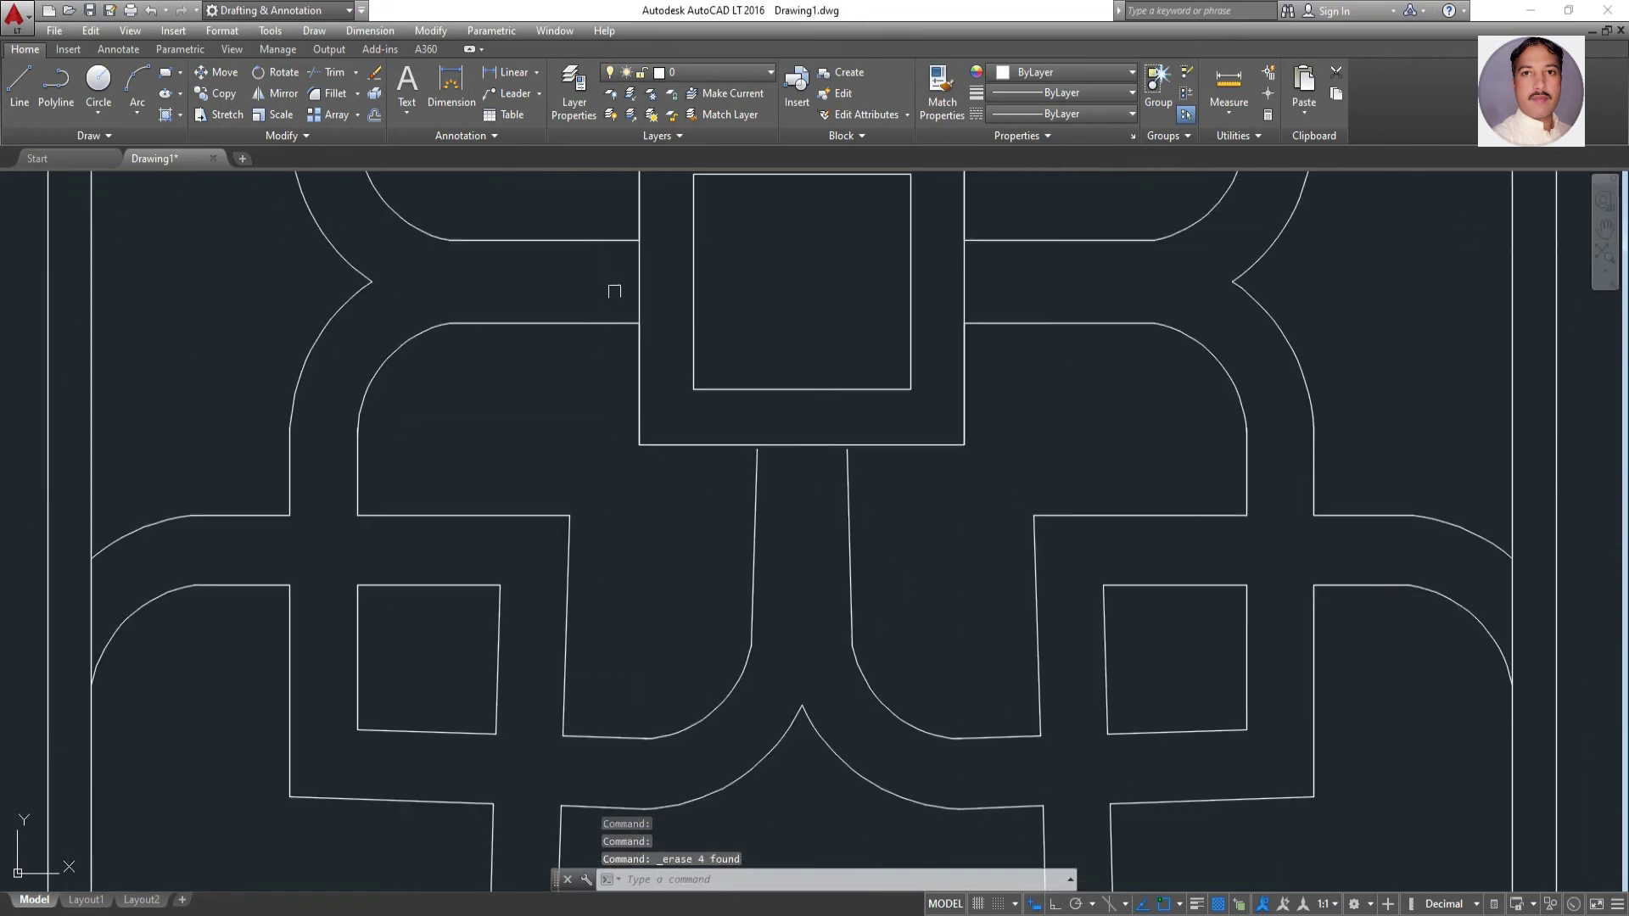
pyautogui.scroll(2, 611, 283)
pyautogui.scroll(-4, 626, 284)
pyautogui.scroll(2, 584, 272)
# Try TRIM and EXTEND (ex) with all edges, cancelling both without changes
pyautogui.click(331, 72)
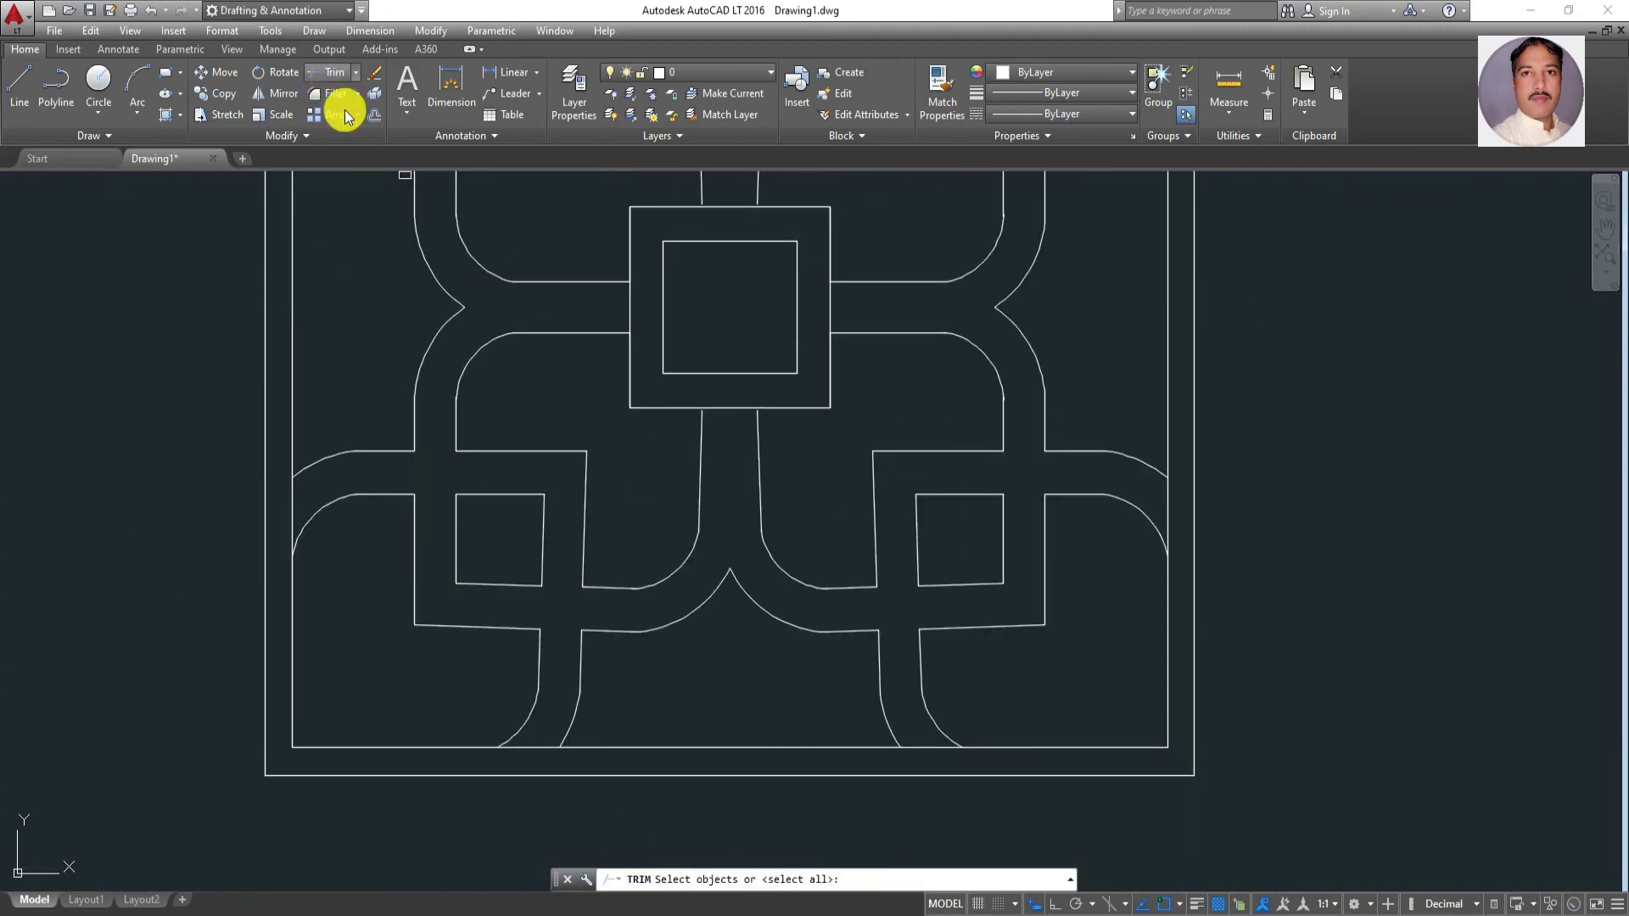
pyautogui.press('Return')
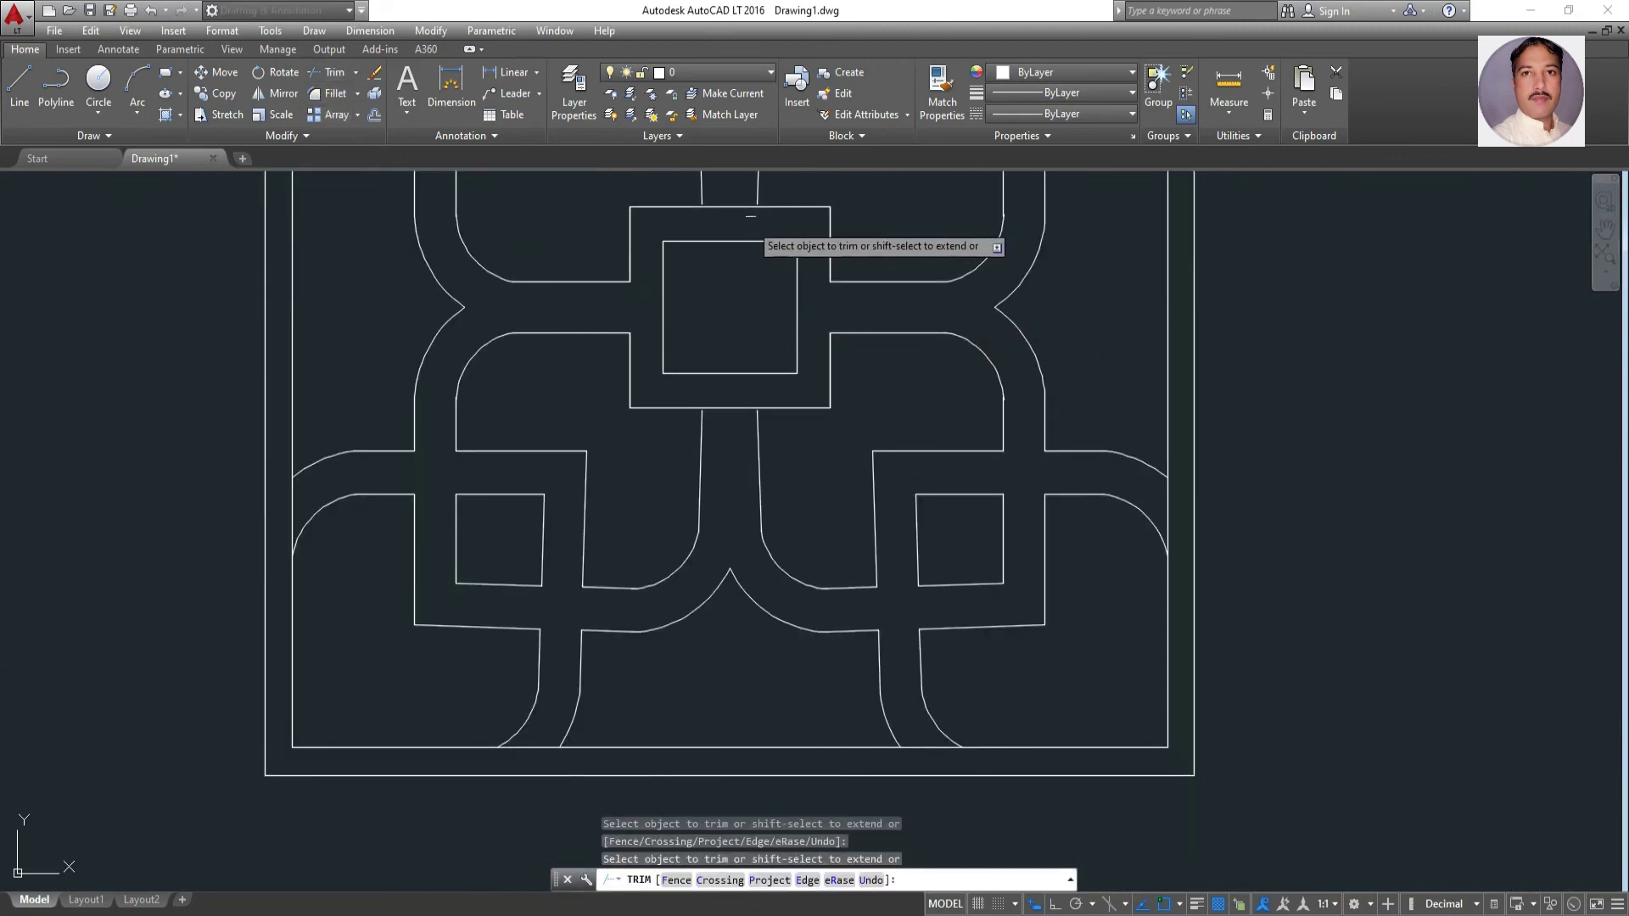
pyautogui.press('Escape')
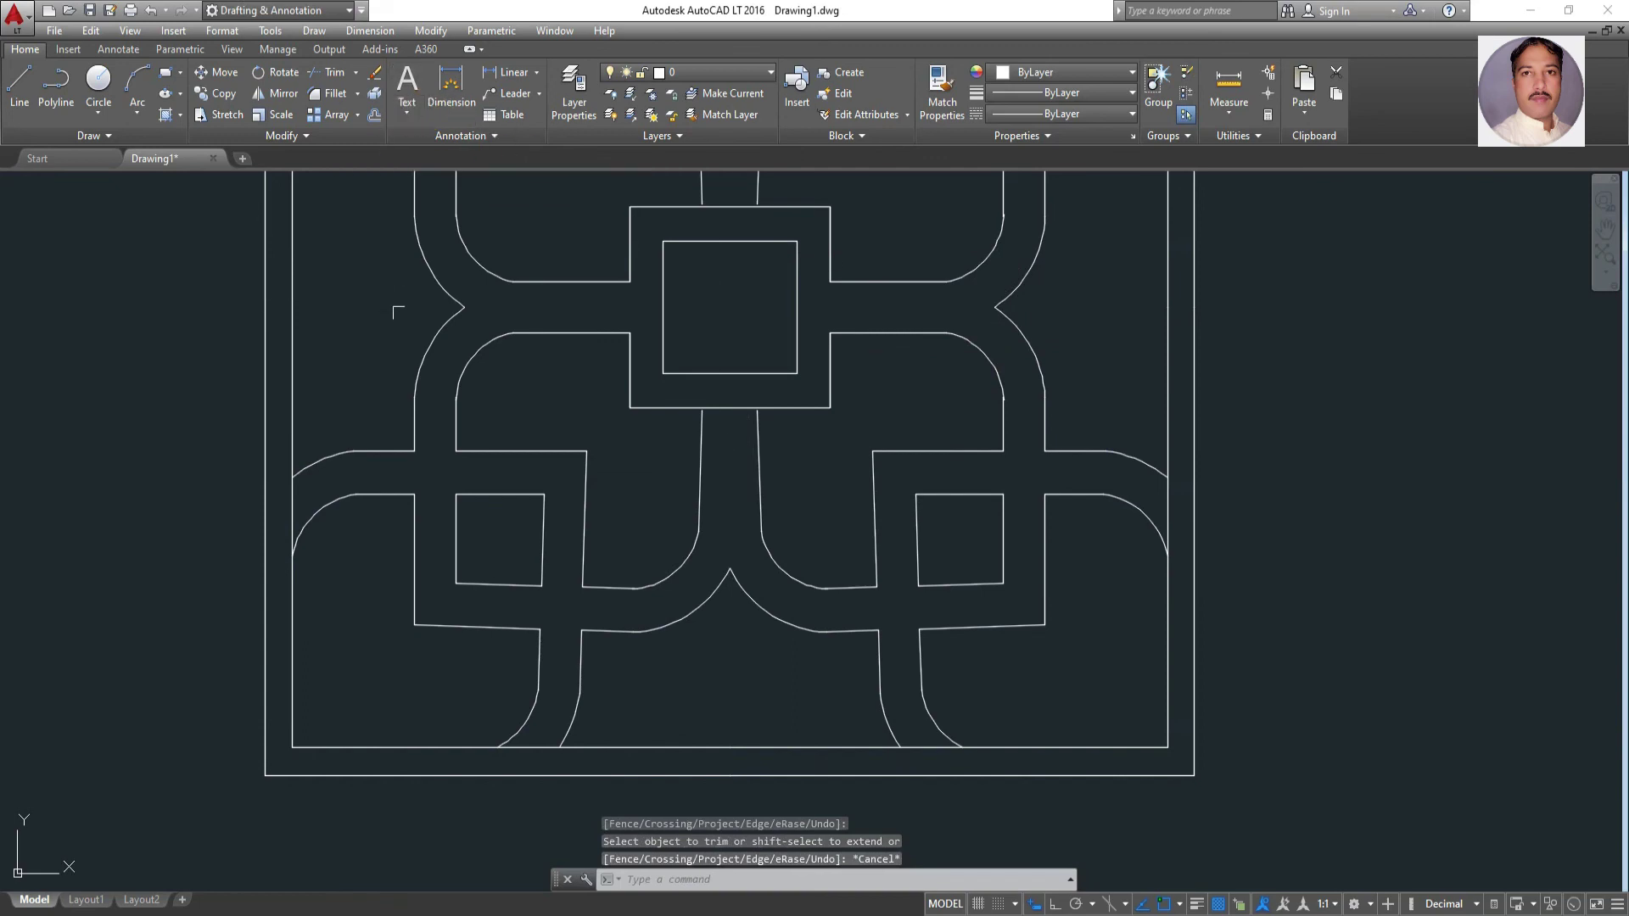
pyautogui.write('ex')
pyautogui.press('Return')
pyautogui.press('Return')
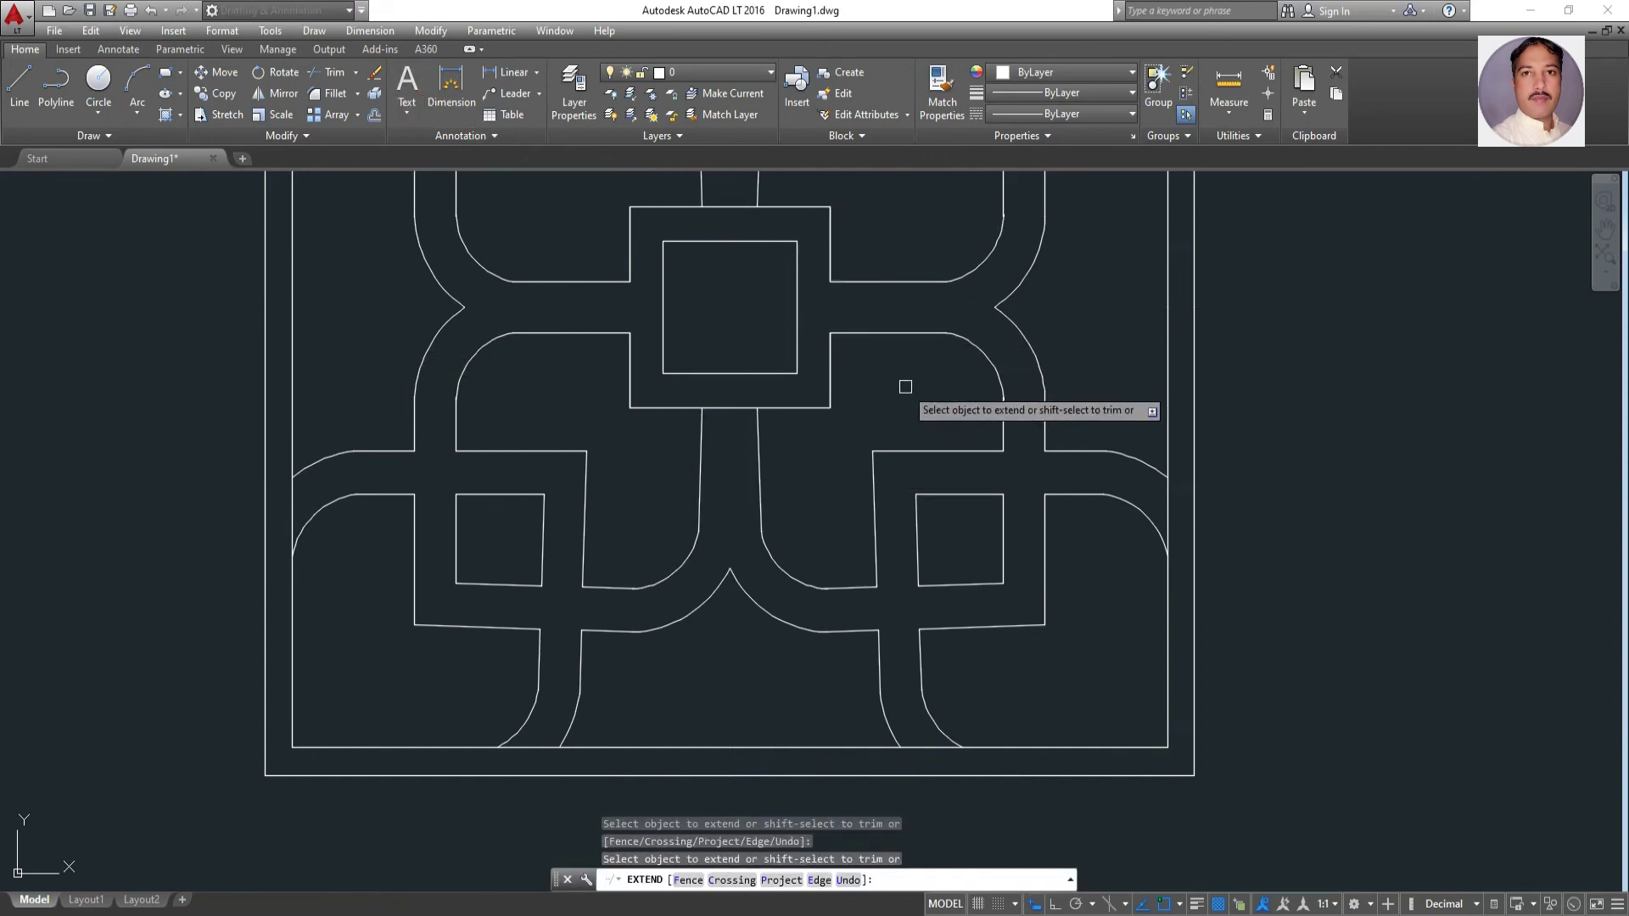
pyautogui.press('Escape')
pyautogui.press('Escape')
pyautogui.press('Escape')
pyautogui.scroll(-4, 906, 377)
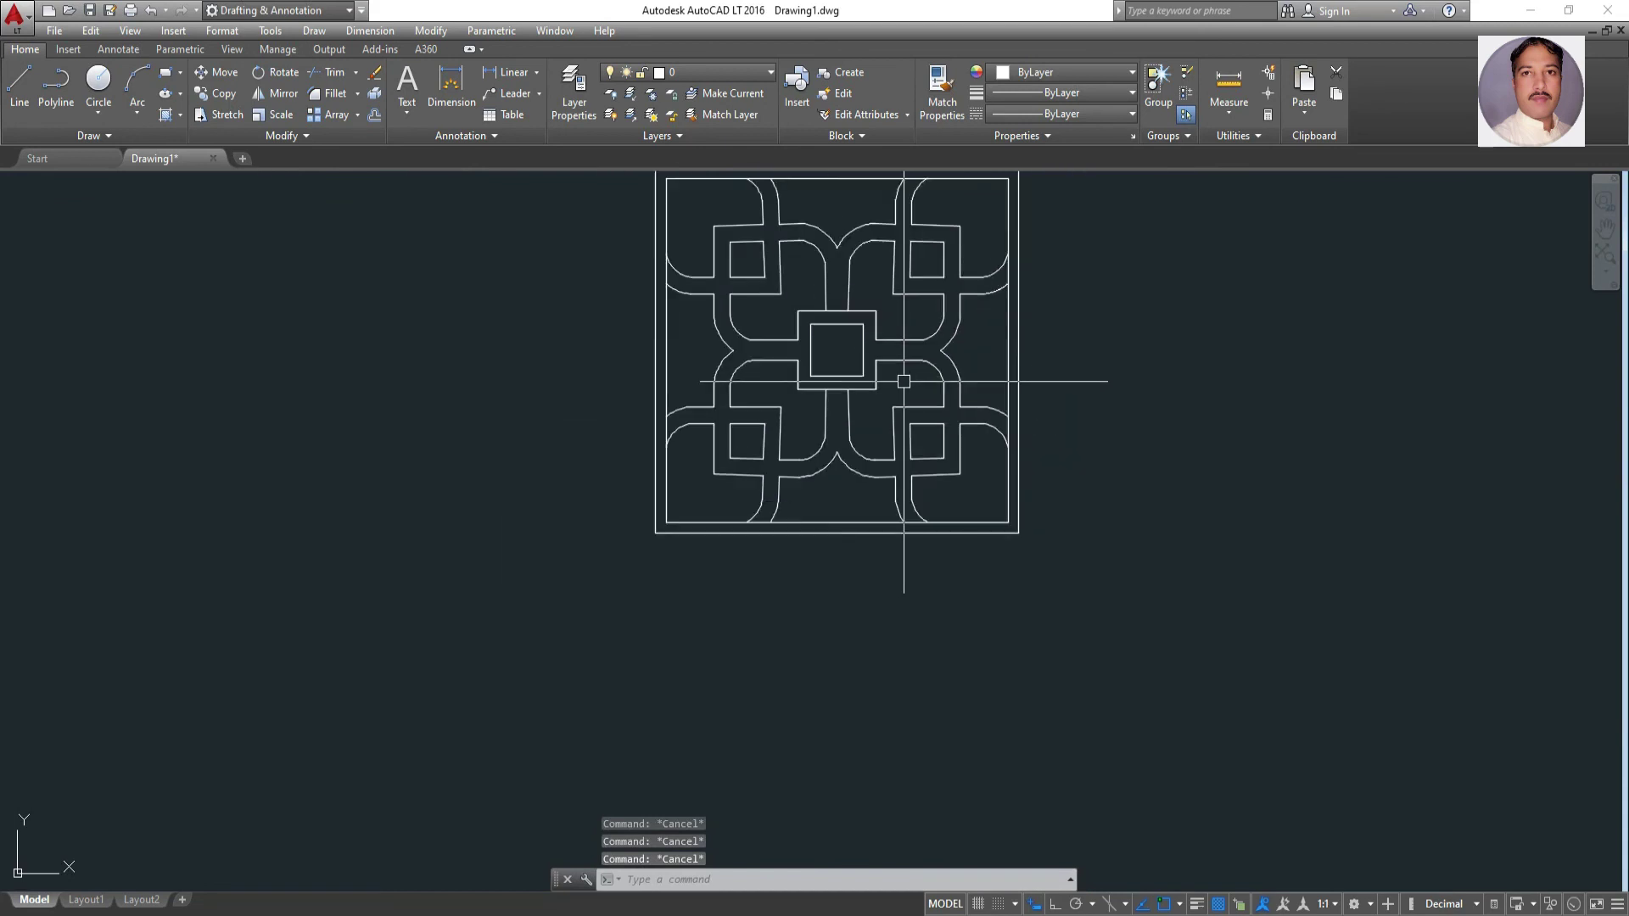
pyautogui.scroll(2, 903, 381)
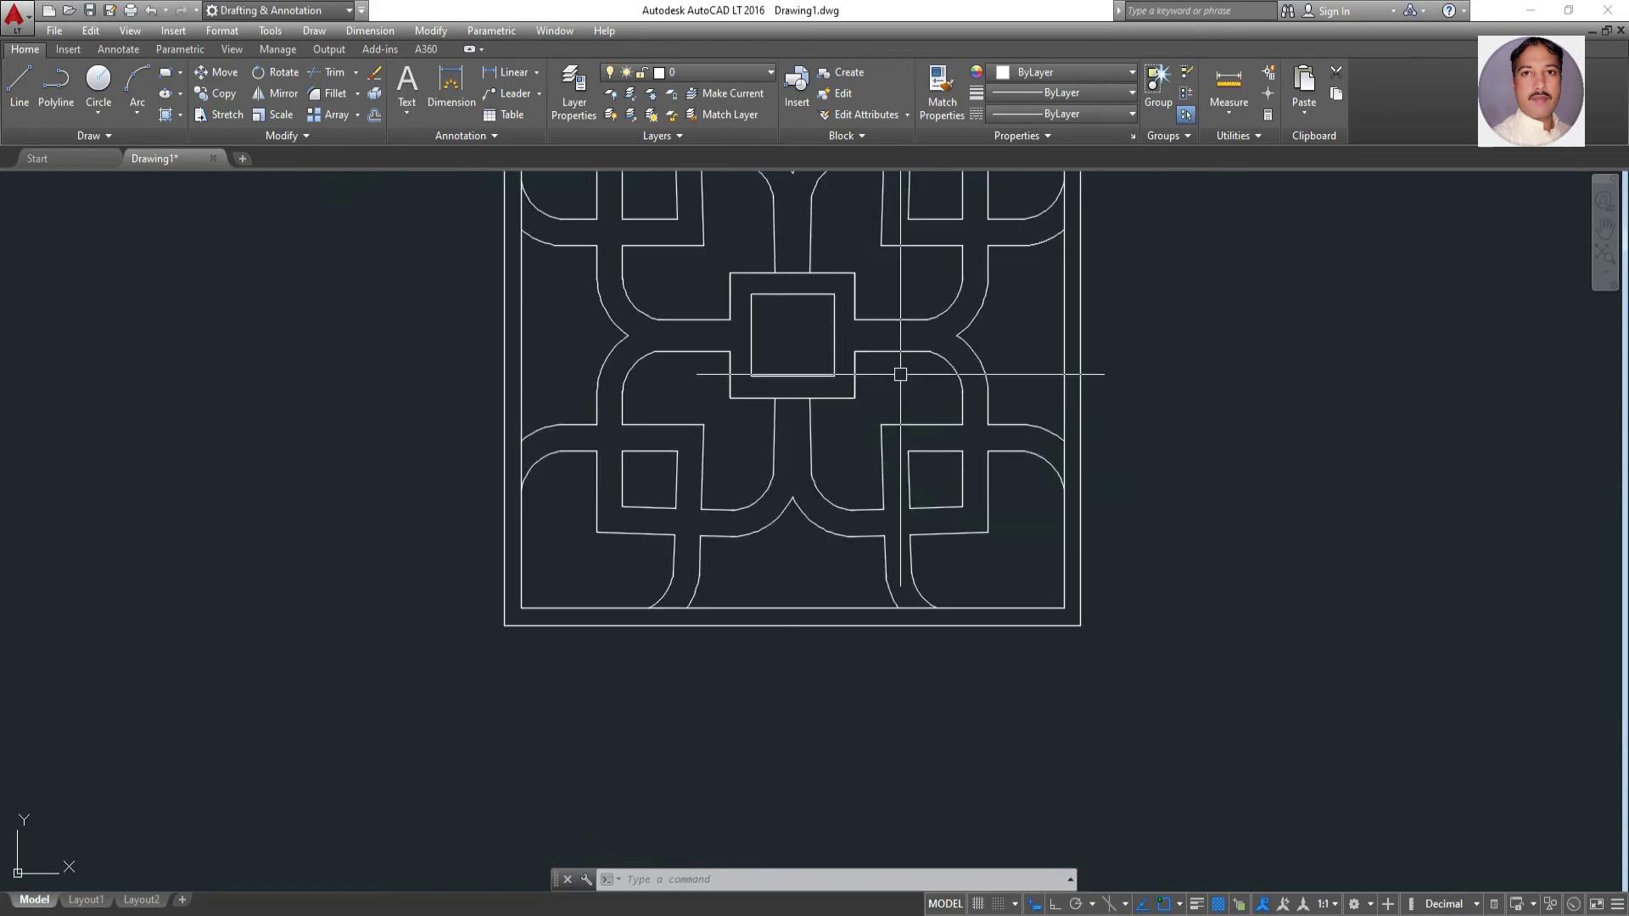
pyautogui.scroll(-4, 1192, 527)
pyautogui.scroll(4, 1192, 476)
pyautogui.scroll(-2, 1192, 433)
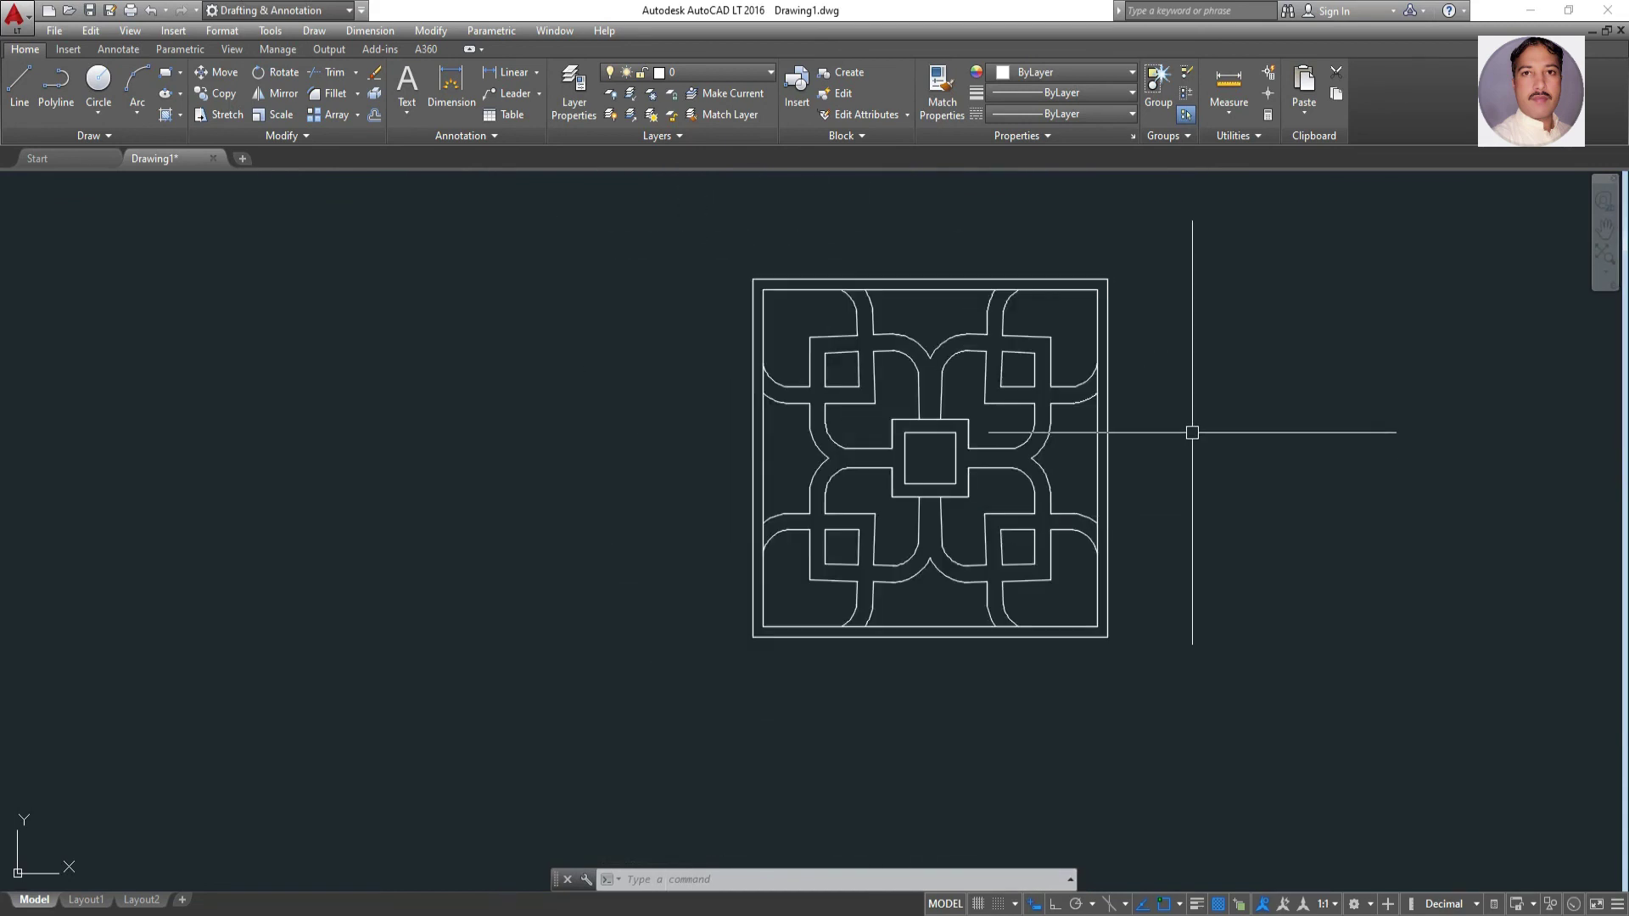
pyautogui.scroll(2, 1192, 432)
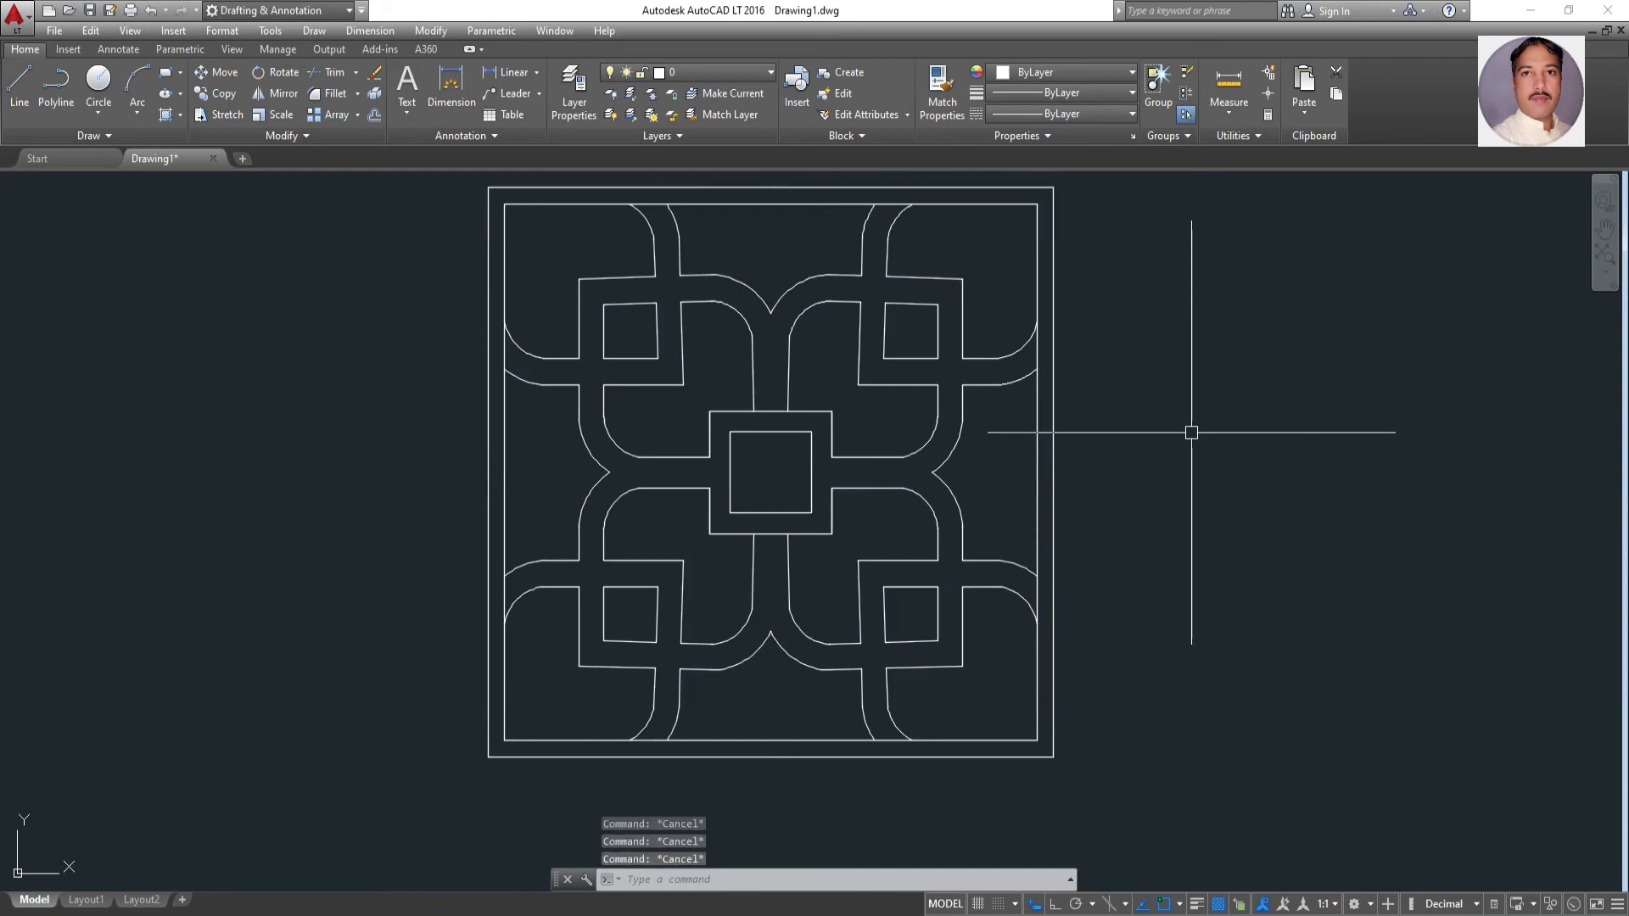
# Trim the right, bottom and two left border segments between the lattice arcs
pyautogui.click(325, 73)
pyautogui.press('Return')
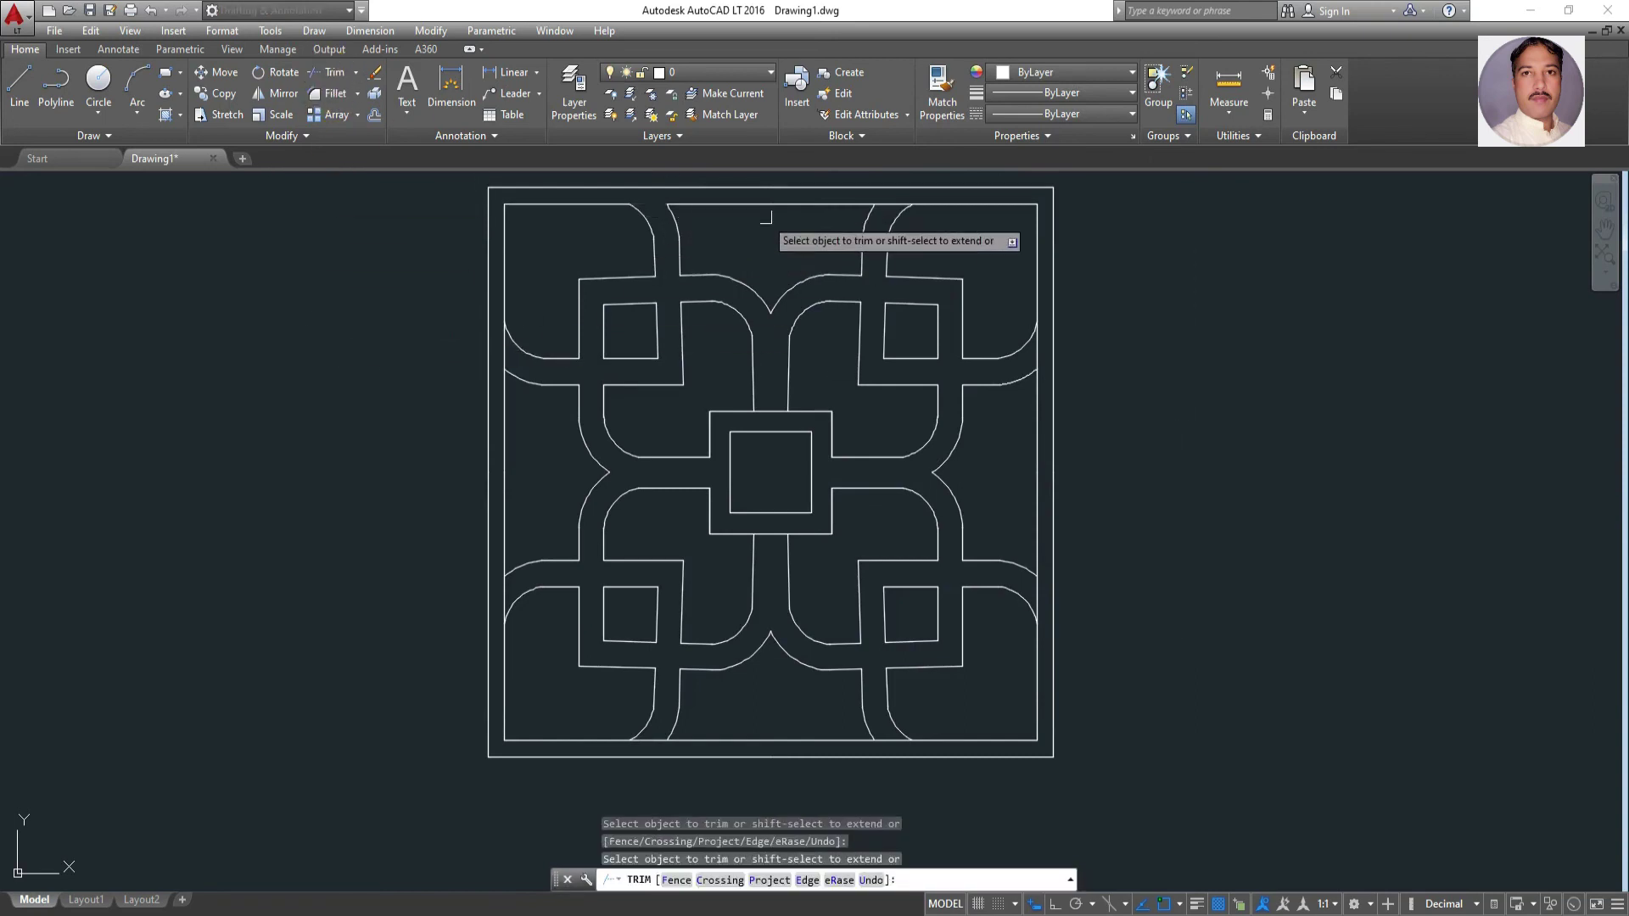
pyautogui.click(1037, 603)
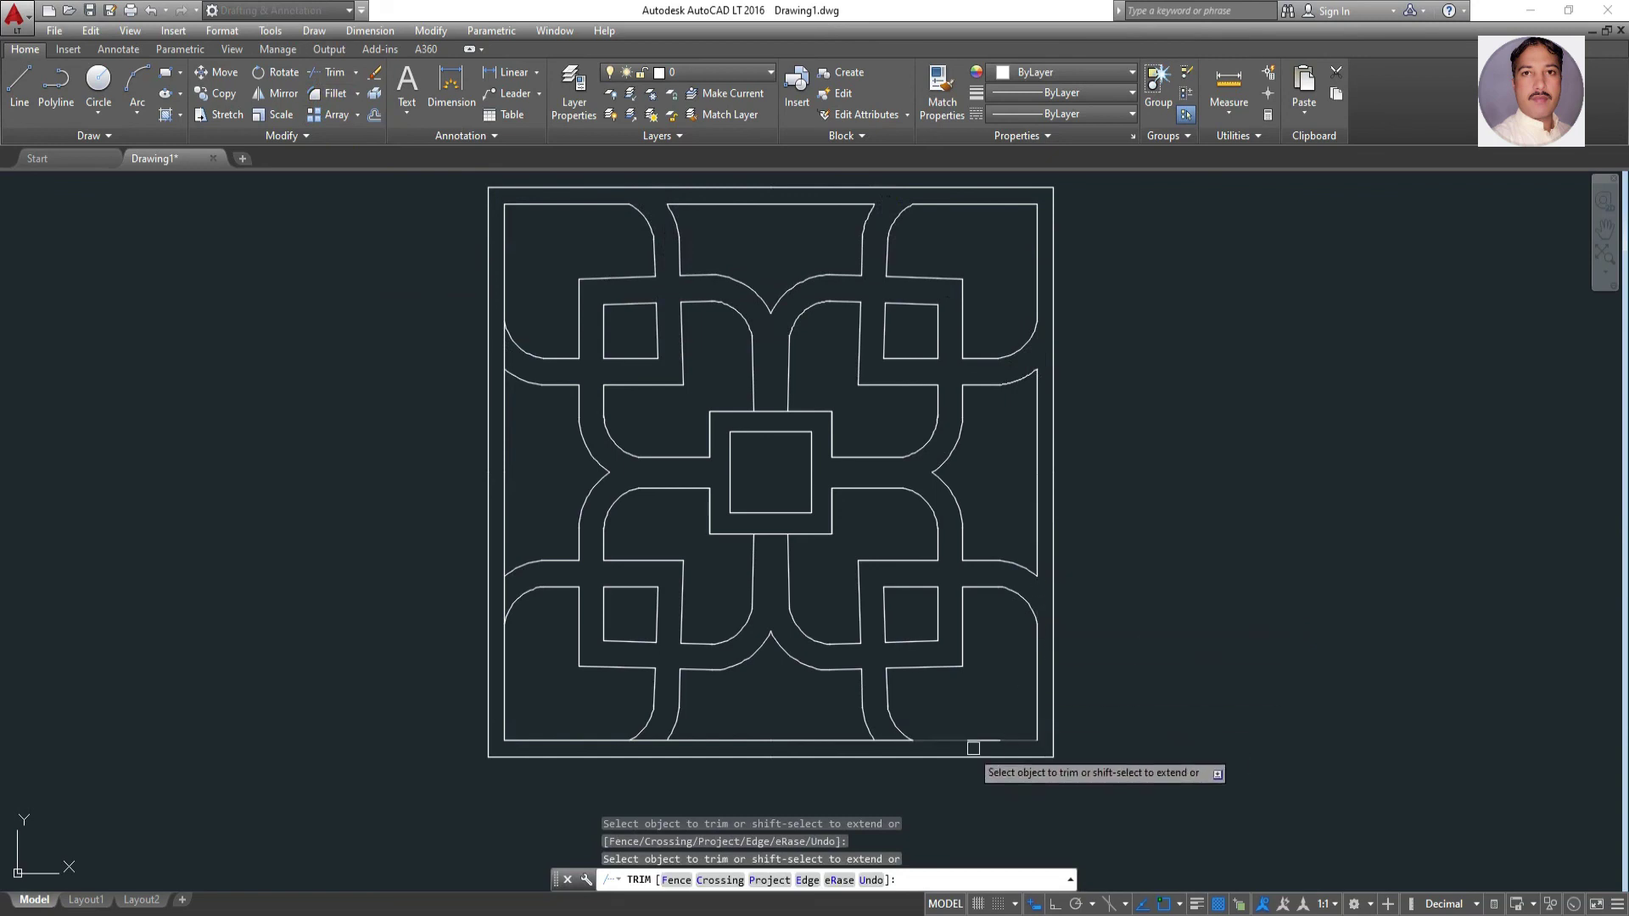
pyautogui.click(640, 740)
pyautogui.click(504, 602)
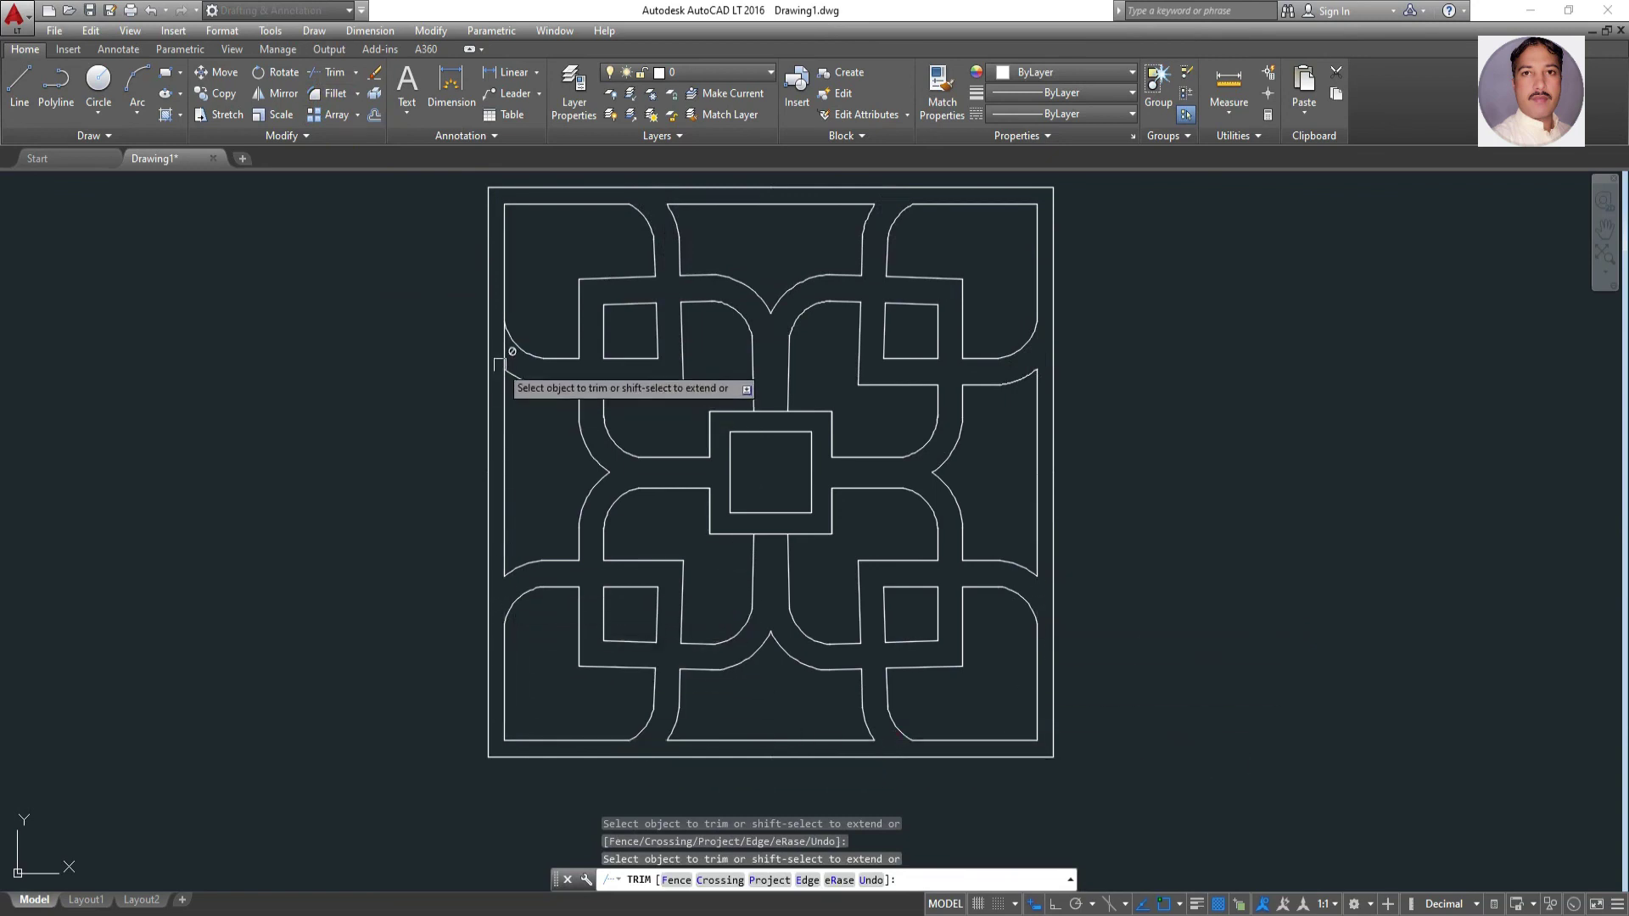
pyautogui.click(504, 348)
pyautogui.press('Escape')
pyautogui.press('Escape')
pyautogui.press('Escape')
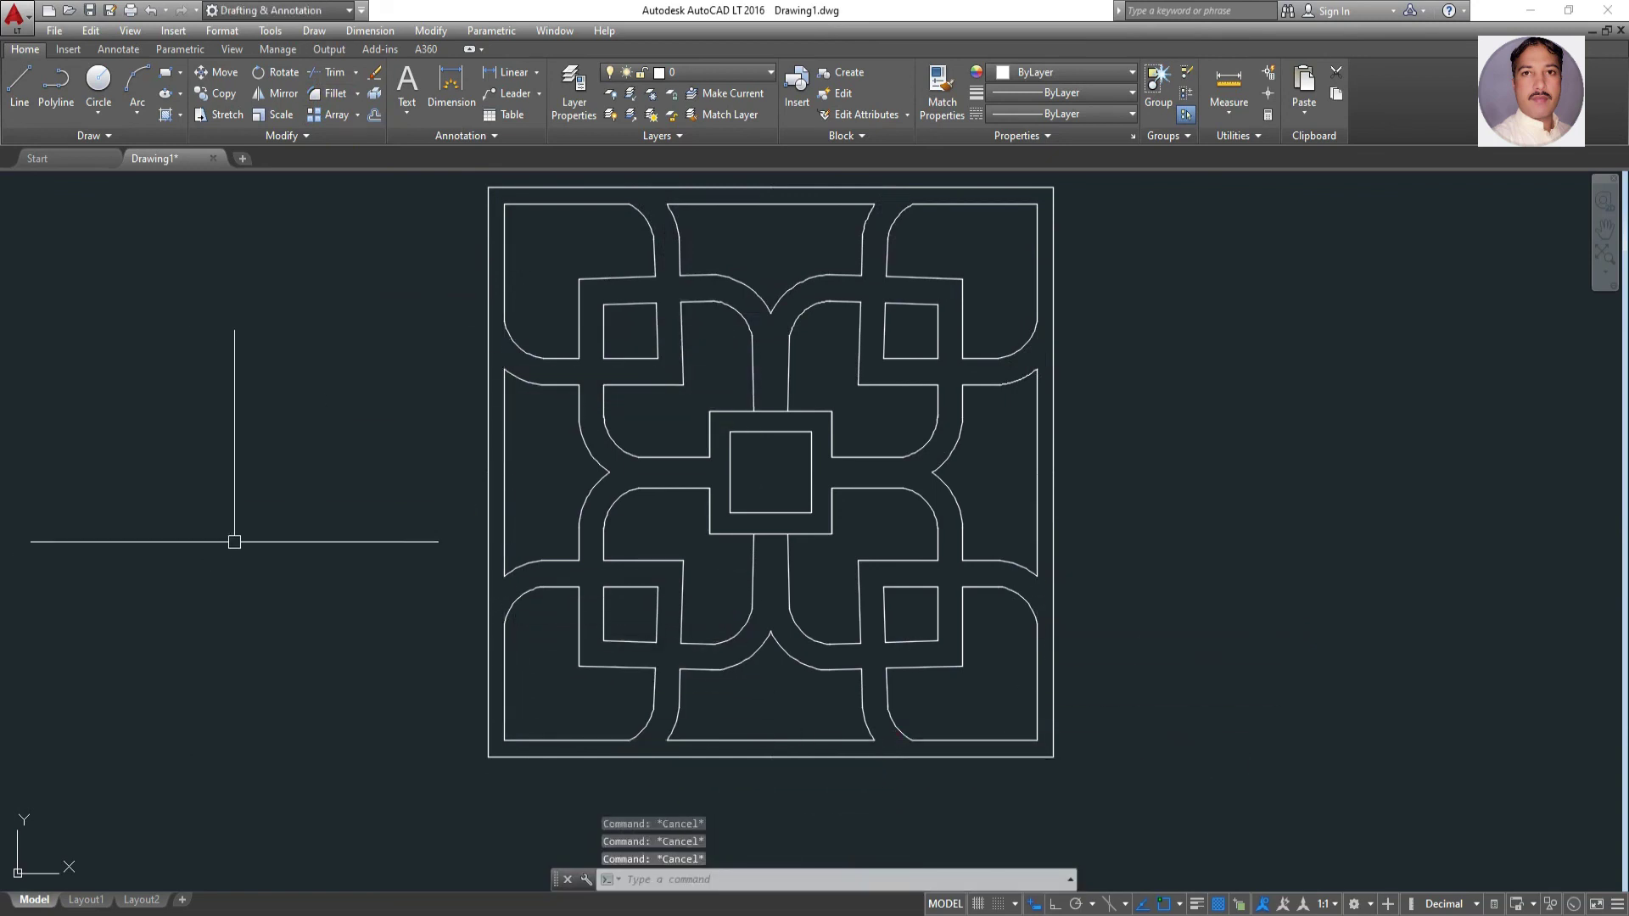
pyautogui.click(180, 115)
pyautogui.click(199, 176)
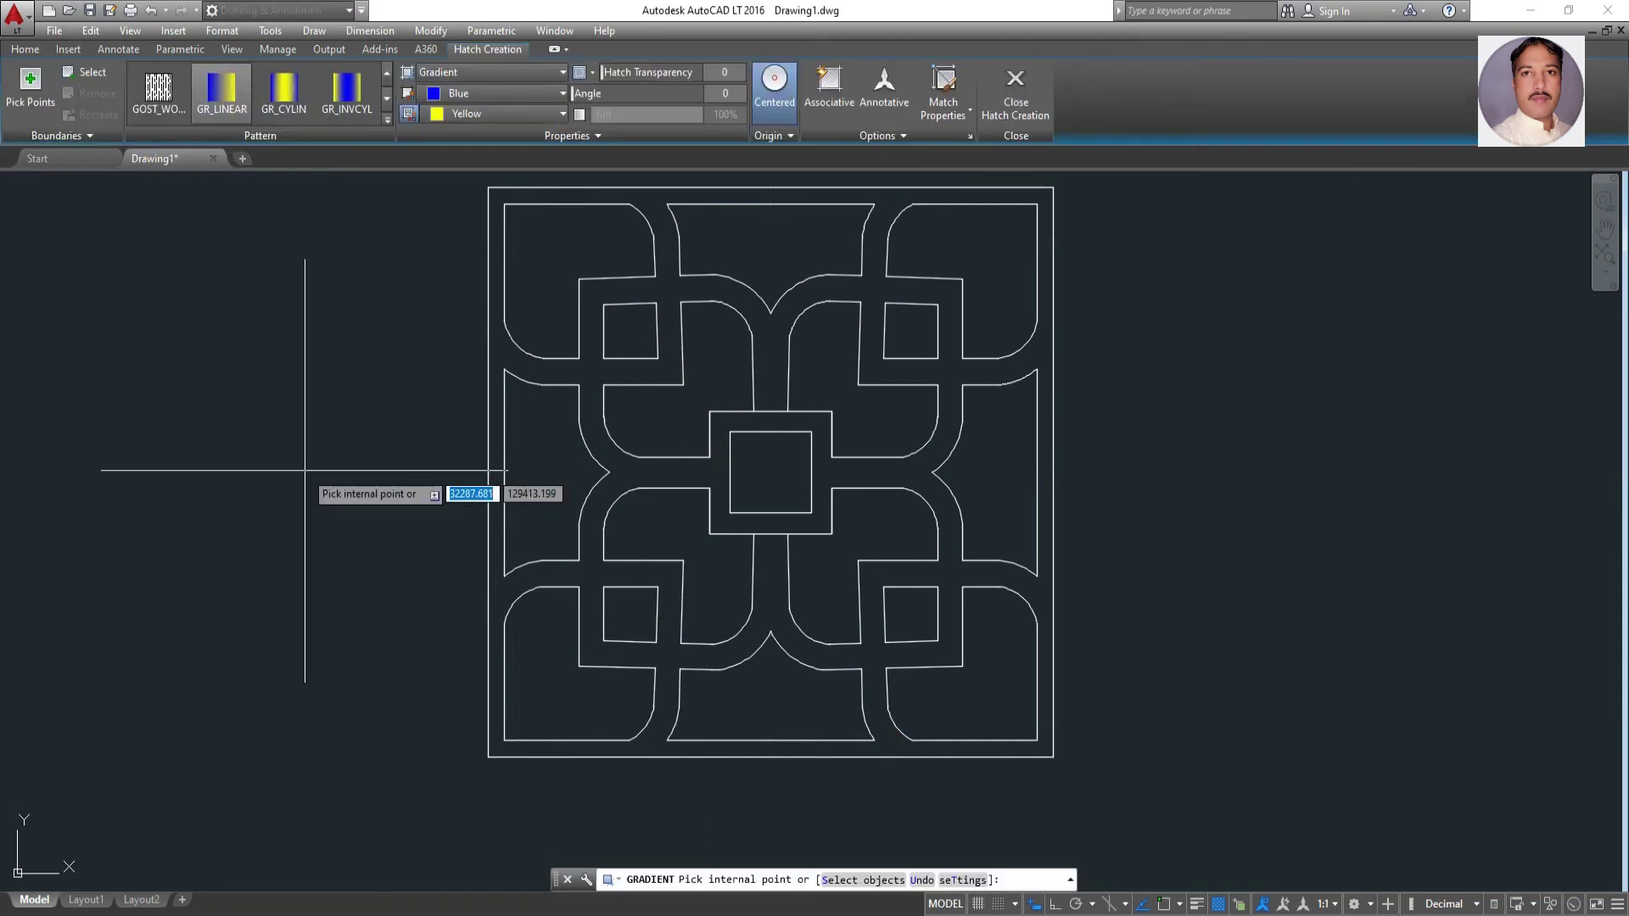
# Fill the lattice bands with a gradient from ACI colour 42 to 254,204,102
pyautogui.click(561, 95)
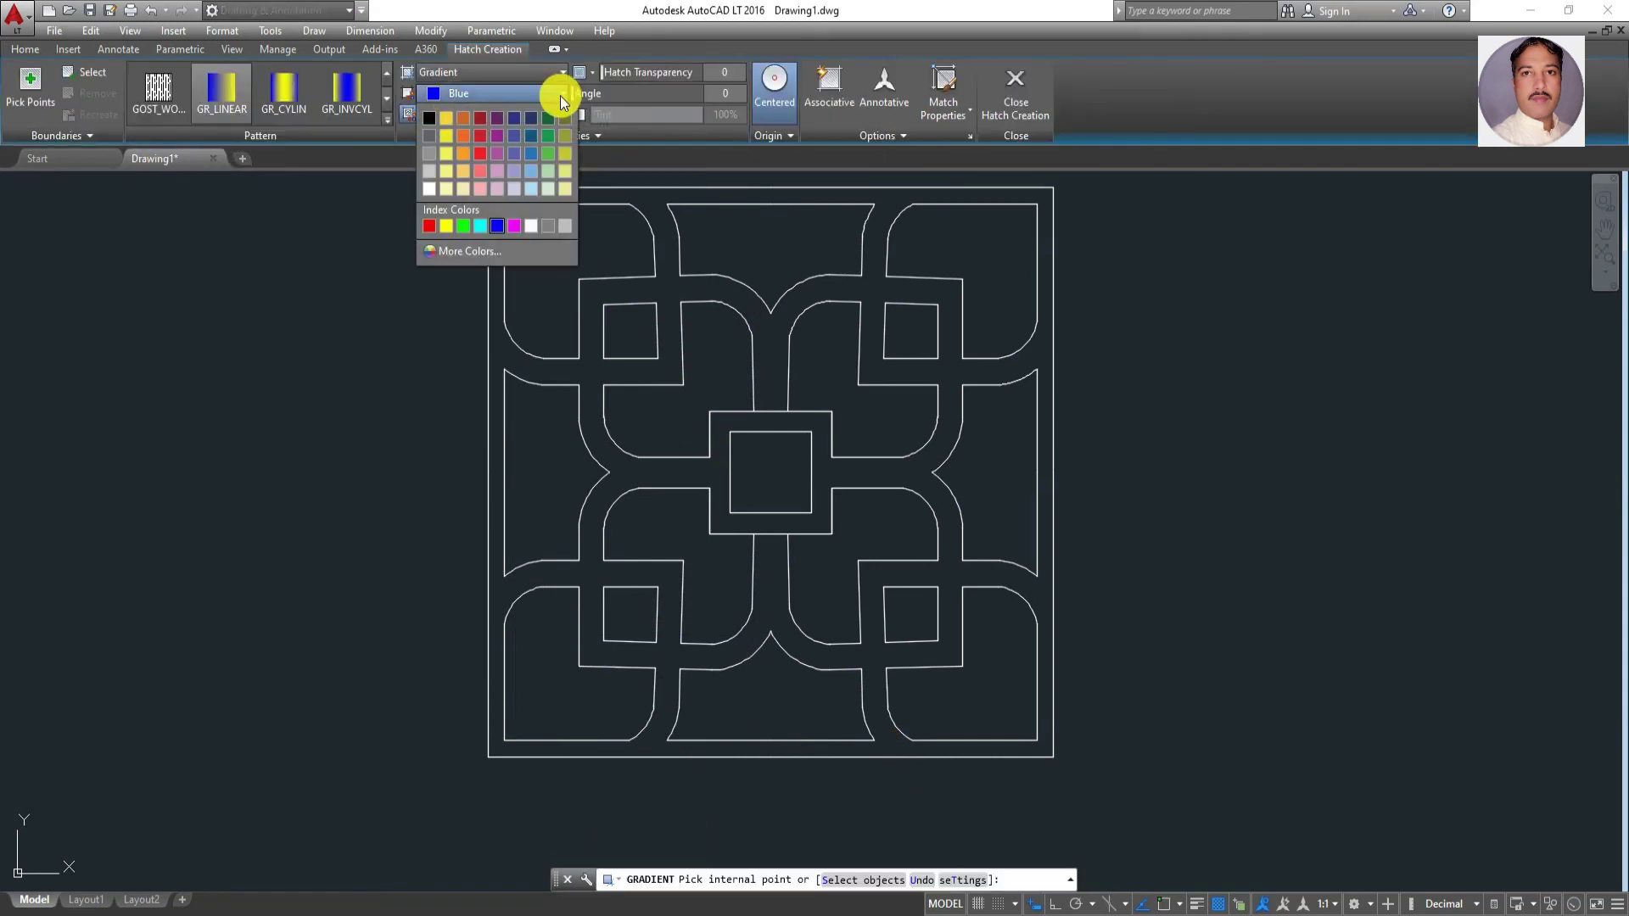
pyautogui.click(426, 257)
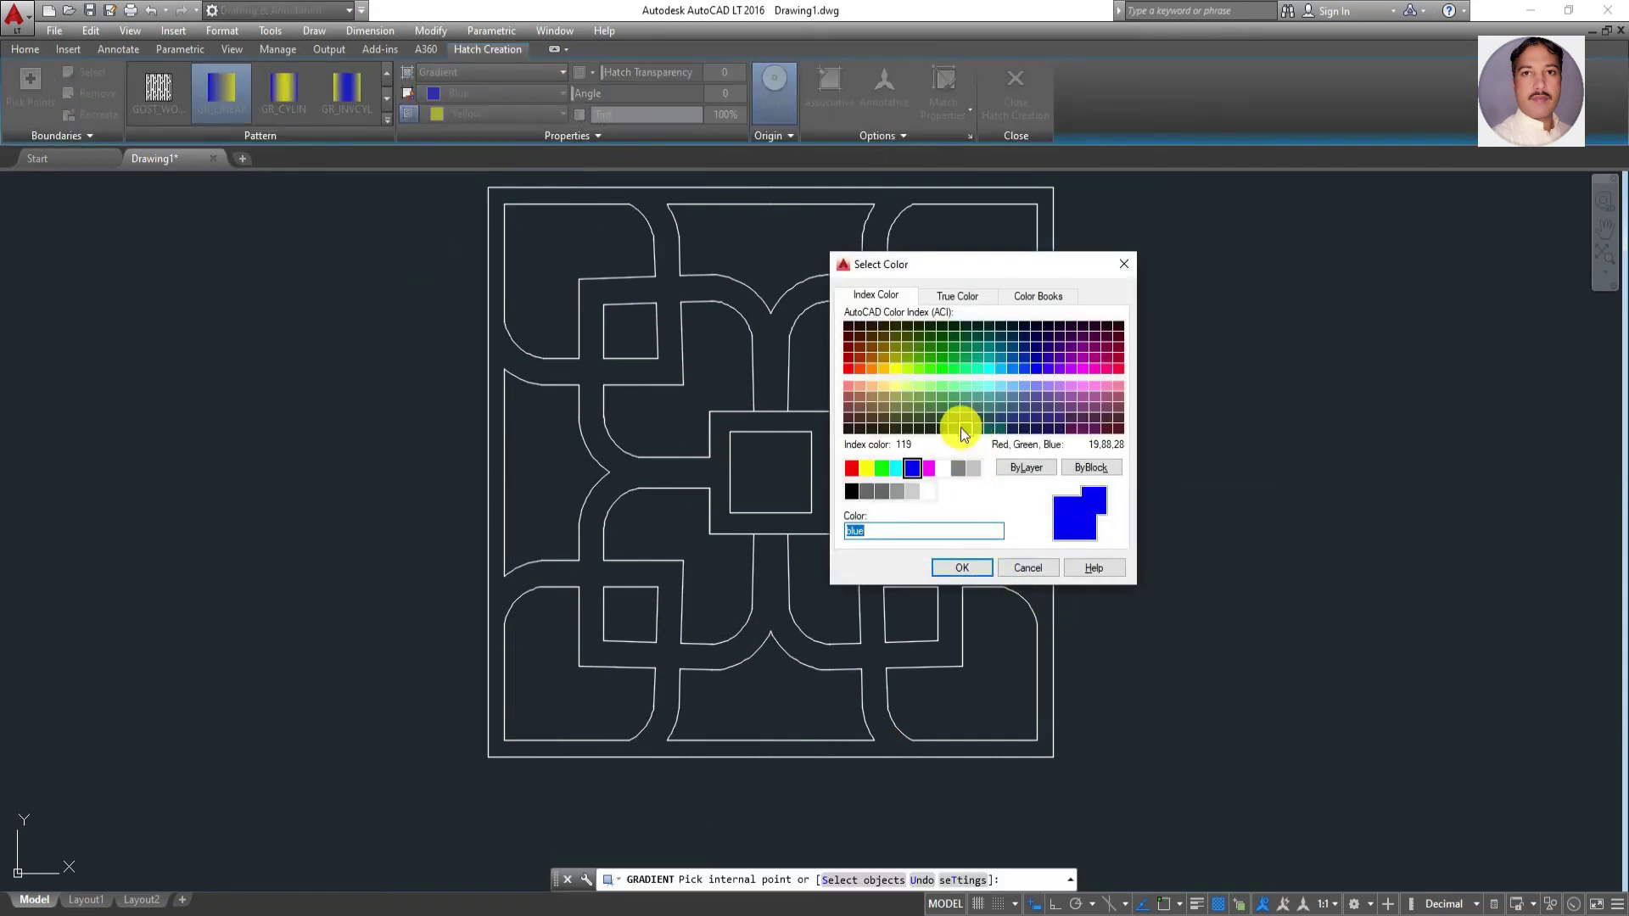
pyautogui.click(883, 358)
pyautogui.press('Return')
pyautogui.click(560, 115)
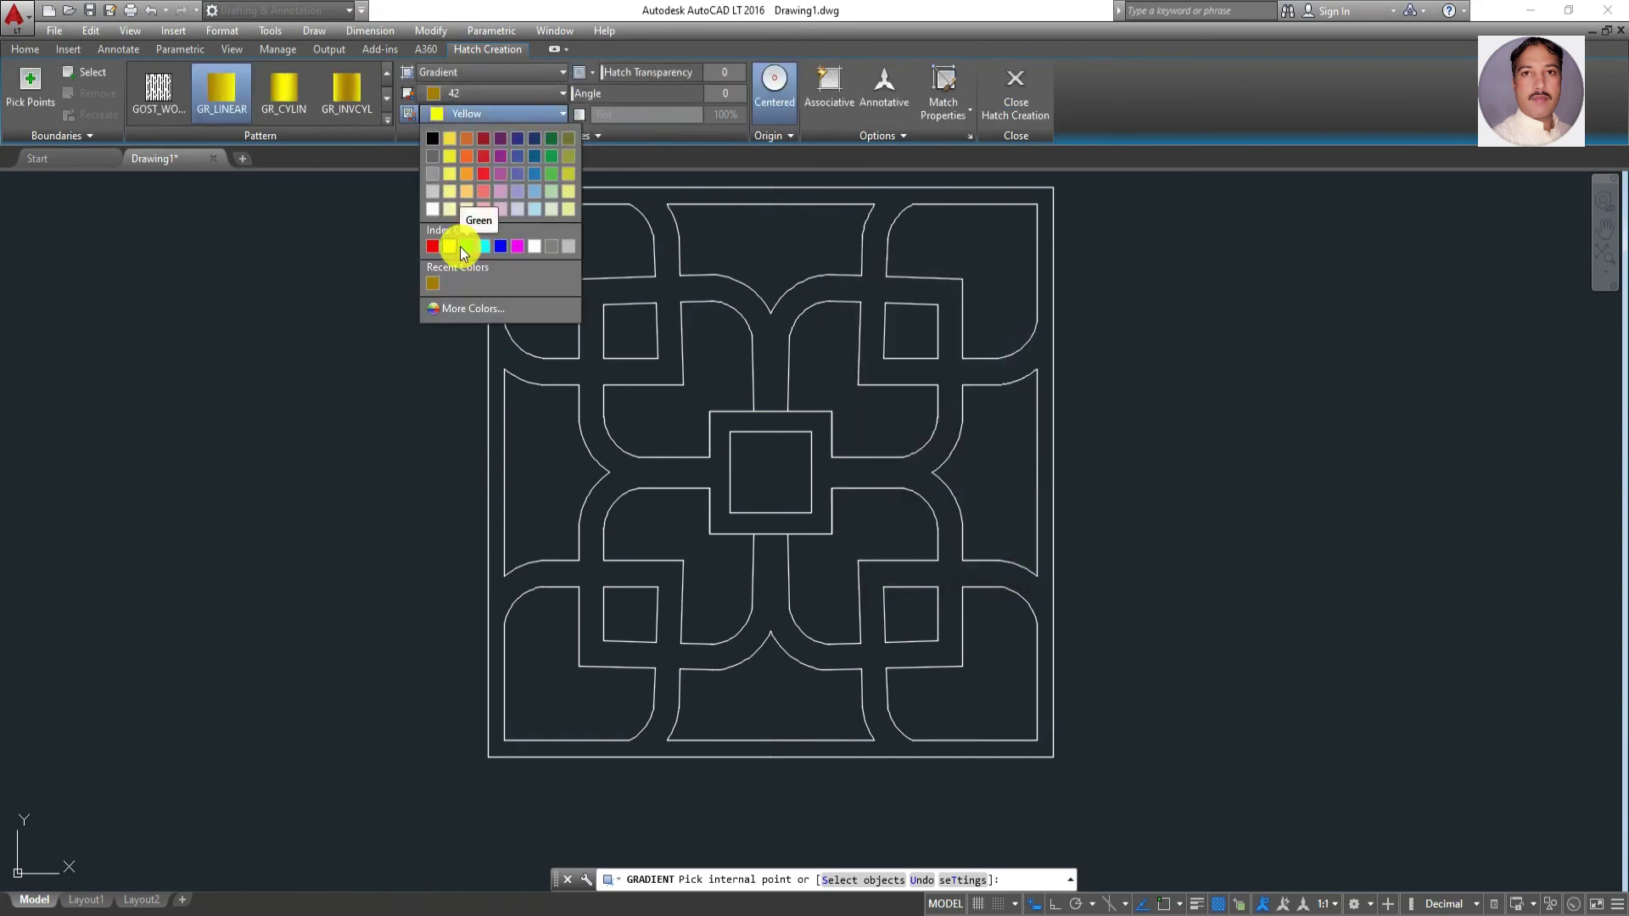
pyautogui.click(561, 209)
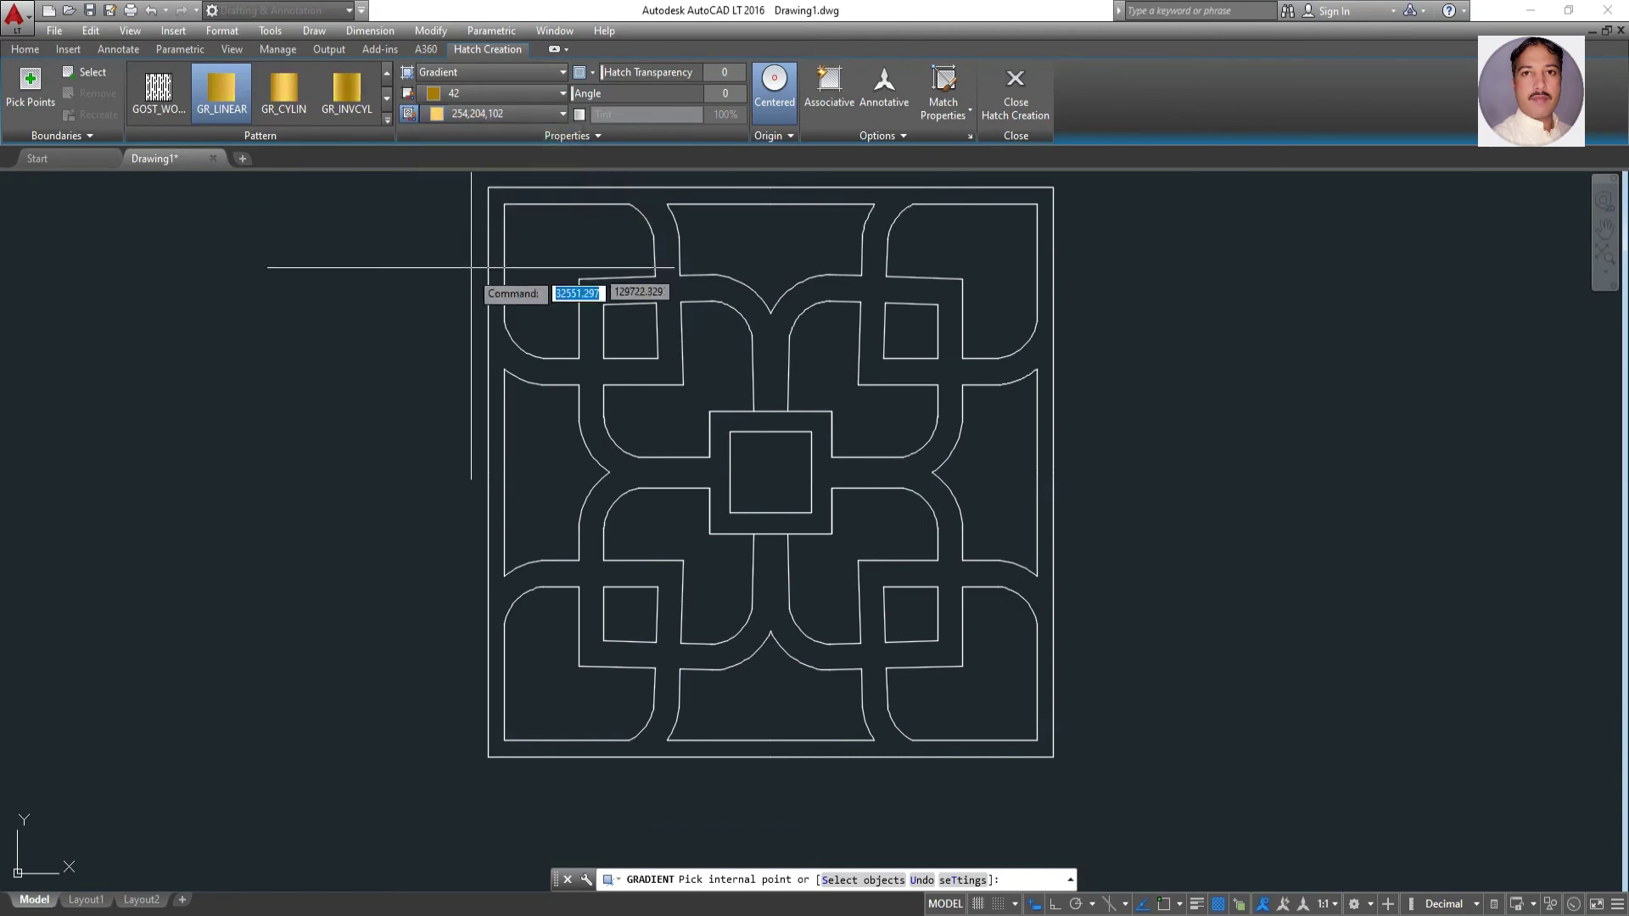
pyautogui.click(785, 514)
pyautogui.press('Return')
pyautogui.scroll(-2, 334, 472)
# Delete the stray hatch fills and leftover pieces in and around the central square
pyautogui.scroll(2, 382, 521)
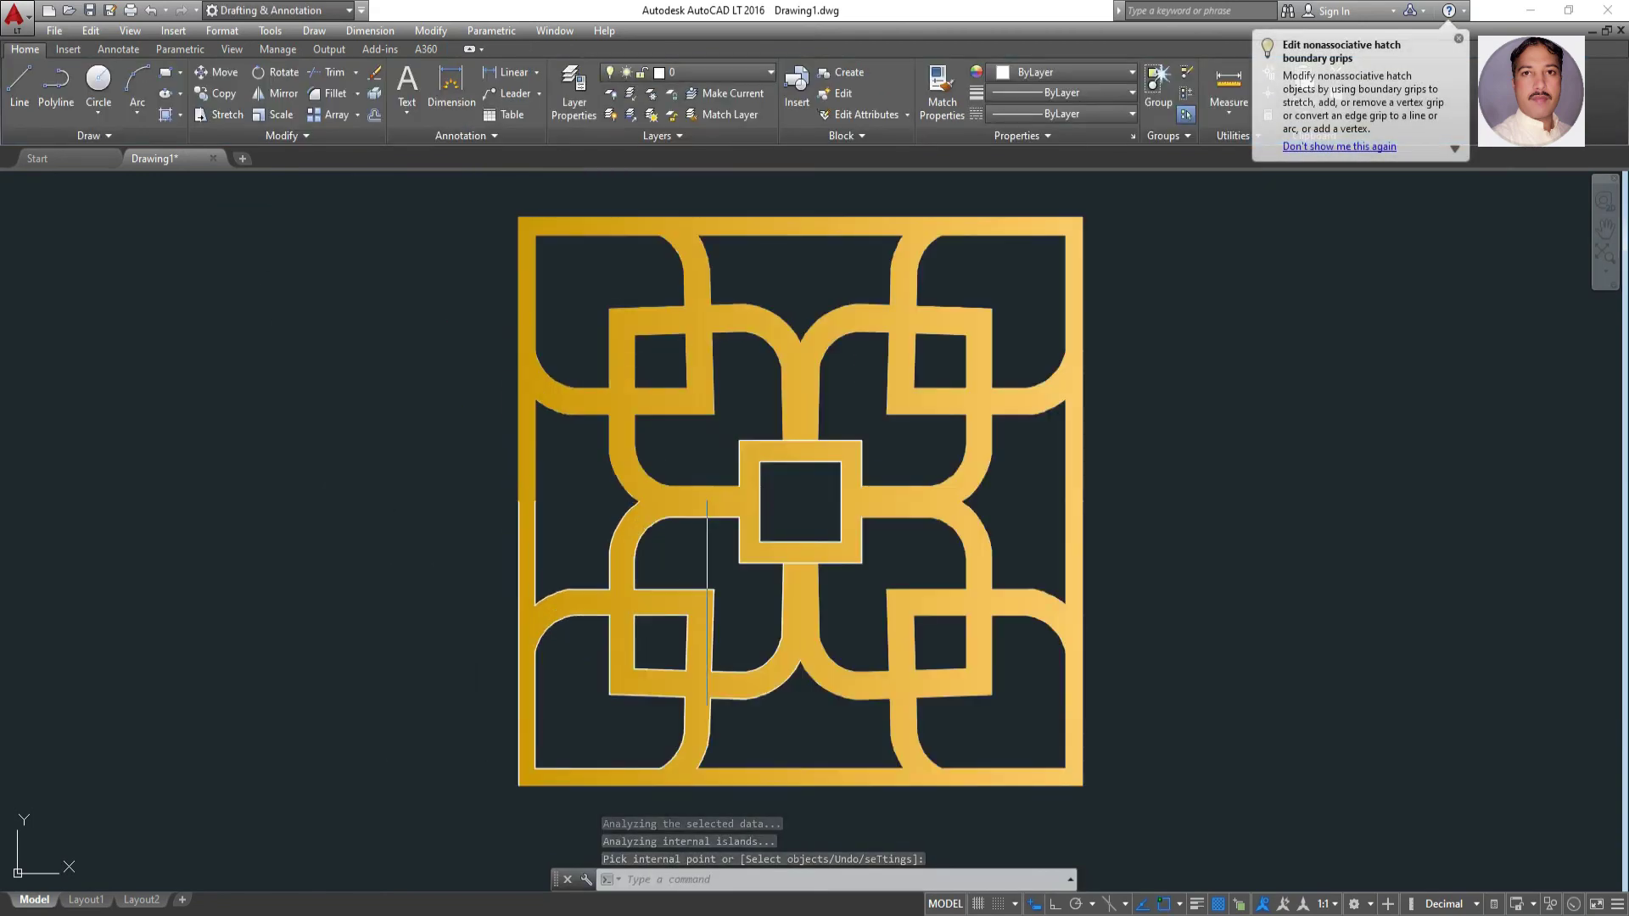
pyautogui.click(864, 462)
pyautogui.press('Delete')
pyautogui.press('Escape')
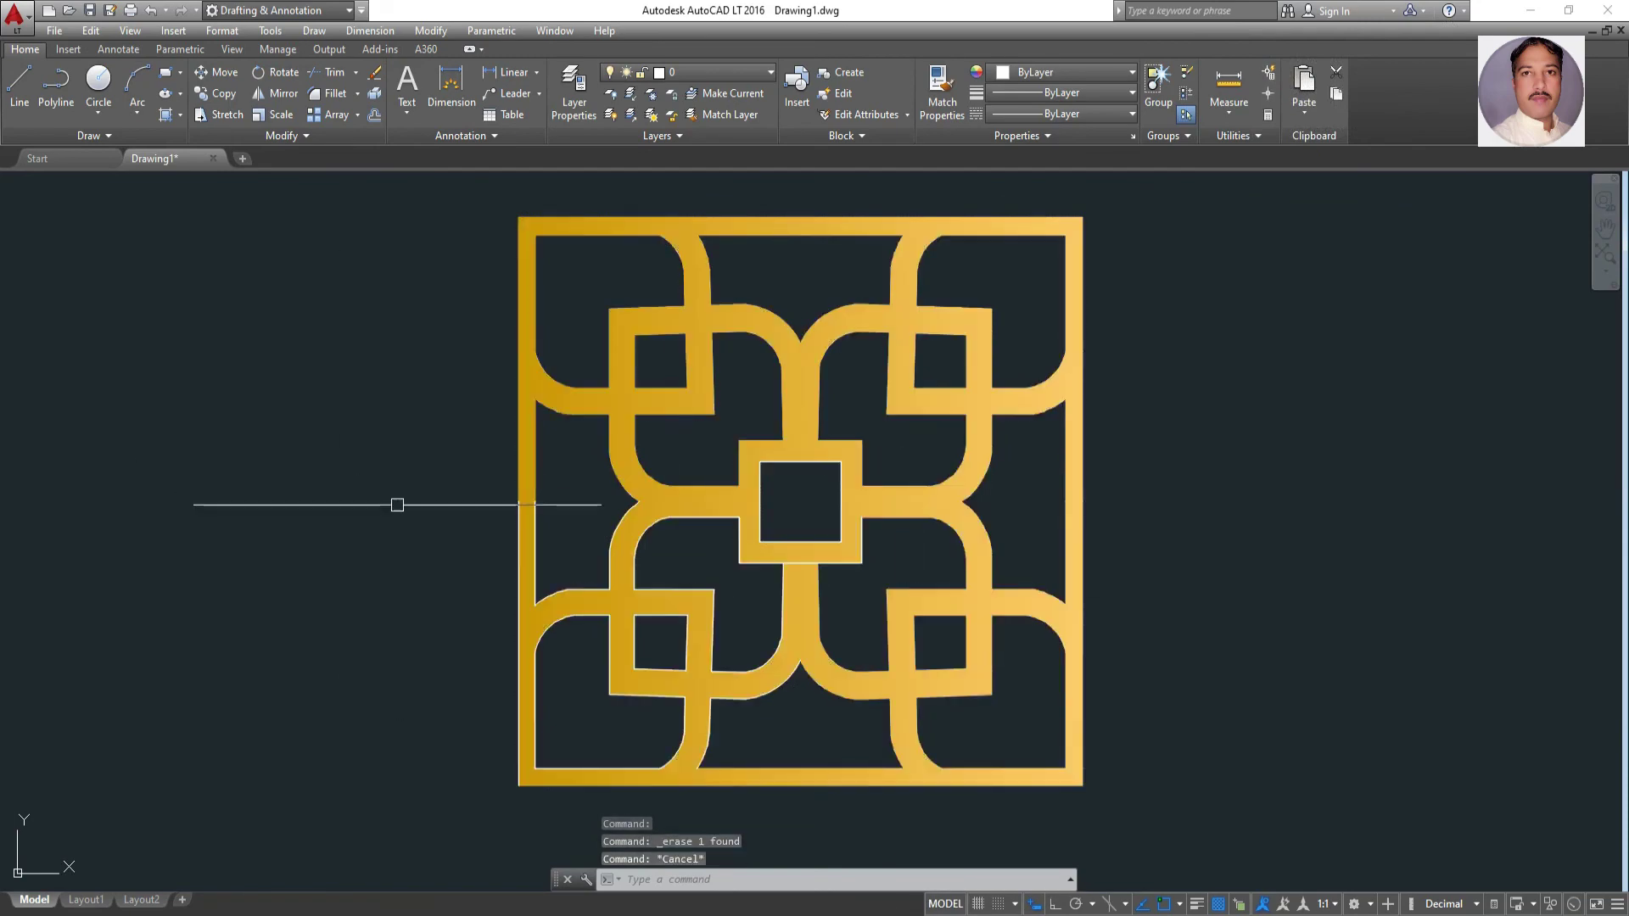
pyautogui.click(750, 544)
pyautogui.press('Delete')
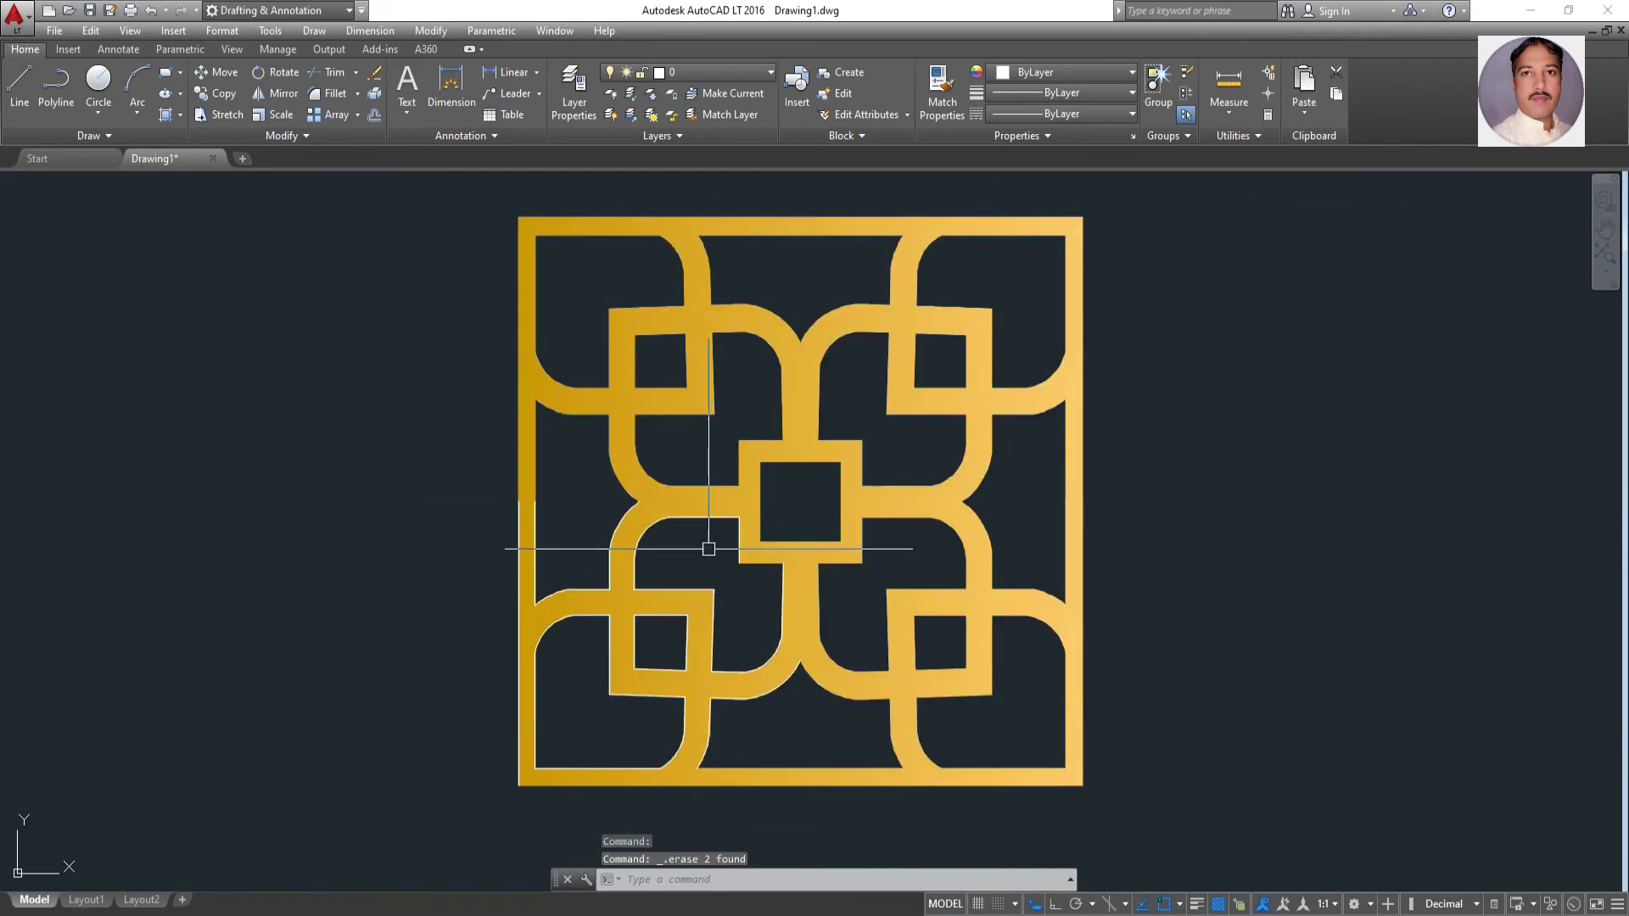
pyautogui.click(658, 539)
pyautogui.press('Delete')
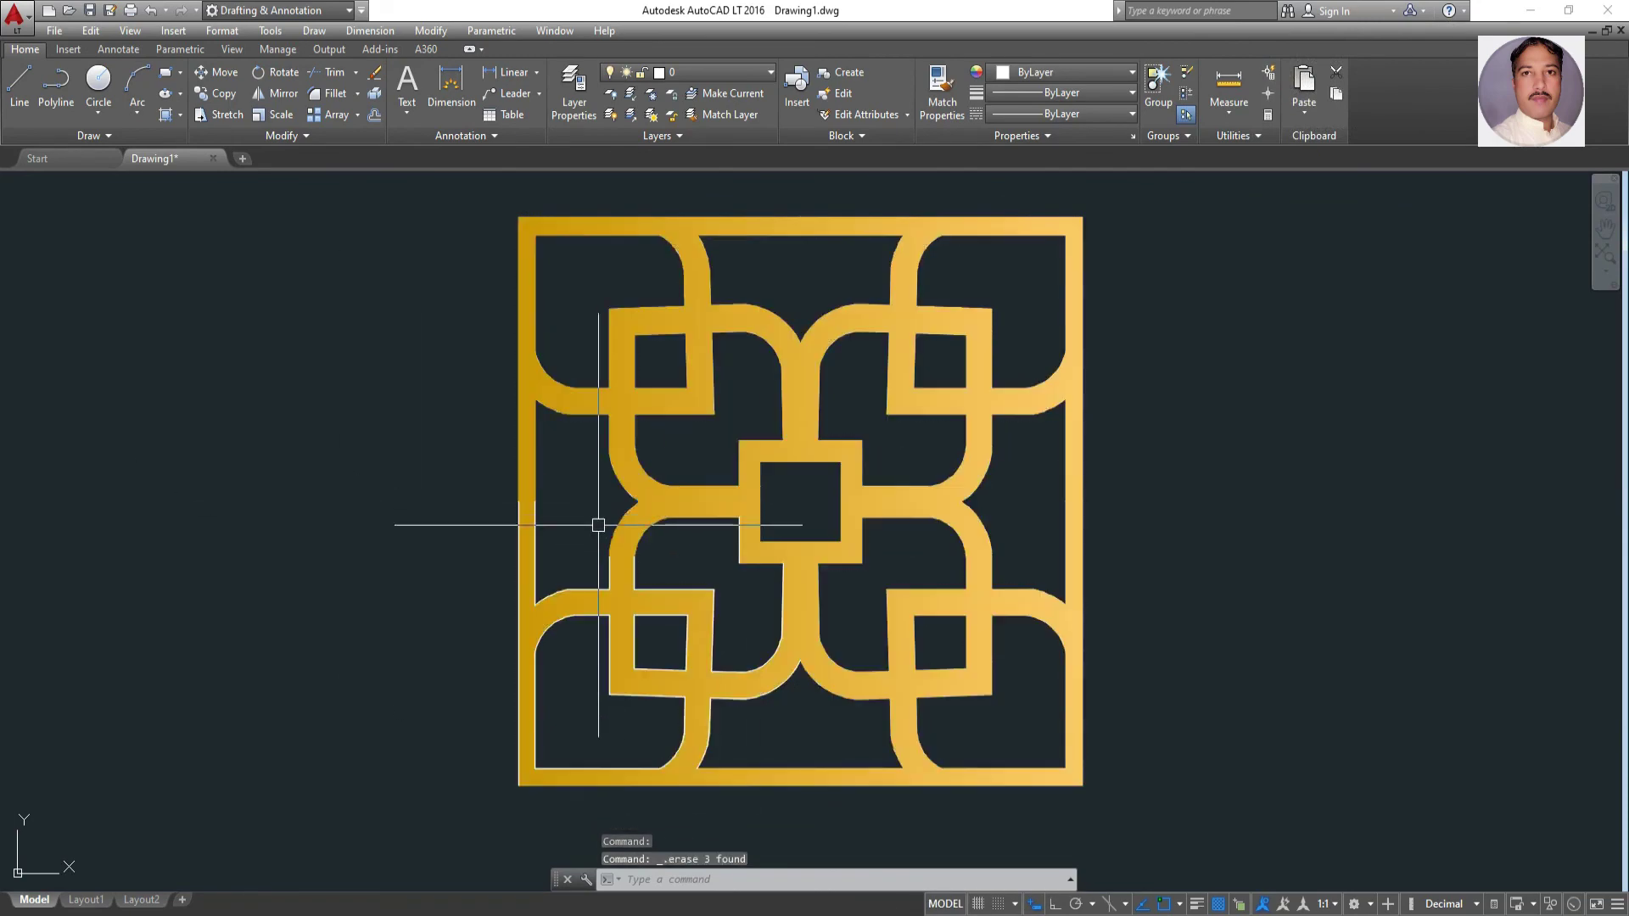
pyautogui.click(634, 577)
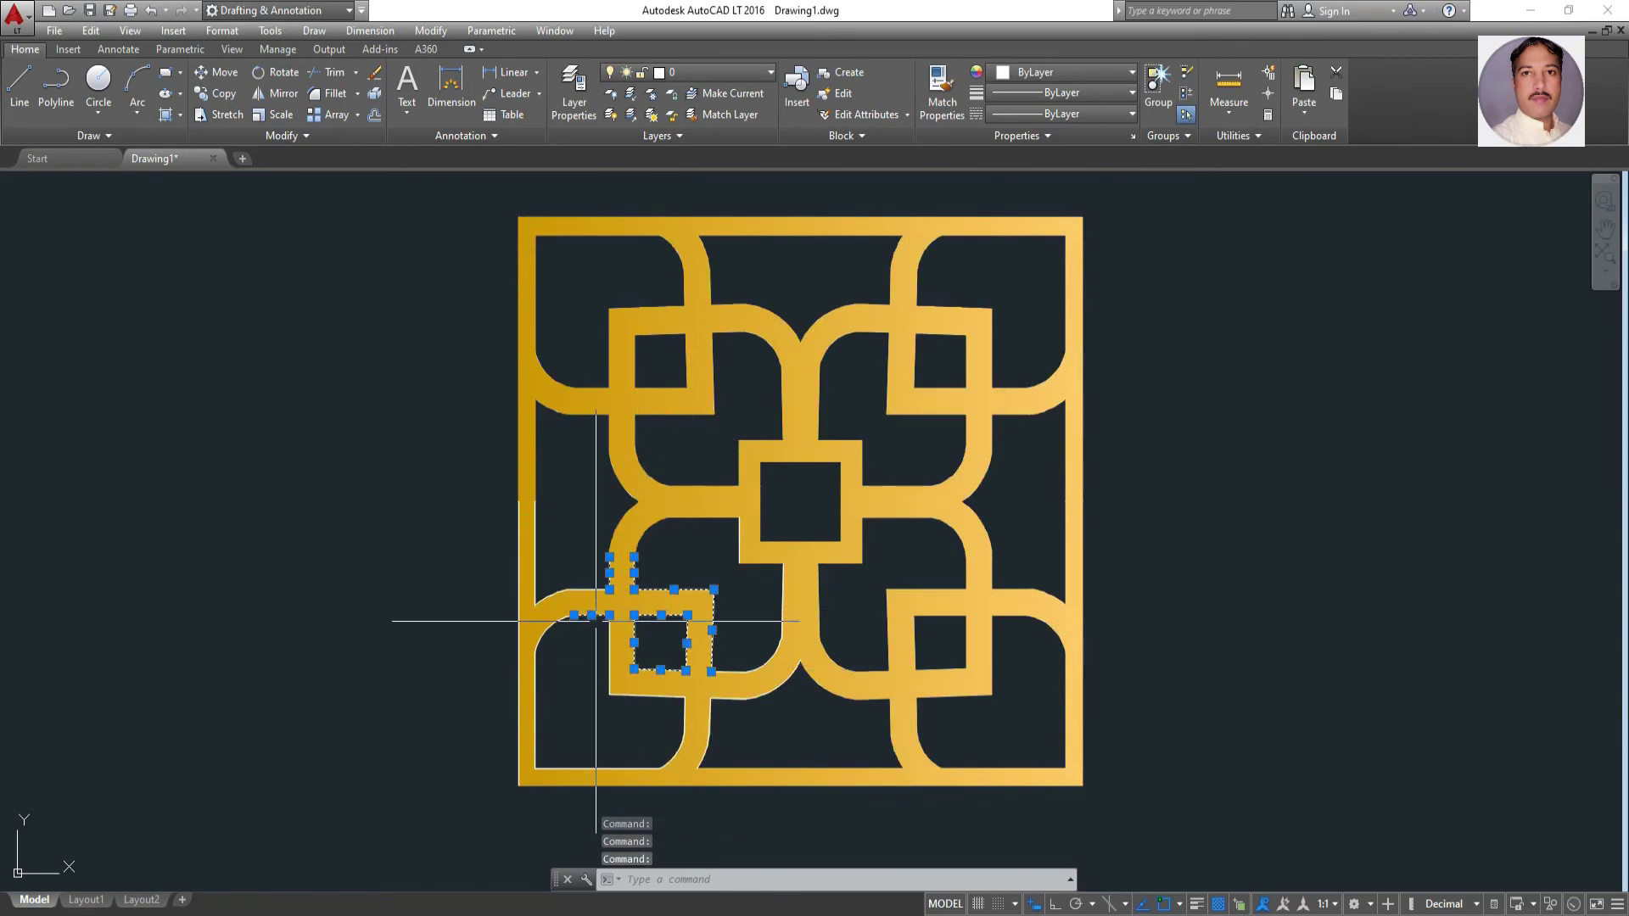
pyautogui.moveTo(735, 552); pyautogui.dragTo(1084, 244)
pyautogui.press('Escape')
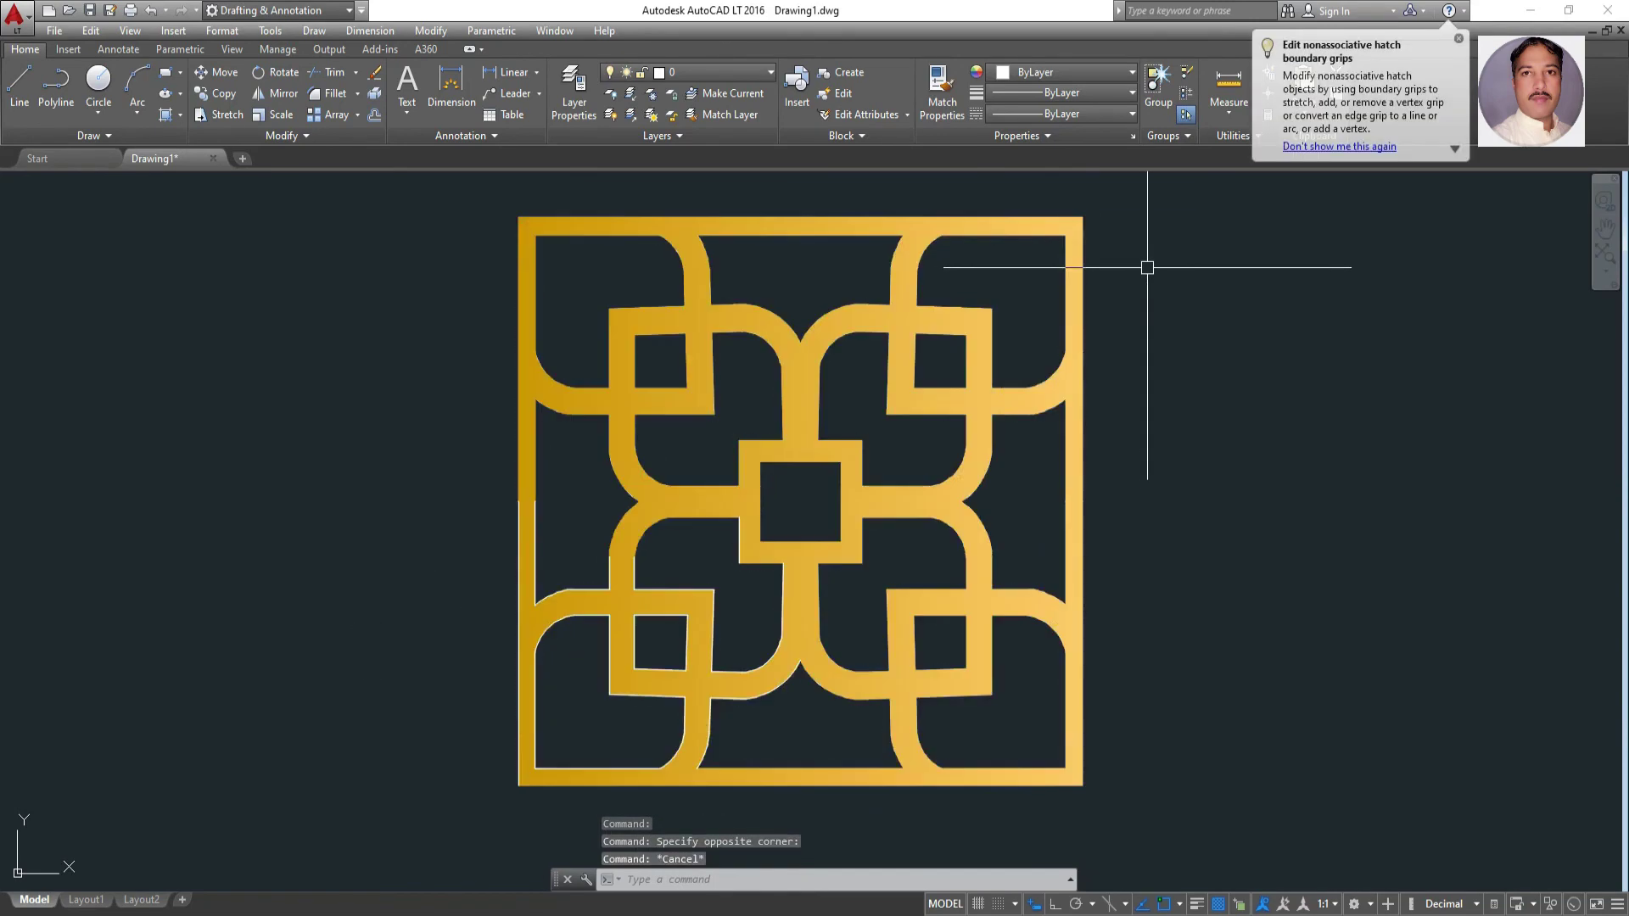
pyautogui.scroll(-1, 1171, 327)
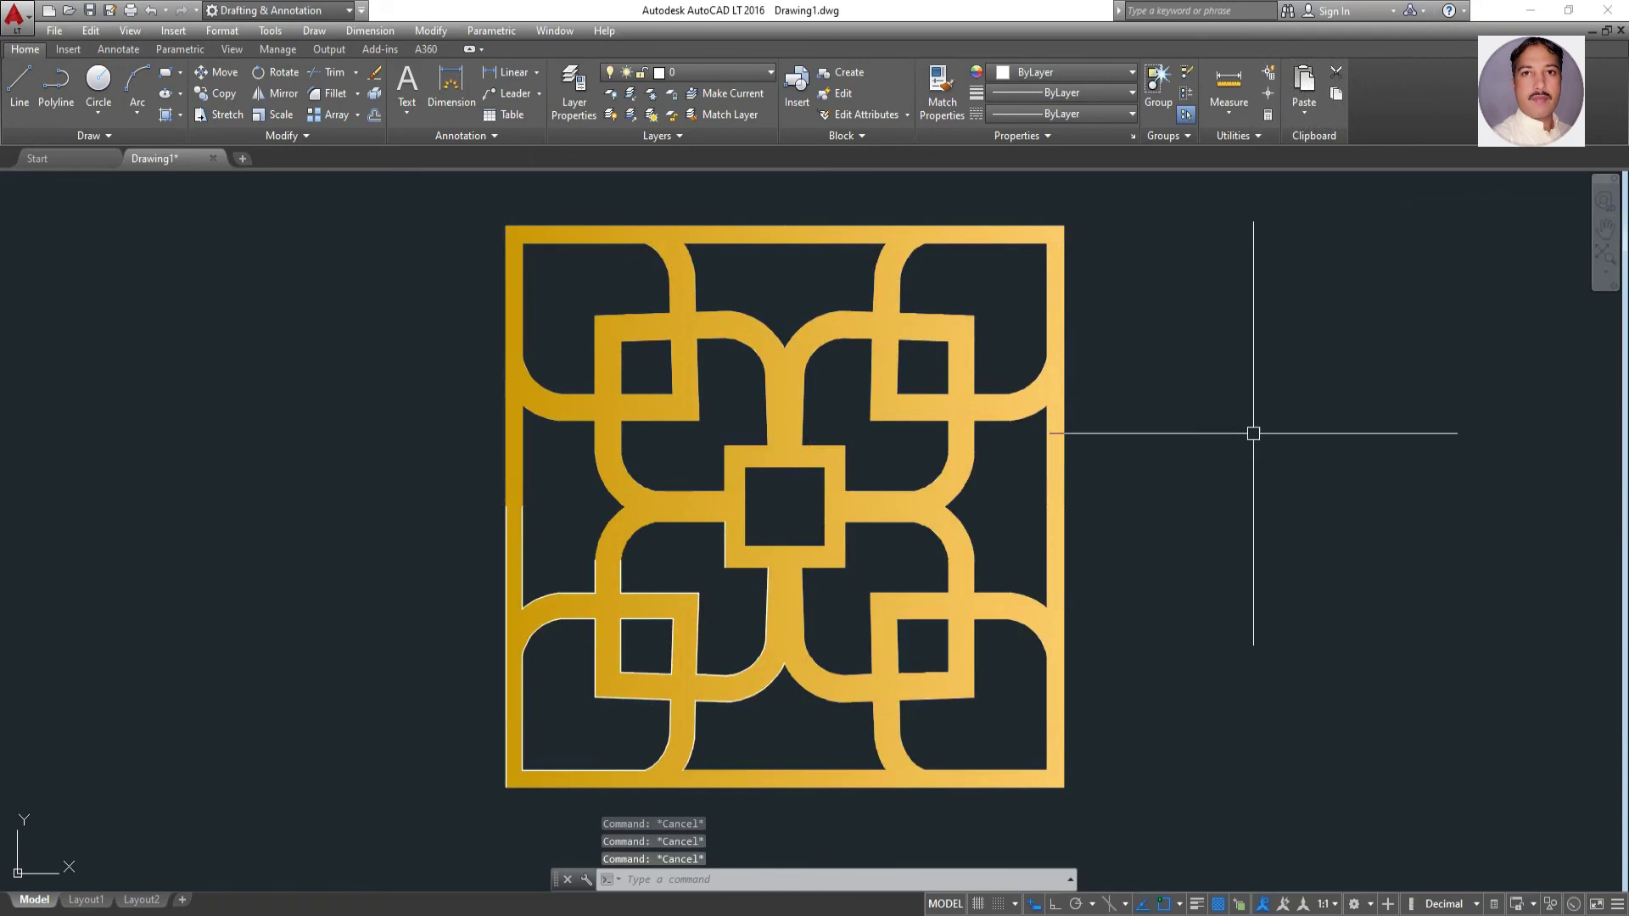